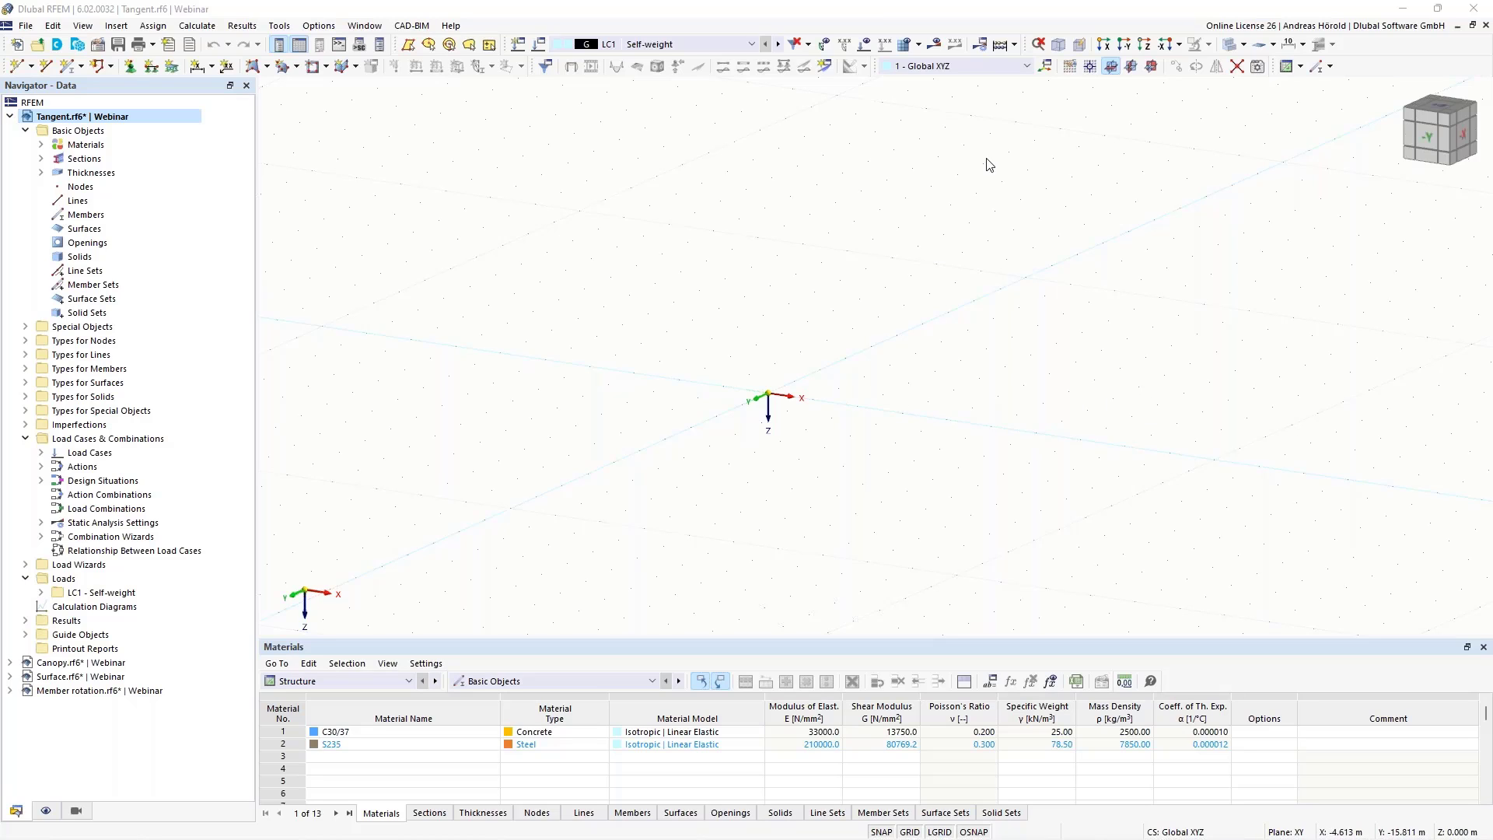
Switch to the plan view along Z and draw a single line about 7 m long from the origin in the negative Y direction
left_click(1147, 47)
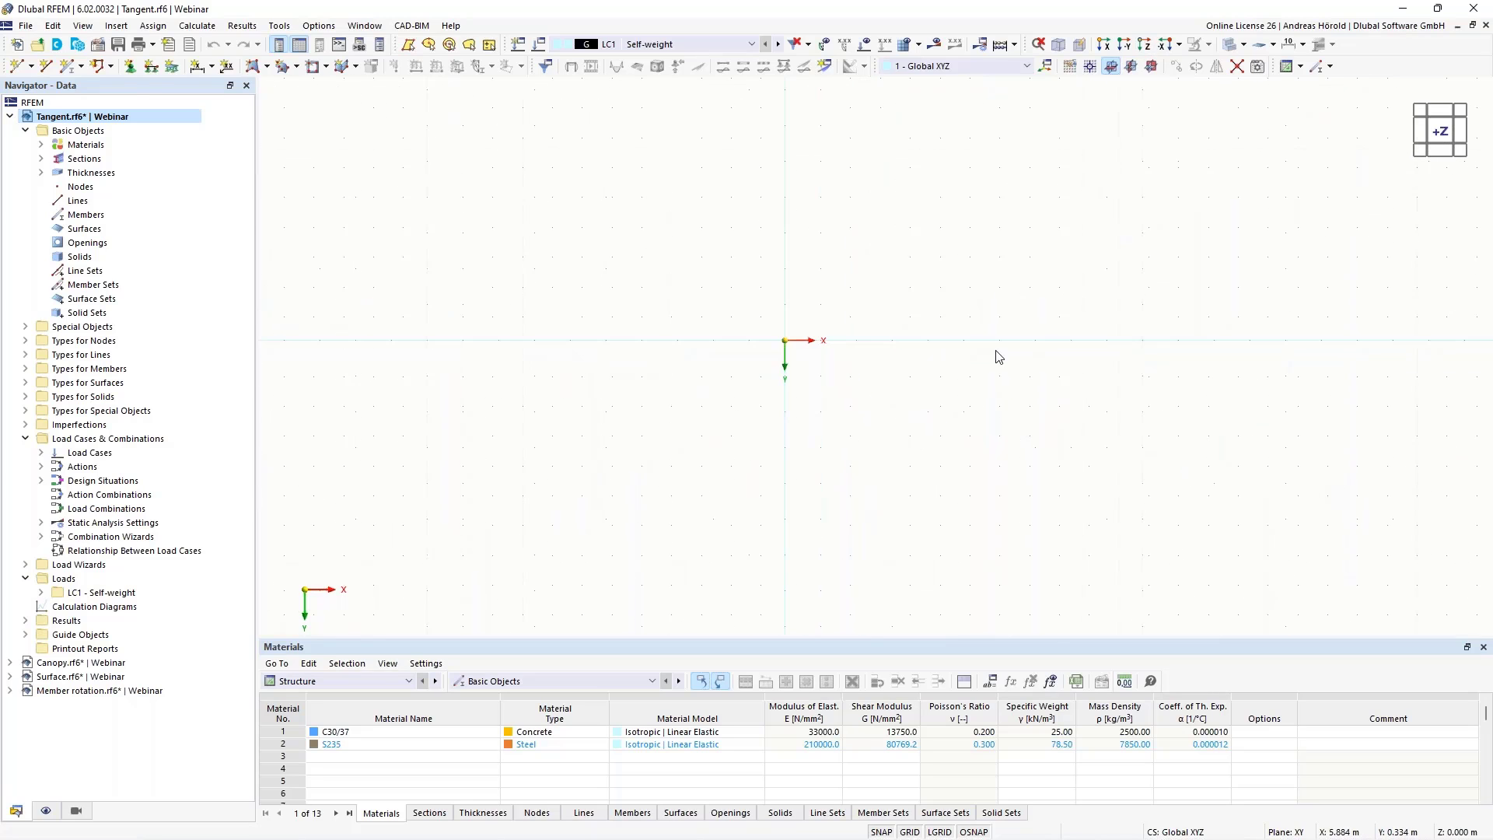
middle_click_drag(993, 357, 988, 424)
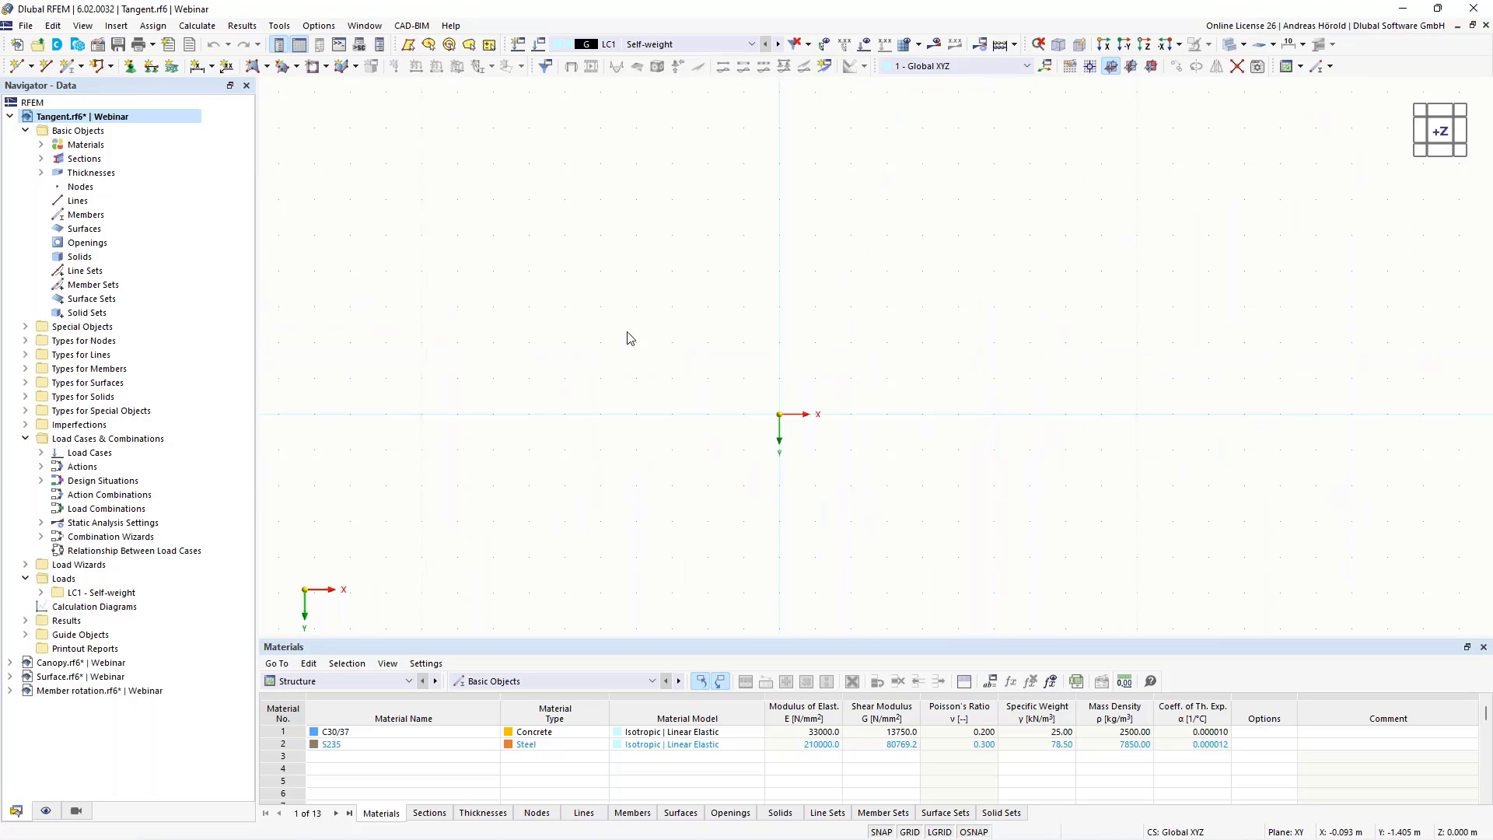
left_click(46, 66)
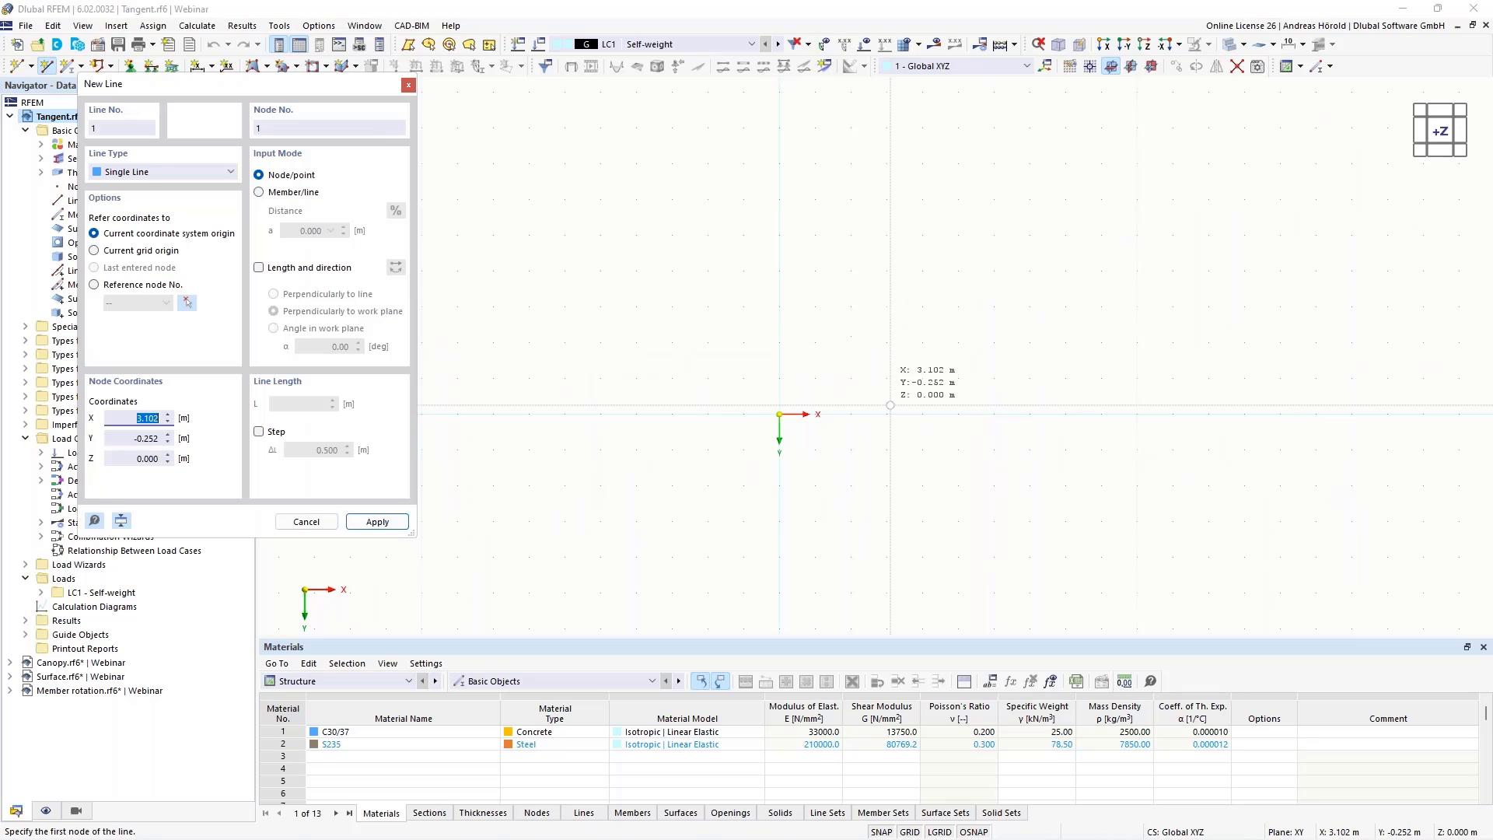
left_click(796, 404)
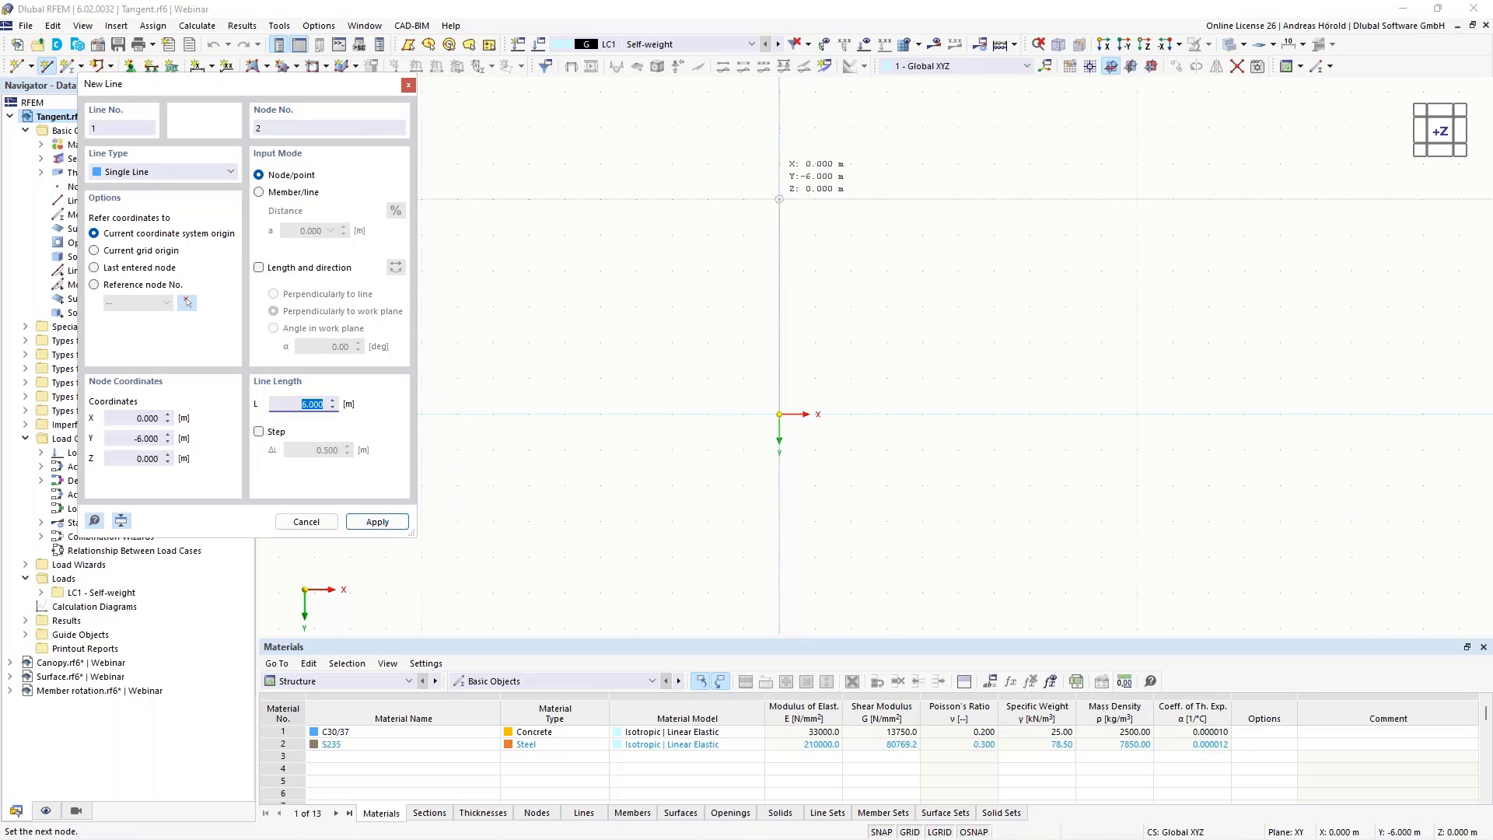
left_click(779, 164)
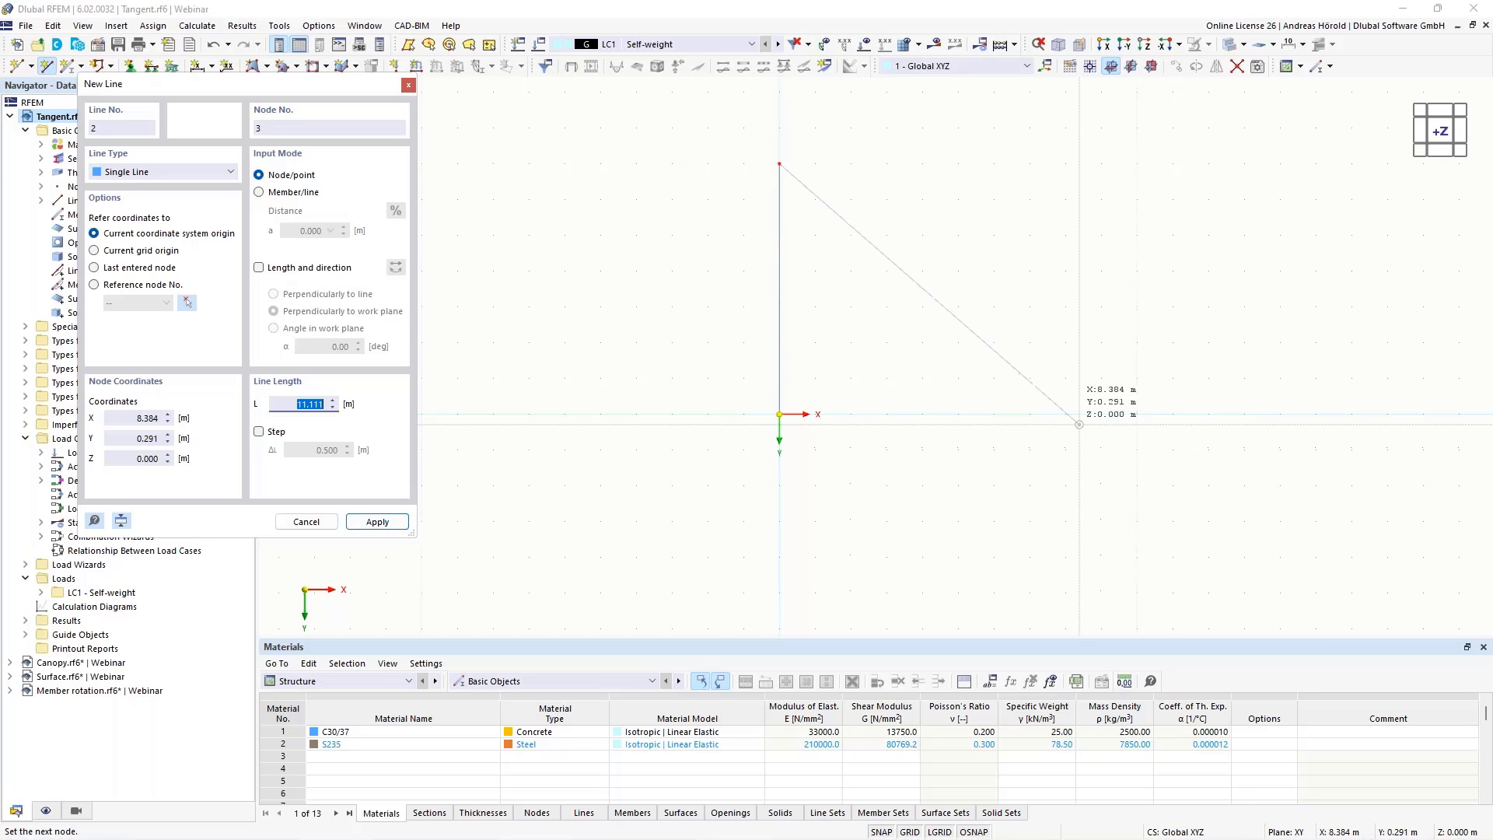
right_click(1078, 424)
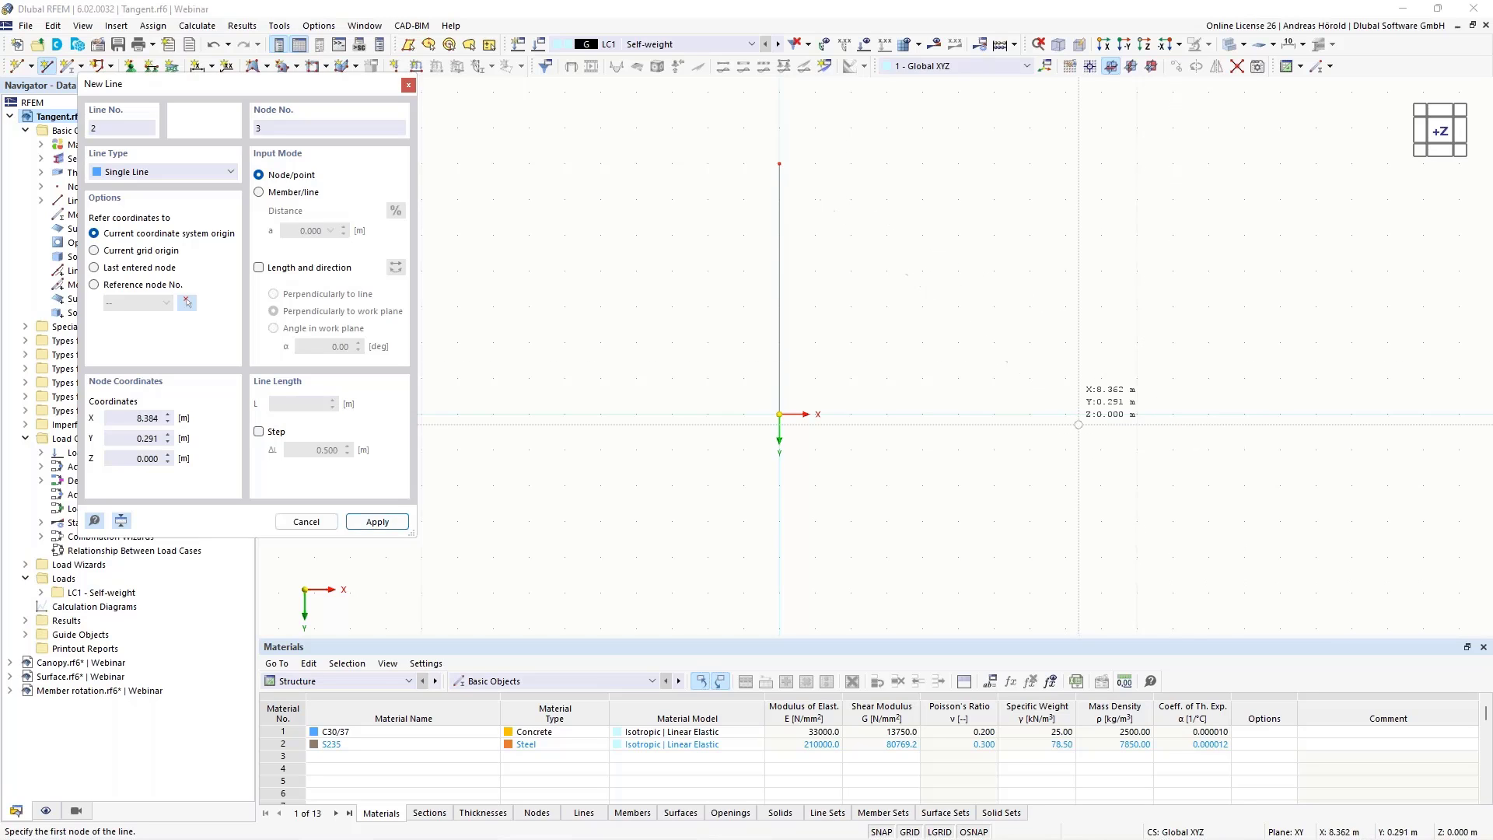
Draw a second single line parallel to the first, from X 5 m, Y 0 m to X 5 m, Y -4 m
left_click(958, 414)
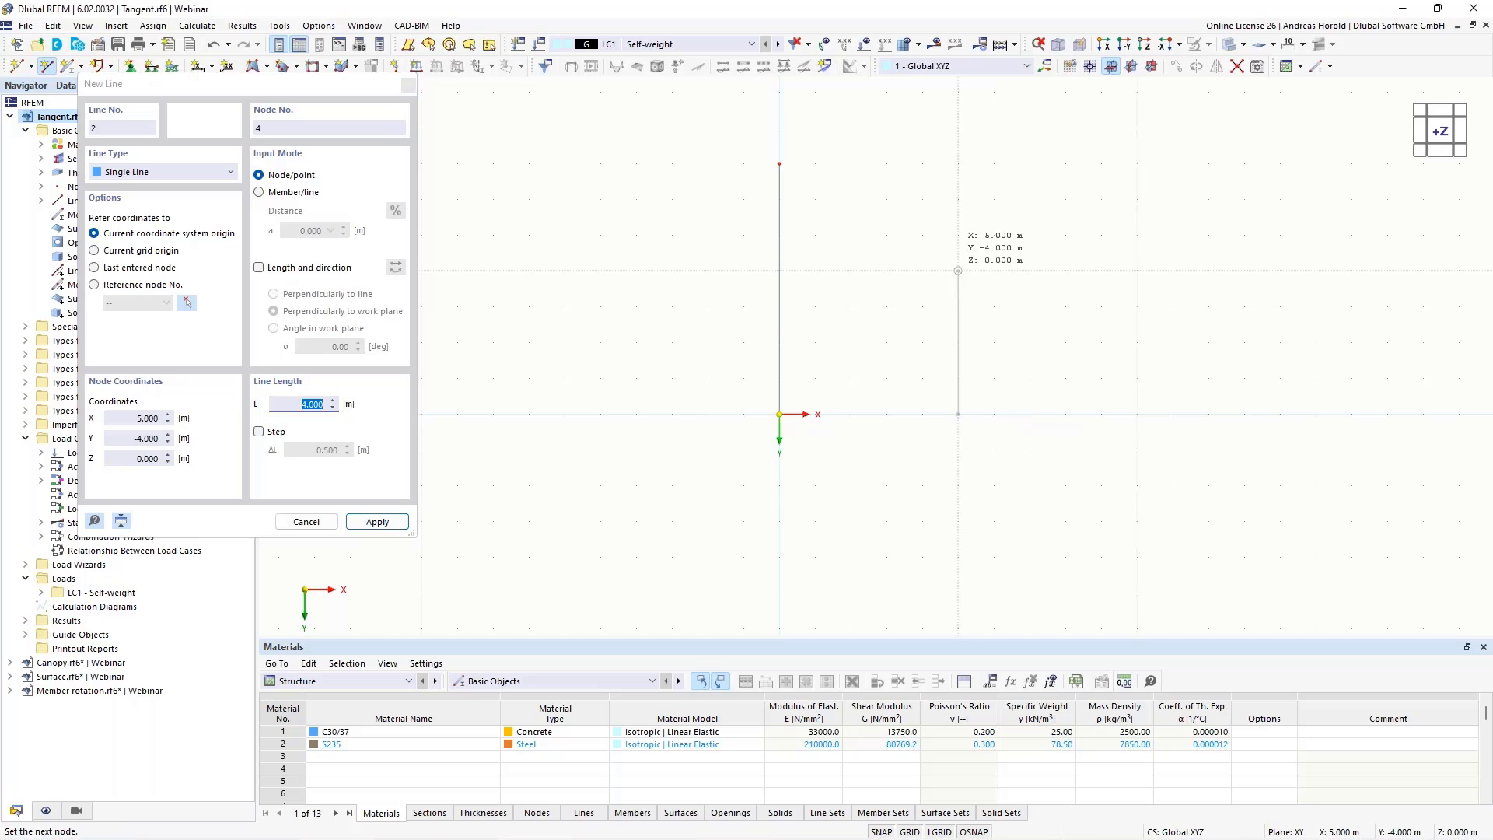
left_click(958, 272)
right_click(1096, 360)
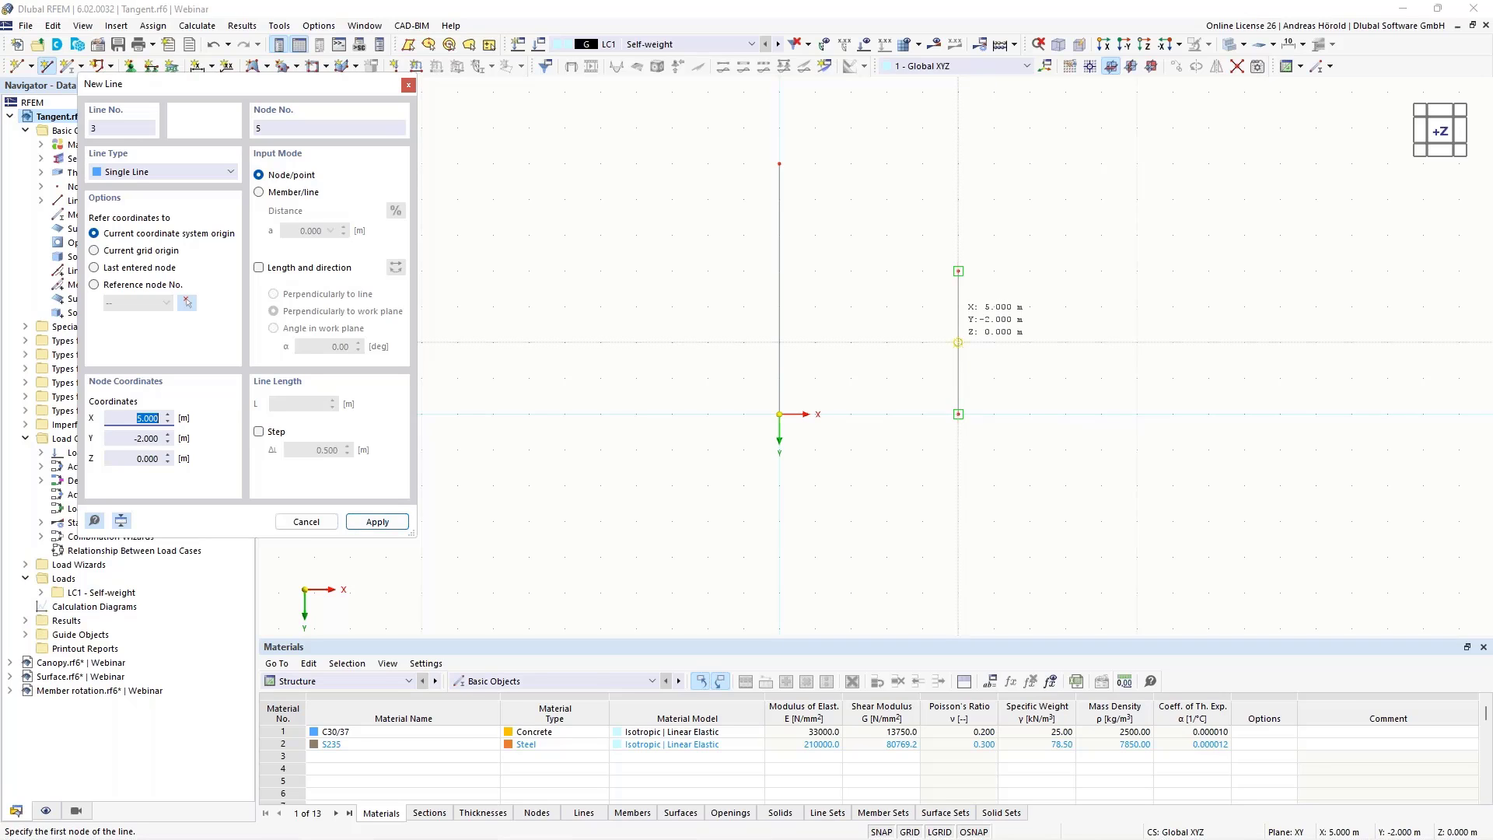
left_click(959, 342)
left_click(958, 271)
key("Escape")
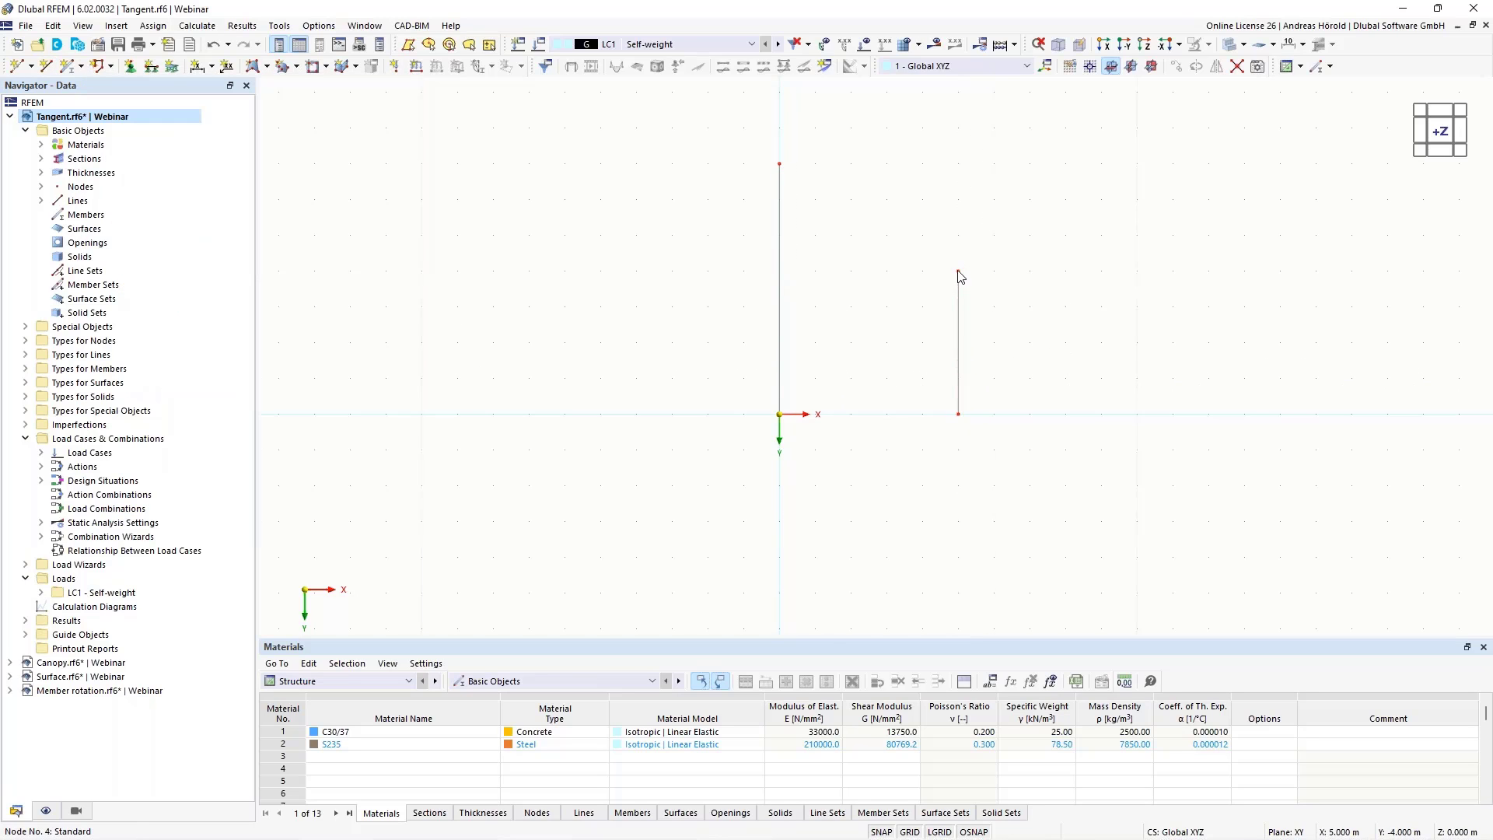
Lengthen the shorter line by moving its free end node to Y -5 m
left_click_drag(959, 270, 960, 238)
left_click(48, 69)
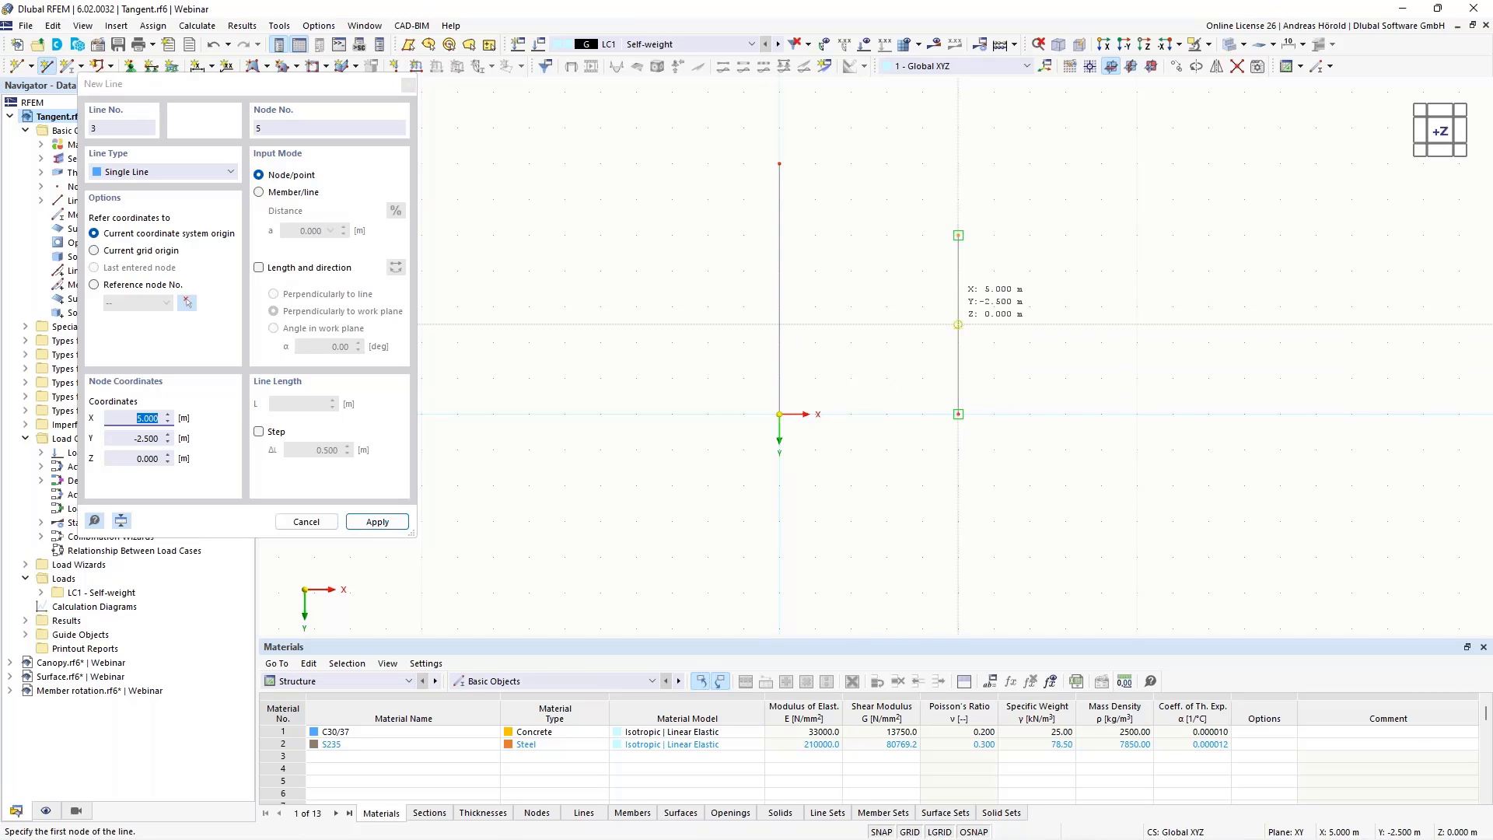
left_click(958, 324)
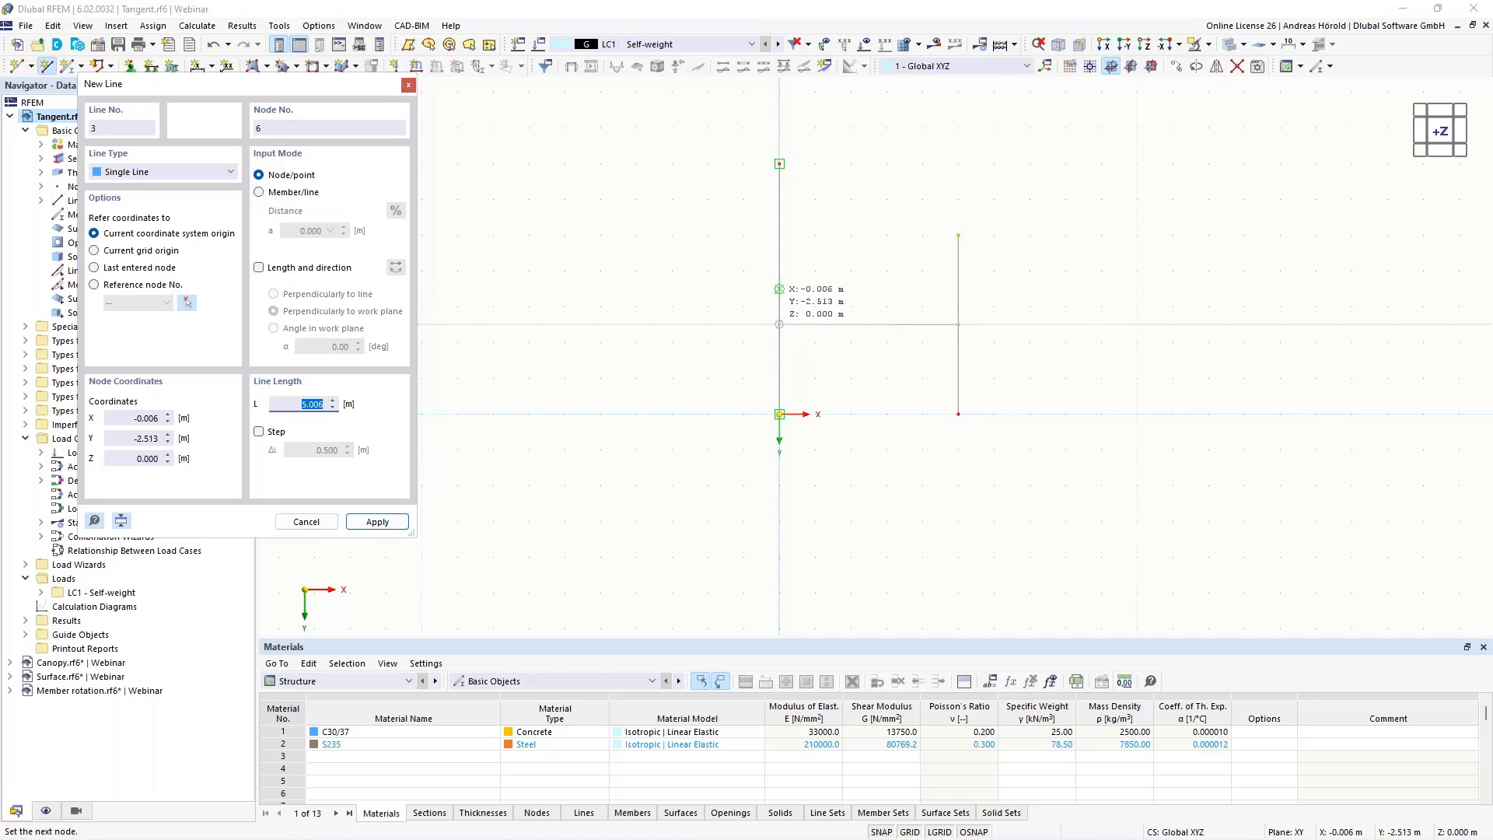
key("Escape")
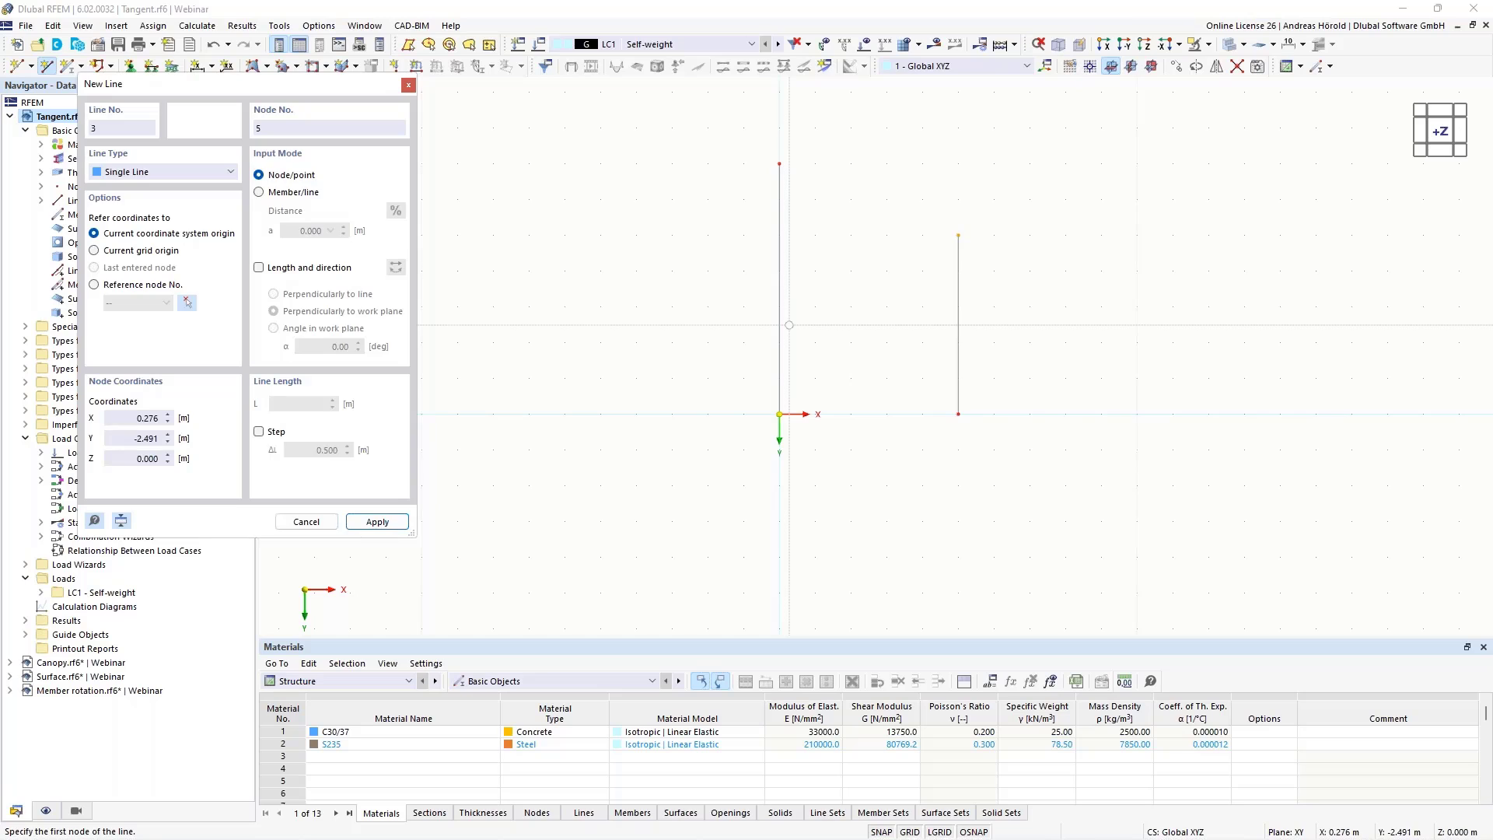
key("Escape")
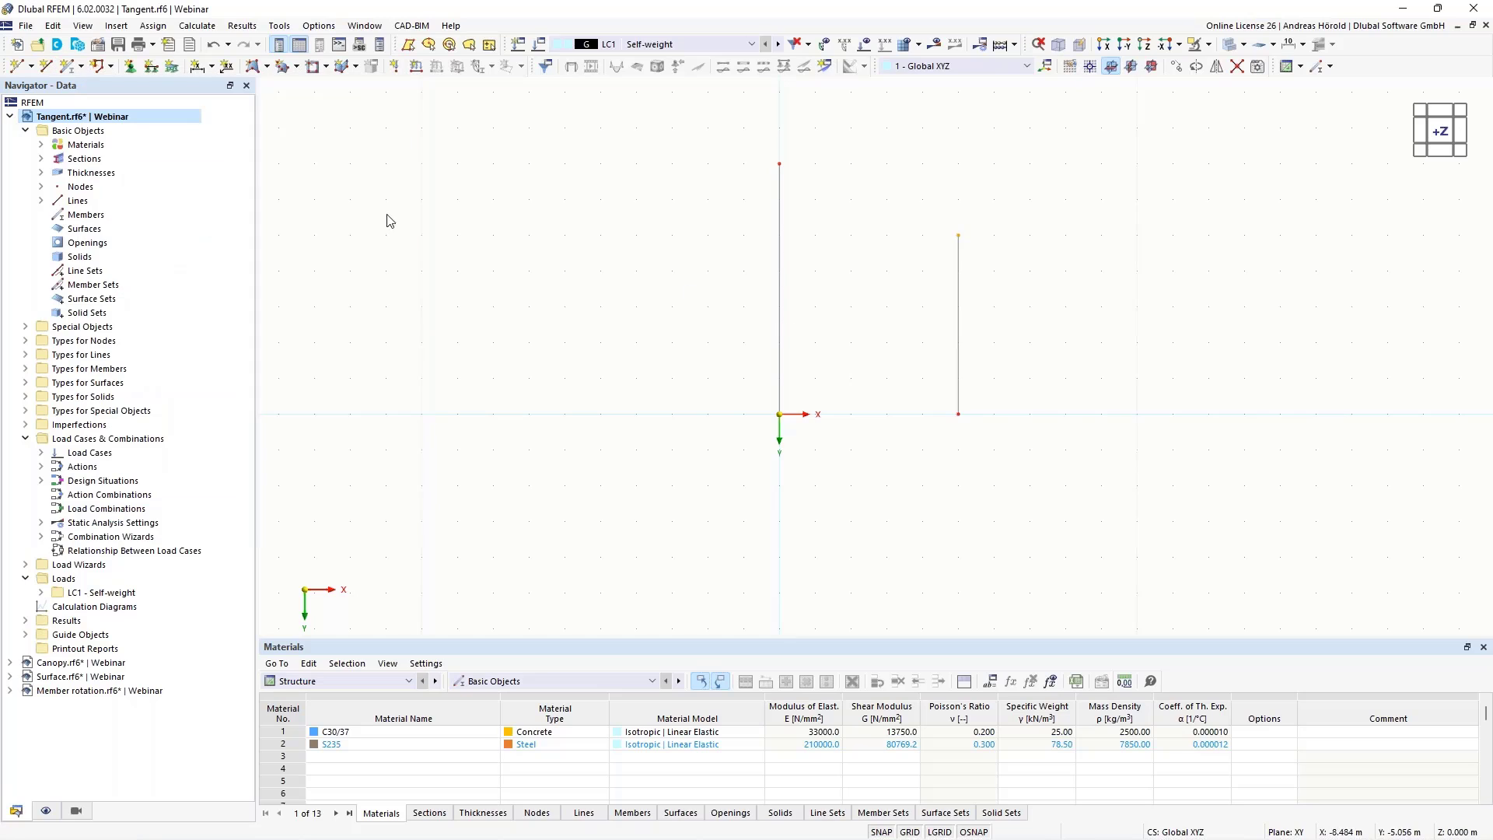
Draw a circle centred at X -8 m, Y -2 m with a radius of about 3.2 m
left_click(111, 69)
left_click(98, 123)
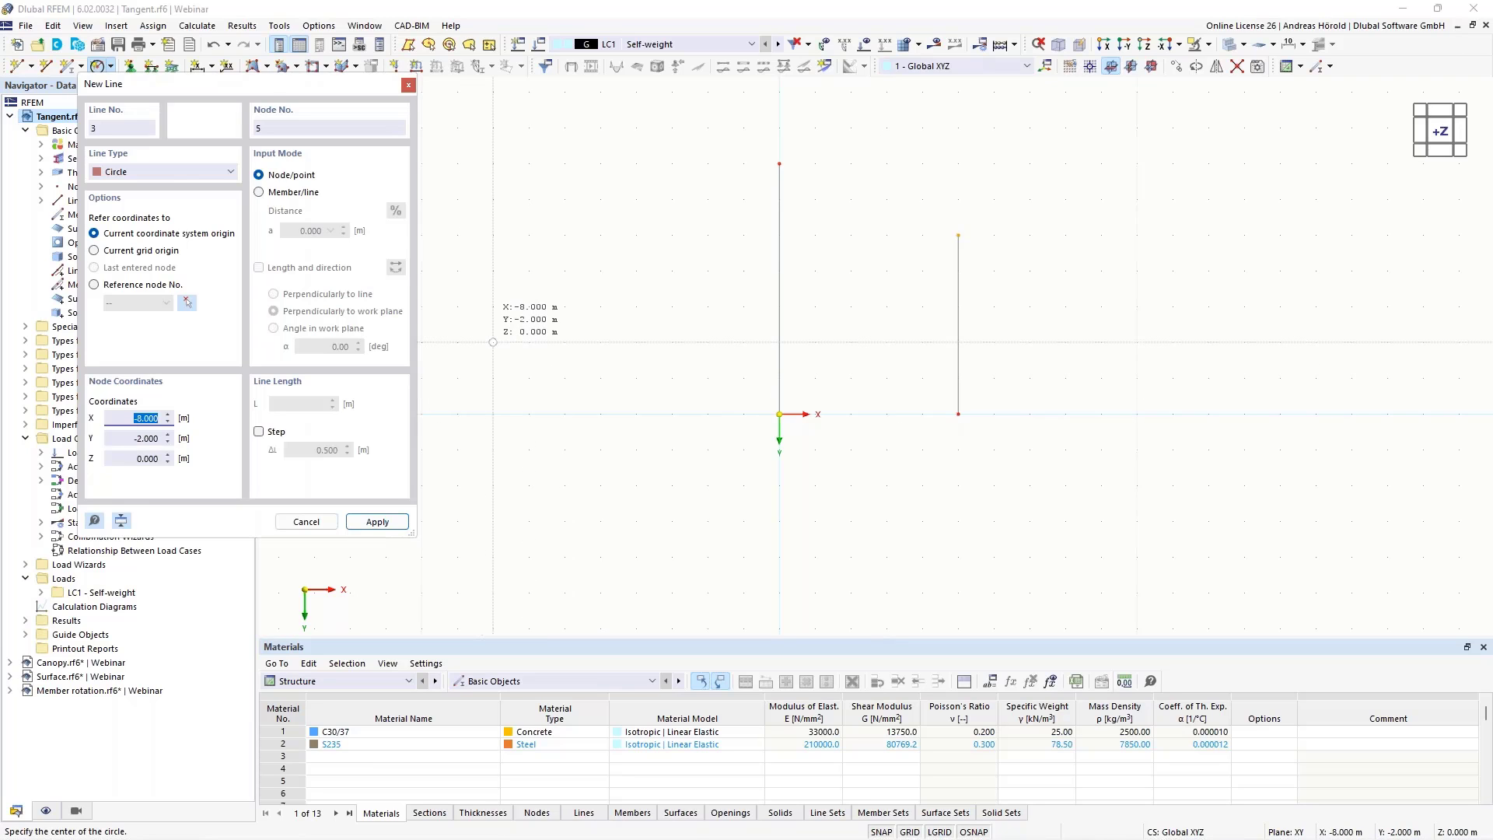
left_click(493, 343)
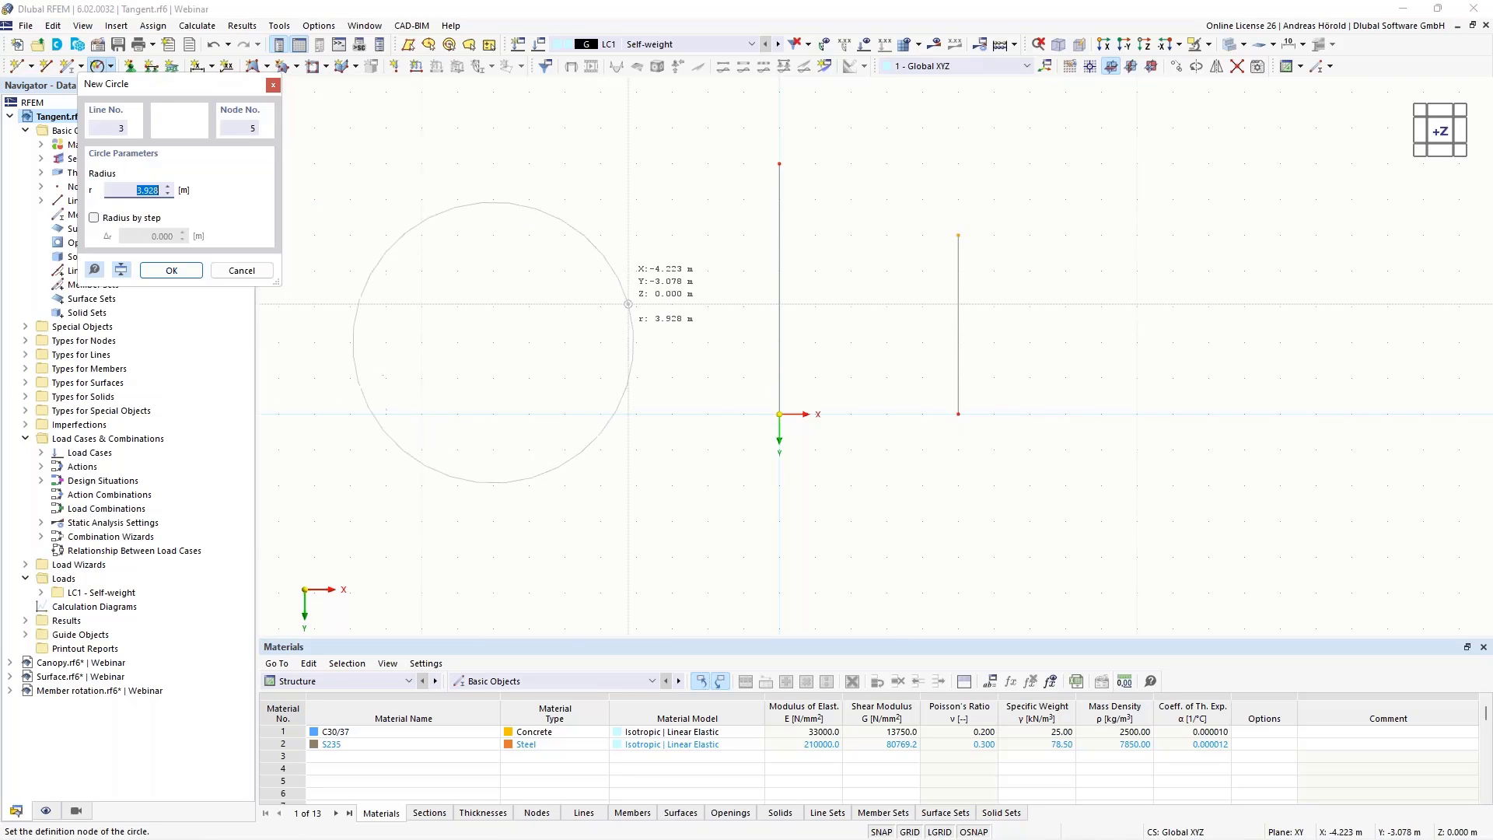
left_click(601, 307)
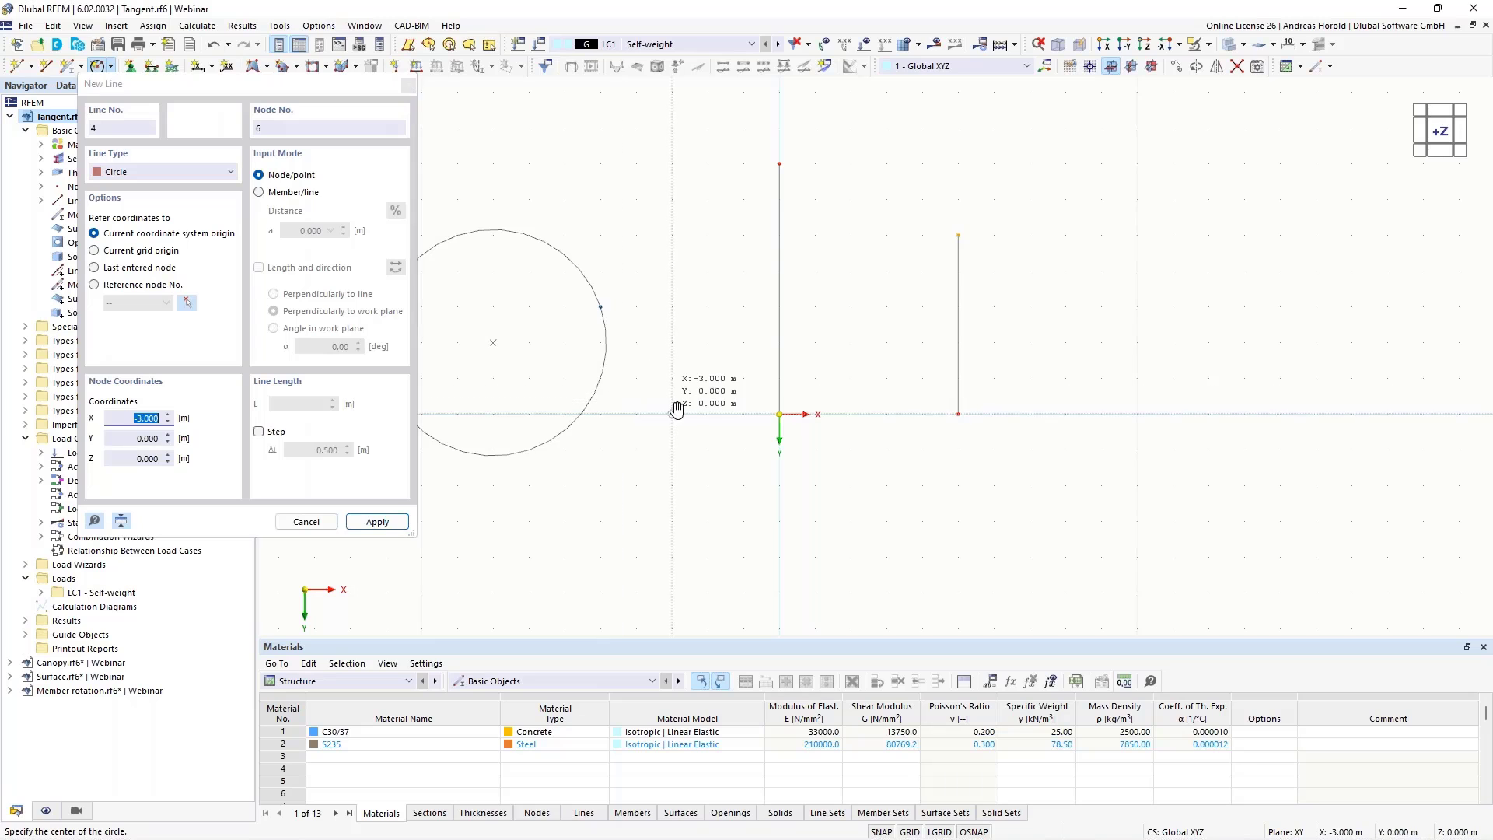
middle_click_drag(660, 416, 931, 446)
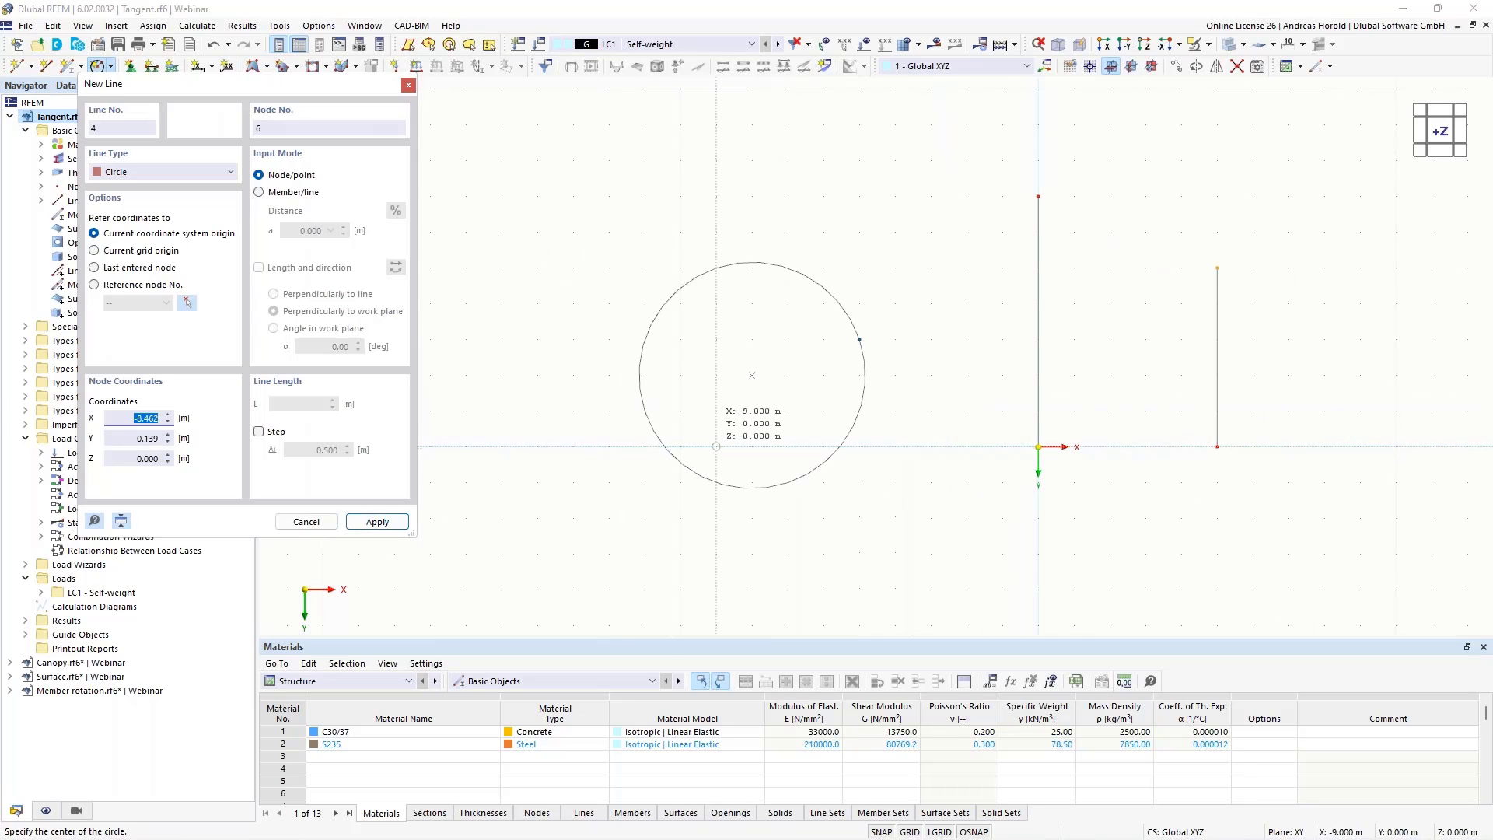
key("Escape")
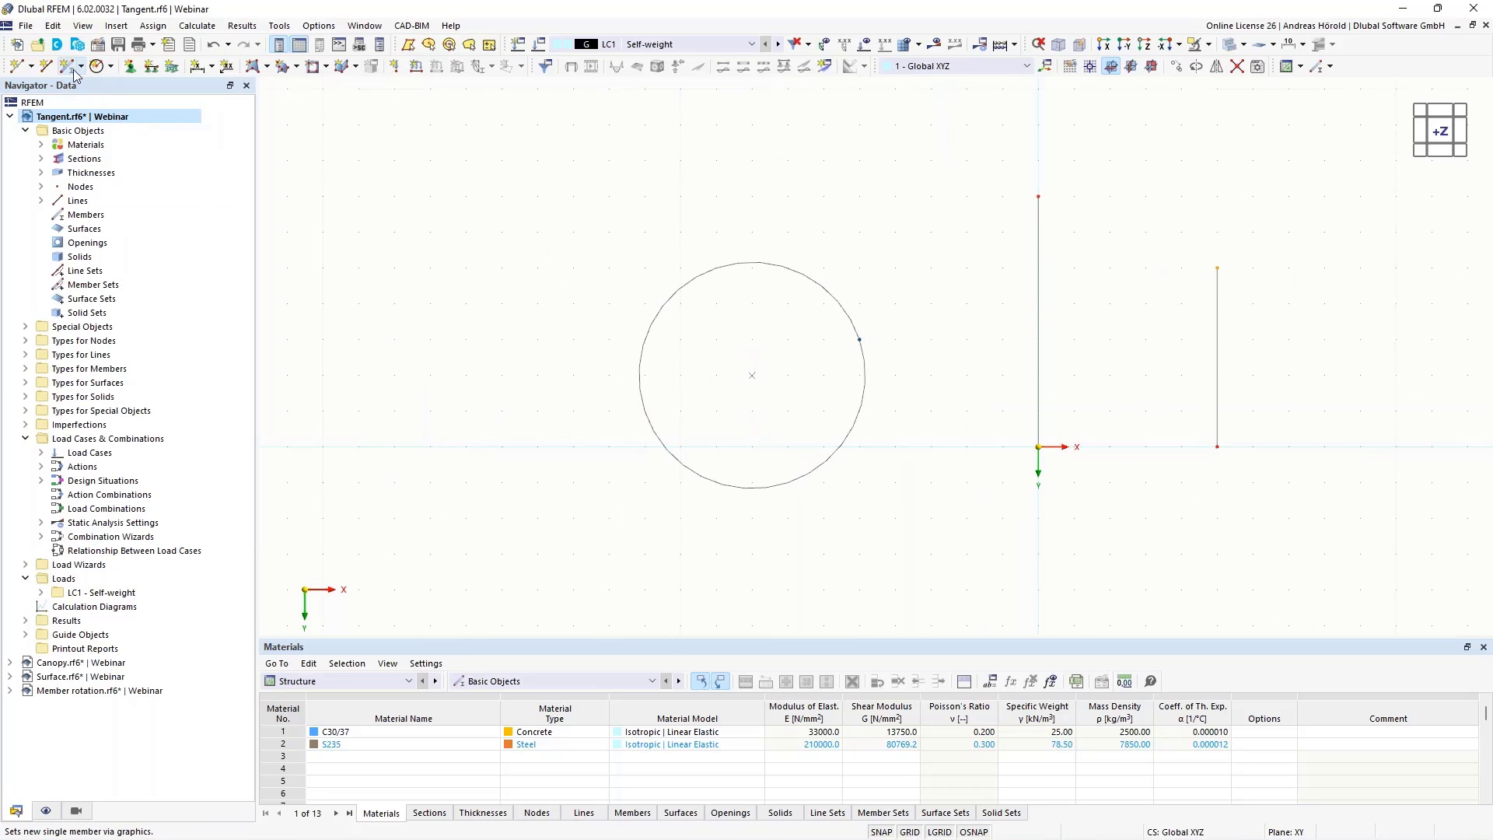
left_click(48, 67)
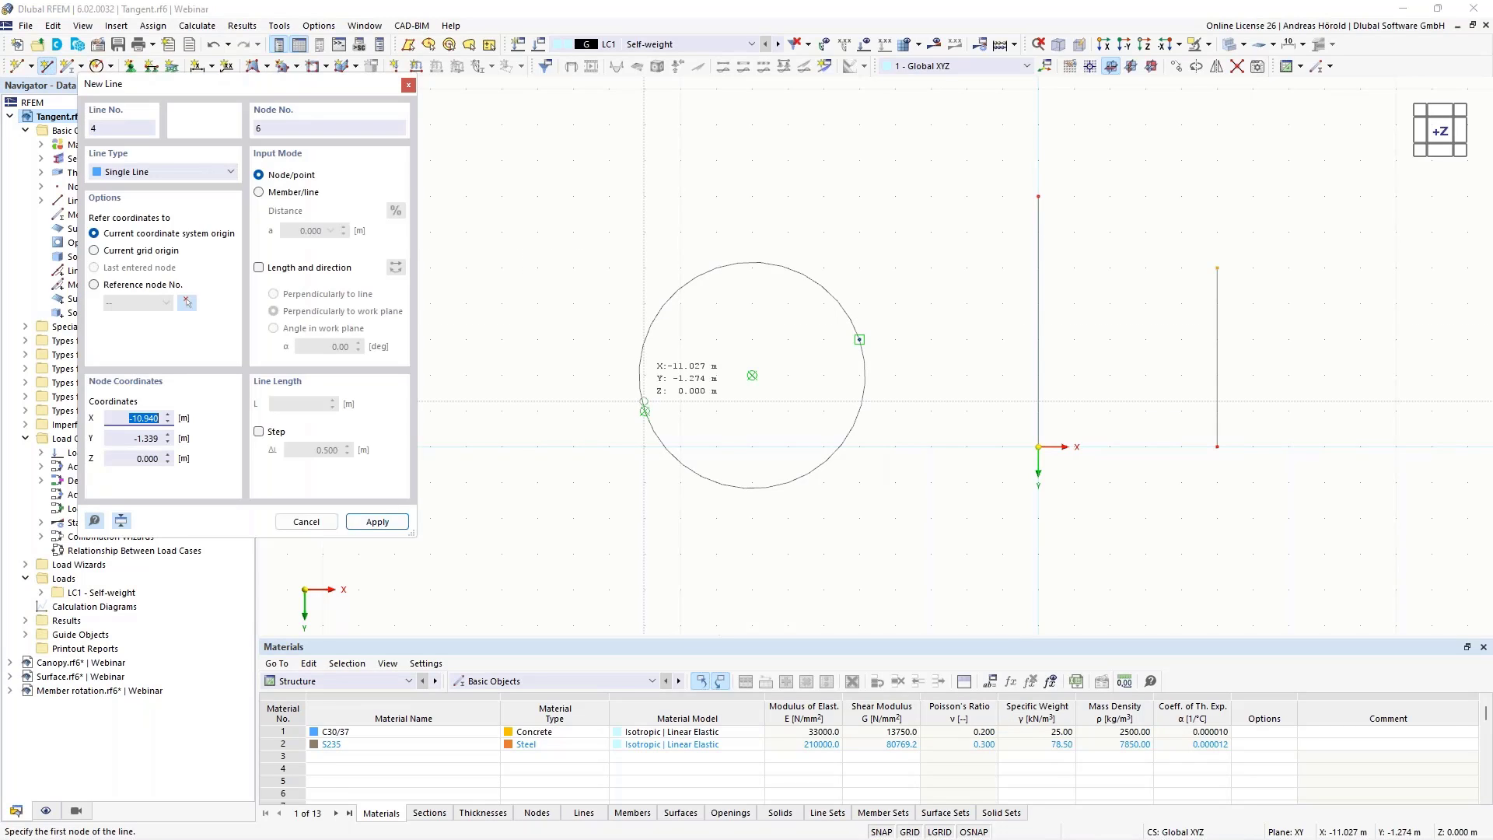
left_click(537, 446)
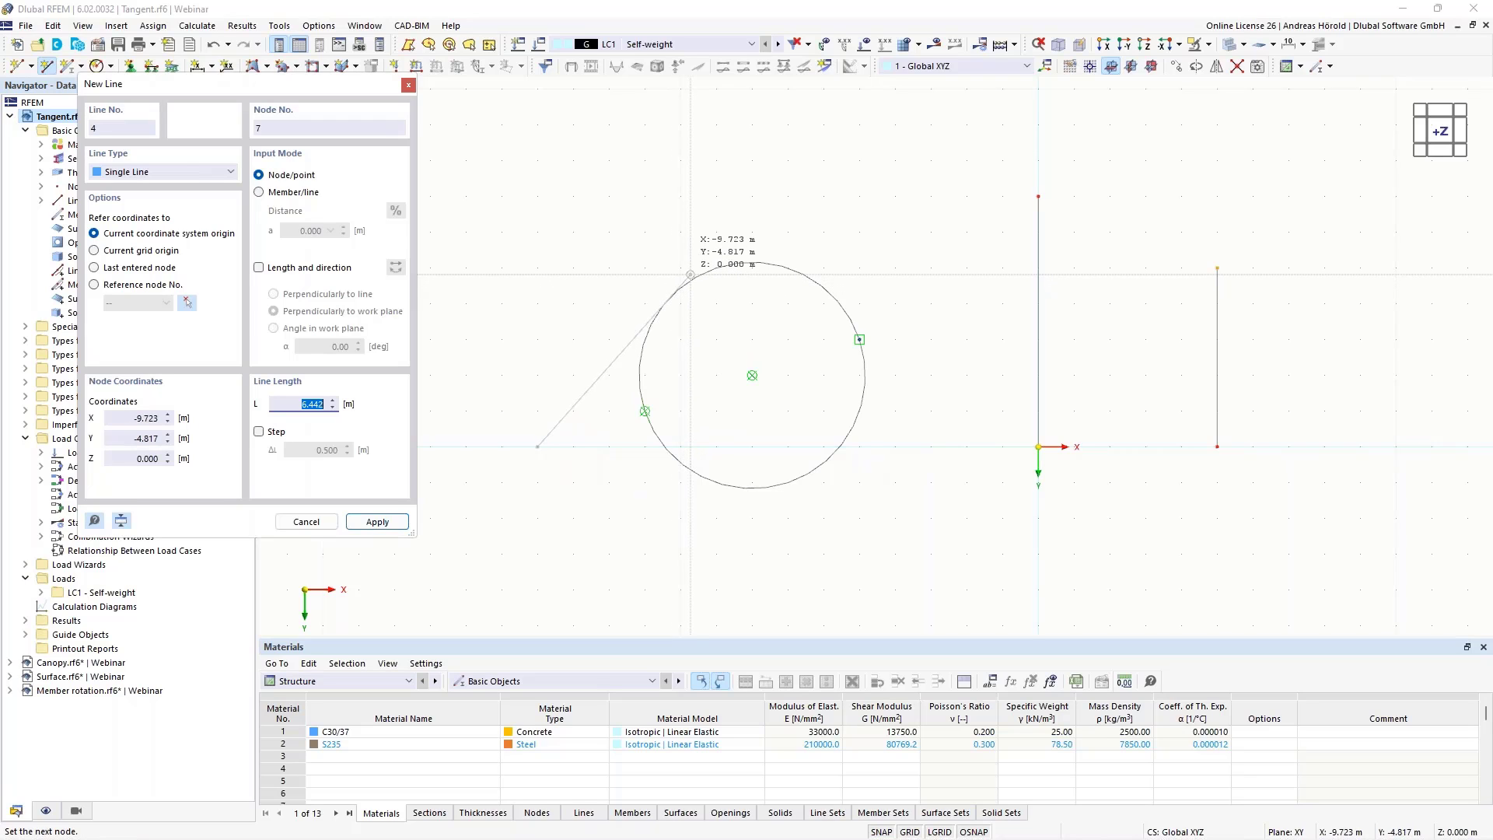
key("Escape")
key("Escape")
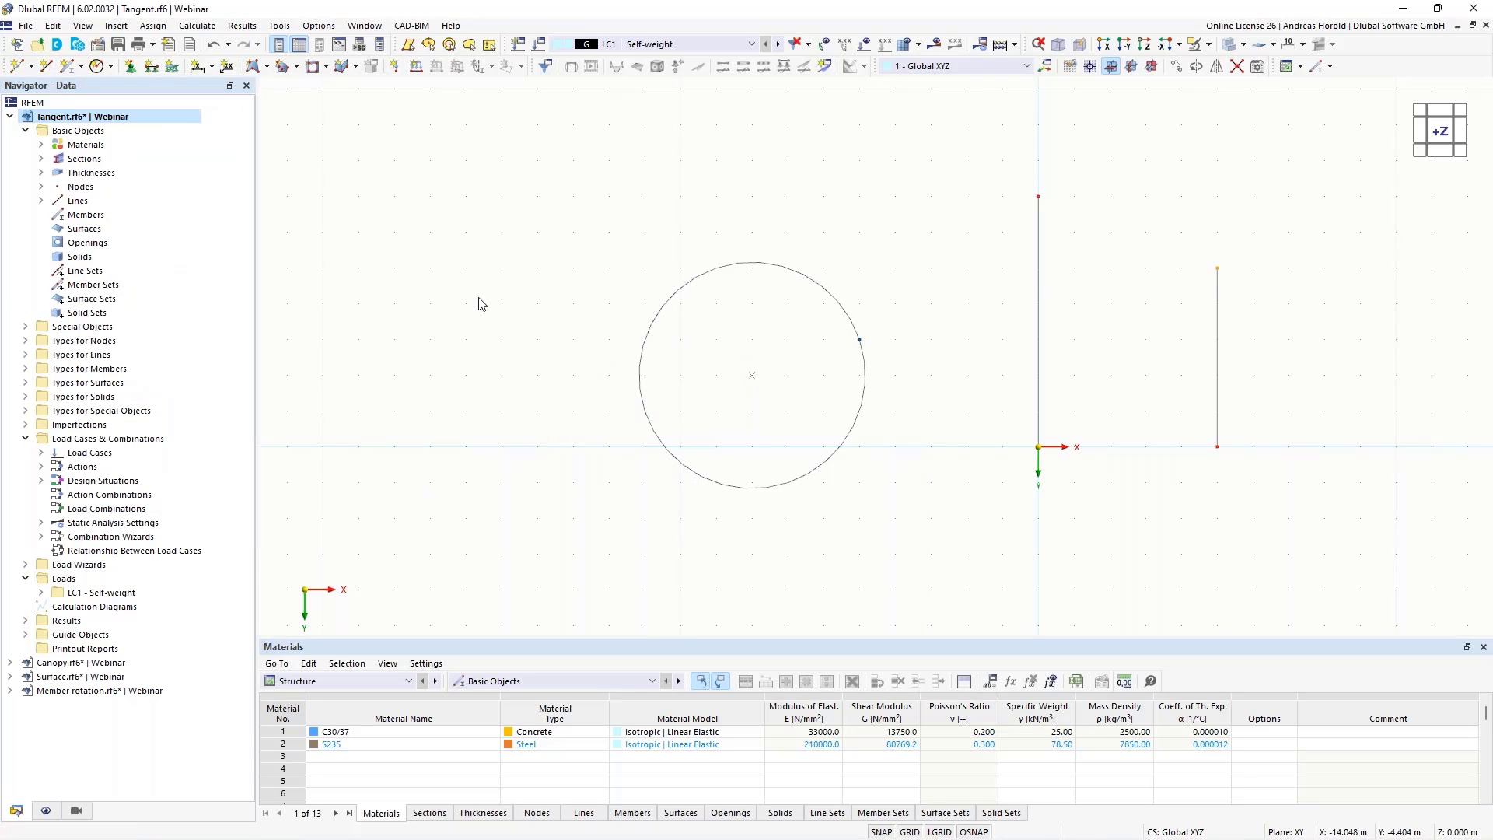
Enable Perpendicular, Tangent and Circle quadrants in the Standard object snap and set it active
left_click(26, 636)
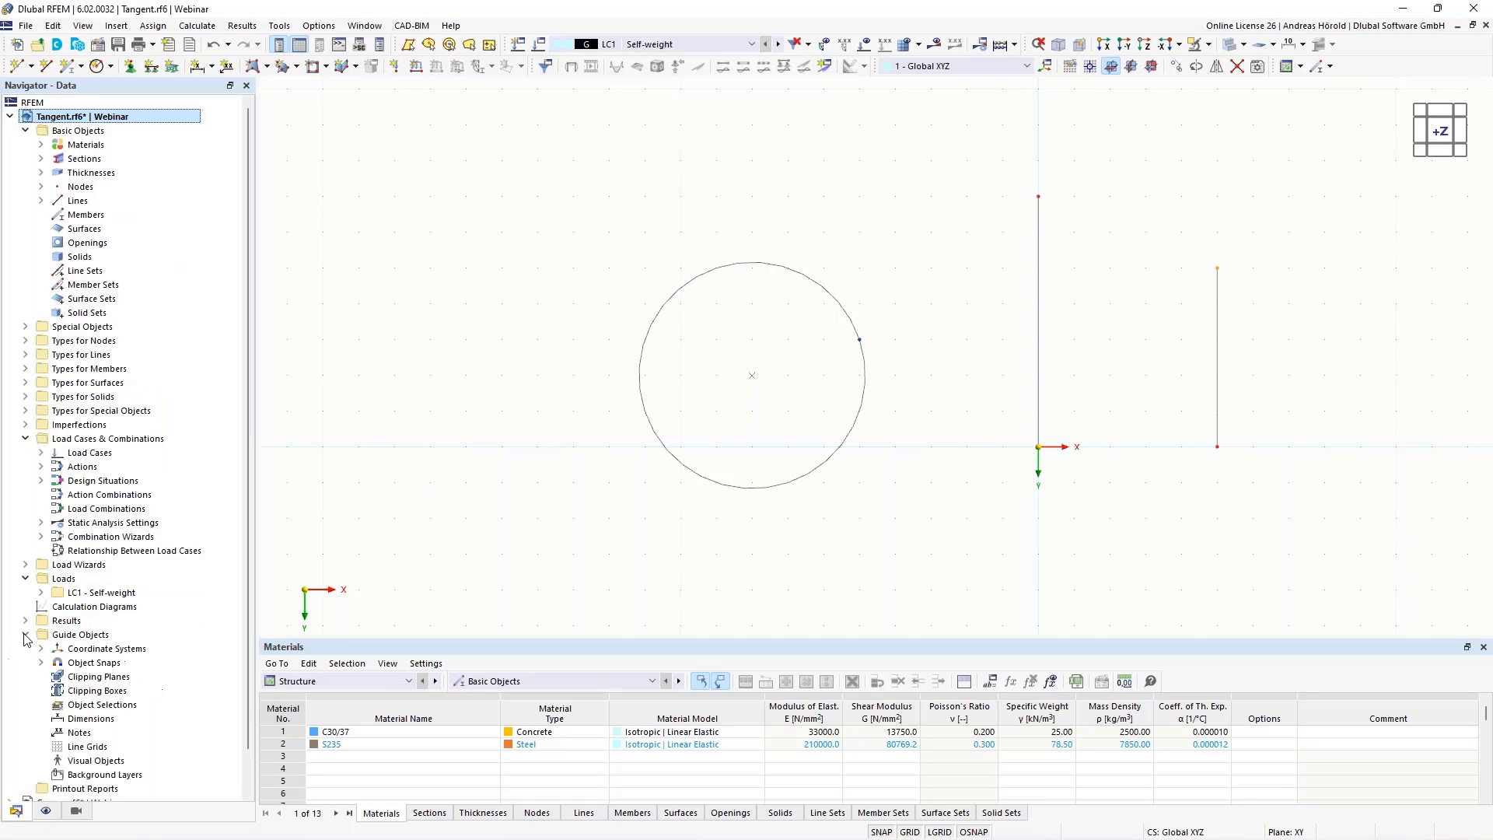
scroll(117, 621, "down", 1)
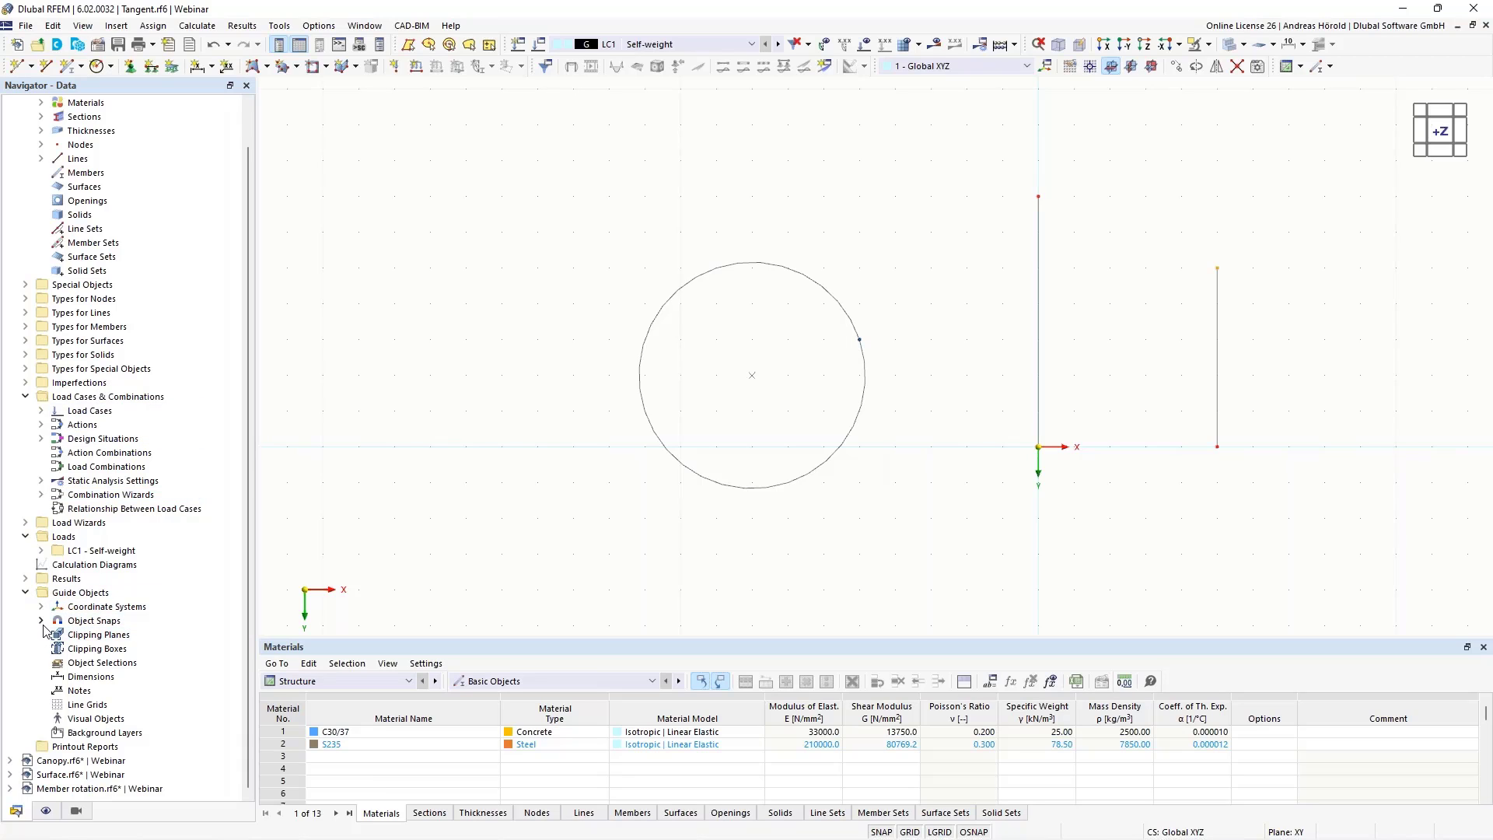
left_click(41, 621)
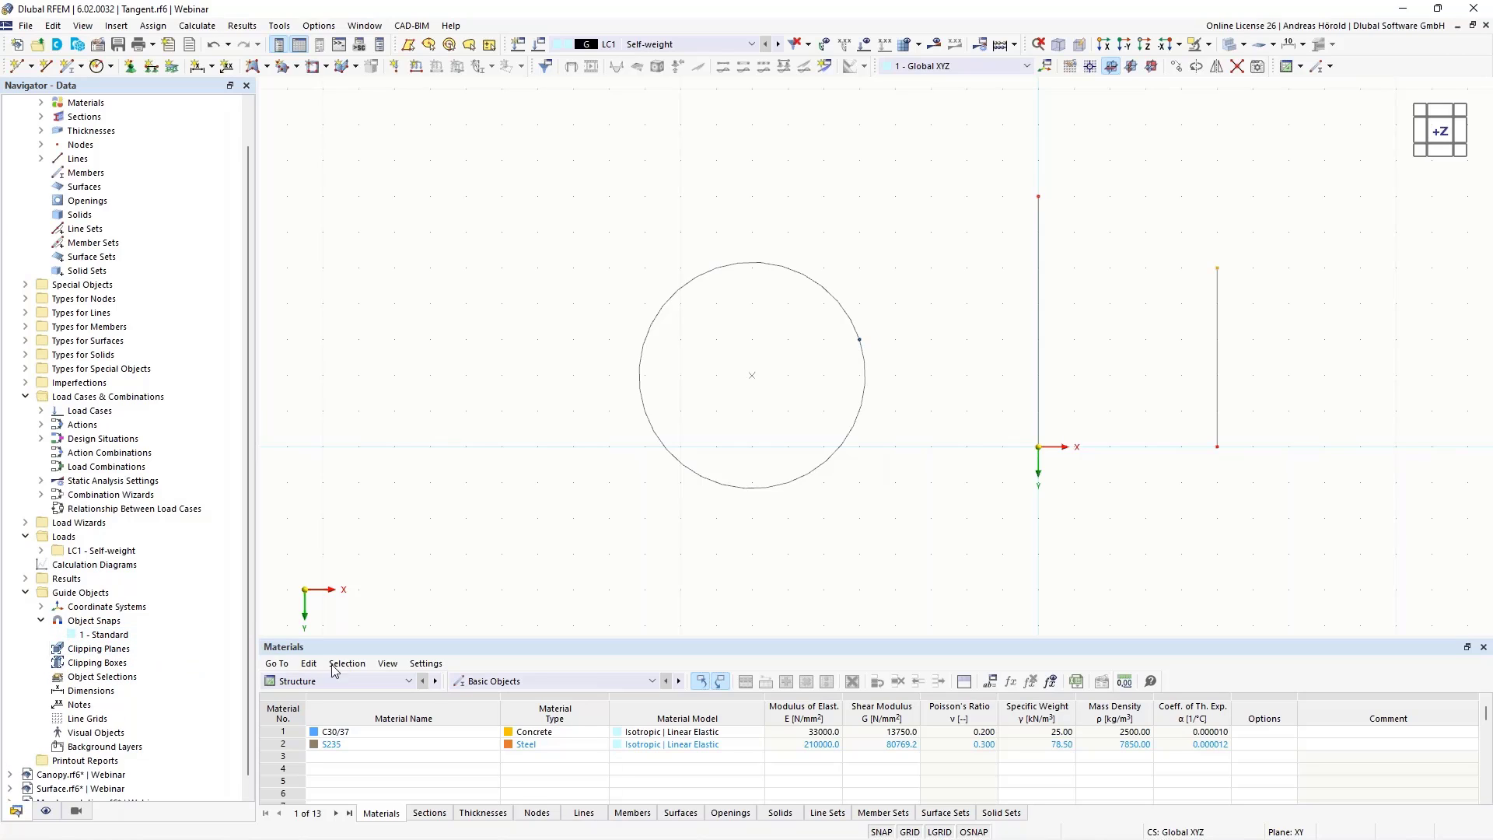
right_click(975, 834)
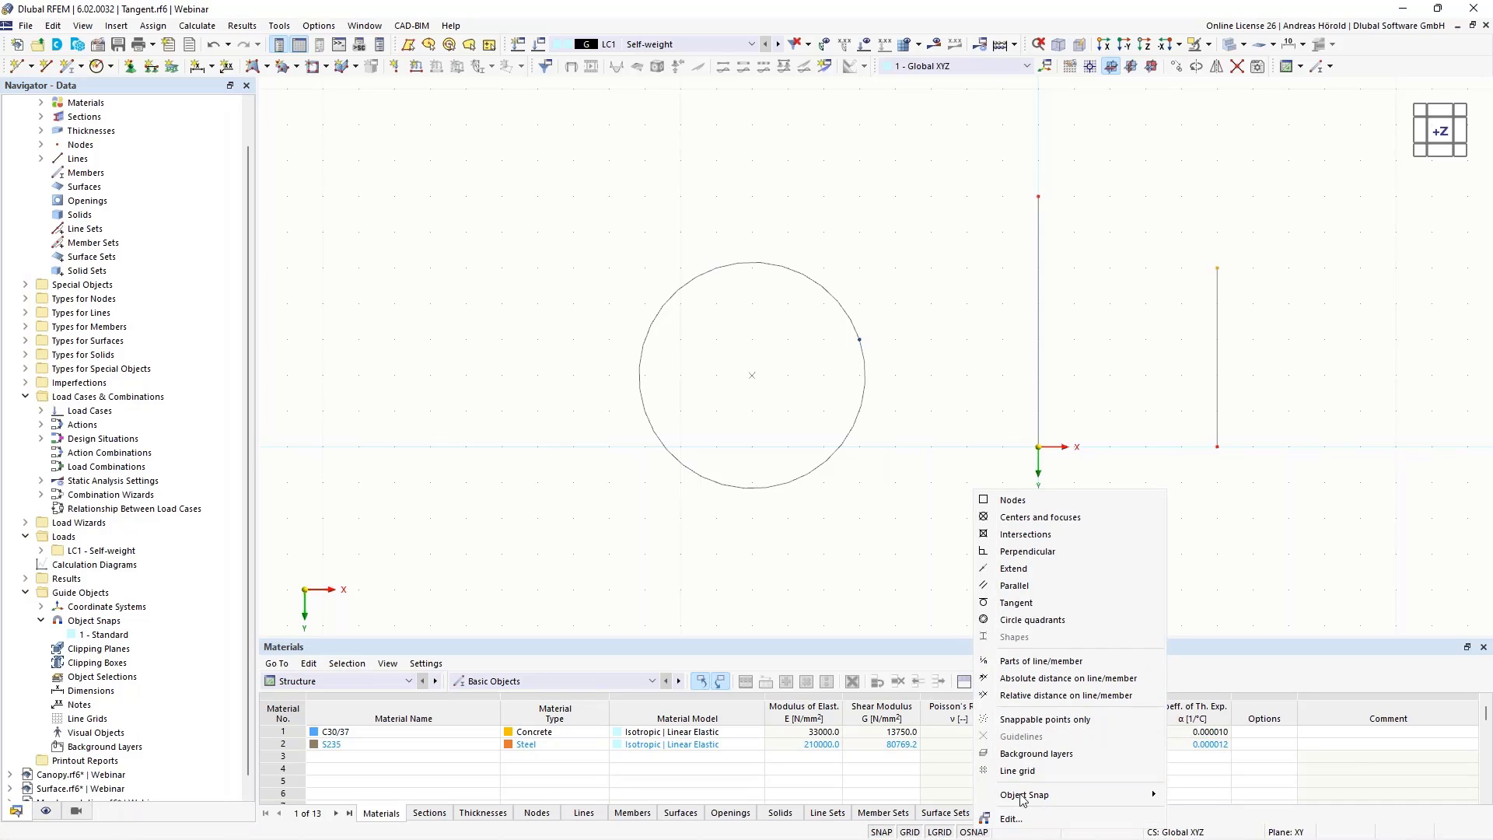
left_click(1011, 819)
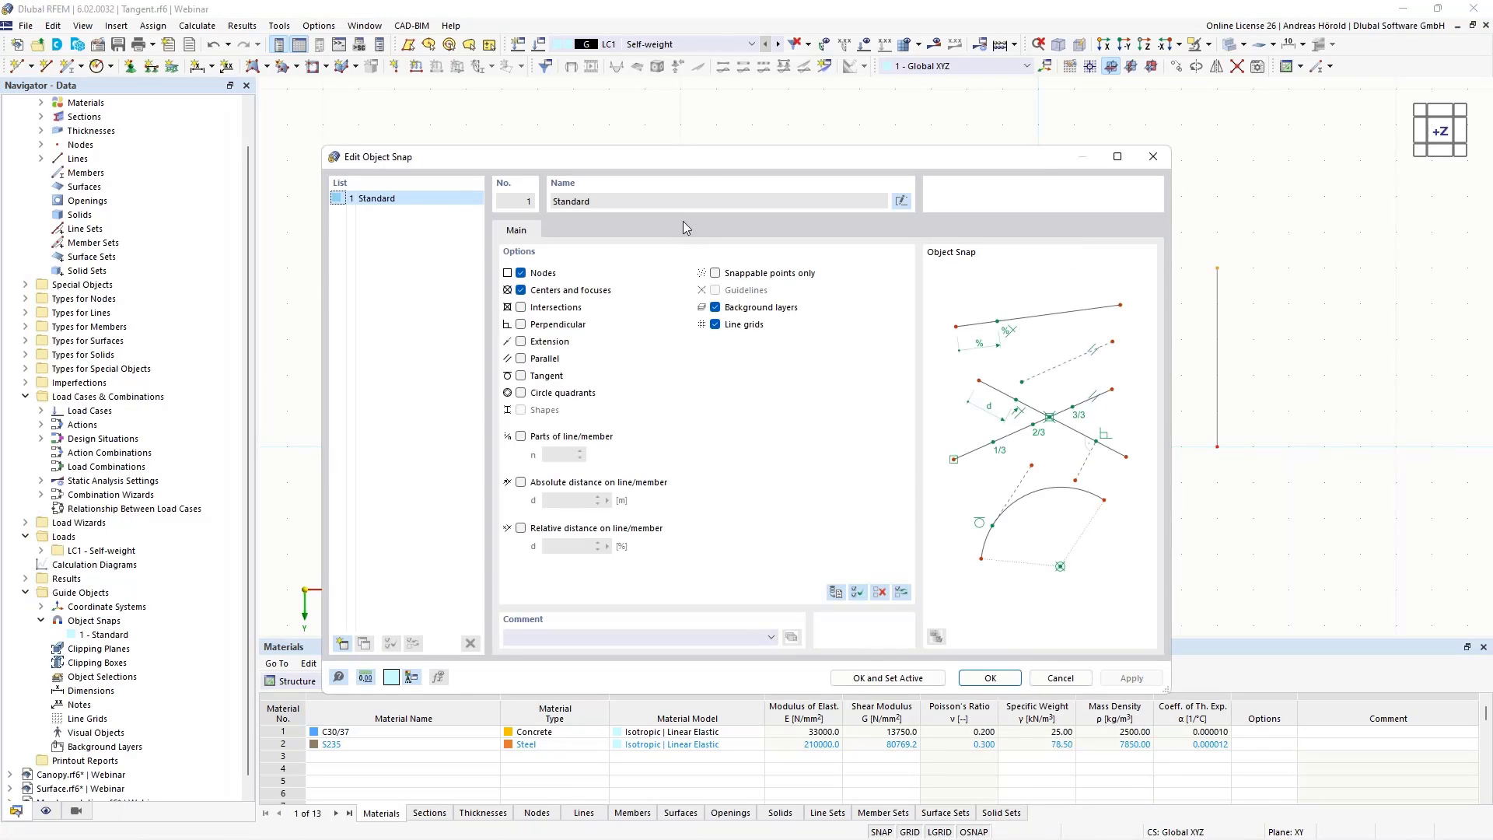
left_click_drag(693, 160, 803, 142)
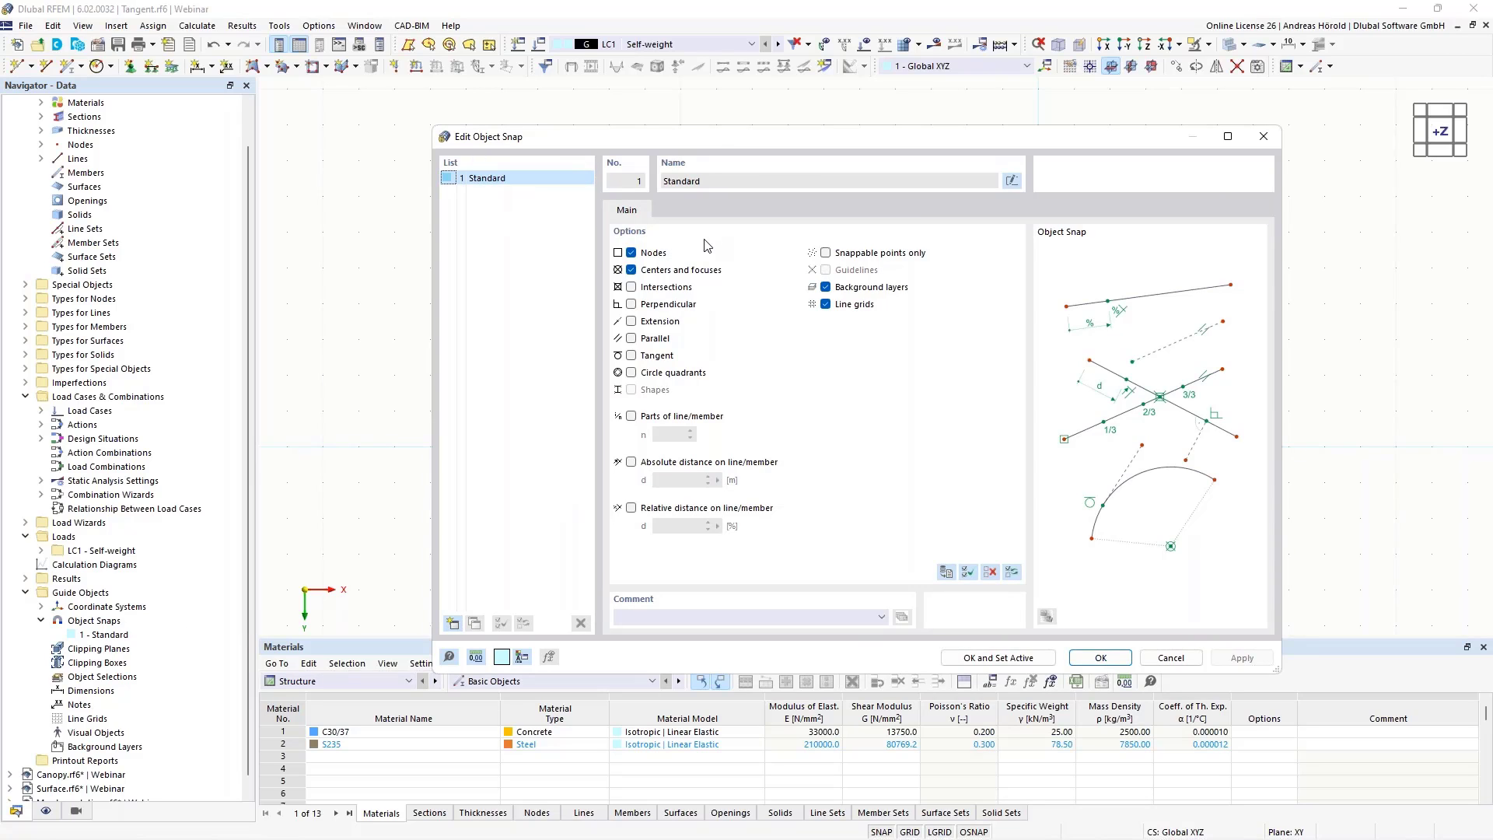
left_click(631, 305)
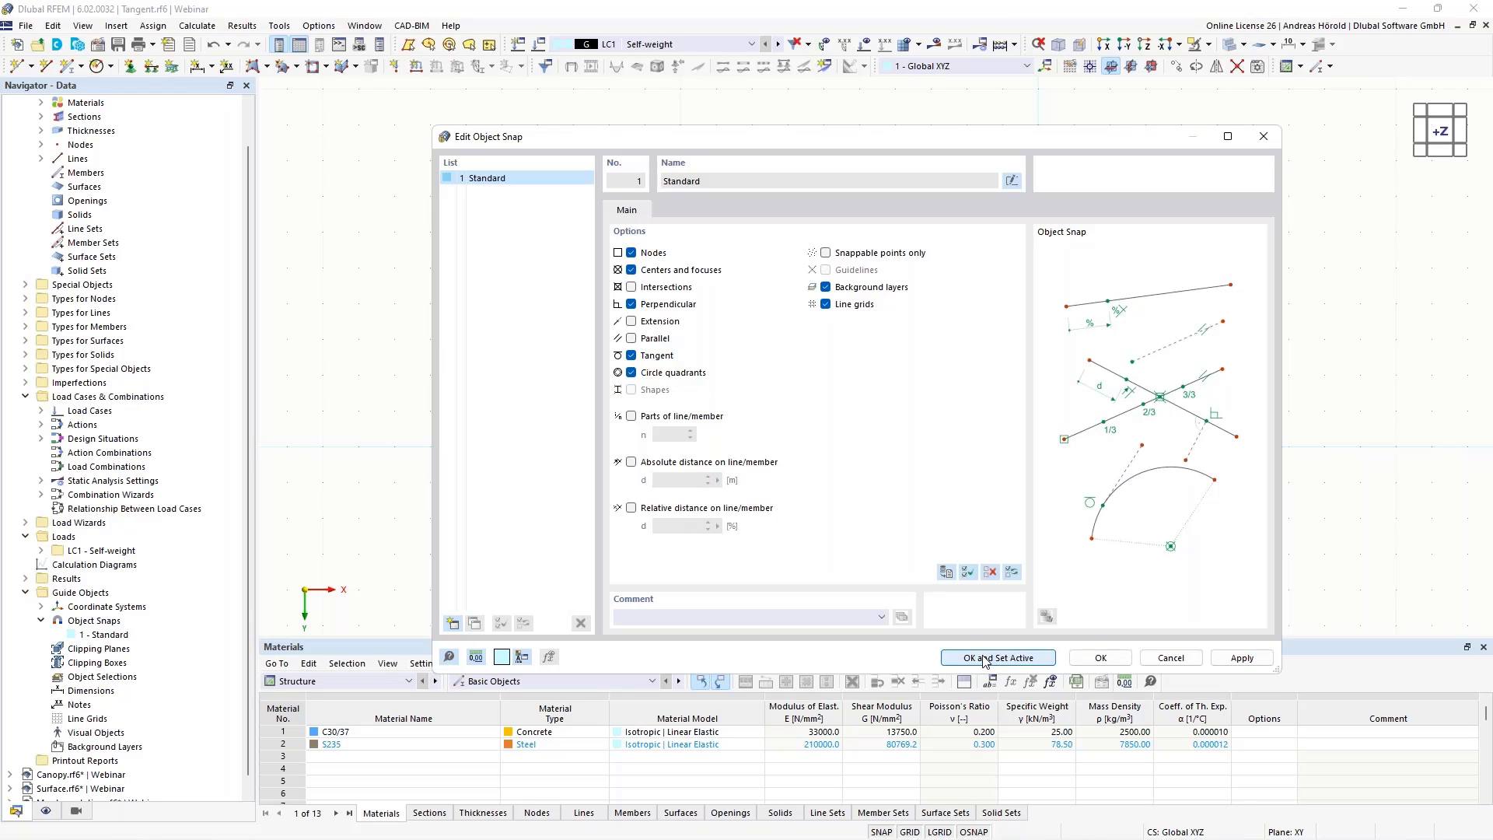
left_click(986, 659)
Draw a single line from the midpoint of the shorter line perpendicular to the longer line
middle_click_drag(517, 312, 410, 335)
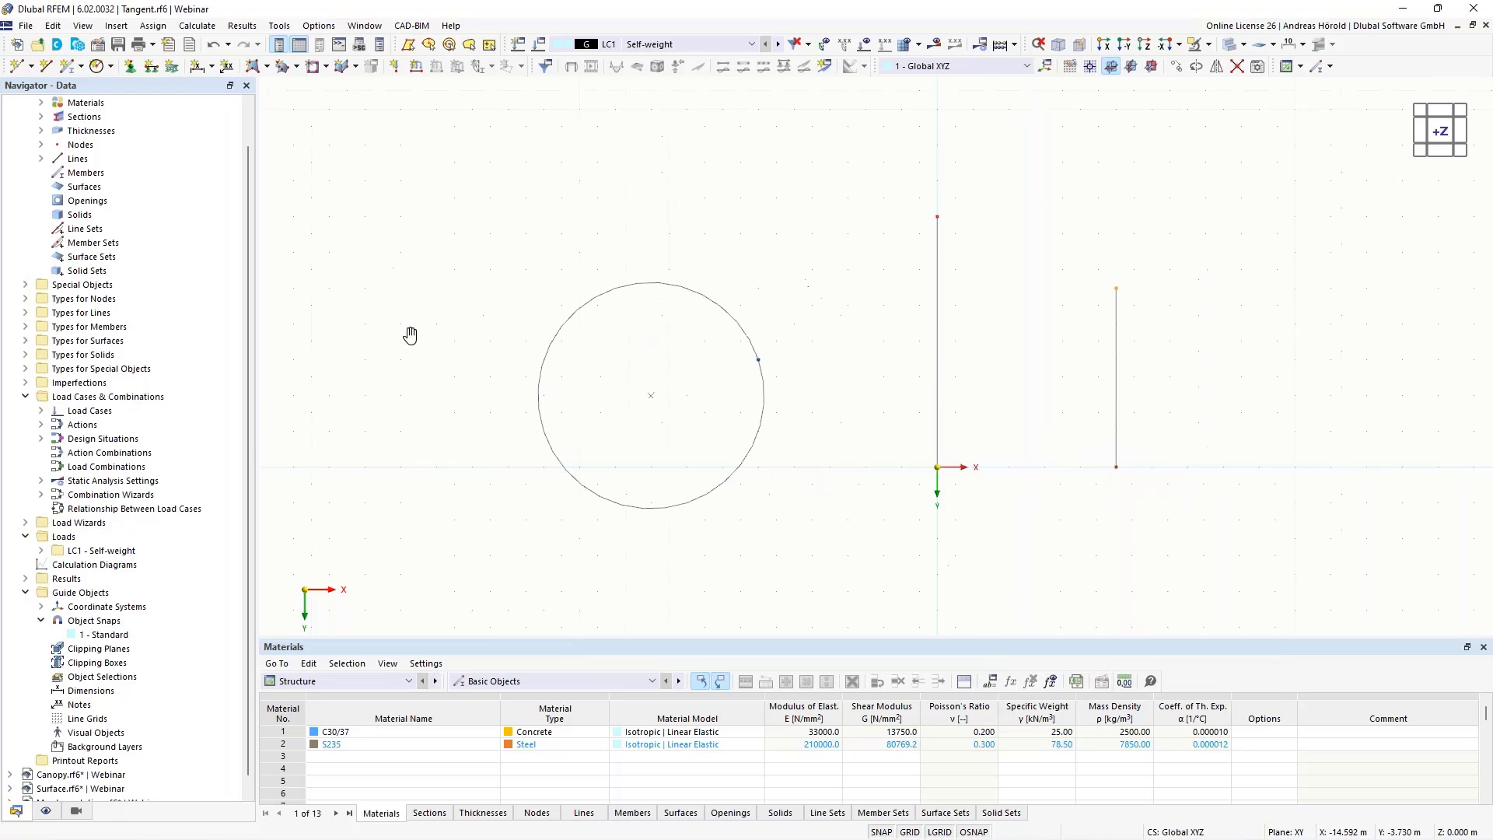
left_click(47, 68)
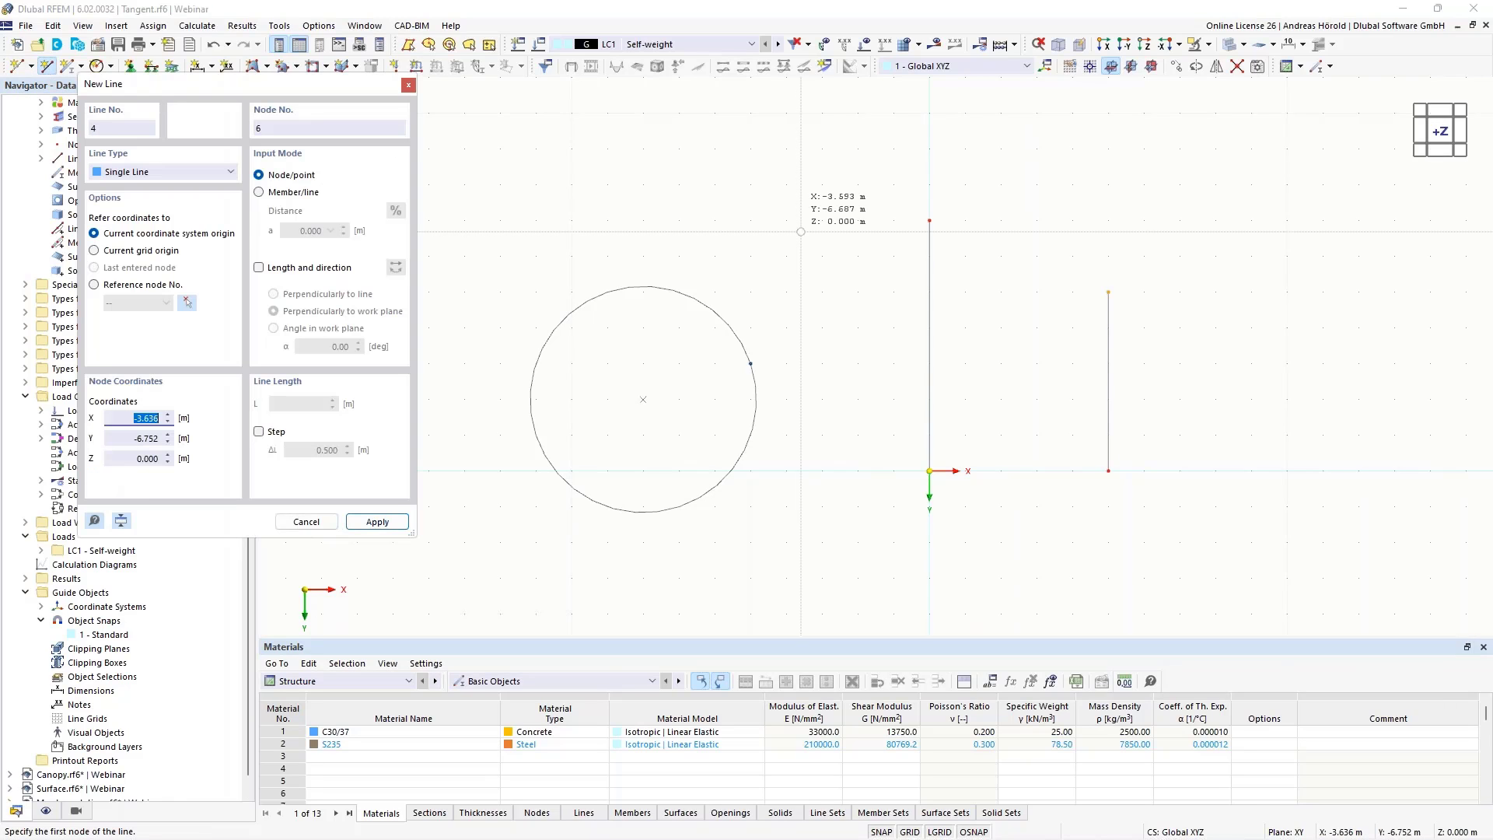
left_click(1109, 382)
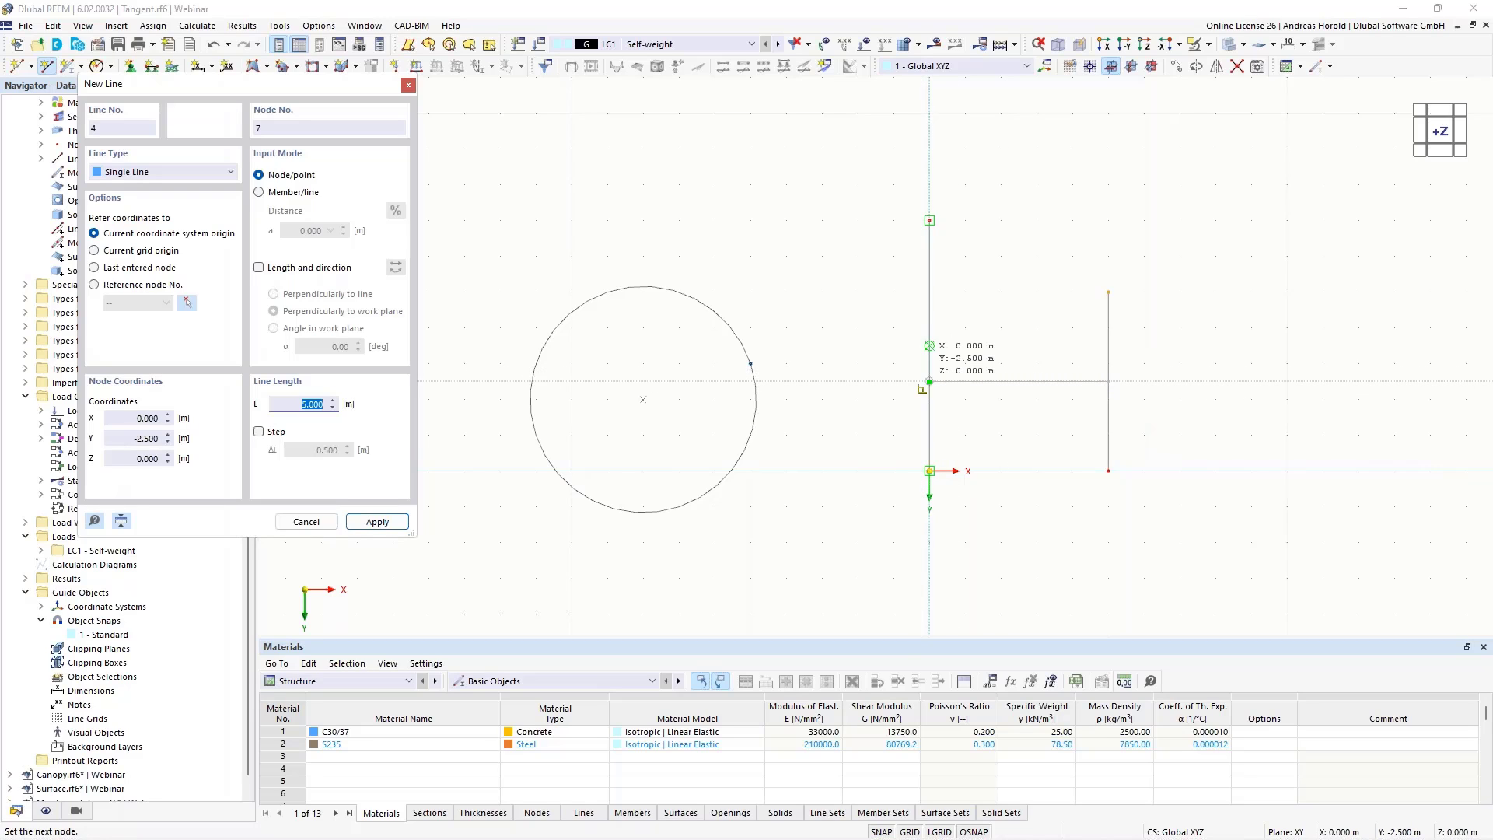
left_click(929, 382)
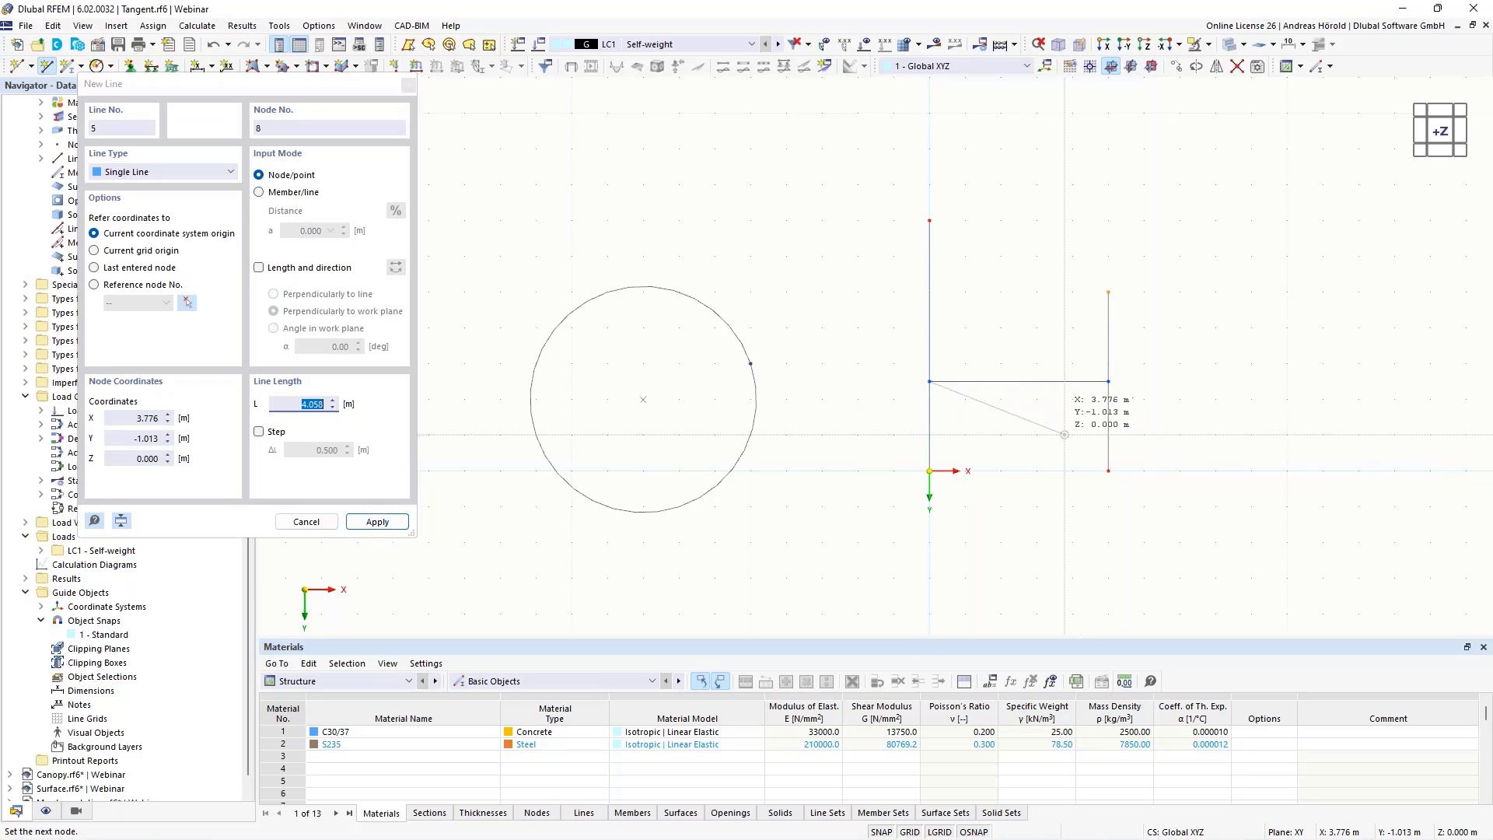
Draw a single line from X -14 m, Y 0 m to the tangent point on the circle's near upper side
middle_click_drag(883, 471, 1082, 457)
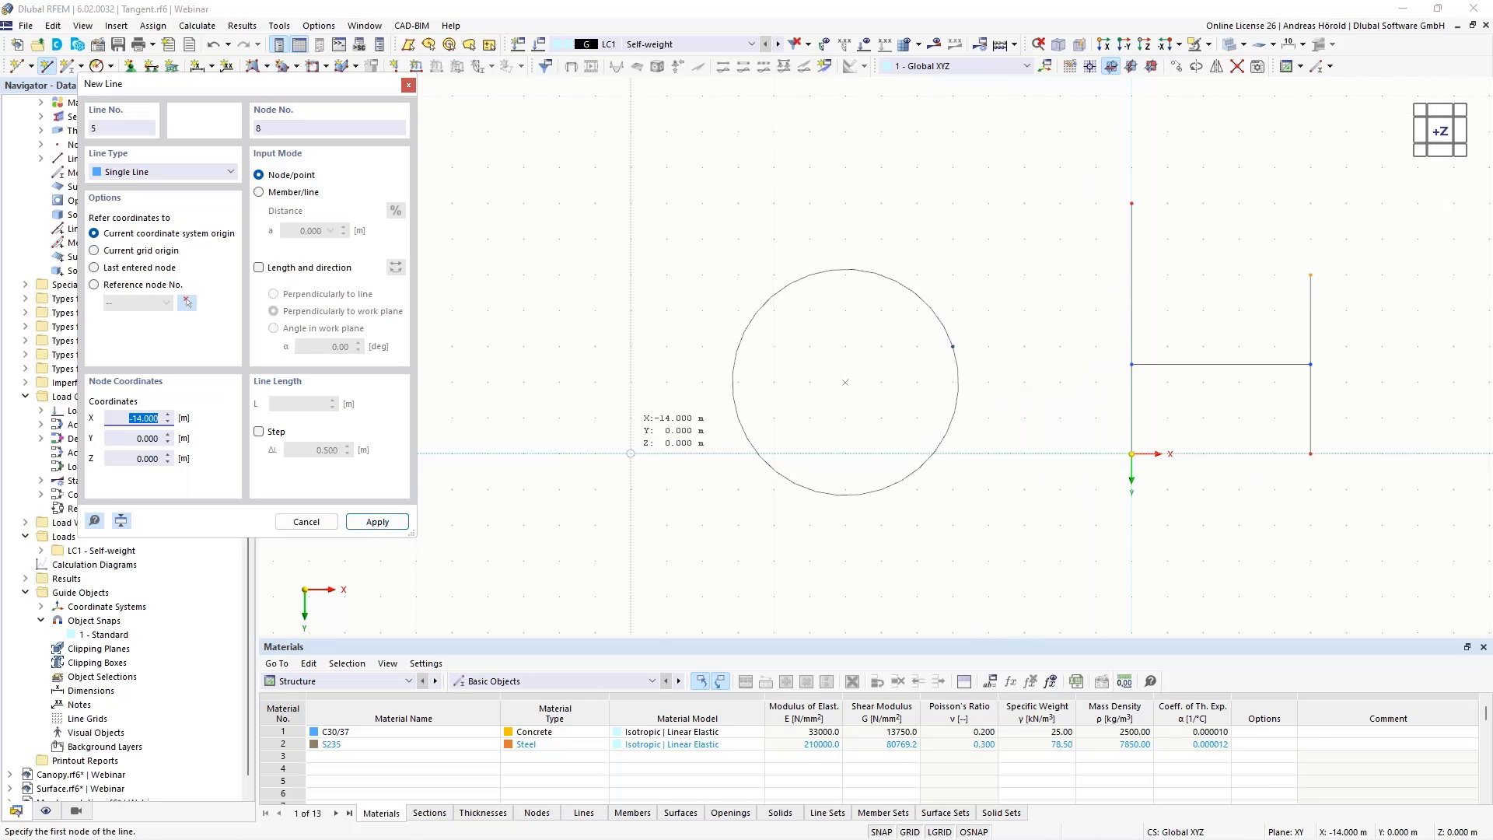
left_click(631, 453)
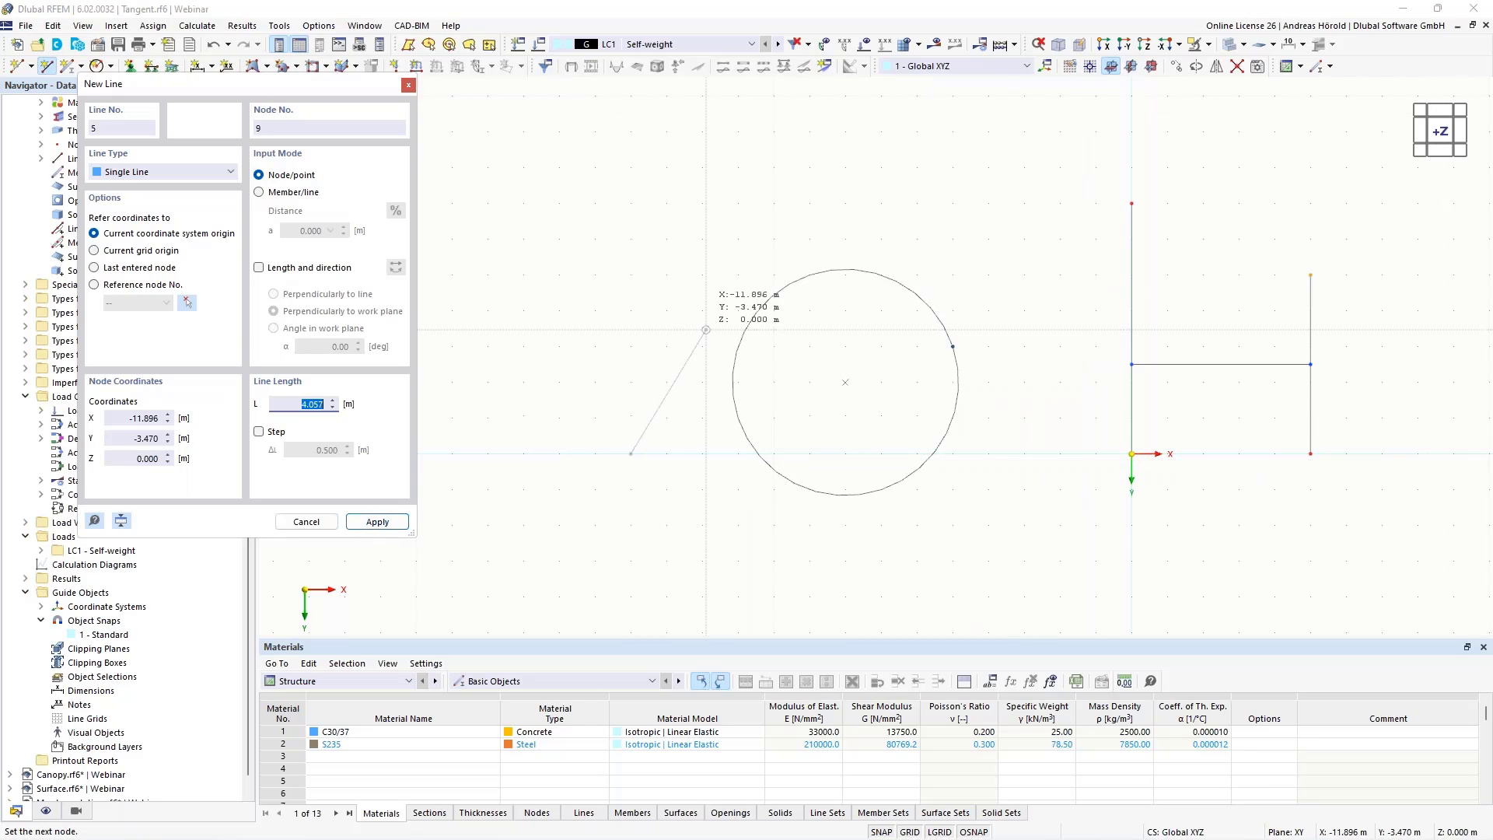
left_click(756, 311)
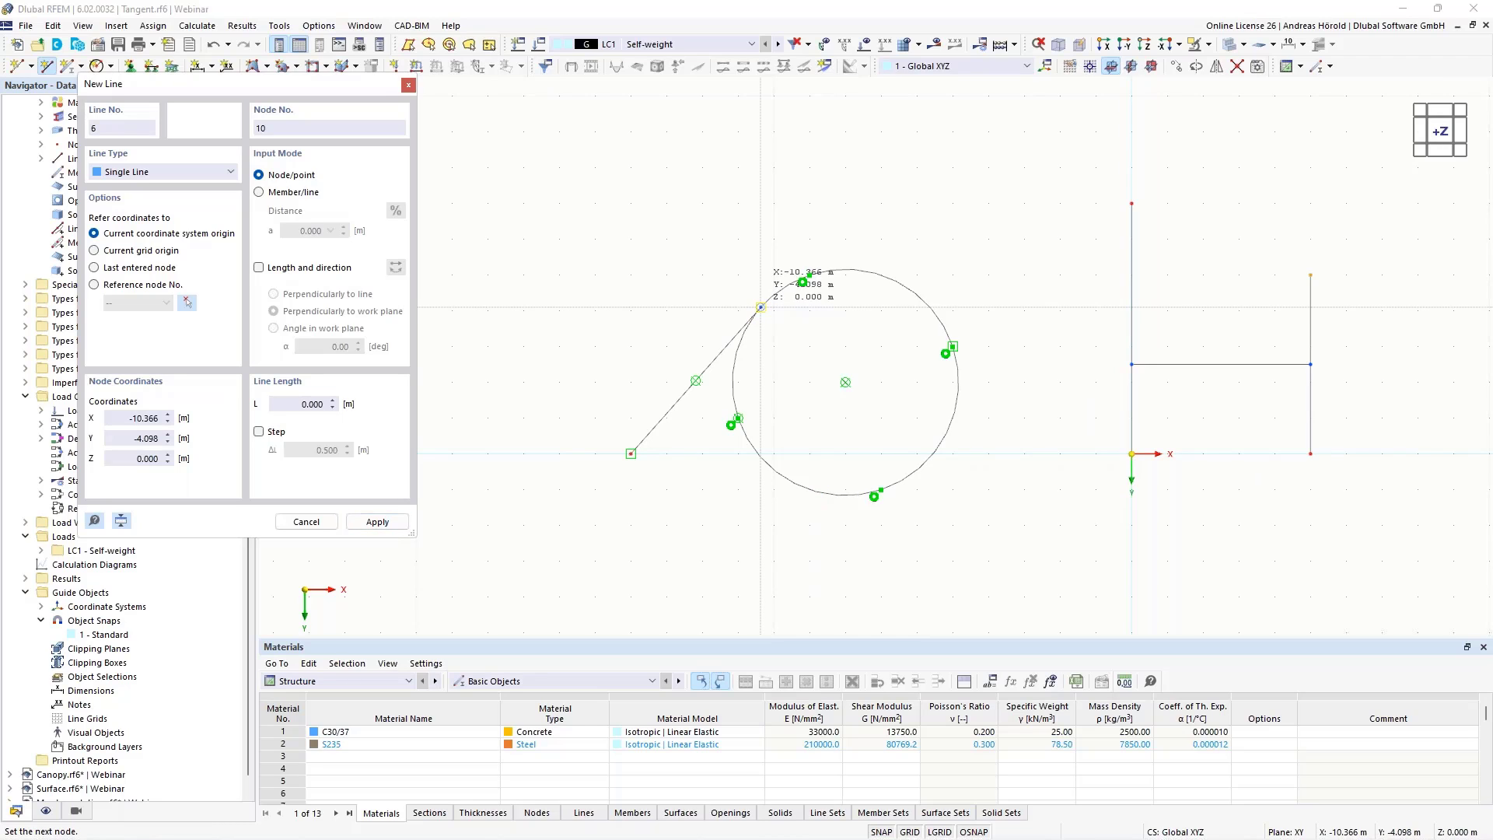
Draw four single lines connecting the circle's quadrant points into a closed inscribed square, starting and ending at the upper quadrant point
key("Escape")
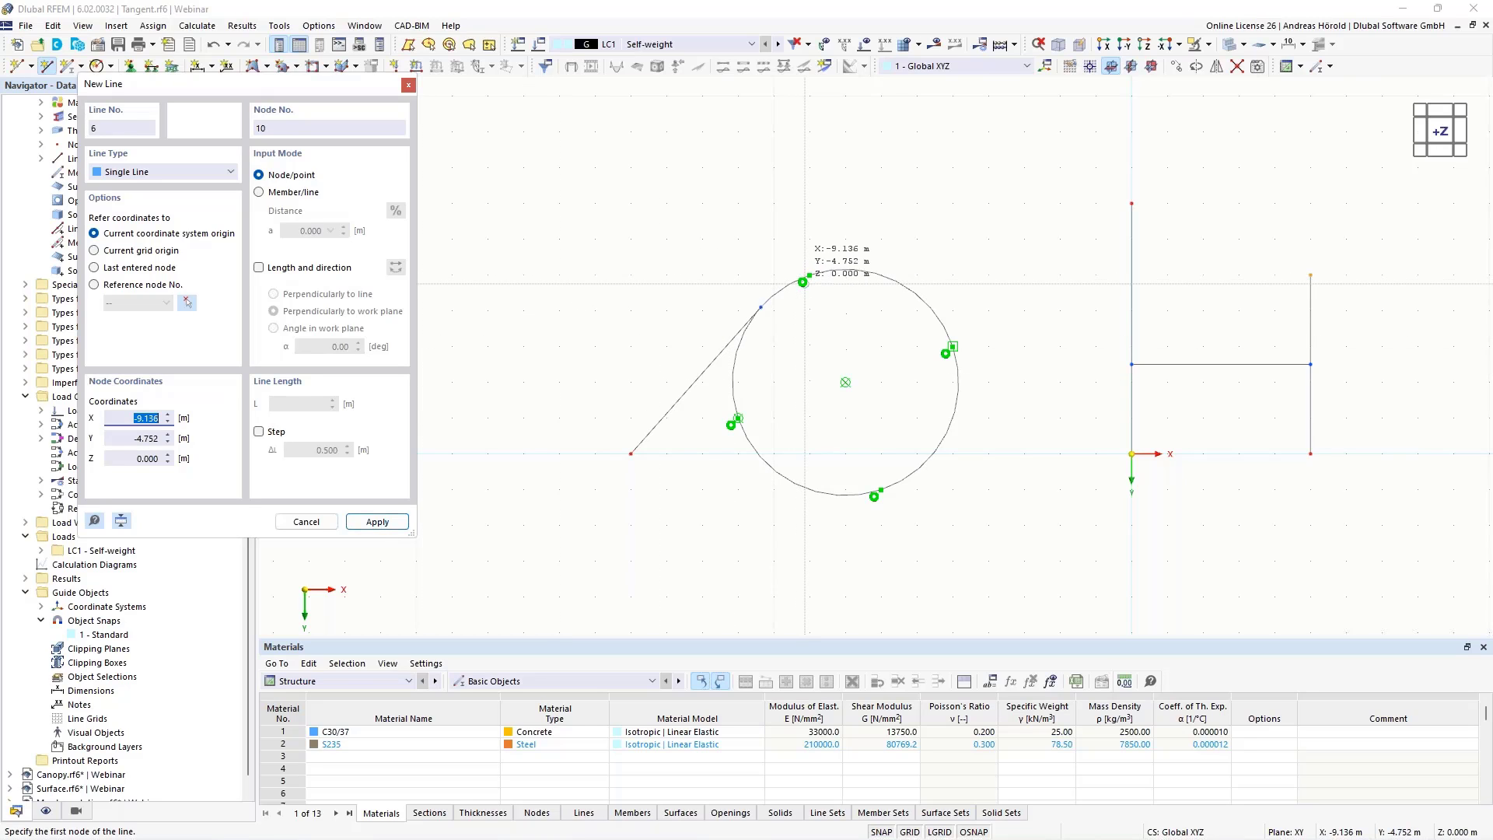
left_click(809, 274)
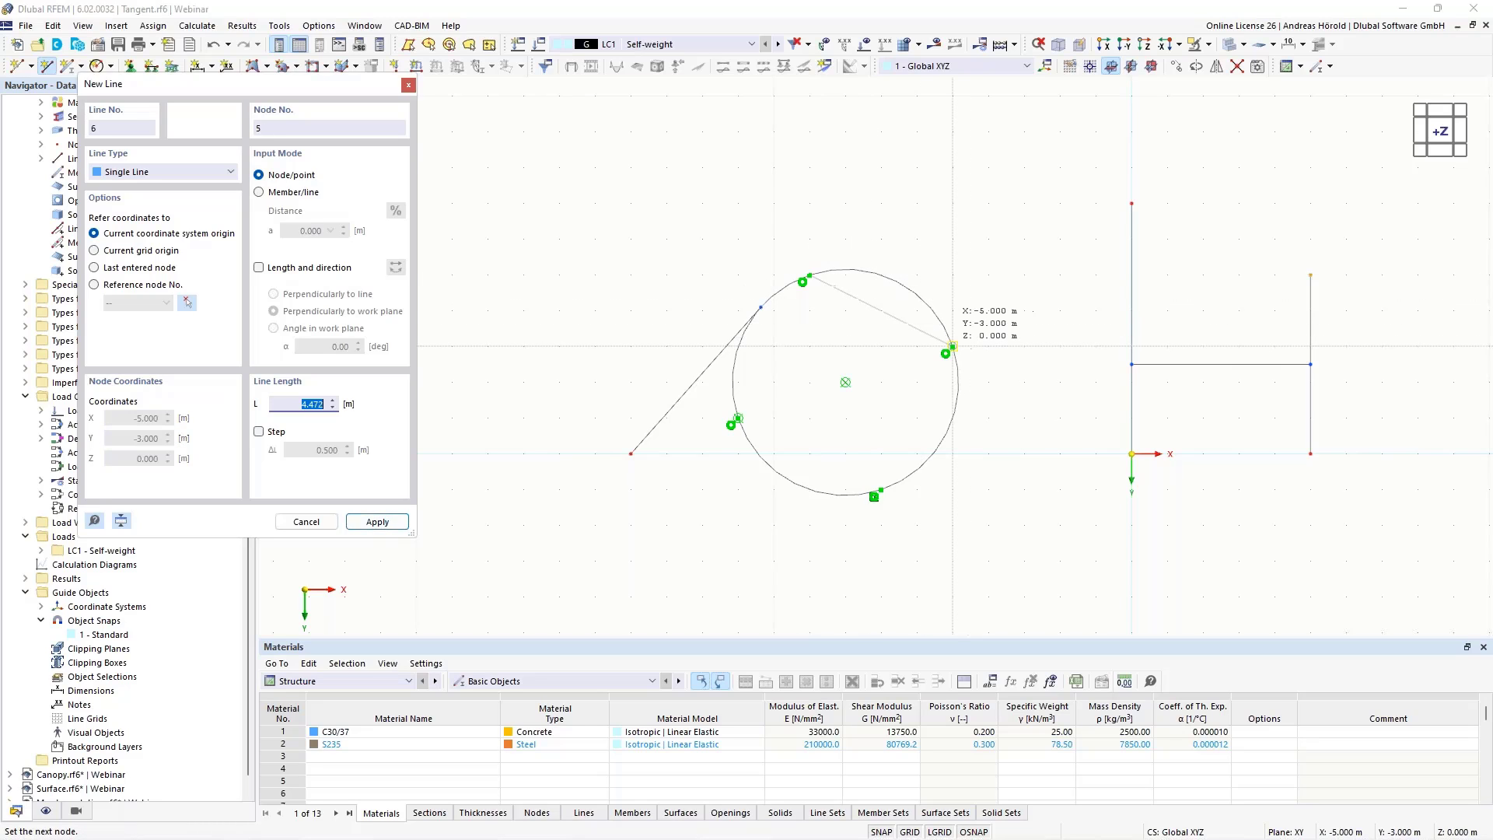
left_click(953, 346)
left_click(881, 490)
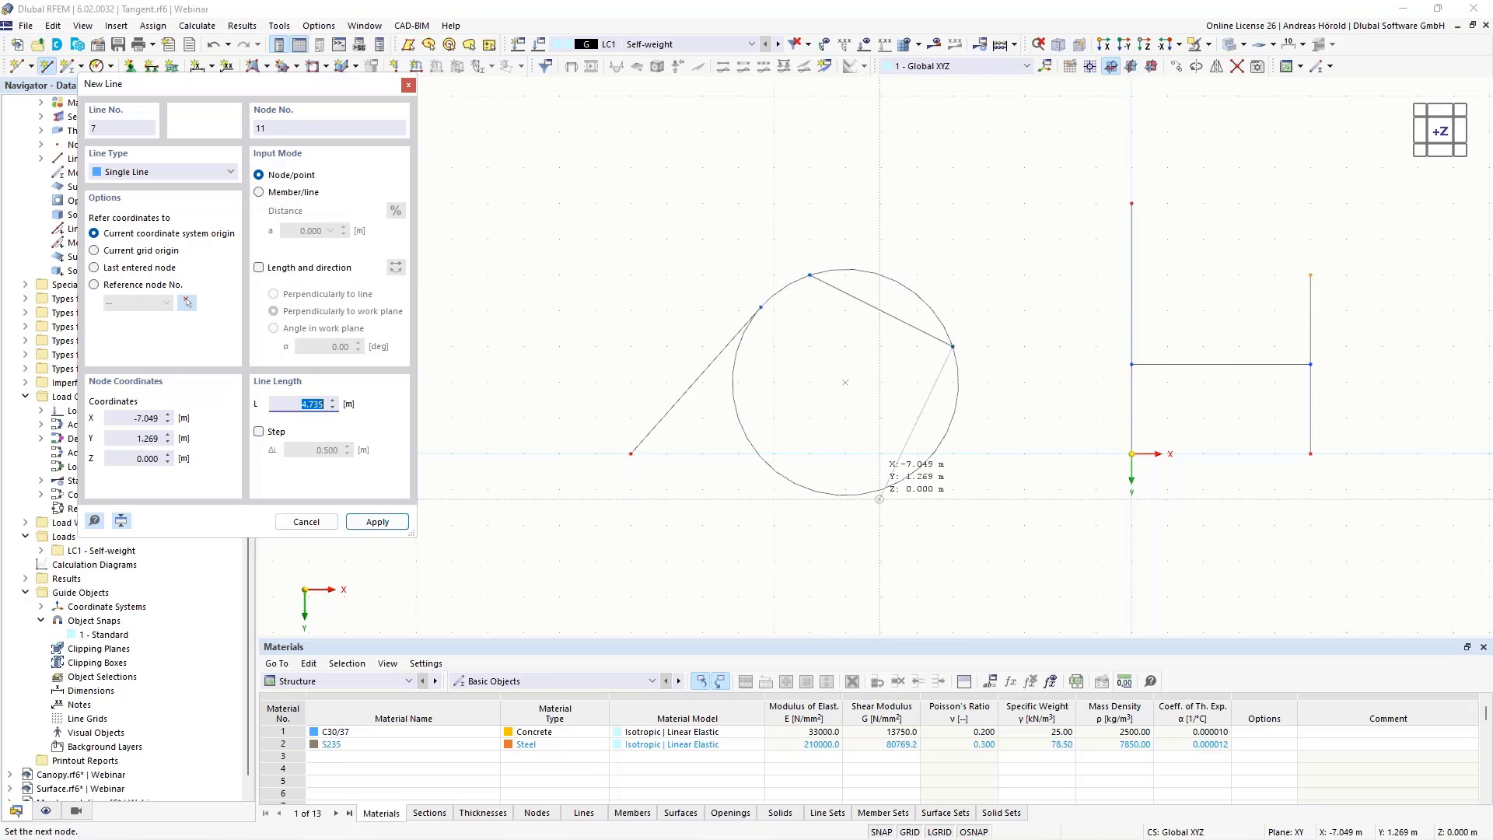
left_click(875, 494)
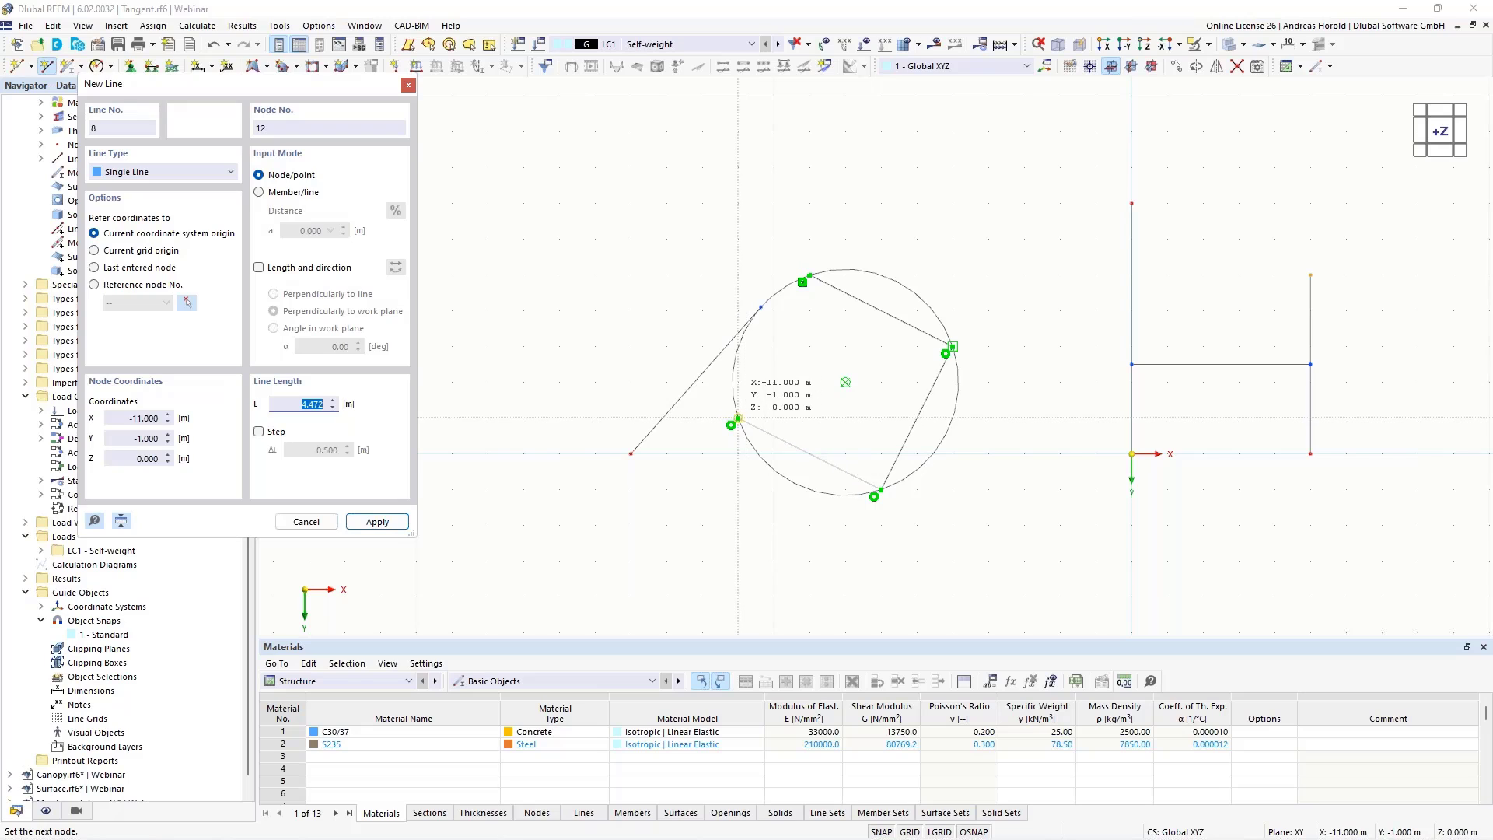
left_click(739, 419)
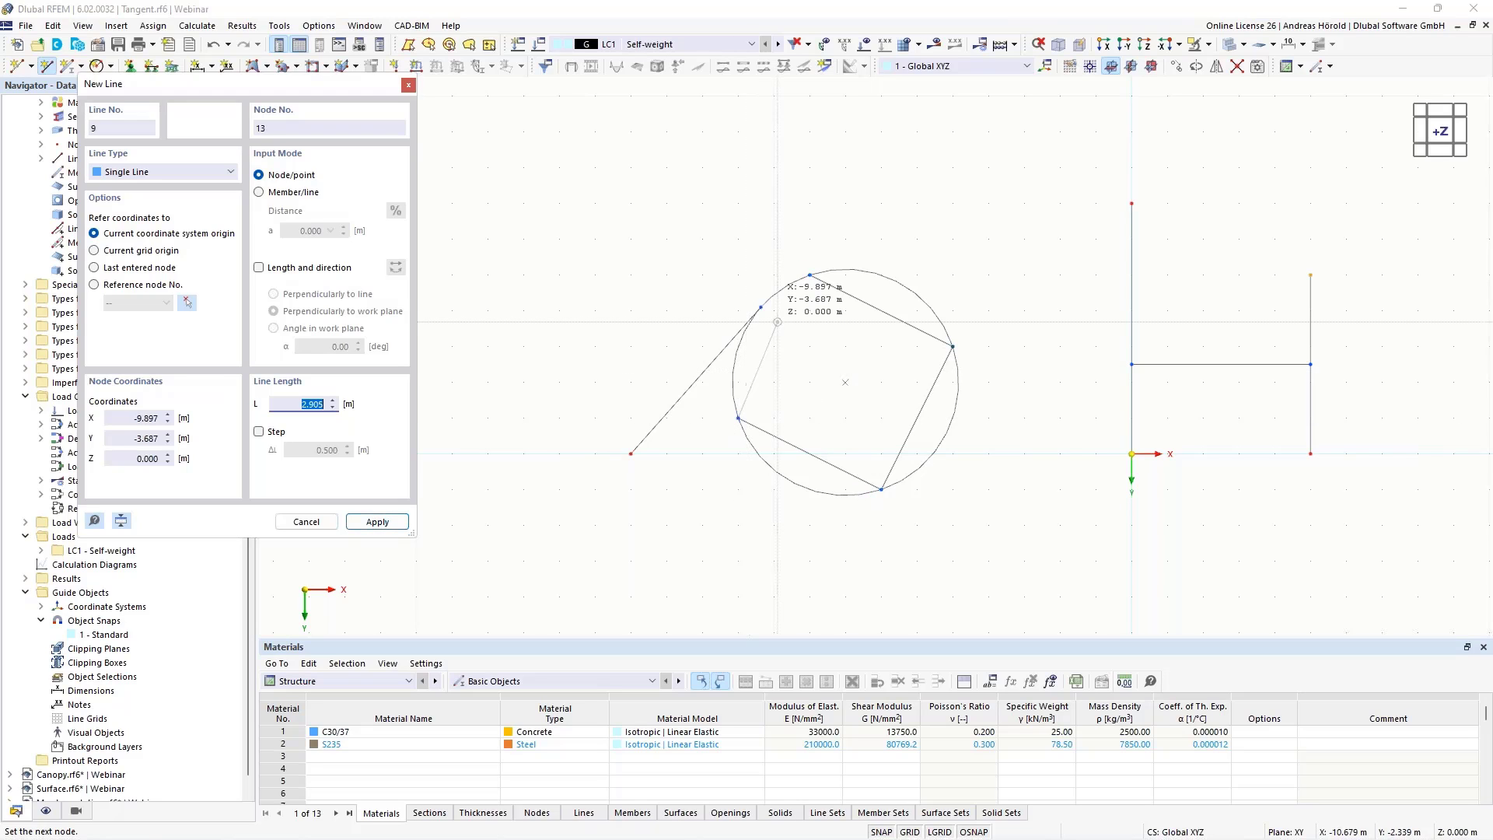
left_click(809, 274)
key("Escape")
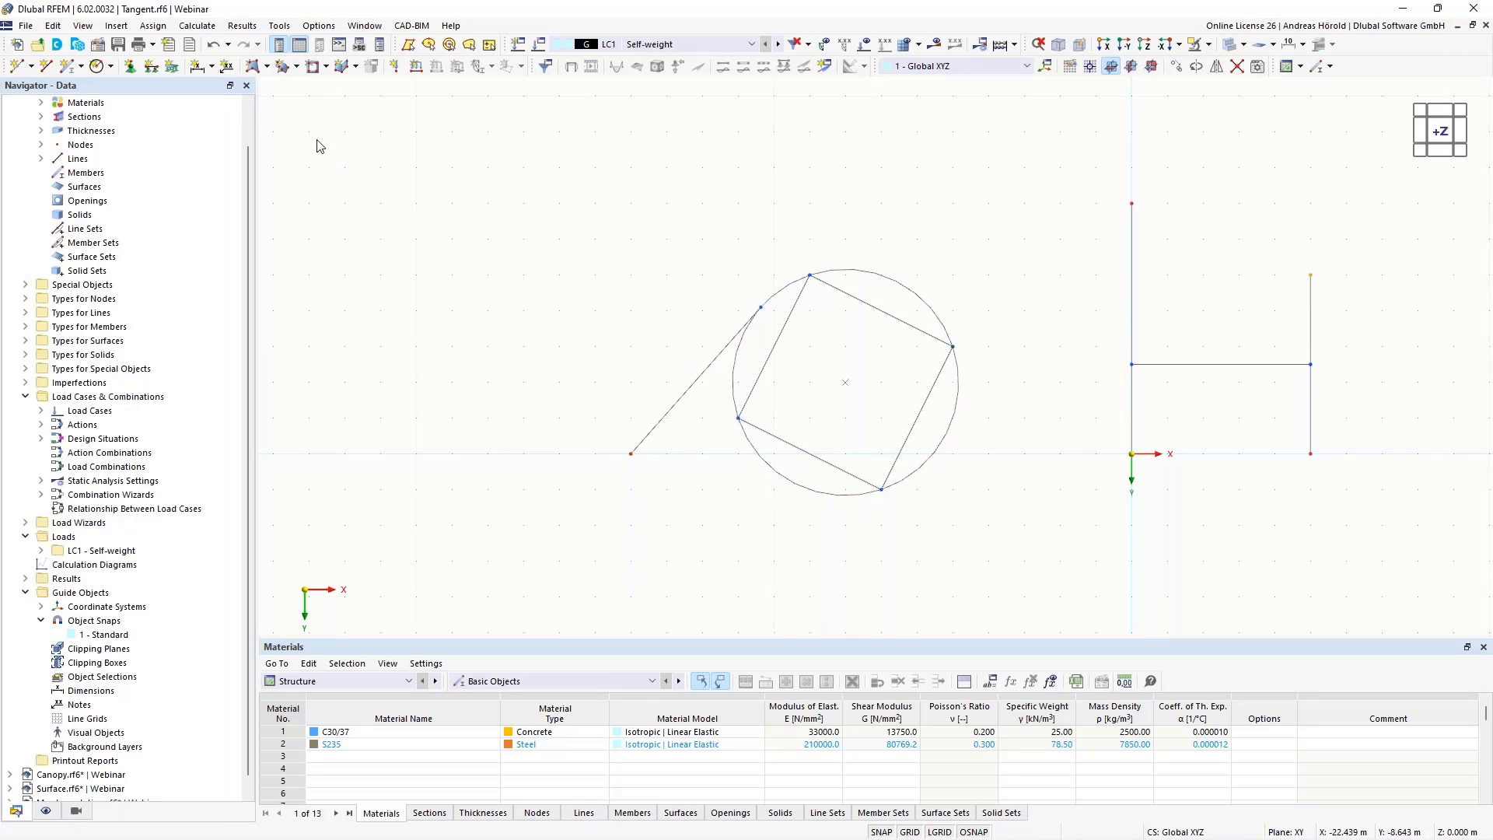
Undo the last three line creations one at a time and redo all three
left_click(213, 48)
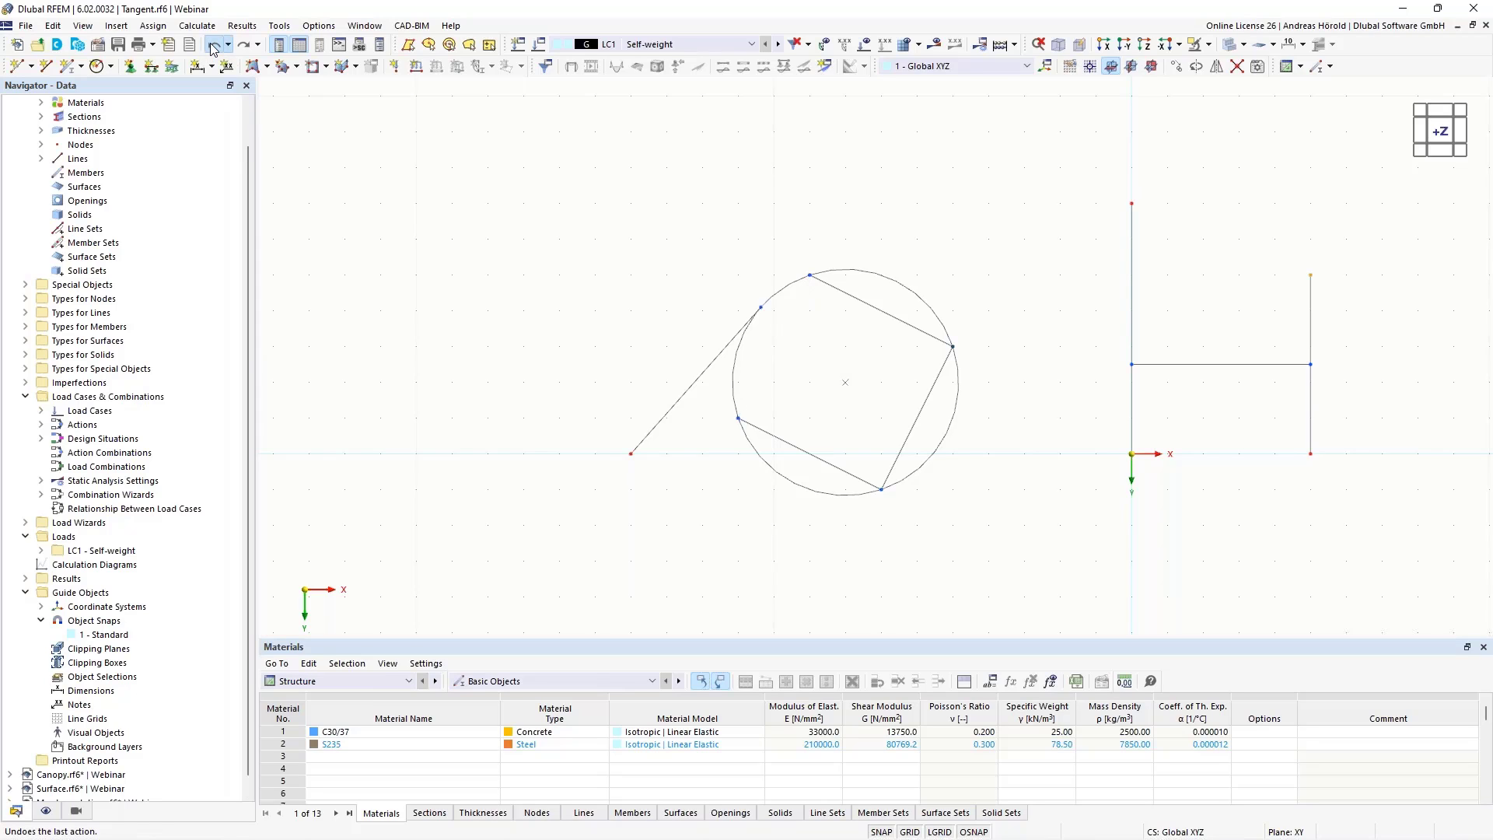
left_click(214, 48)
left_click(214, 48)
left_click(245, 47)
left_click(246, 46)
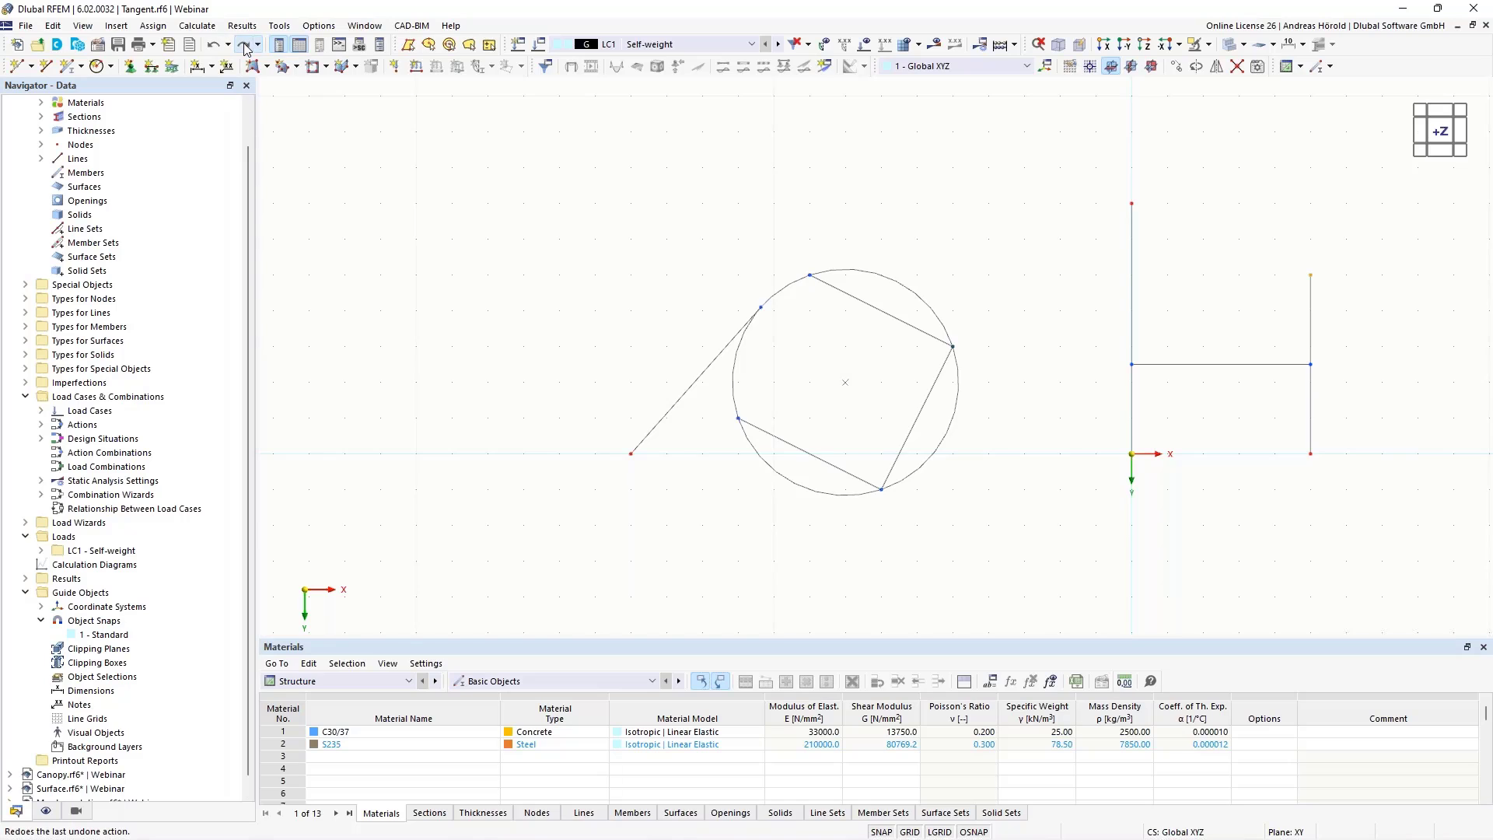
left_click(246, 47)
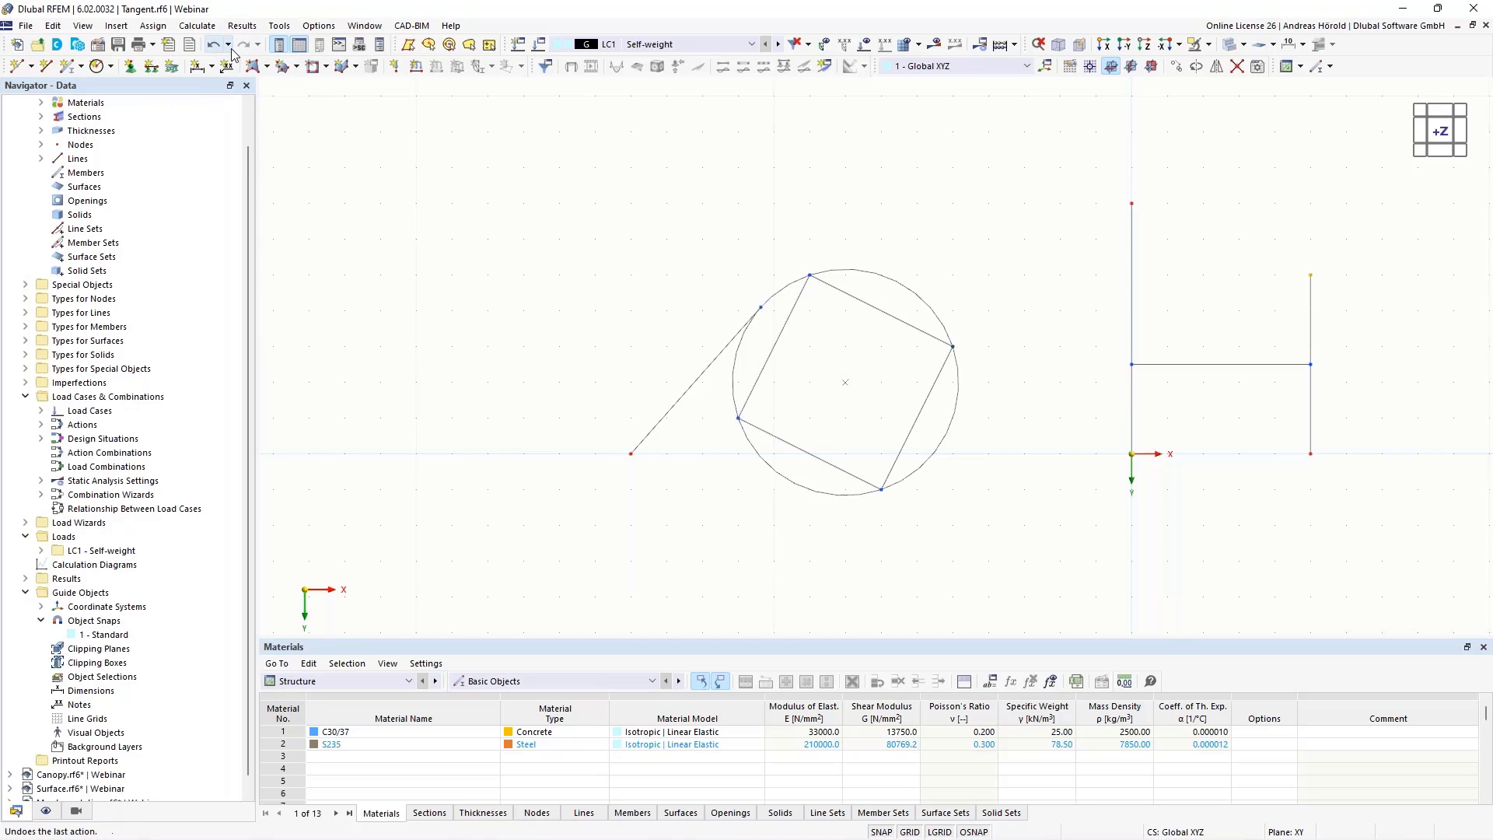
Roll the action history back through Create Line No. 4 and to Create Line No. 1, and redo everything through Create Line No. 9
left_click(229, 46)
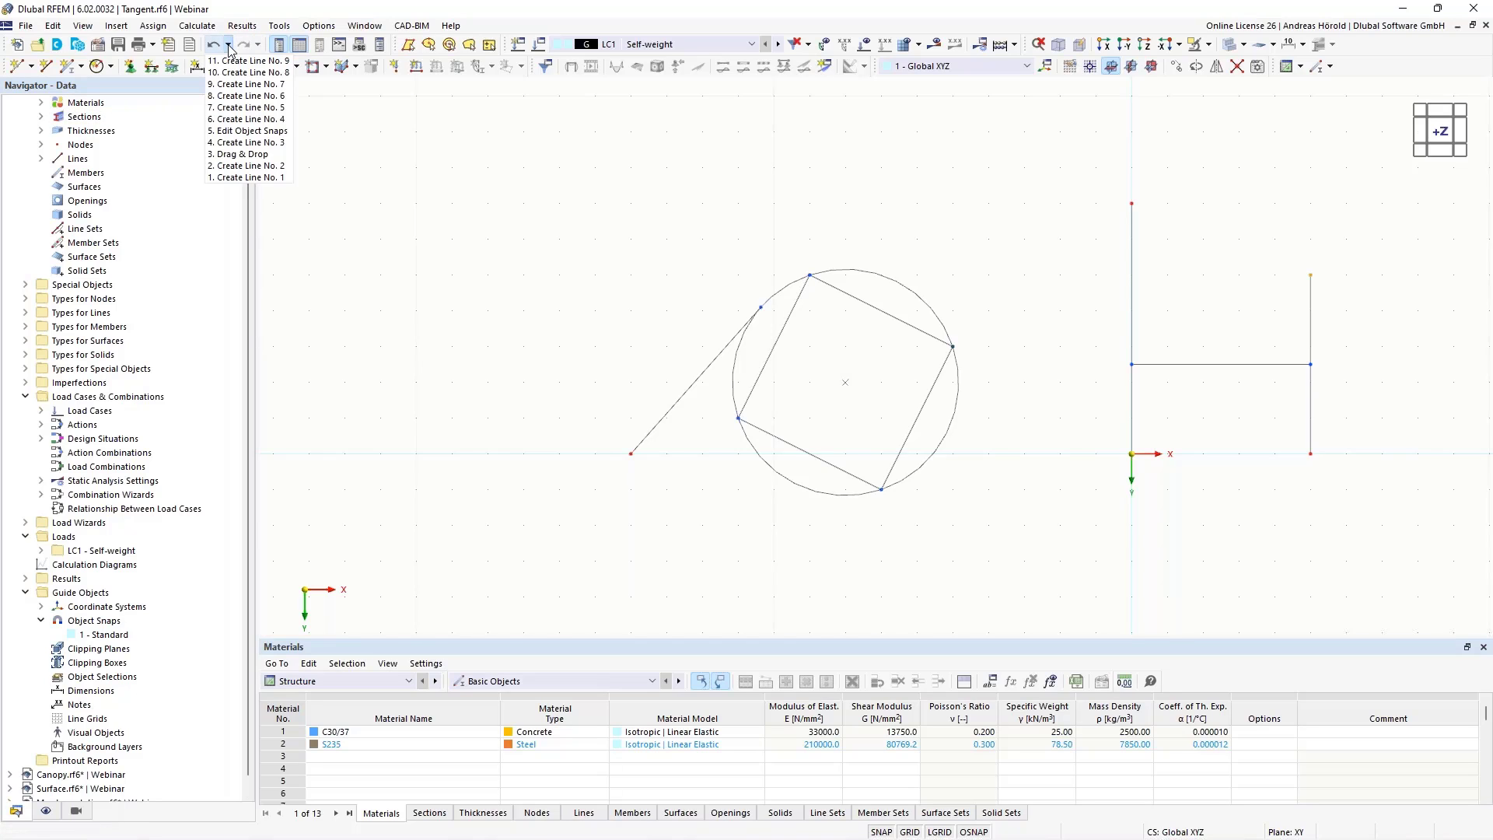
left_click(250, 117)
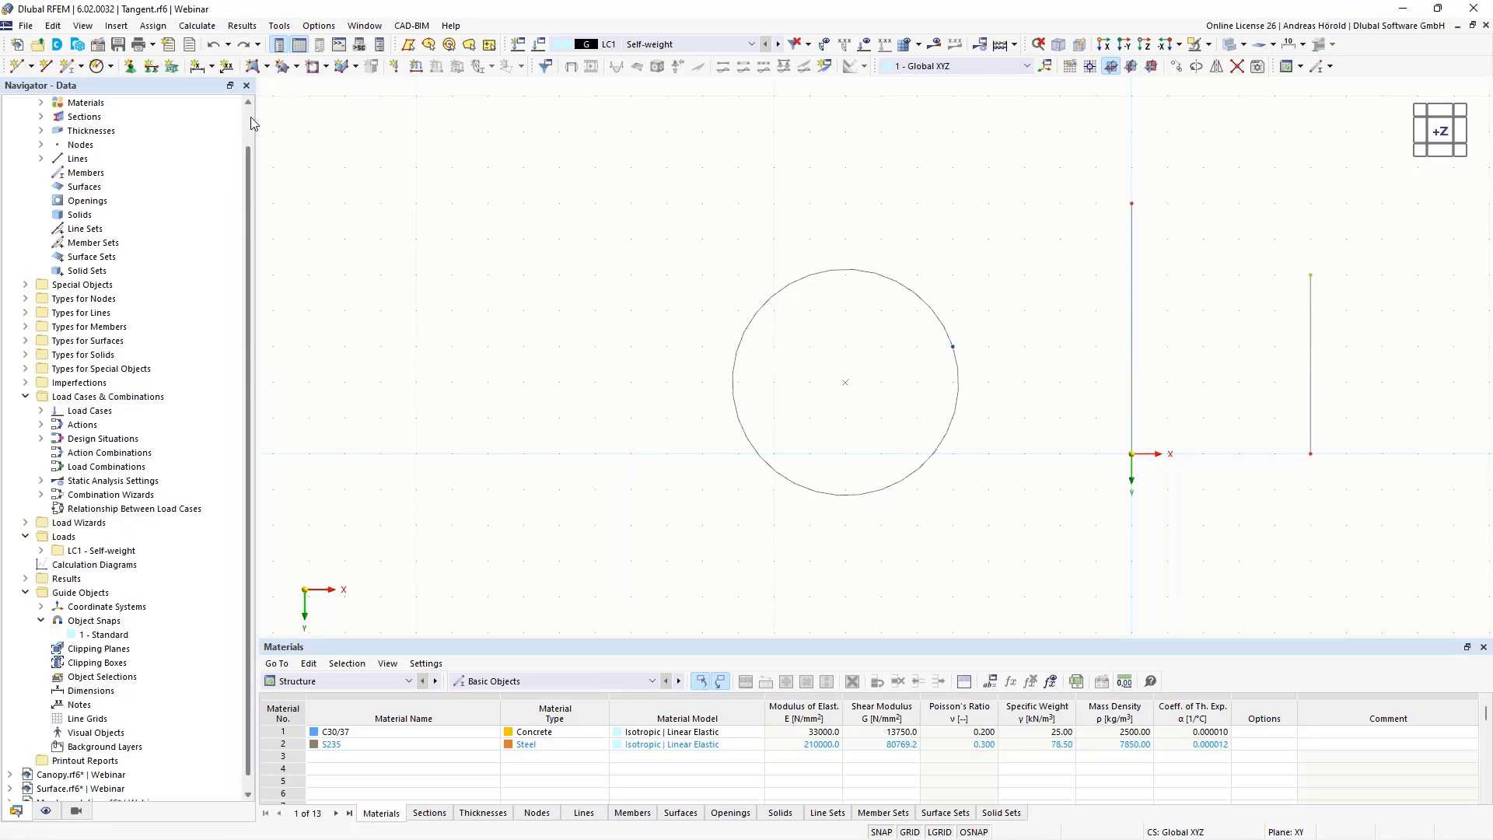
left_click(229, 45)
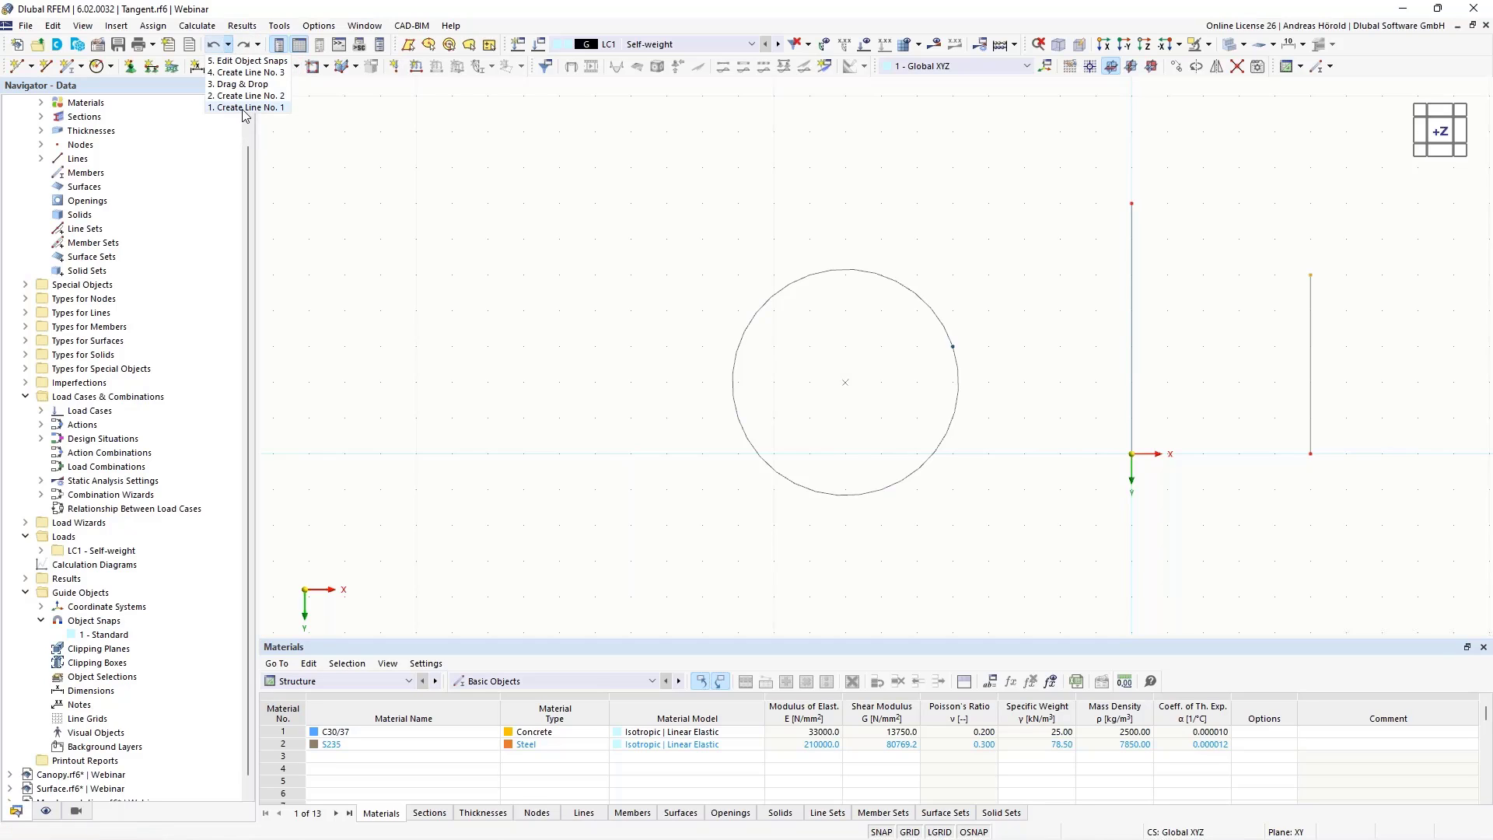
left_click(243, 114)
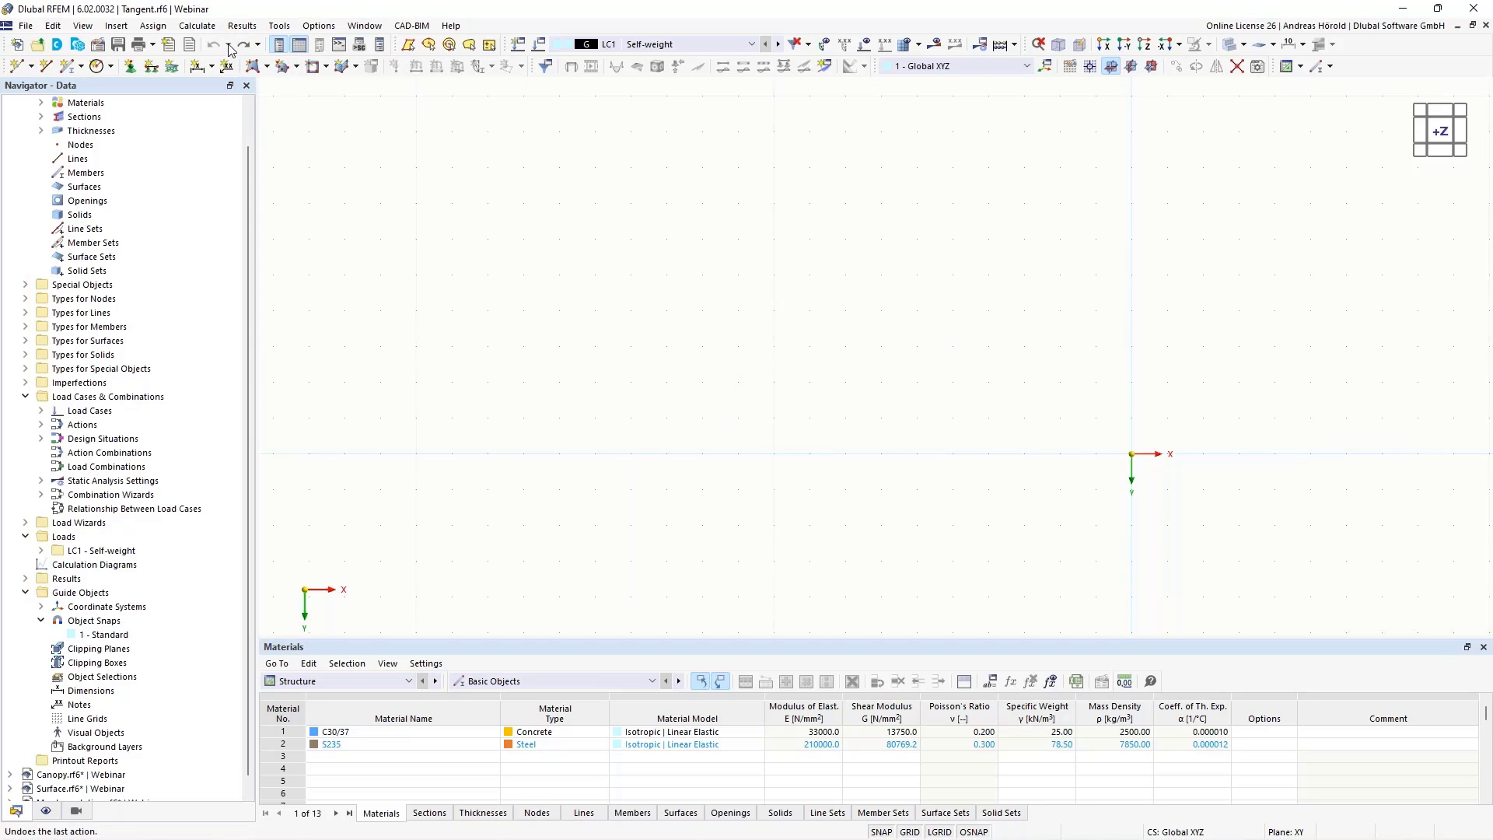
left_click(257, 44)
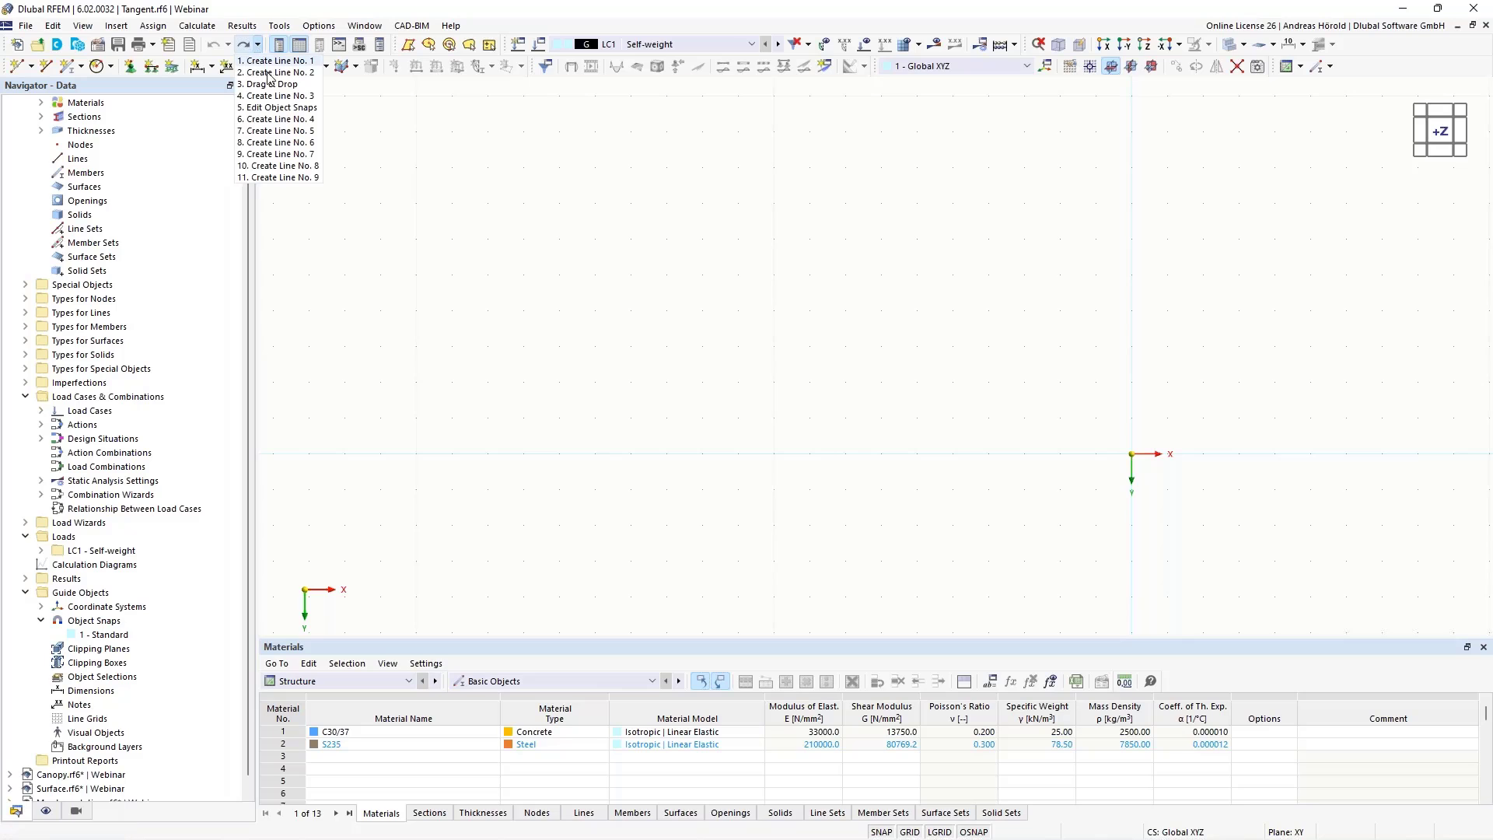
left_click(272, 178)
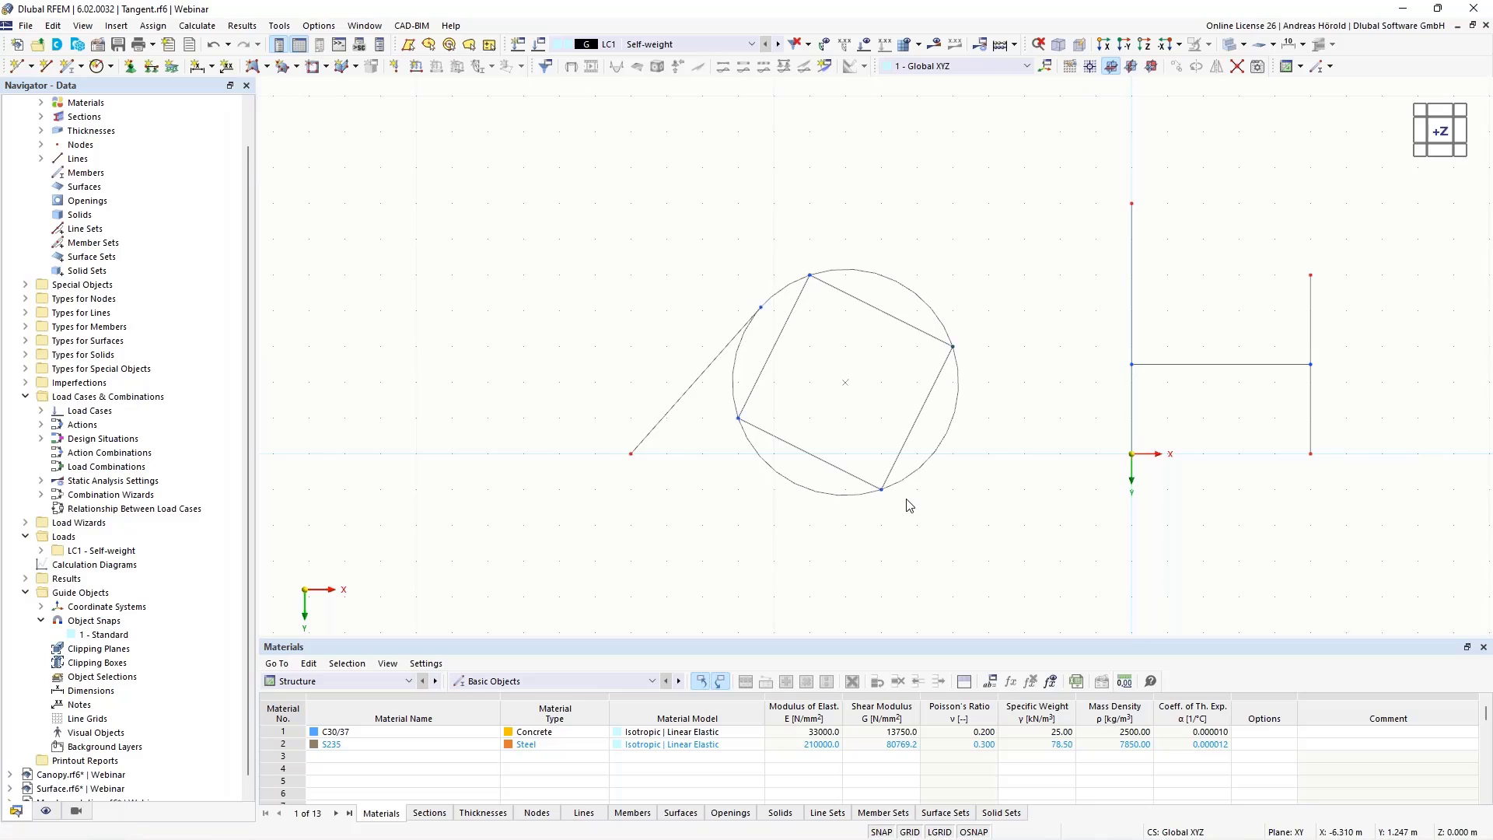
Check the maximum number of undo steps in the program settings and close them without changes
left_click(318, 27)
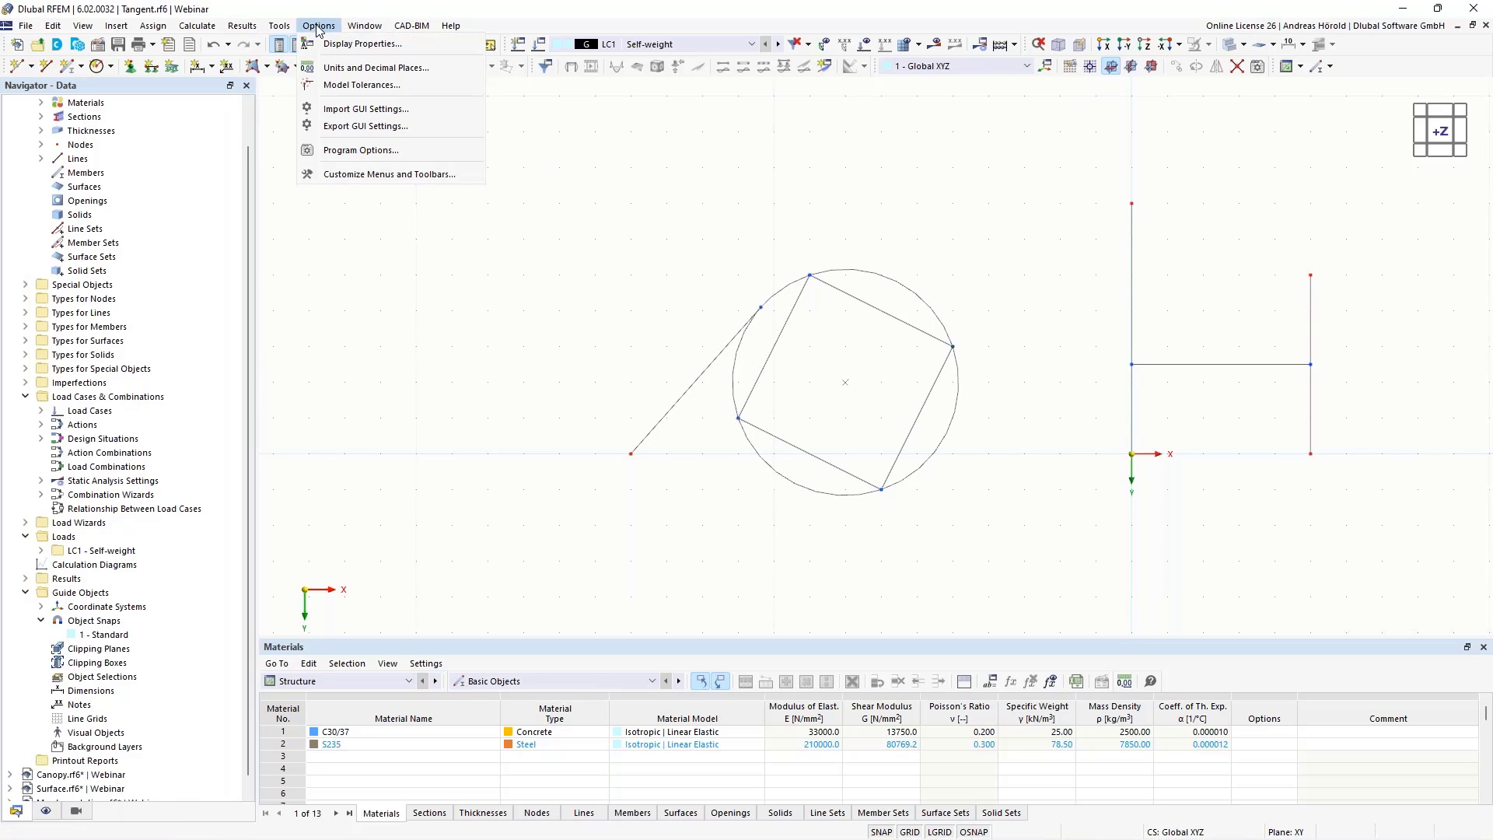
left_click(404, 153)
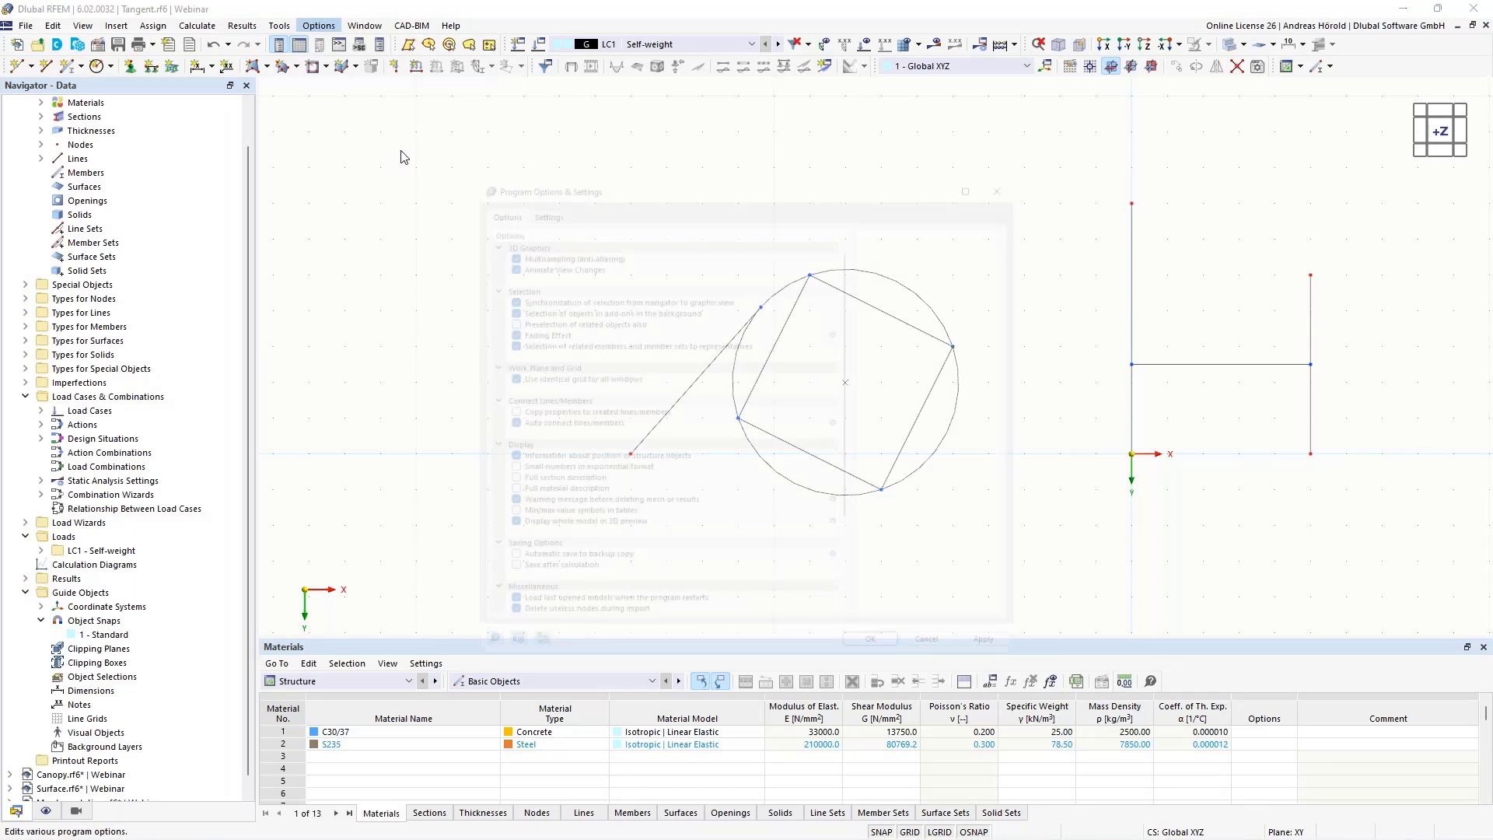
left_click(521, 191)
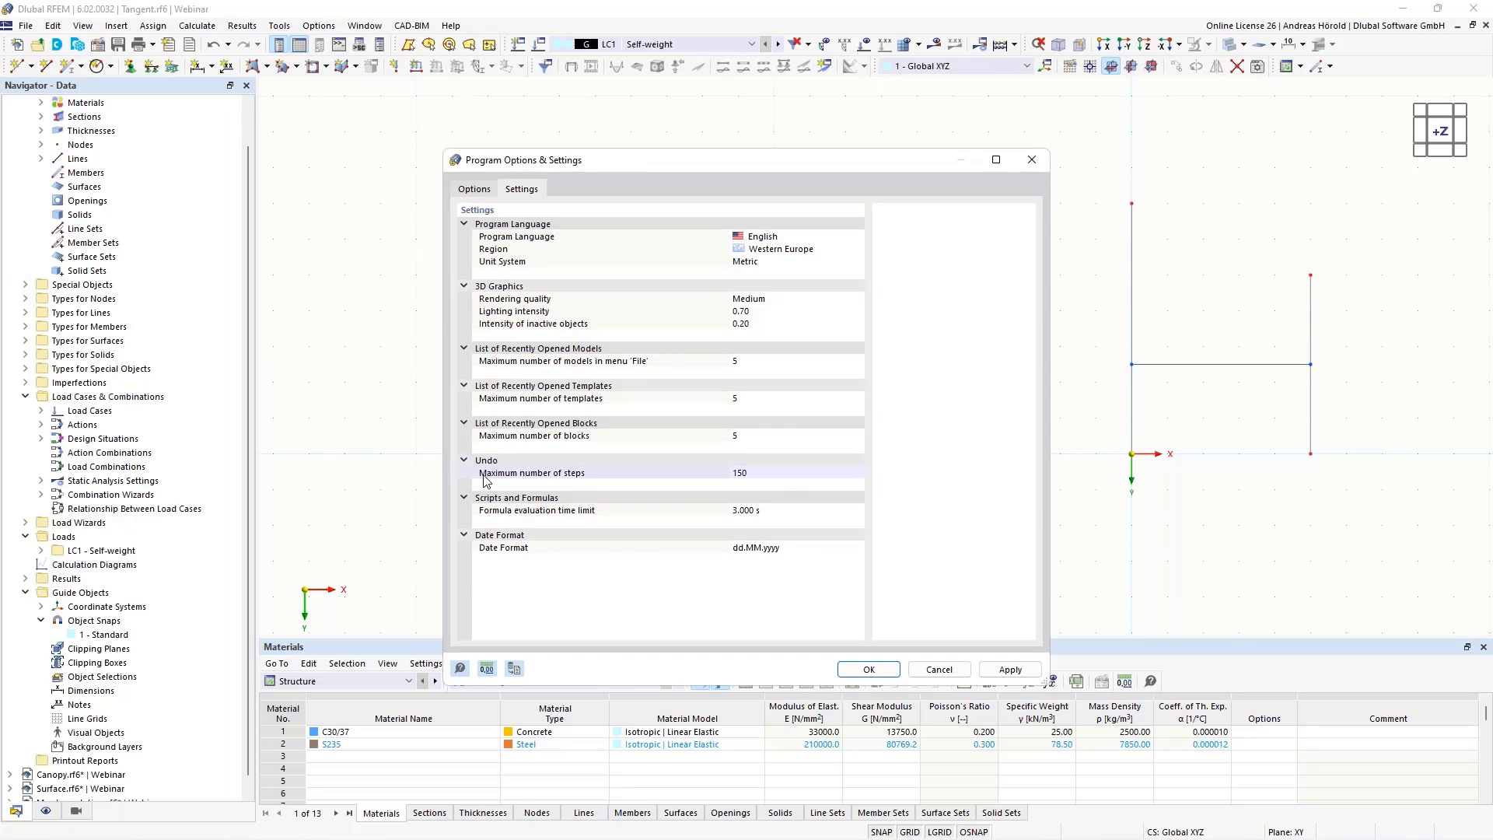
left_click(777, 473)
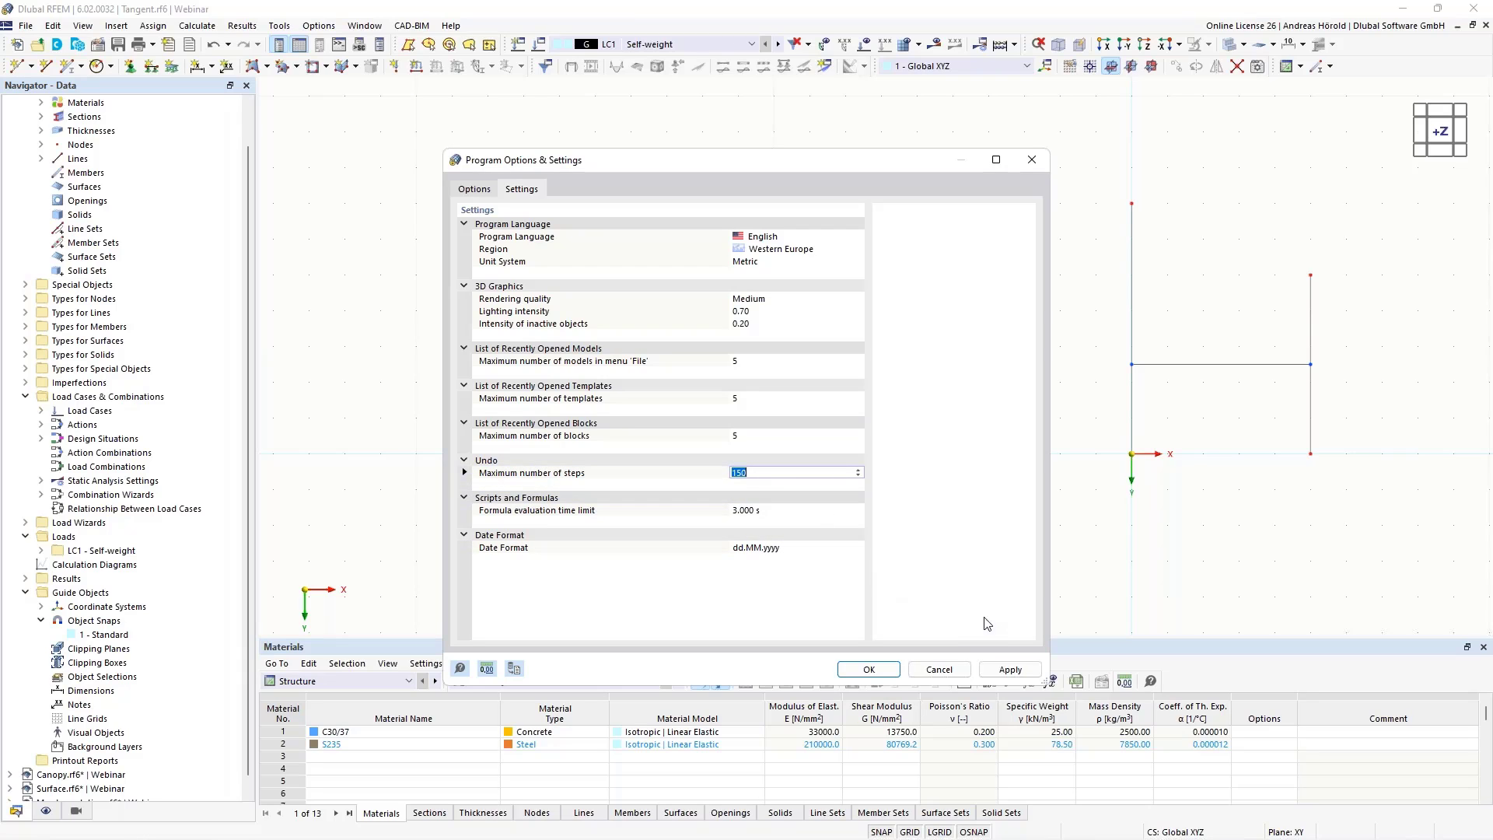
left_click(929, 671)
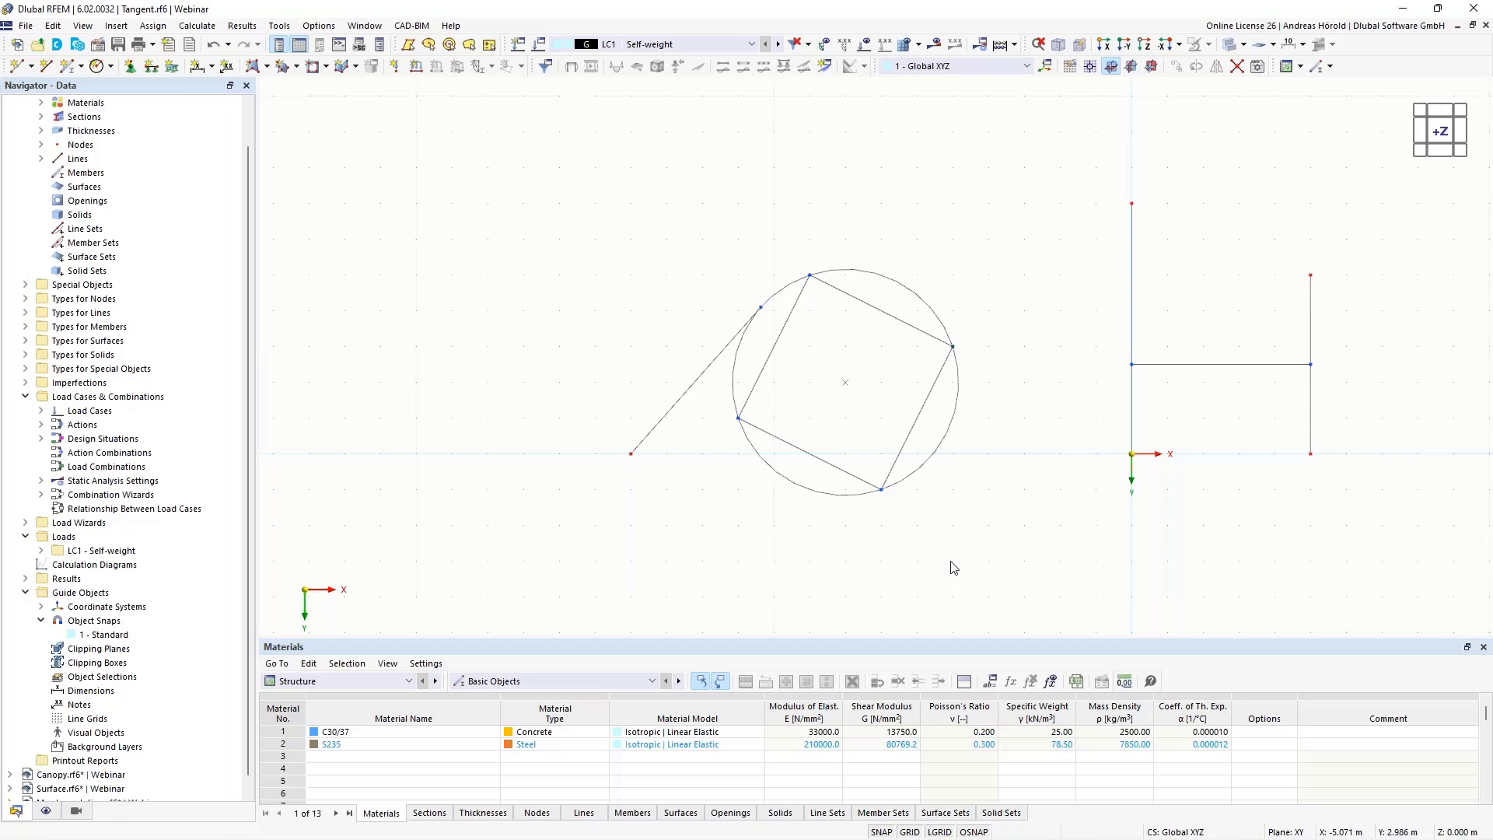
Switch to the Canopy.rf6 model and view the canopy structure from its side
scroll(155, 574, "up", 1)
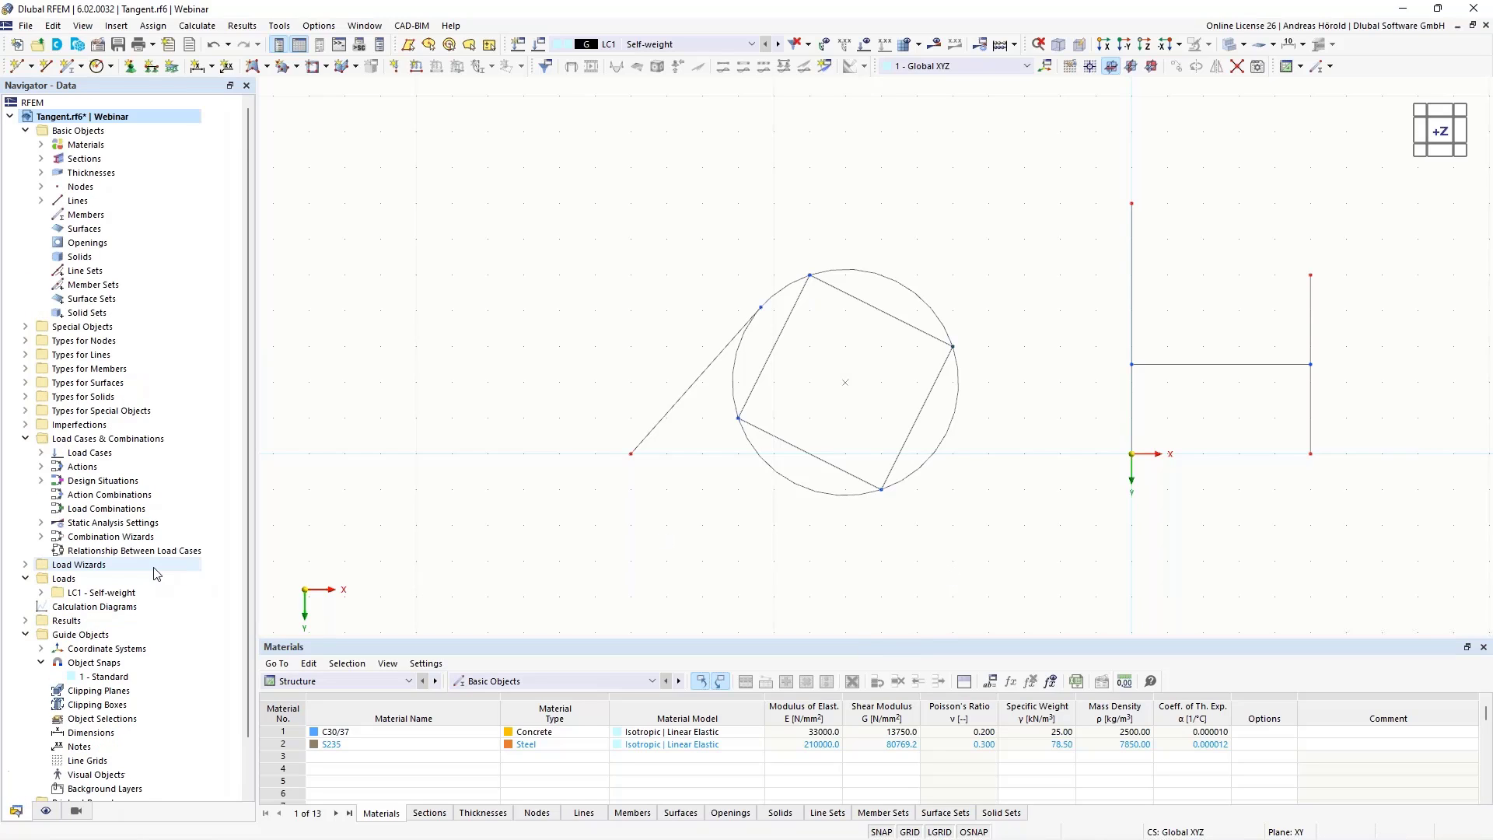
scroll(151, 572, "down", 2)
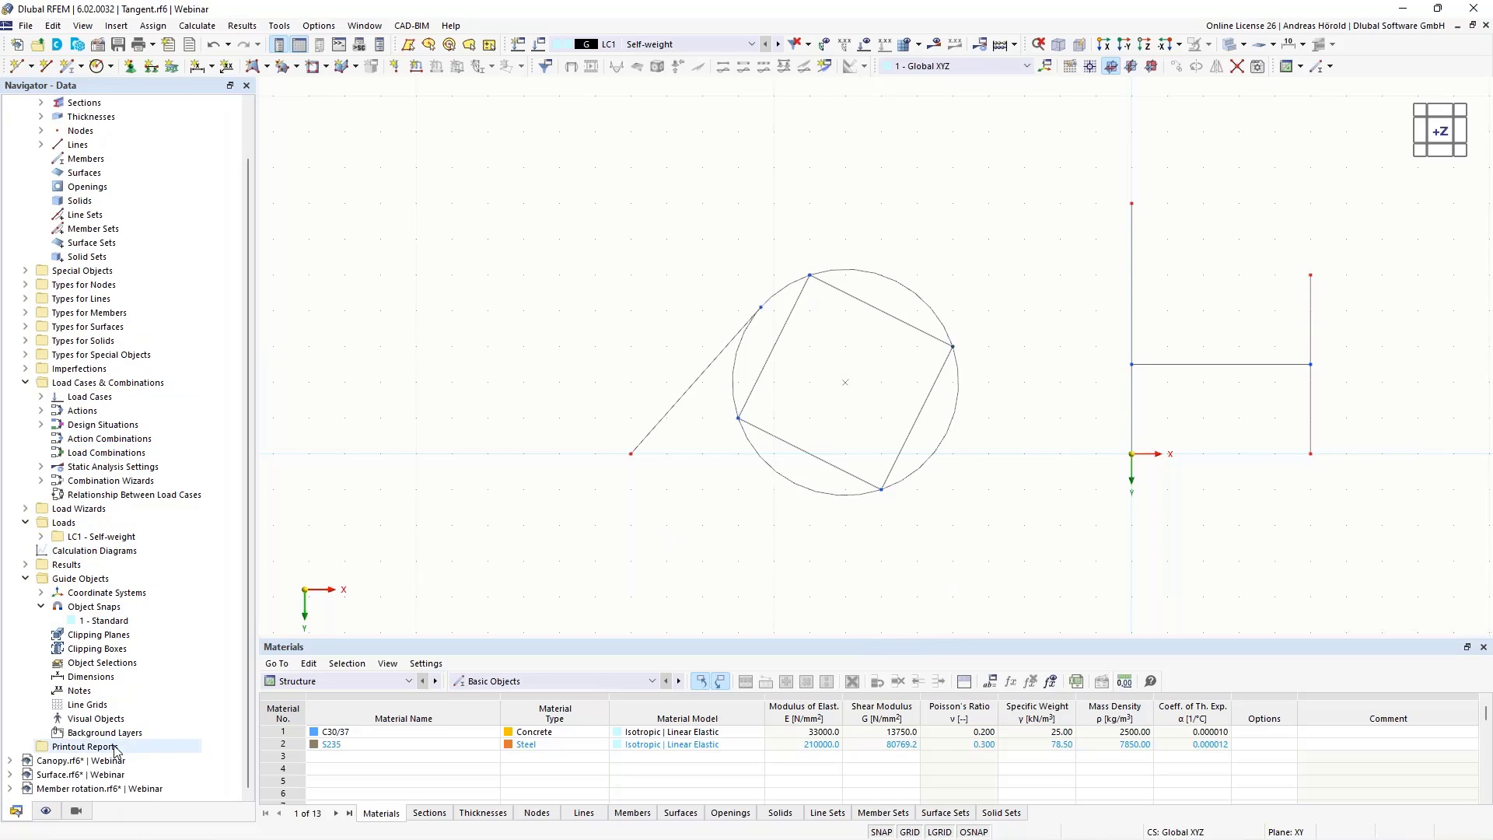
left_click(56, 761)
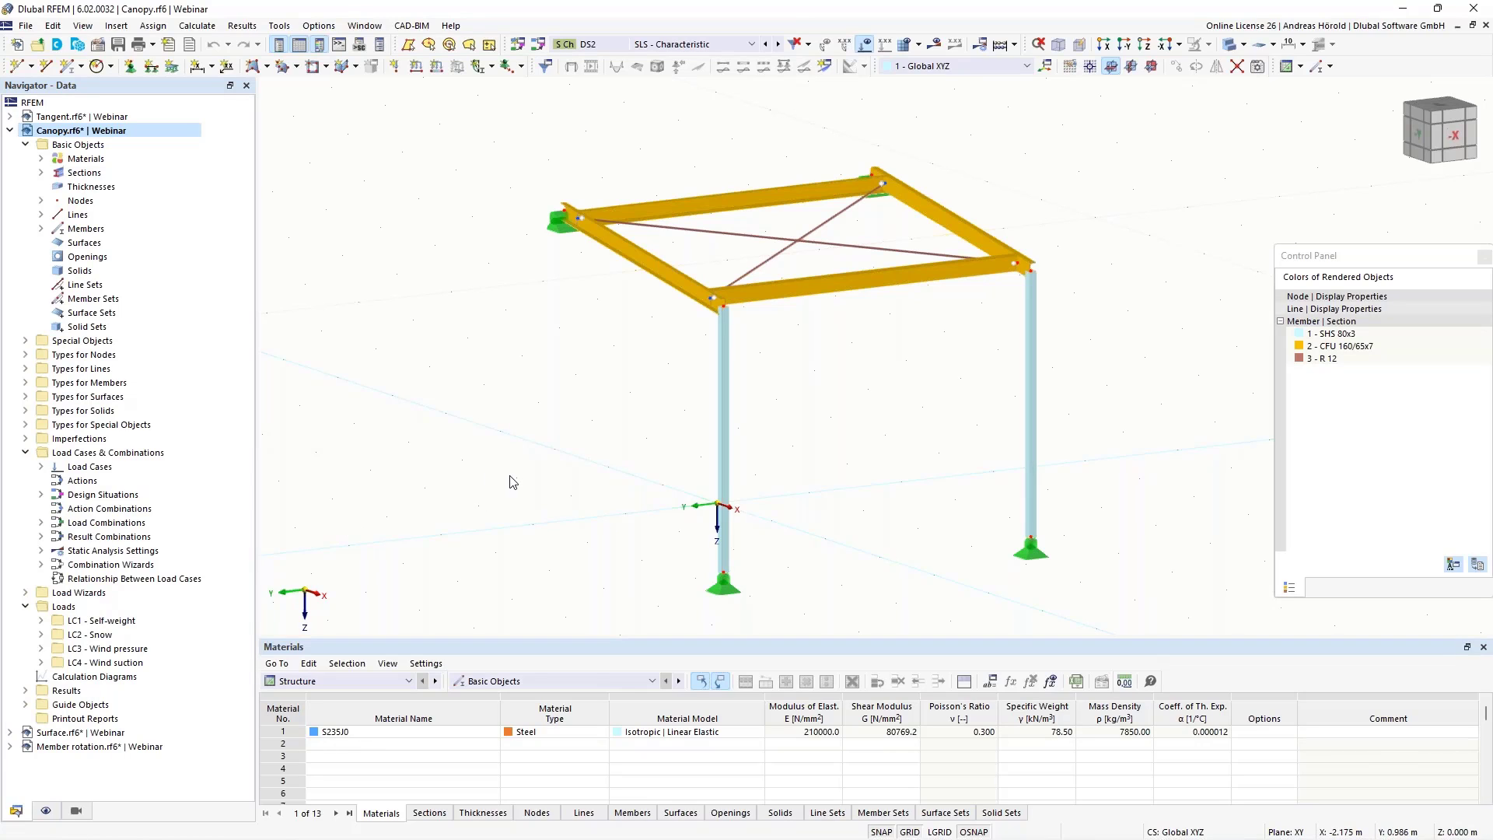
middle_click_drag(551, 501, 636, 467, "ctrl")
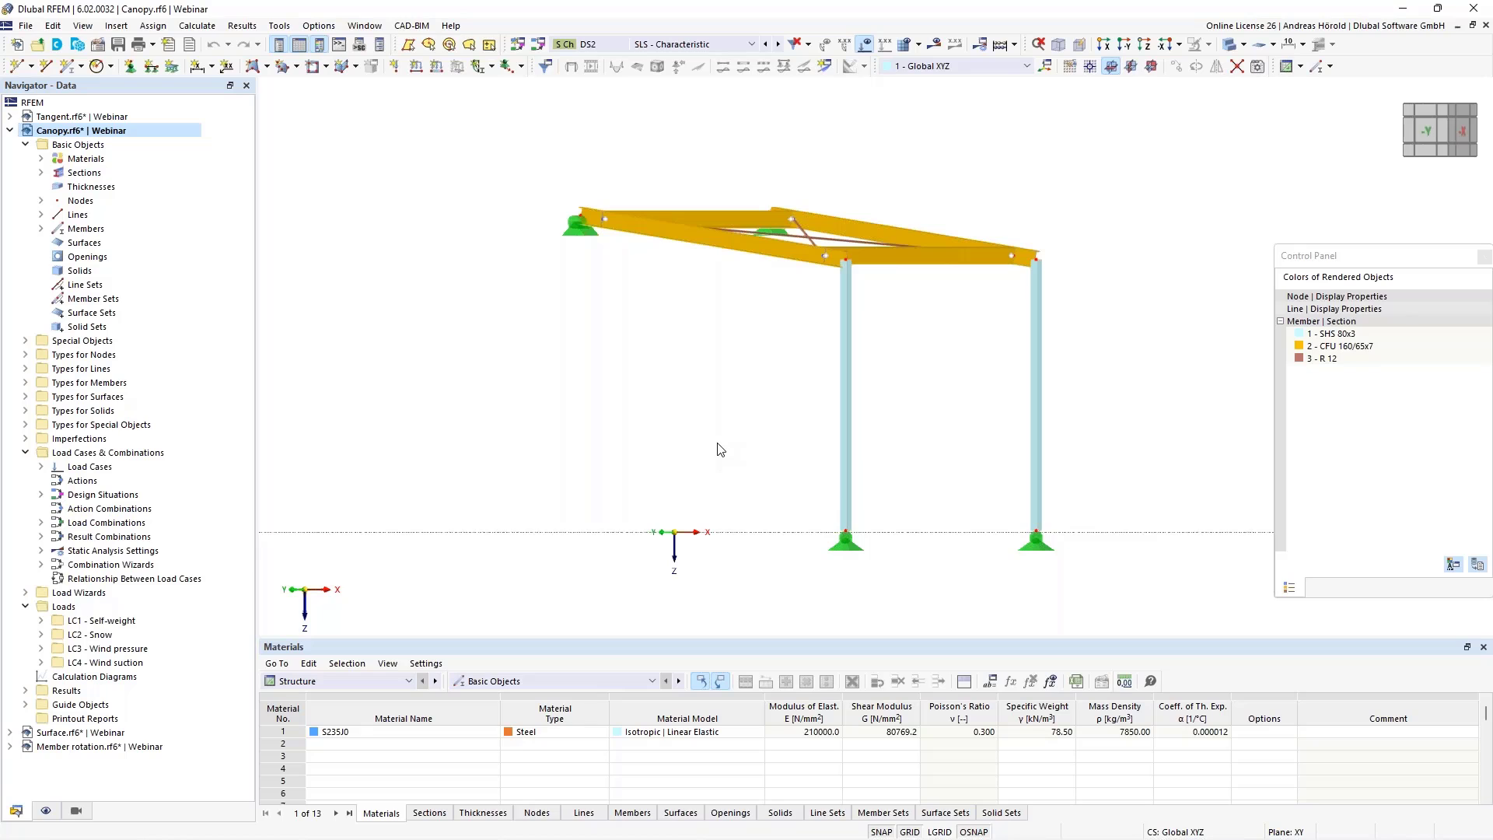
right_click_drag(719, 449, 716, 458)
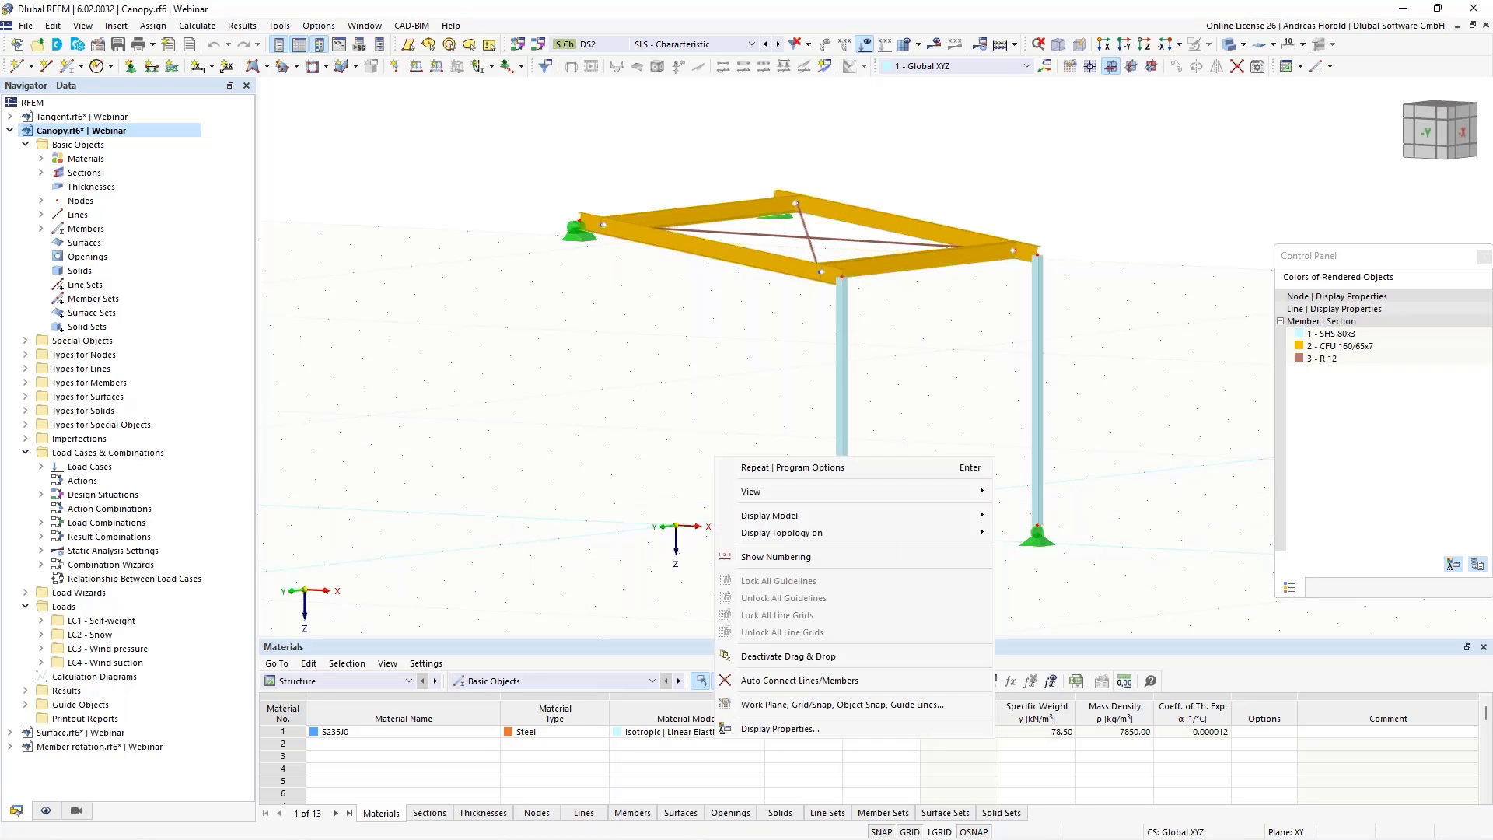
left_click(614, 367)
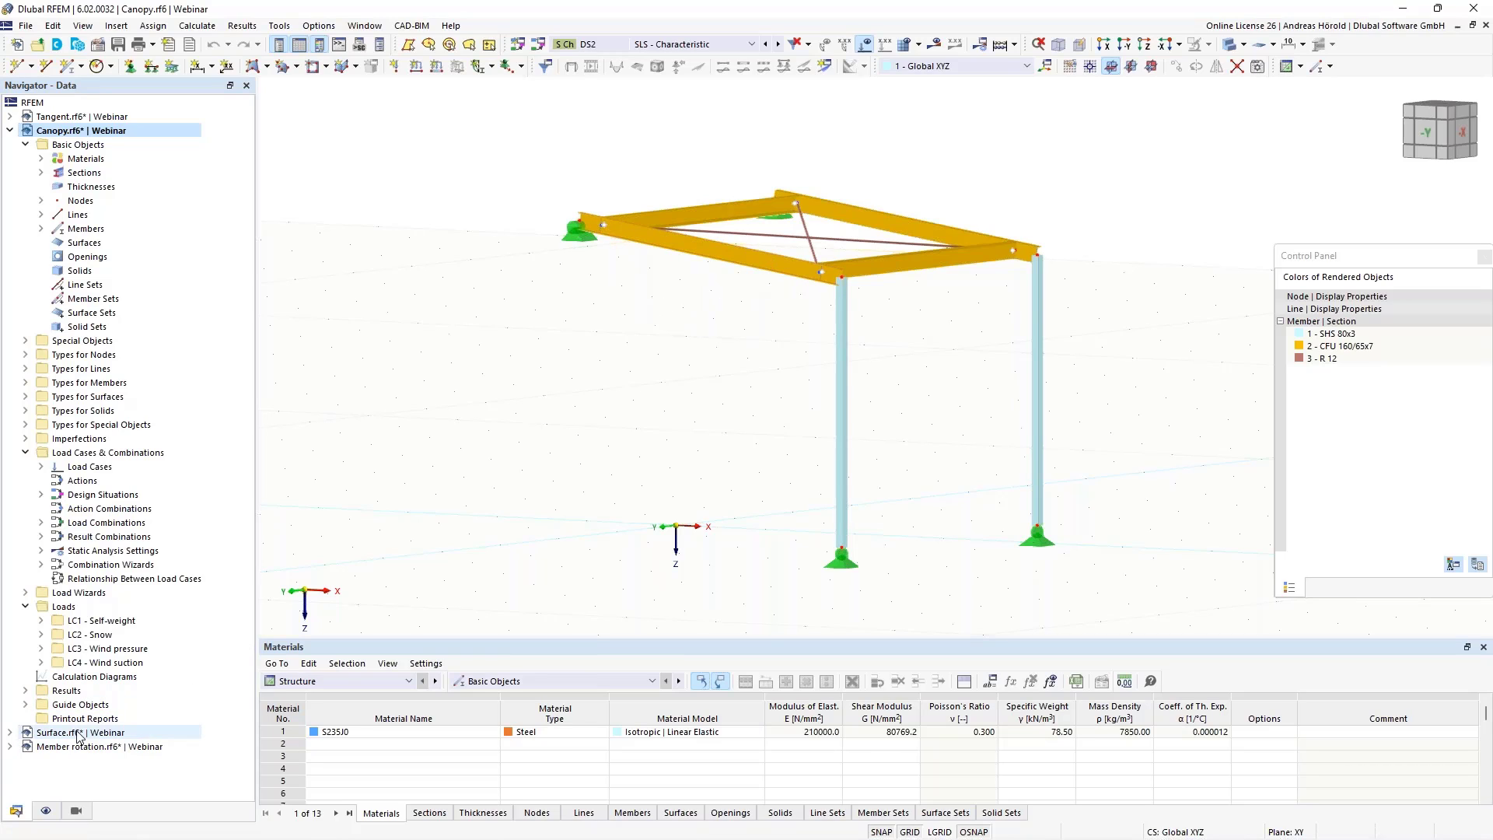
Create a new coordinate system of type 3 Points among the canopy model's guide objects
left_click(26, 705)
scroll(26, 704, "down", 3)
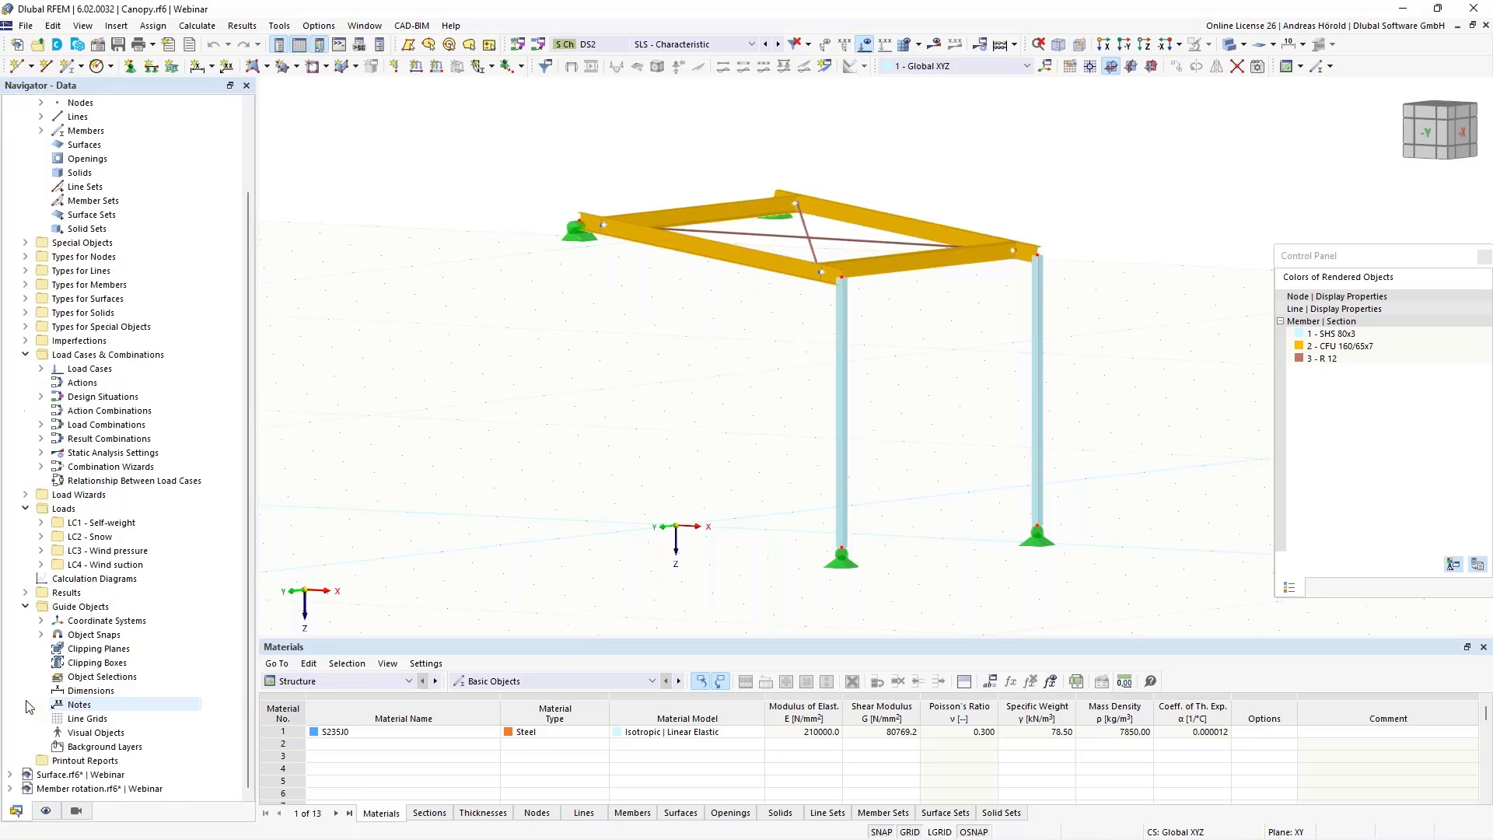
left_click(40, 620)
right_click(108, 625)
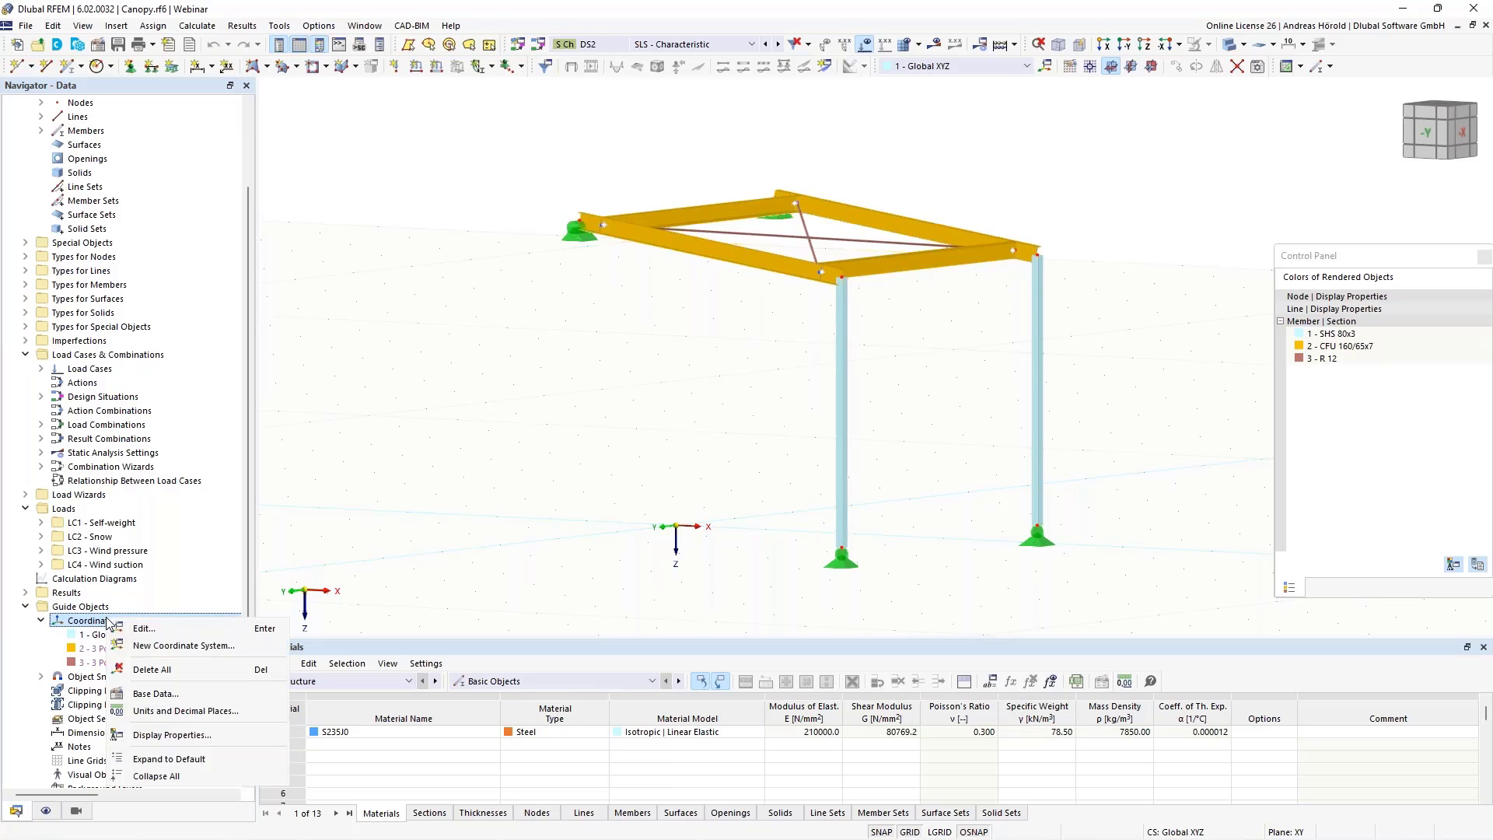
left_click(147, 630)
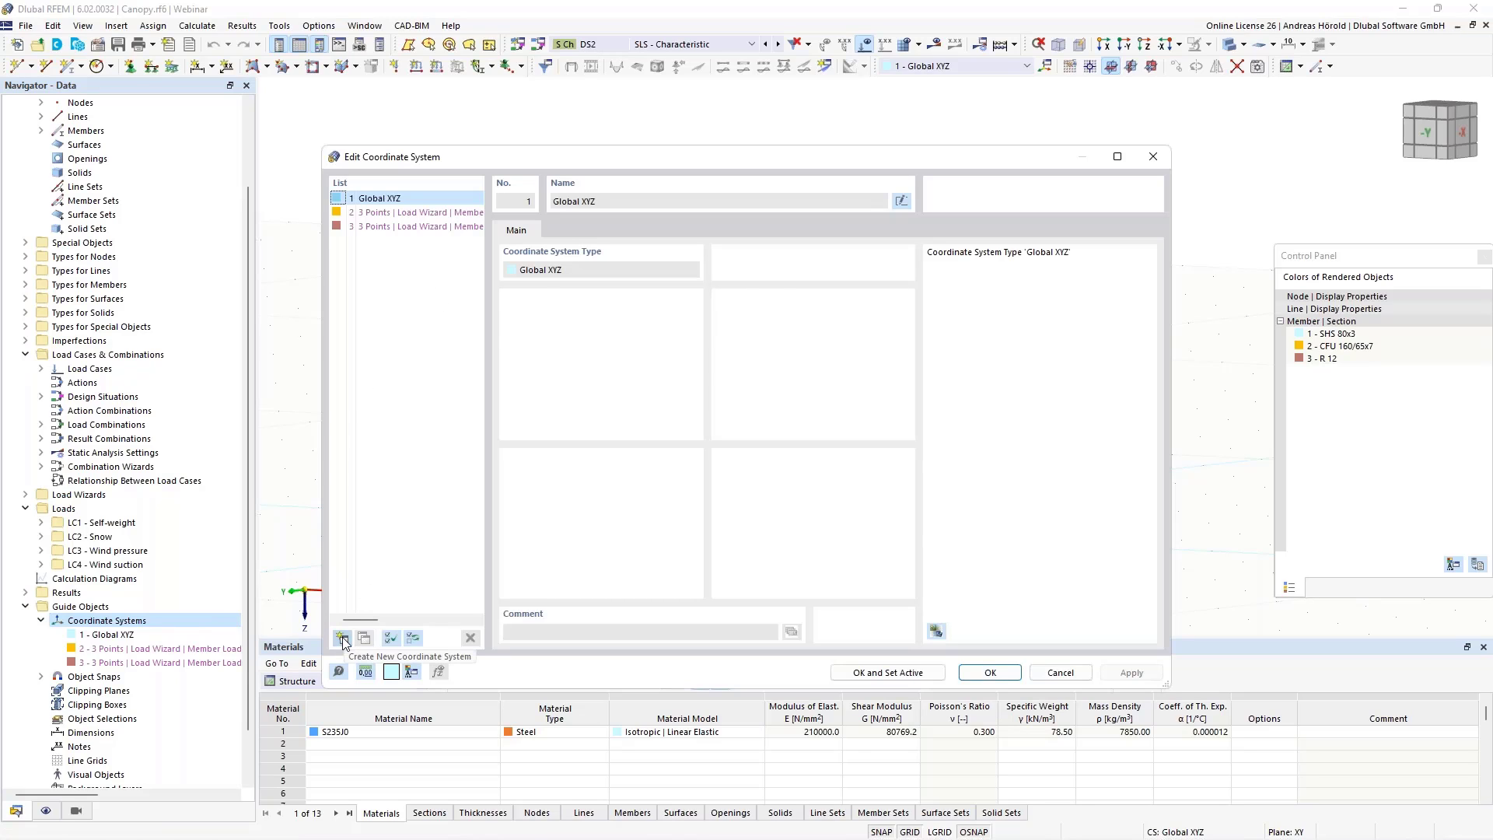
left_click(342, 637)
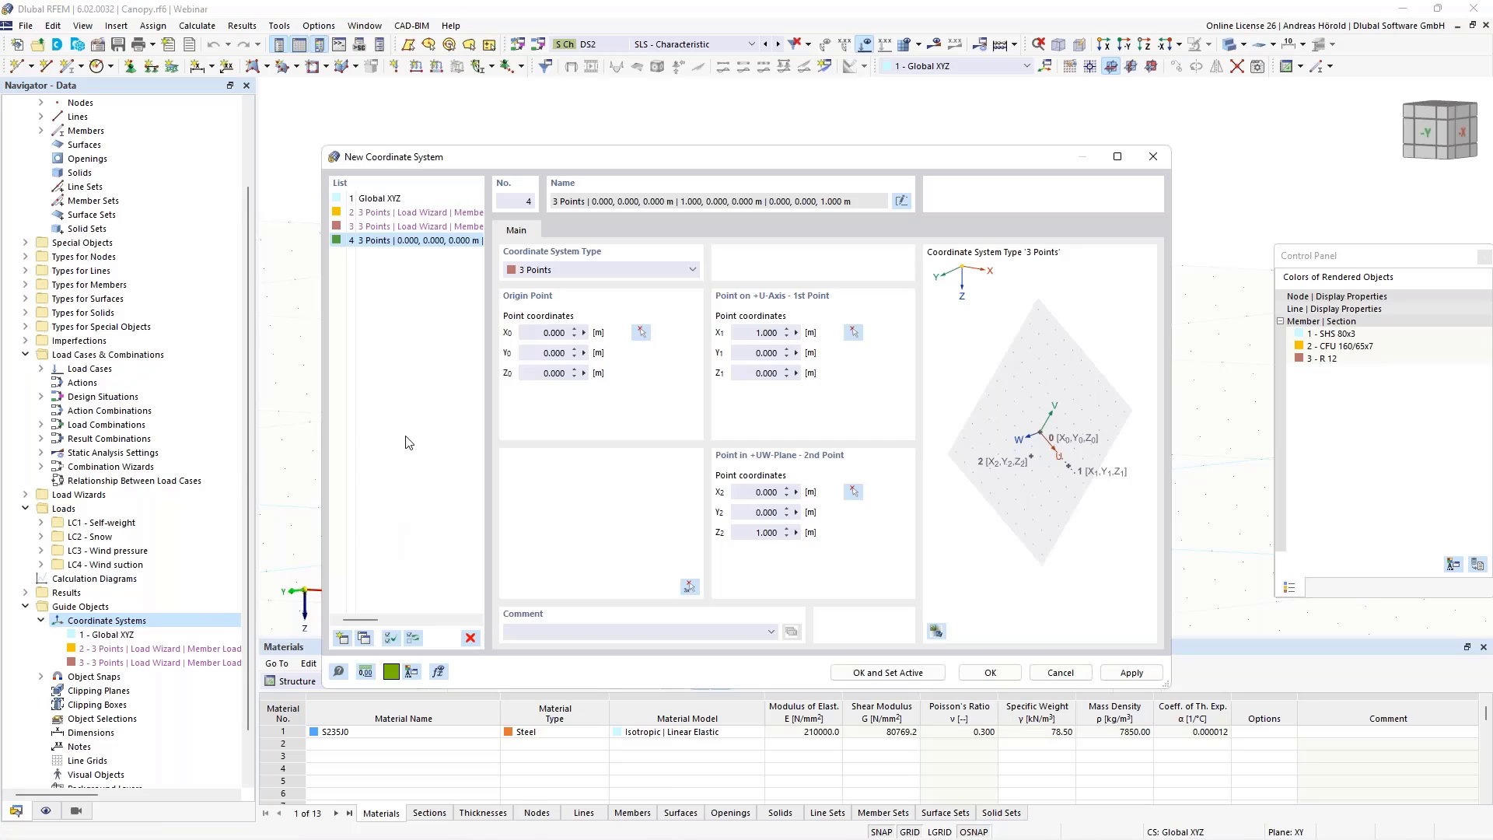
left_click(603, 271)
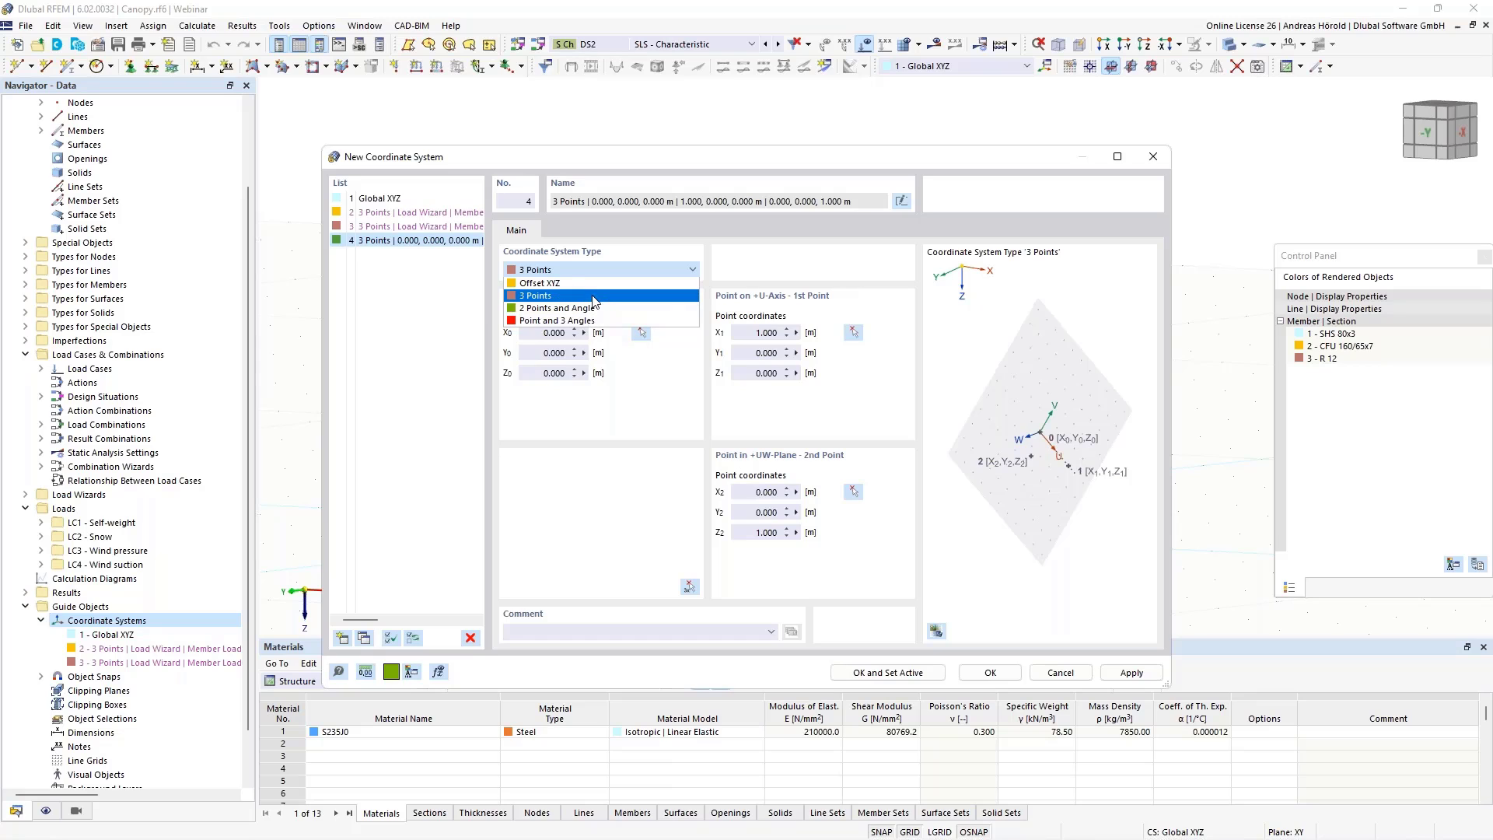
left_click(567, 297)
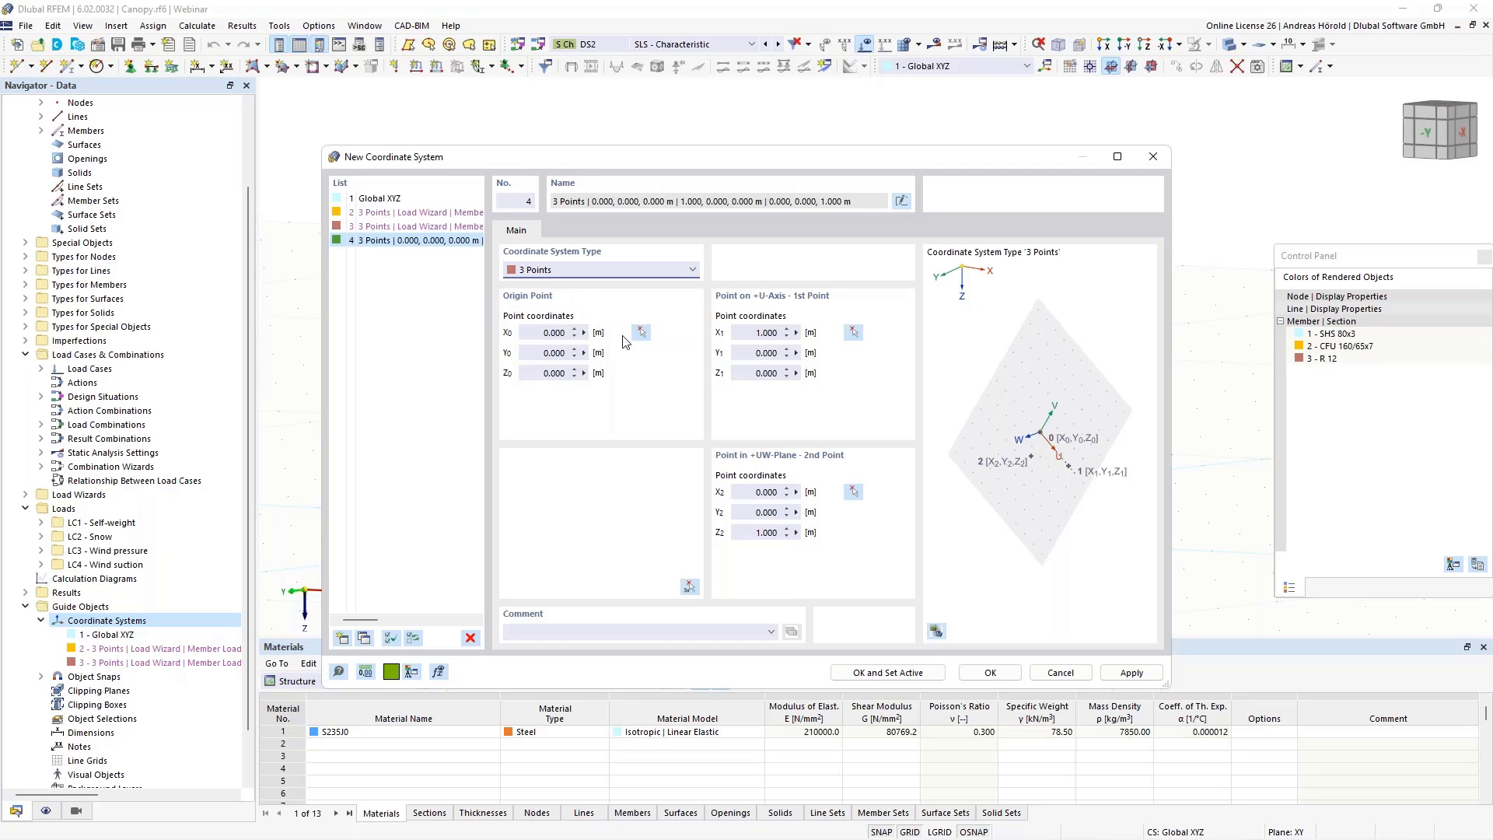
Pick three roof nodes as the coordinate system's origin, +U-axis point and UW-plane point, and save it as the active system
left_click(641, 333)
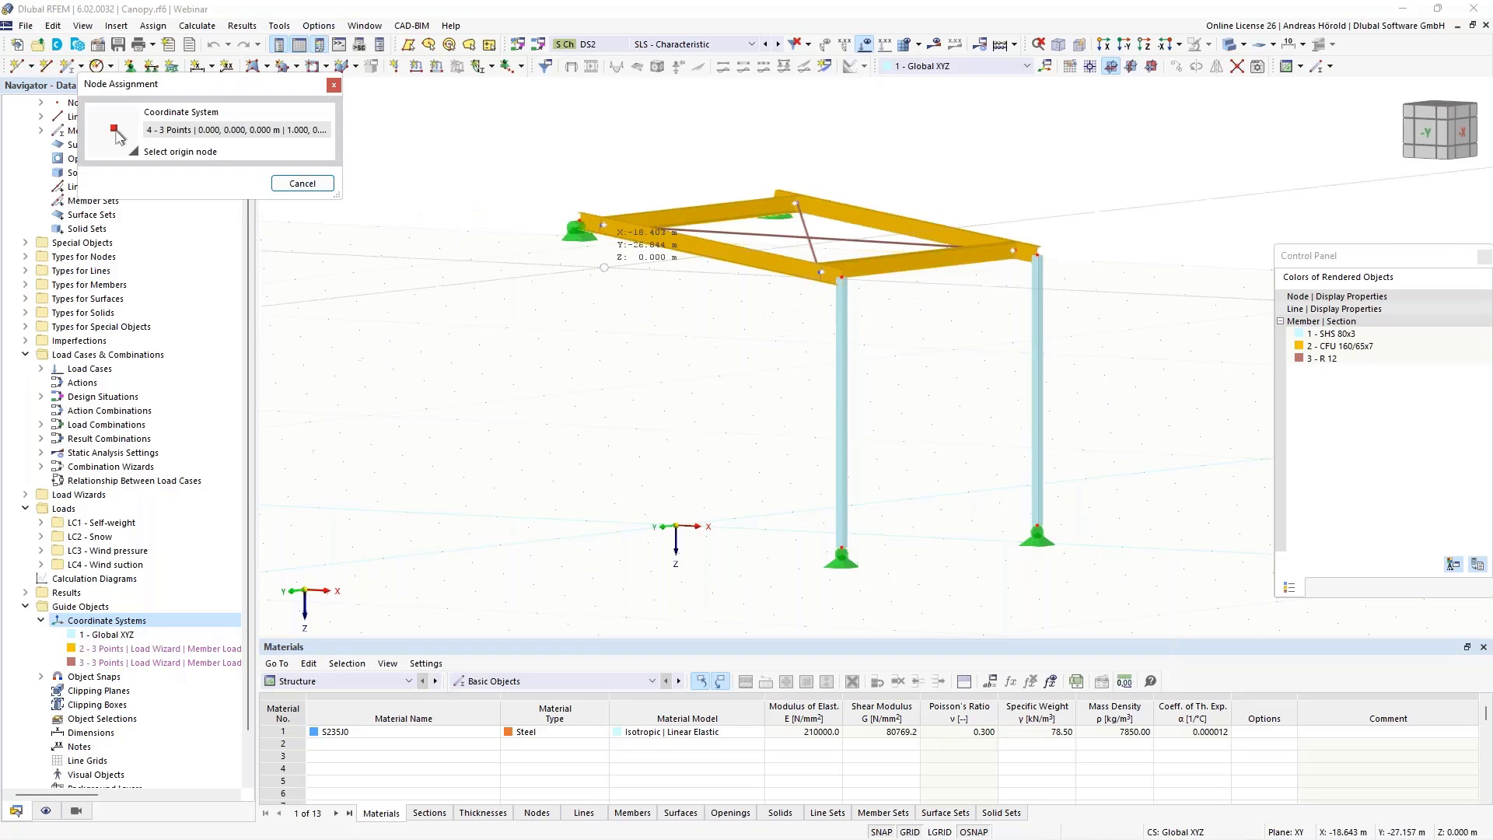
left_click(579, 221)
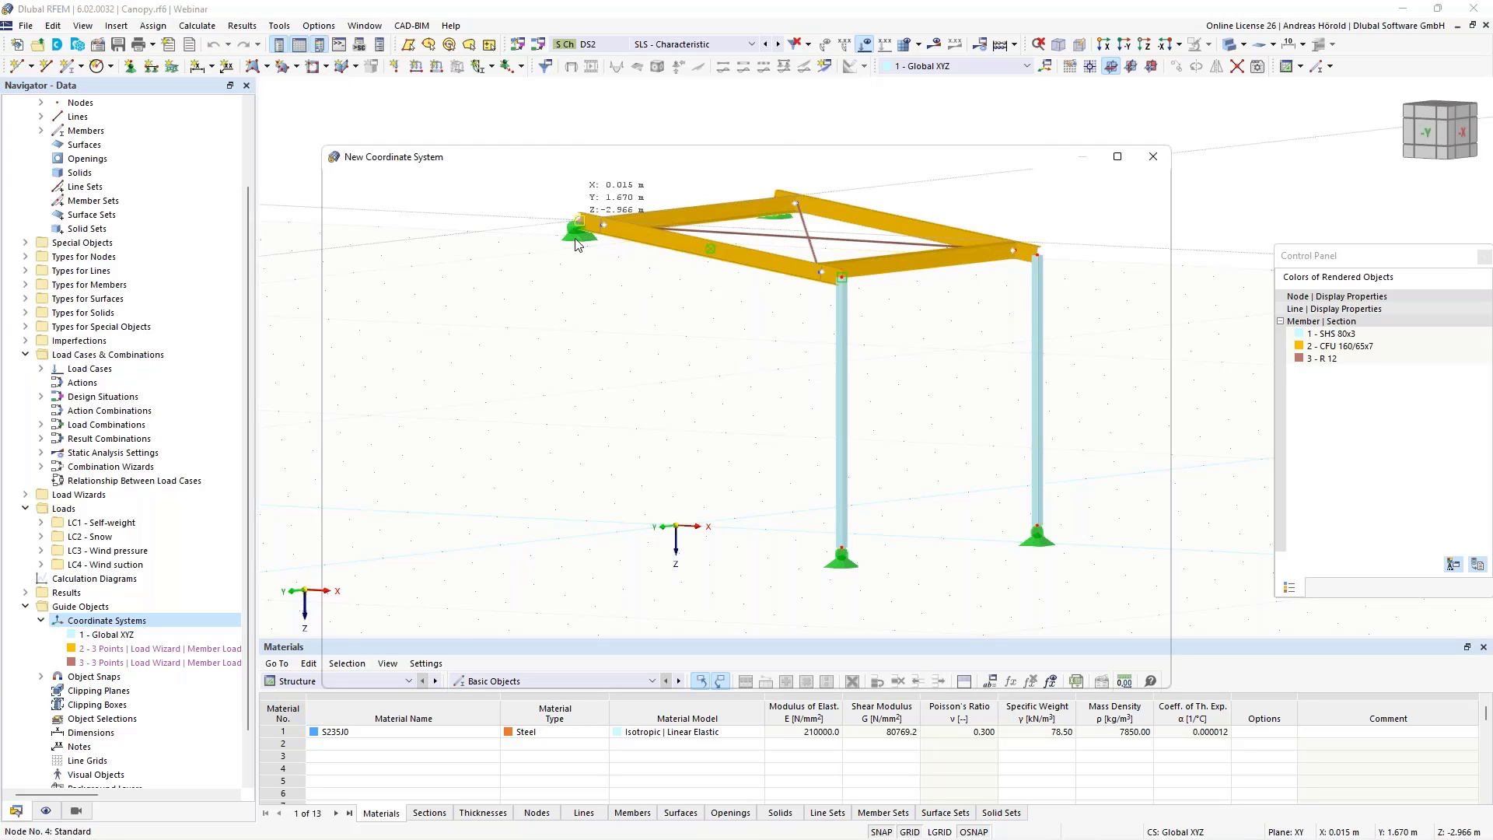
left_click(853, 333)
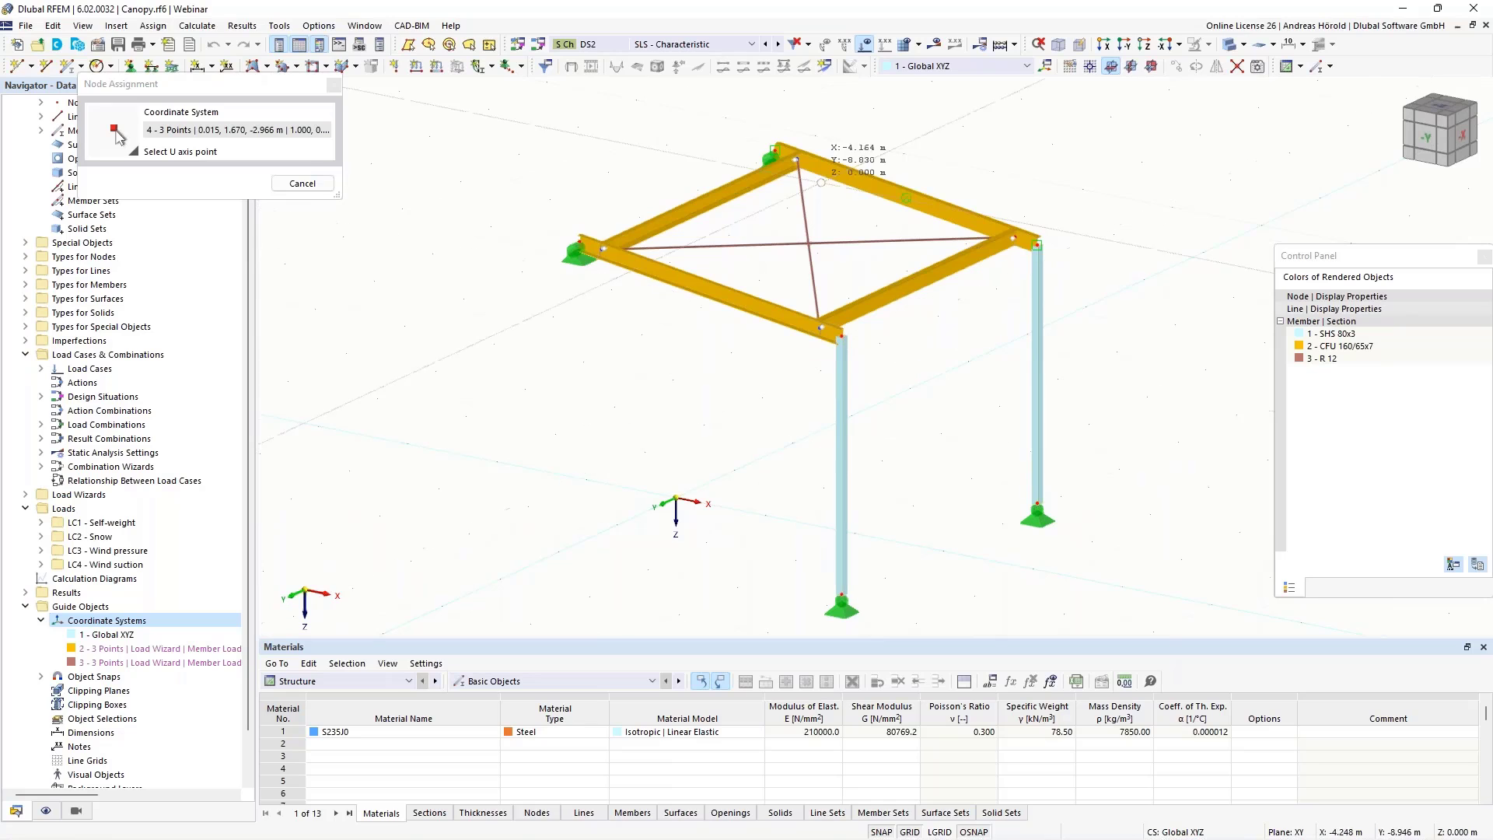
left_click(797, 159)
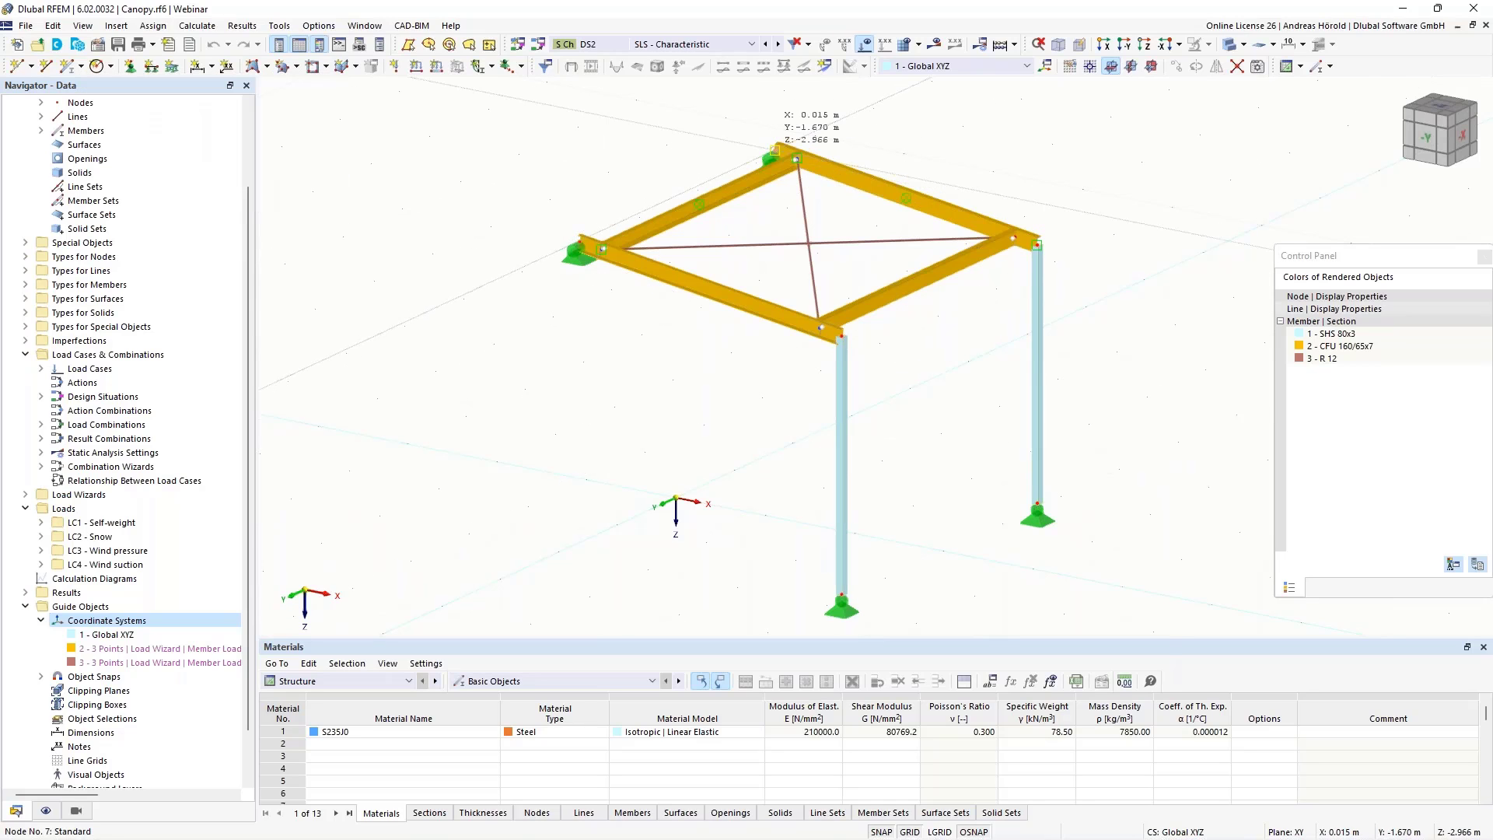
left_click(853, 492)
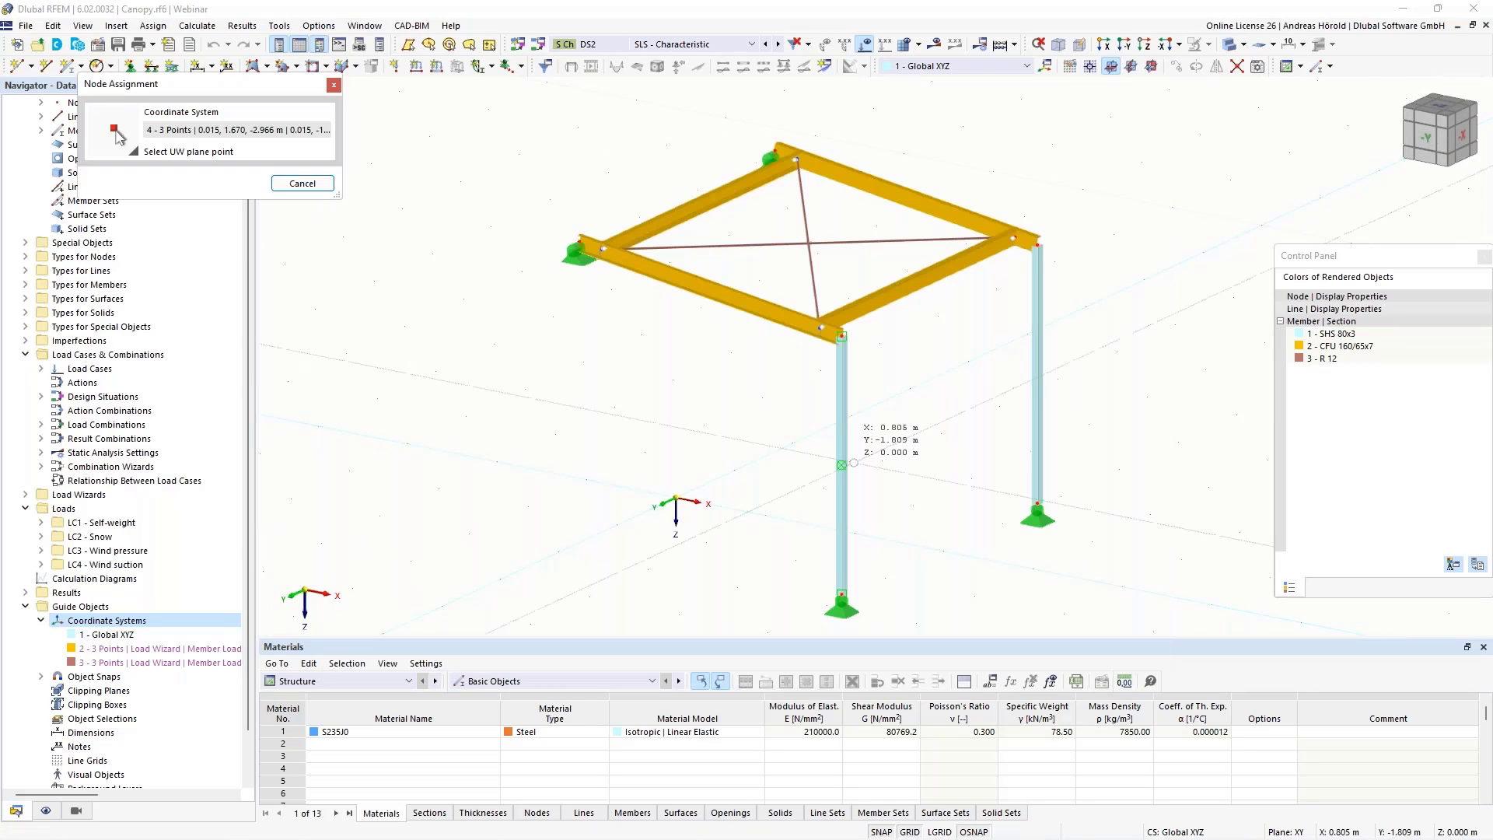
left_click(1037, 245)
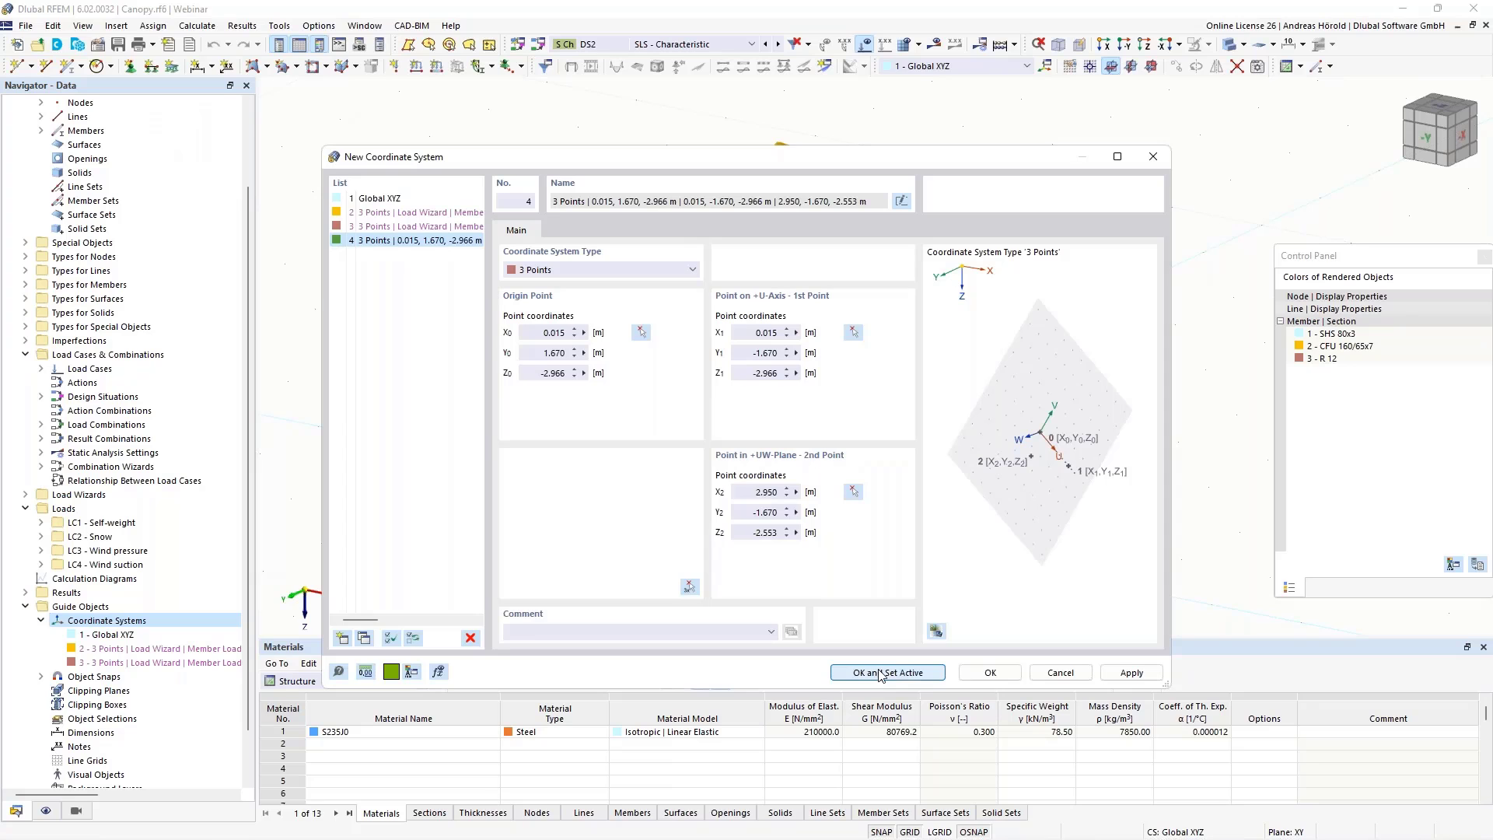
left_click(881, 673)
Switch the work plane to UW so that it lies in the sloped canopy roof
middle_click_drag(607, 383, 703, 425)
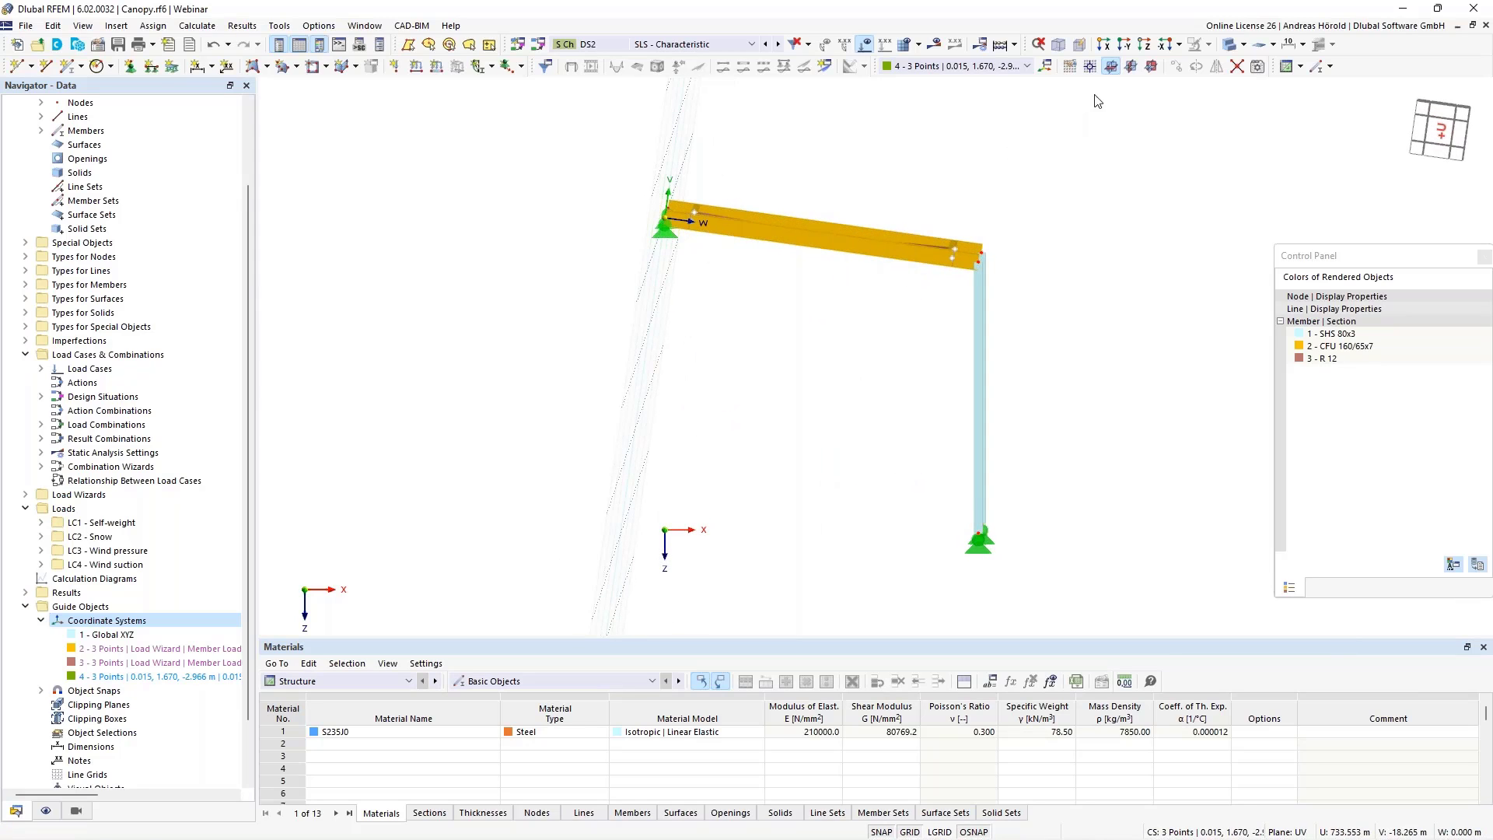
left_click(1151, 66)
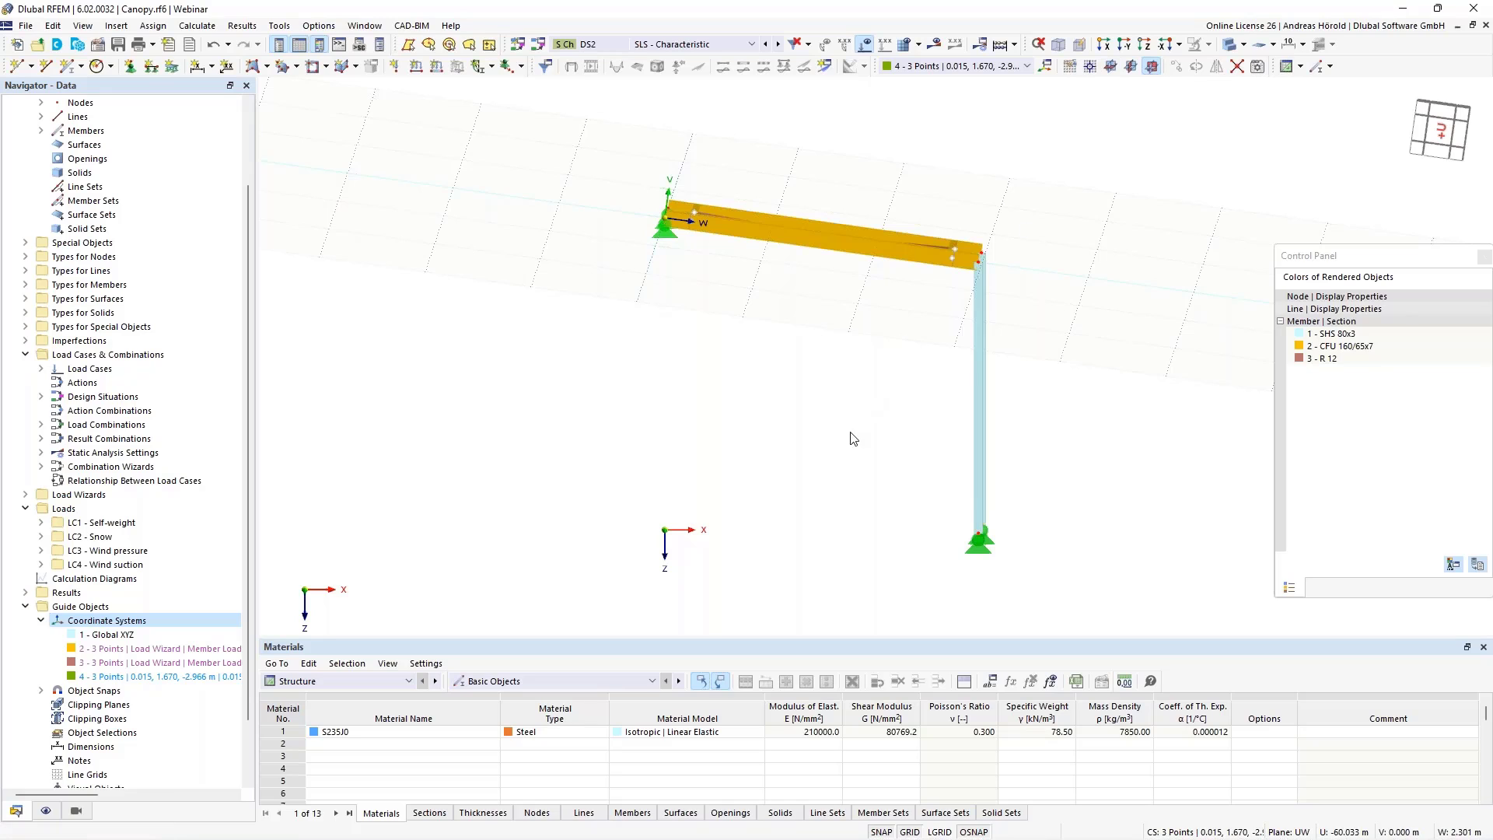
middle_click_drag(850, 447, 859, 432, "ctrl")
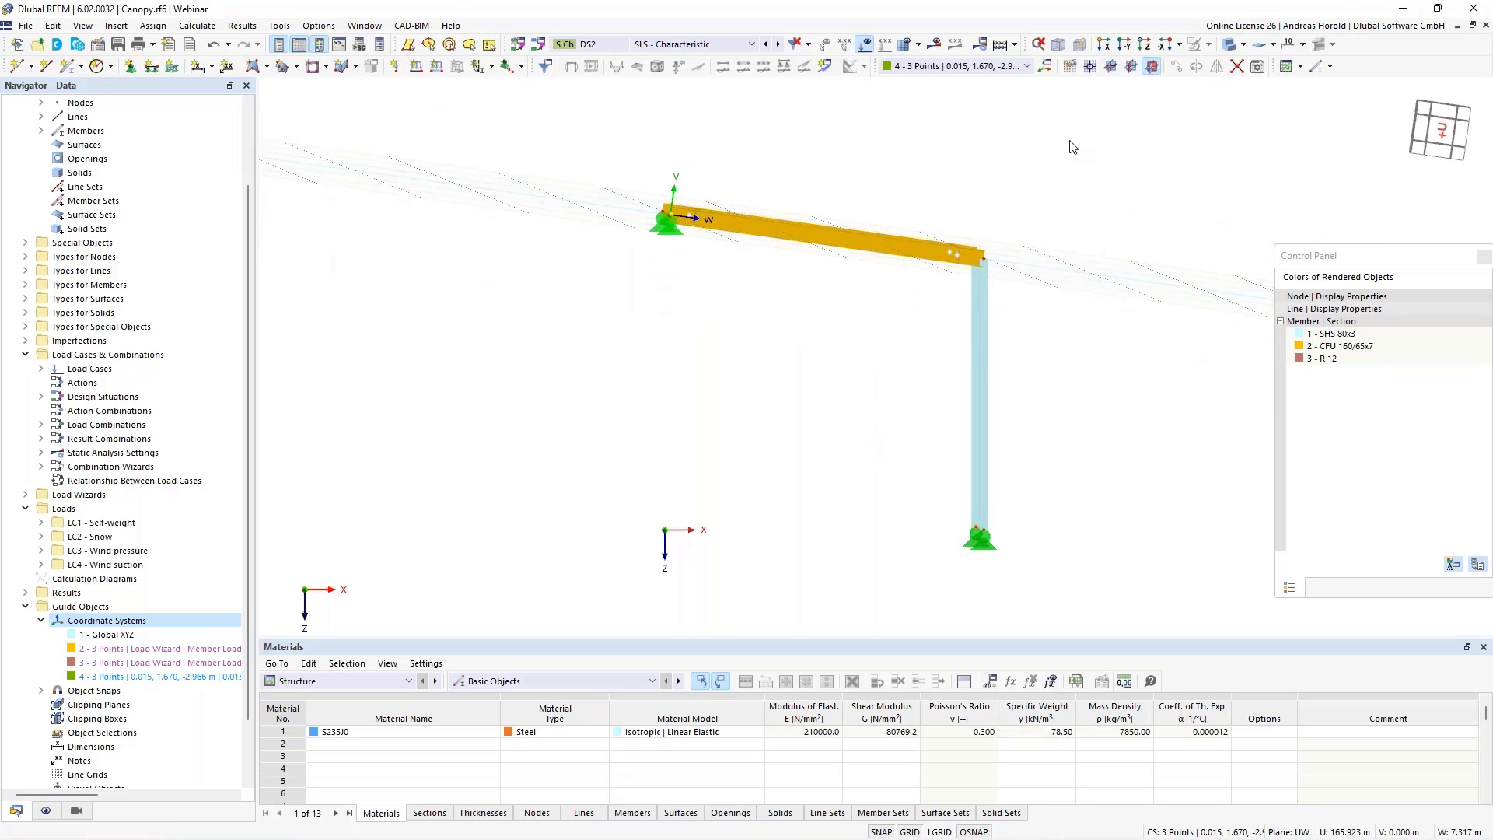
left_click(1152, 67)
middle_click_drag(783, 337, 759, 354, "ctrl")
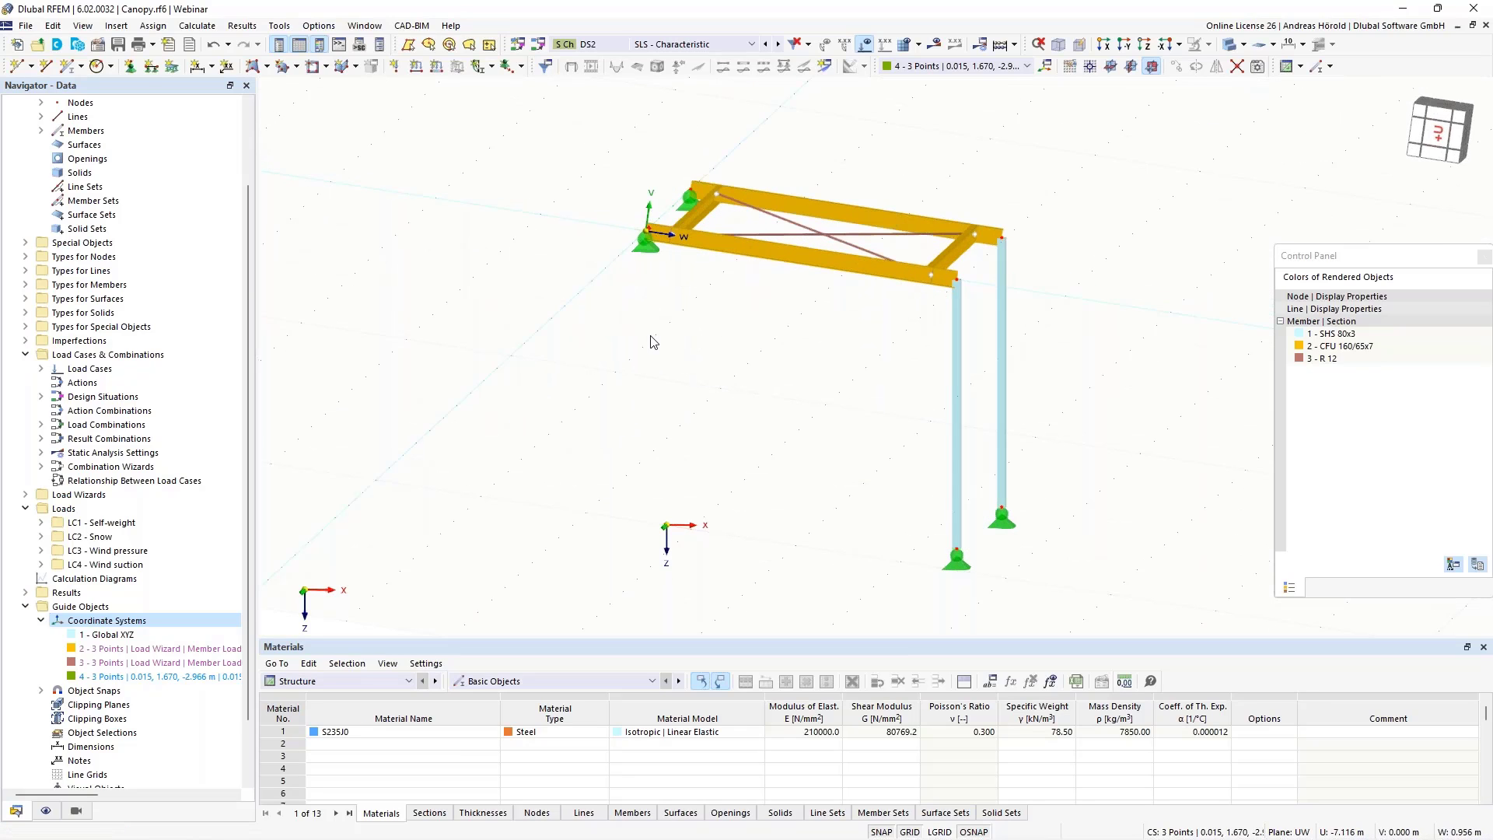
middle_click_drag(743, 343, 604, 392, "ctrl")
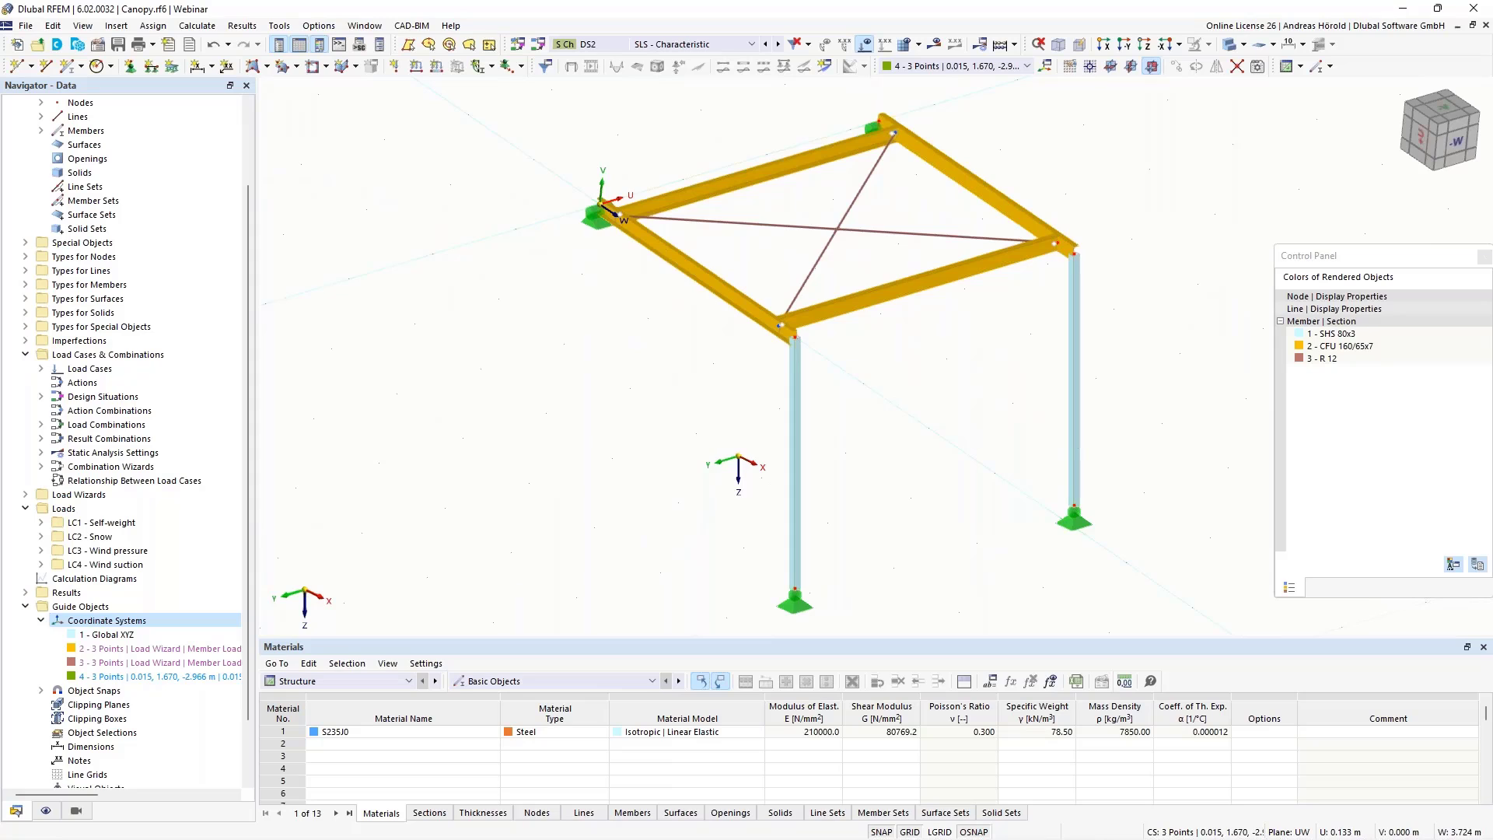
Set up a new single member with the section 2 - CFU 160/65x7
middle_click_drag(858, 367, 669, 424)
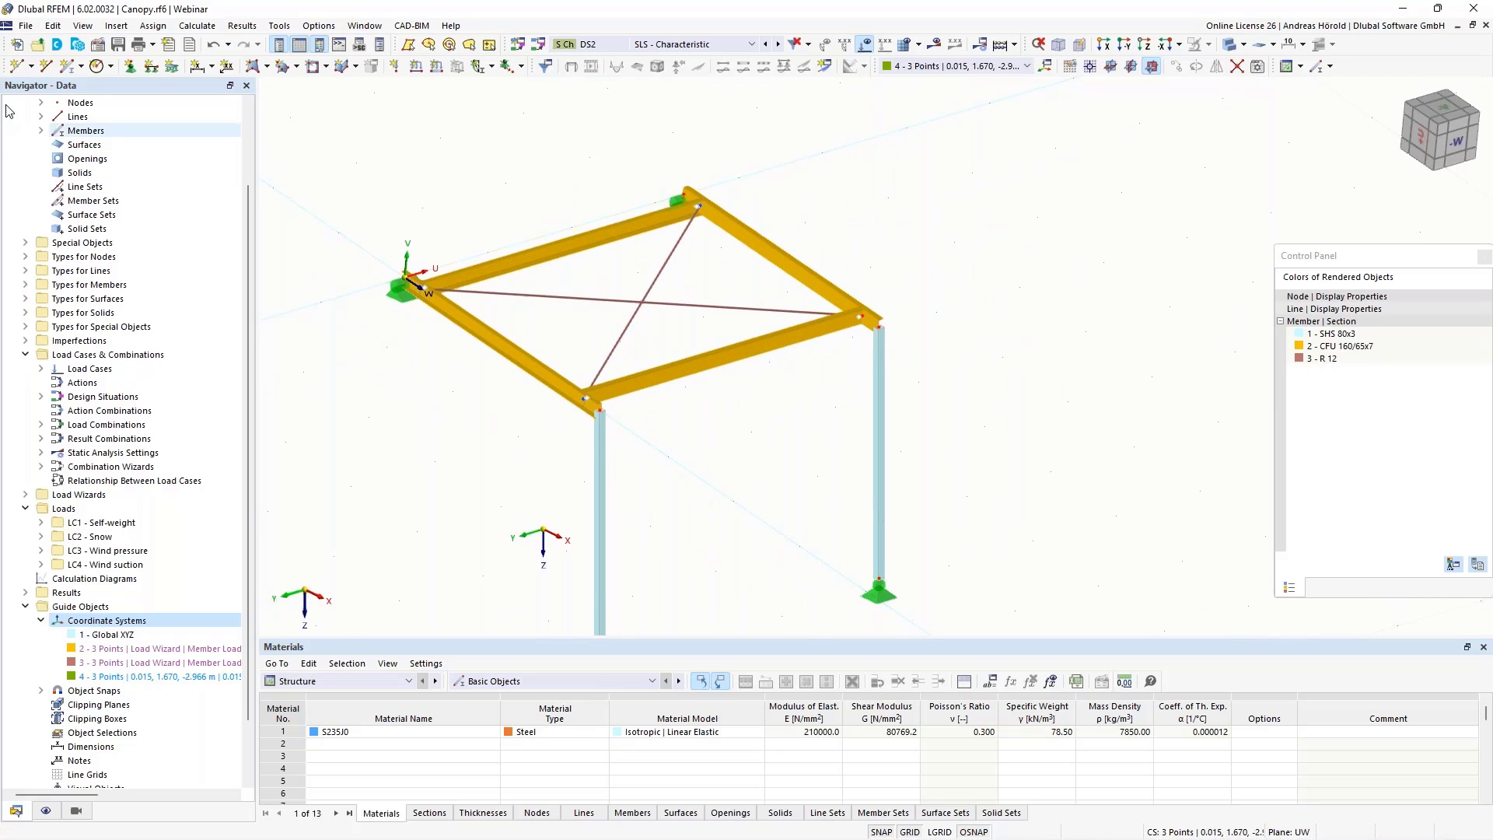
left_click(67, 67)
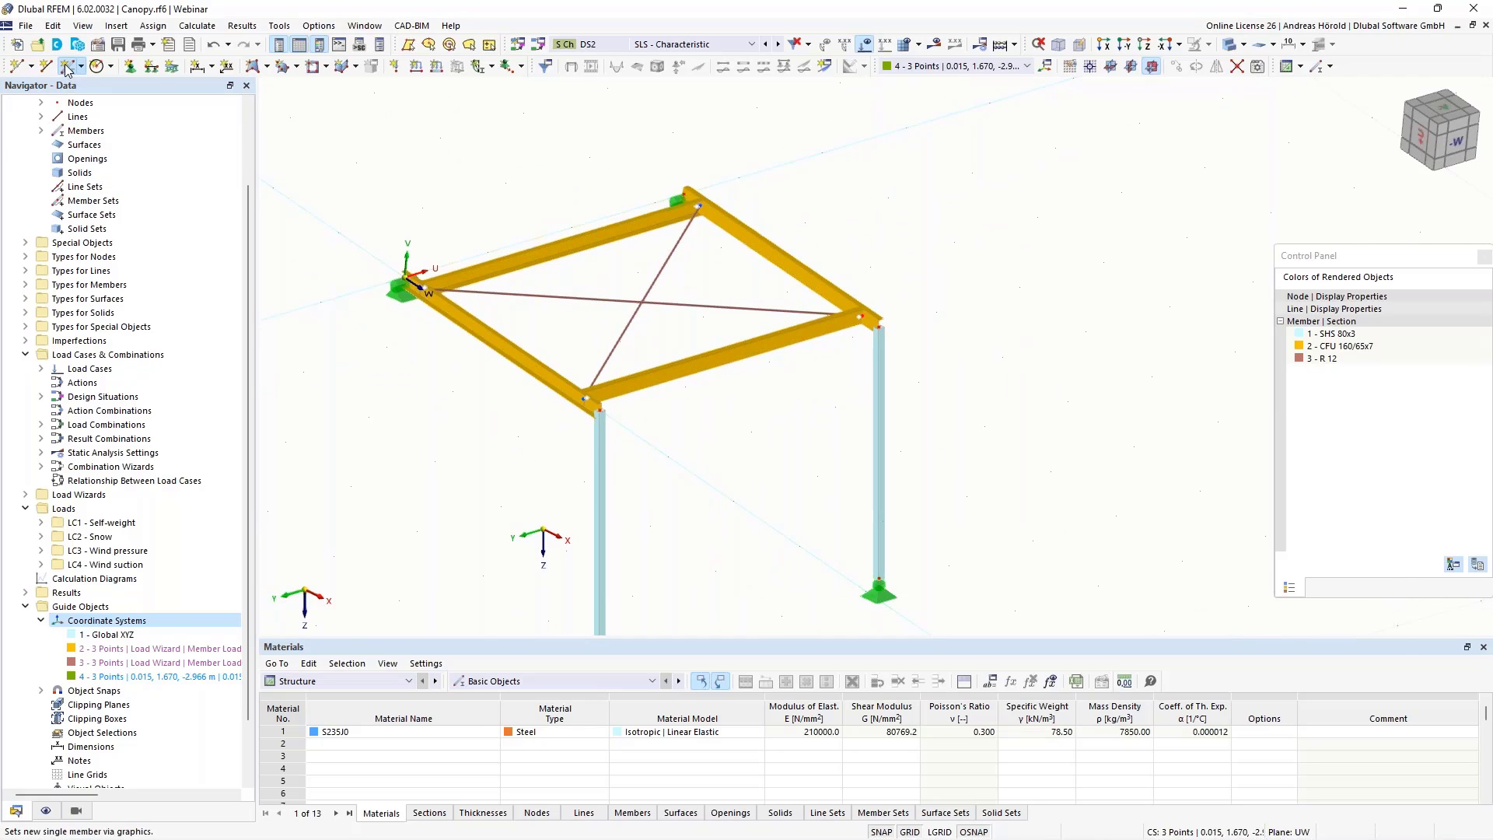
left_click(552, 179)
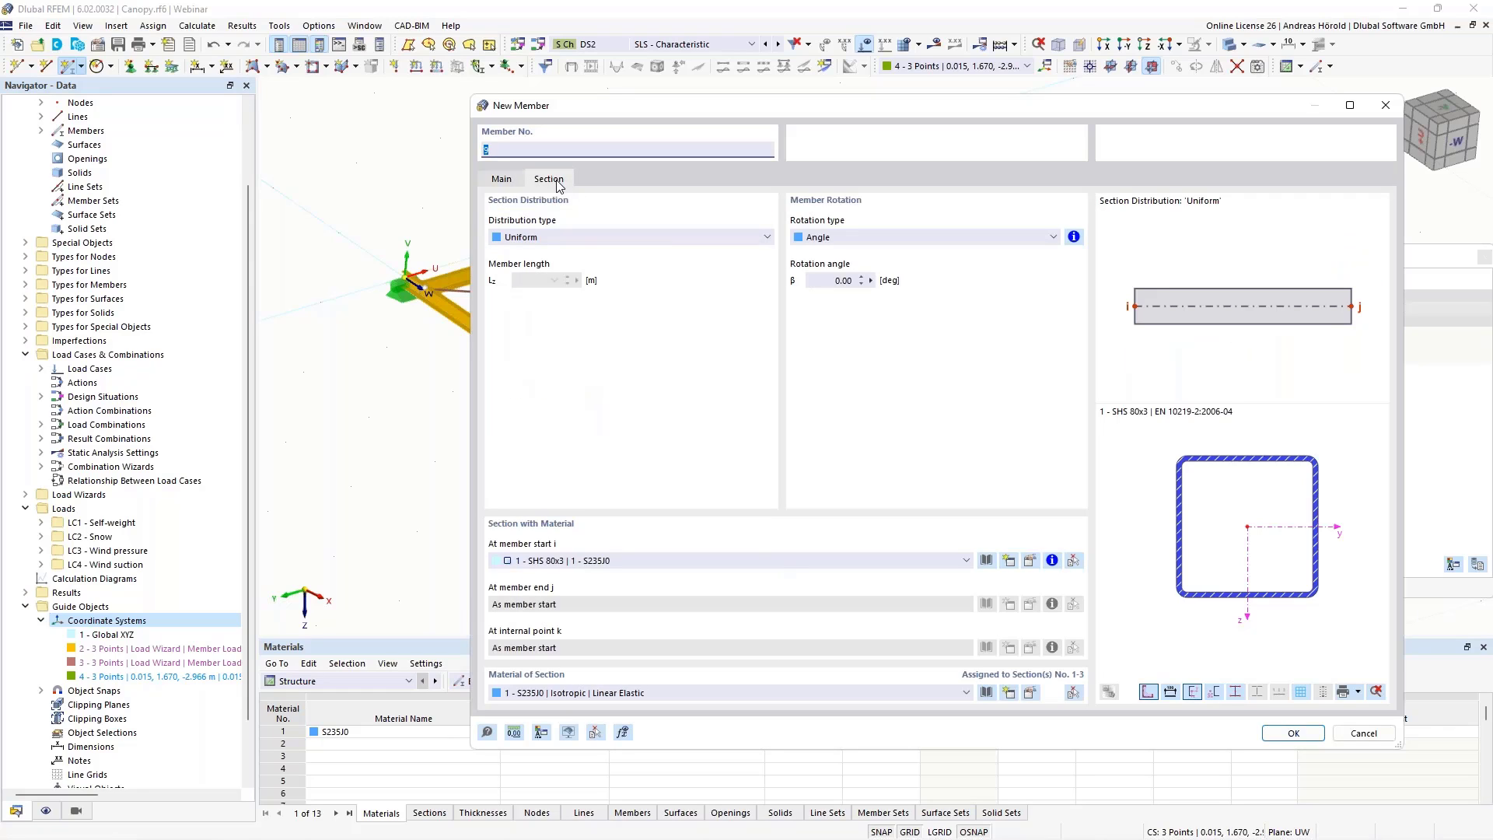
left_click(745, 566)
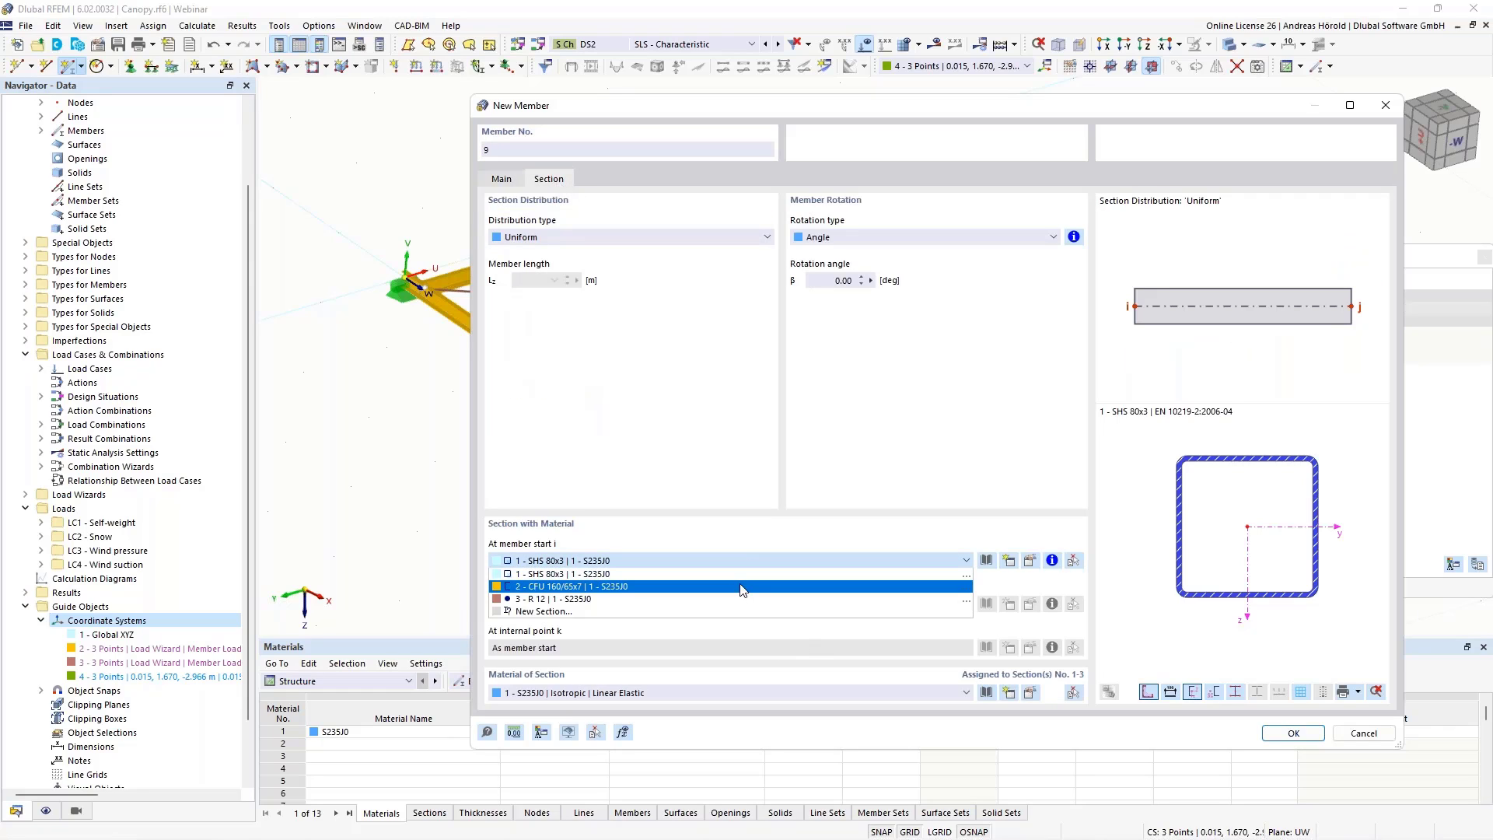
left_click(742, 586)
left_click(1291, 734)
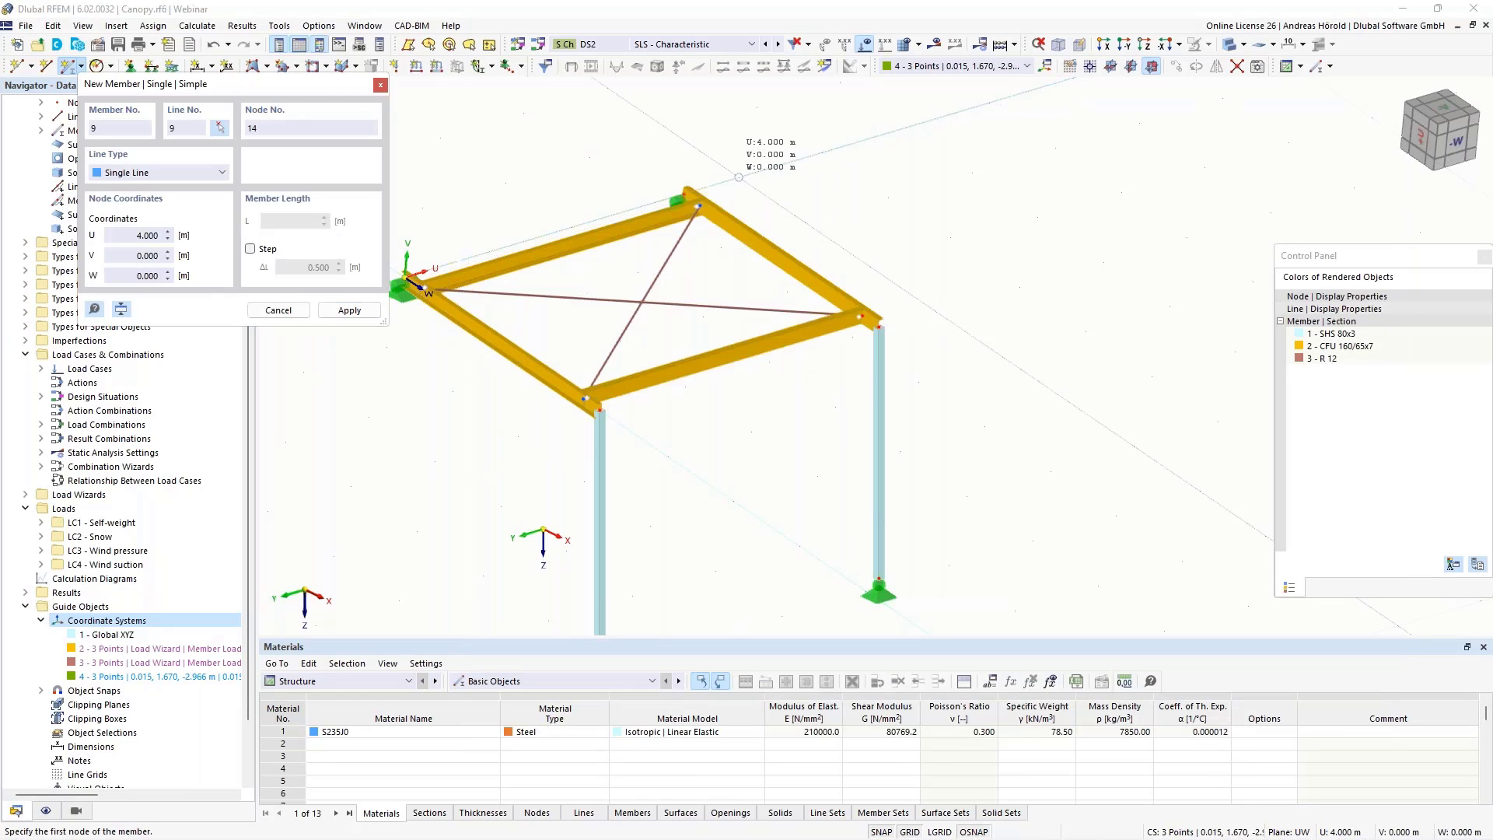
Place two parallel members beside the roof in the UW plane, the first from U 4.000, W 0.000 to U 4.000, W 3.000 m
left_click(739, 178)
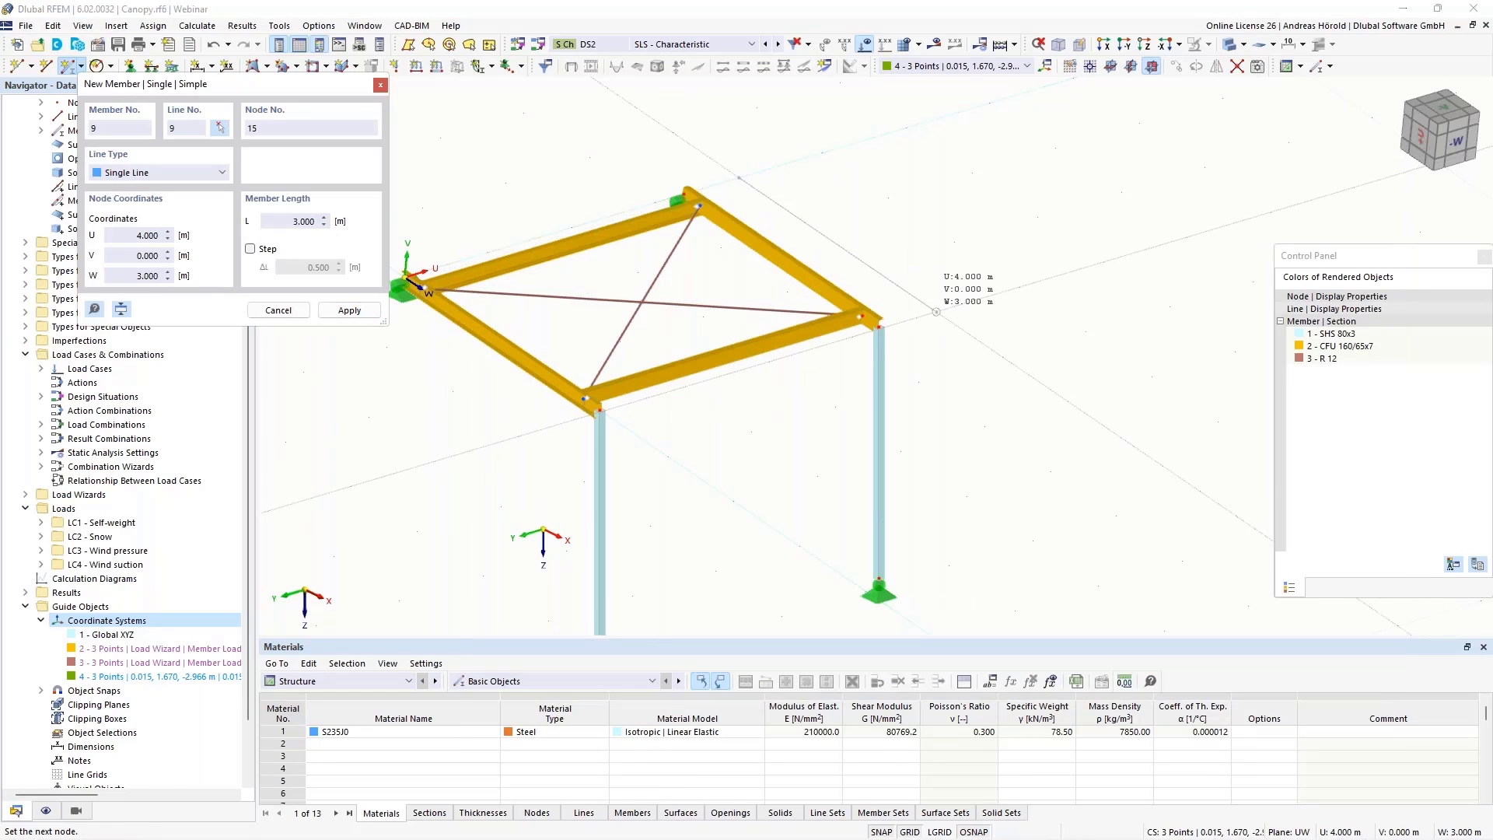
left_click(937, 312)
left_click(865, 192)
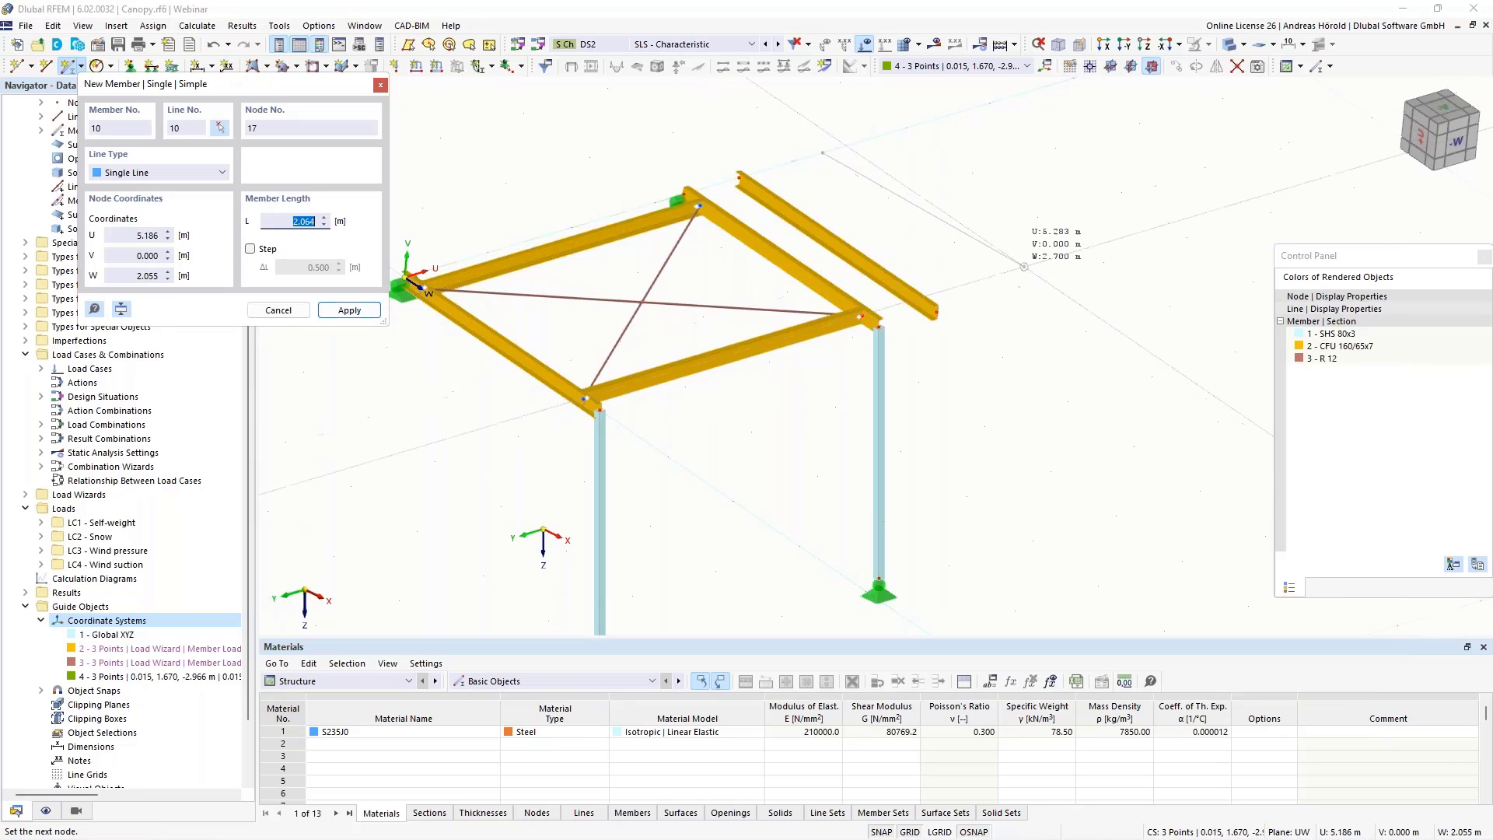
left_click(1022, 291)
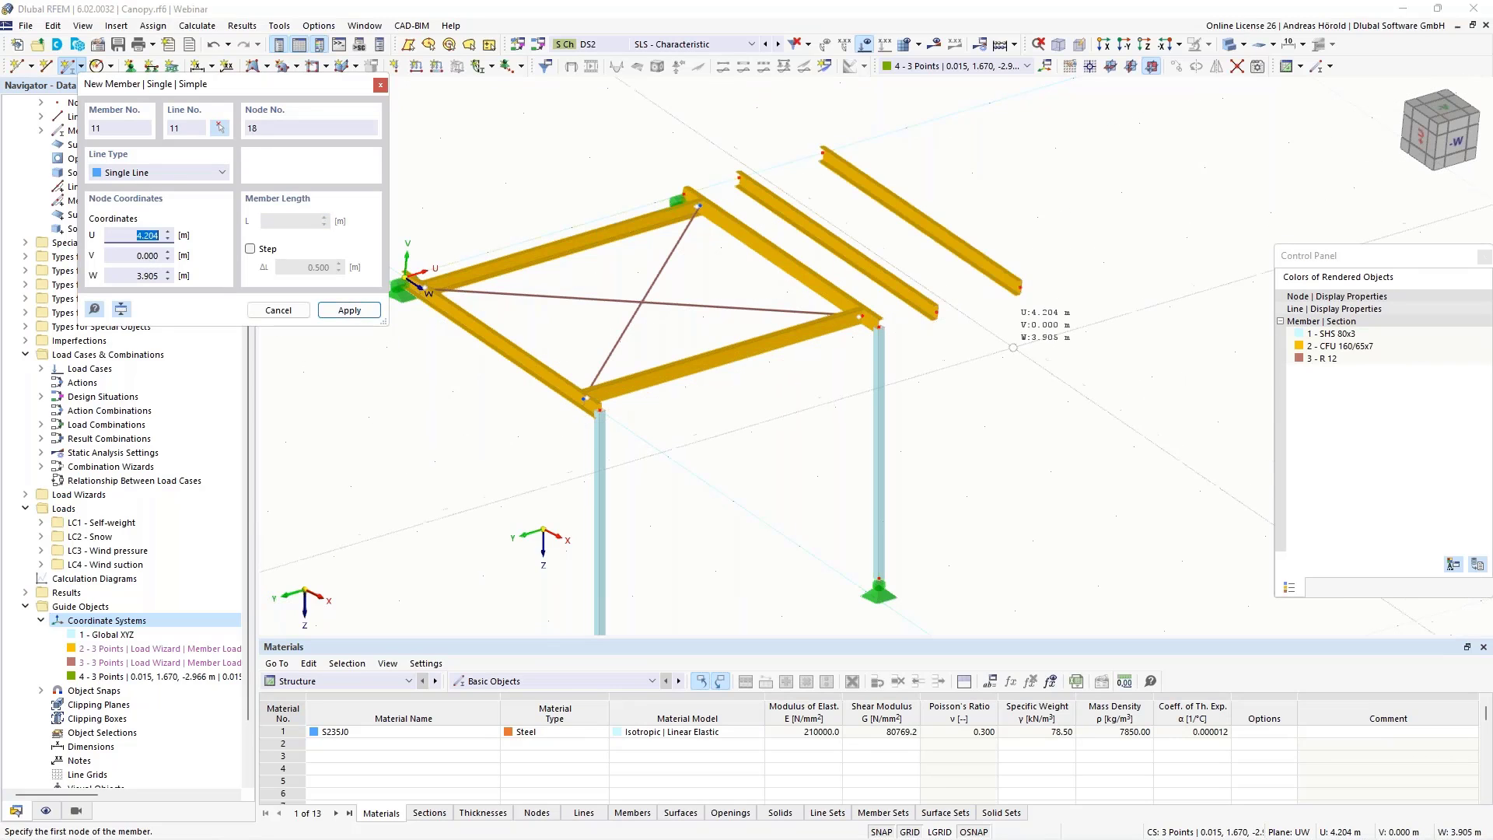
key("Escape")
Examine the roof and the two added members along the U, W and V axes and in oblique views
mouse_move(1008, 420)
middle_mouse_down("ctrl")
mouse_move(1057, 329)
mouse_move(1011, 414)
middle_mouse_up("ctrl")
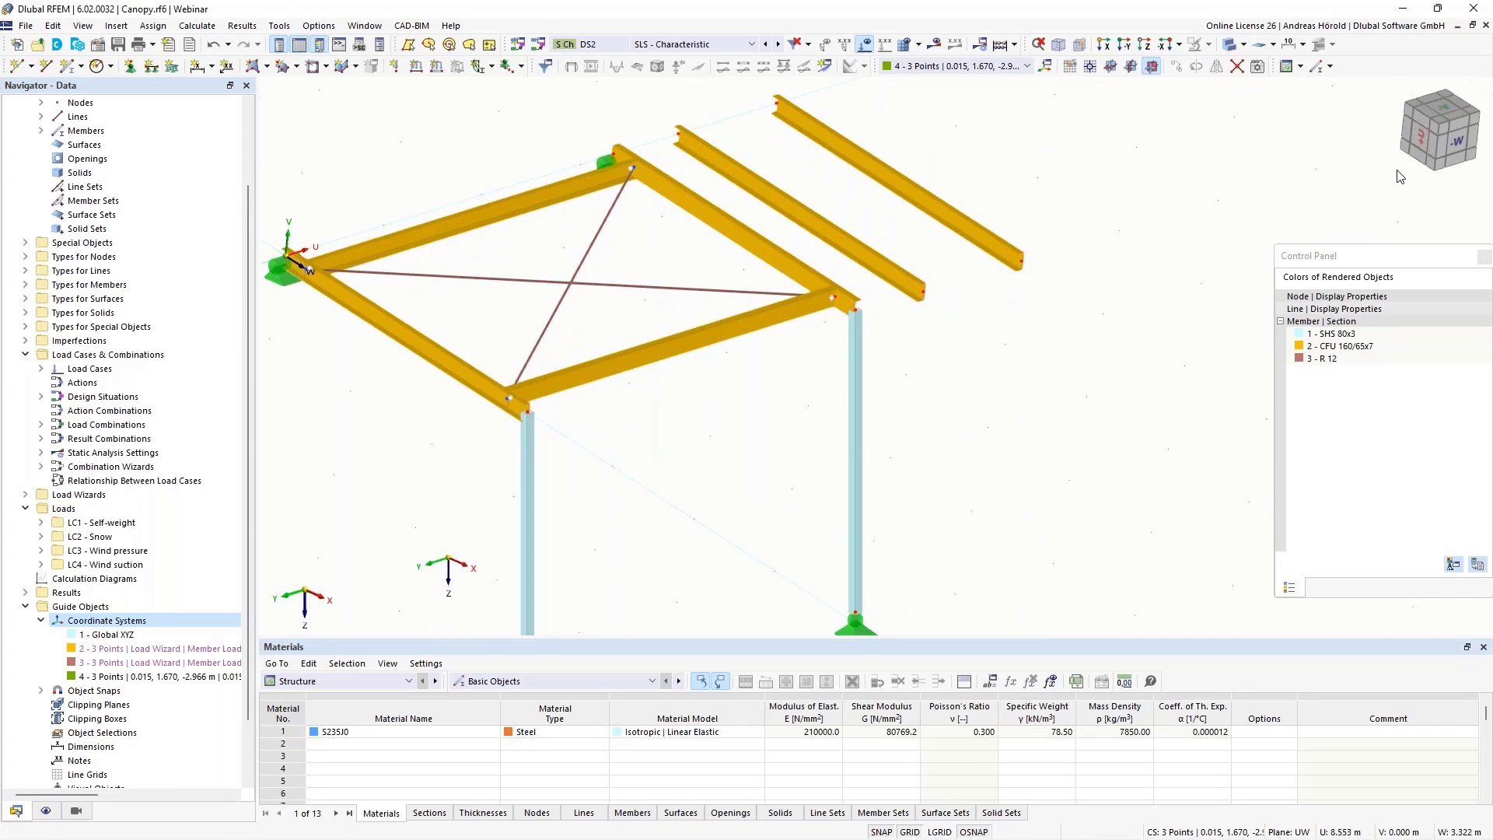
left_click(1421, 138)
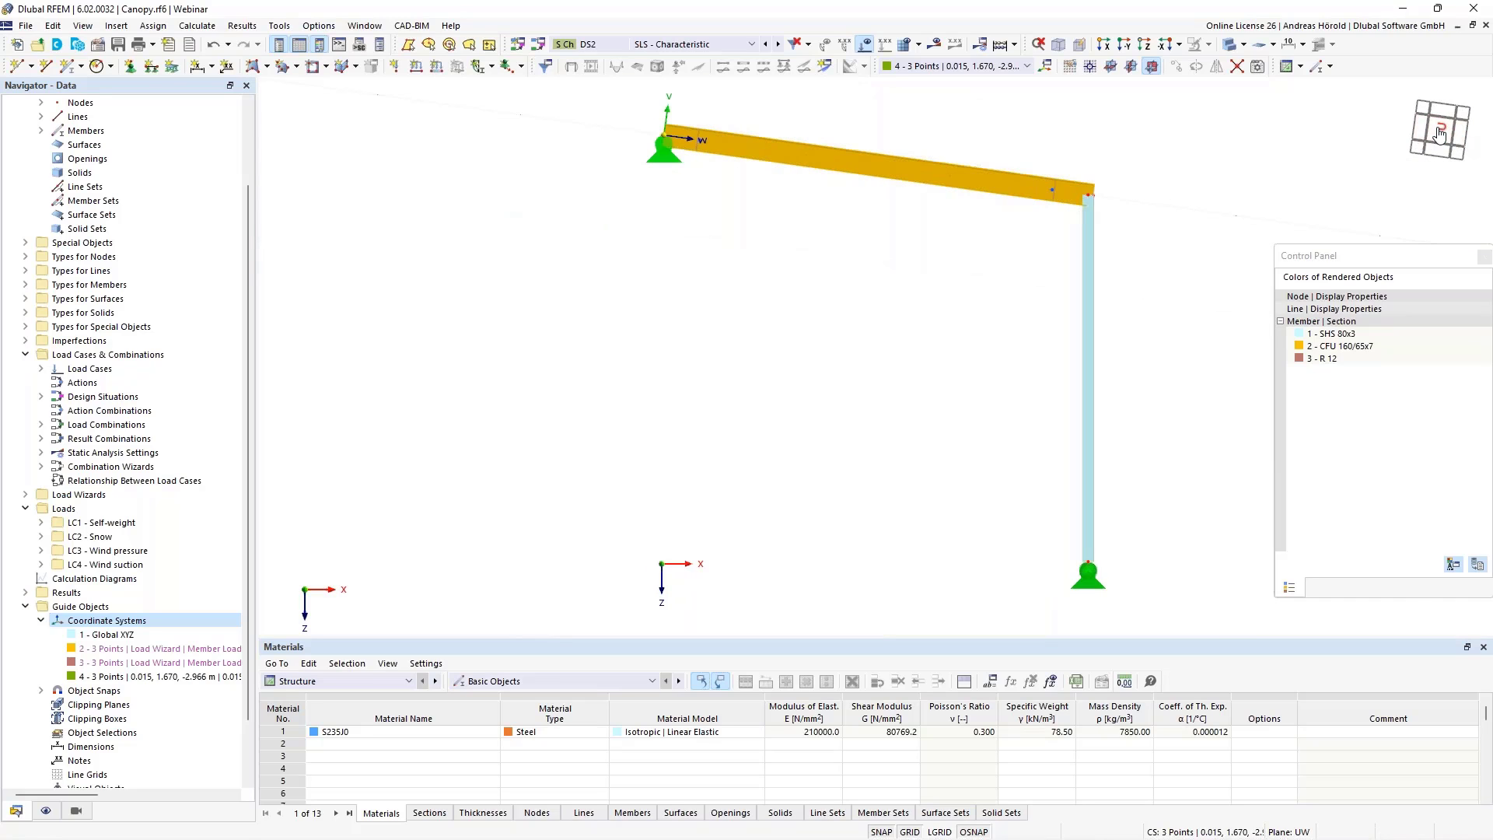
middle_click_drag(1344, 172, 1344, 171, "ctrl")
left_click_drag(1391, 165, 1468, 166)
left_click(1417, 126)
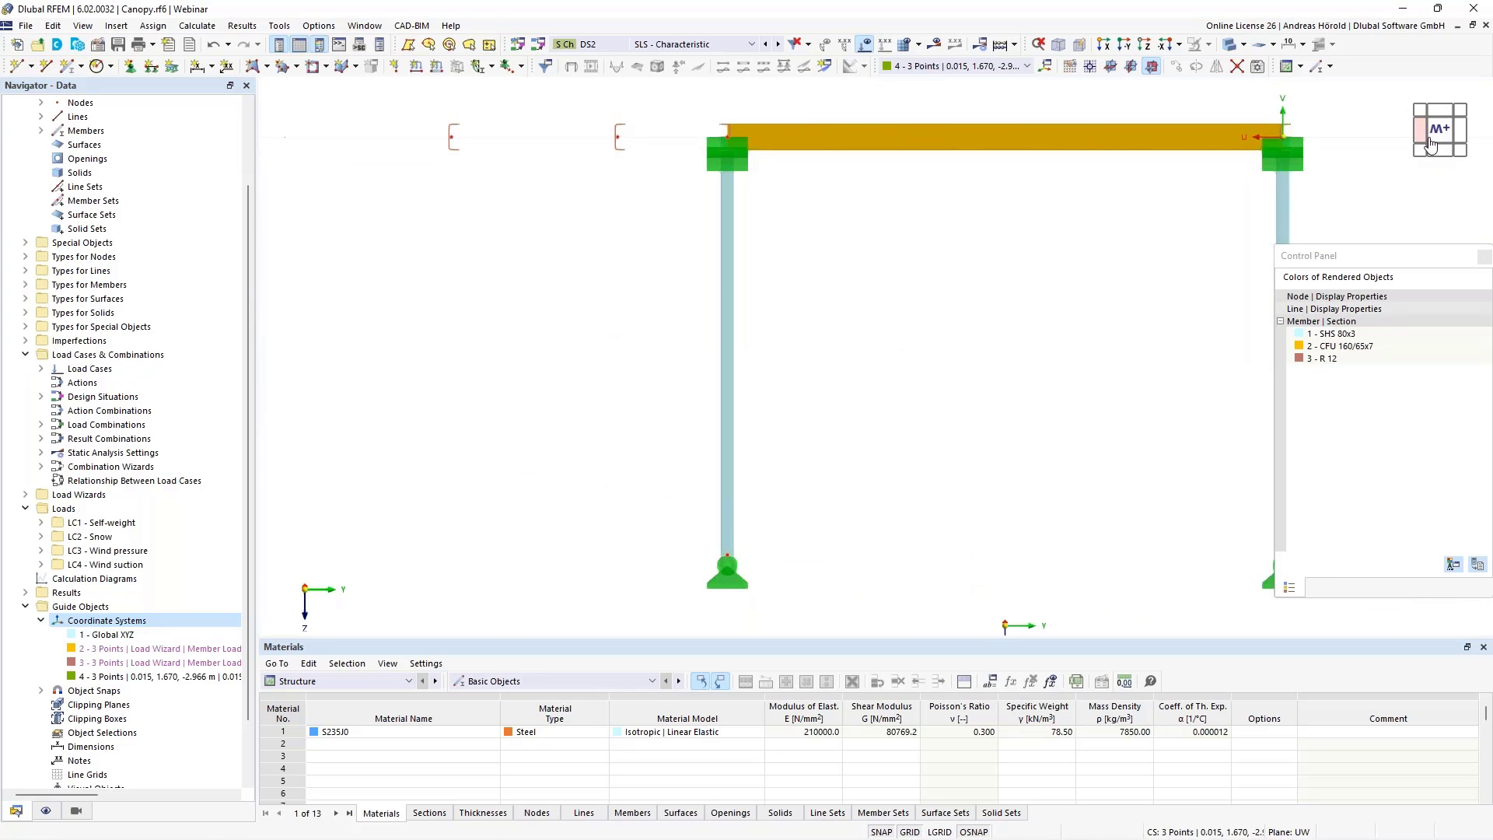
left_click(1441, 151)
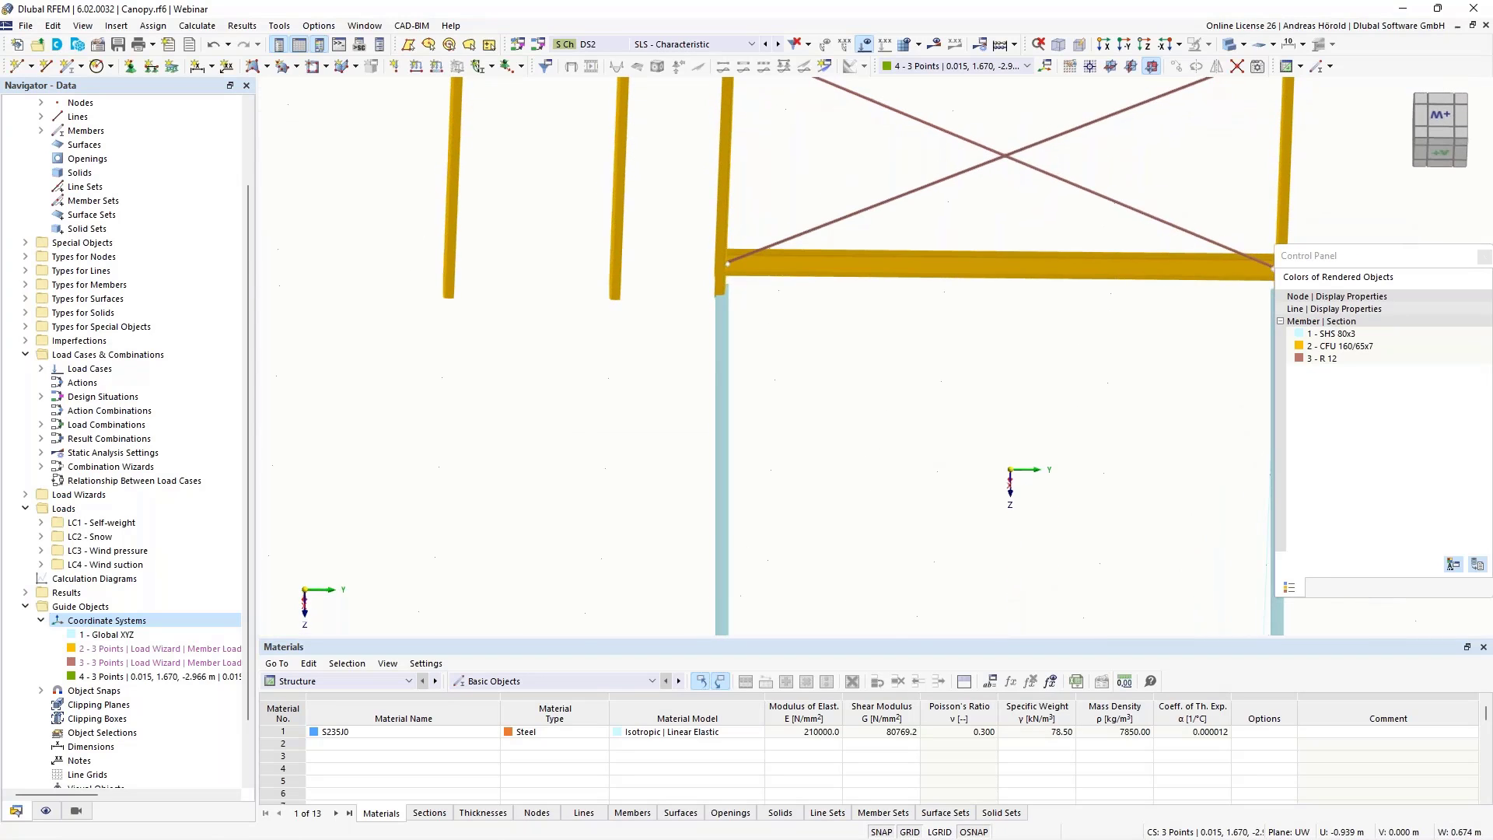
left_click(1441, 156)
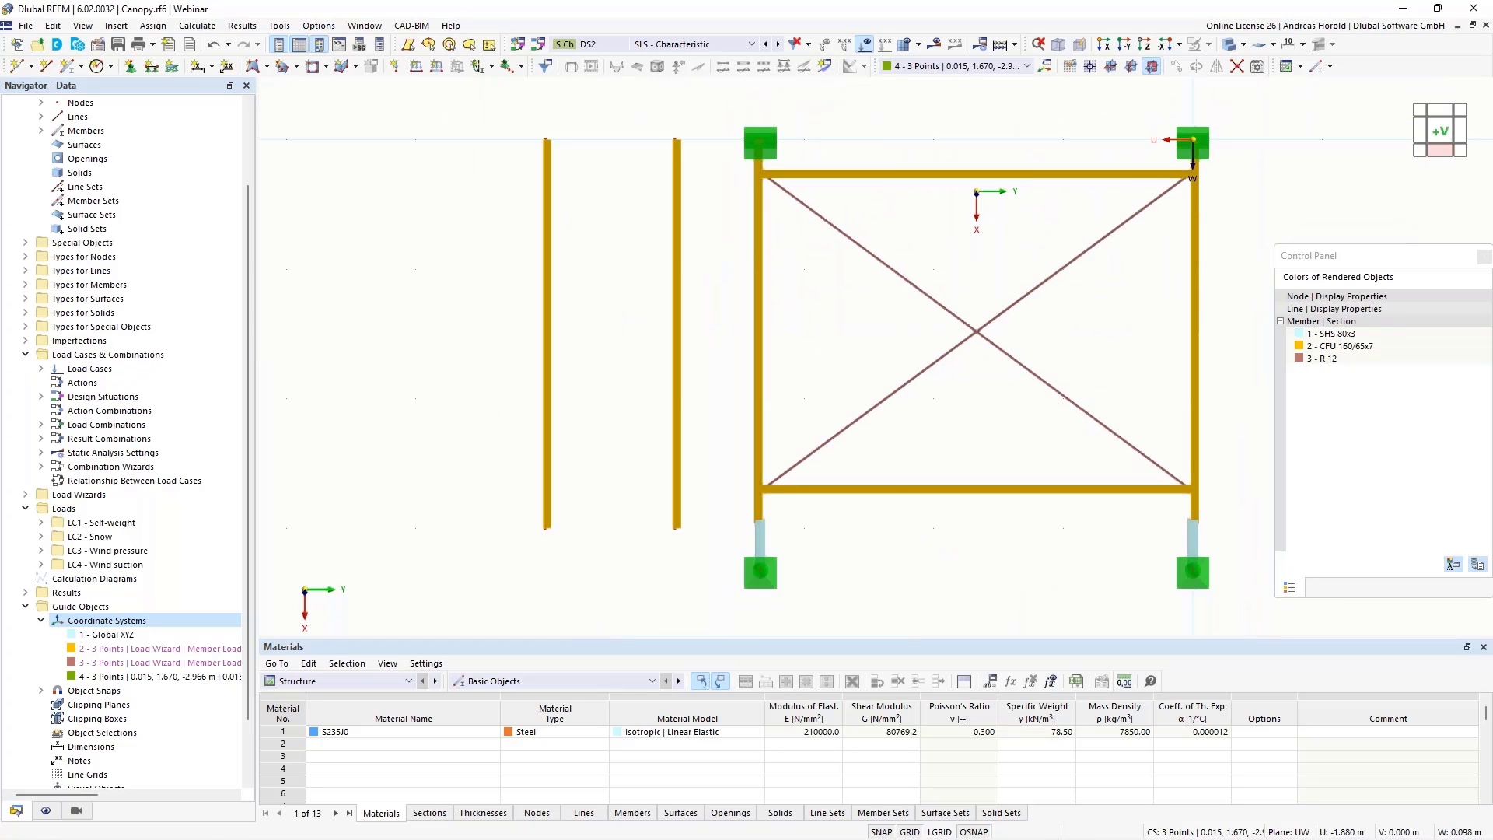
middle_click_drag(483, 500, 663, 274)
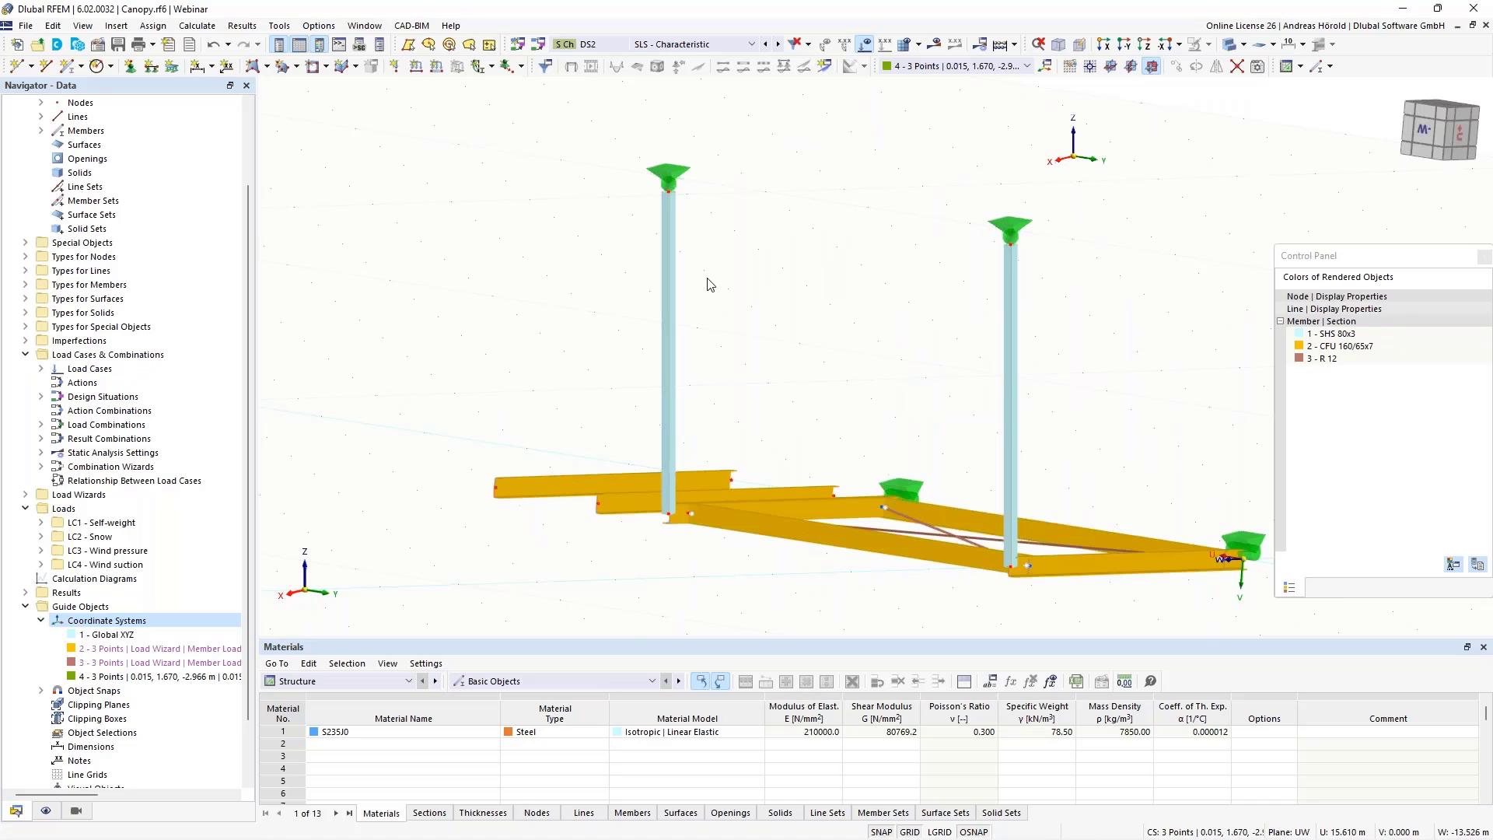
middle_click_drag(640, 590, 1112, 209, "ctrl")
scroll(1011, 508, "up", 2)
middle_click_drag(1000, 513, 984, 372, "ctrl")
scroll(770, 524, "down", 3)
middle_click_drag(770, 524, 740, 594)
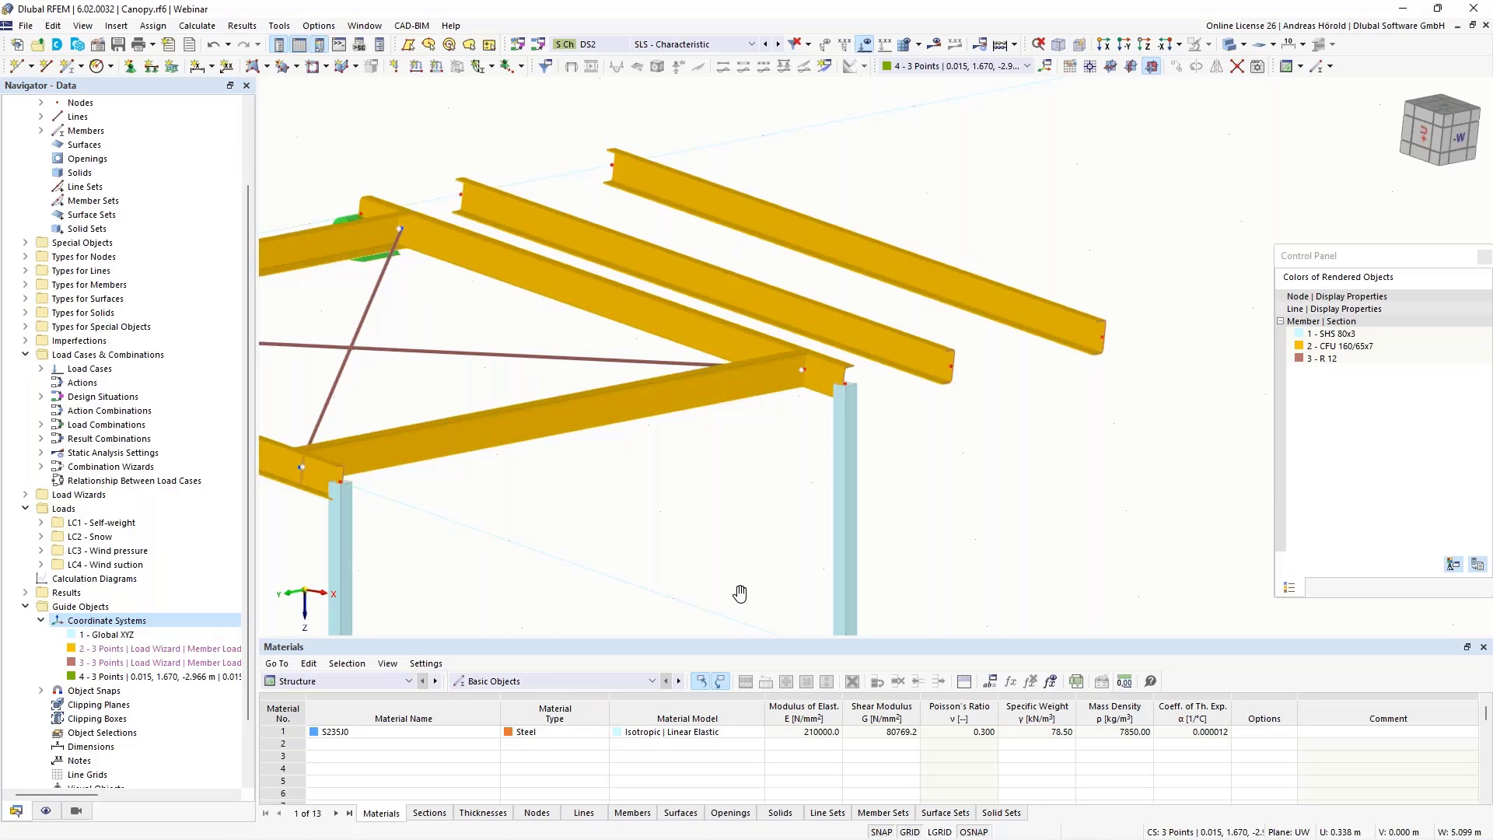
Delete the two added members beside the canopy roof
scroll(739, 594, "down", 4)
middle_click_drag(840, 510, 775, 529, "ctrl")
left_click_drag(804, 513, 1020, 285)
middle_click_drag(655, 542, 873, 327, "ctrl")
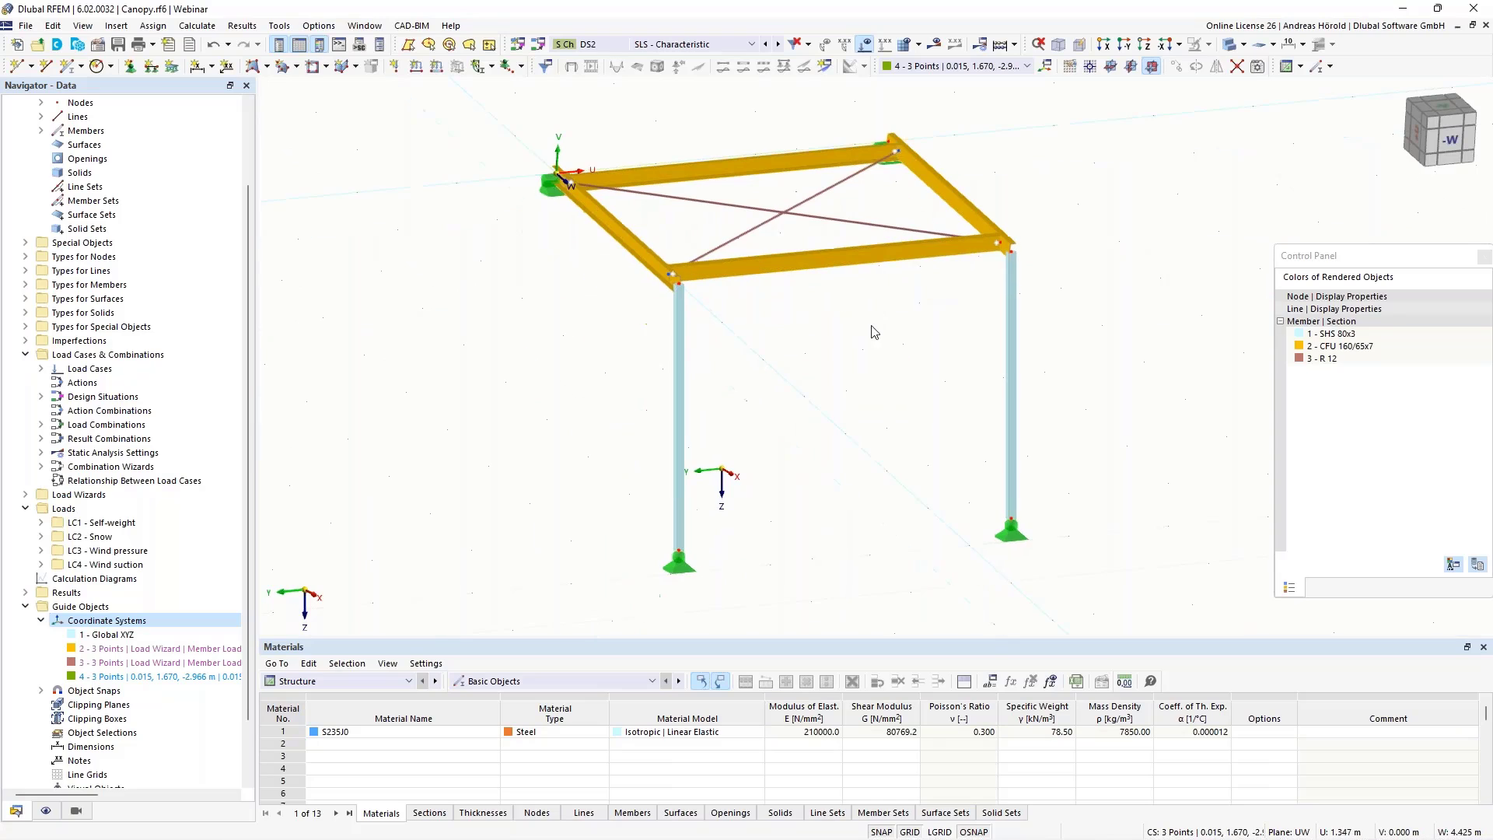
Activate the Stress-Strain Analysis add-on in the model's base data
left_click(98, 46)
left_click(498, 127)
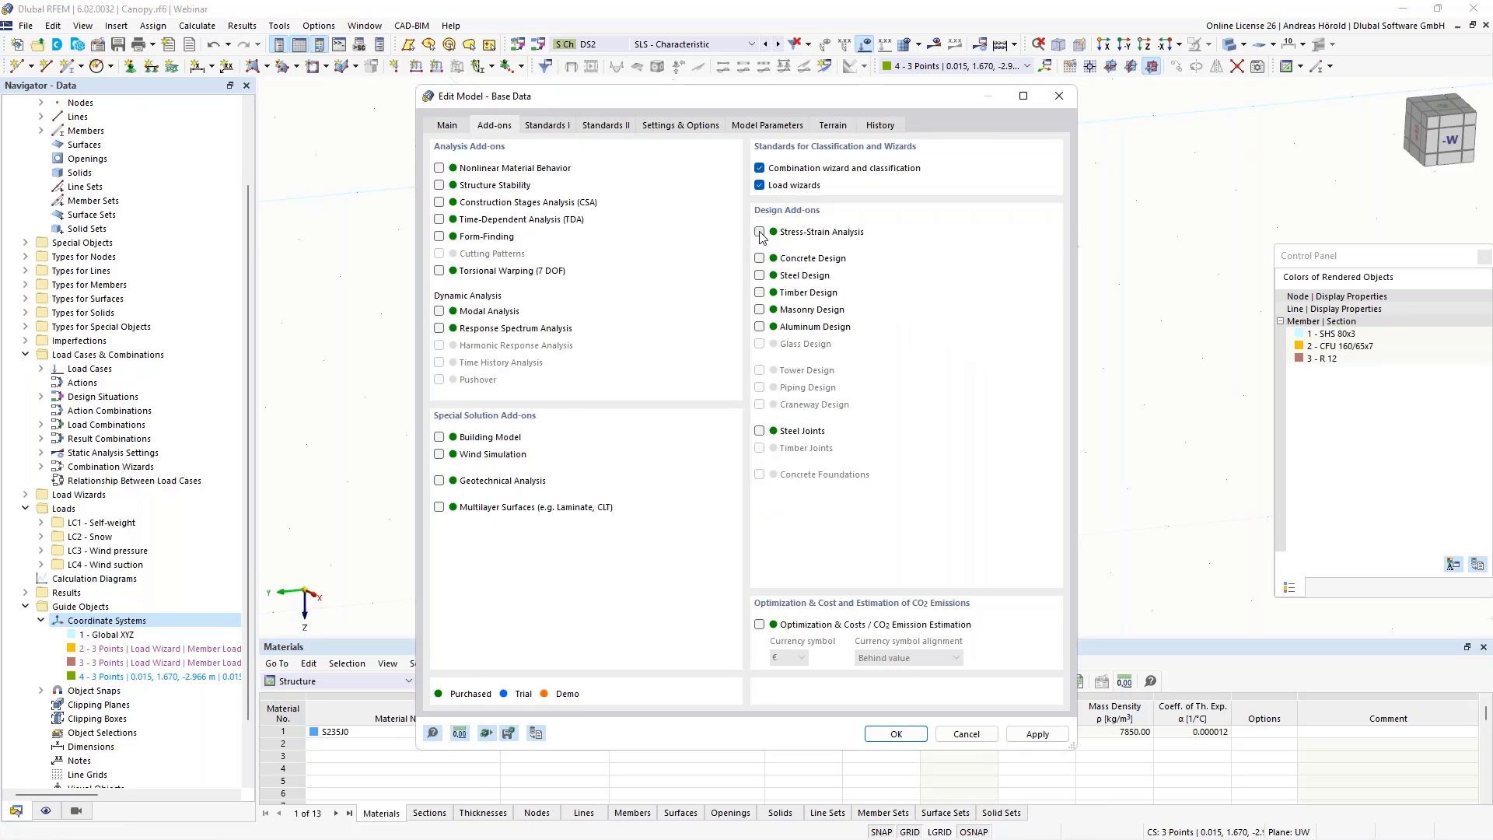
left_click(896, 734)
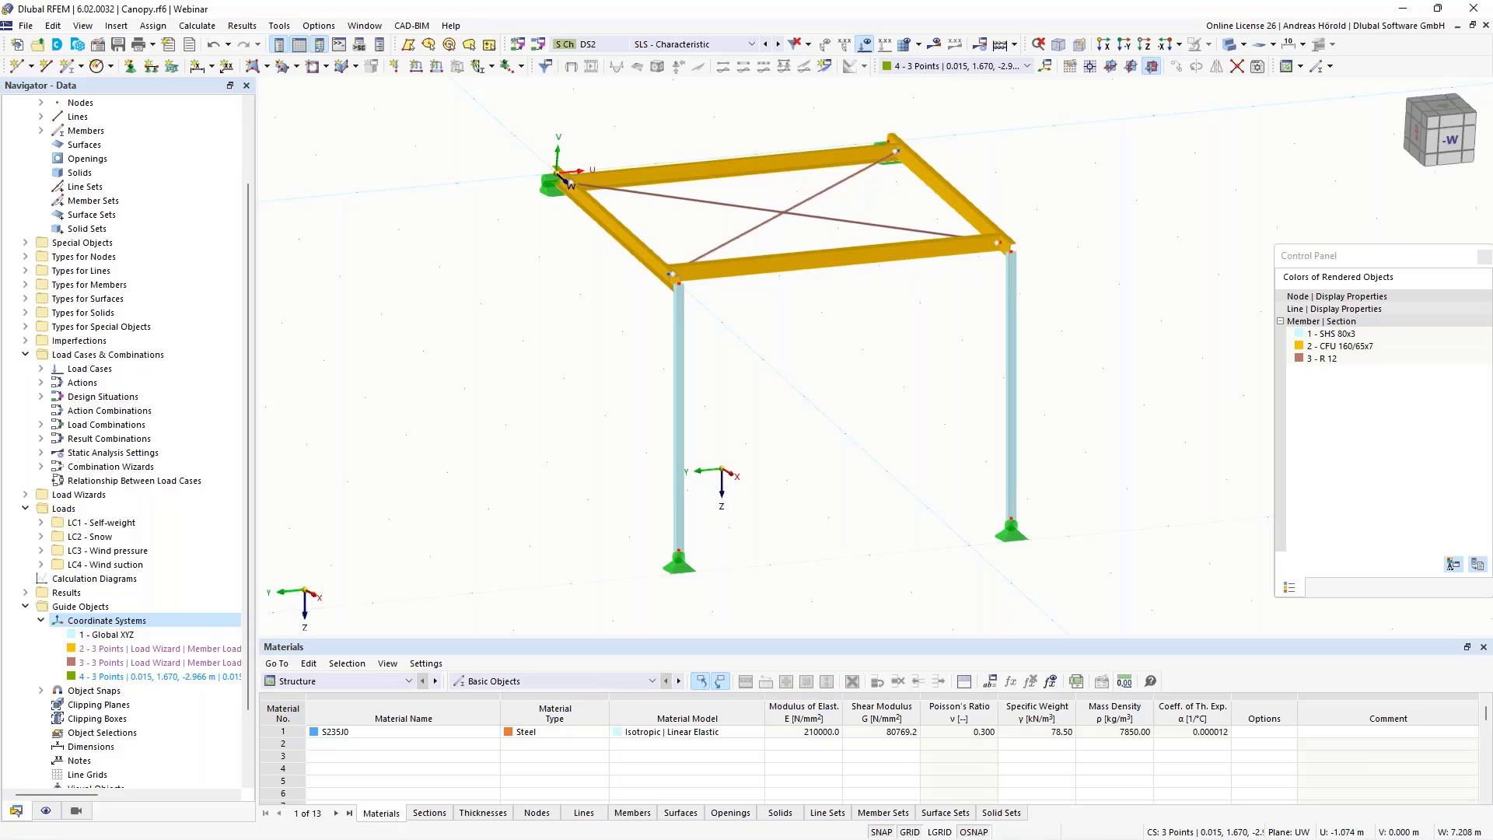
Expand the Stress-Strain Analysis data in the model tree down to its member configurations
middle_click_drag(767, 468, 794, 396, "ctrl")
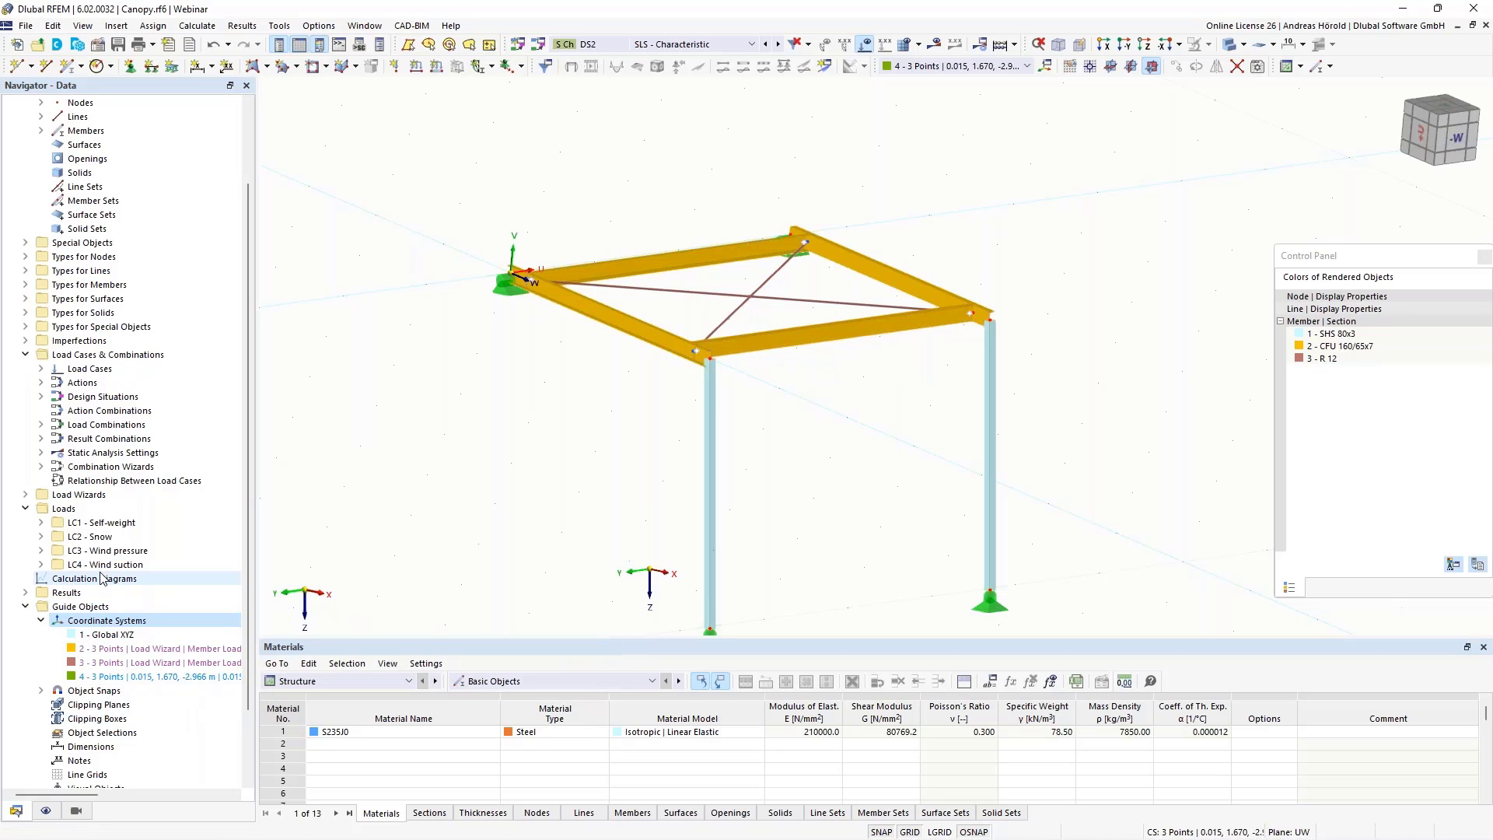
scroll(101, 578, "down", 2)
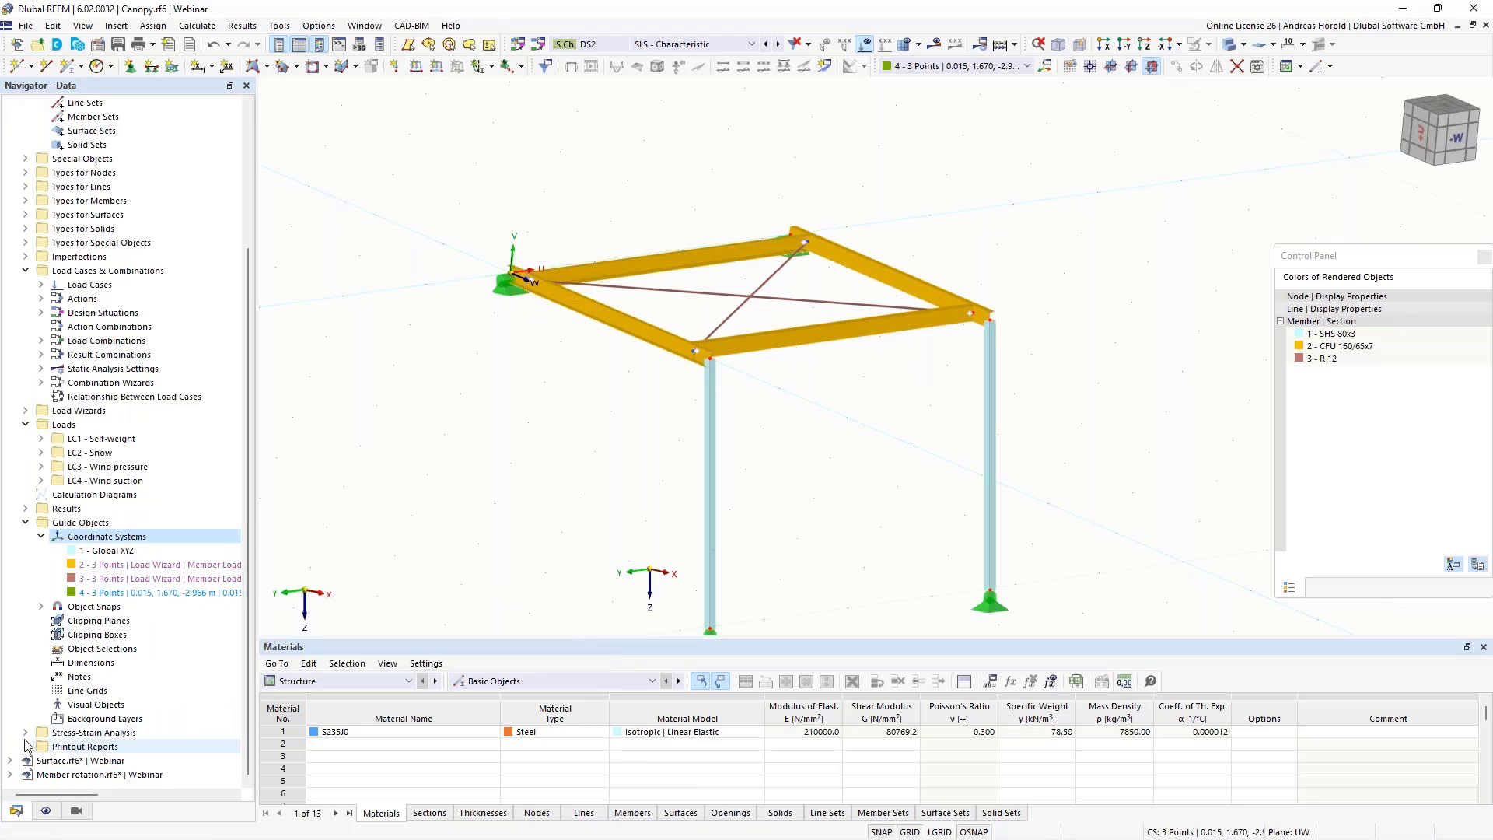
left_click(25, 733)
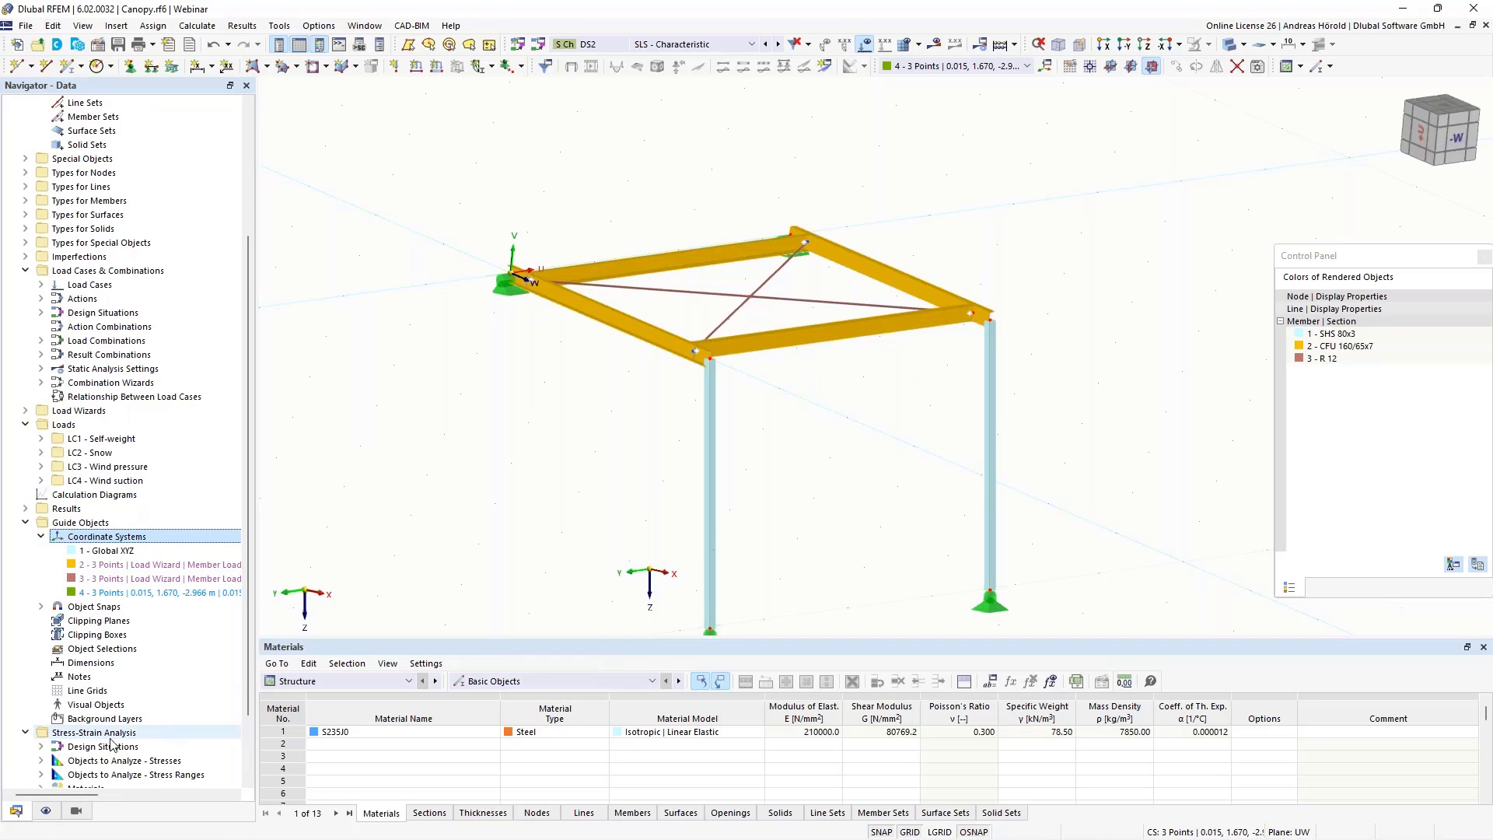
scroll(111, 744, "down", 2)
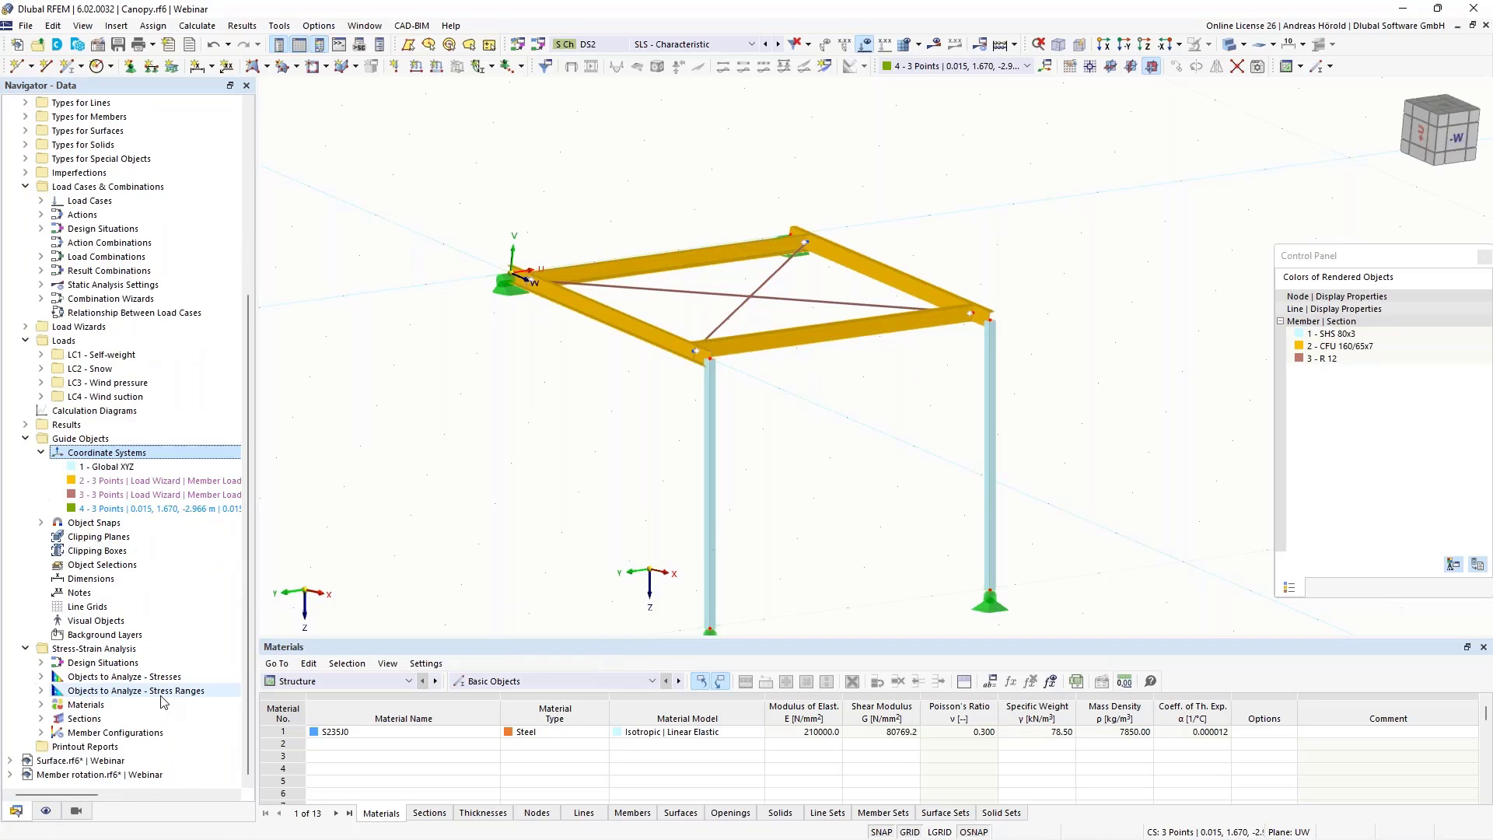
double_click(115, 734)
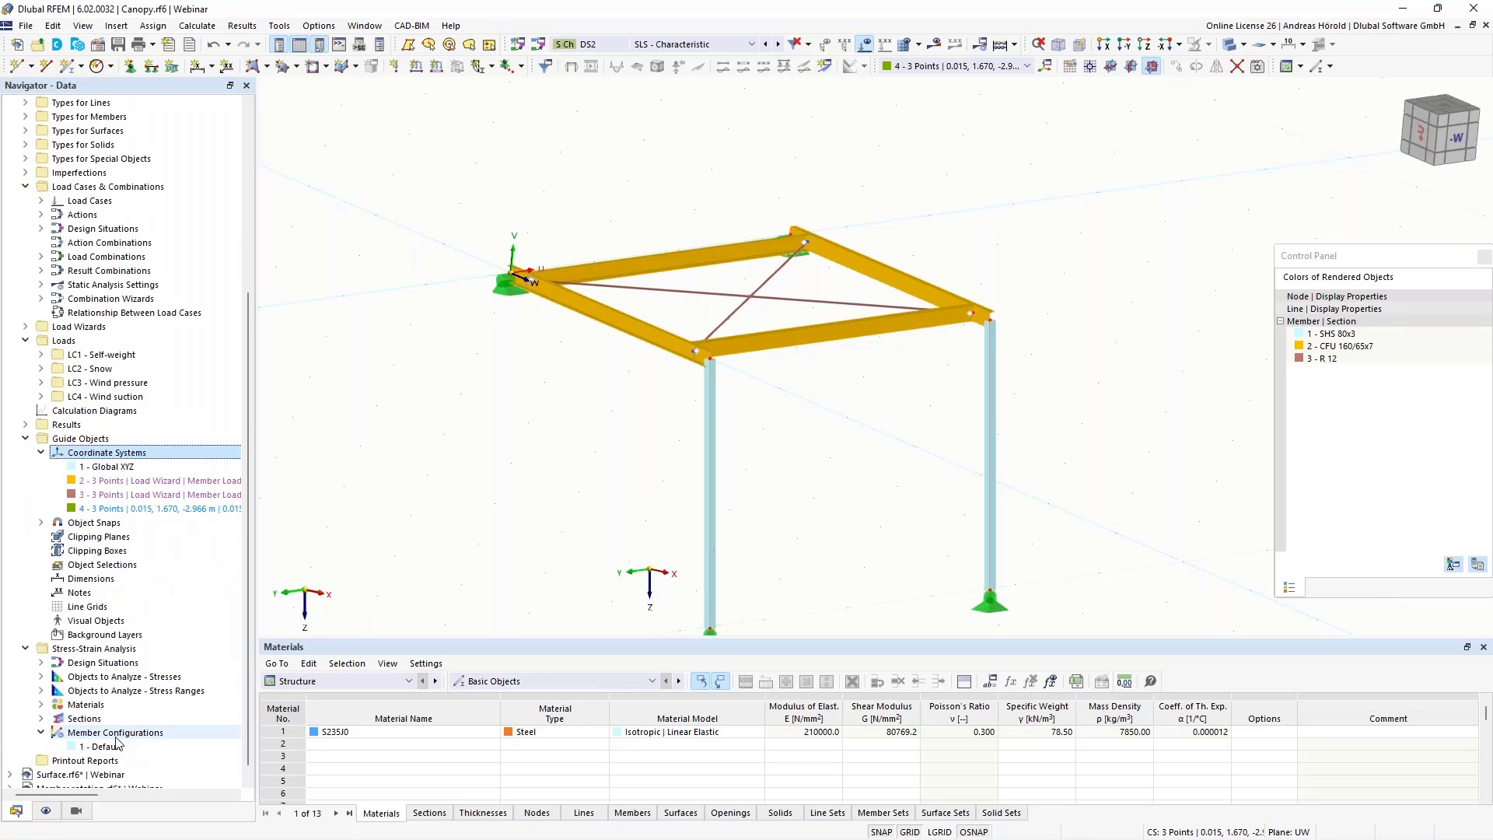
scroll(111, 745, "down", 1)
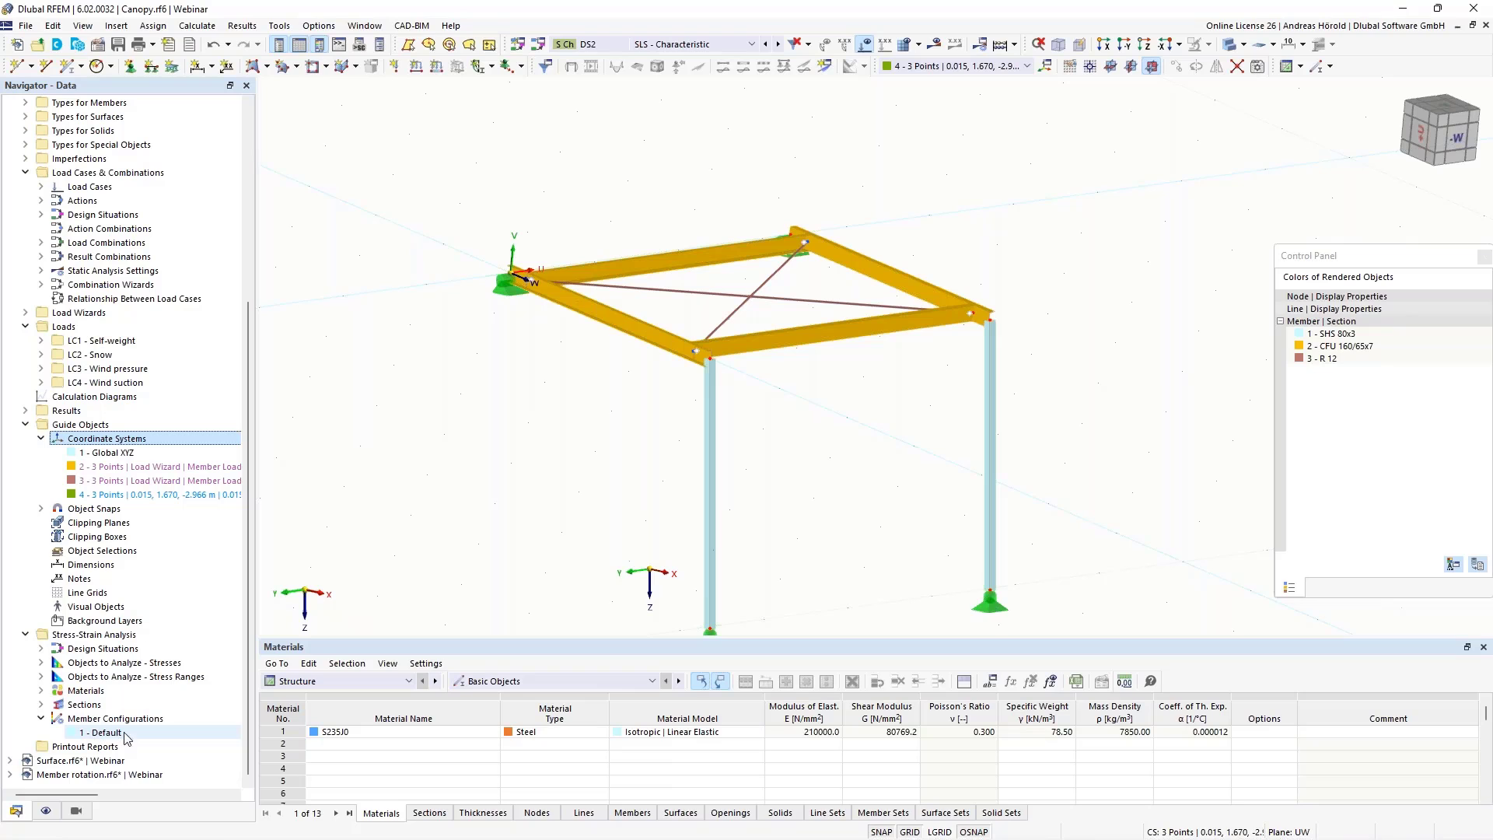
In the Default stress configuration of the roof beam above the columns, enable stress σx(My) with a user-defined limit of 240 N/mm²
double_click(799, 340)
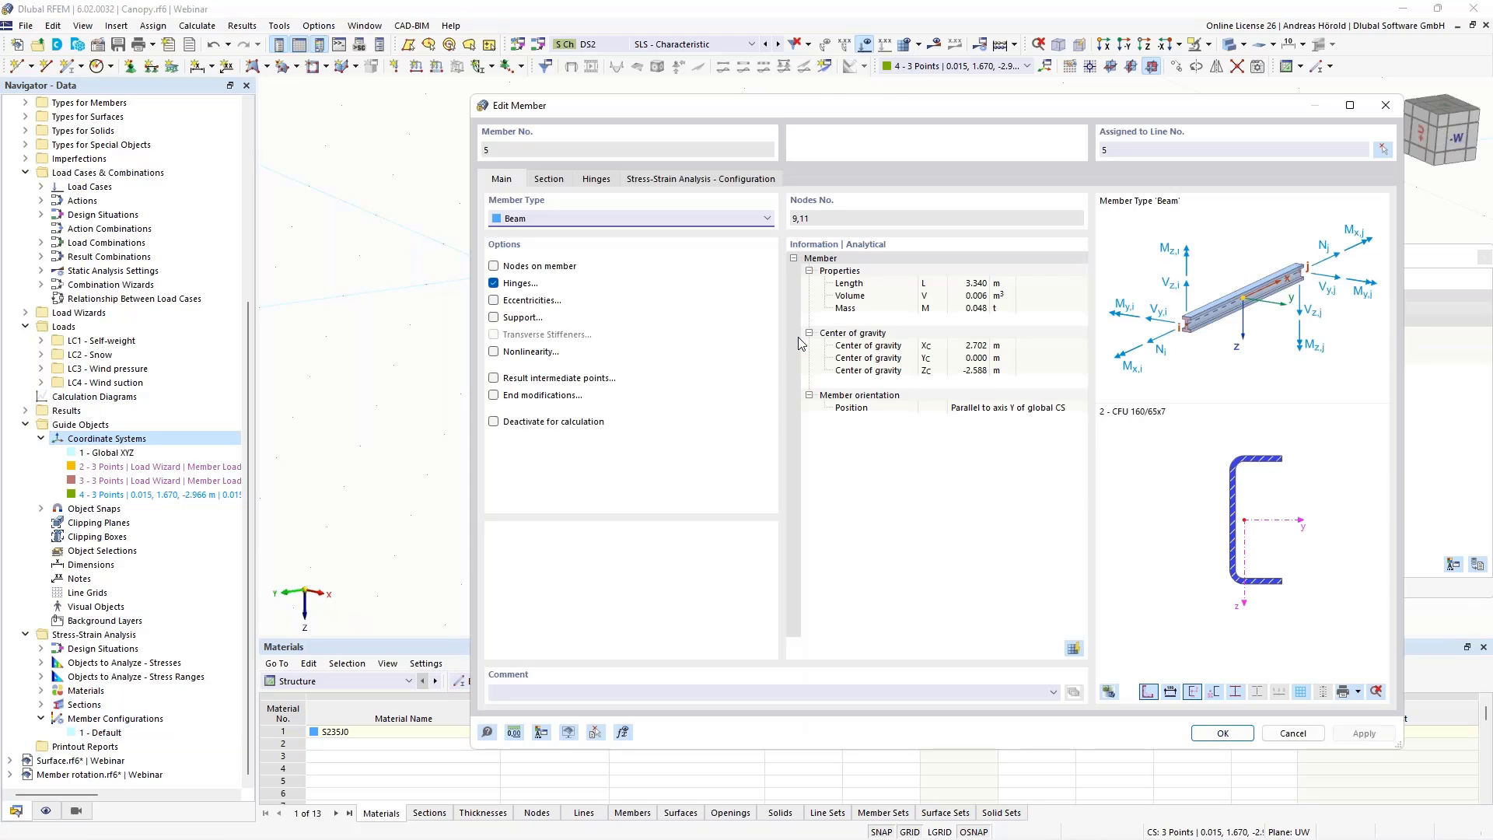
left_click(703, 182)
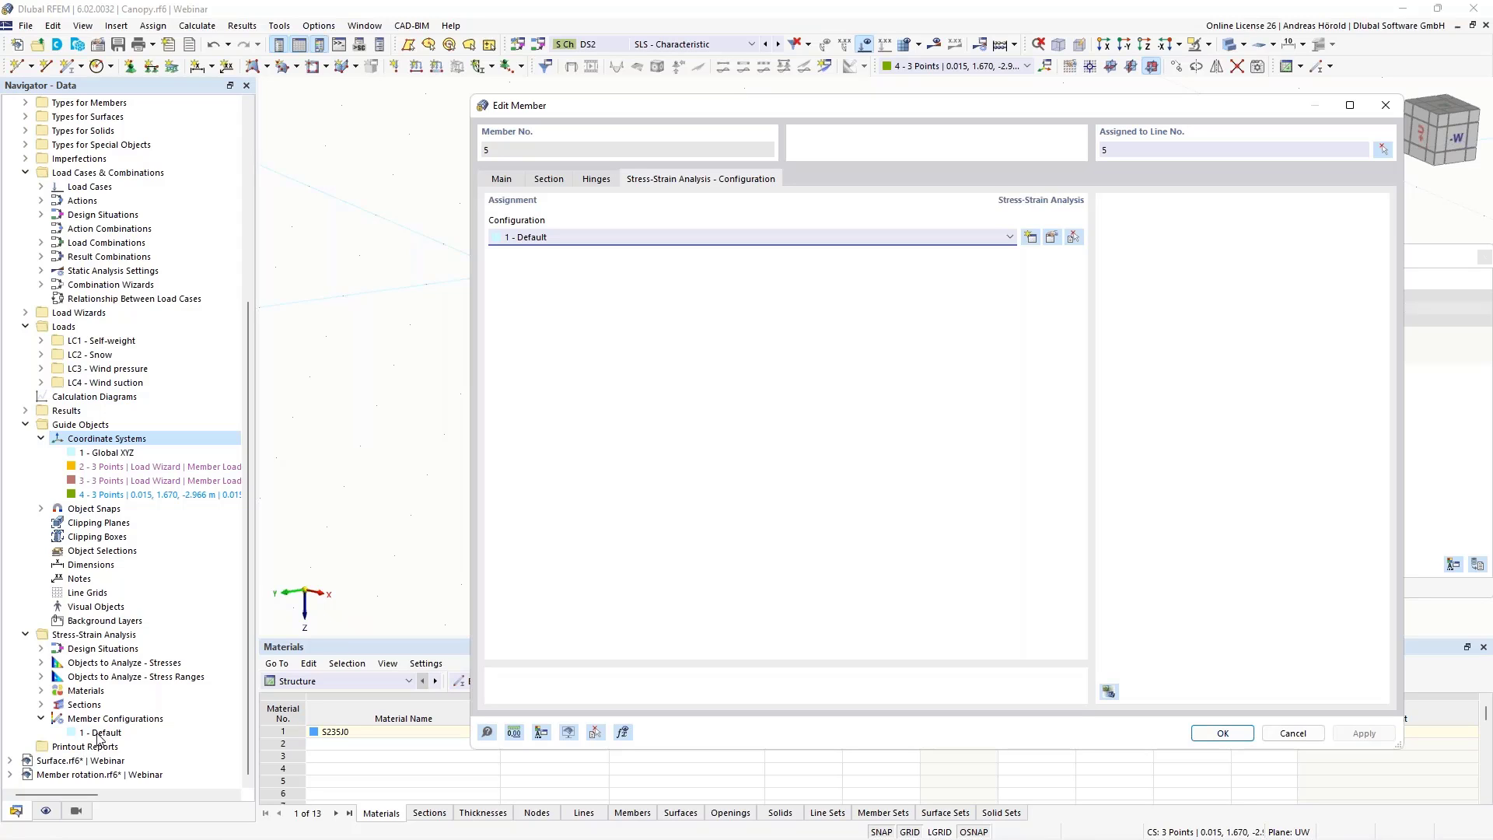
left_click(1051, 237)
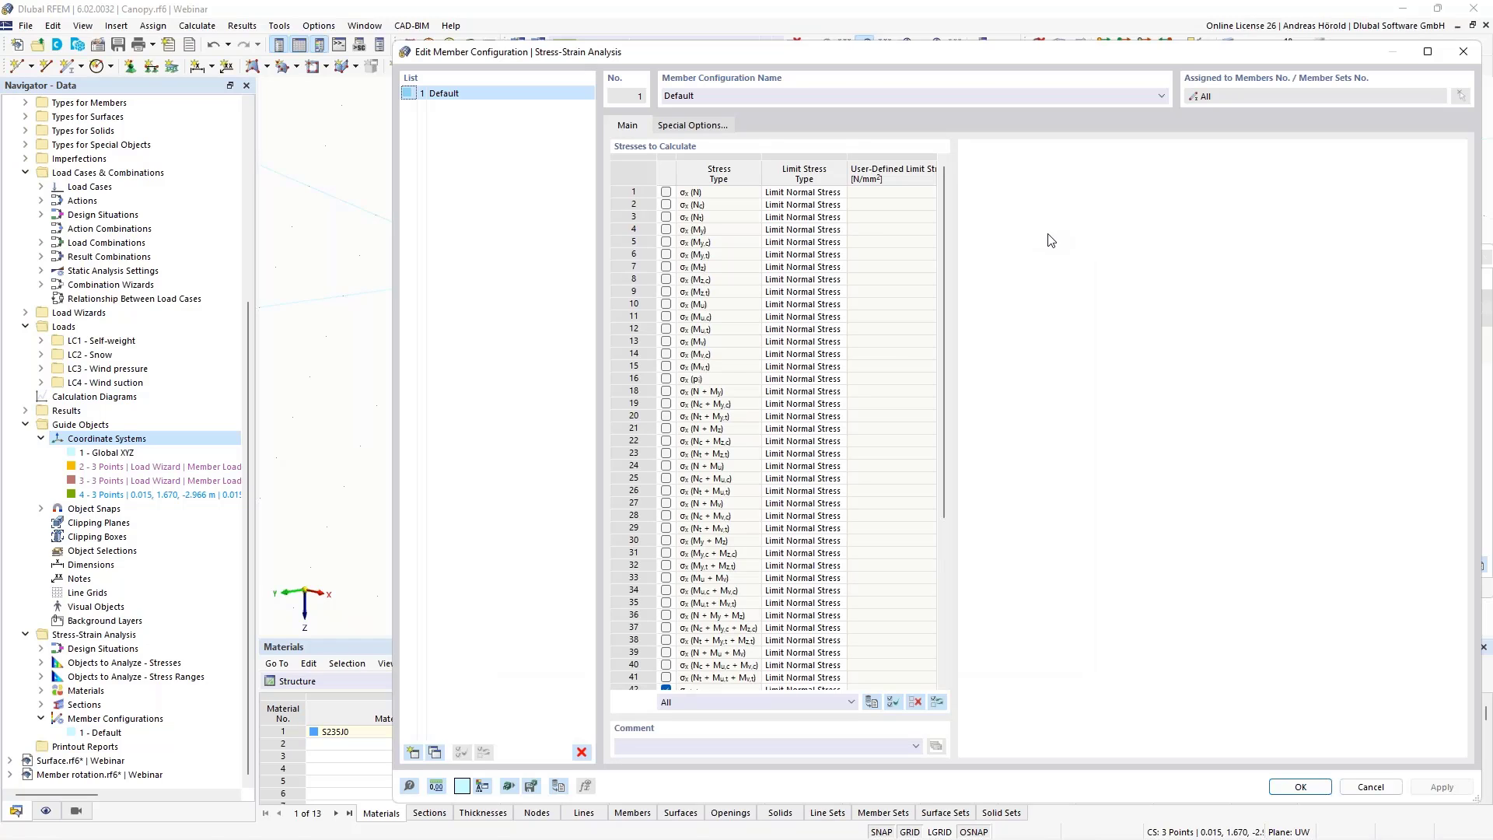
left_click(666, 230)
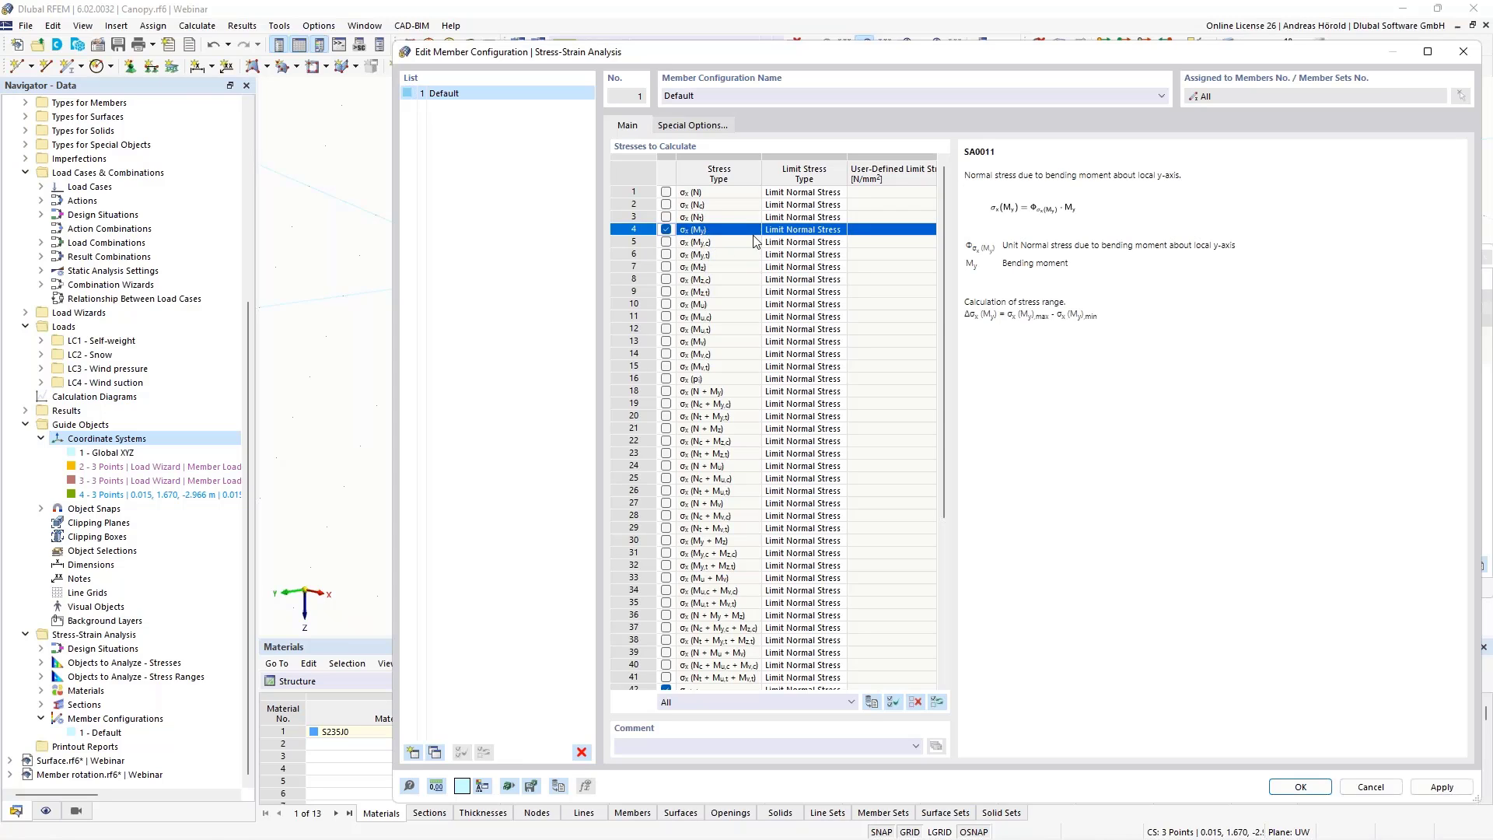
left_click(822, 230)
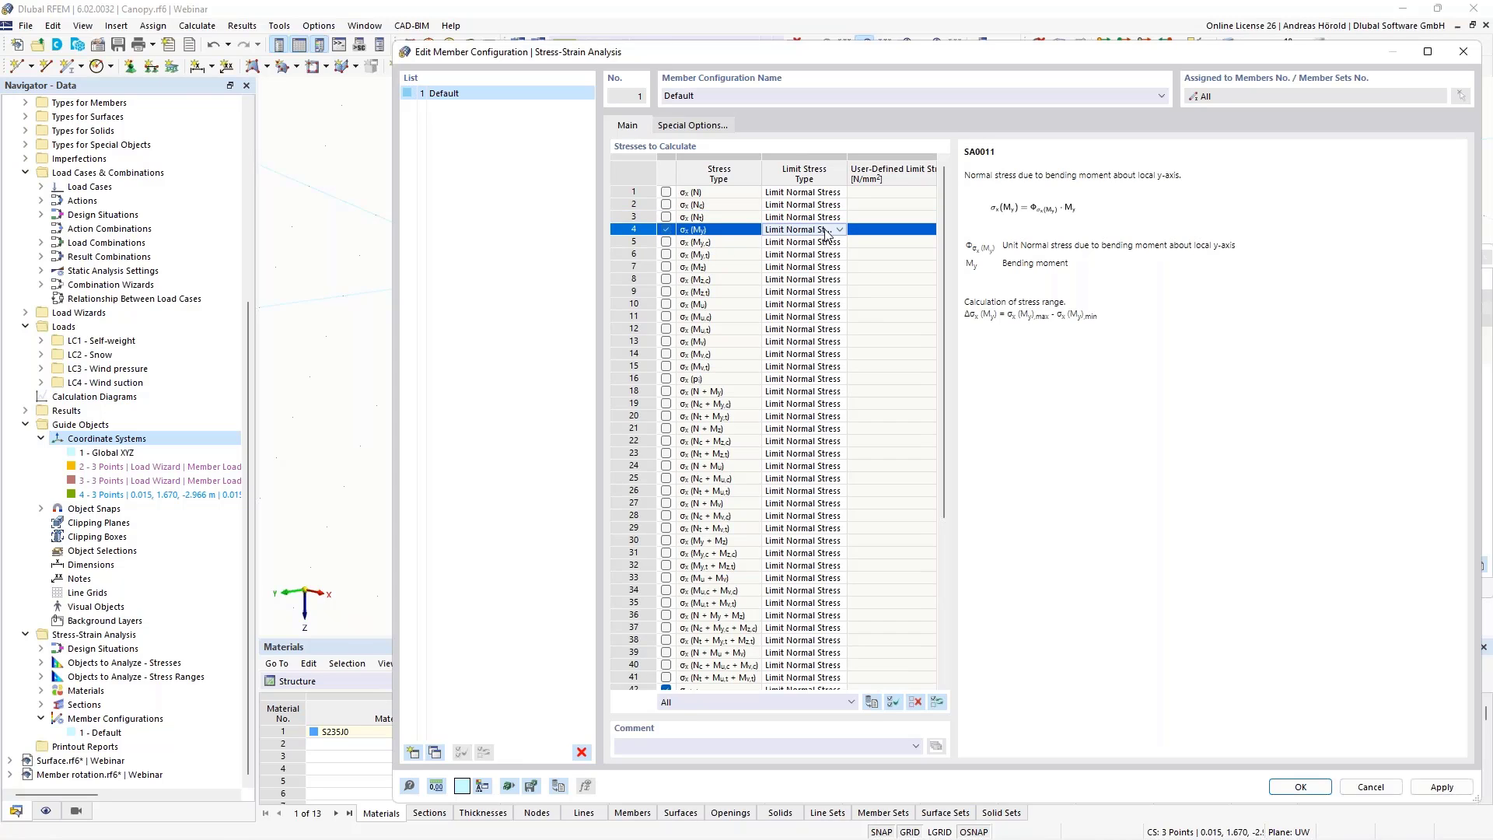
left_click(840, 230)
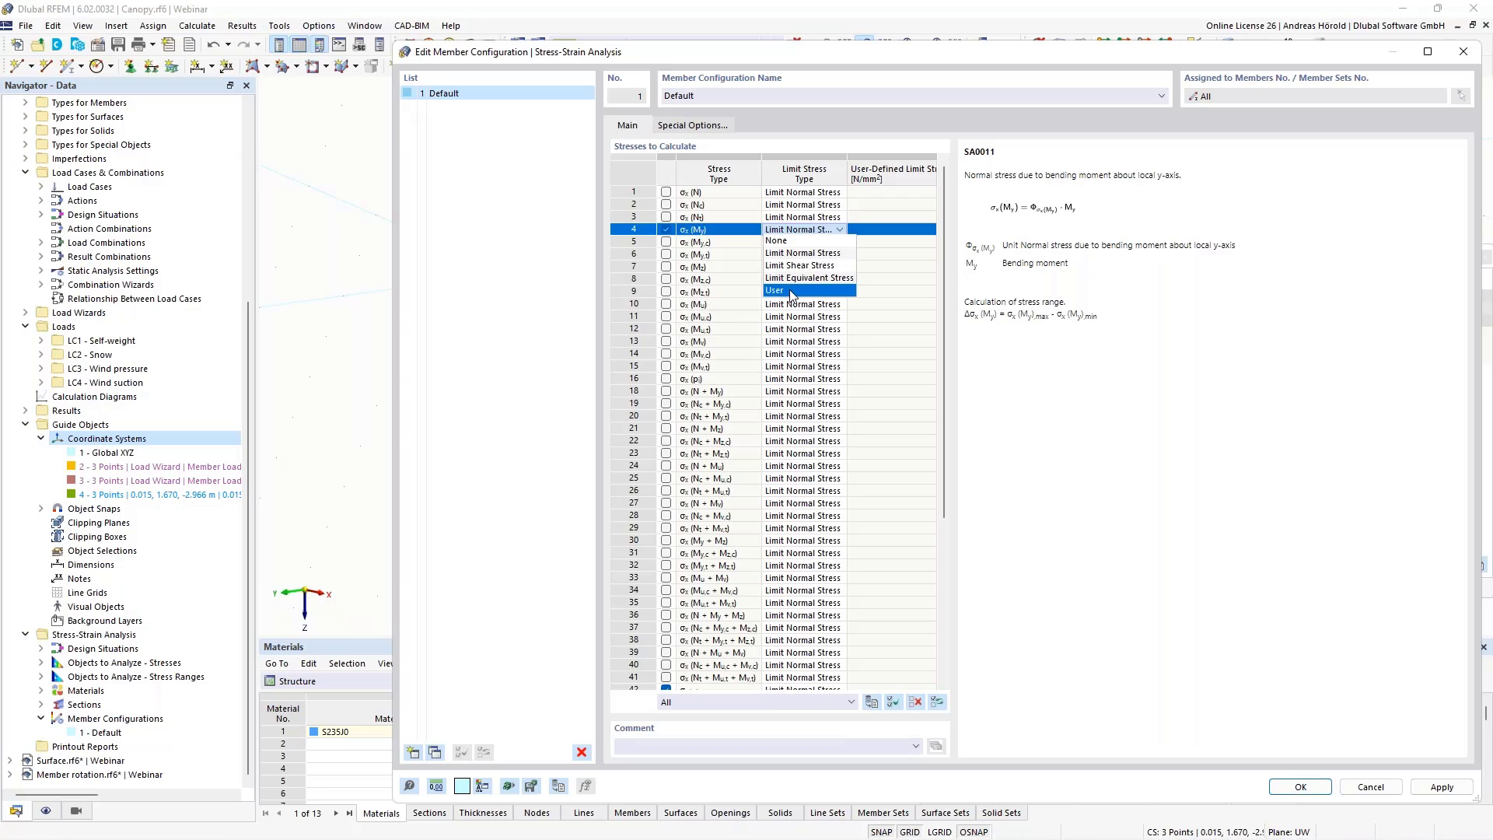
left_click(792, 290)
left_click(866, 230)
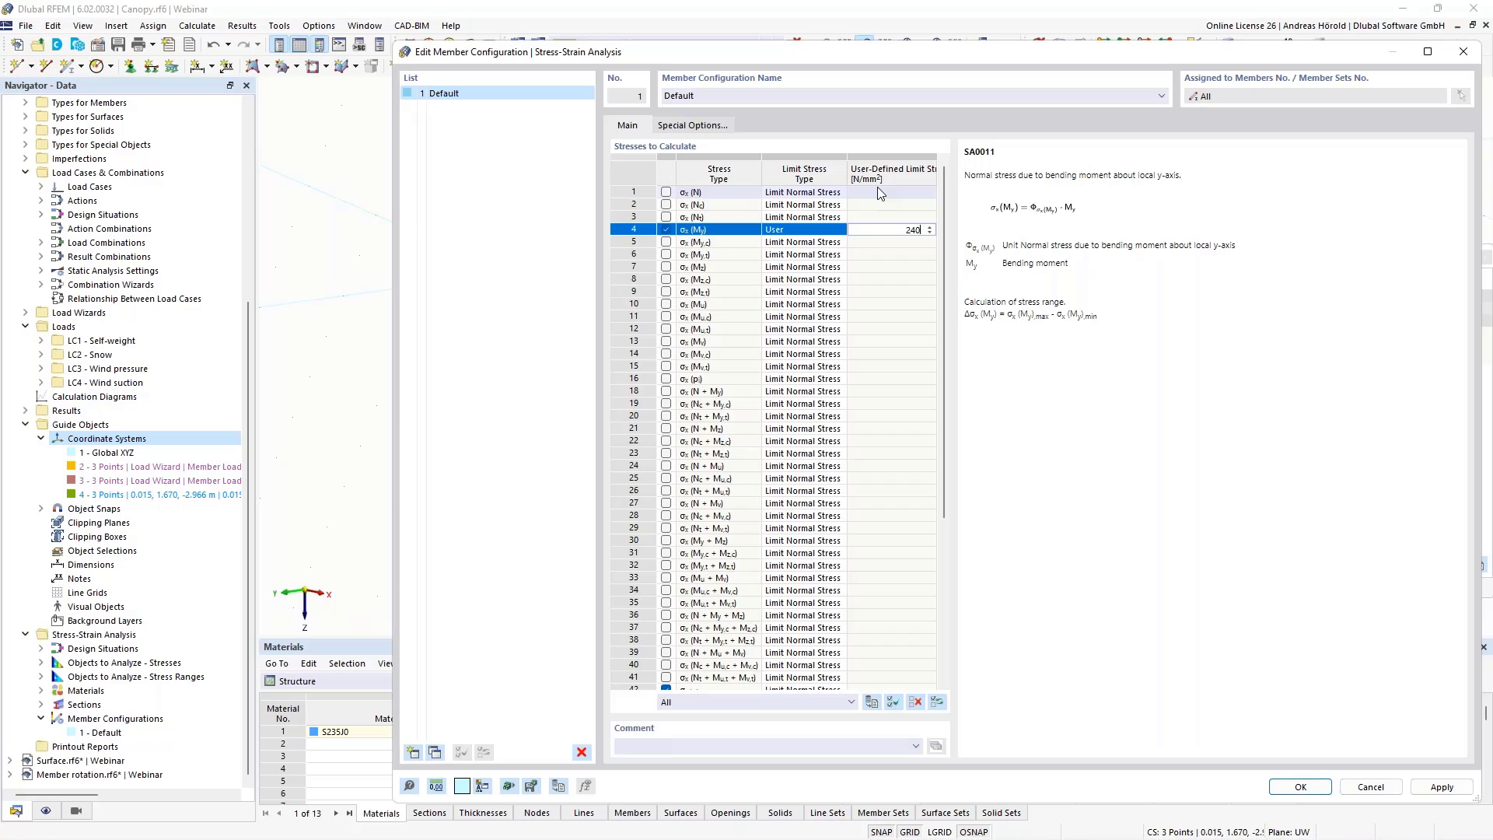
left_click(1301, 788)
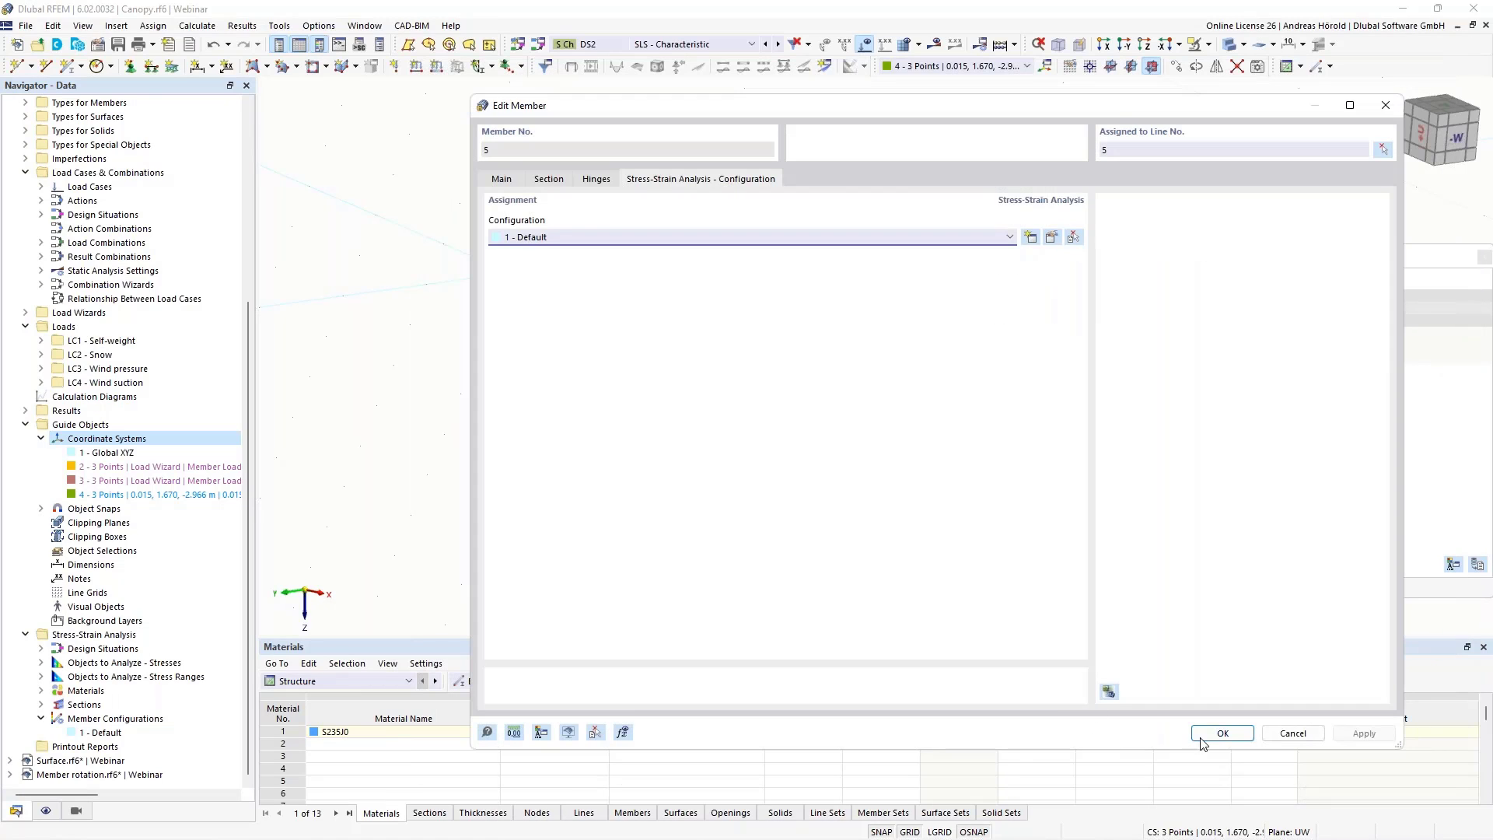
left_click(1224, 733)
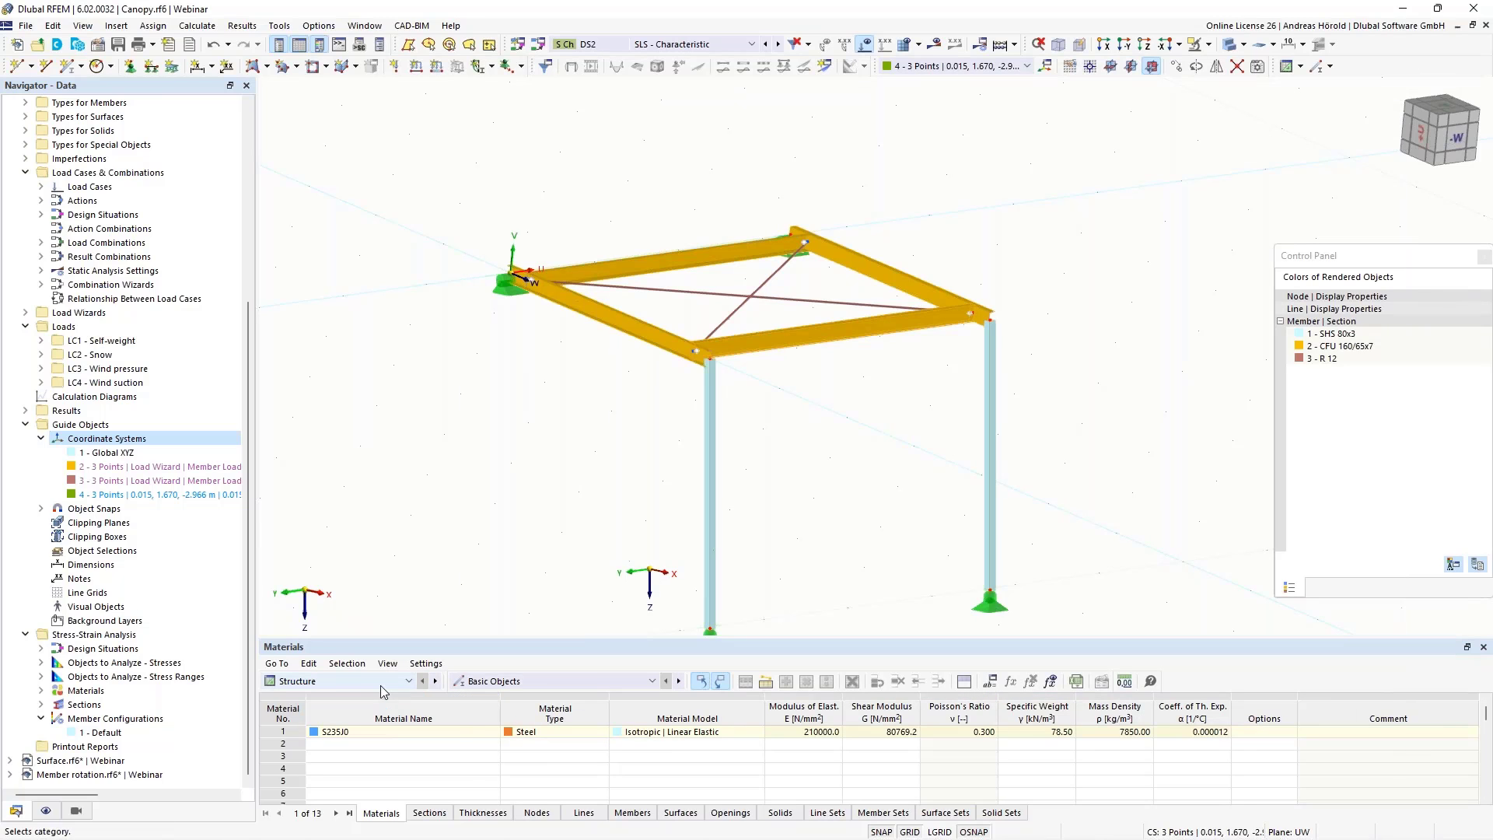
Show the Stress-Strain Analysis design situations in the table and run the calculation to get the member stress results
left_click(340, 682)
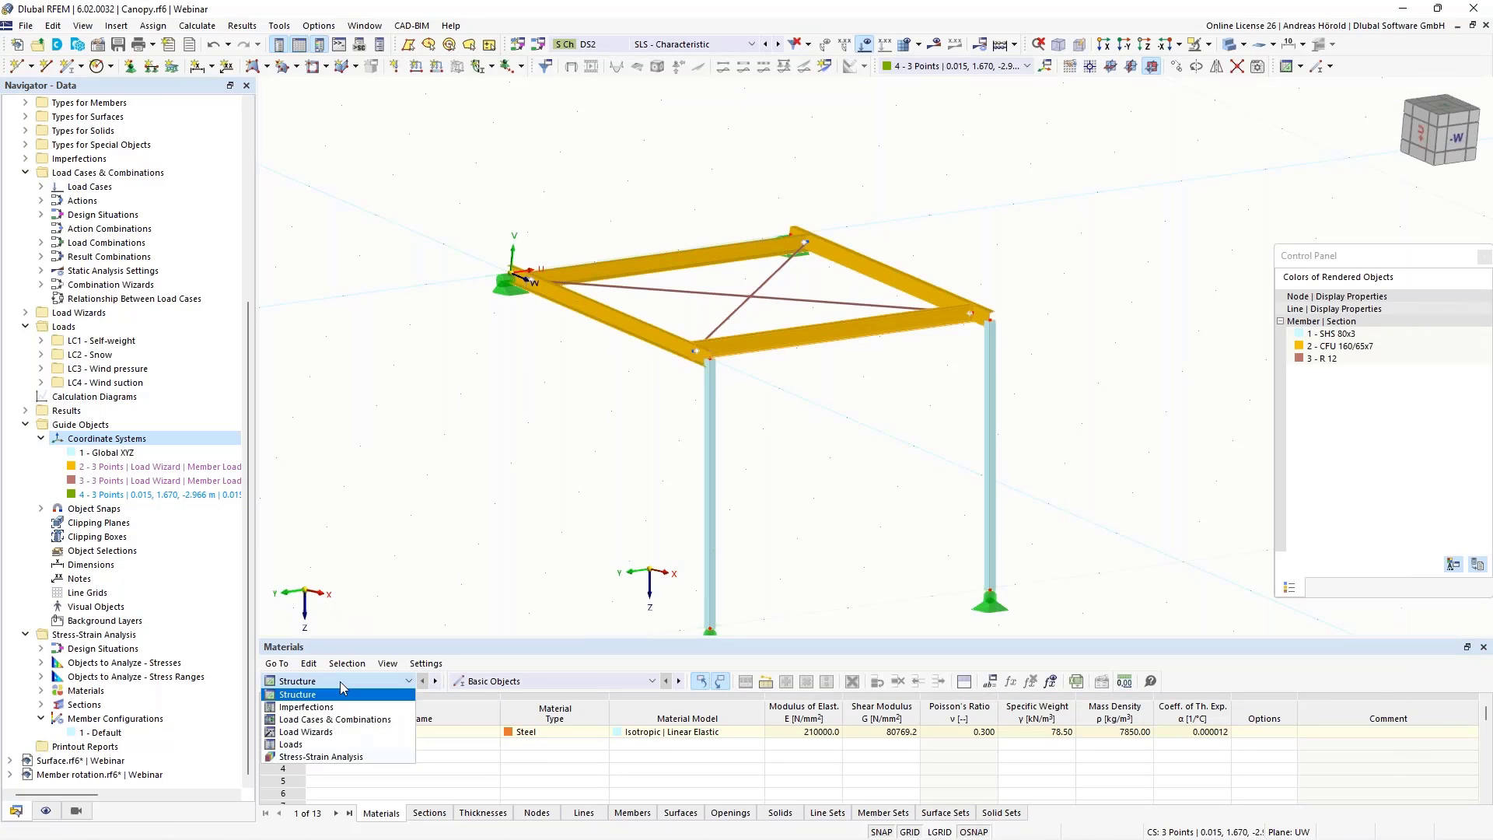
left_click(354, 756)
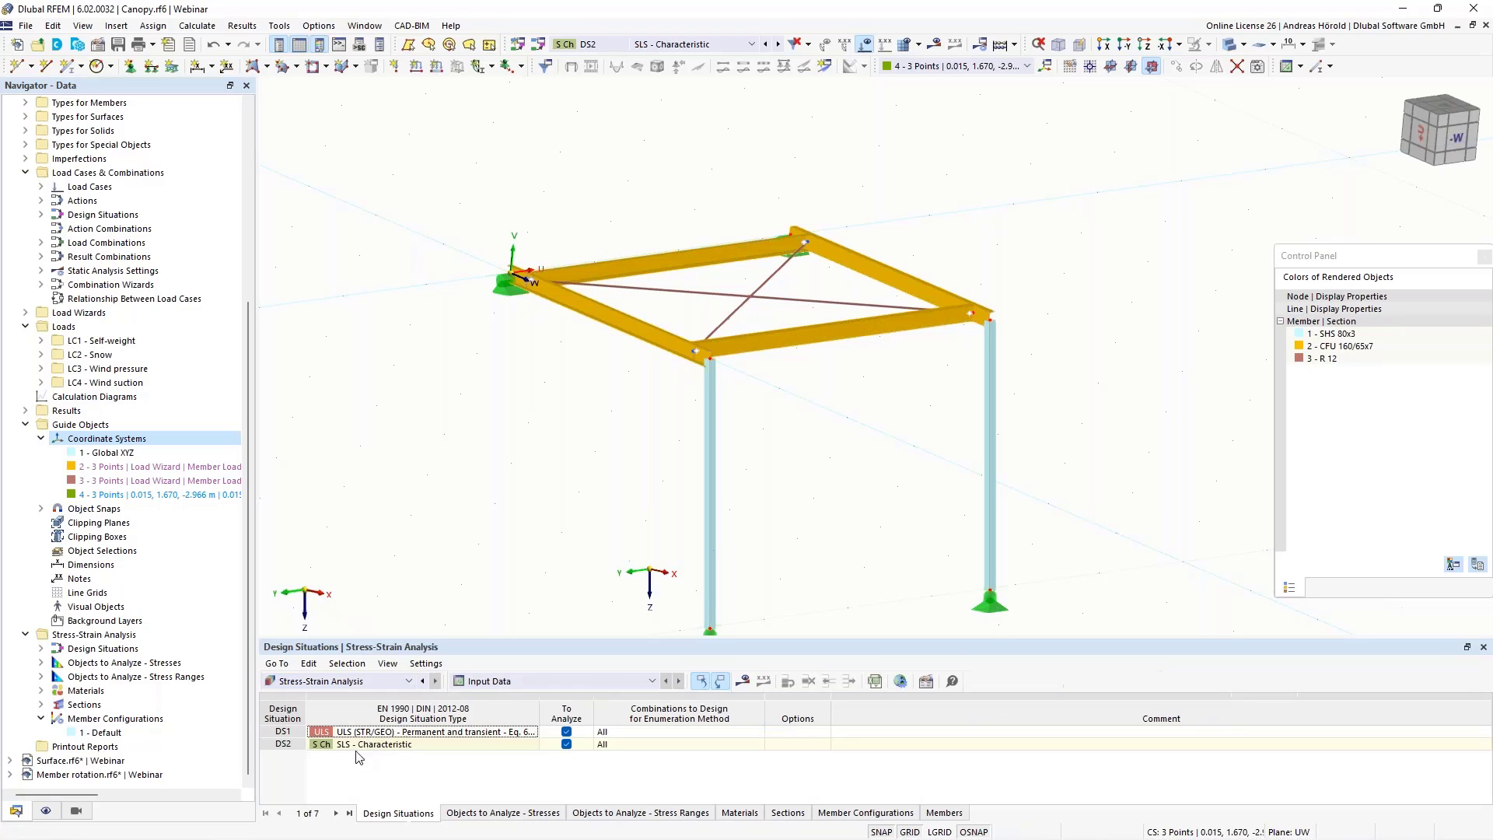
left_click(744, 682)
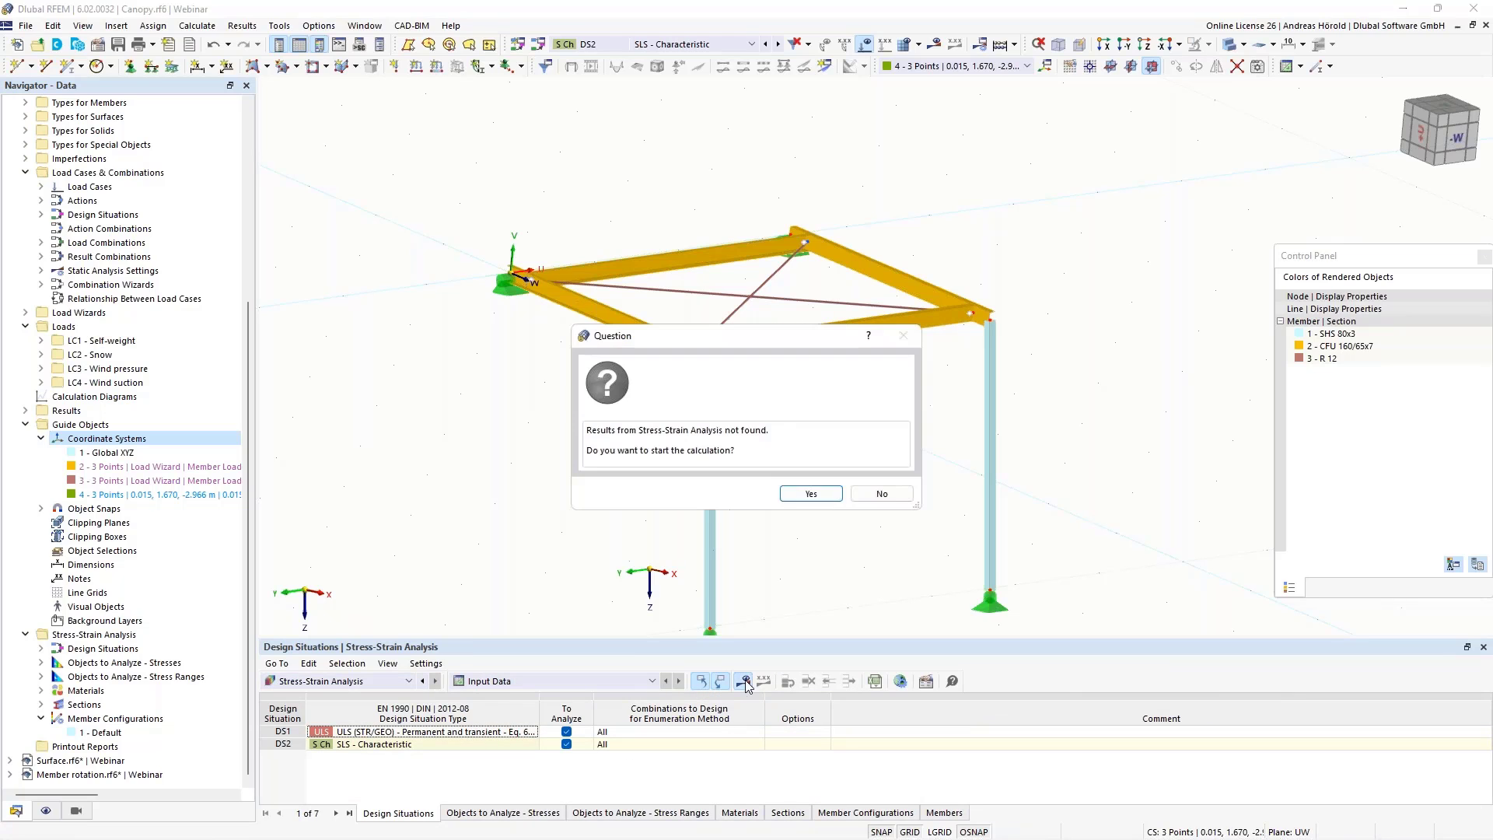
left_click(801, 496)
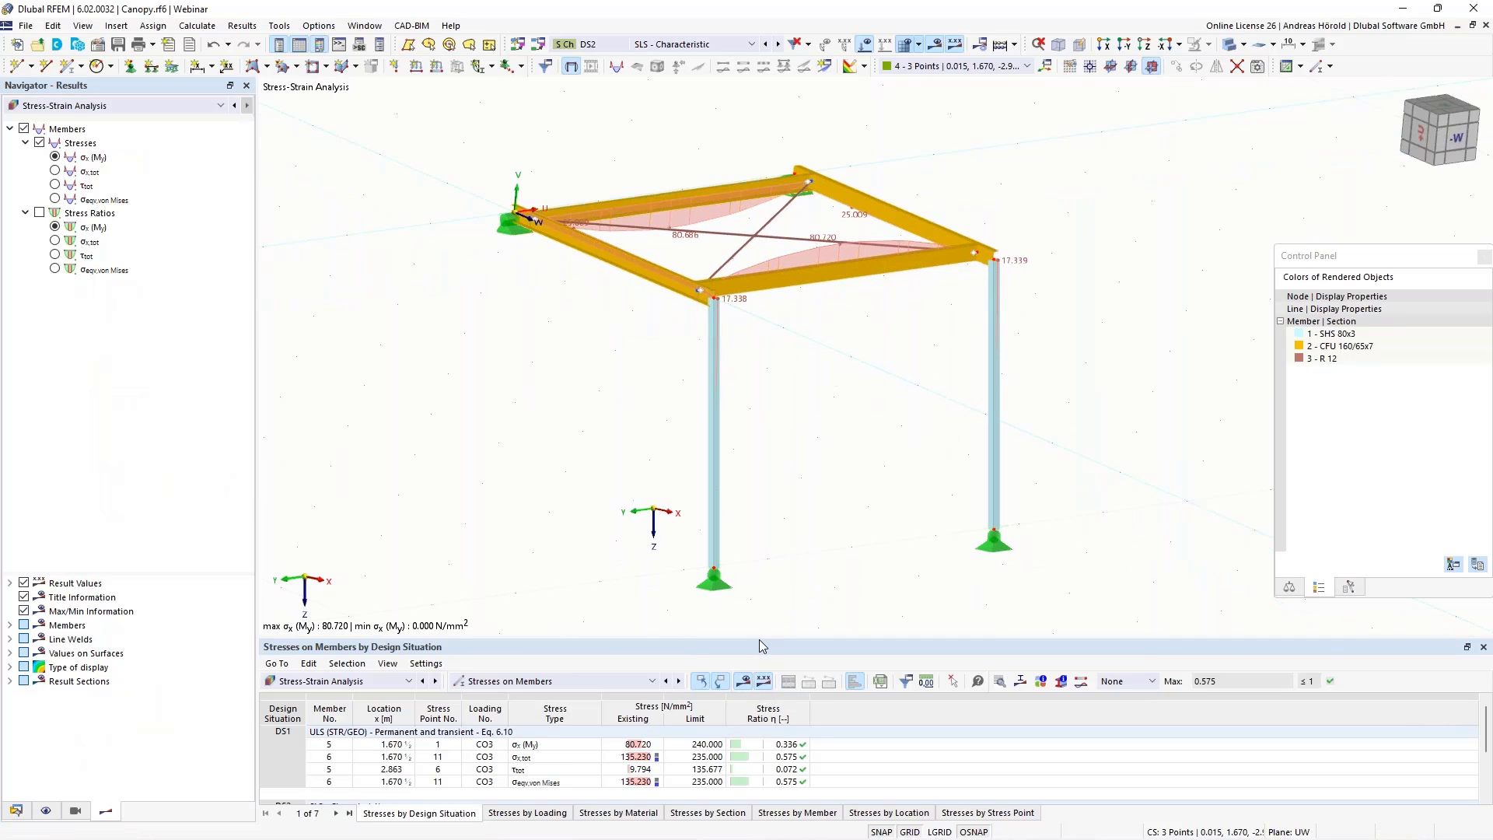
Examine the limit stresses of σx,tot and τtot for the ULS design situation in the enlarged member stress table
left_click_drag(760, 644, 765, 506)
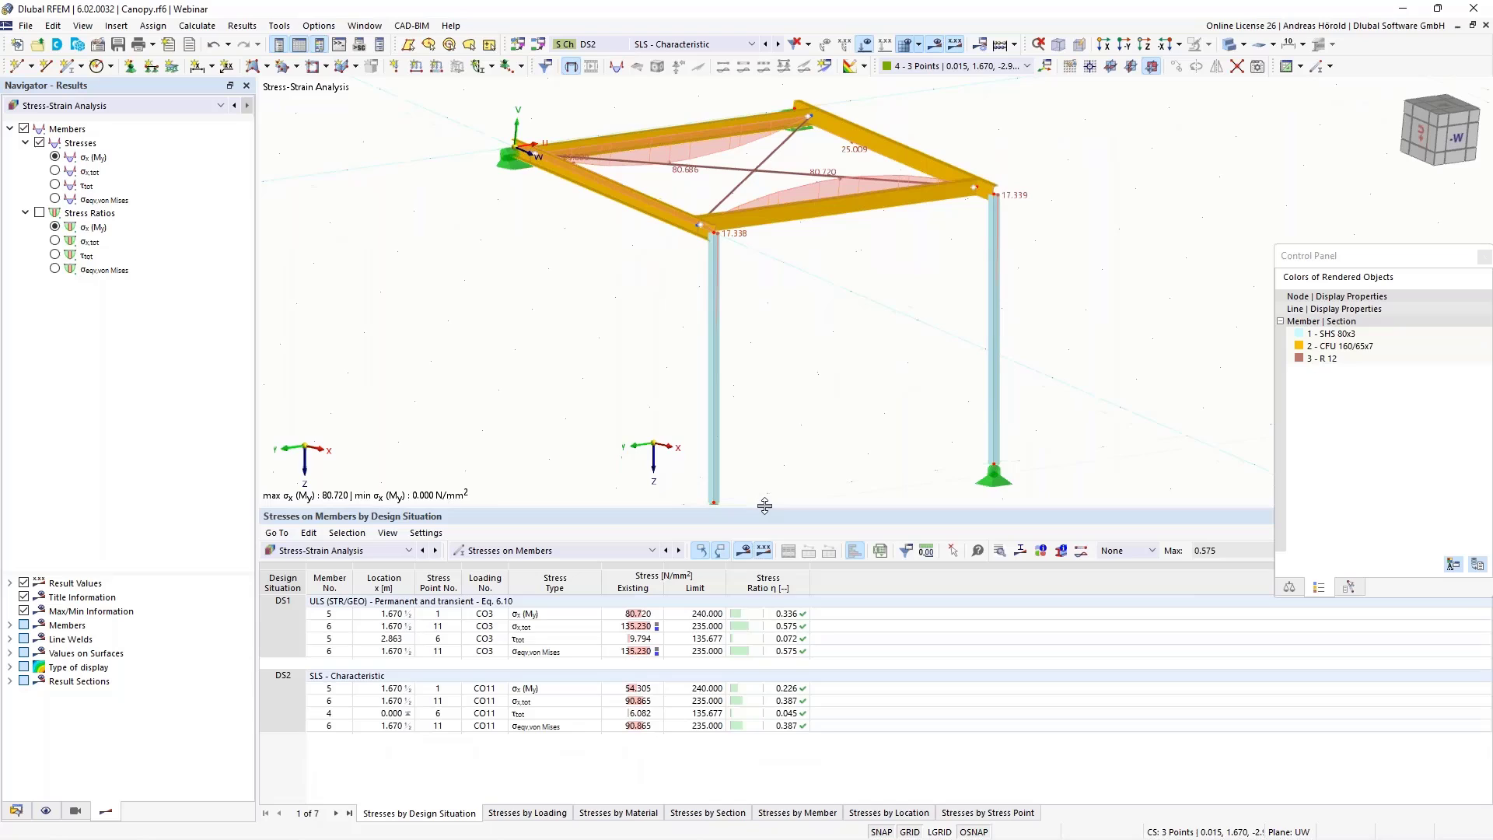
left_click(695, 614)
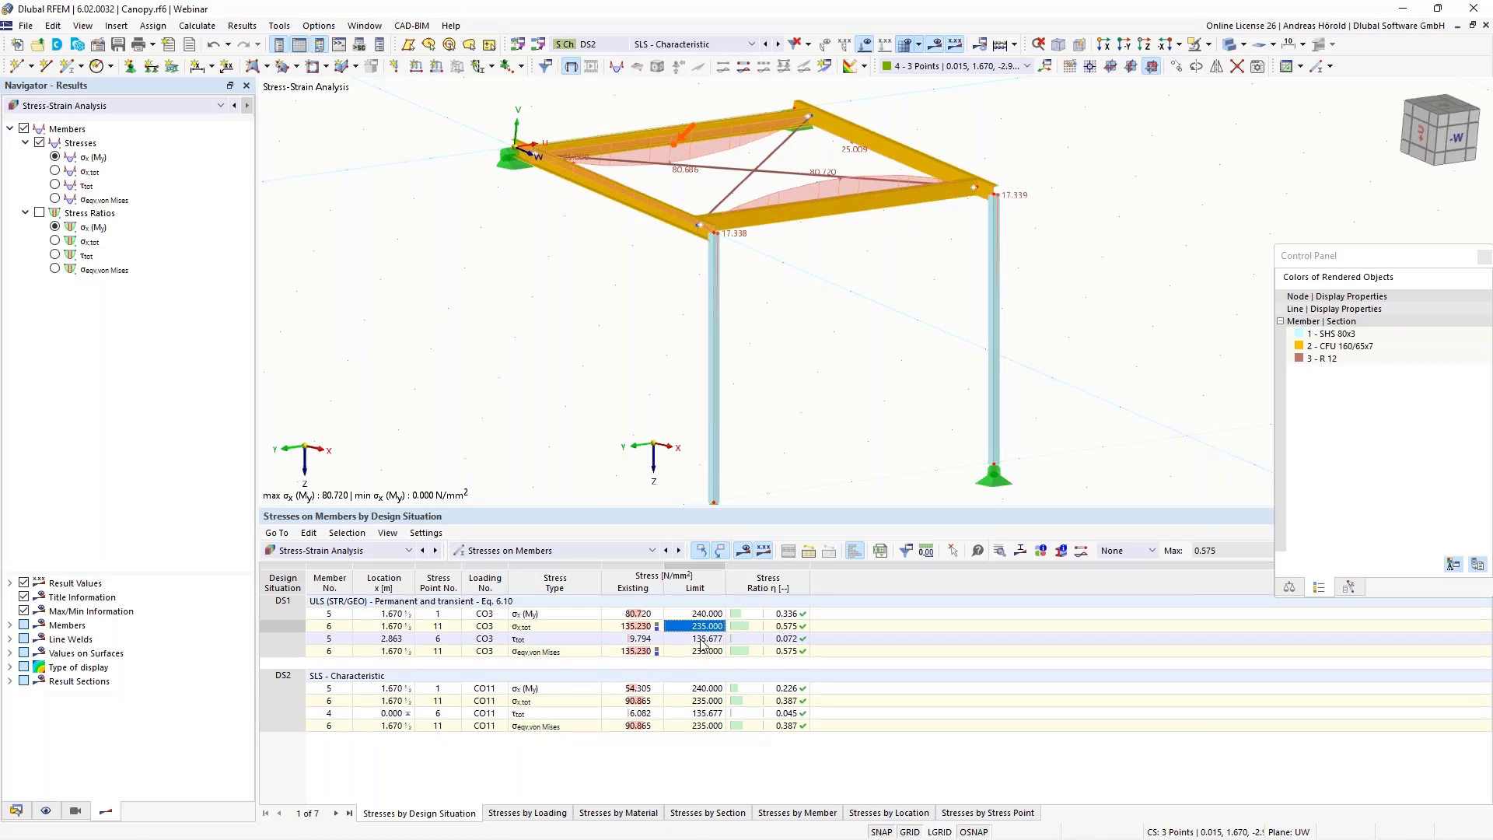
left_click(702, 639)
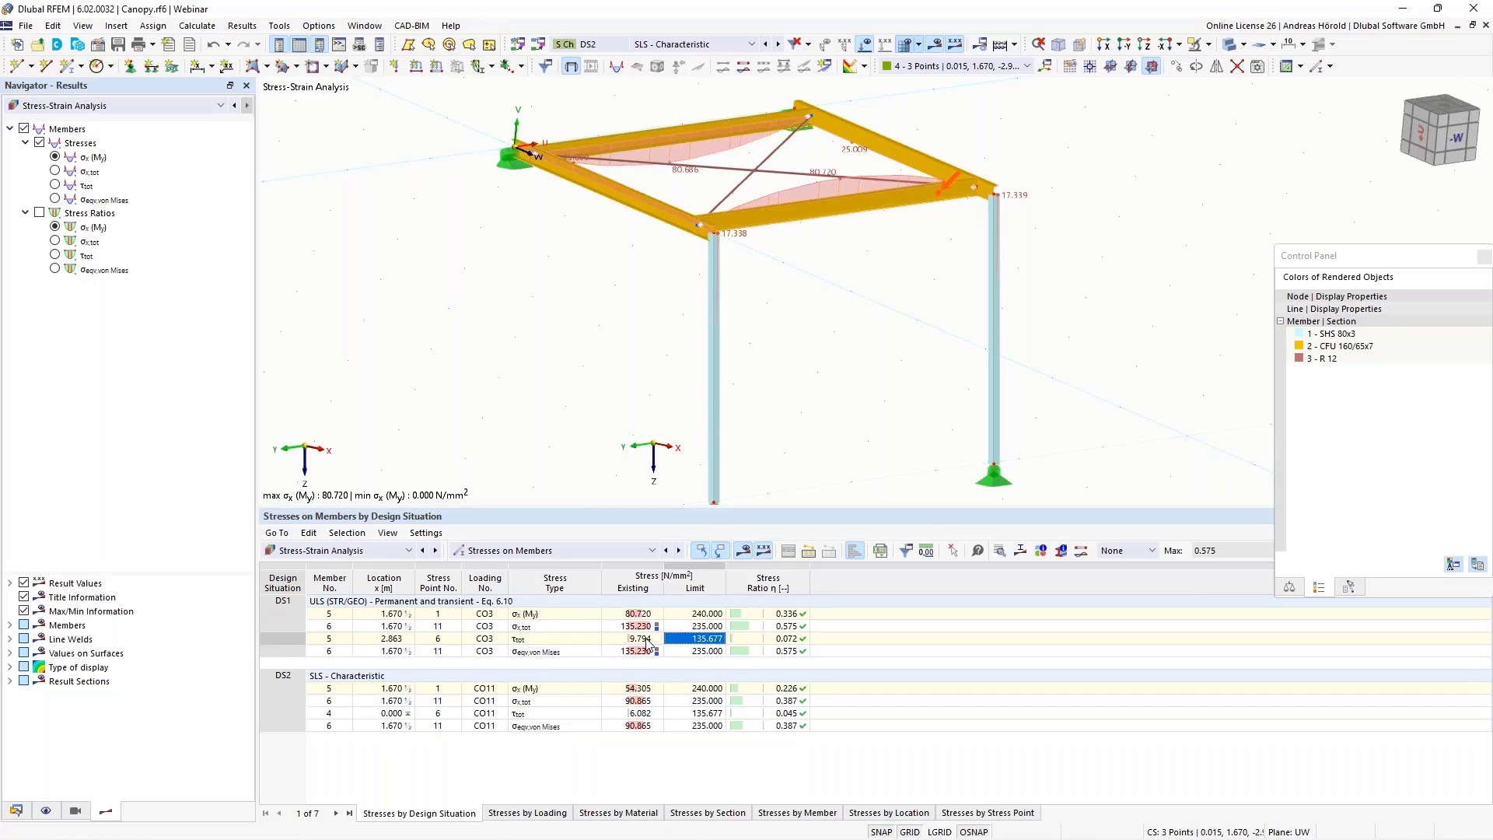
left_click_drag(680, 505, 681, 614)
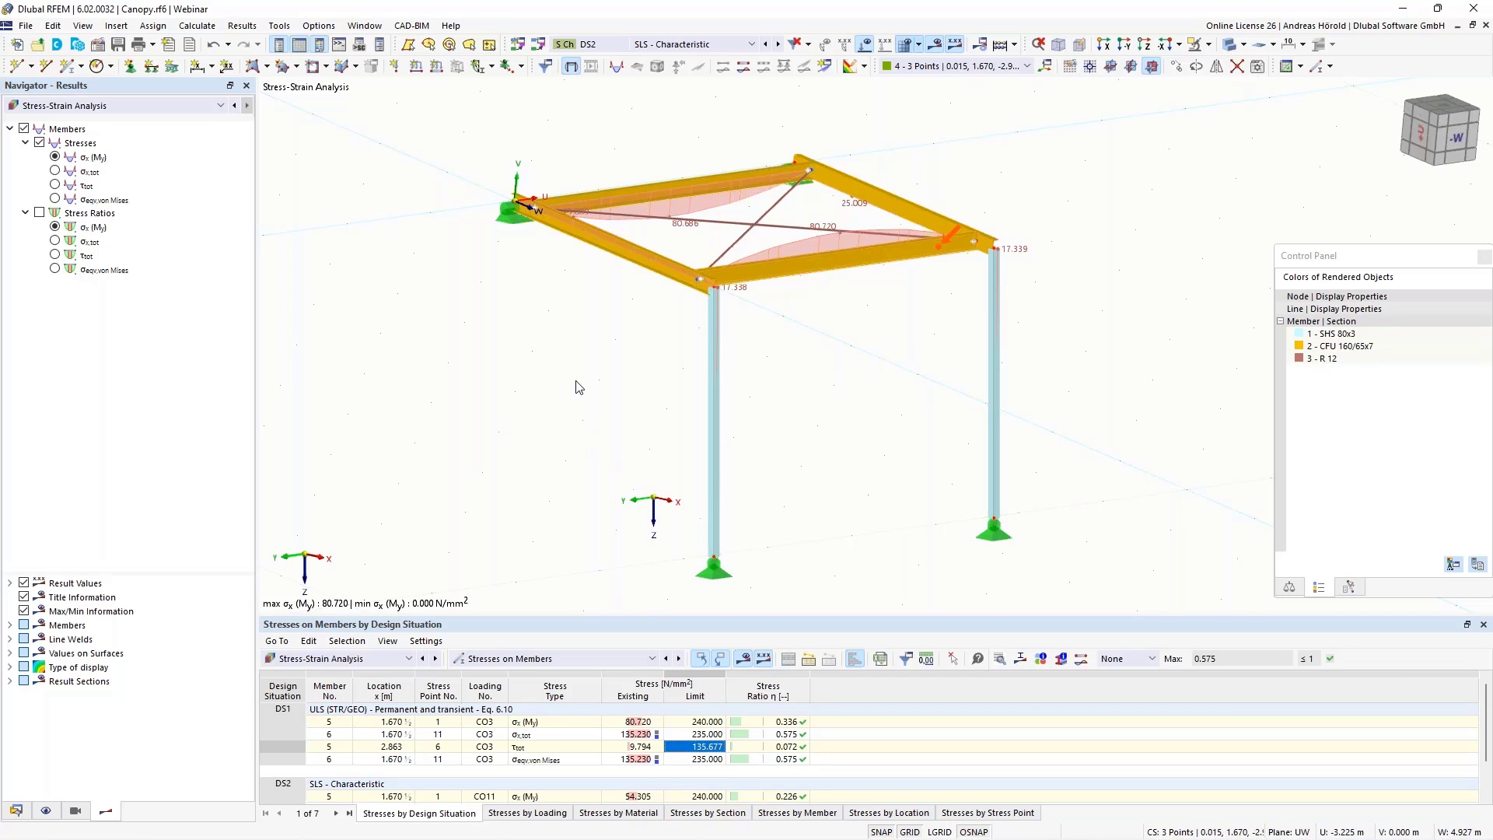
Delete the two nodal supports at the column-free ends of the canopy's sloping side beams
middle_click_drag(579, 386, 763, 430, "ctrl")
middle_click_drag(823, 587, 825, 619)
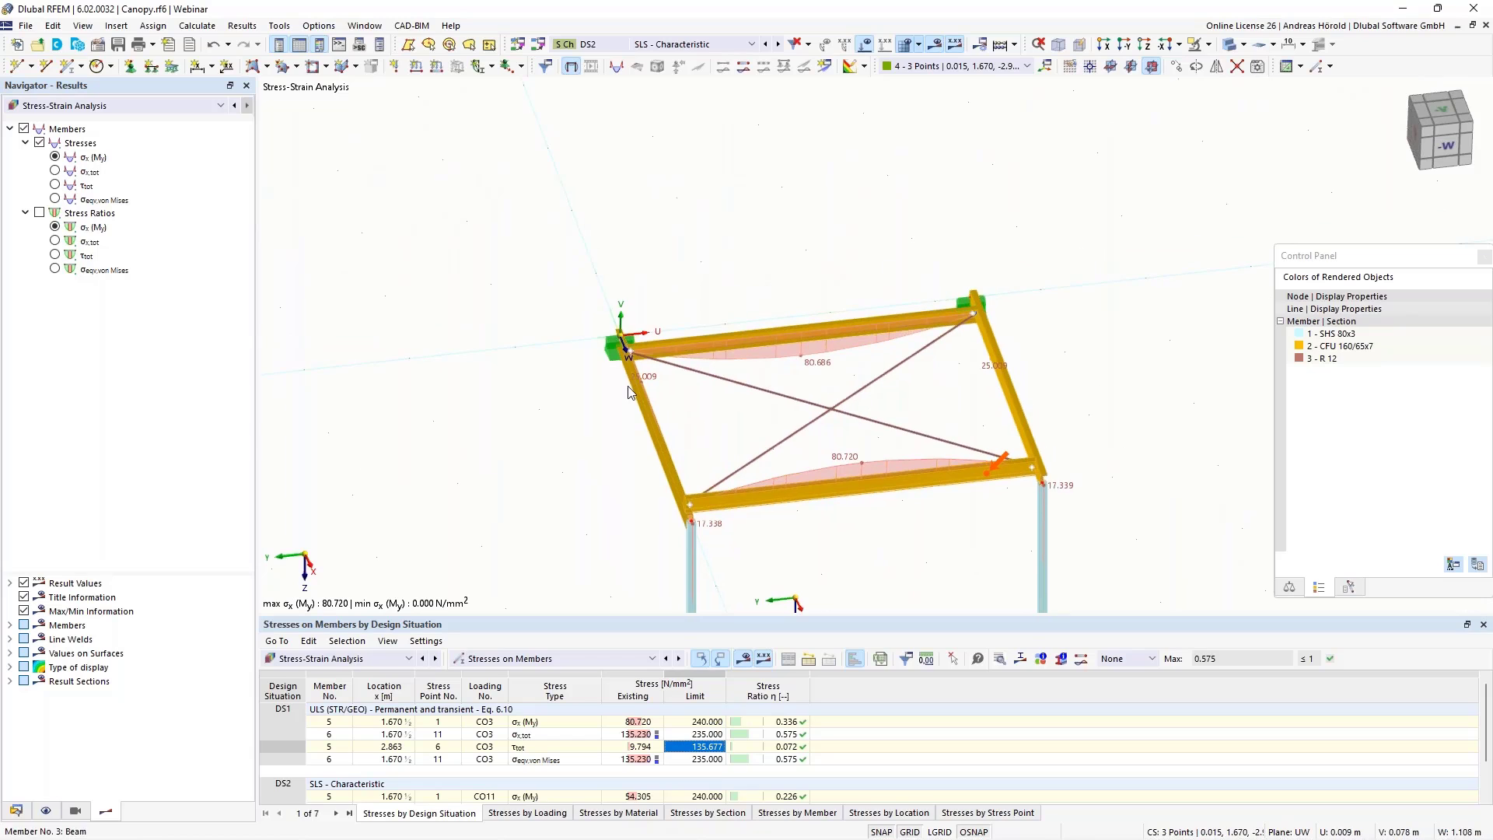
scroll(628, 385, "up", 5)
scroll(558, 340, "down", 4)
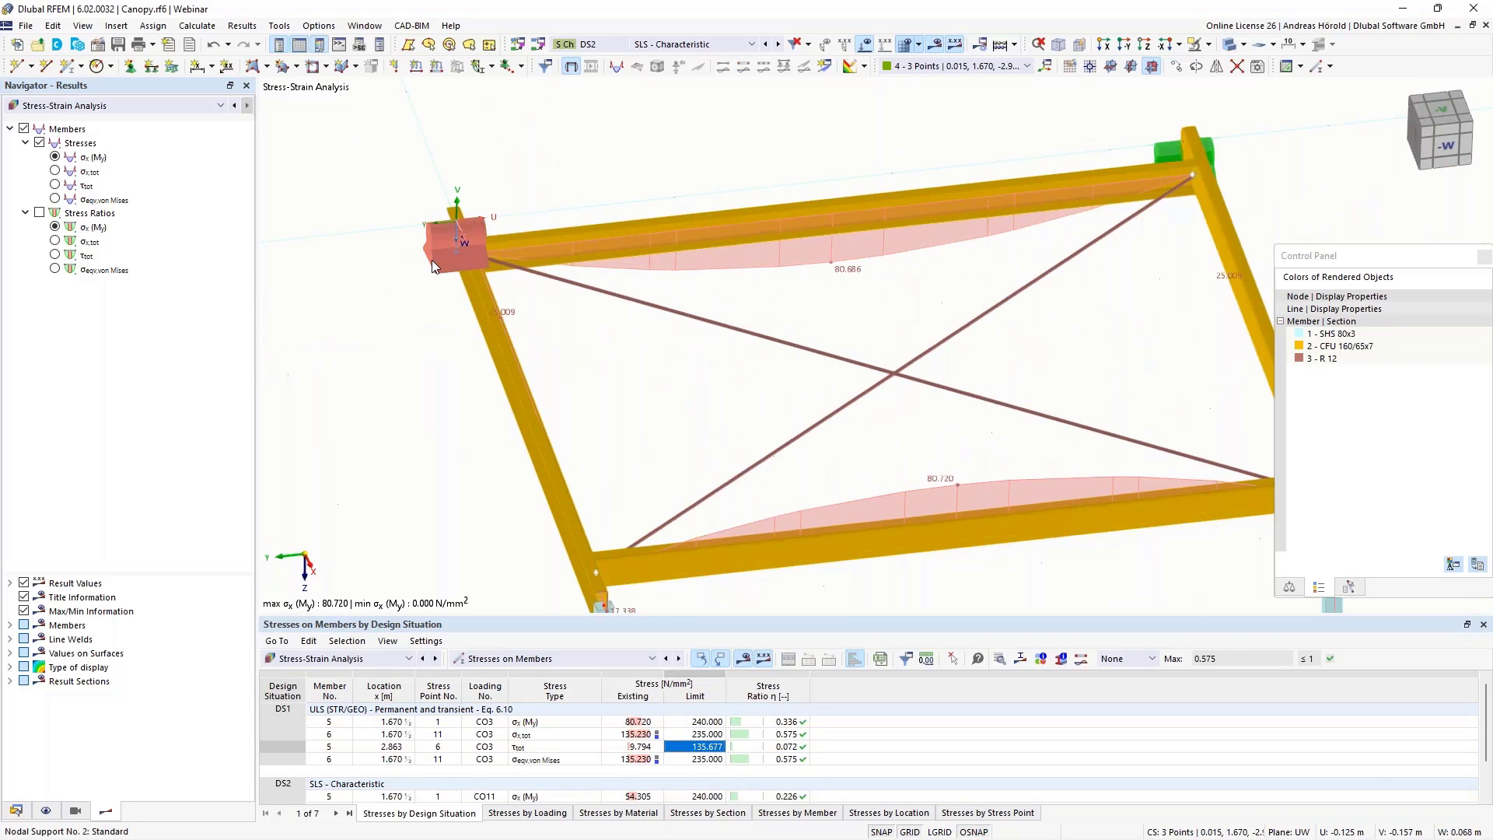
left_click(431, 261)
key("Delete")
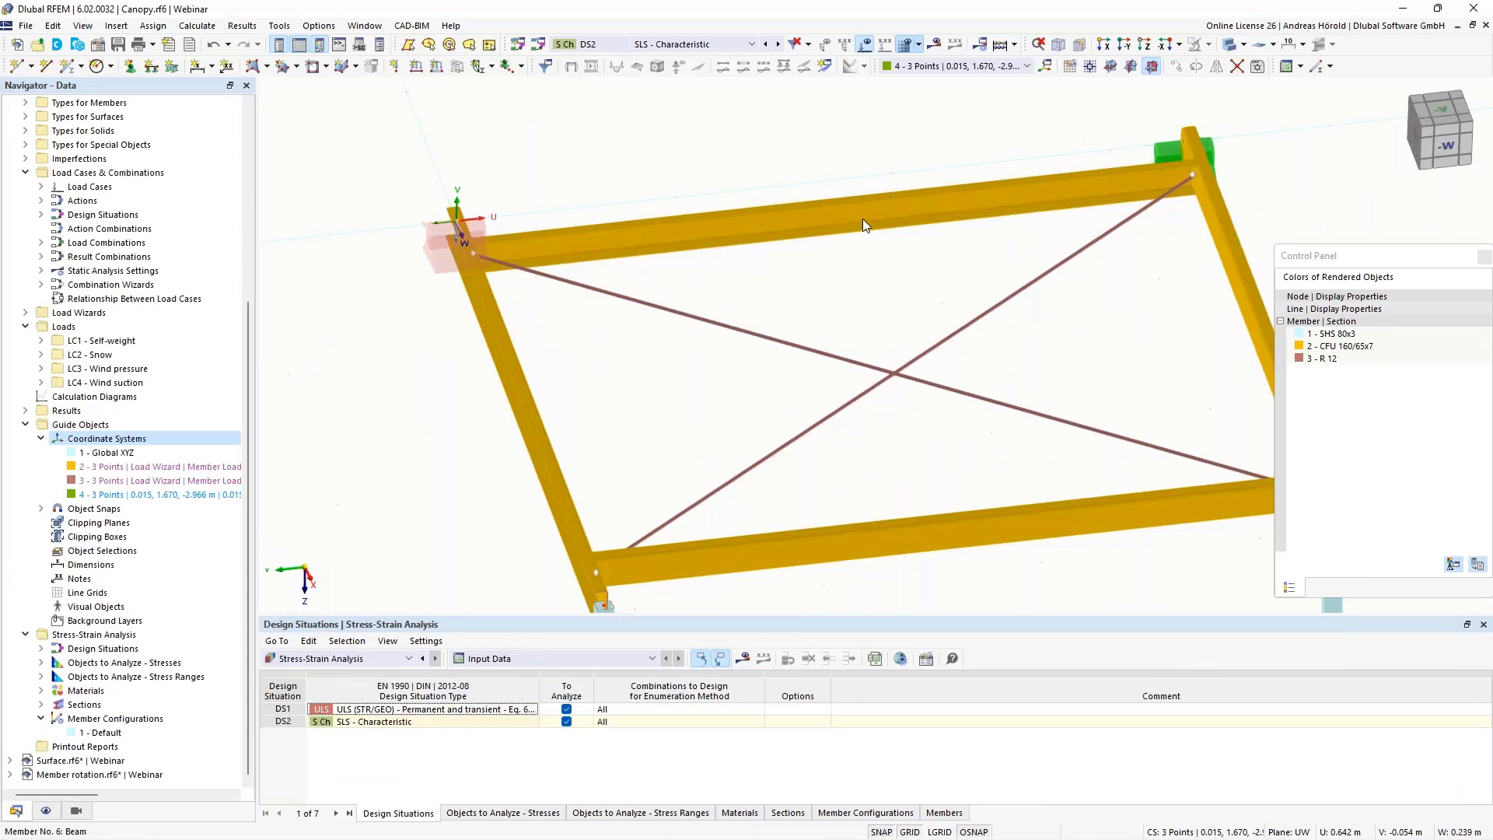
left_click(1168, 147)
key("Delete")
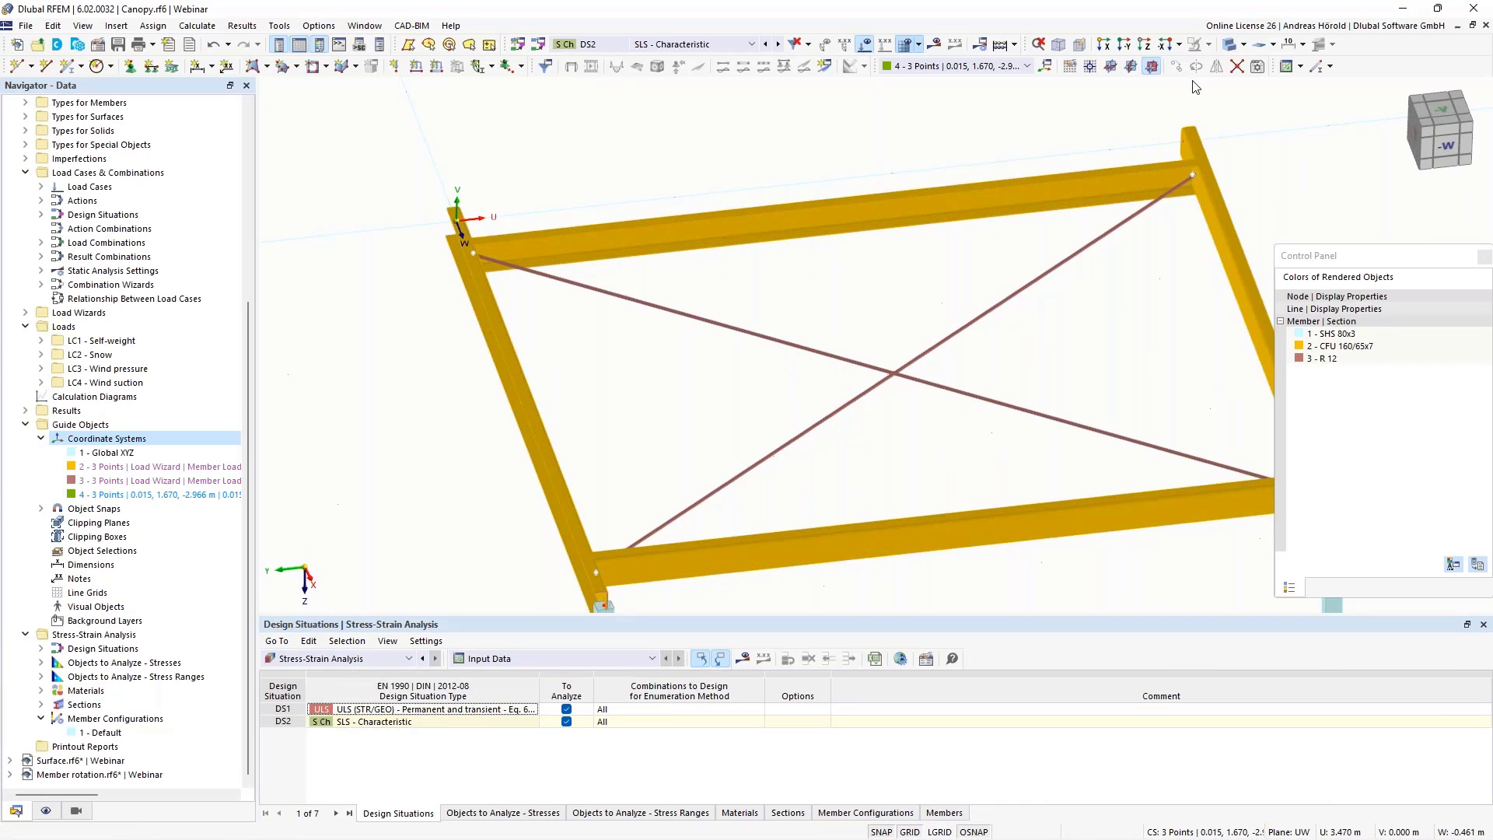
Display the canopy as a wireframe model, looking down on the roof's column-free side
left_click(1146, 46)
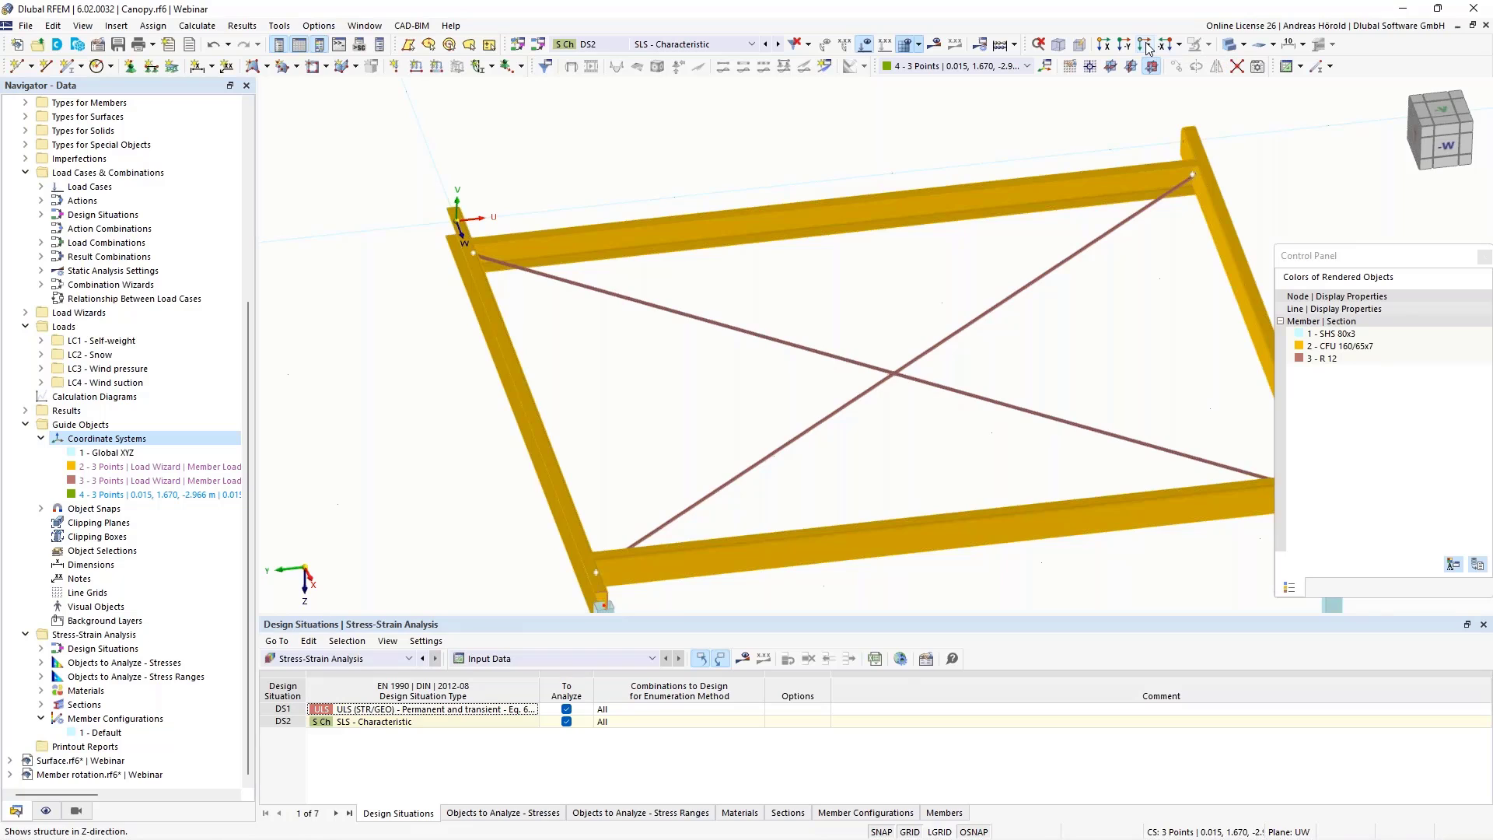
scroll(709, 246, "up", 2)
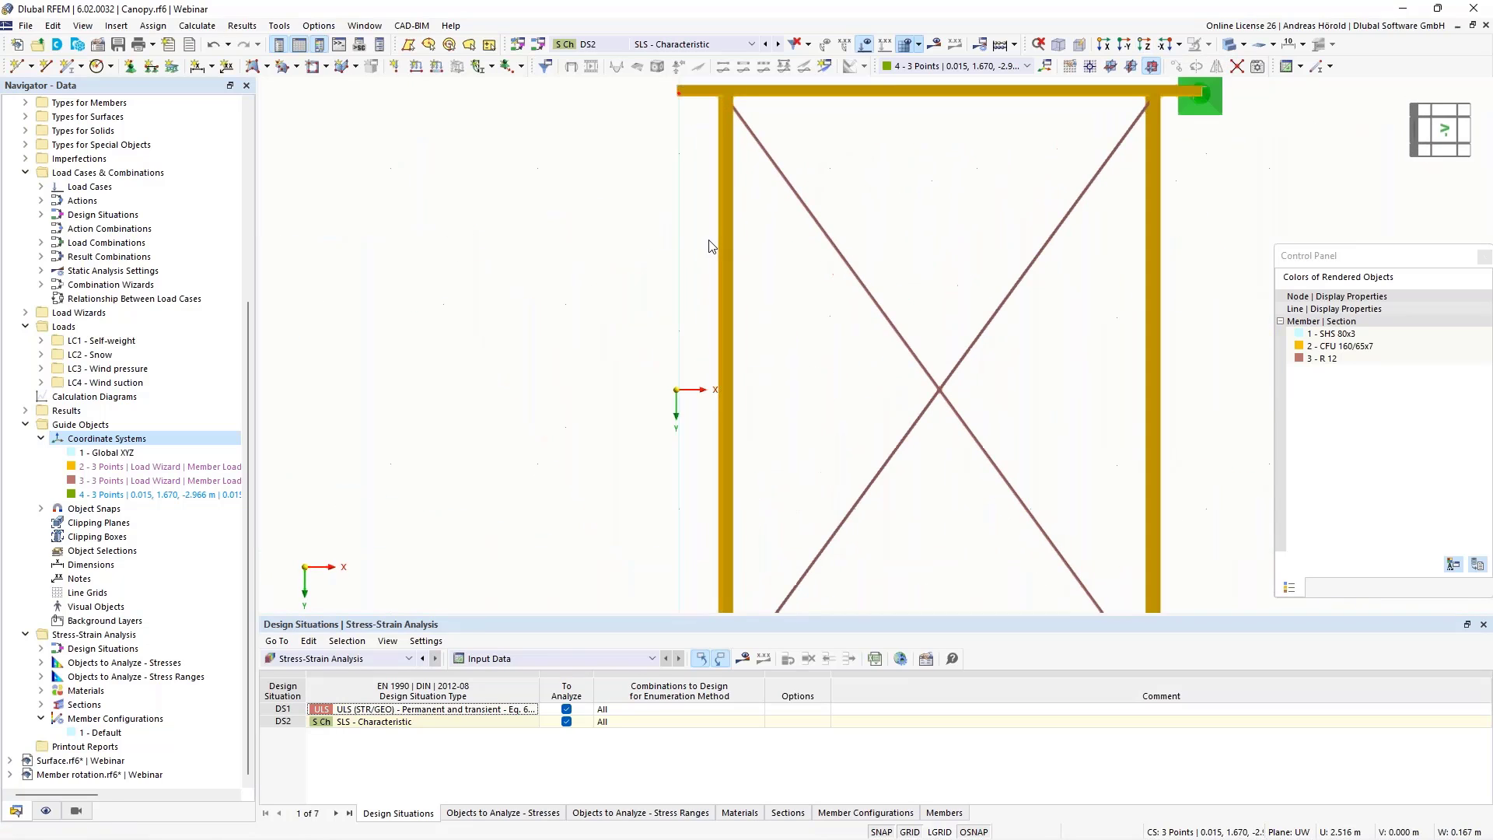
scroll(708, 244, "down", 2)
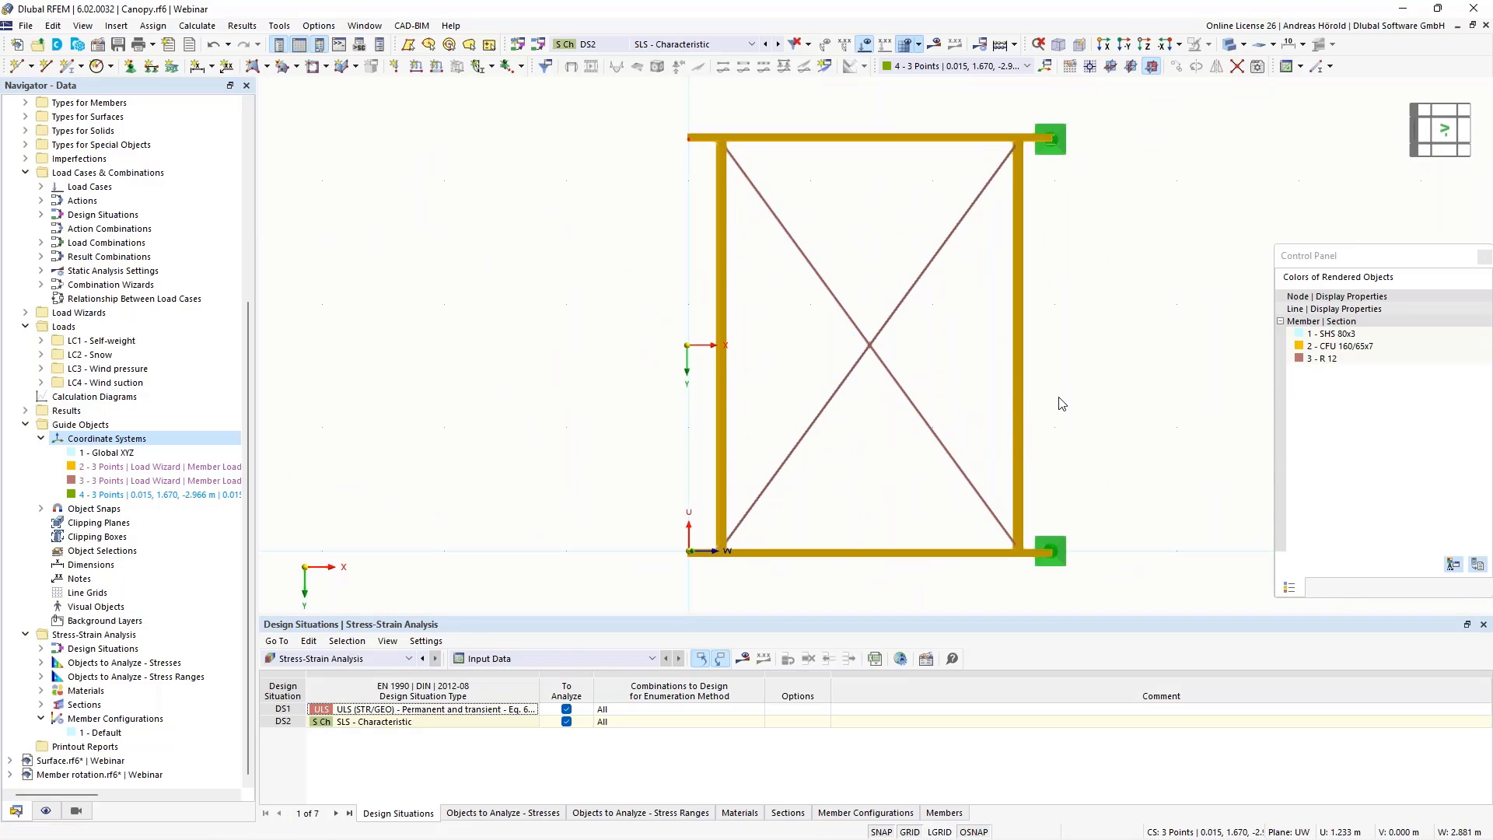
middle_click_drag(1088, 392, 809, 416, "ctrl")
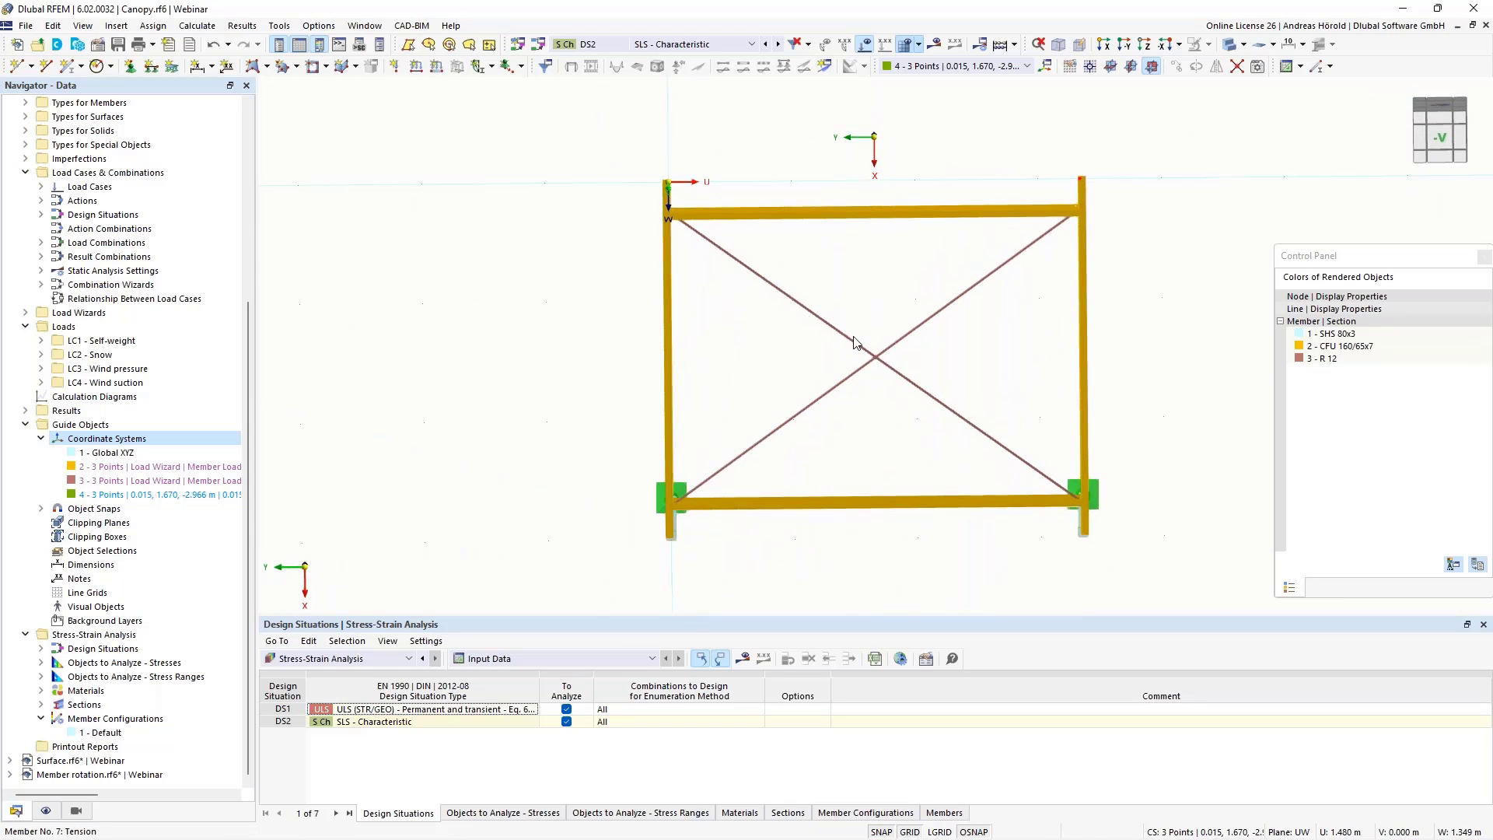
scroll(833, 264, "up", 2)
middle_click_drag(833, 264, 826, 341)
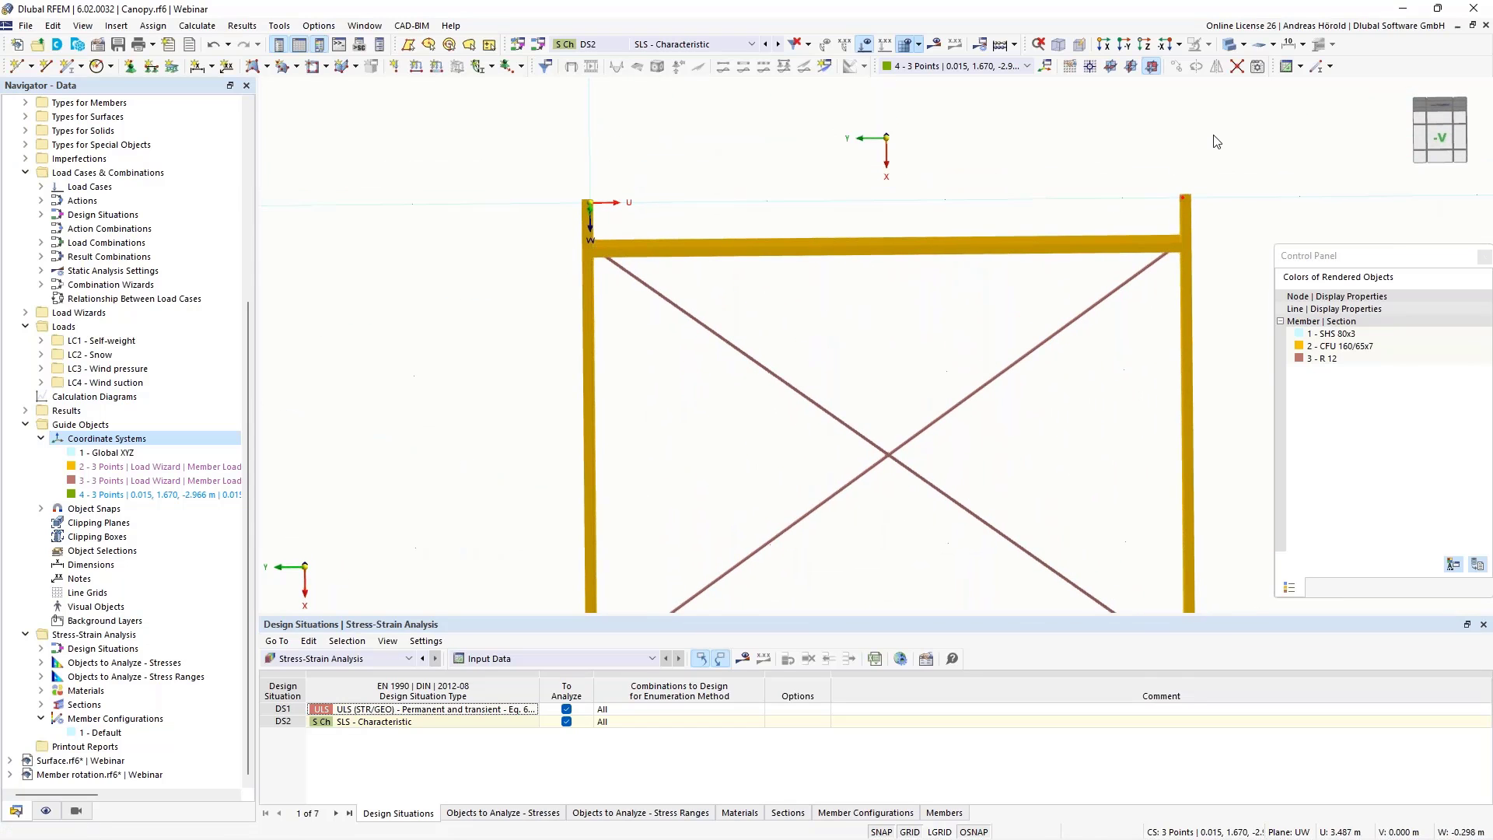
left_click(1249, 48)
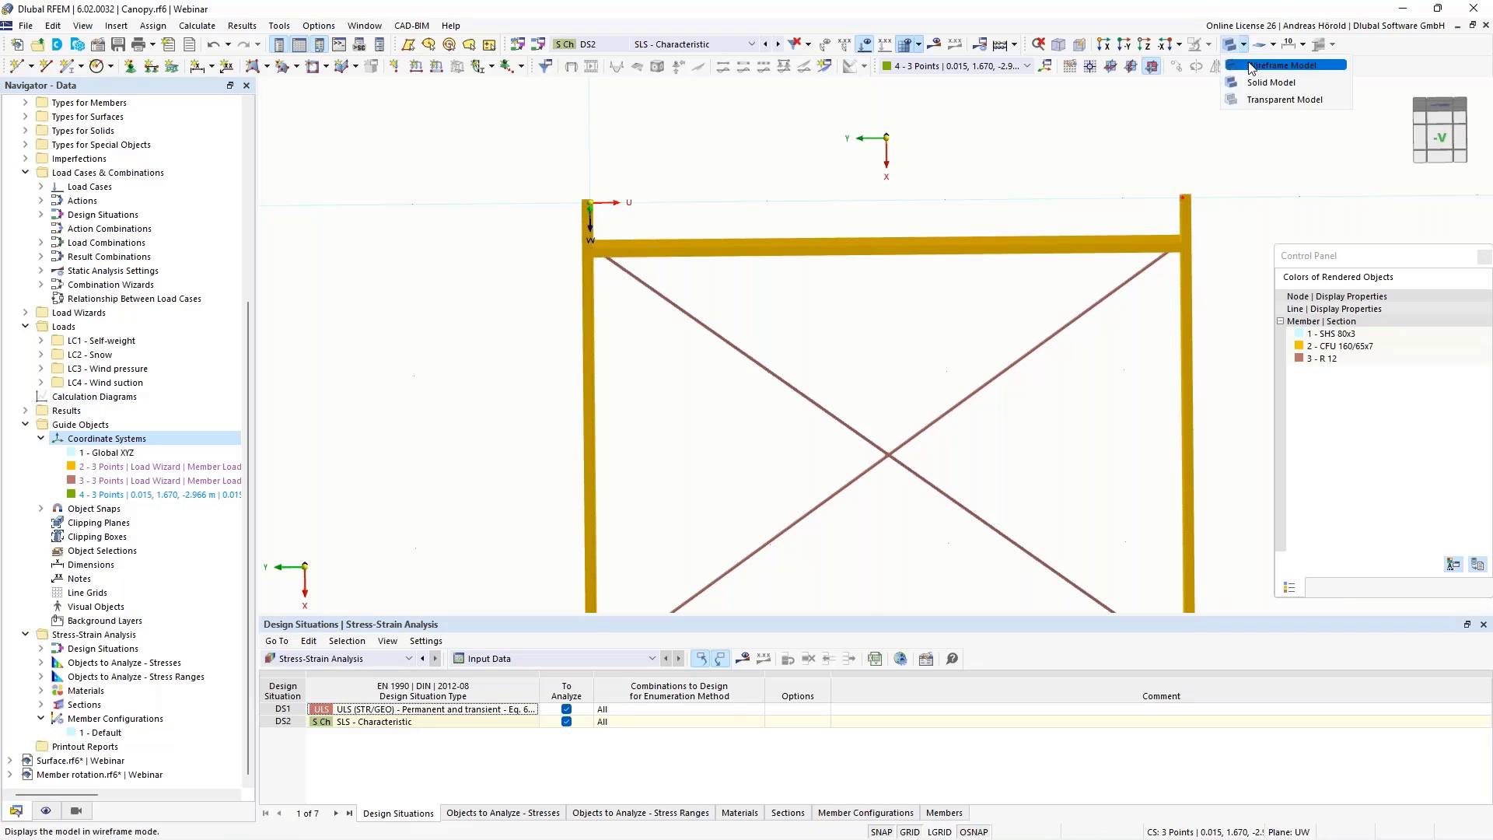
left_click(1254, 72)
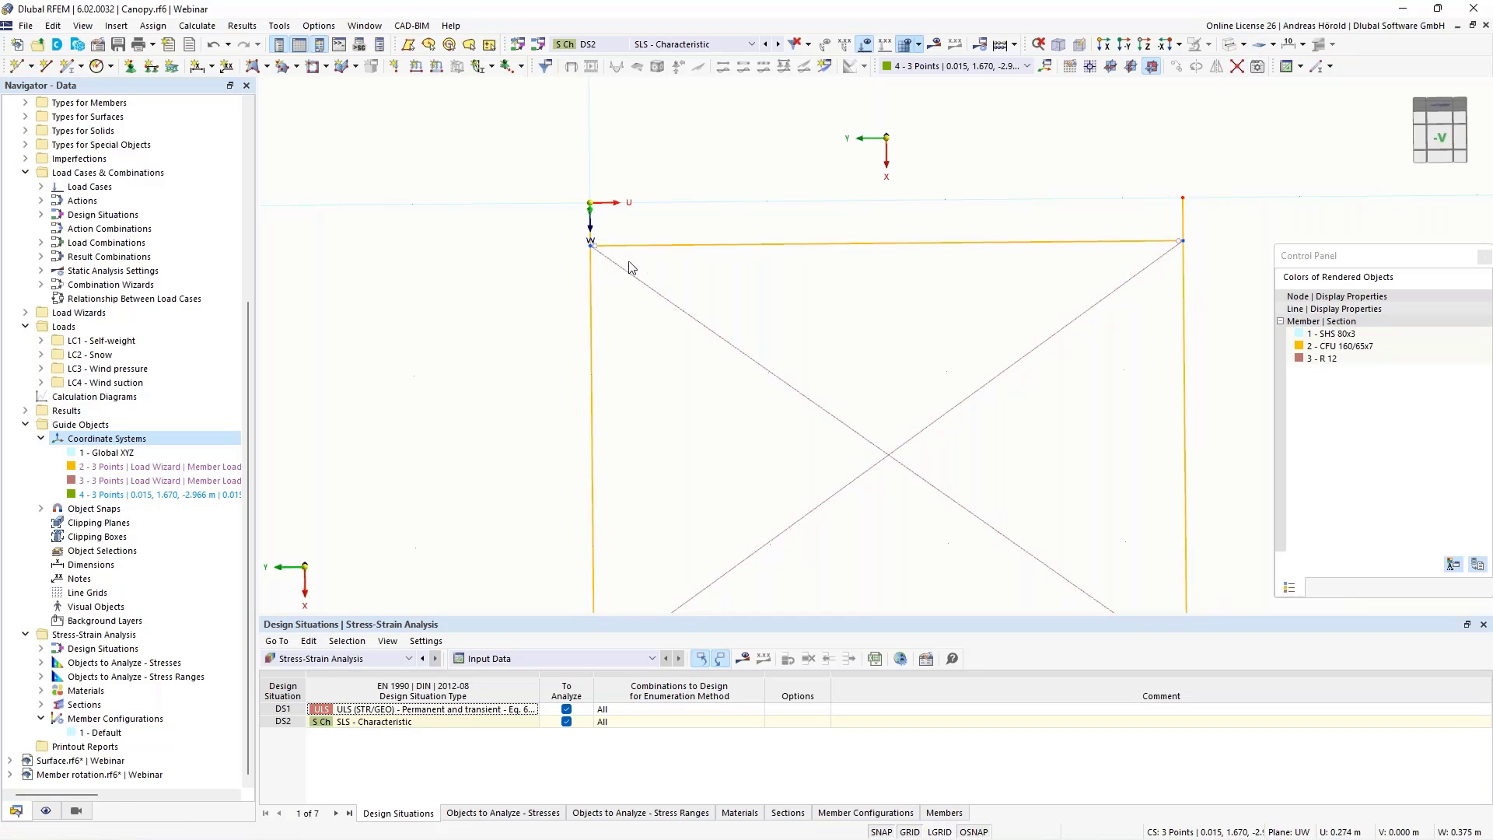
Move the rear cross beam's ends and the adjoining diagonal ends onto the column-free end nodes of the side beams
left_click_drag(592, 244, 591, 203)
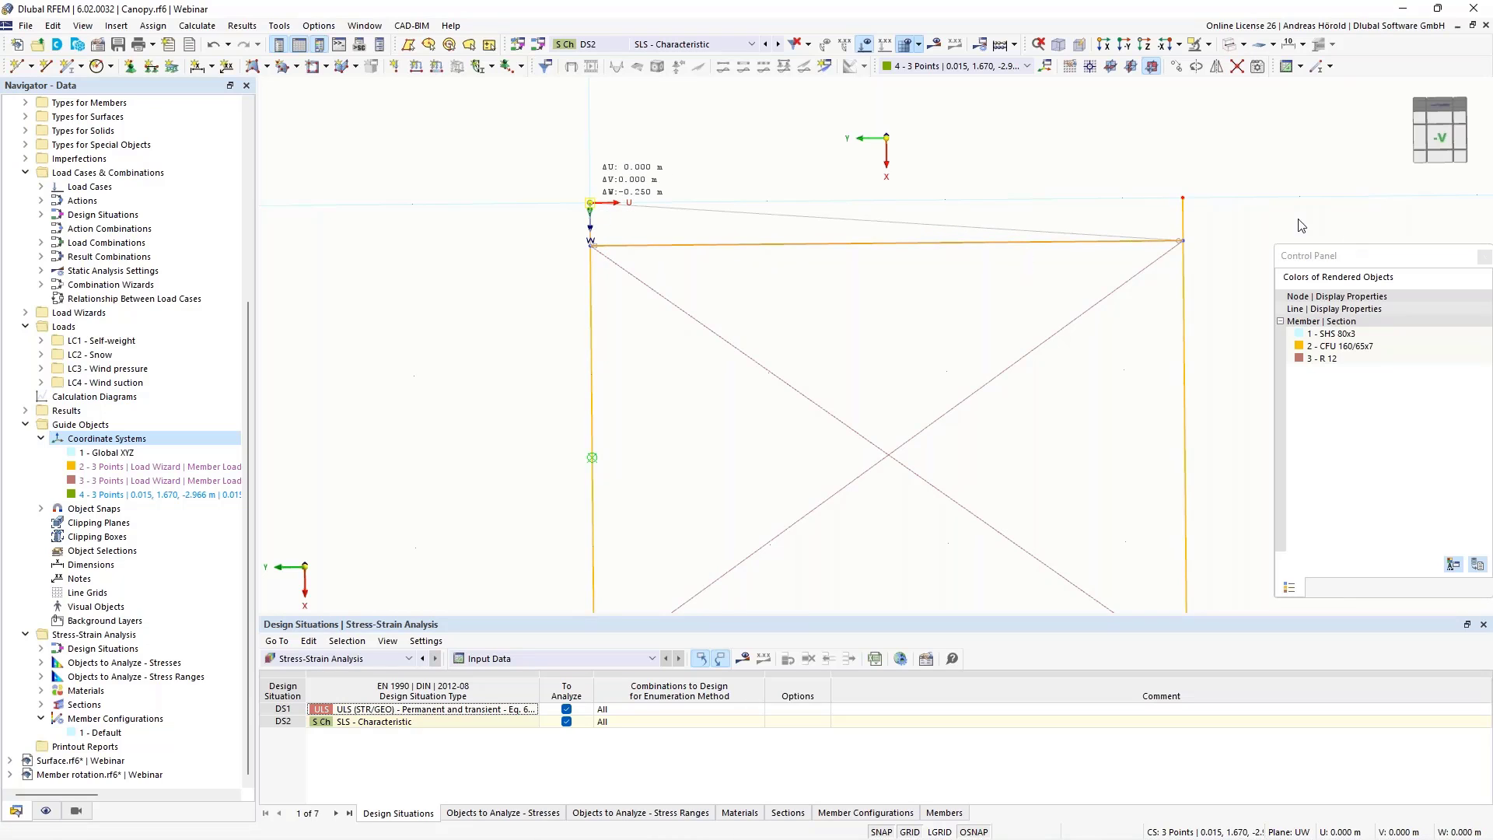
left_click_drag(1171, 245, 1183, 198)
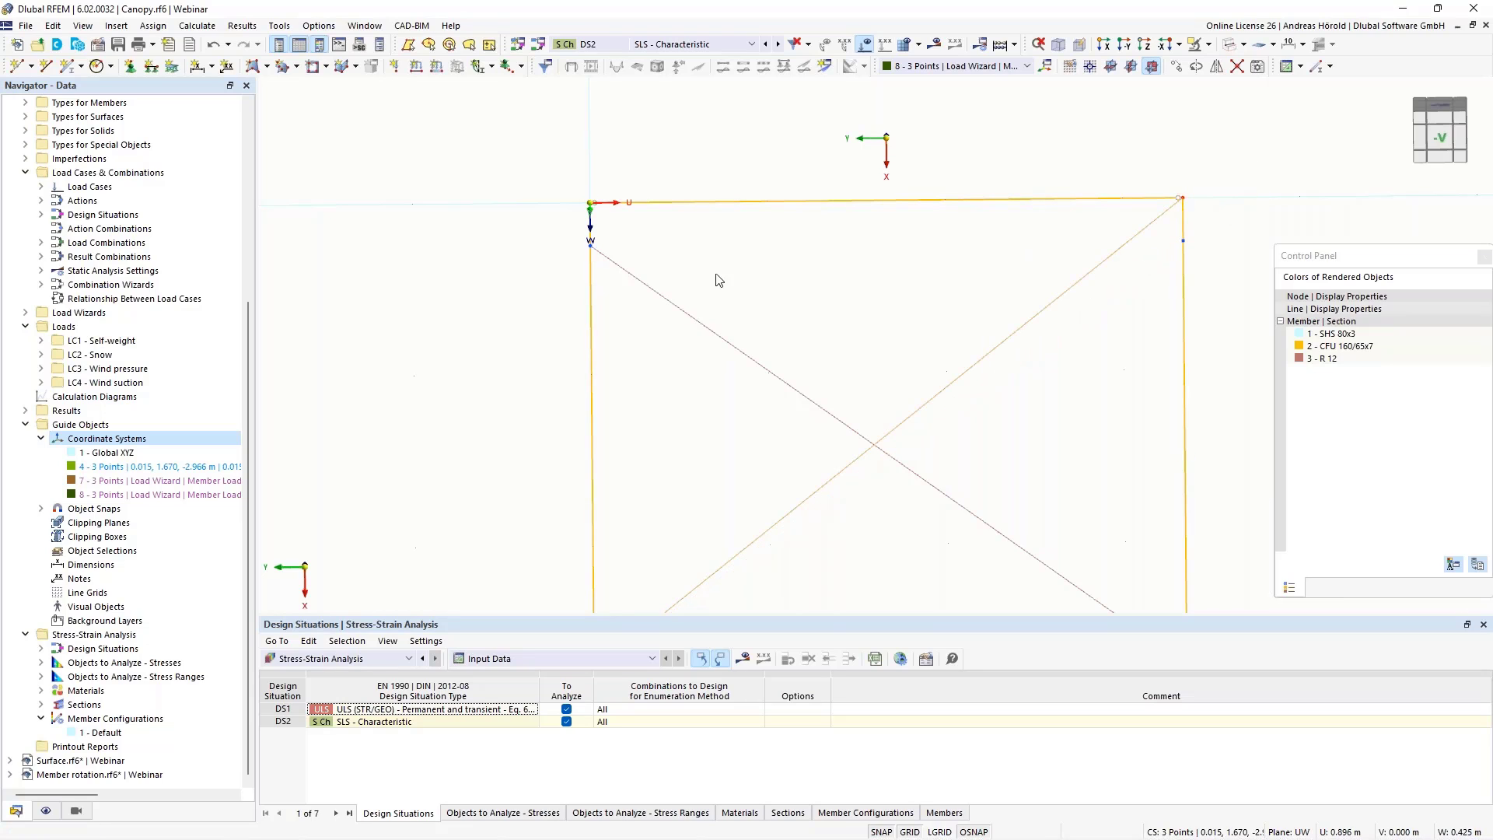
left_click_drag(605, 260, 591, 203)
Assign a new line support fixed in uX, uY and uZ to line 6 of the rear cross beam only
middle_click_drag(932, 469, 816, 519)
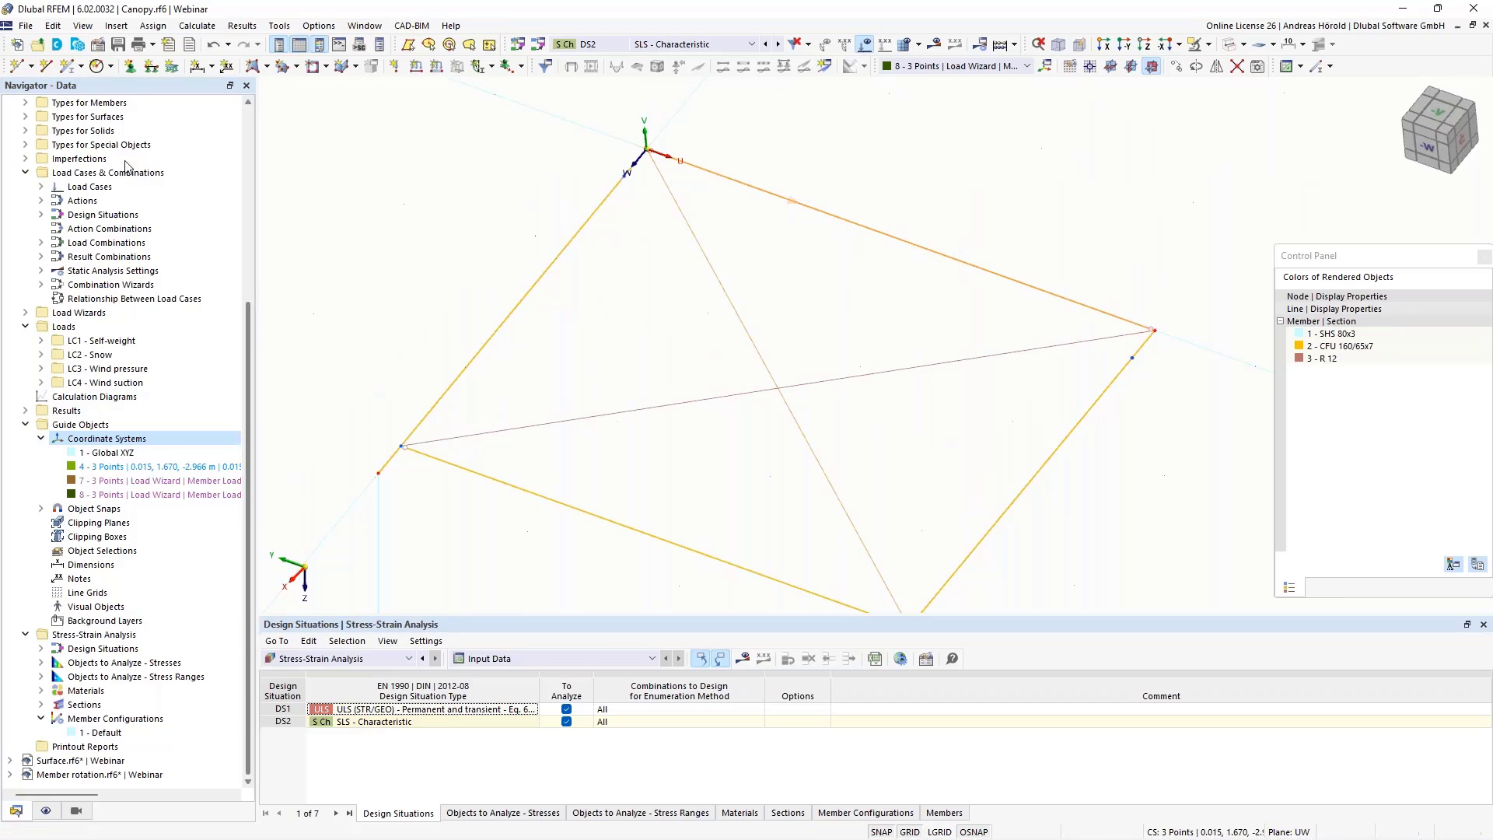
left_click(152, 68)
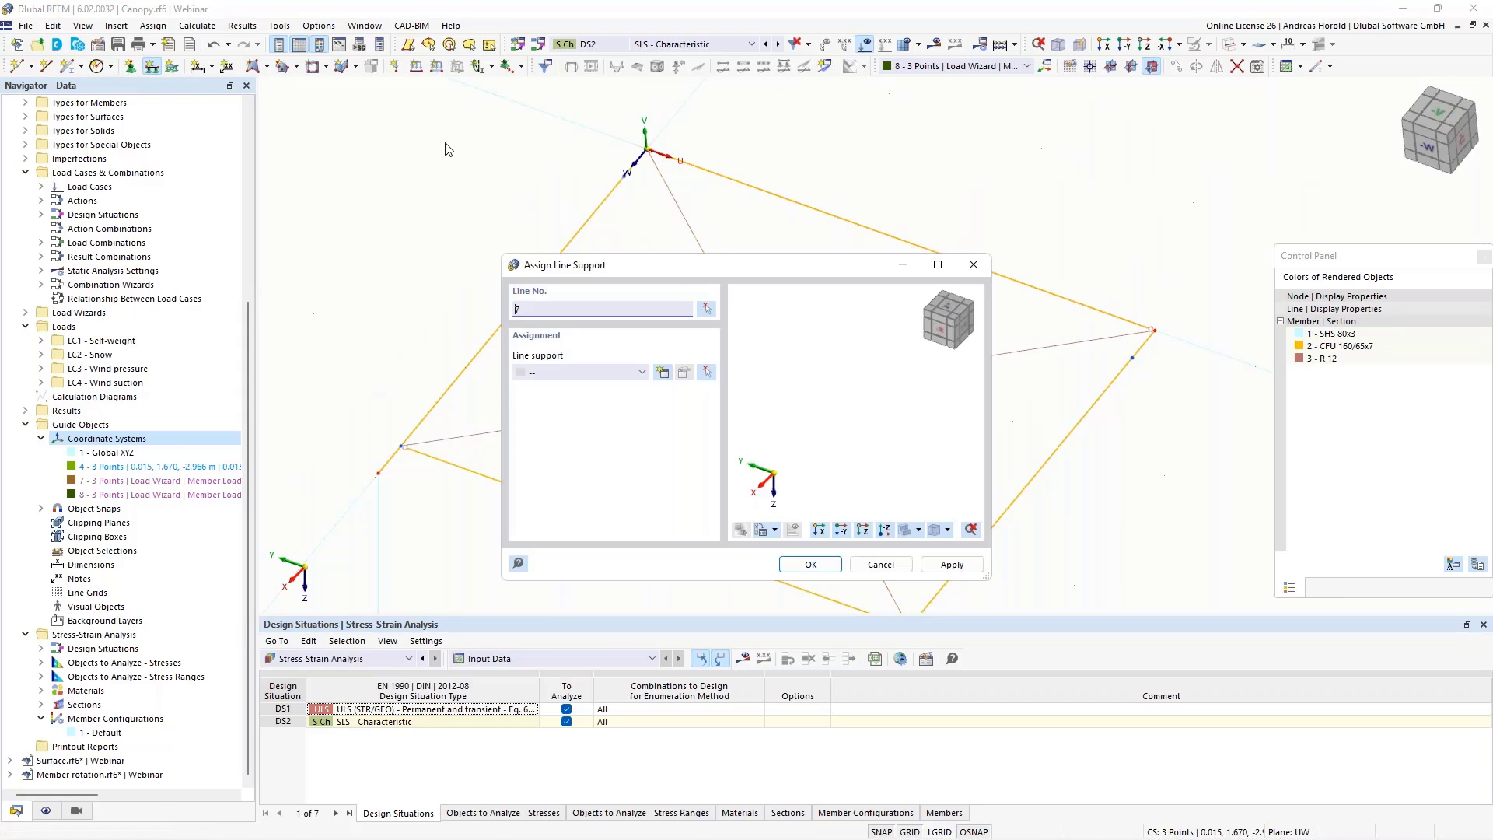
left_click(707, 308)
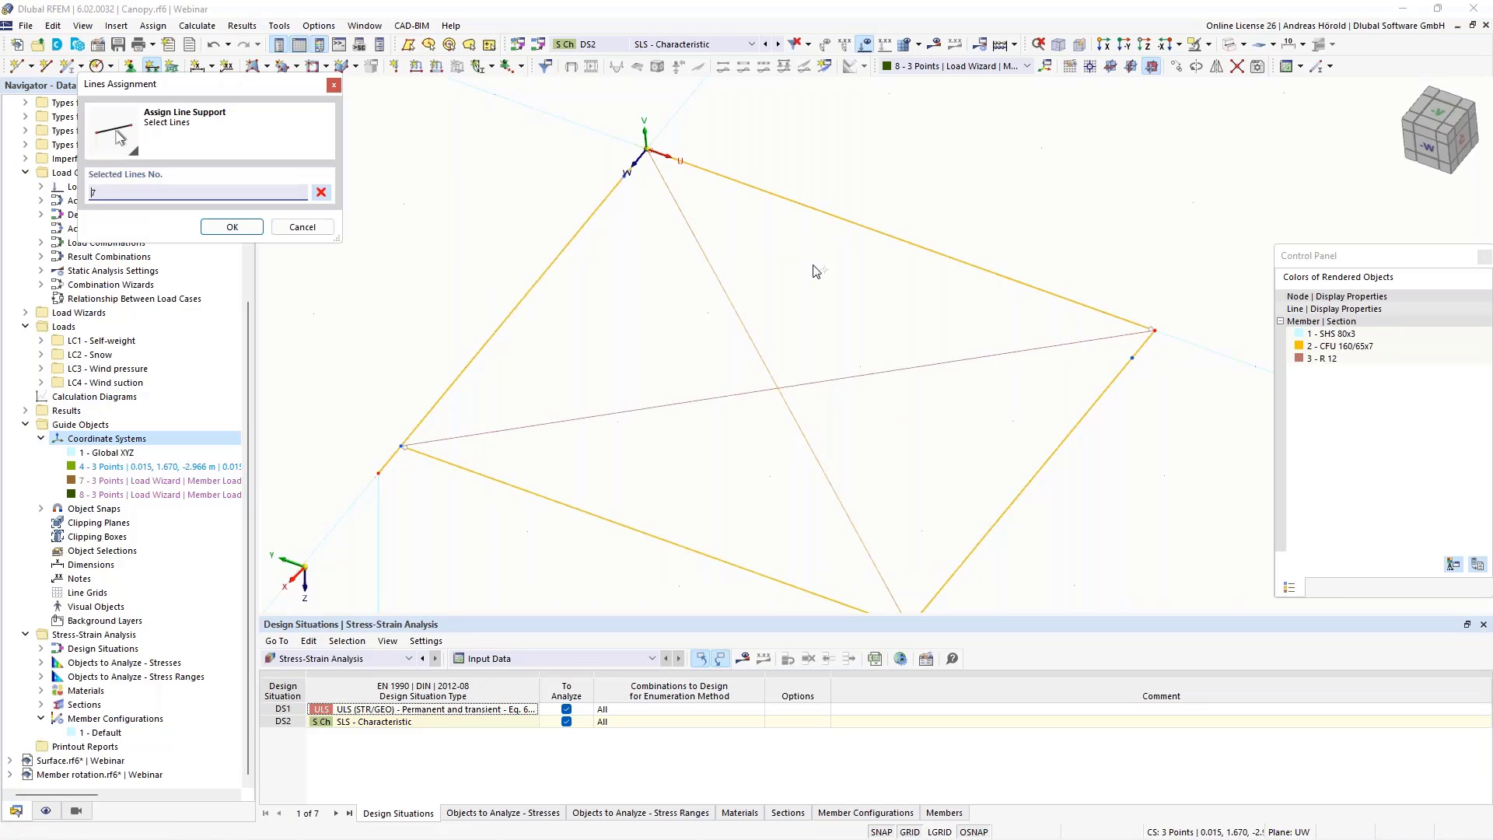
left_click(891, 236)
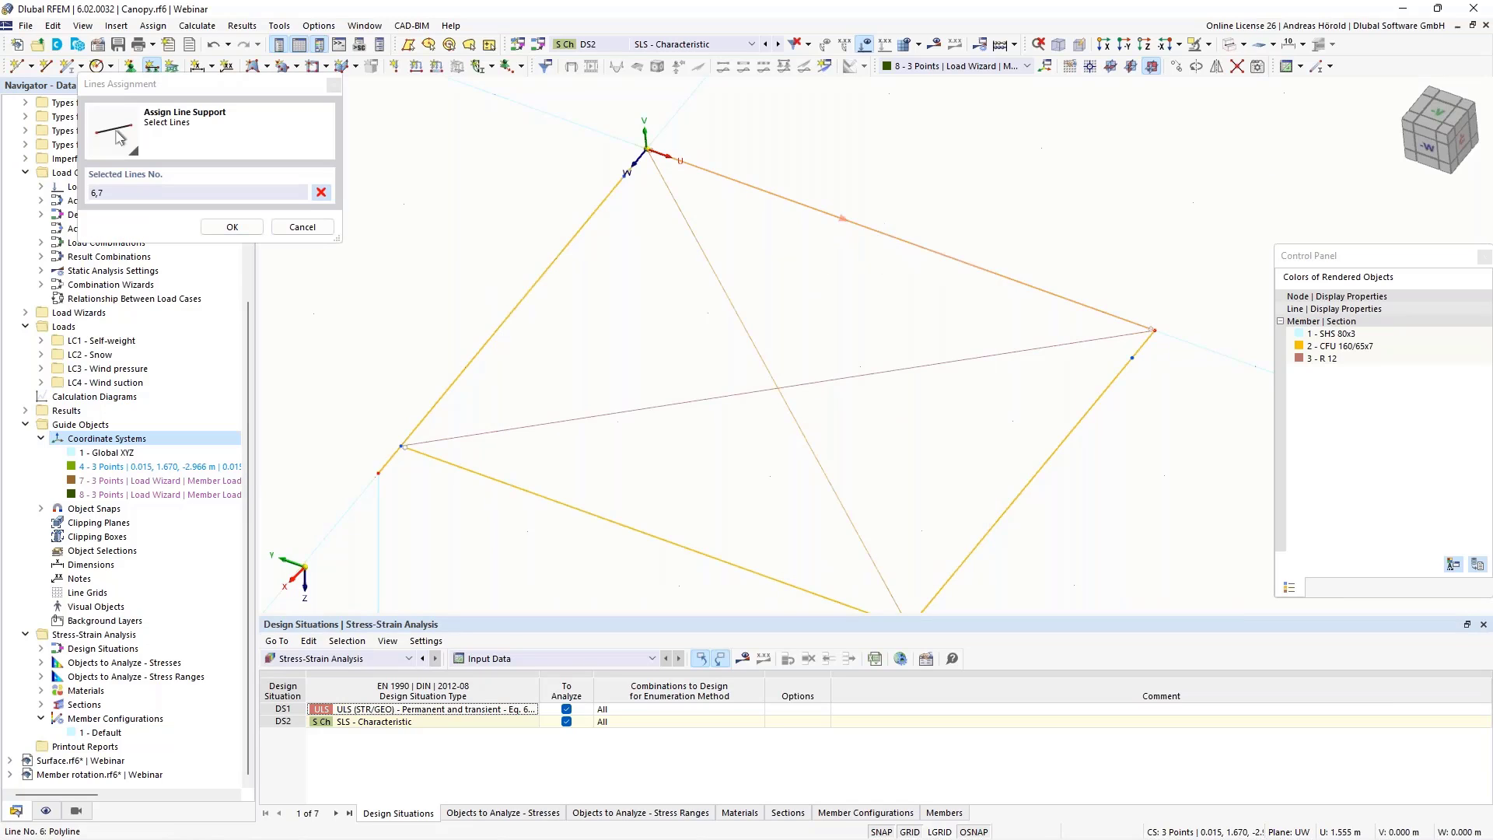
left_click(321, 193)
left_click(894, 237)
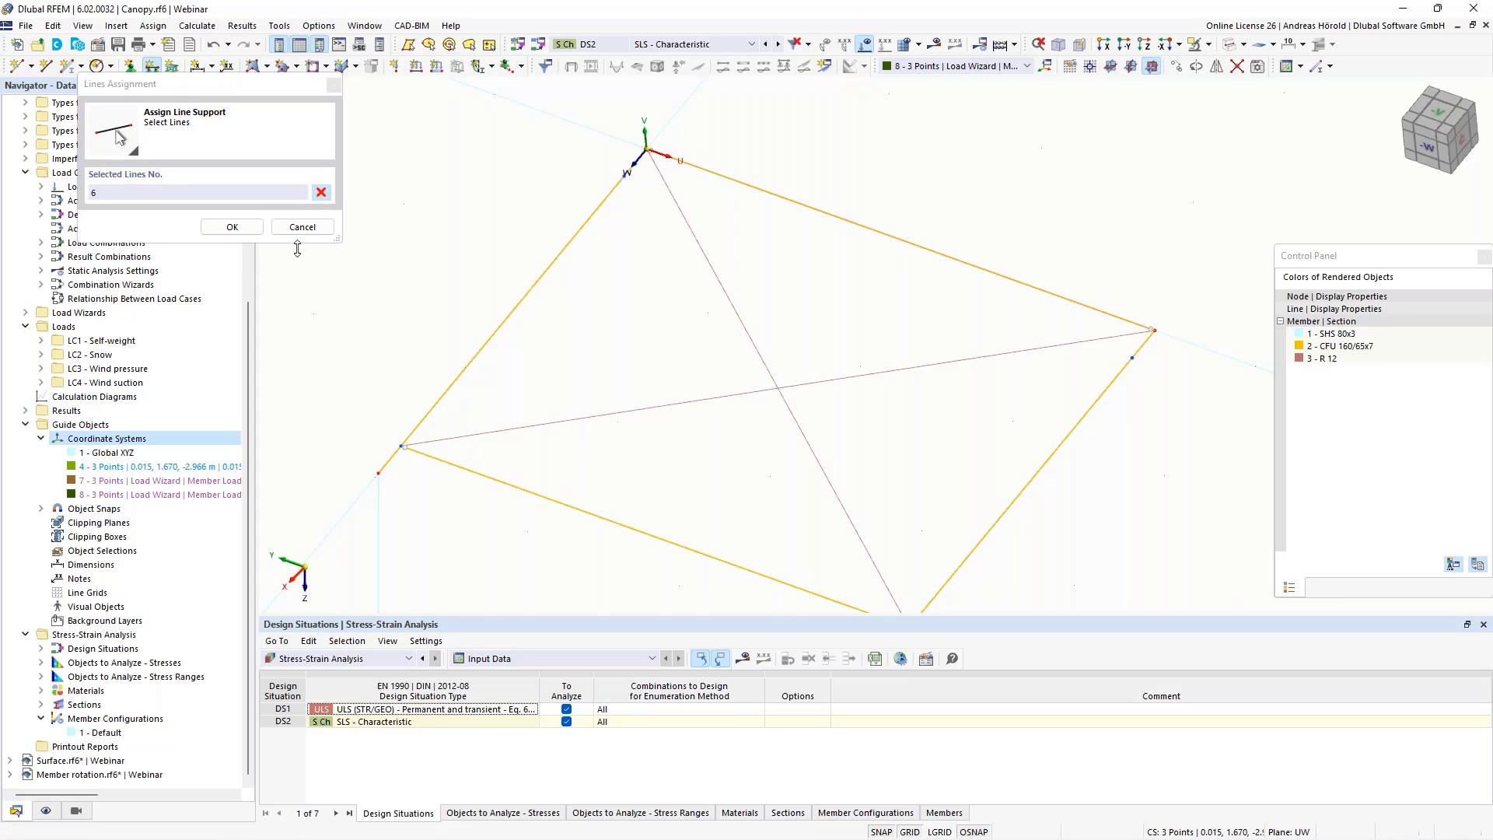
left_click(233, 227)
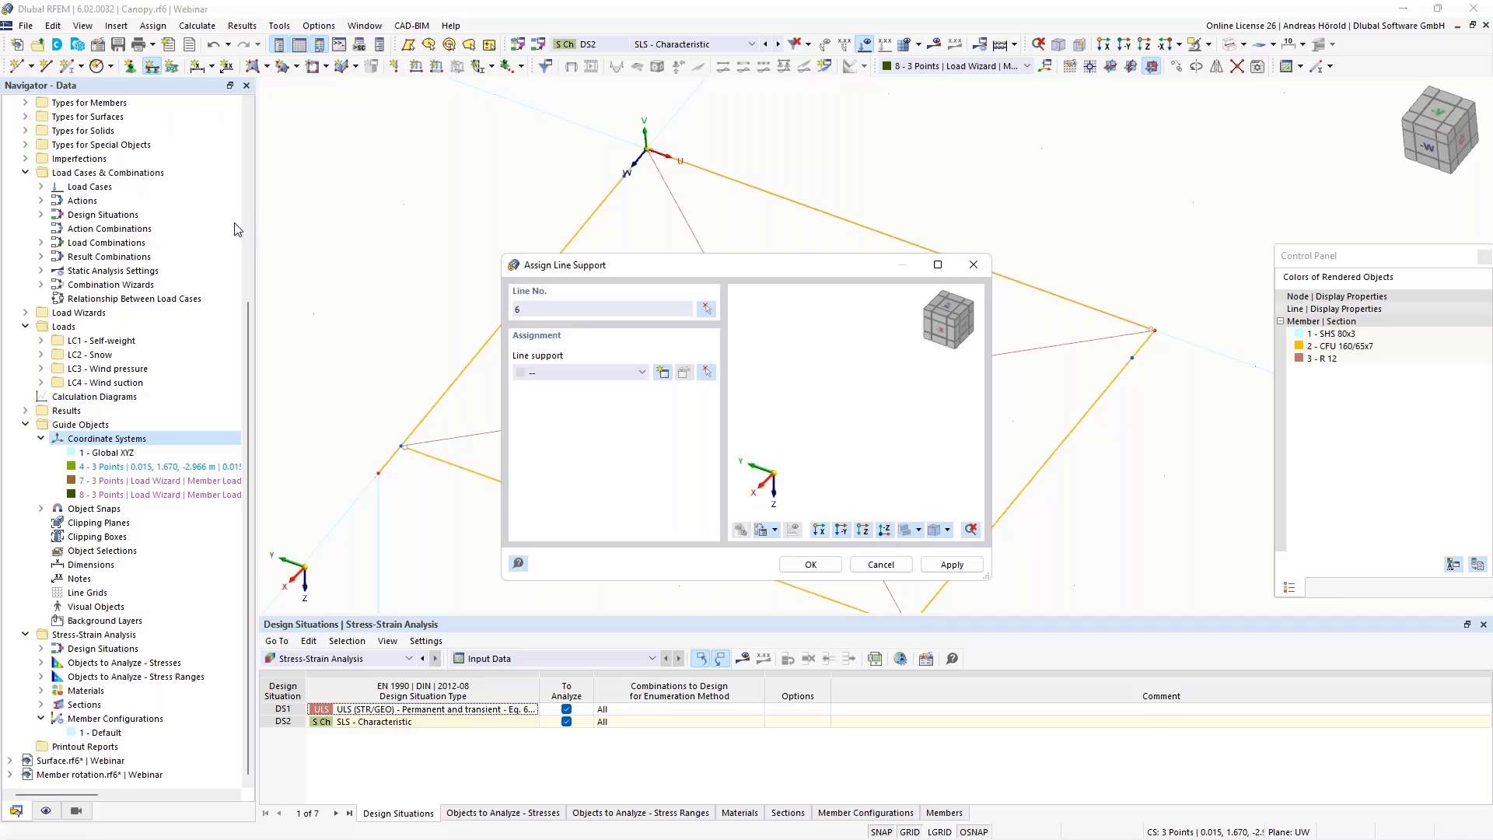
left_click(663, 371)
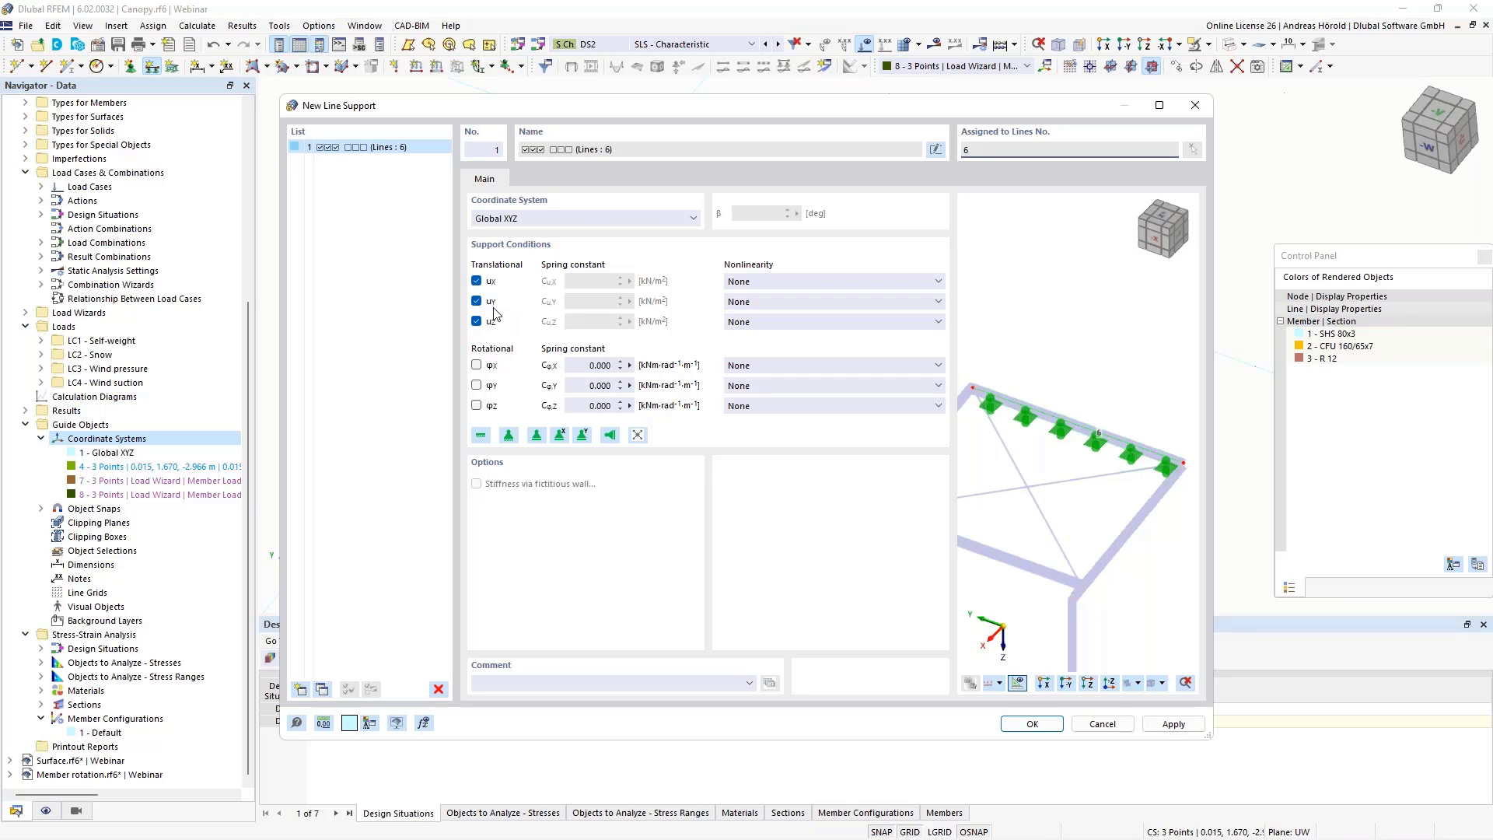
left_click(1033, 723)
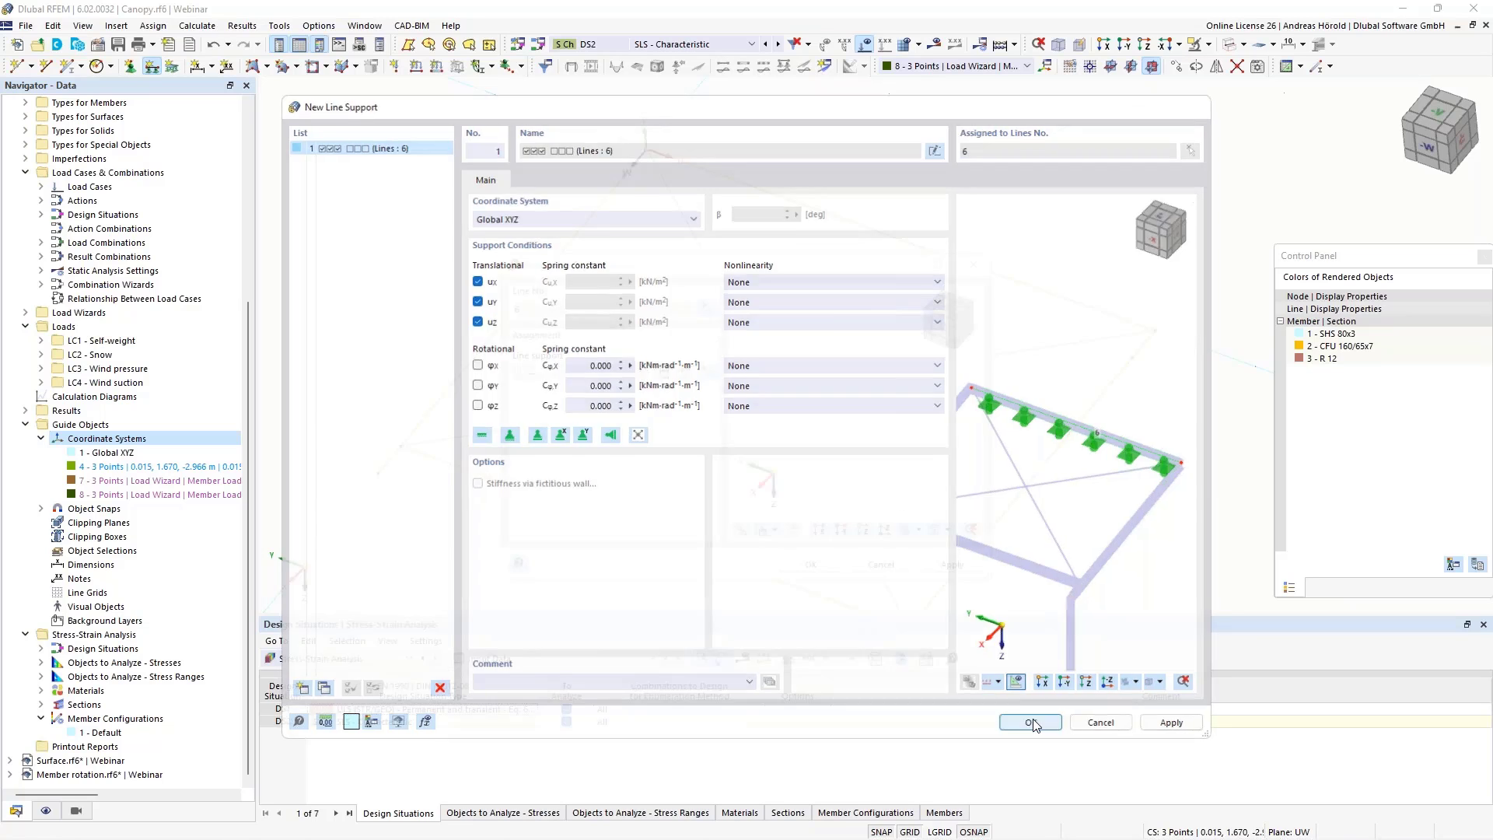
left_click(807, 565)
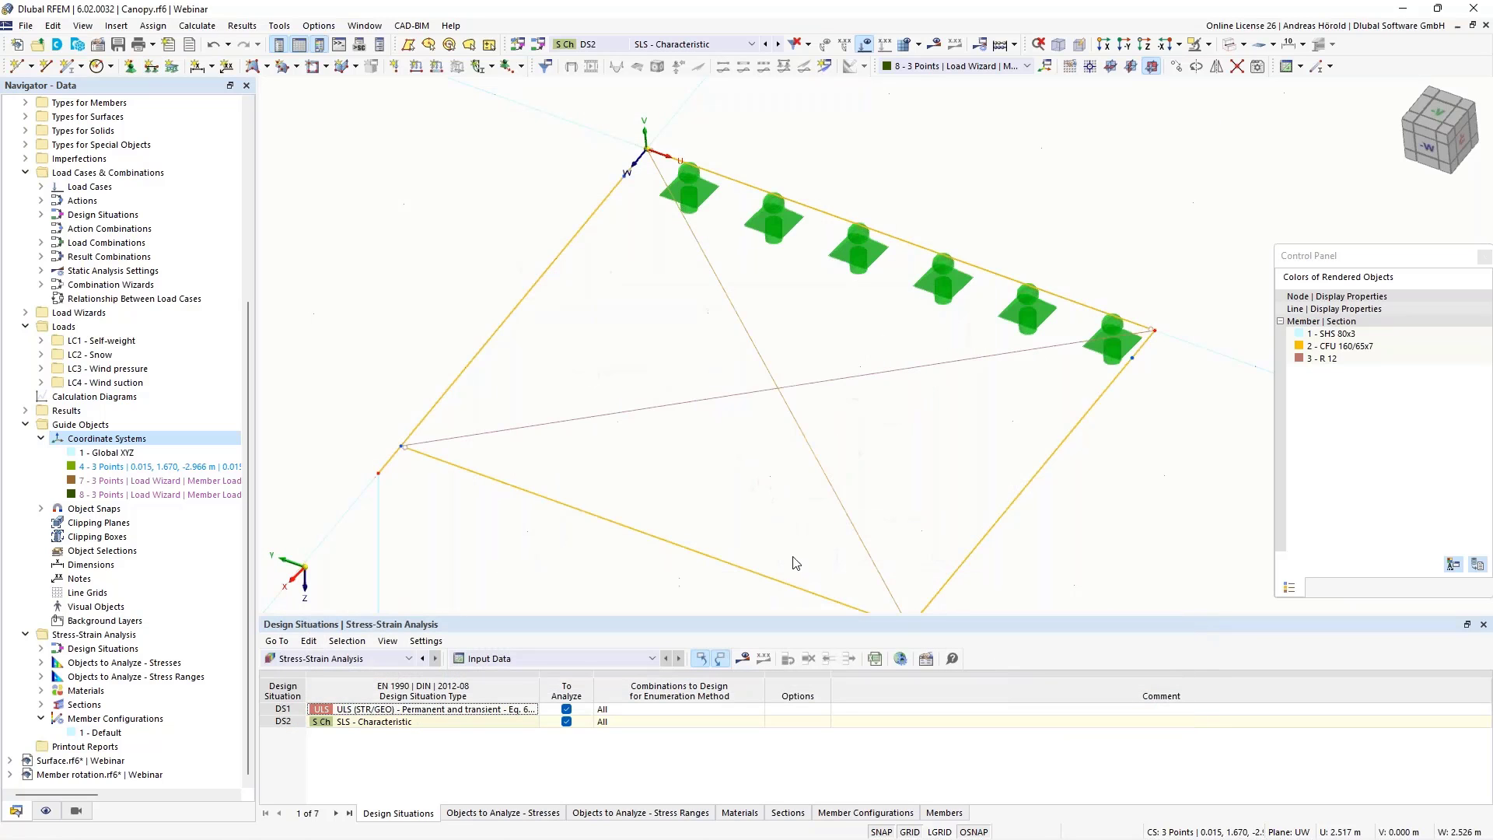
Switch to load case LC1 - Self-weight and try to calculate its results
middle_click_drag(773, 553, 894, 337, "ctrl")
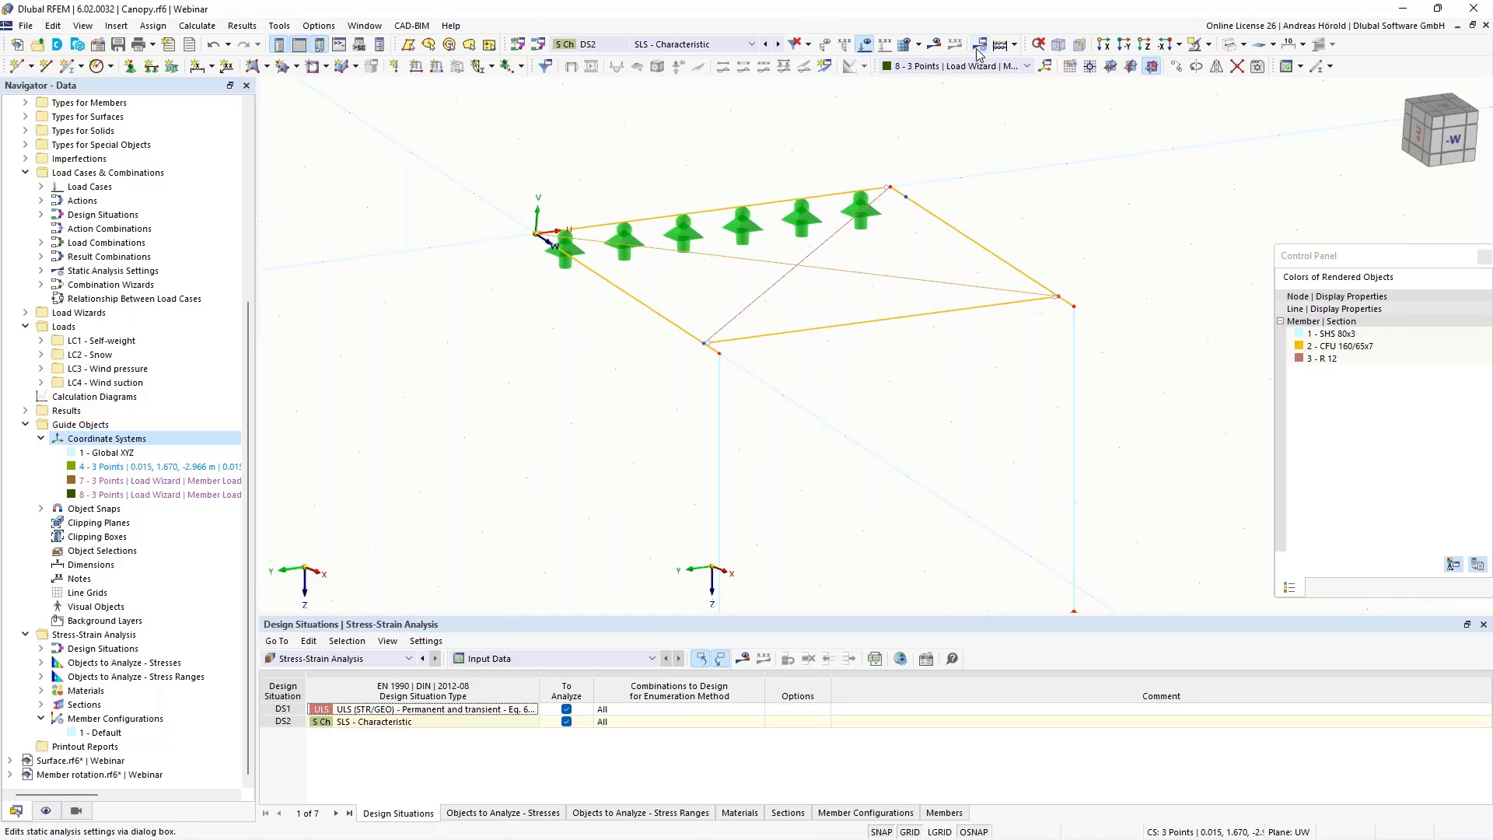
left_click(740, 44)
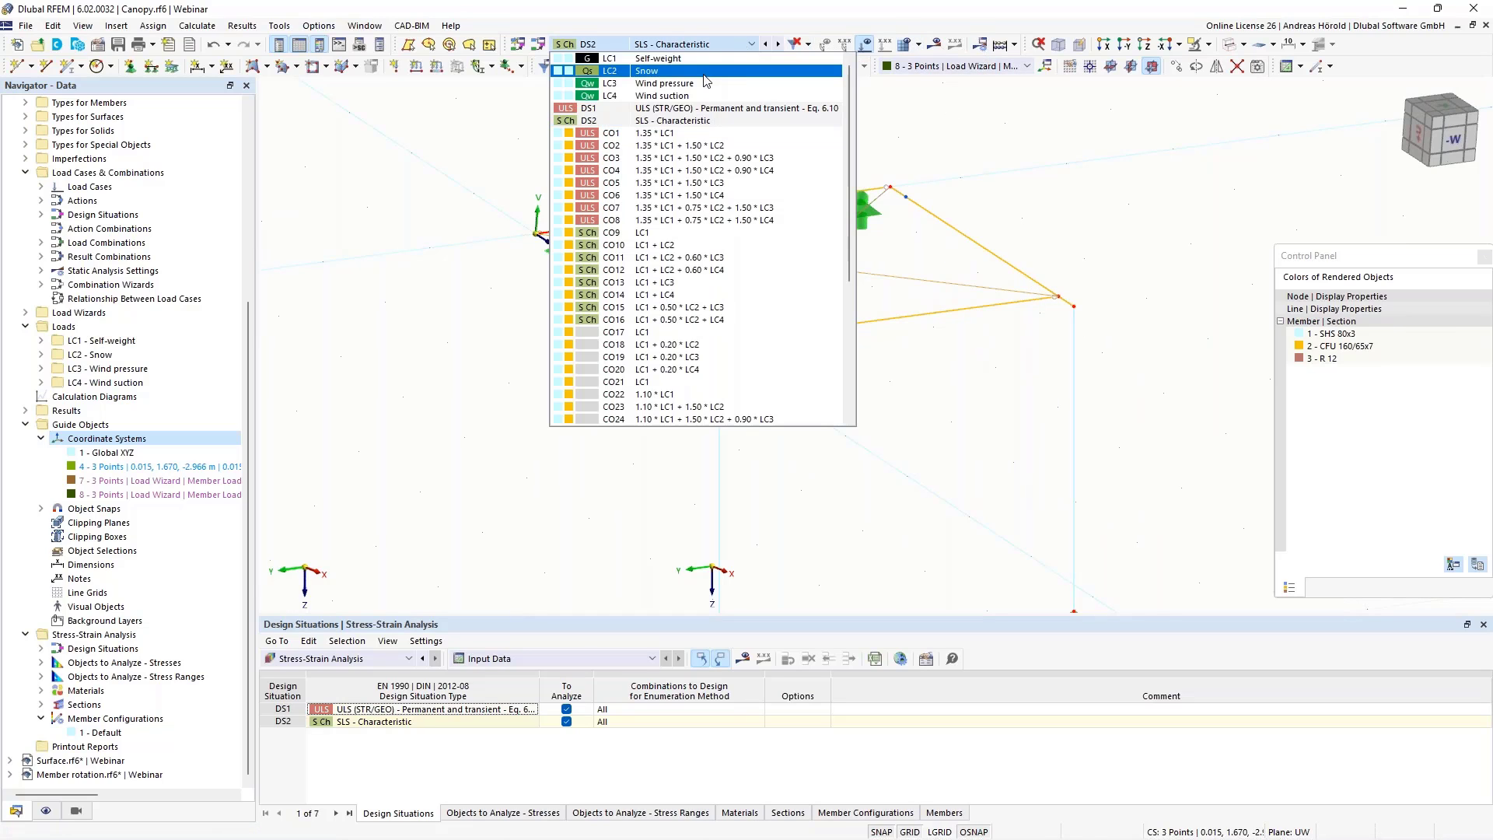
left_click(645, 58)
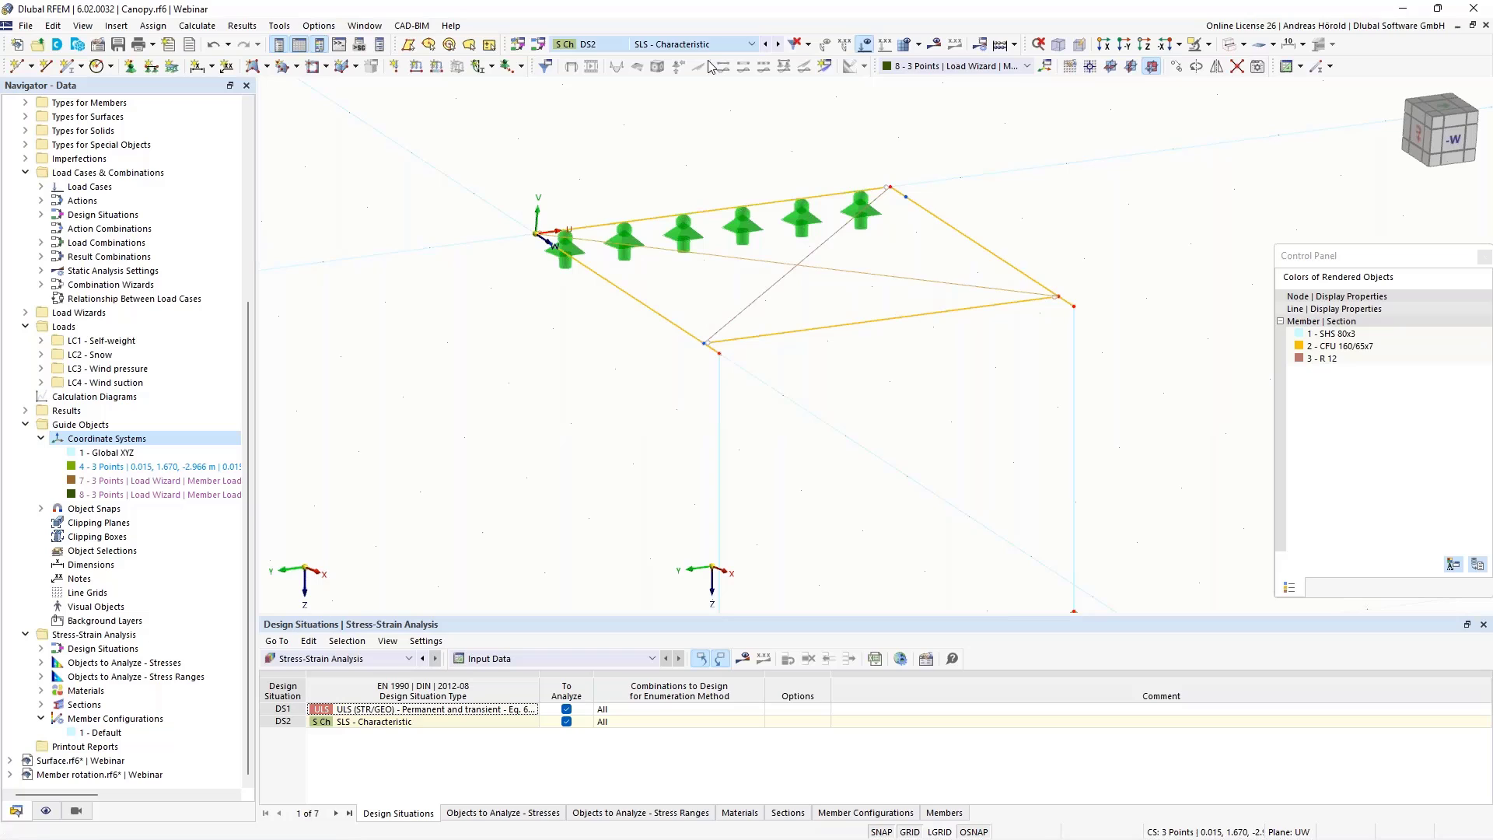
left_click(936, 46)
left_click(807, 493)
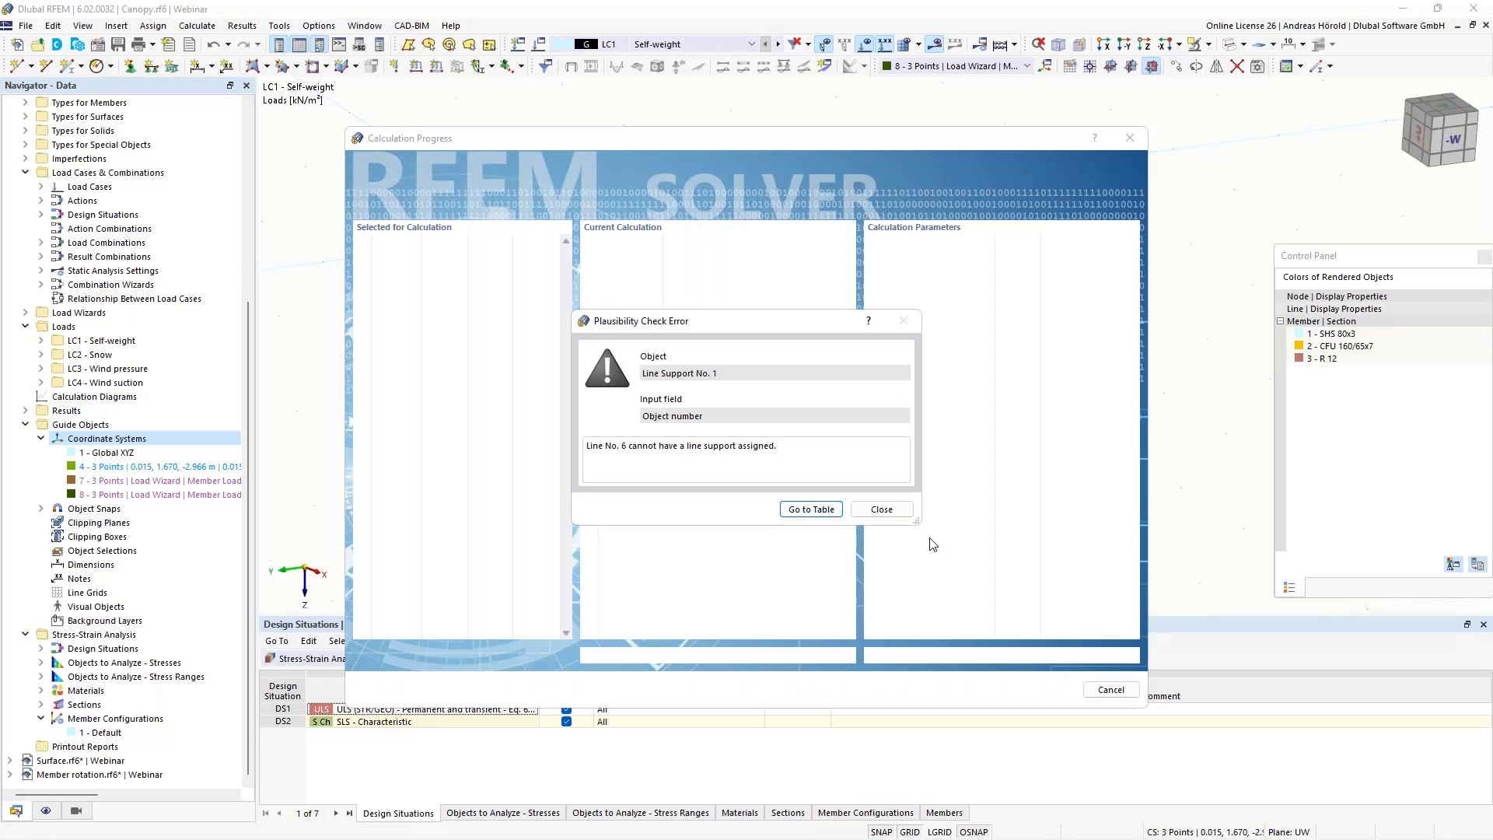
left_click(882, 509)
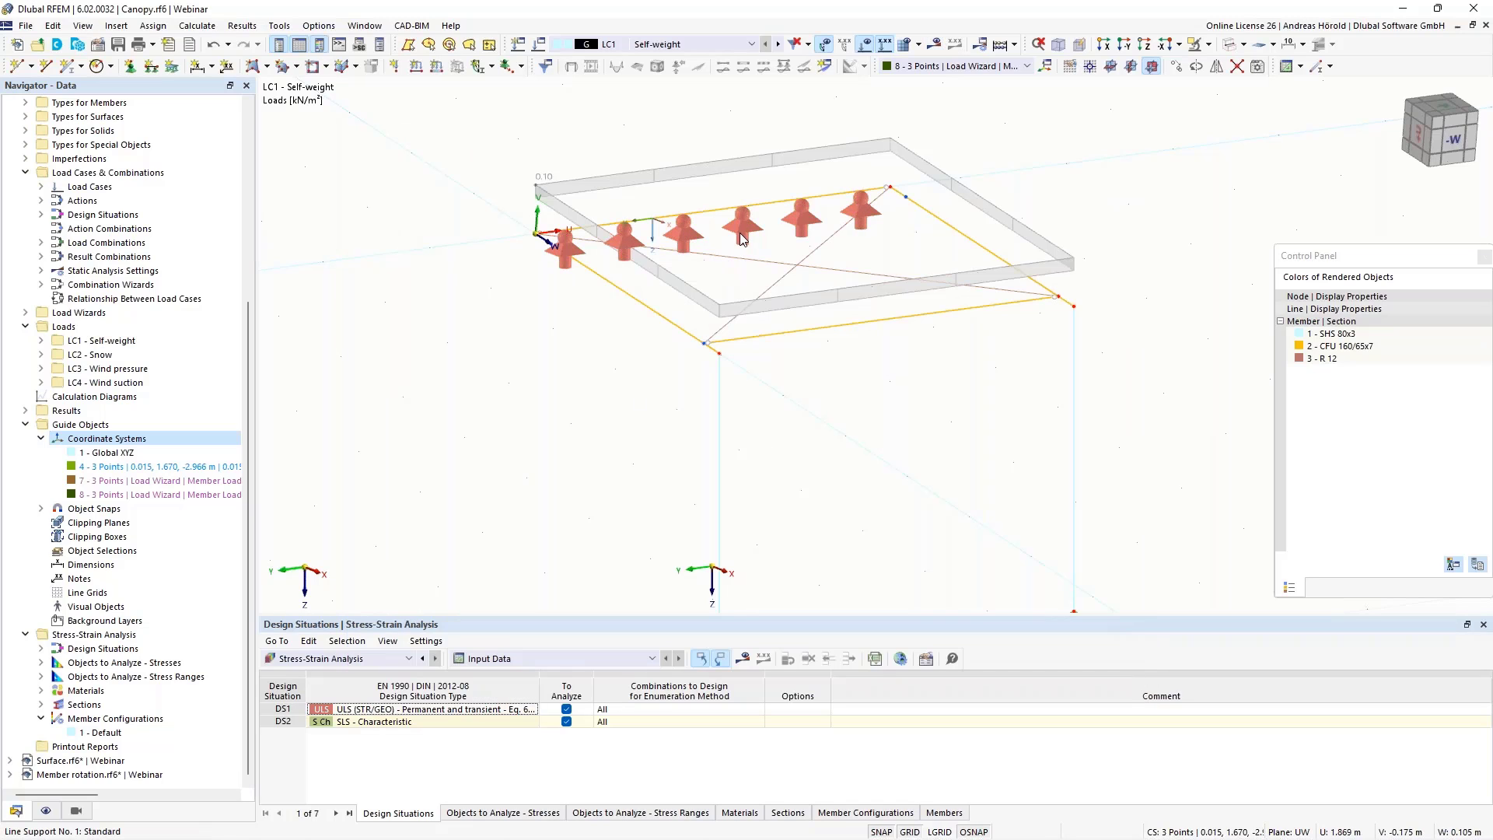
Replace the rear cross beam's line support with a new member support fixed in ux, uy and uz
key("Delete")
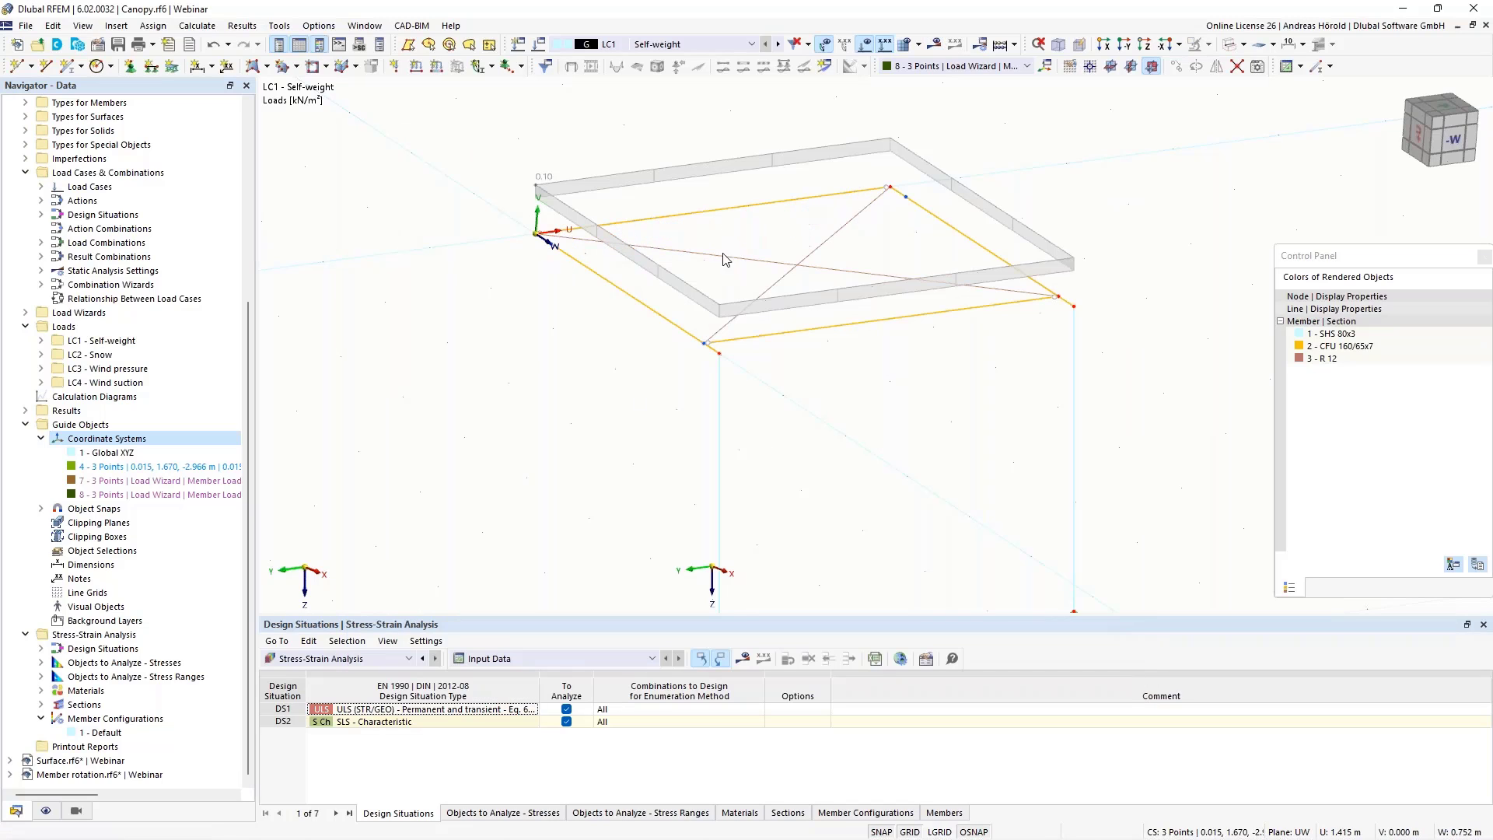
double_click(716, 212)
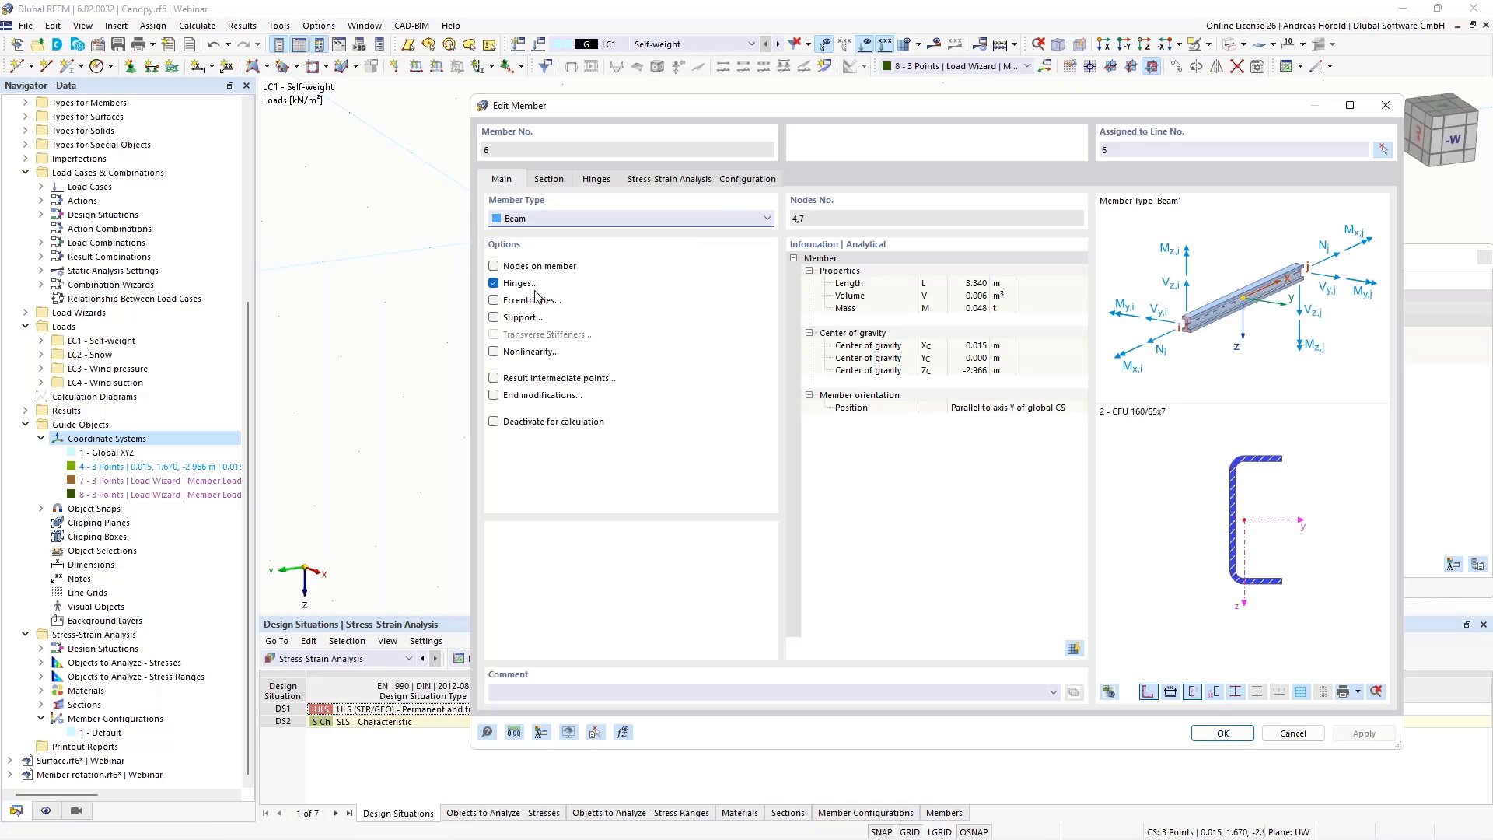
left_click(493, 318)
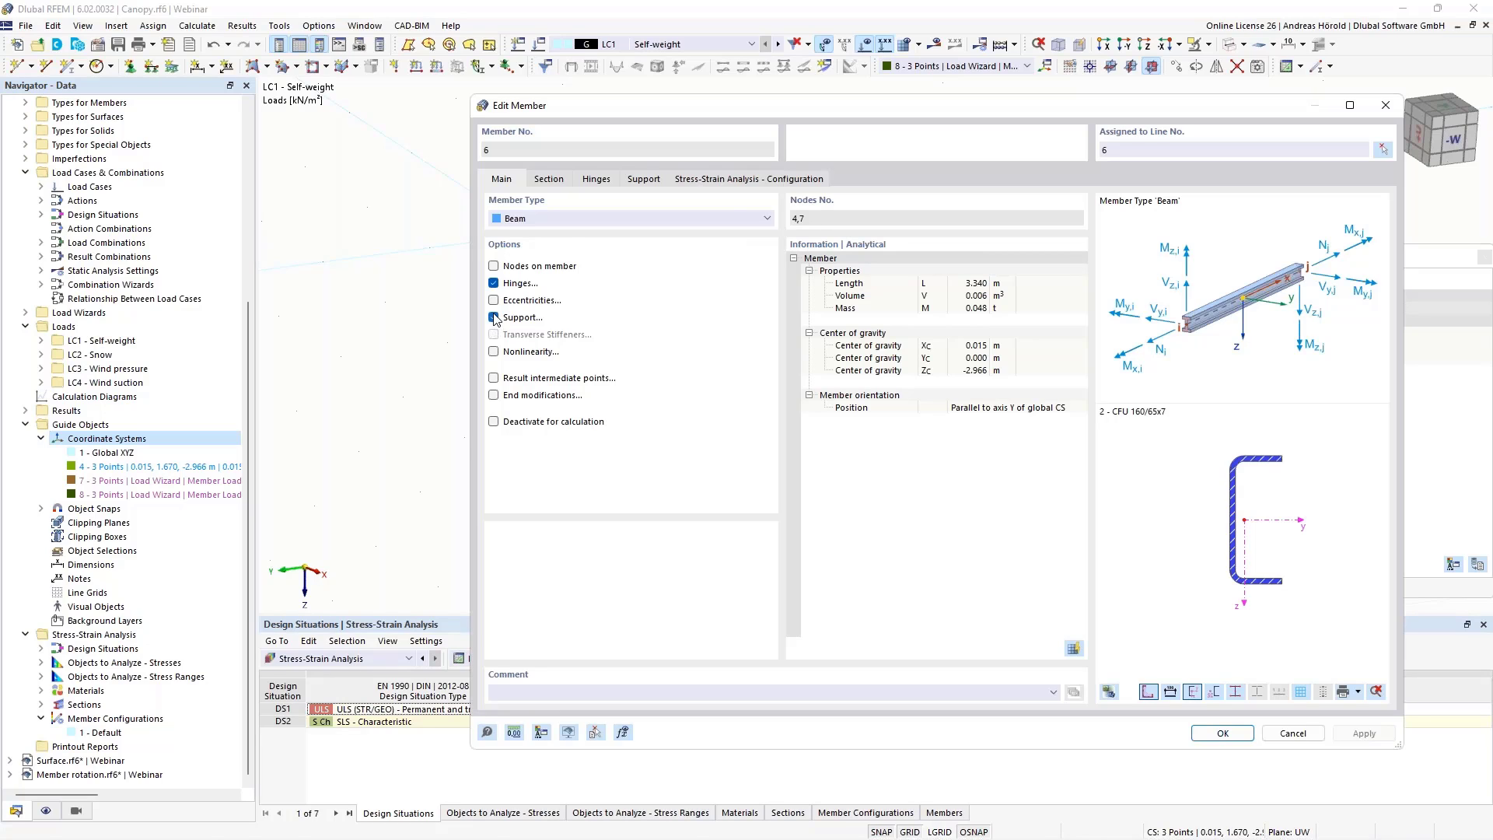
left_click(644, 181)
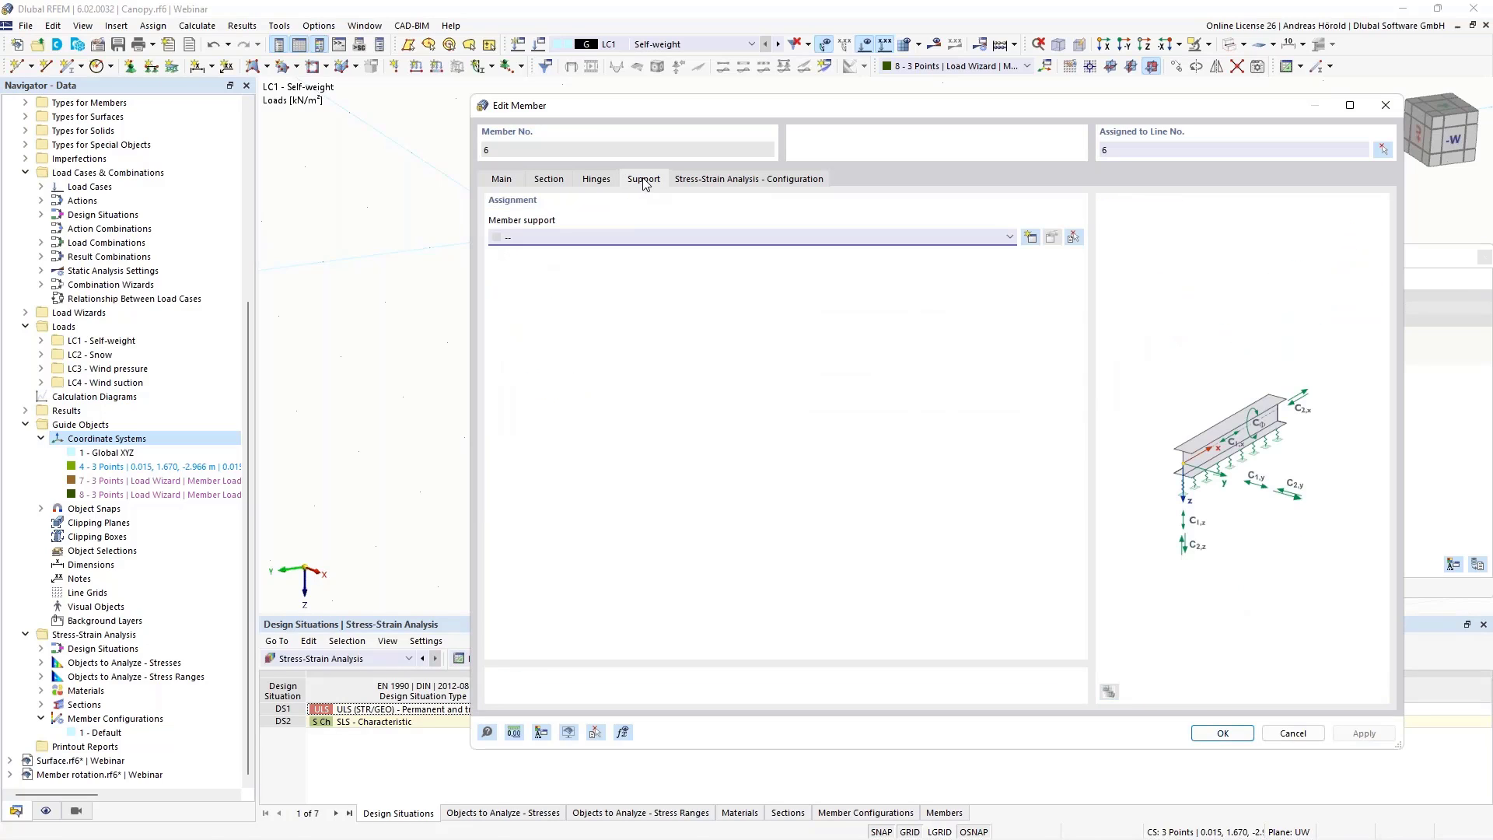
left_click(1031, 238)
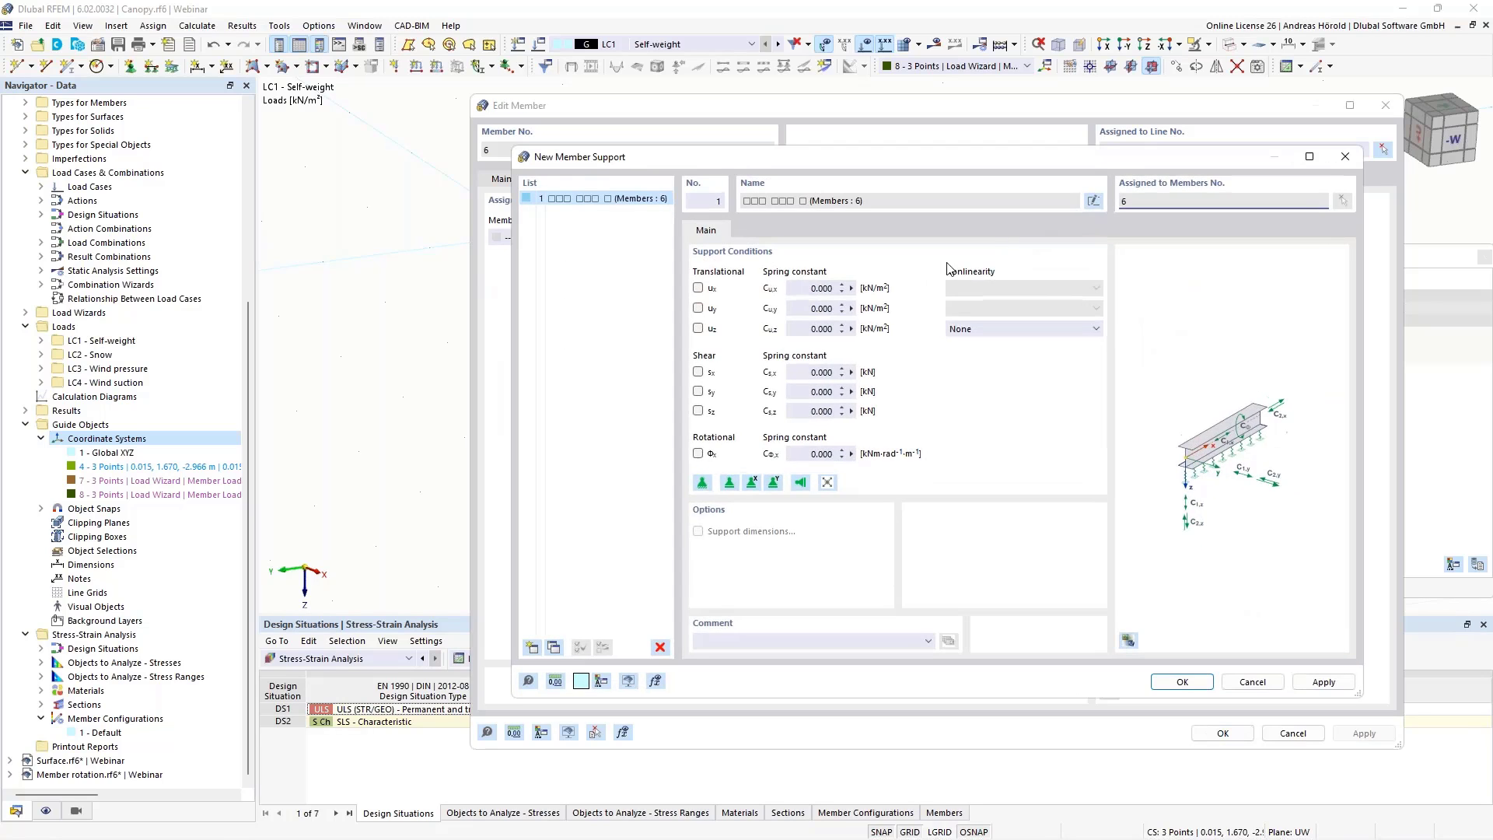
left_click(698, 329)
left_click(699, 309)
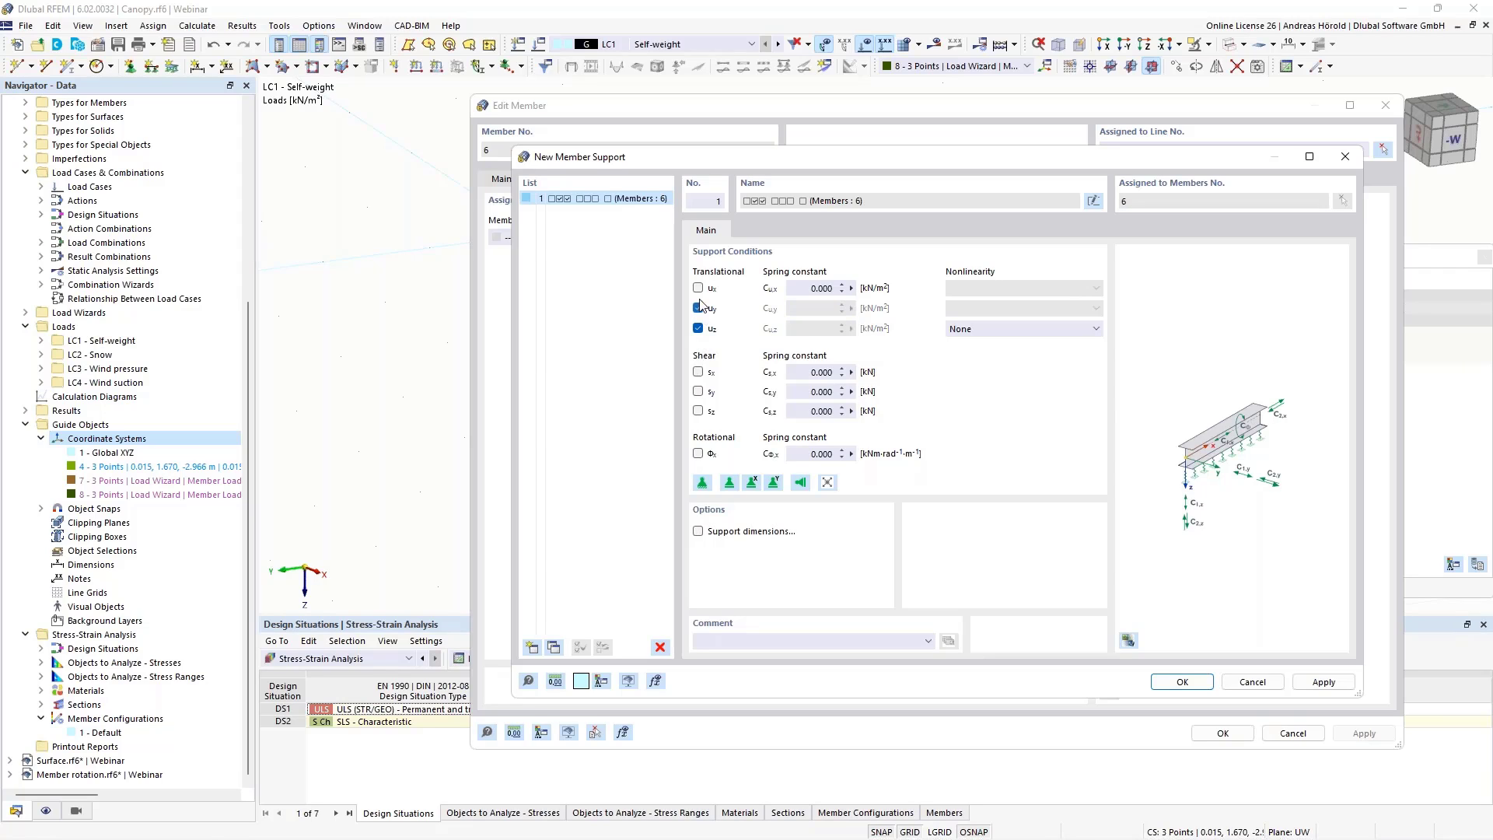
left_click(698, 289)
left_click(1179, 683)
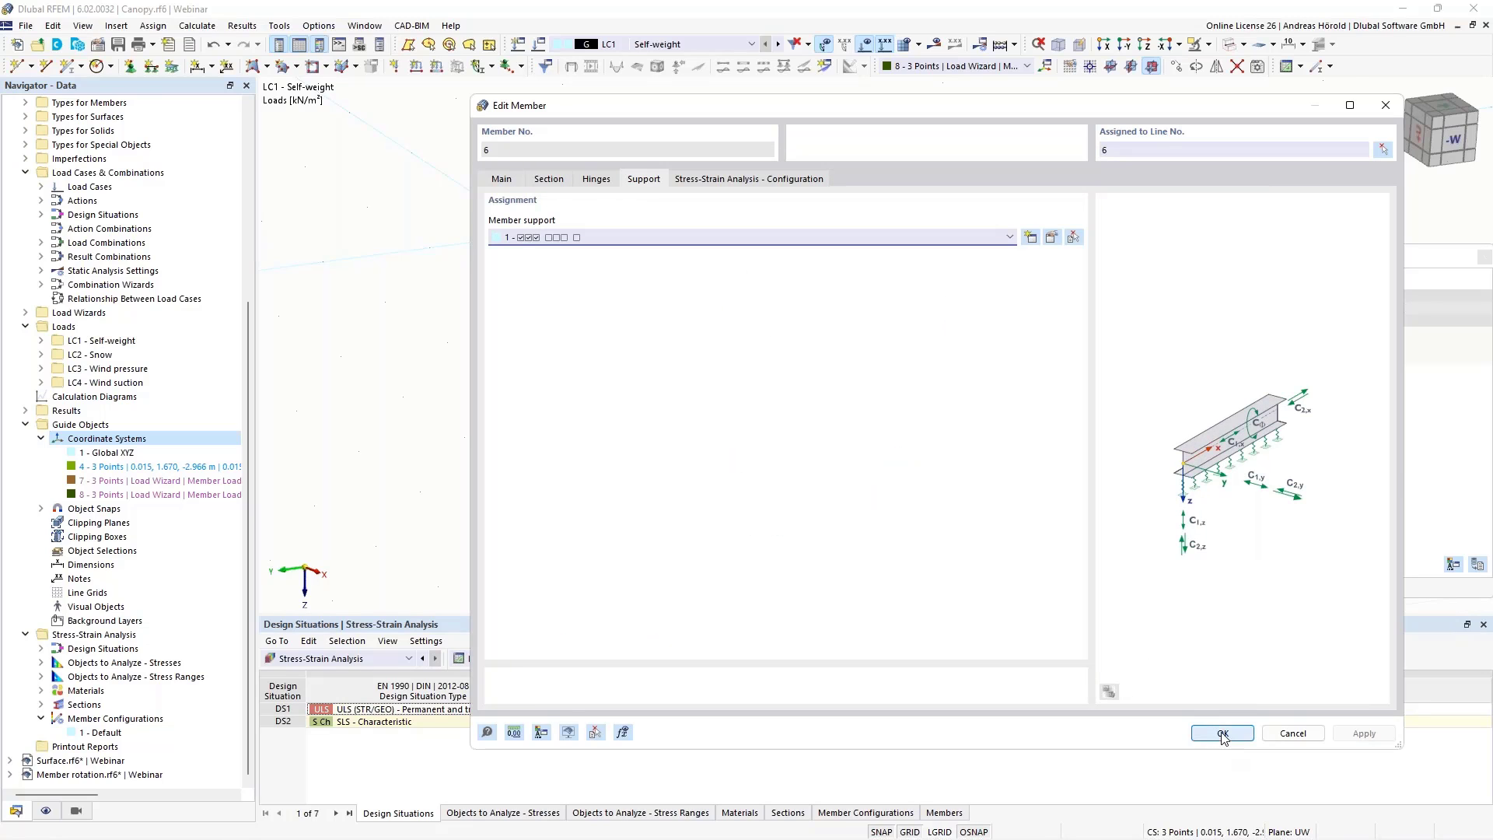
left_click(1223, 734)
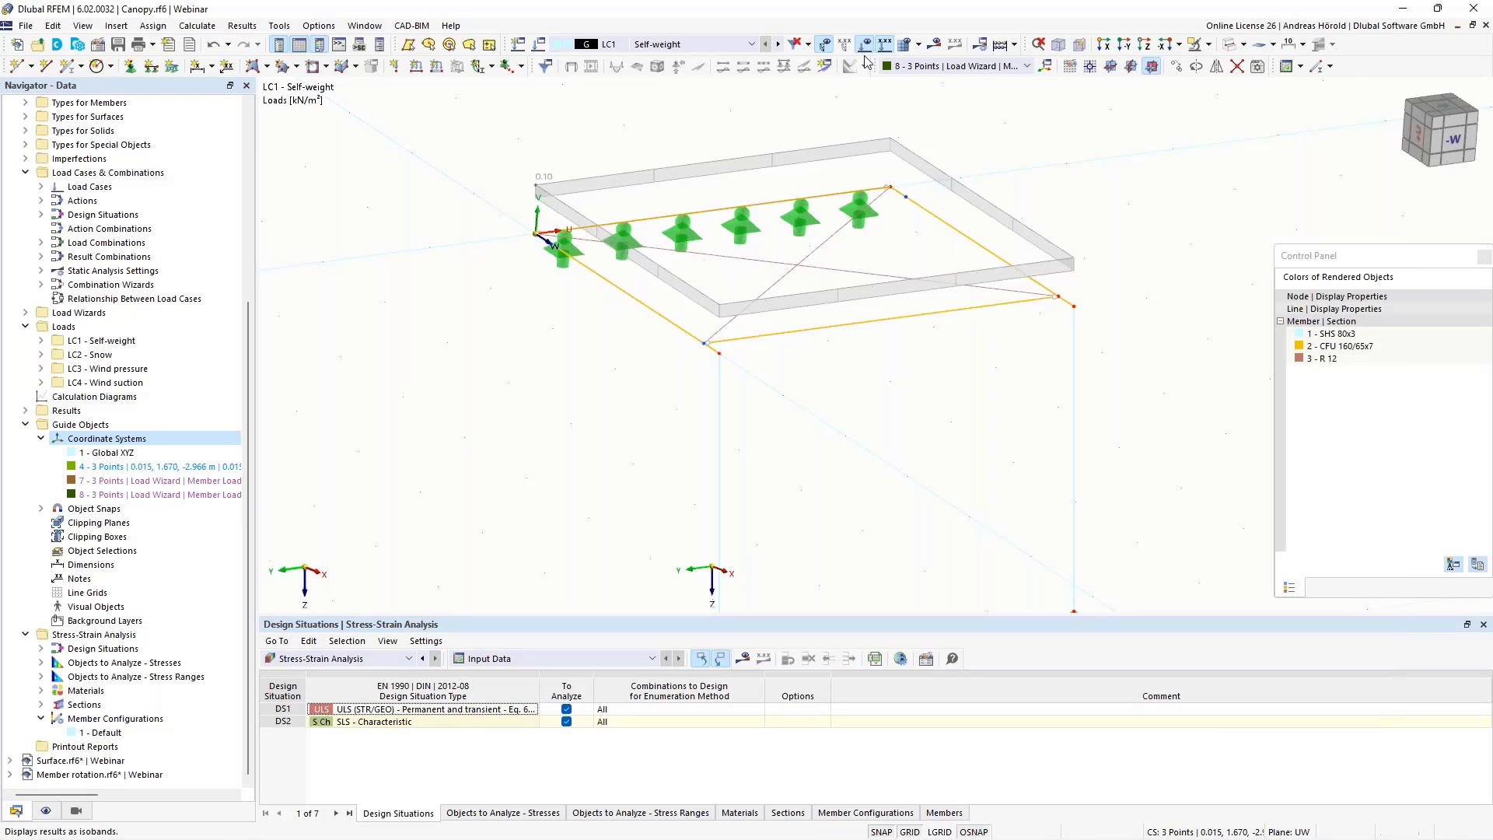
Calculate the results of LC1 - Self-weight and delete the rear cross beam's member support
left_click(937, 47)
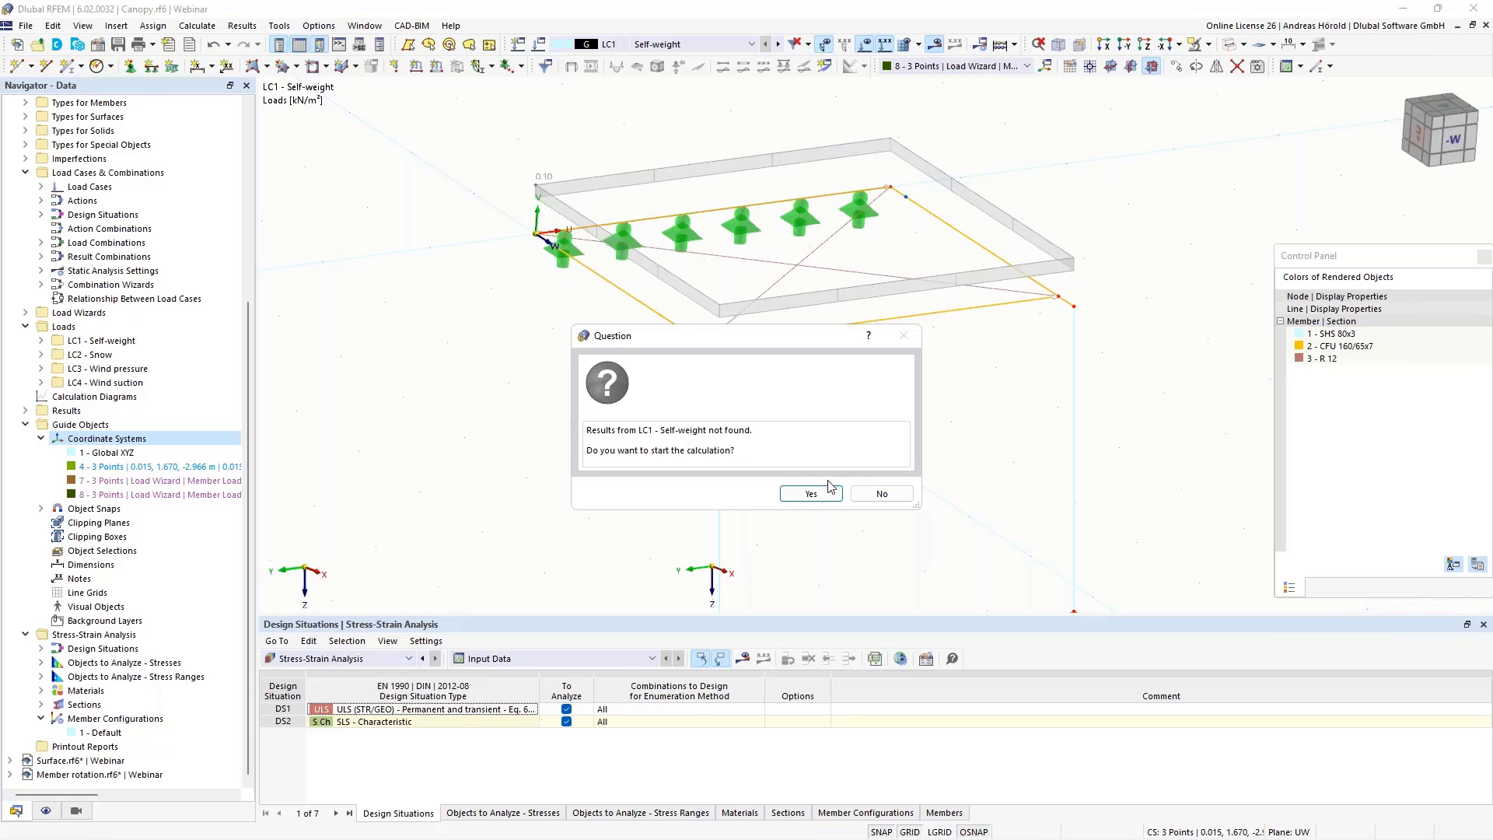
left_click(810, 494)
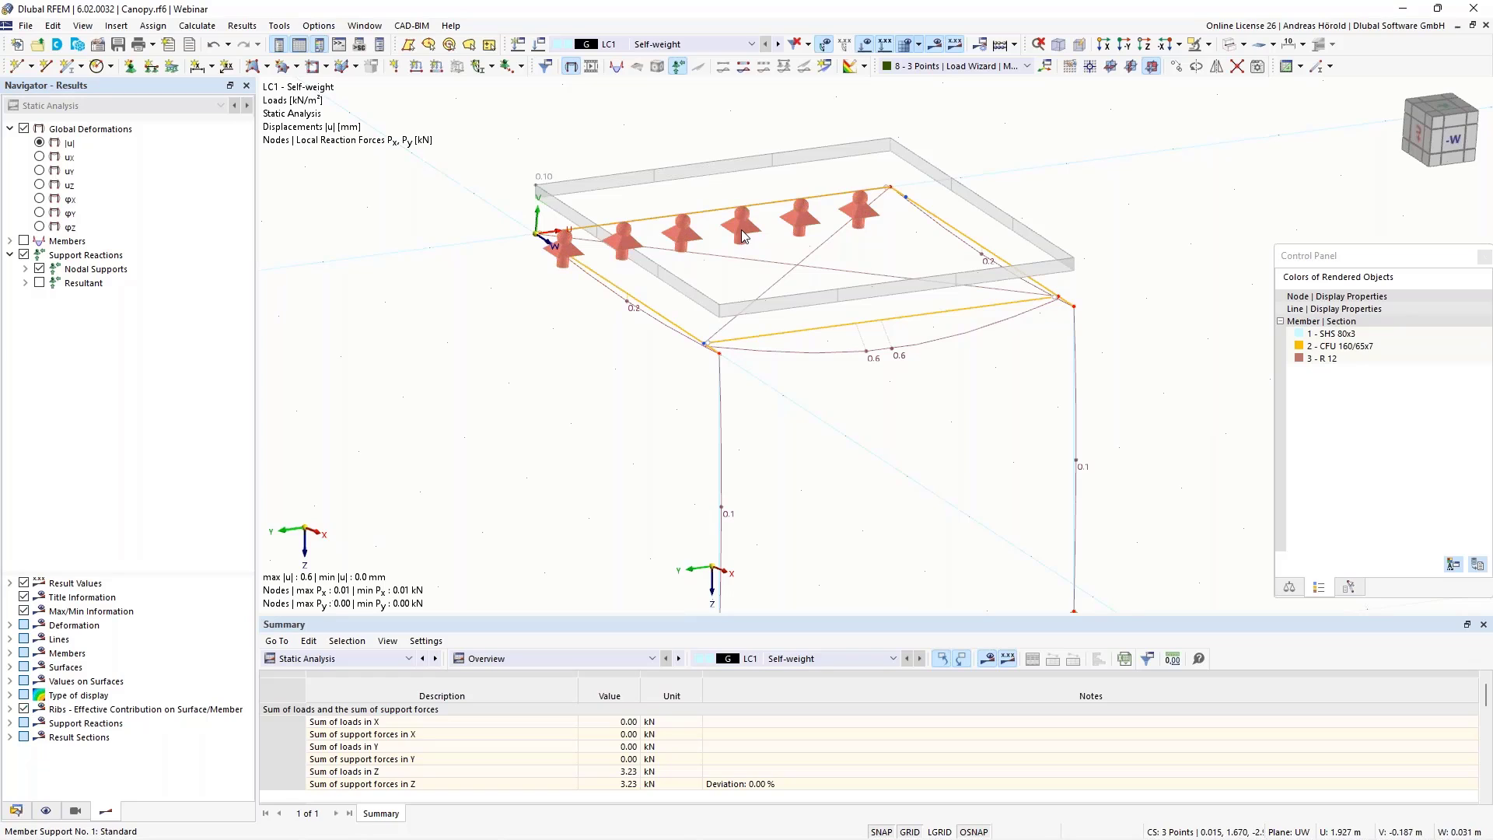
key("Delete")
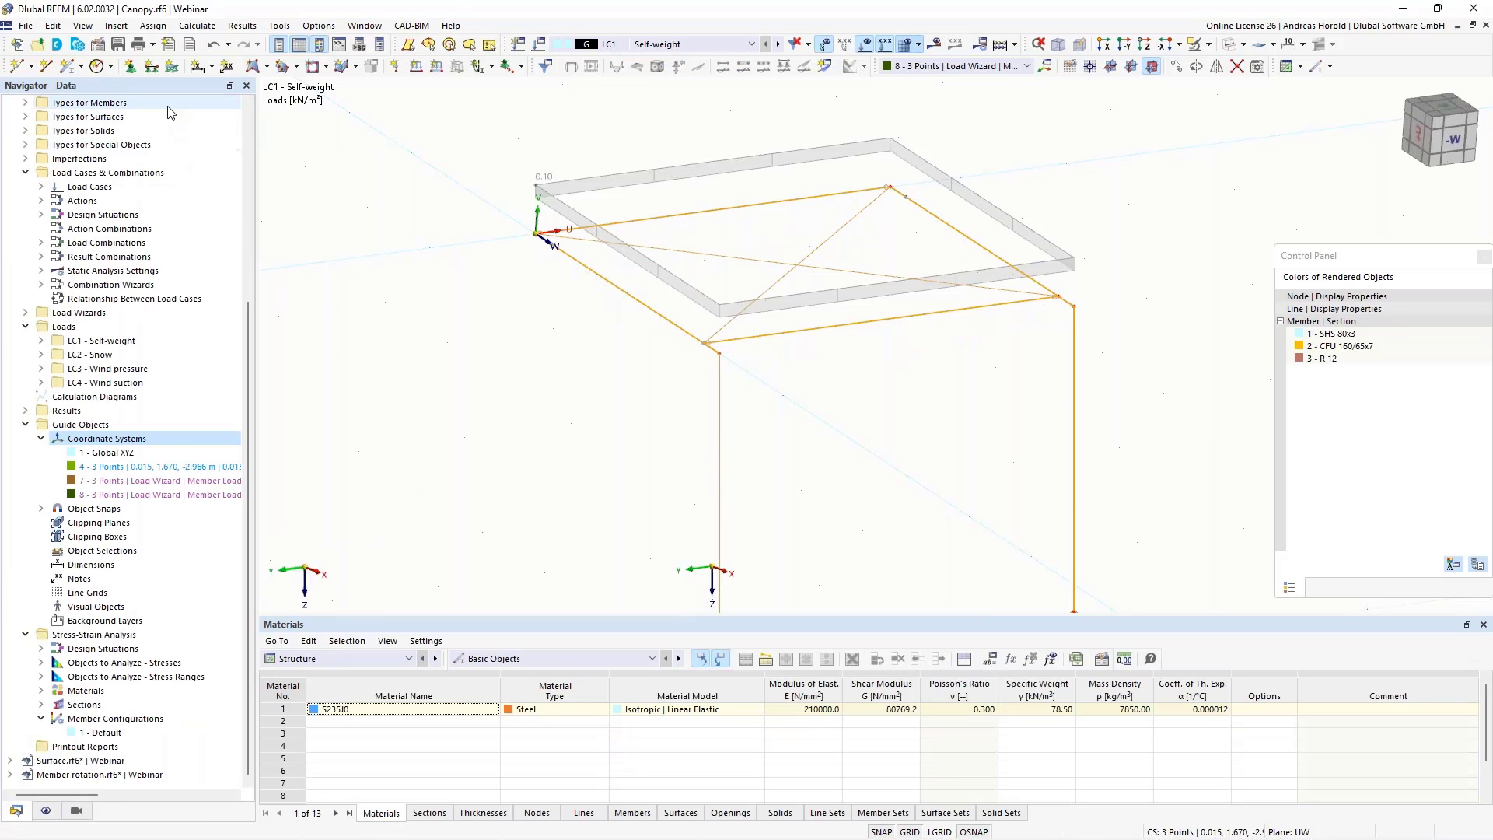
Set up a new polygonal surface with stiffness type Load Transfer and load transfer in both directions
left_click(253, 68)
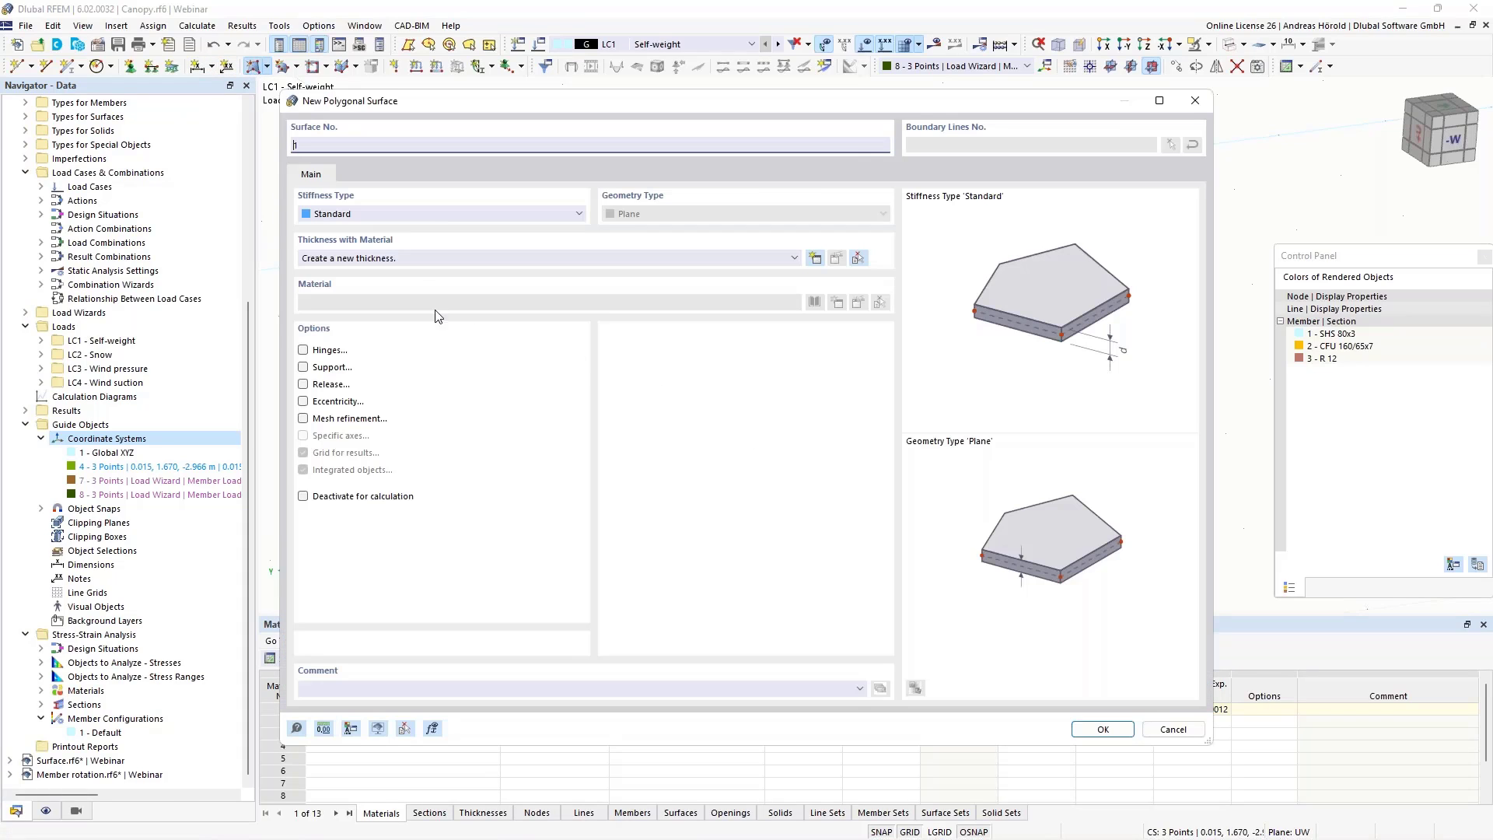
left_click(364, 214)
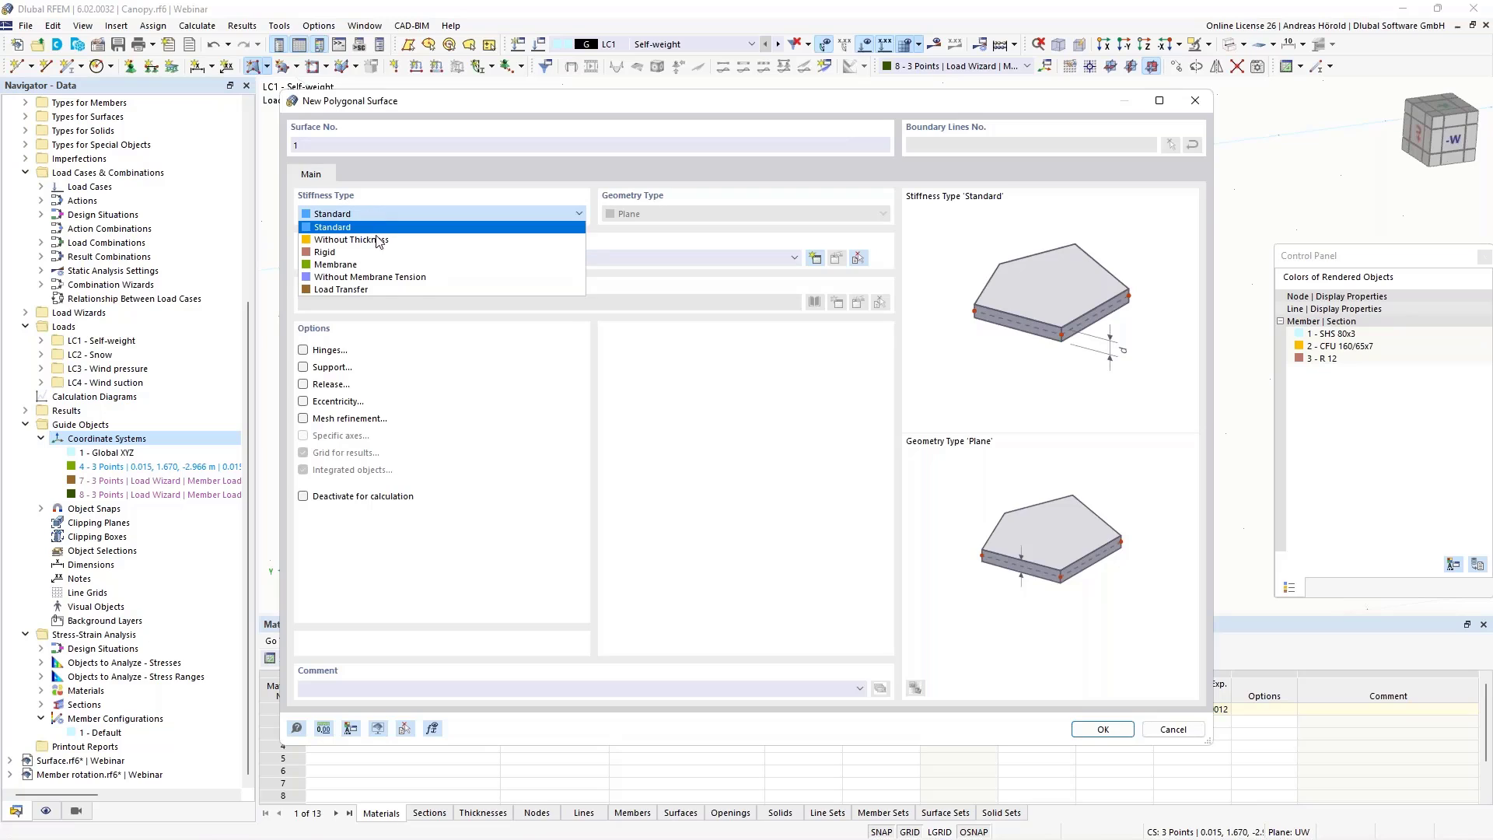
left_click(389, 290)
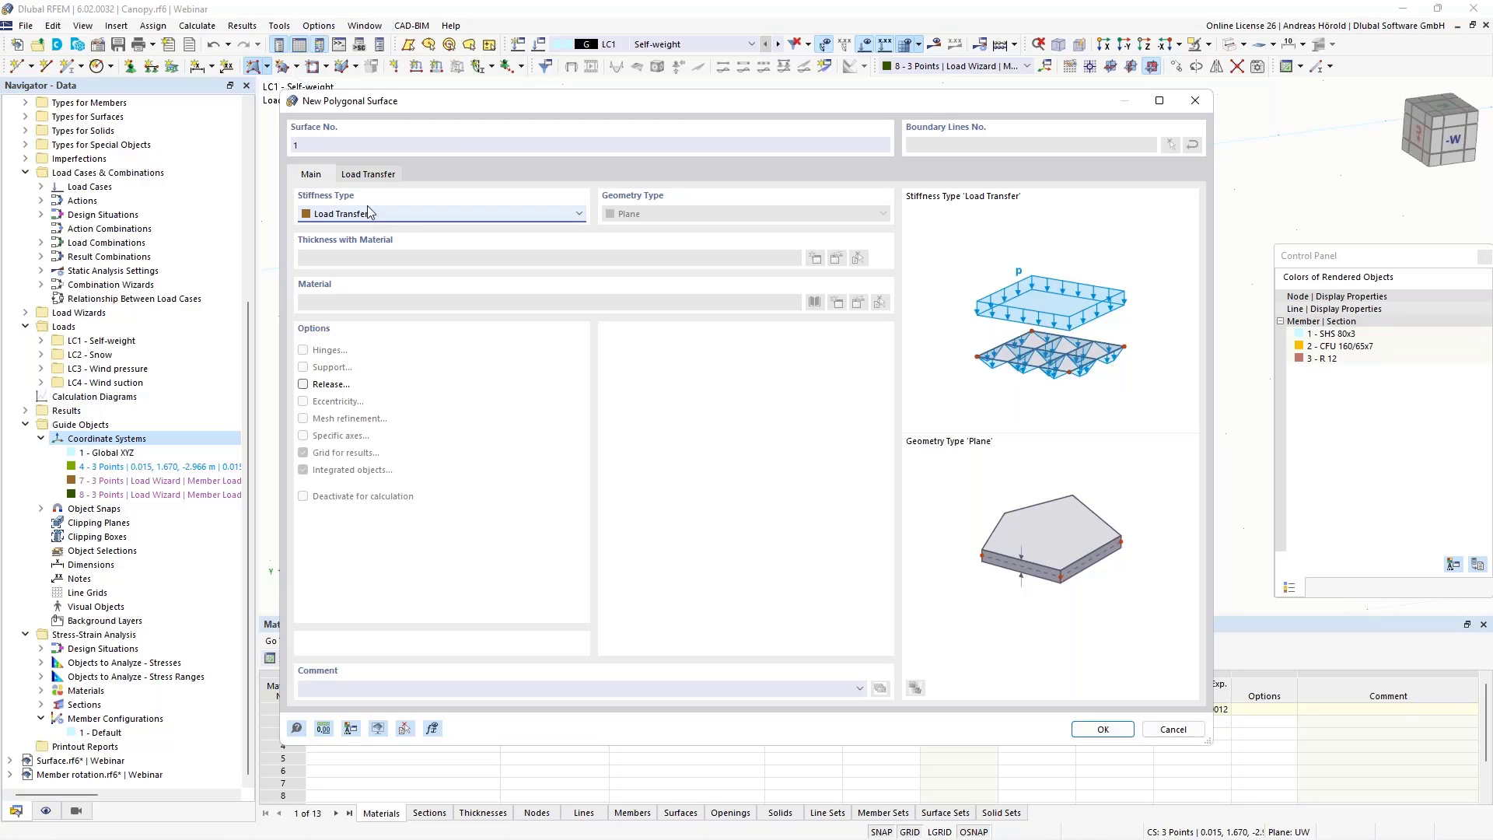
left_click(369, 176)
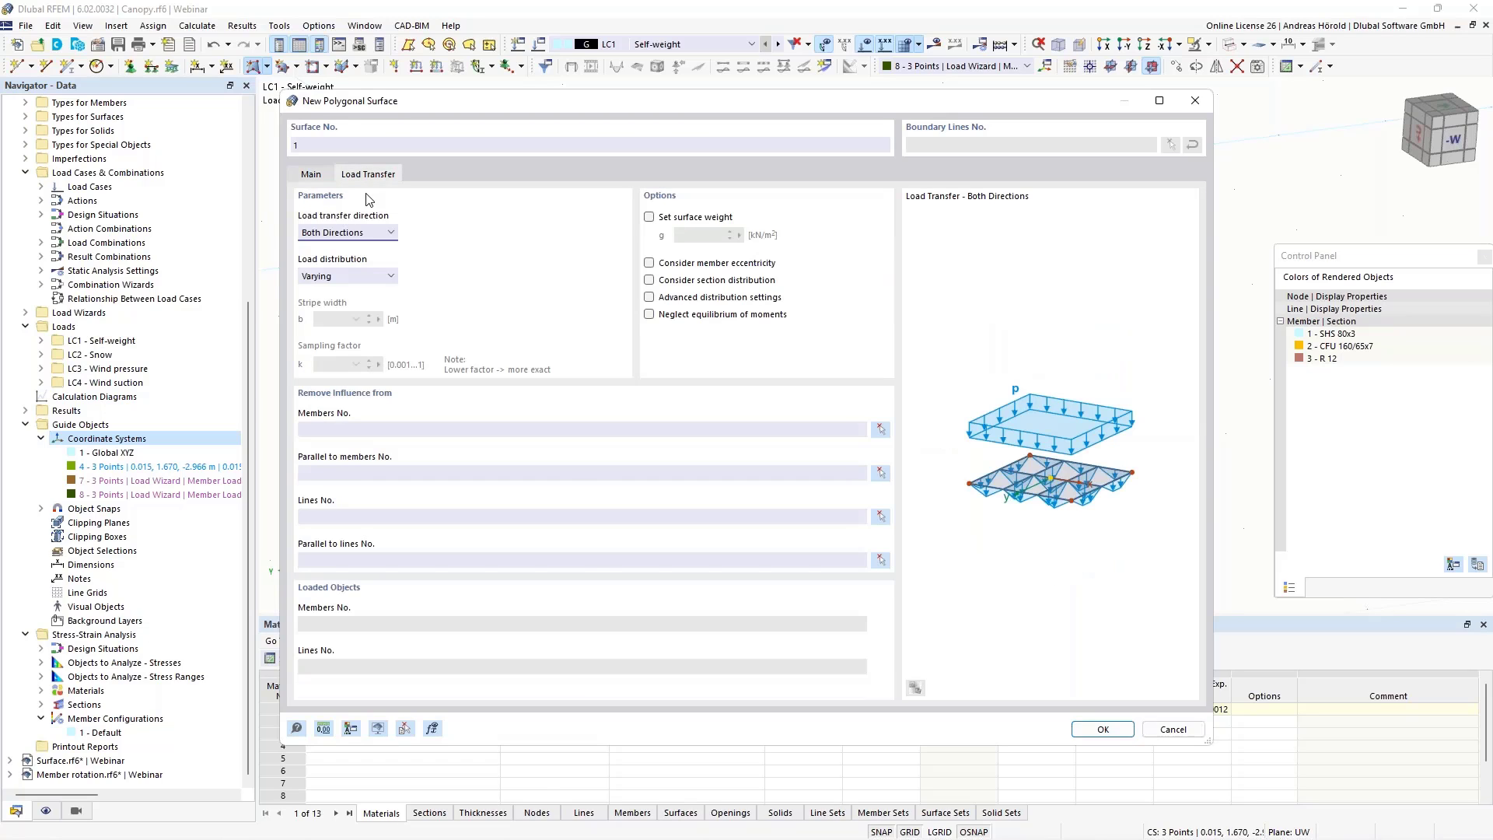
left_click(378, 235)
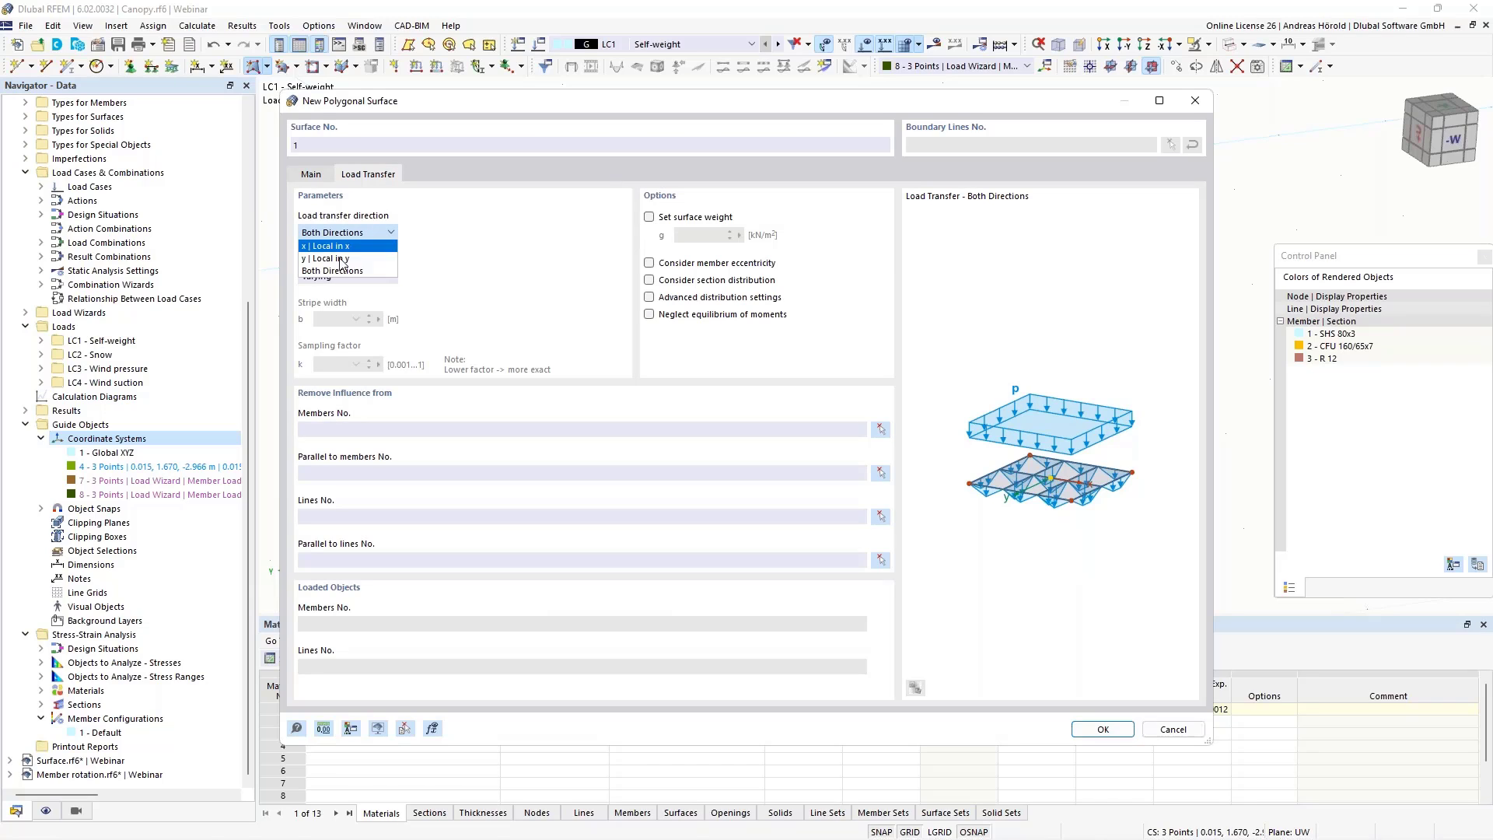
left_click(449, 264)
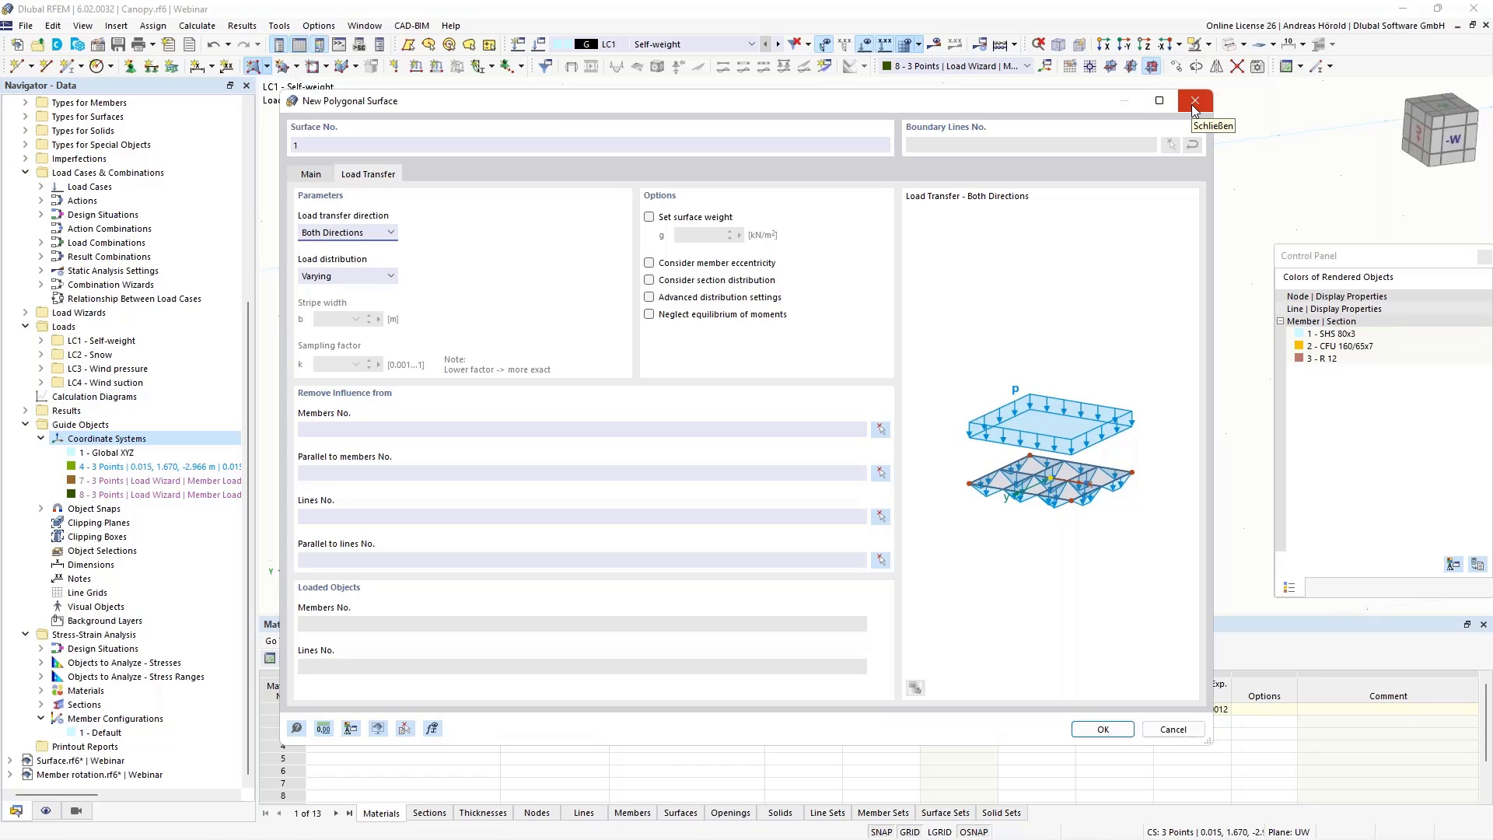
left_click(310, 174)
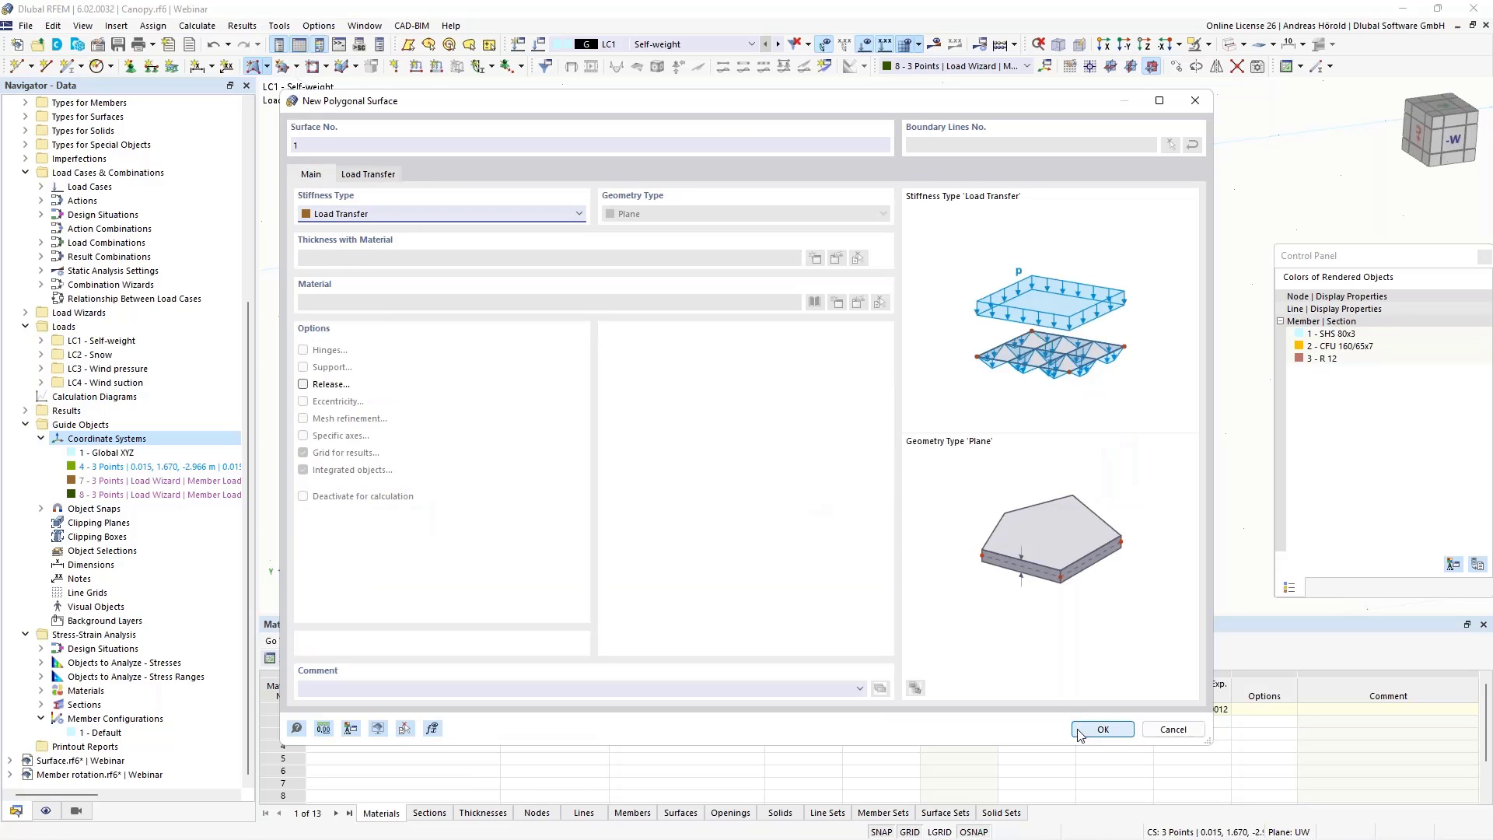
left_click(1103, 729)
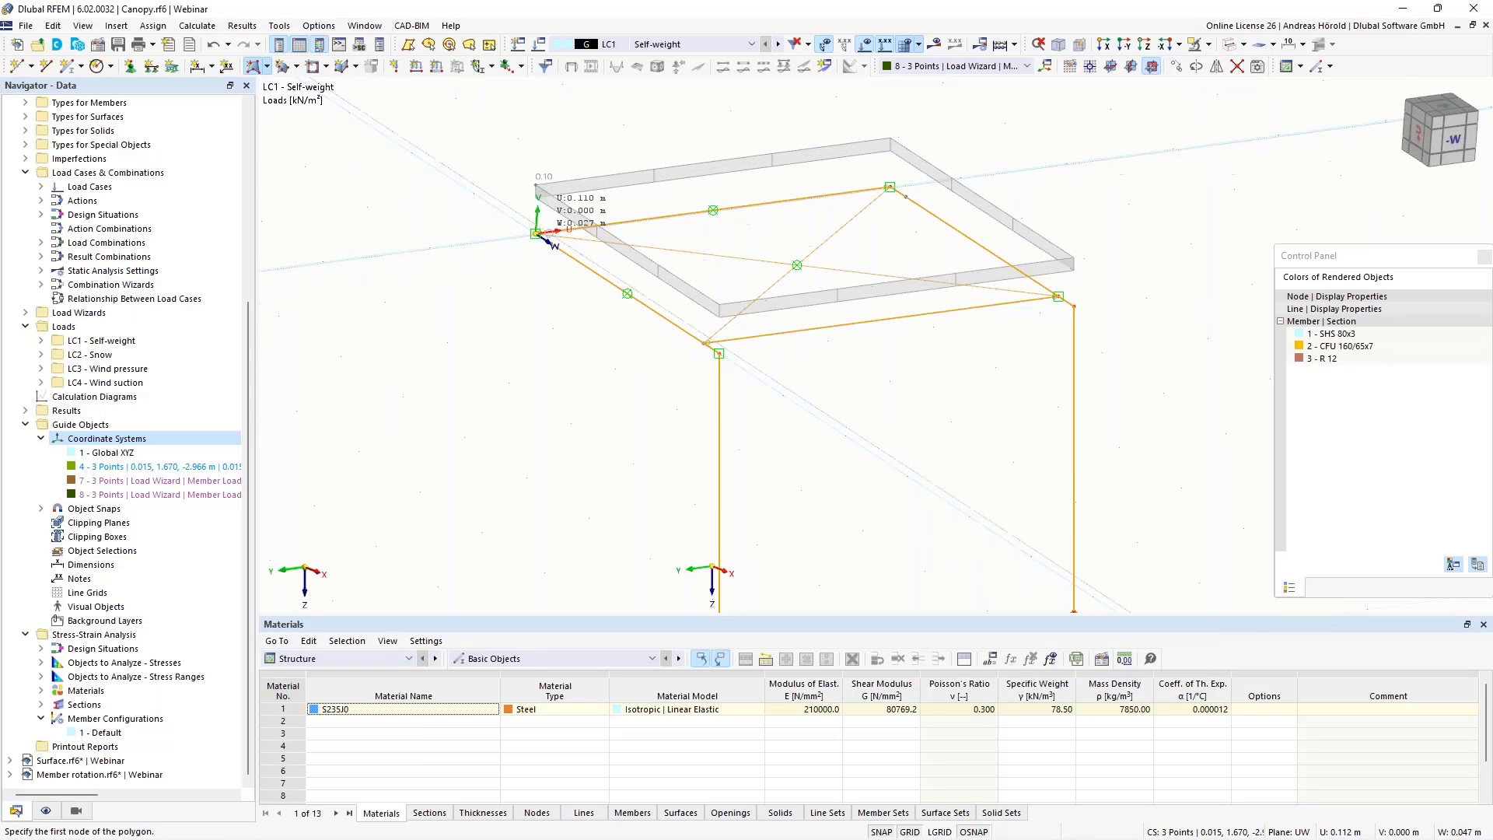
Draw the load transfer surface as a closed polygon through the four corner nodes of the canopy roof
left_click(536, 234)
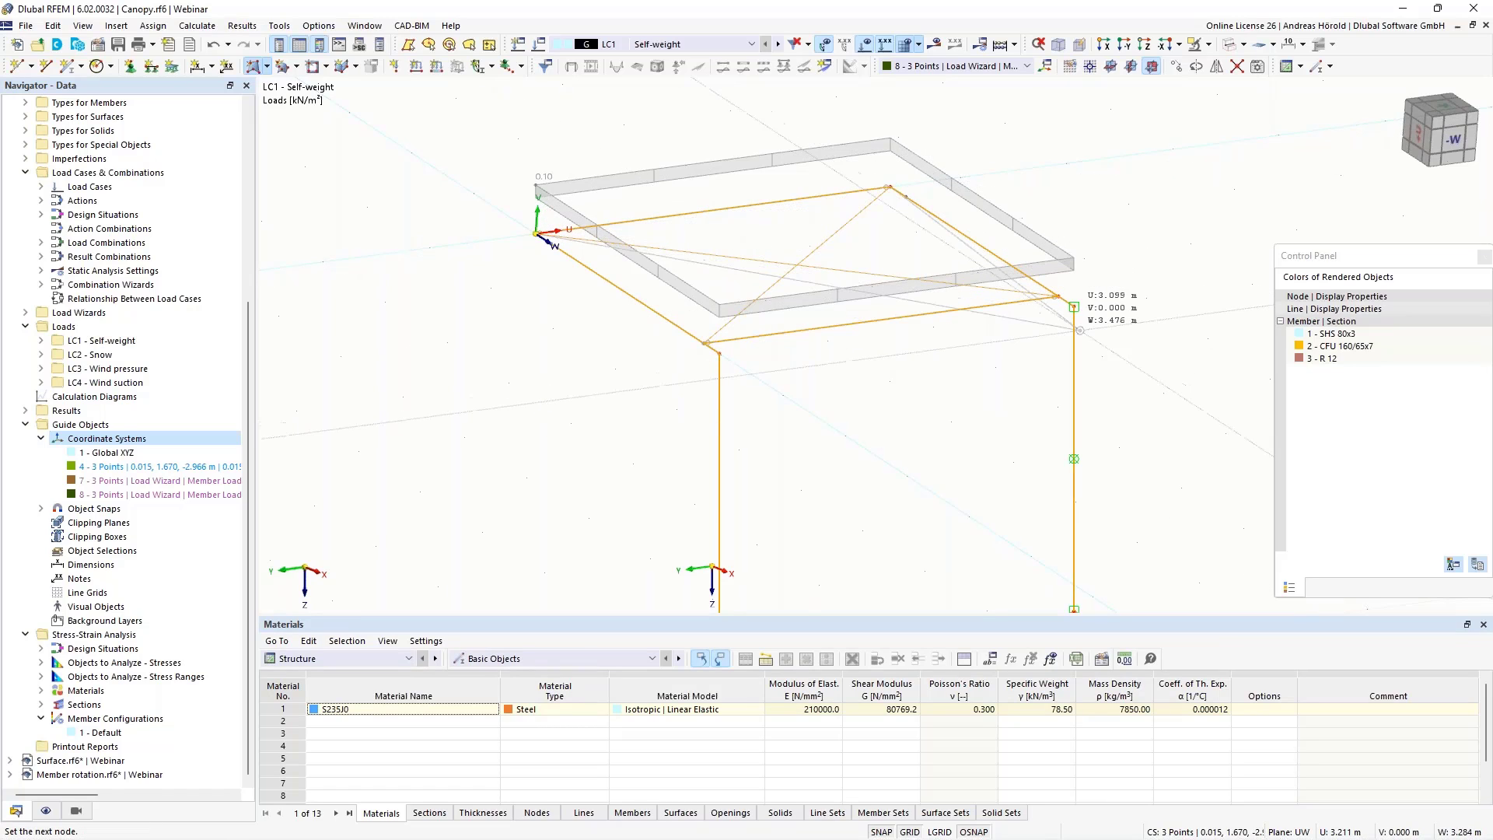
left_click(1074, 307)
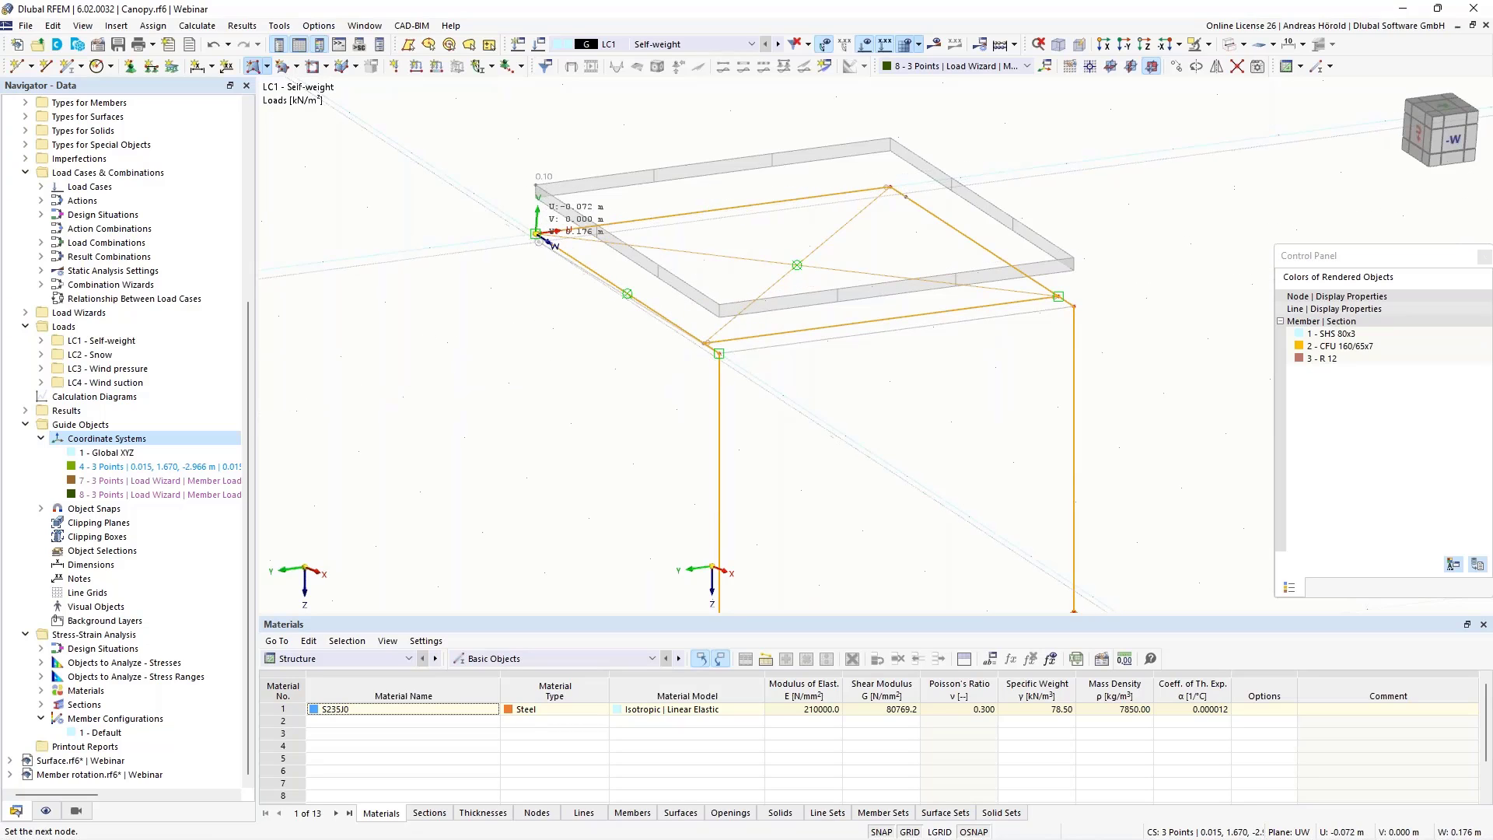
left_click(536, 233)
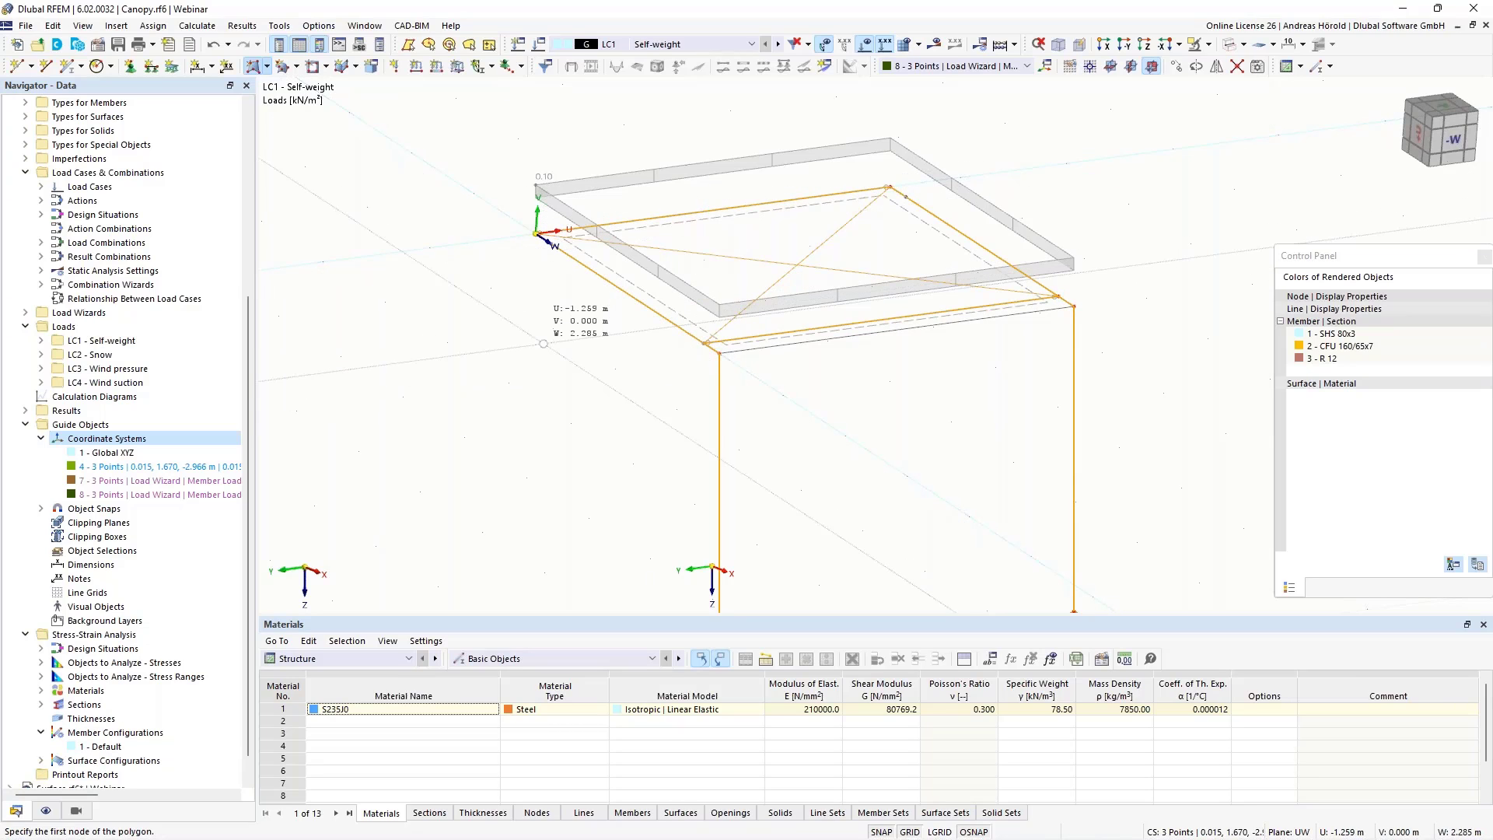
key("Escape")
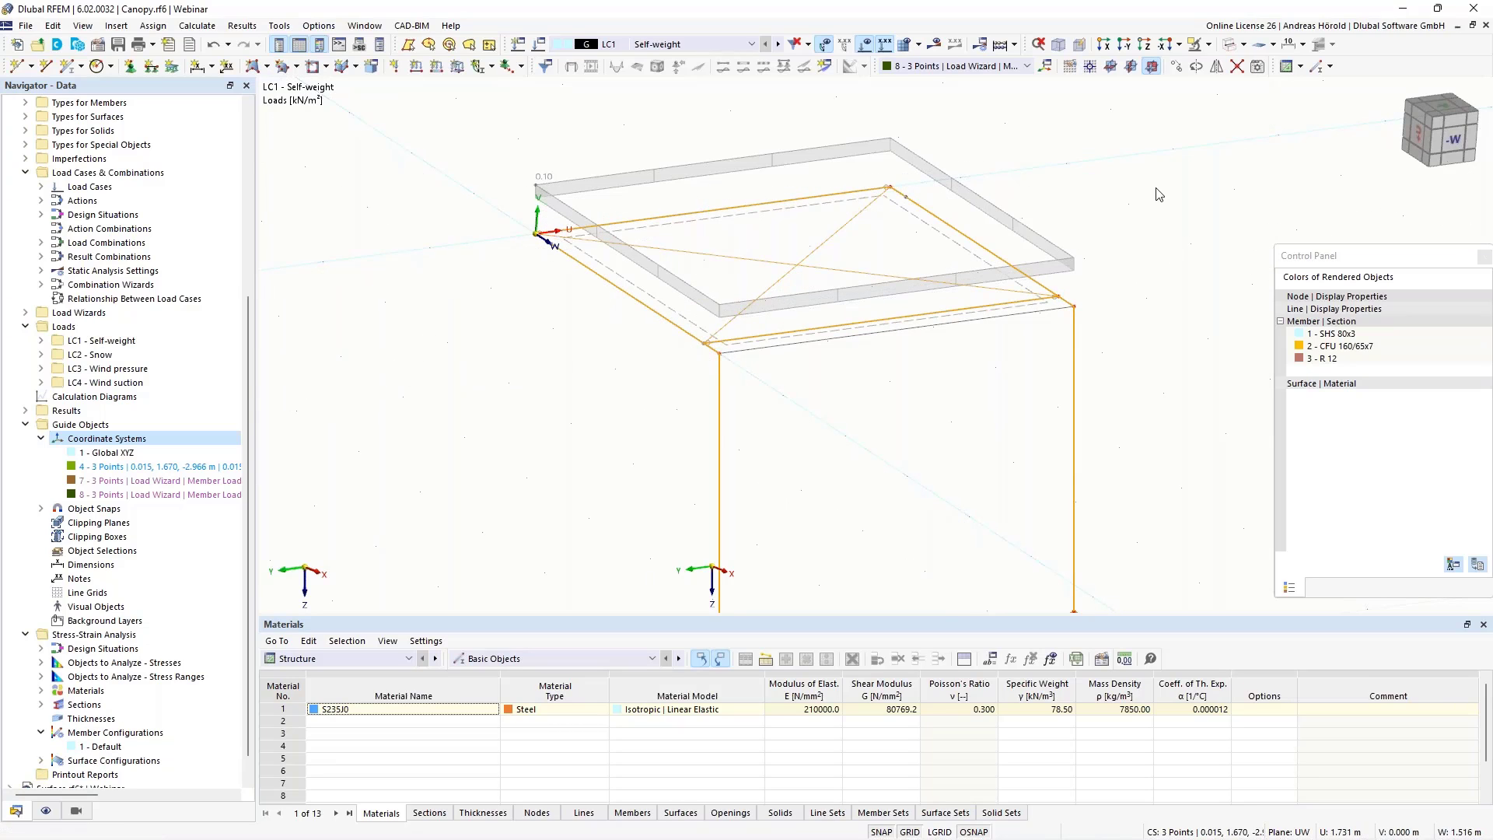
Display the canopy model with rendered solid members and a filled roof surface
left_click(1244, 44)
left_click(1251, 101)
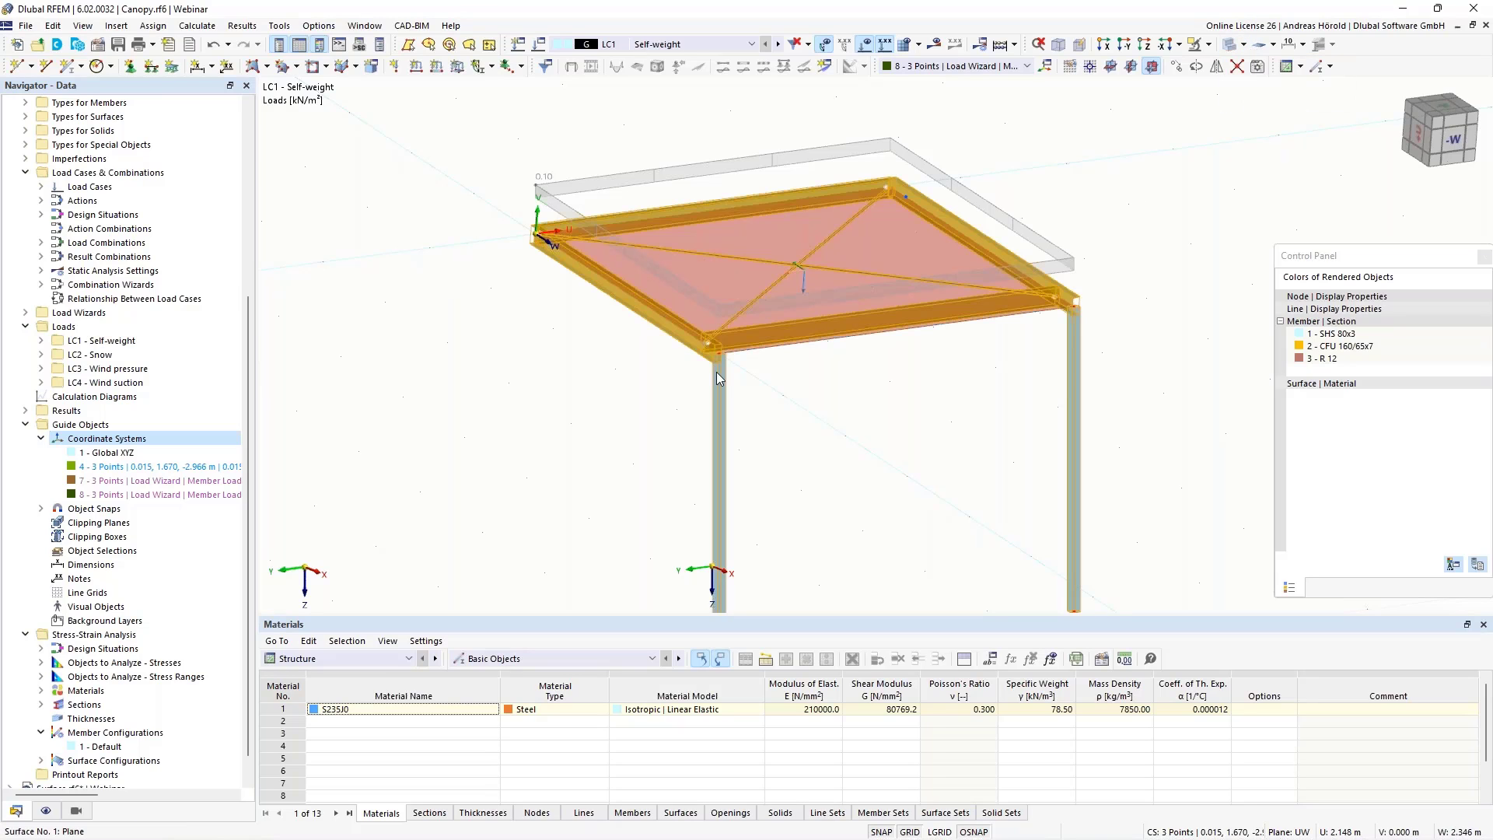
mouse_move(535, 489)
middle_mouse_down("ctrl")
mouse_move(540, 523)
mouse_move(557, 500)
middle_mouse_up("ctrl")
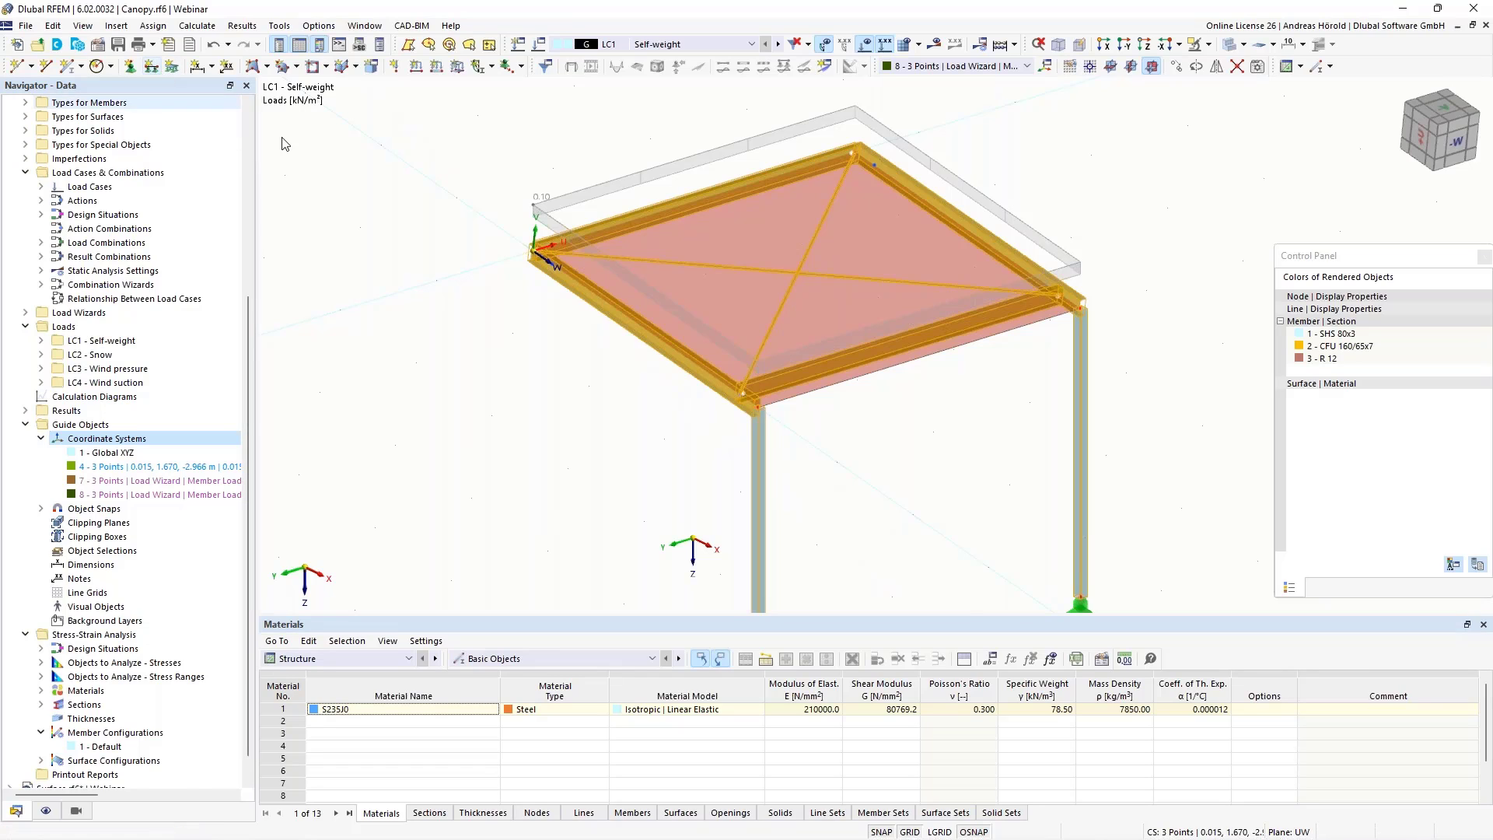
Assign existing line support 1 to line 6 along the rear cross beam
left_click(151, 66)
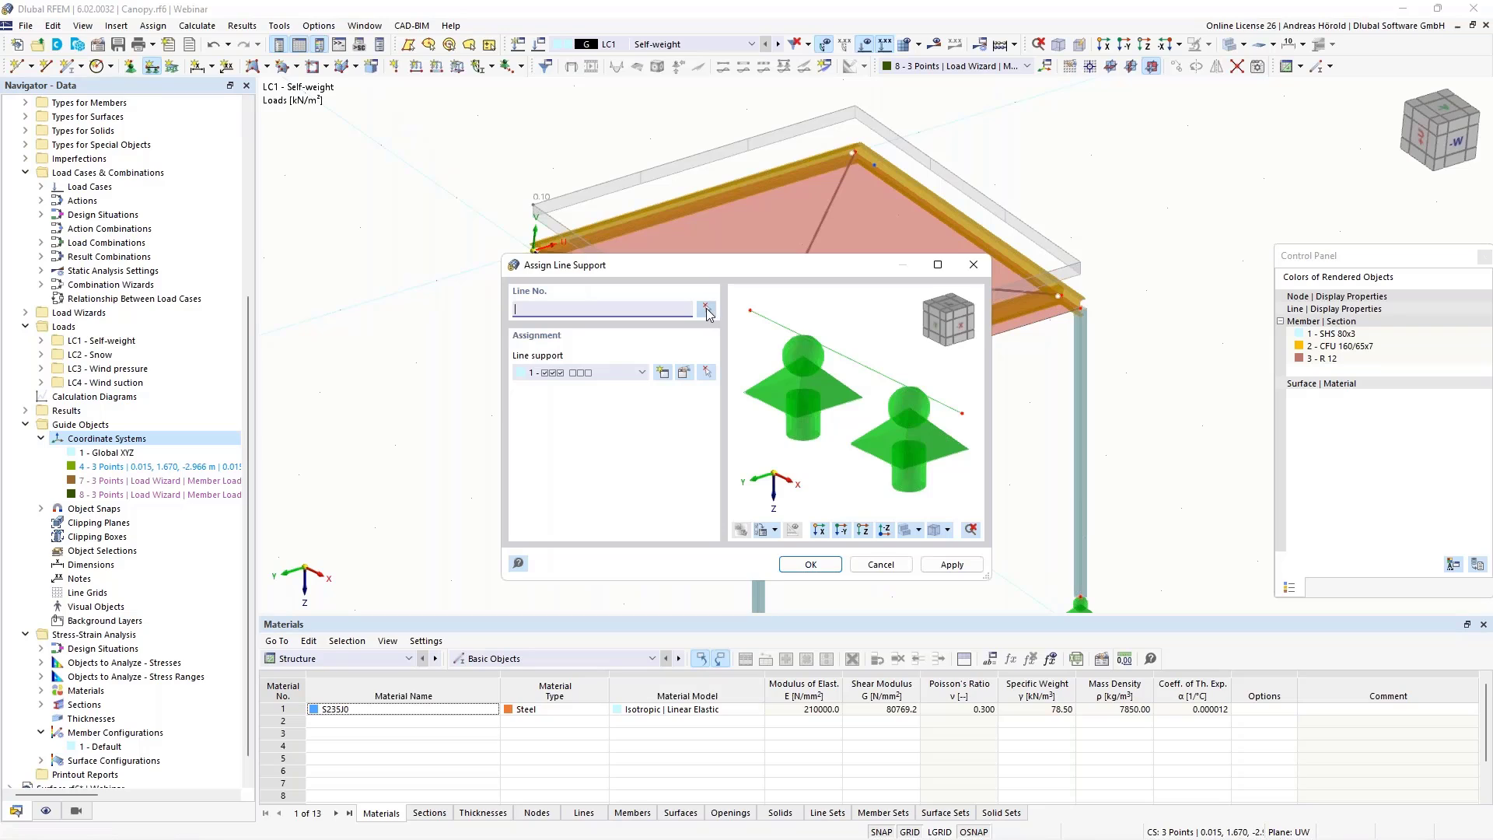
left_click(708, 314)
left_click(673, 208)
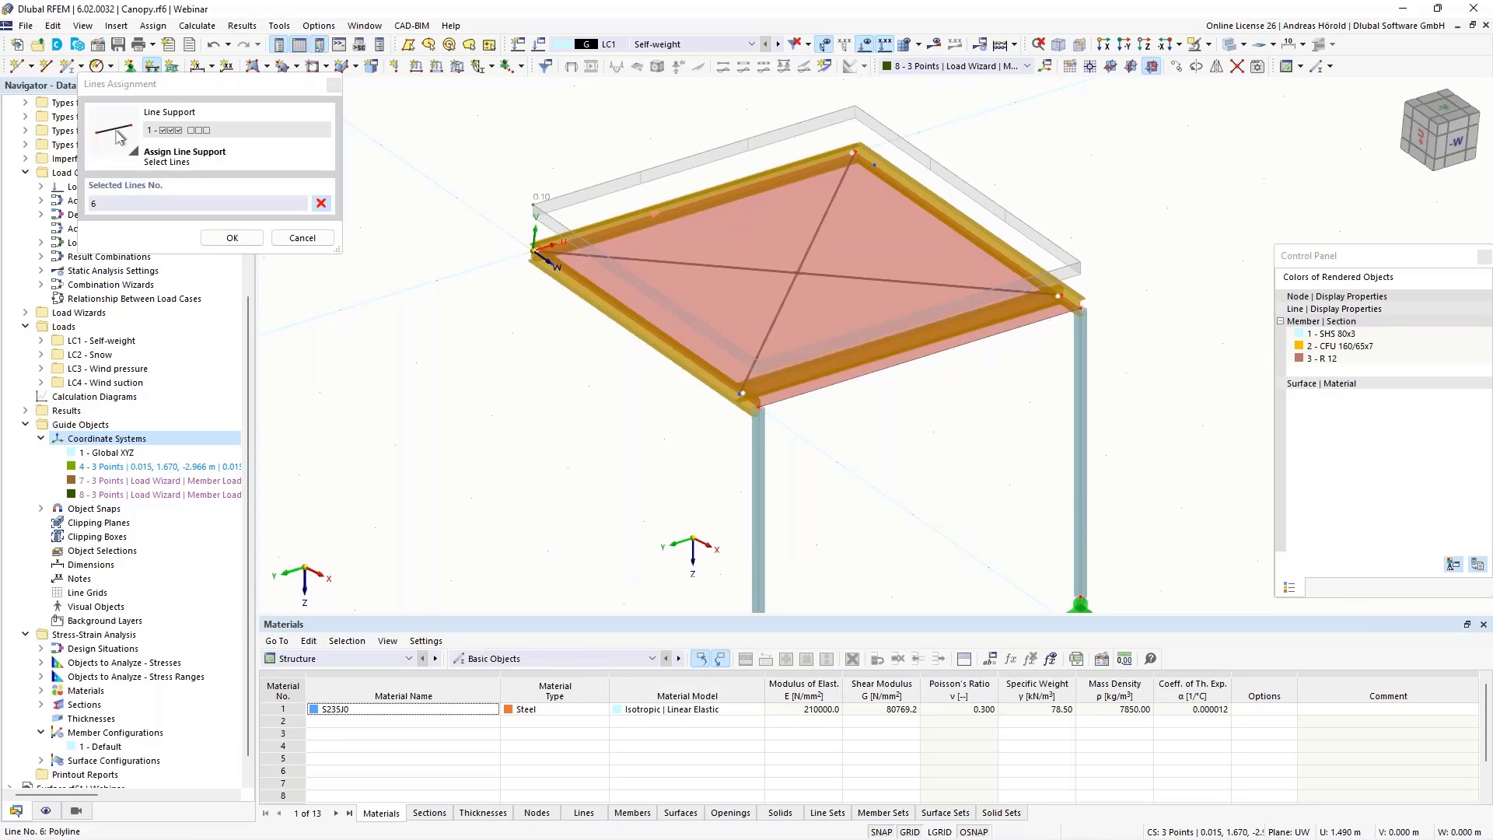
left_click(231, 238)
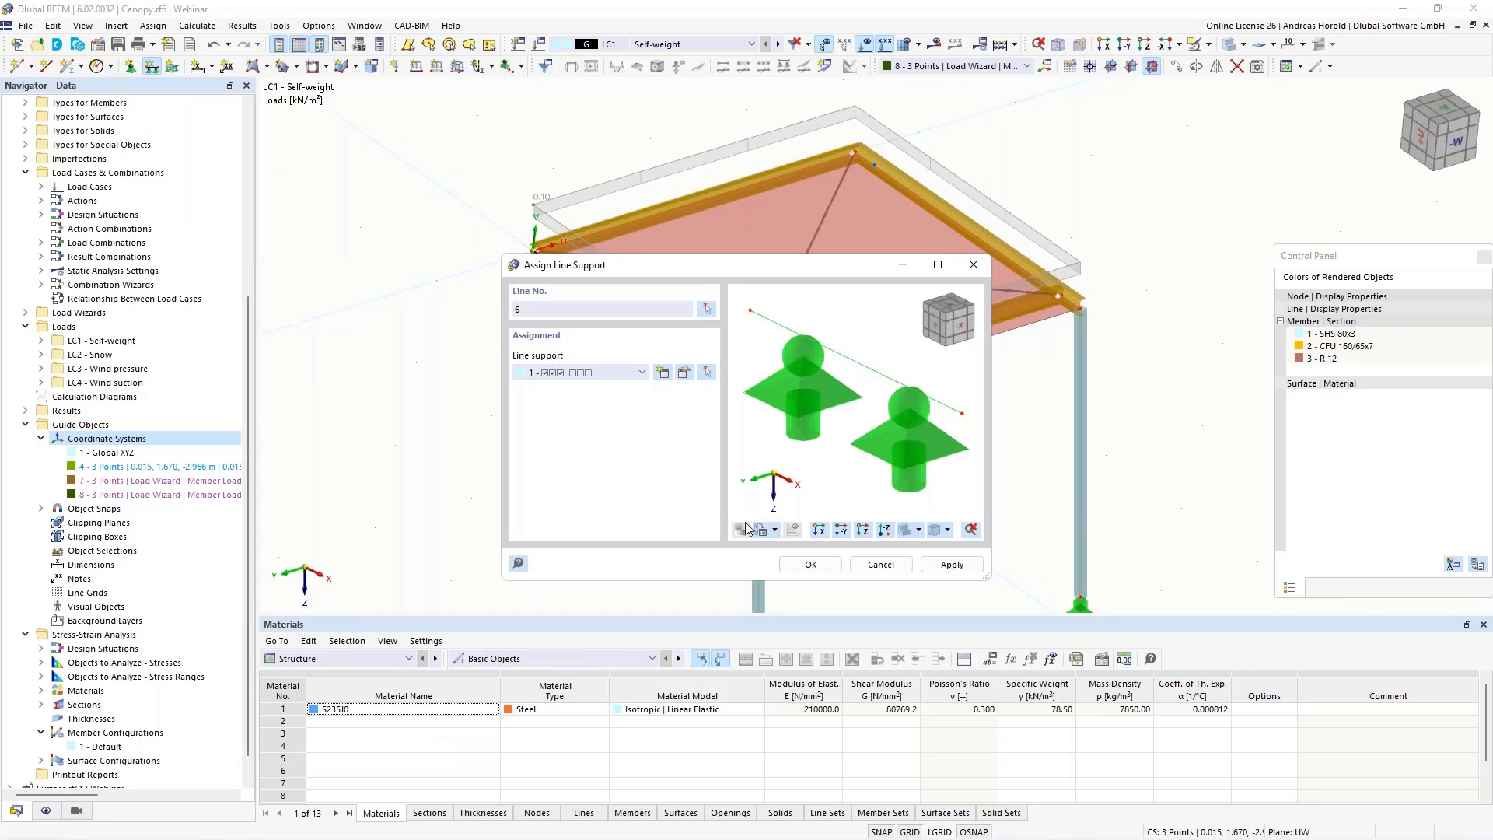
left_click(811, 565)
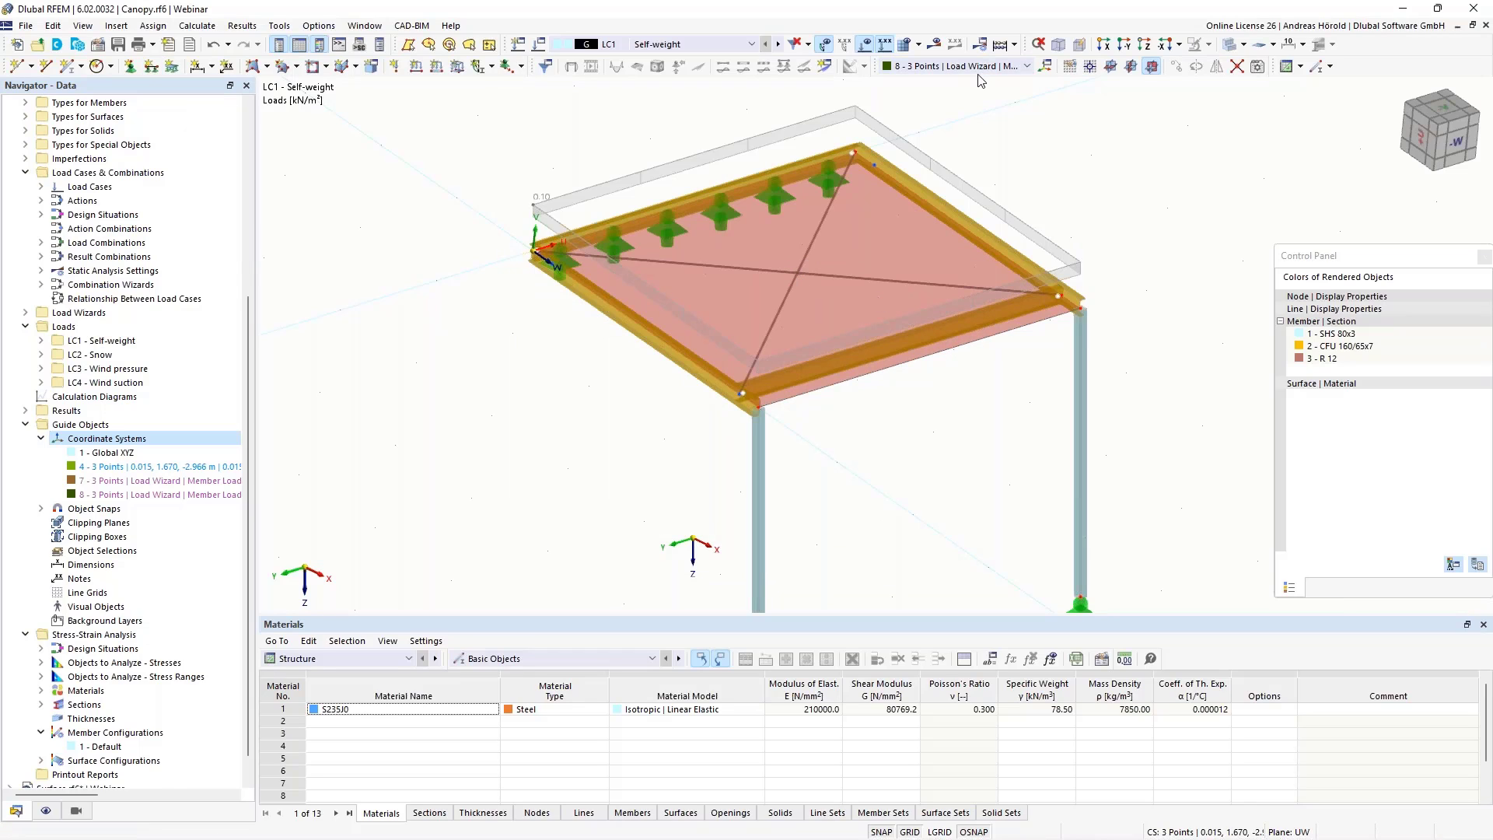
Calculate the results of LC1 - Self-weight and view the reactions along the rear beam's line support
left_click(936, 44)
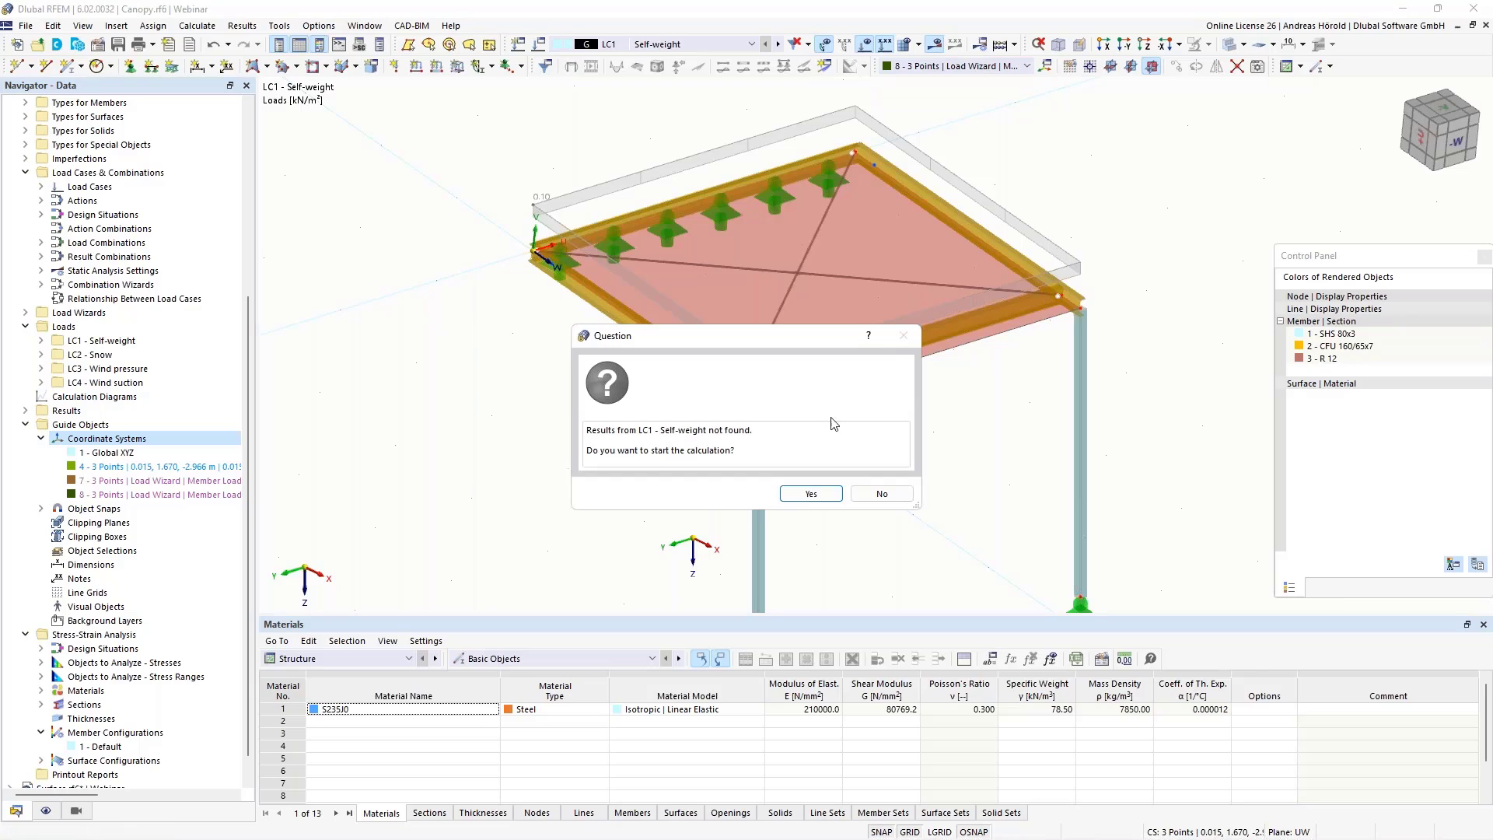
left_click(809, 495)
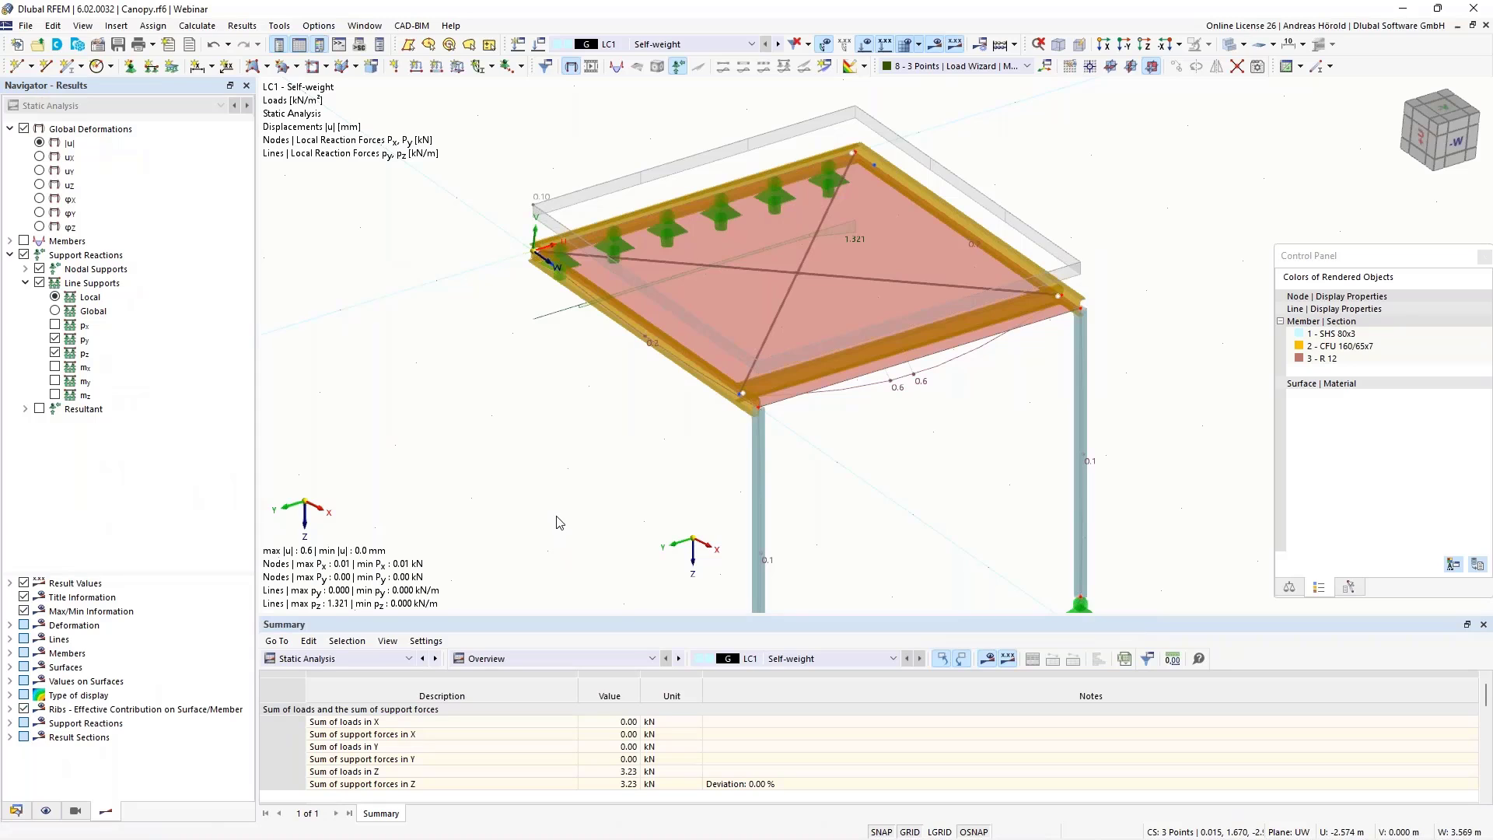
middle_click_drag(556, 516, 881, 486, "ctrl")
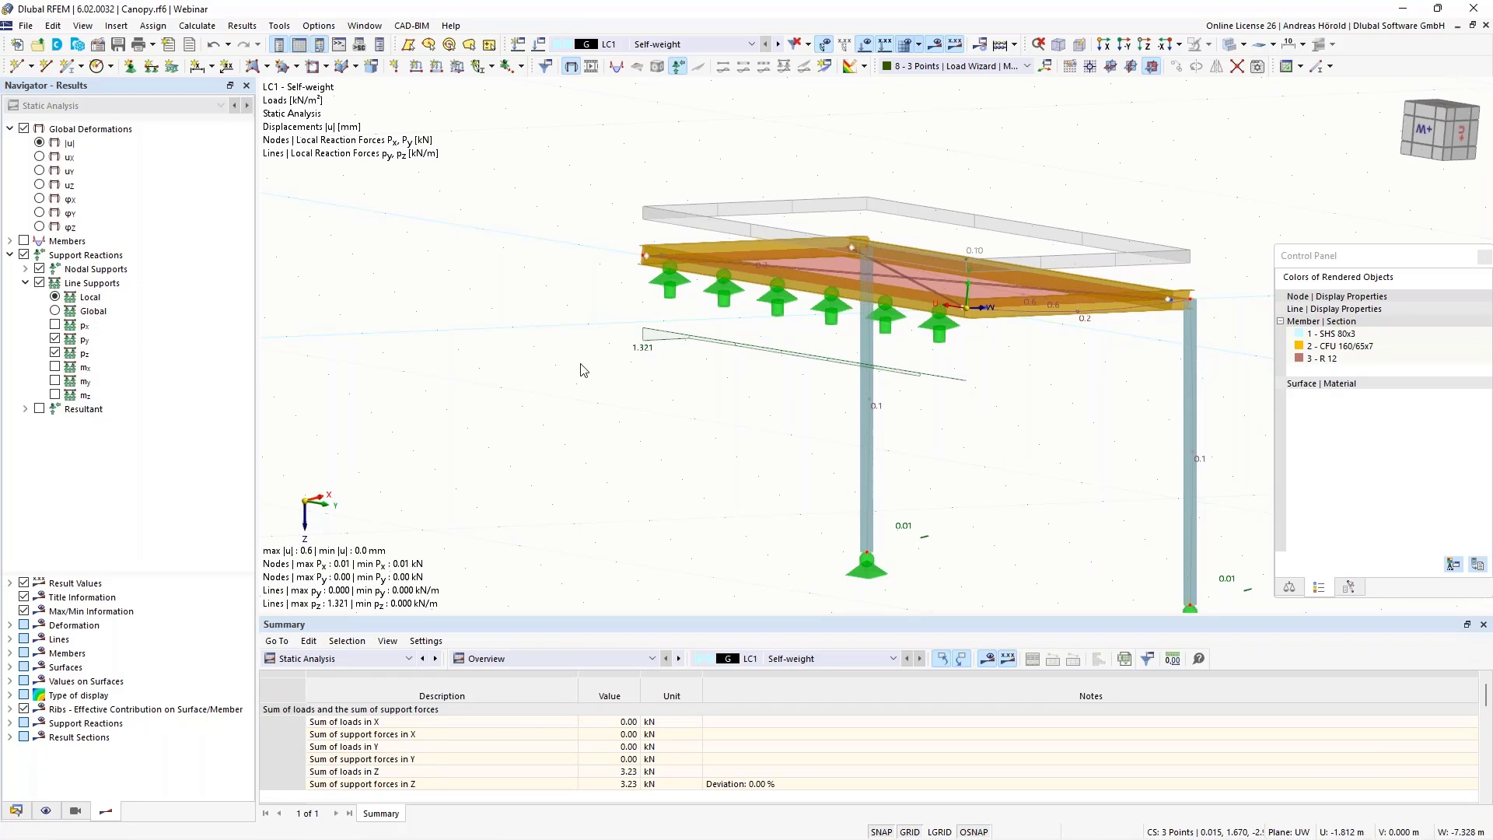
middle_click_drag(633, 381, 591, 385, "ctrl")
Hide the line support reaction py and show the resultant of the support reactions
left_click(56, 340)
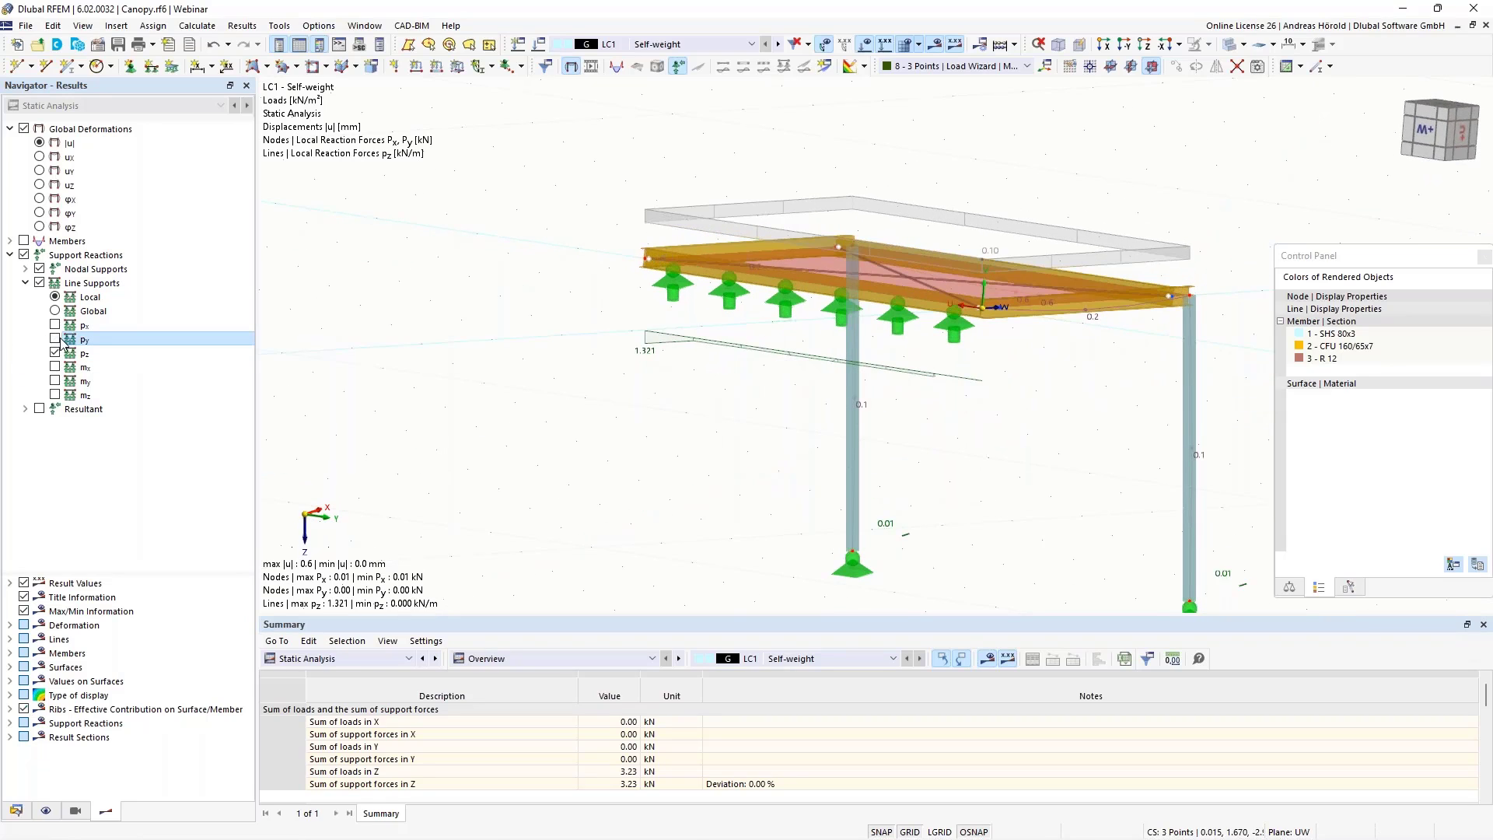
left_click(39, 409)
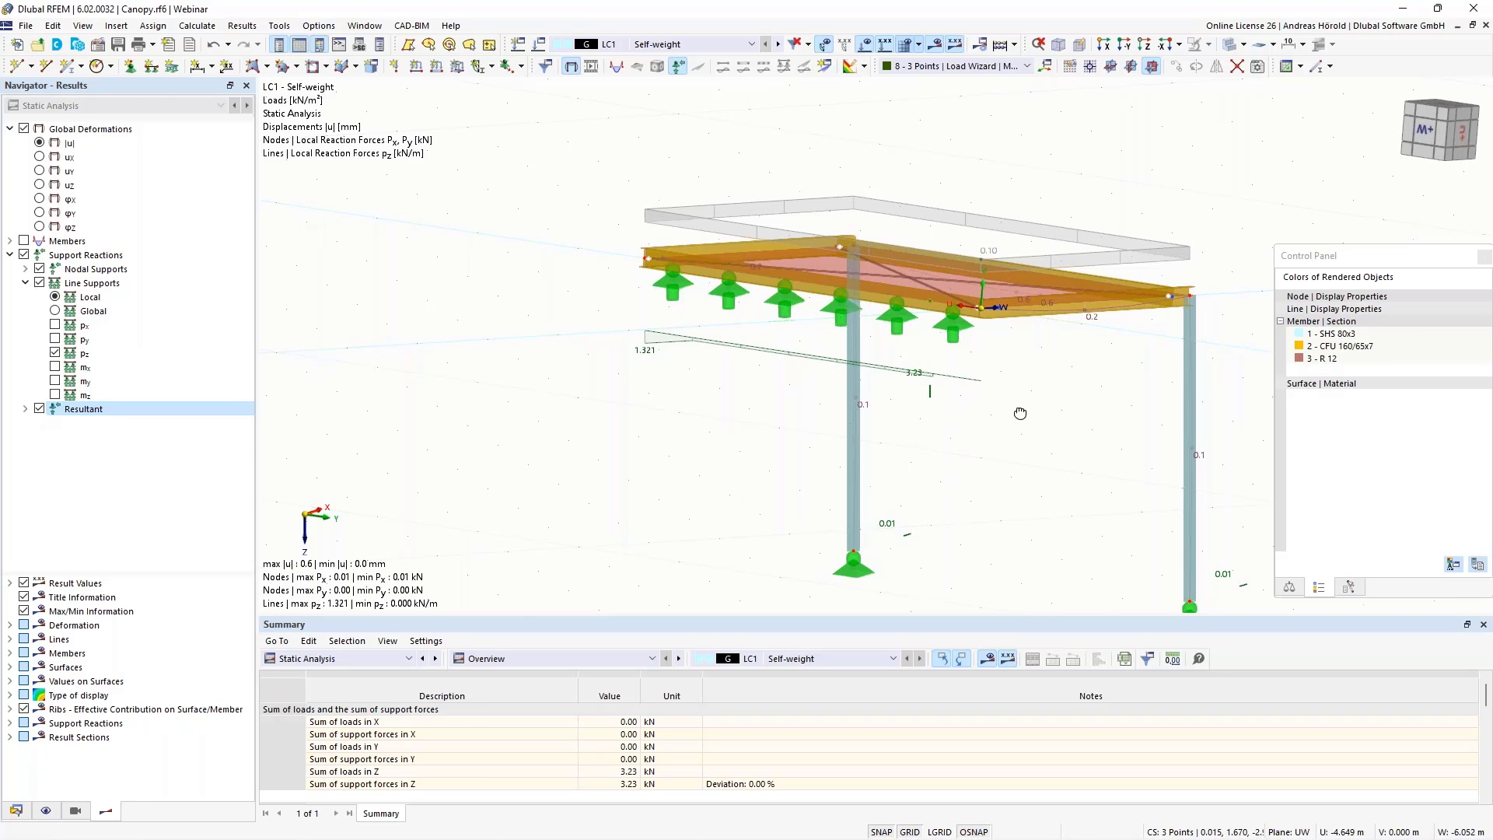
middle_click_drag(1021, 413, 922, 399, "ctrl")
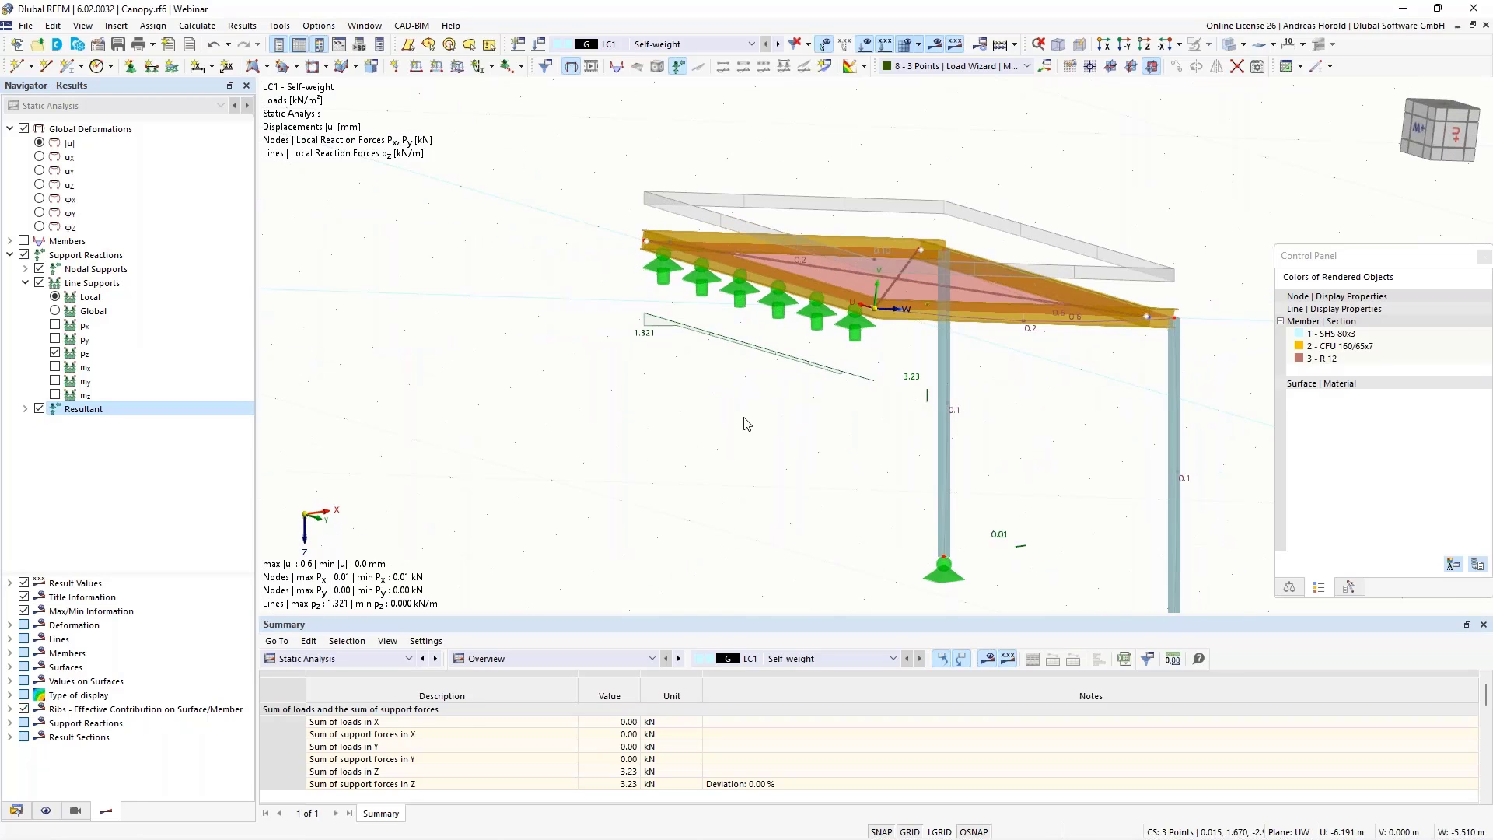
middle_click_drag(745, 424, 842, 437, "ctrl")
right_click(843, 436)
left_click(448, 351)
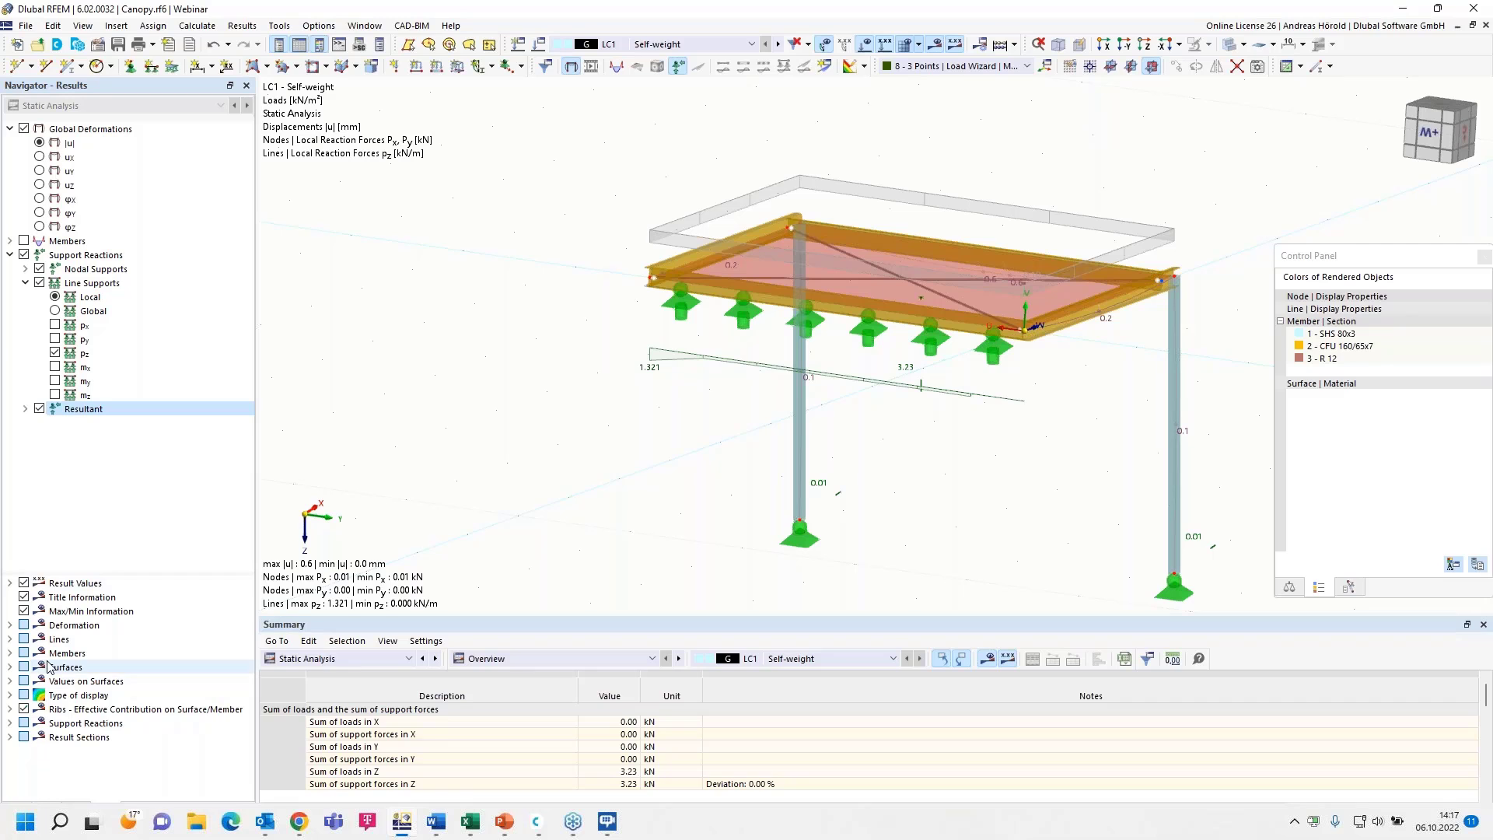
Switch to the Surface.rf6 model through the project data
left_click(16, 811)
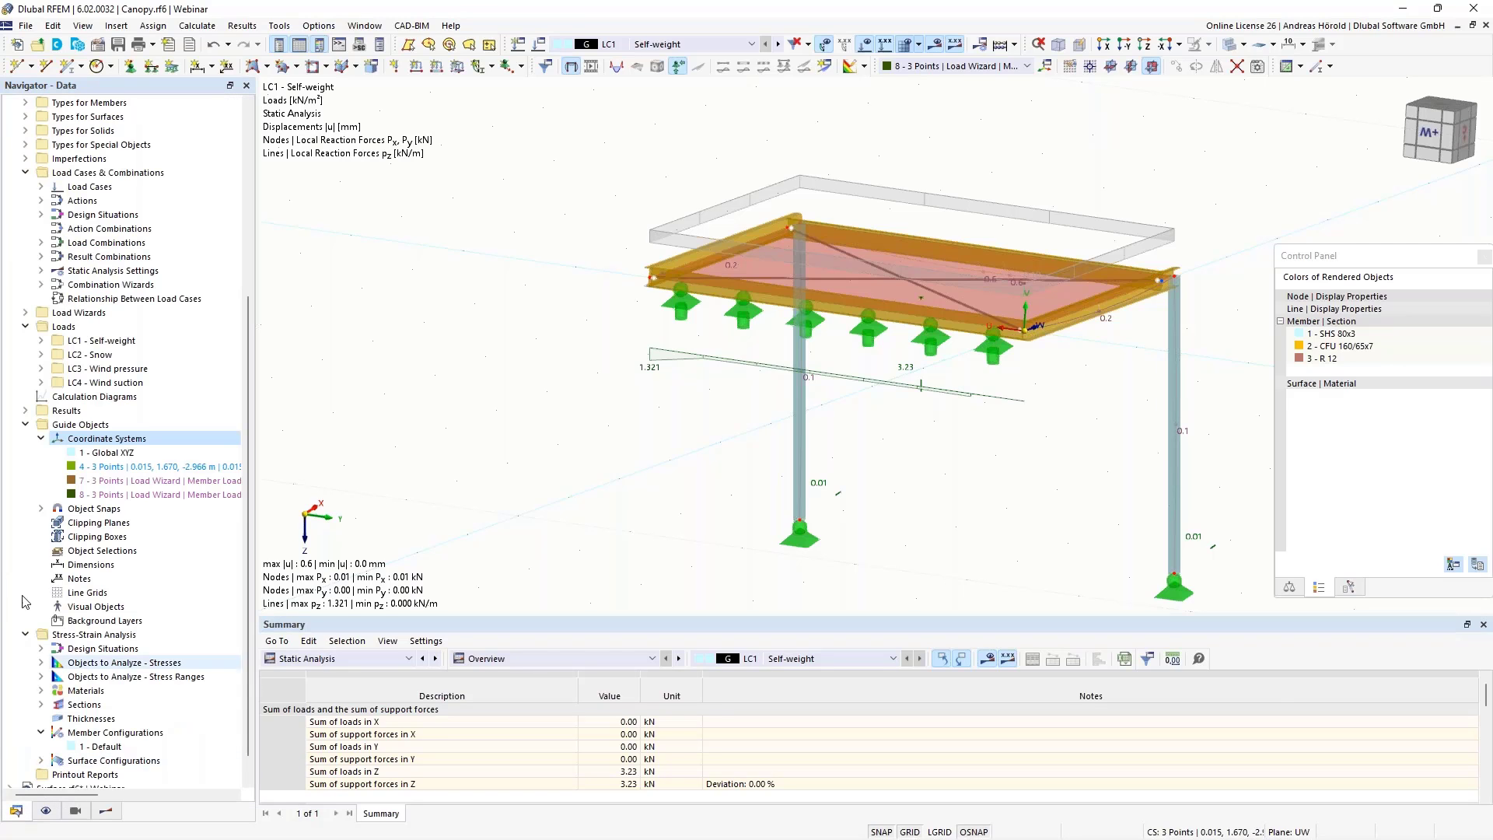
scroll(71, 401, "up", 3)
scroll(72, 400, "down", 7)
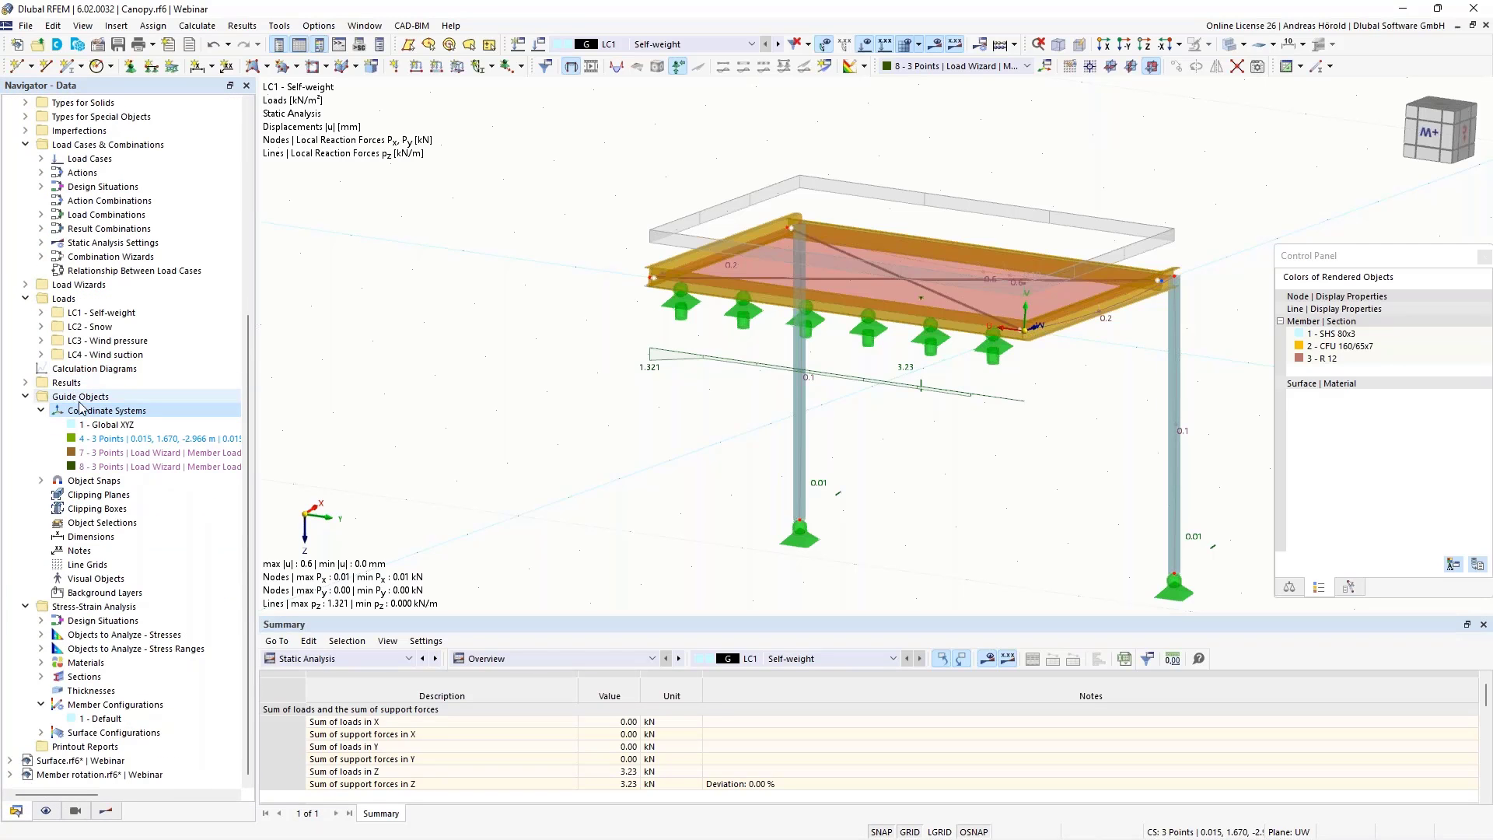
double_click(66, 761)
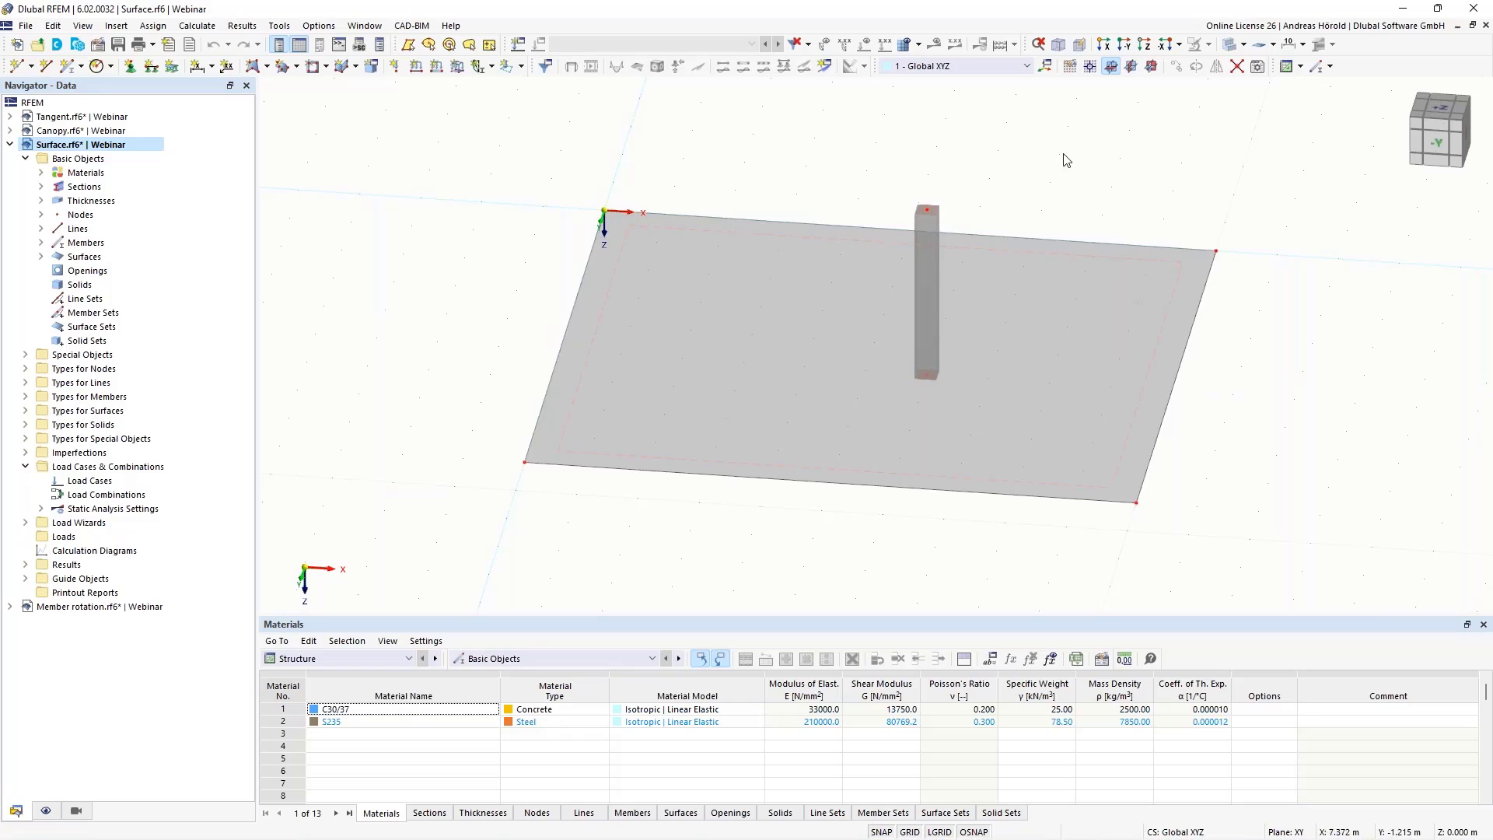
Examine the slab and its column from several angles and in the Z-direction view
left_click(1144, 45)
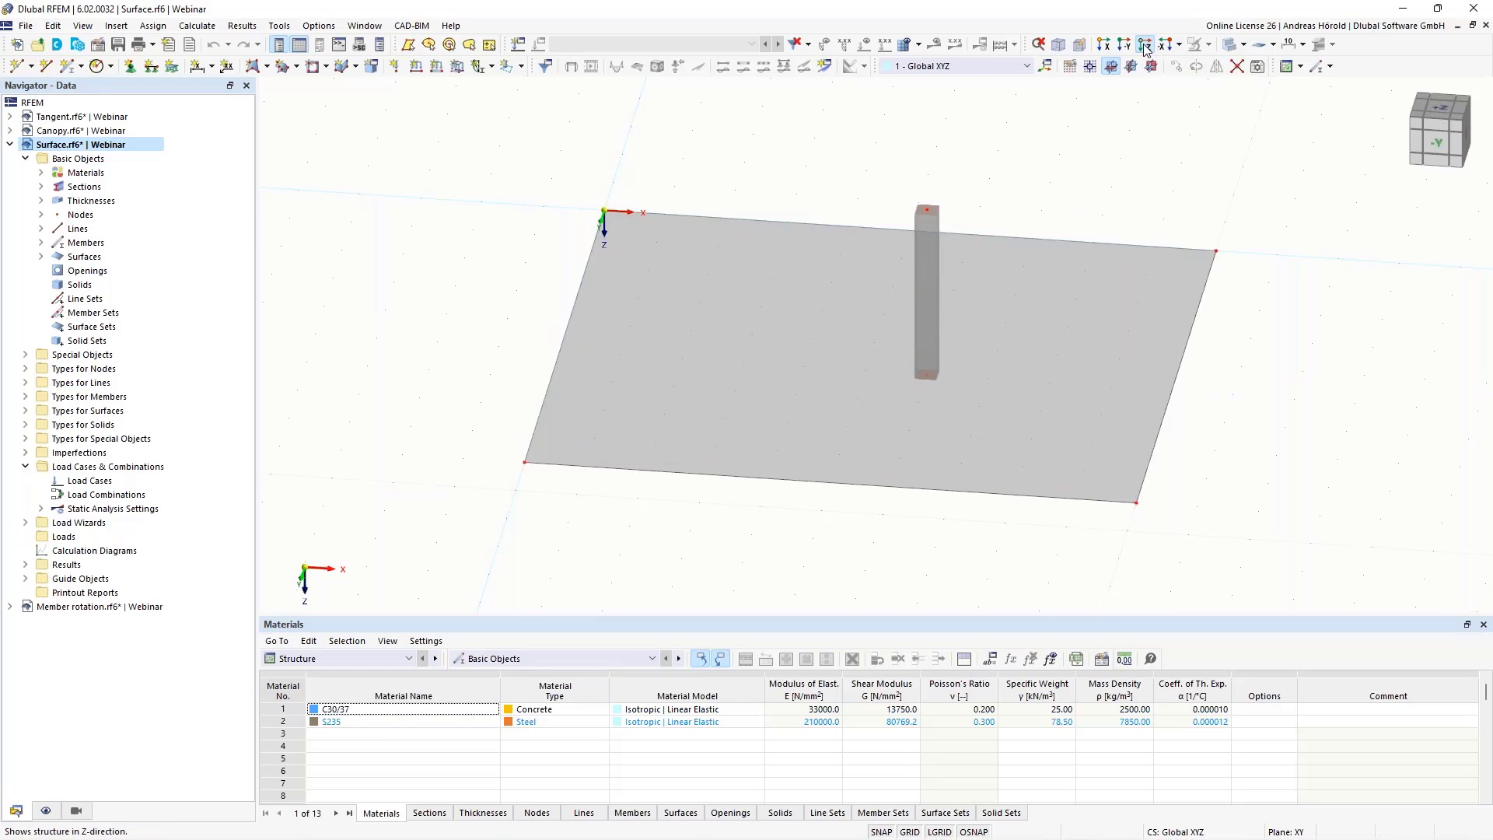
middle_click_drag(1223, 429, 1211, 221, "ctrl")
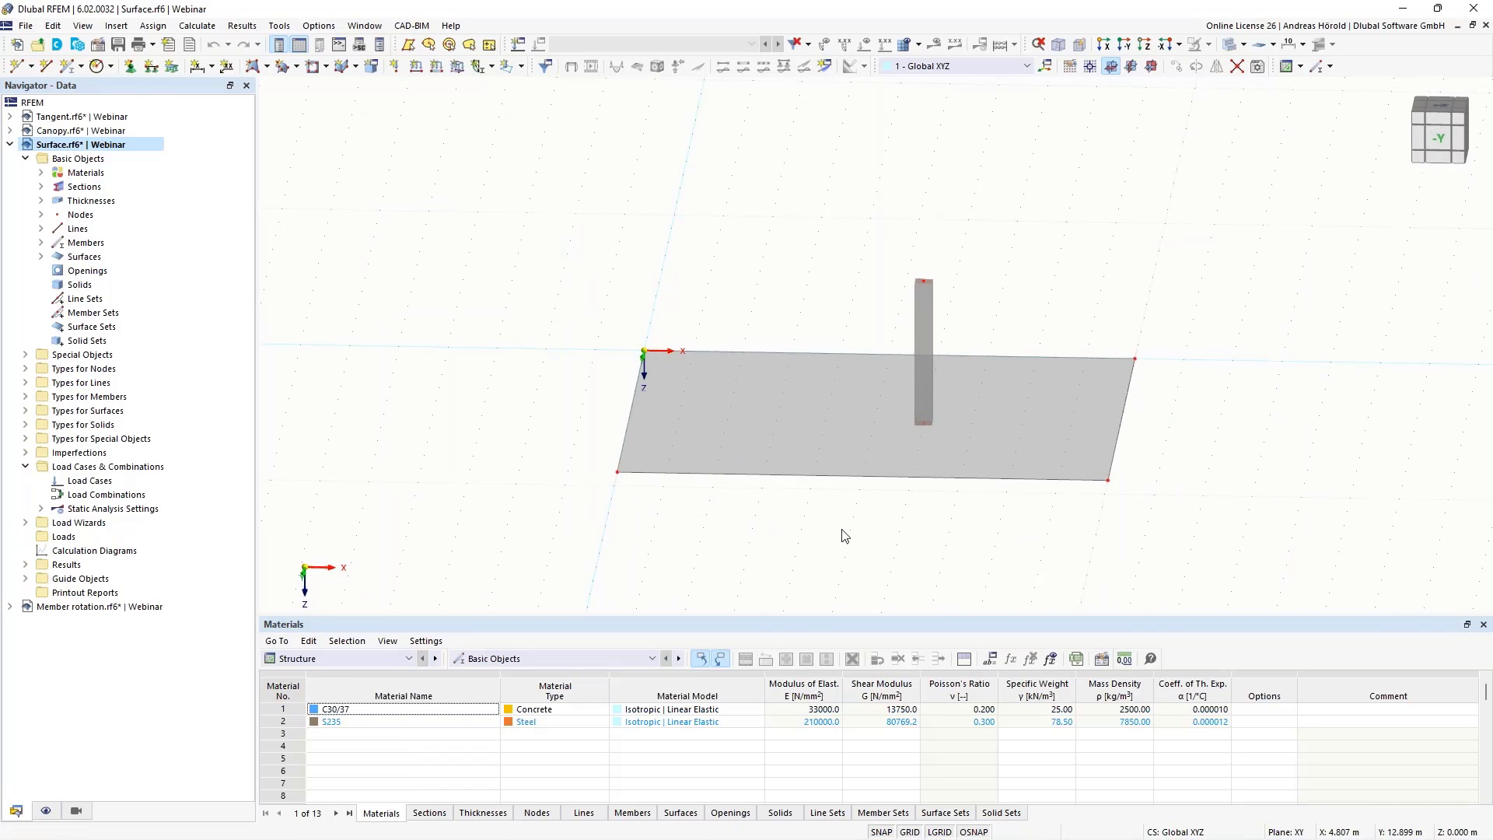
scroll(844, 536, "up", 5)
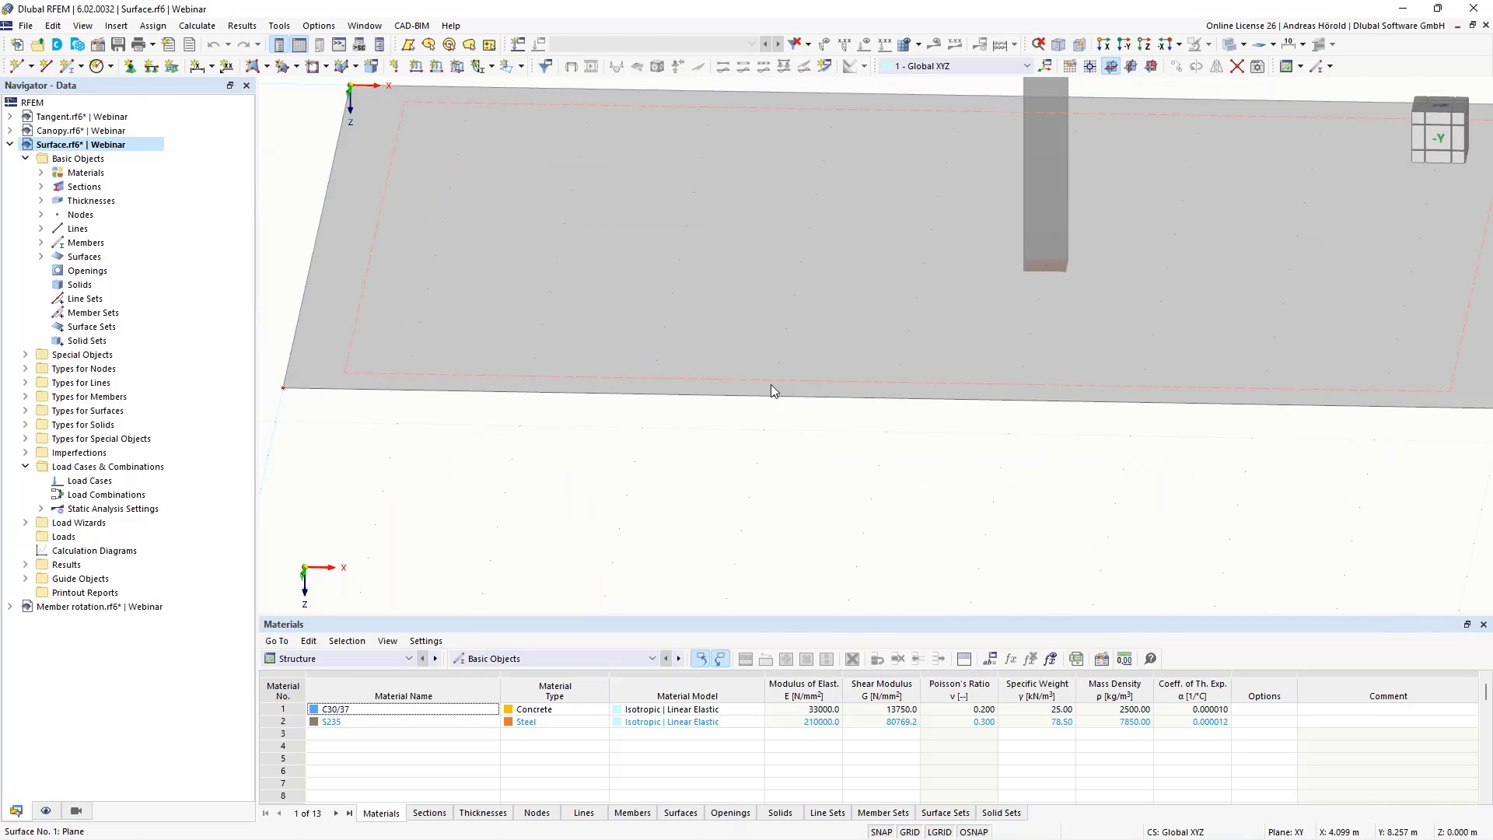
scroll(773, 379, "down", 3)
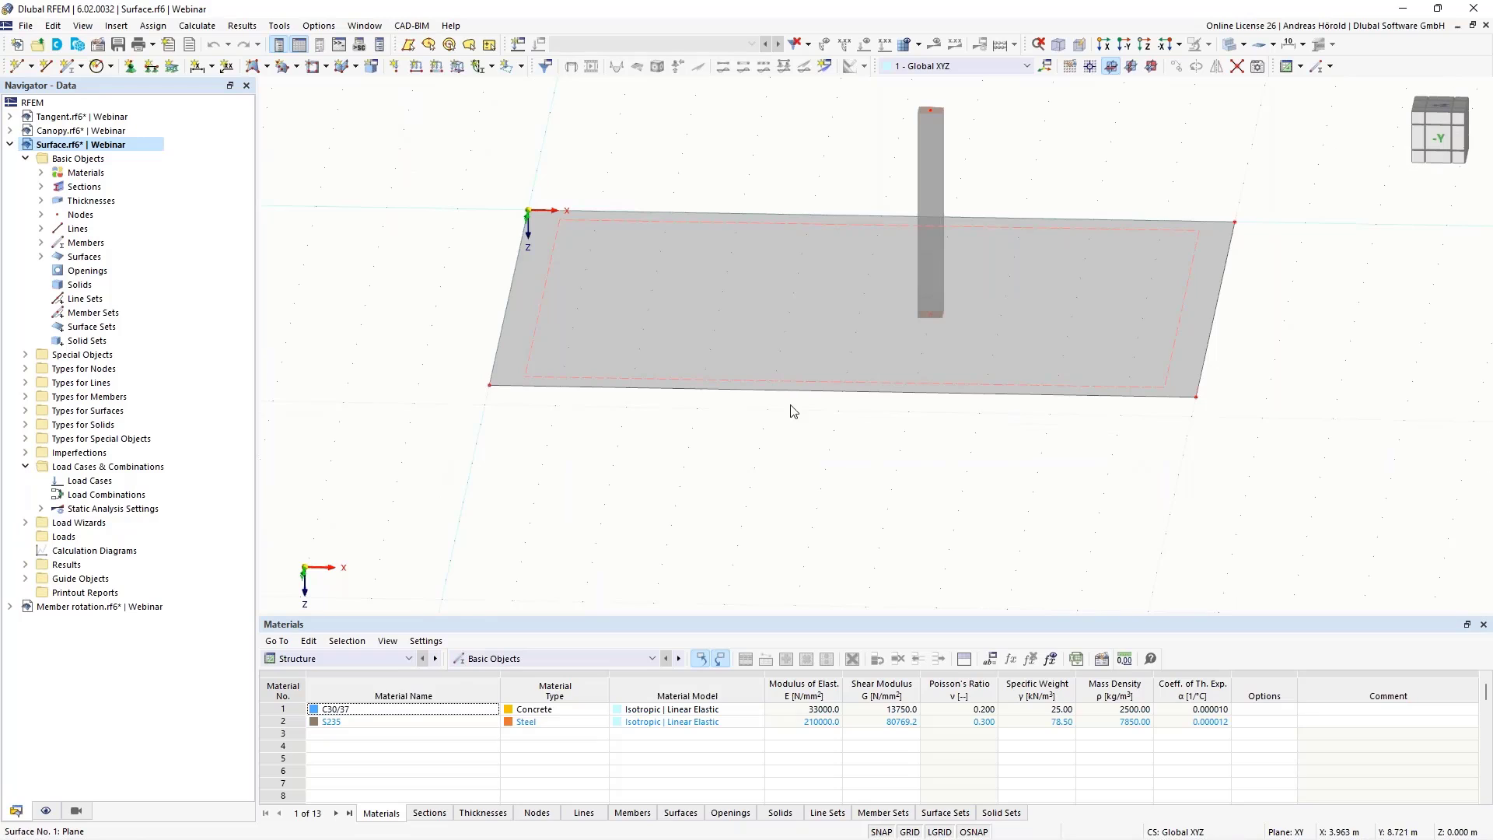
middle_click_drag(896, 478, 867, 559)
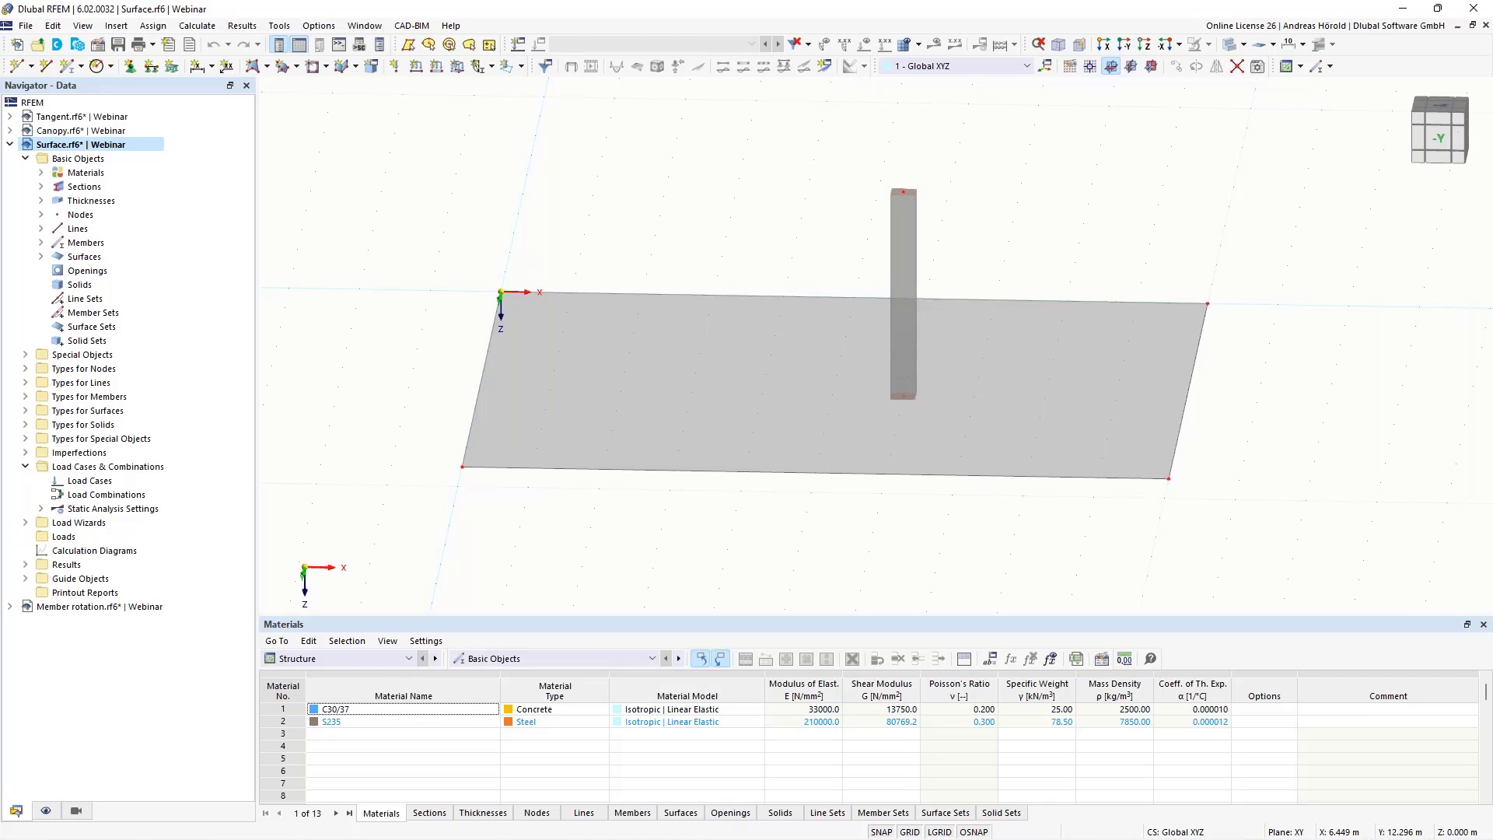
middle_click_drag(903, 539, 914, 619, "ctrl")
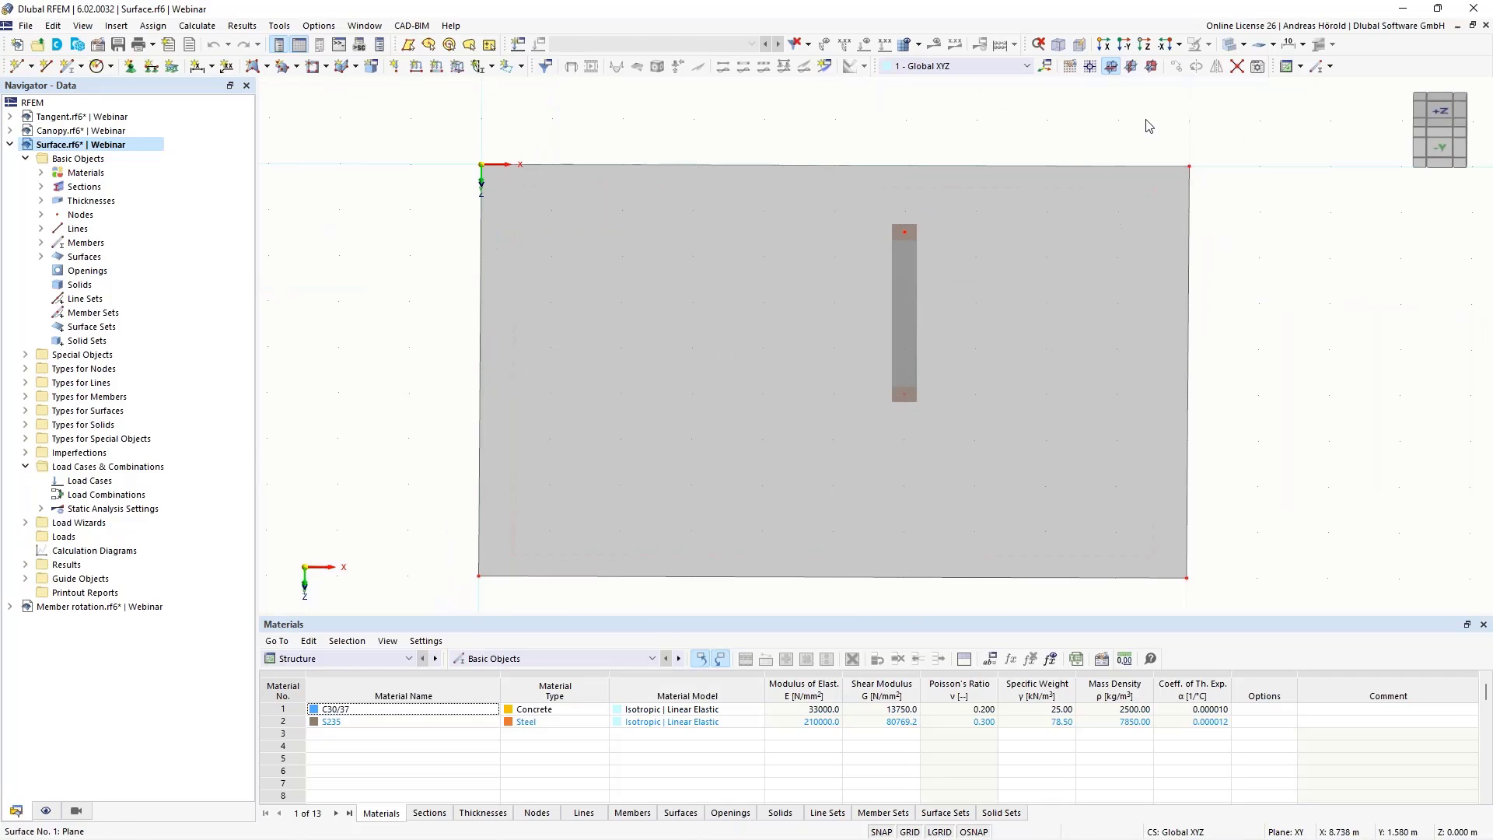
left_click(1148, 46)
scroll(1120, 433, "up", 3)
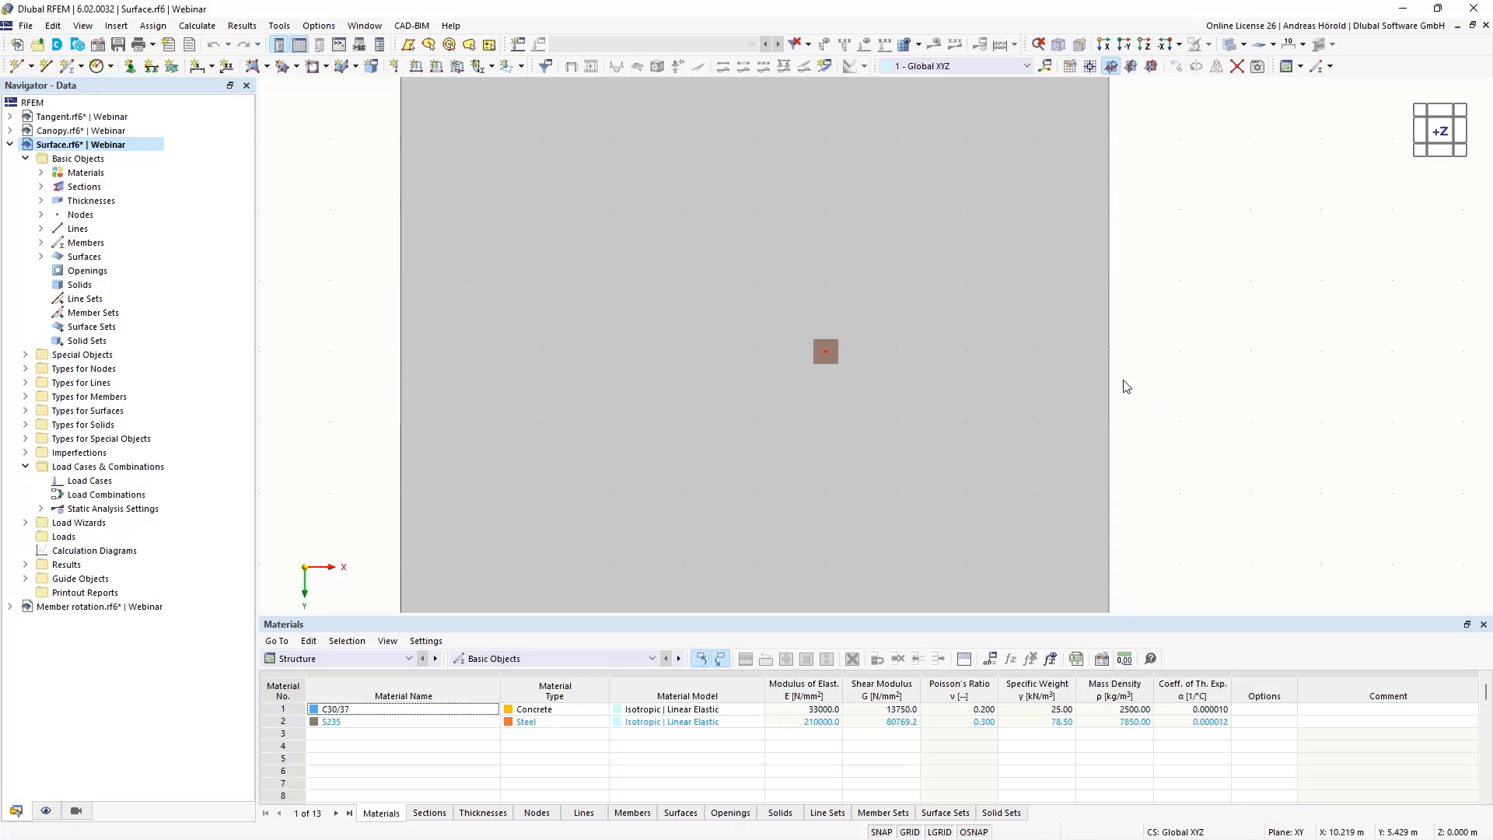
Draw a closed 2 m by 2 m square of single lines around the column, from X 5, Y 4 to X 7, Y 6
middle_click_drag(1127, 386, 1260, 420)
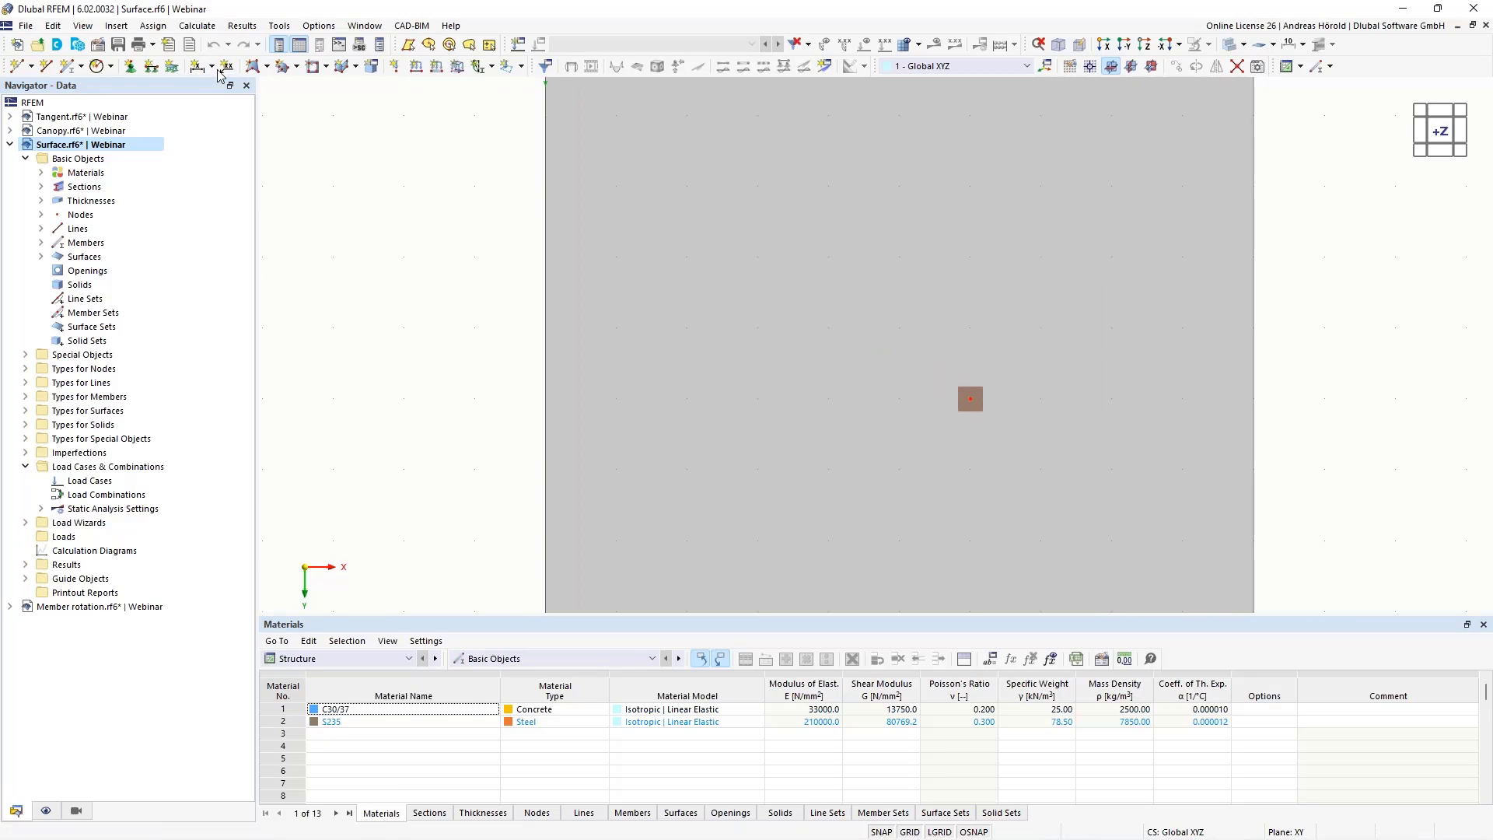
left_click(45, 67)
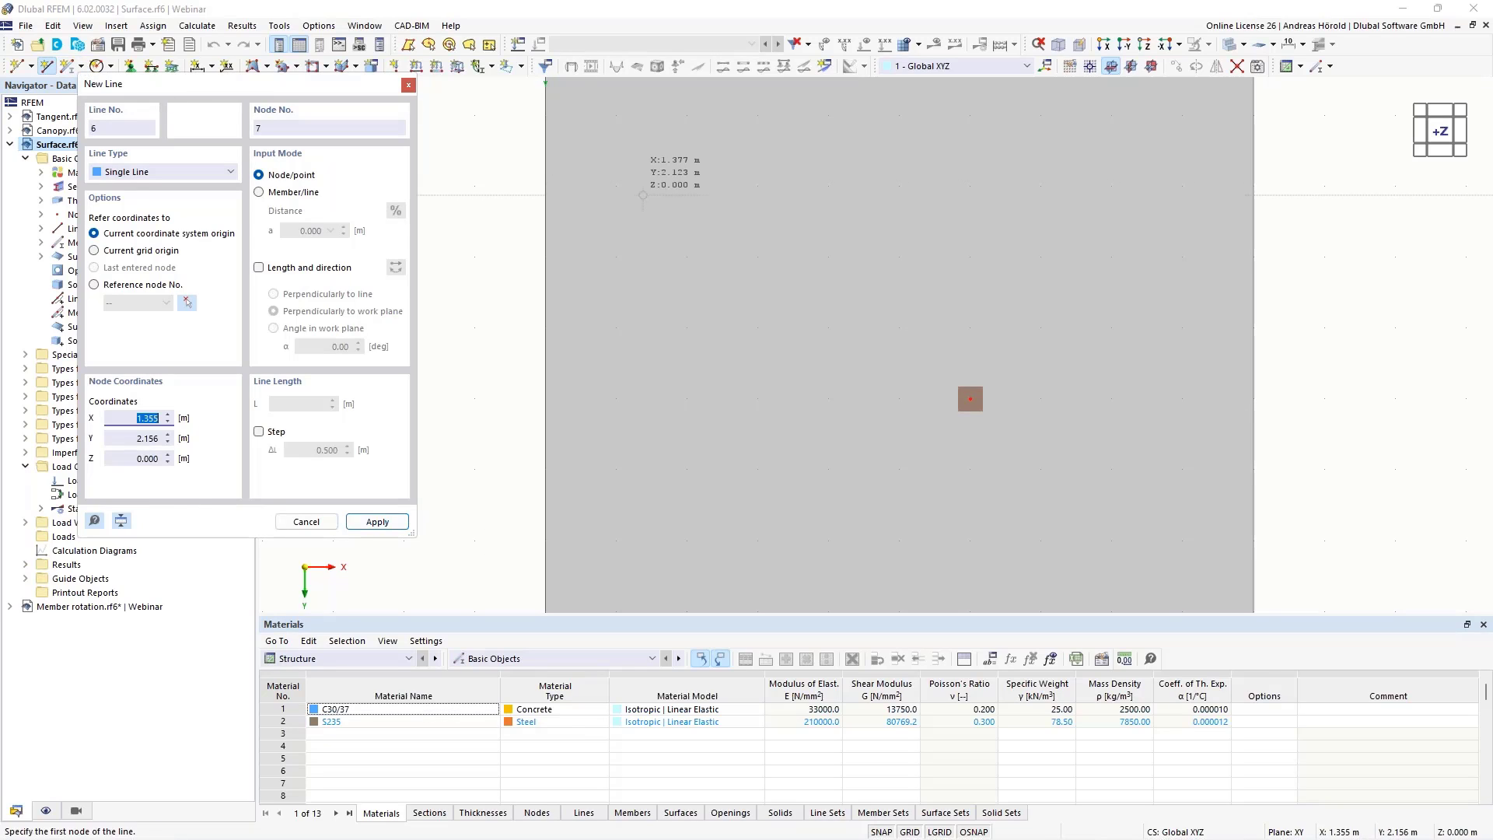
left_click(409, 85)
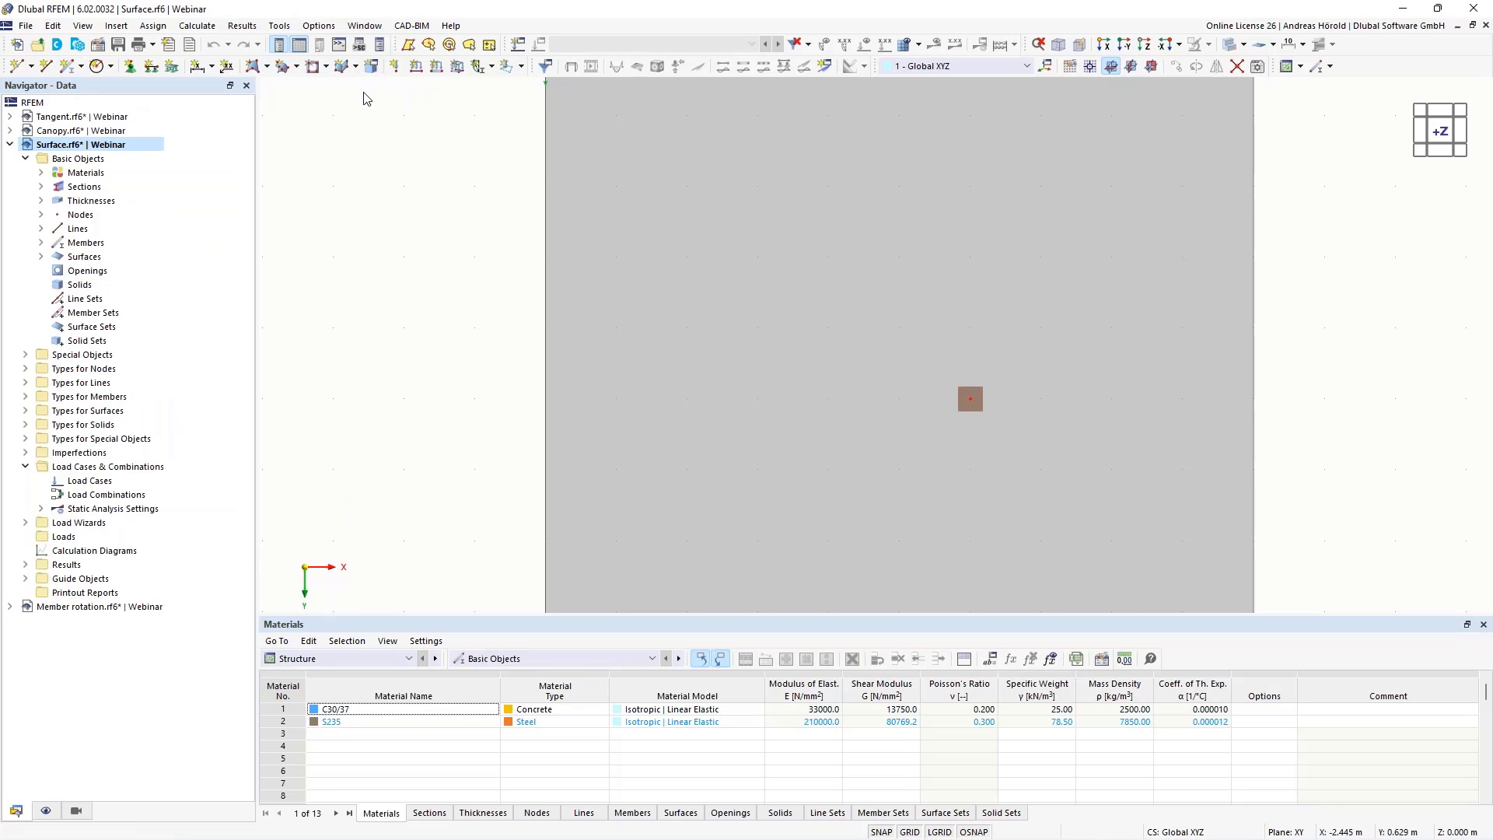
left_click(46, 66)
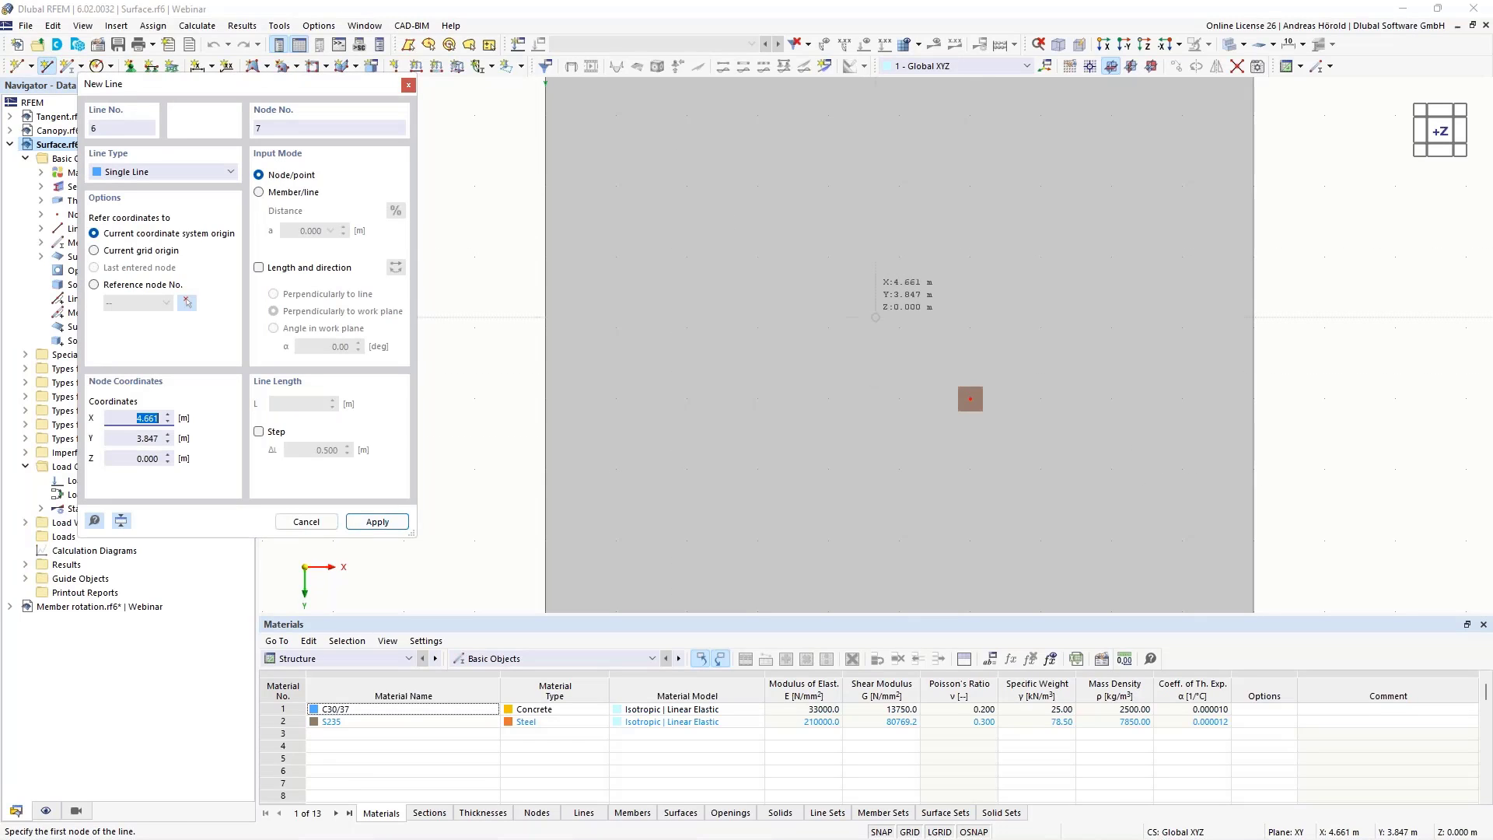
left_click(900, 328)
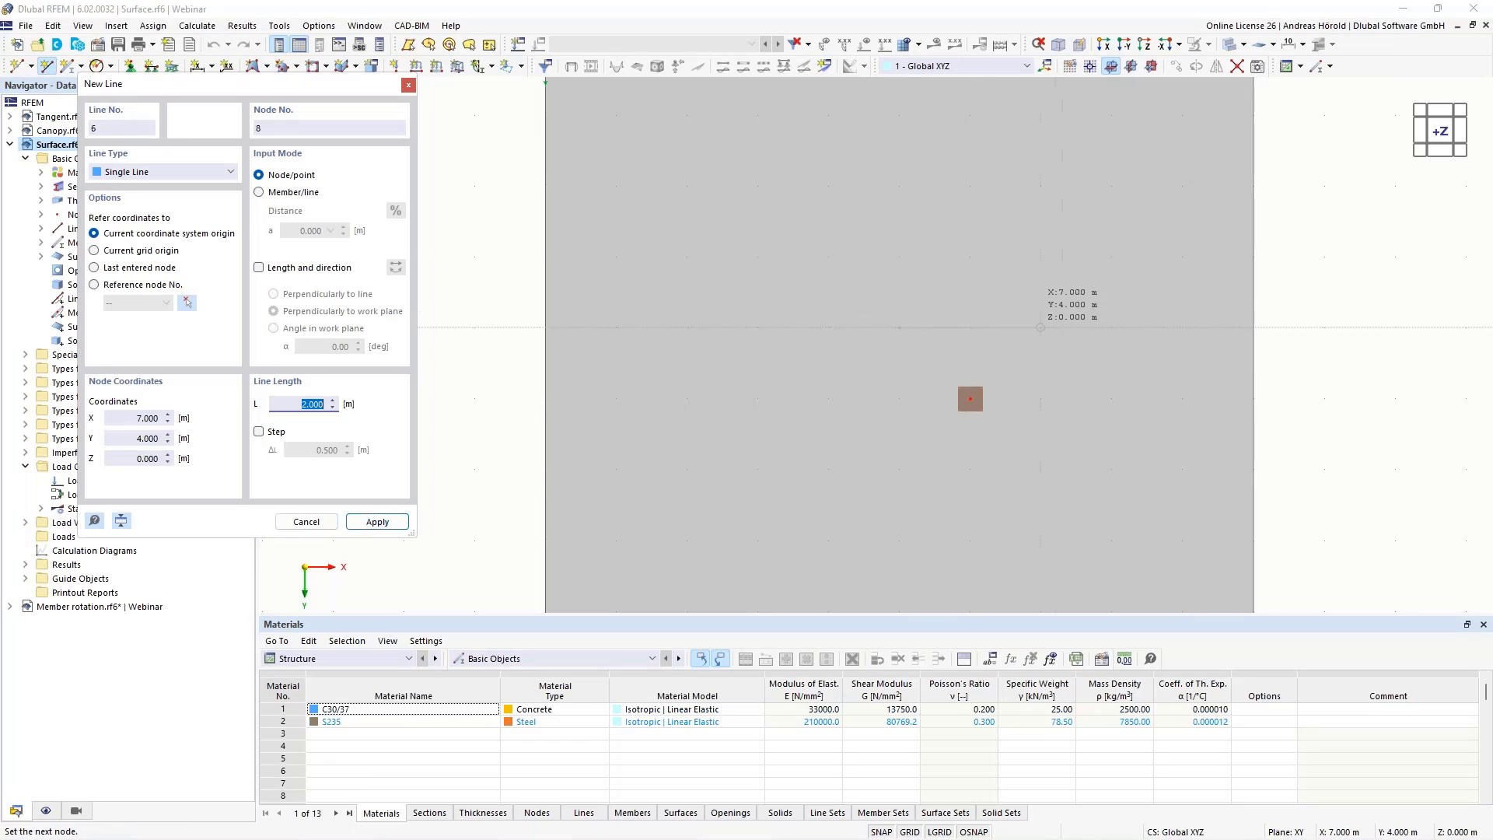
left_click(1041, 327)
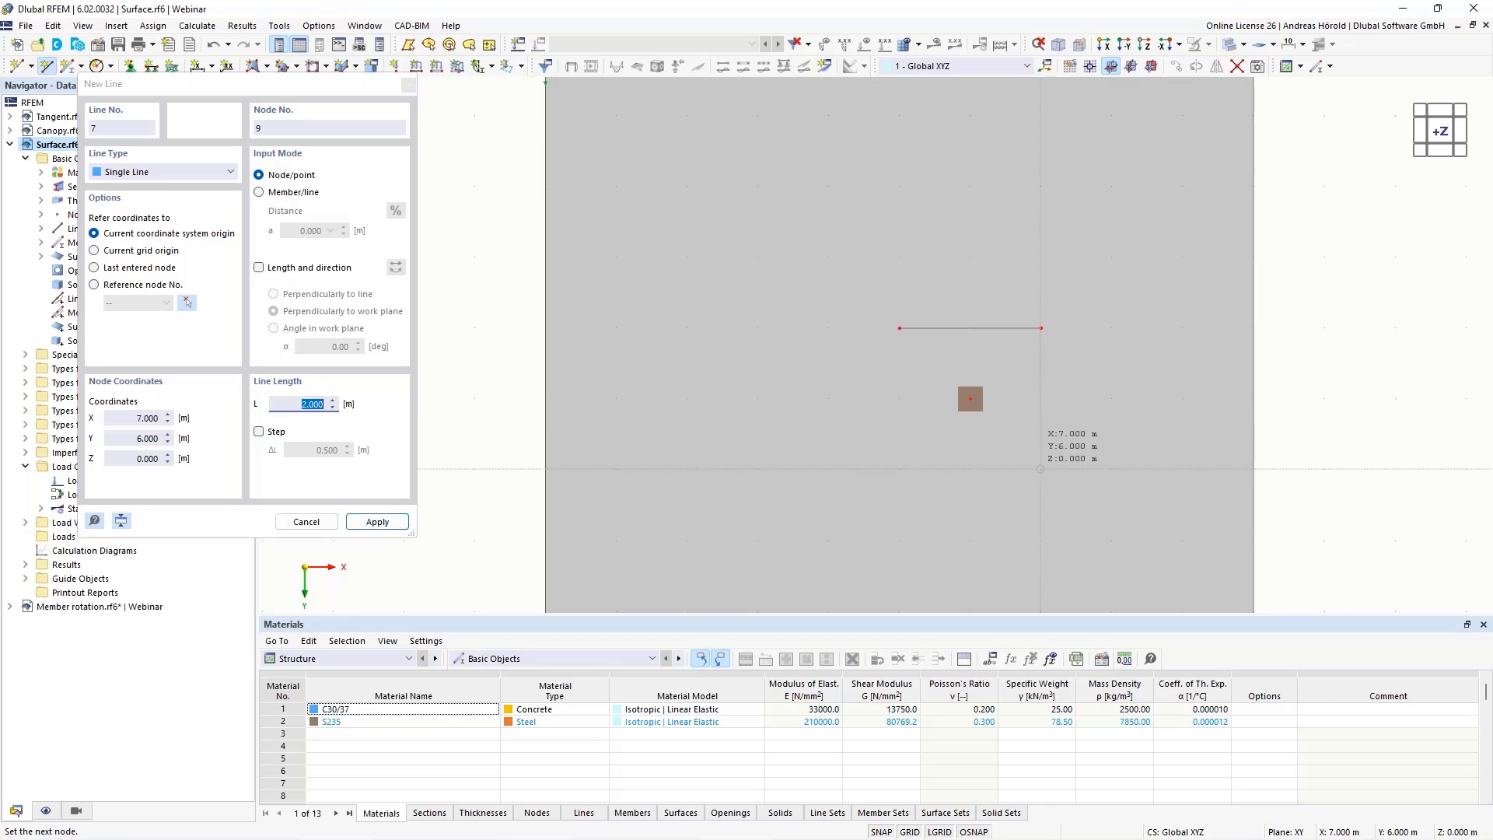
left_click(1041, 469)
left_click(900, 469)
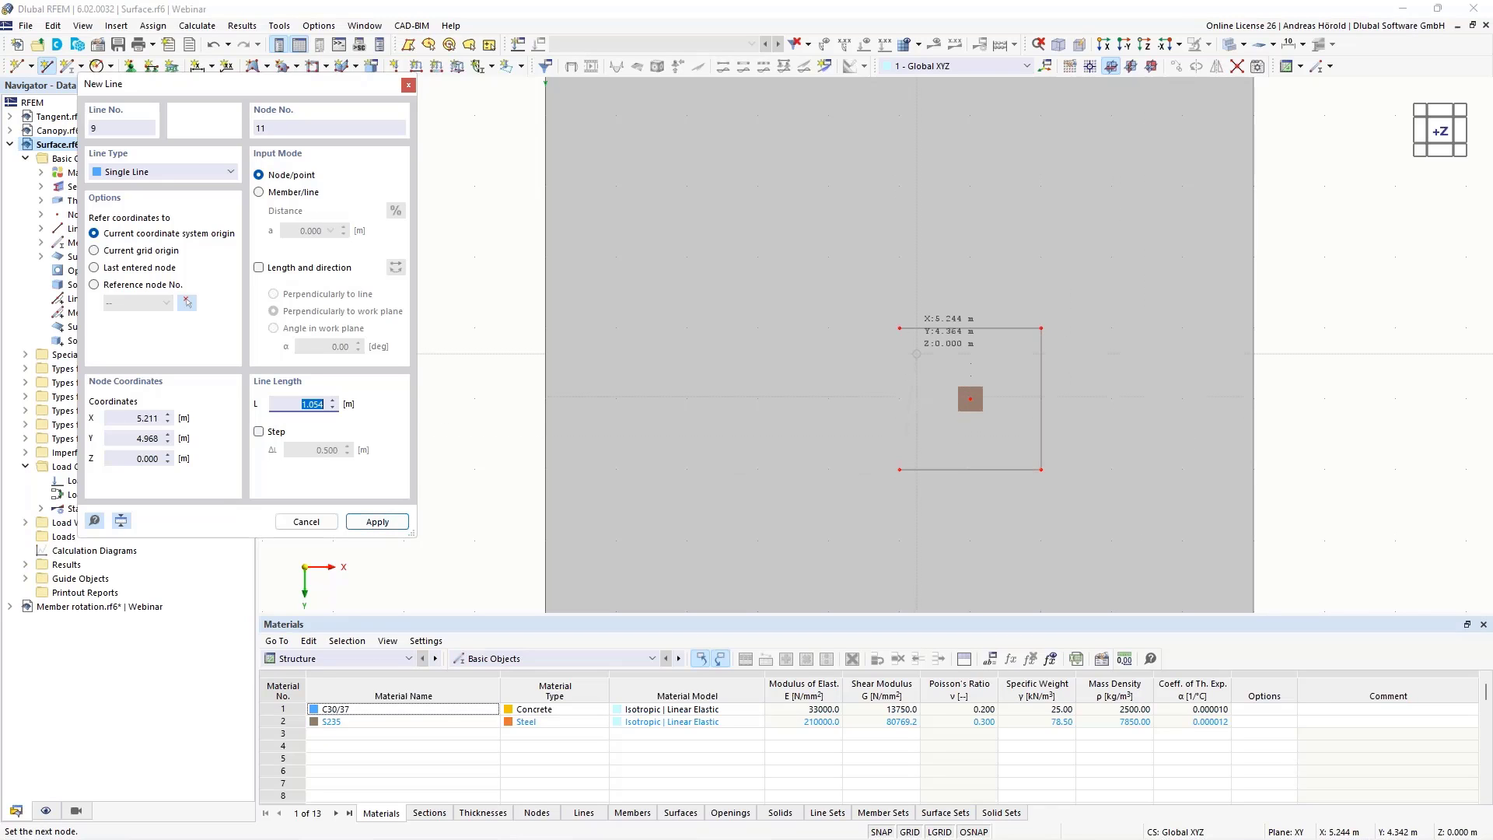
left_click(900, 327)
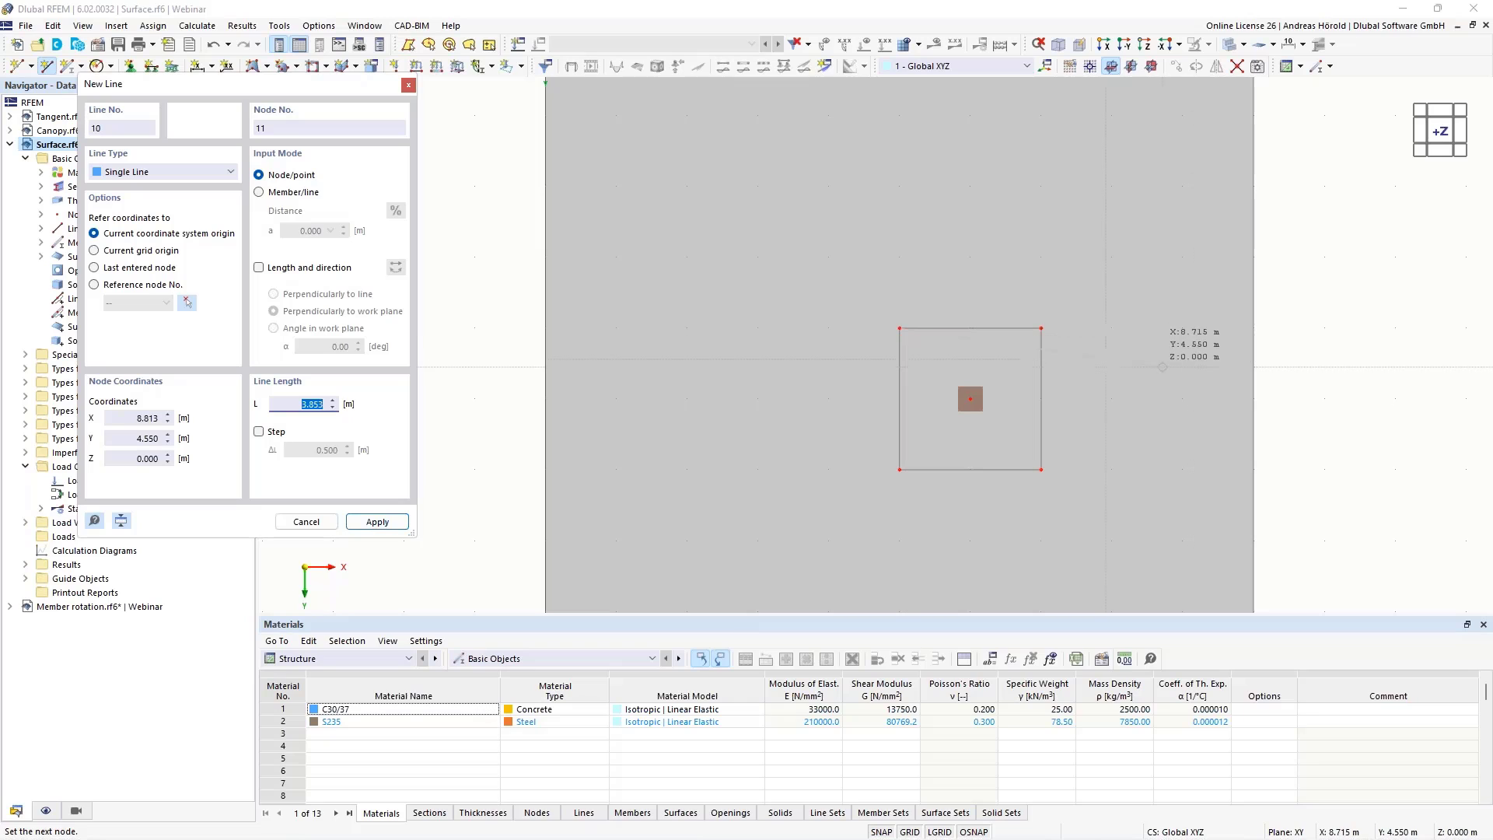
key("Escape")
key("Escape")
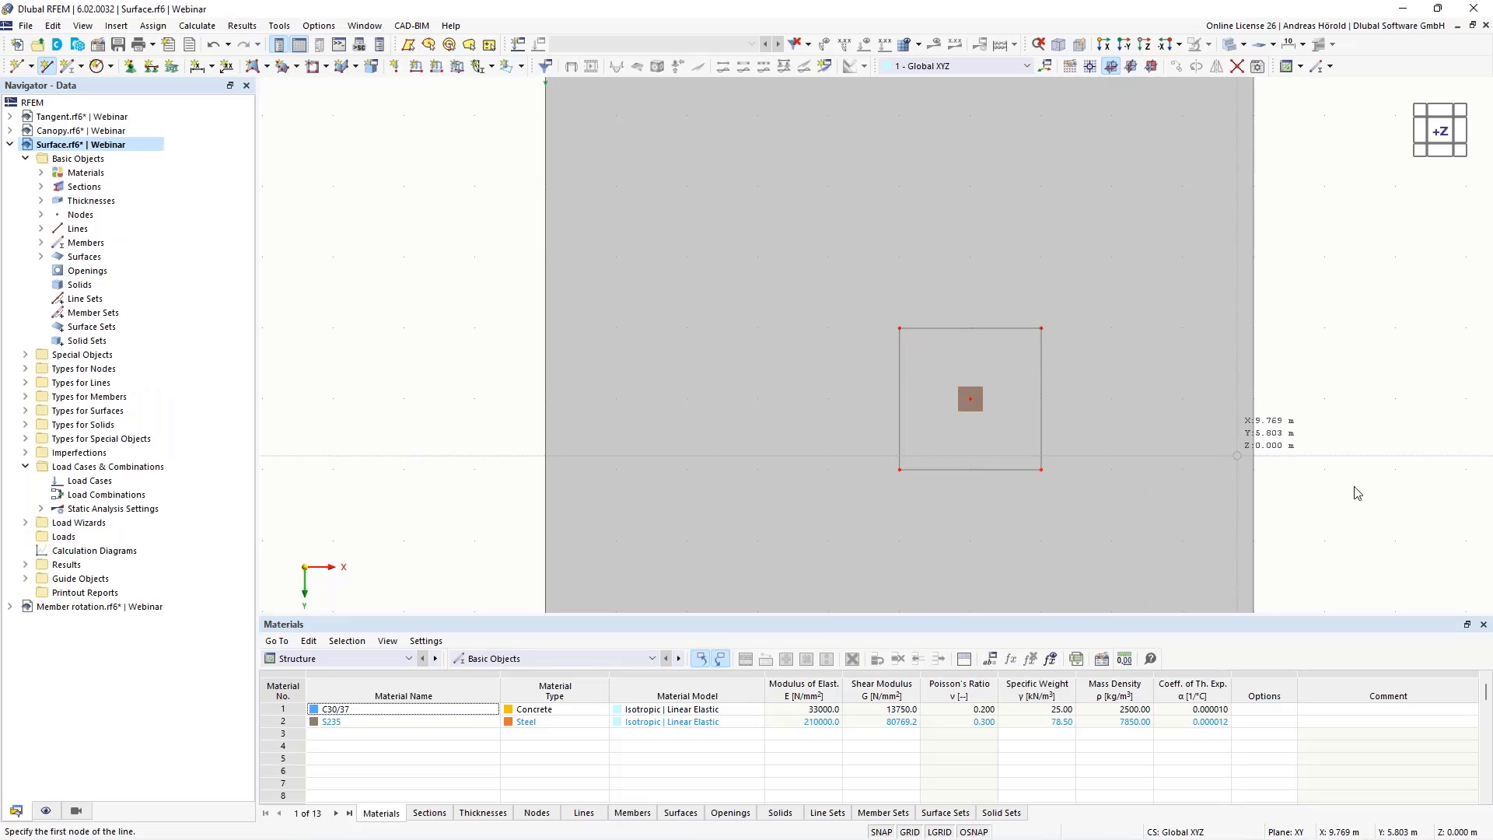
Divide the slab surface with the intersecting lines of the square around the column
middle_click_drag(1342, 488, 1236, 391, "ctrl")
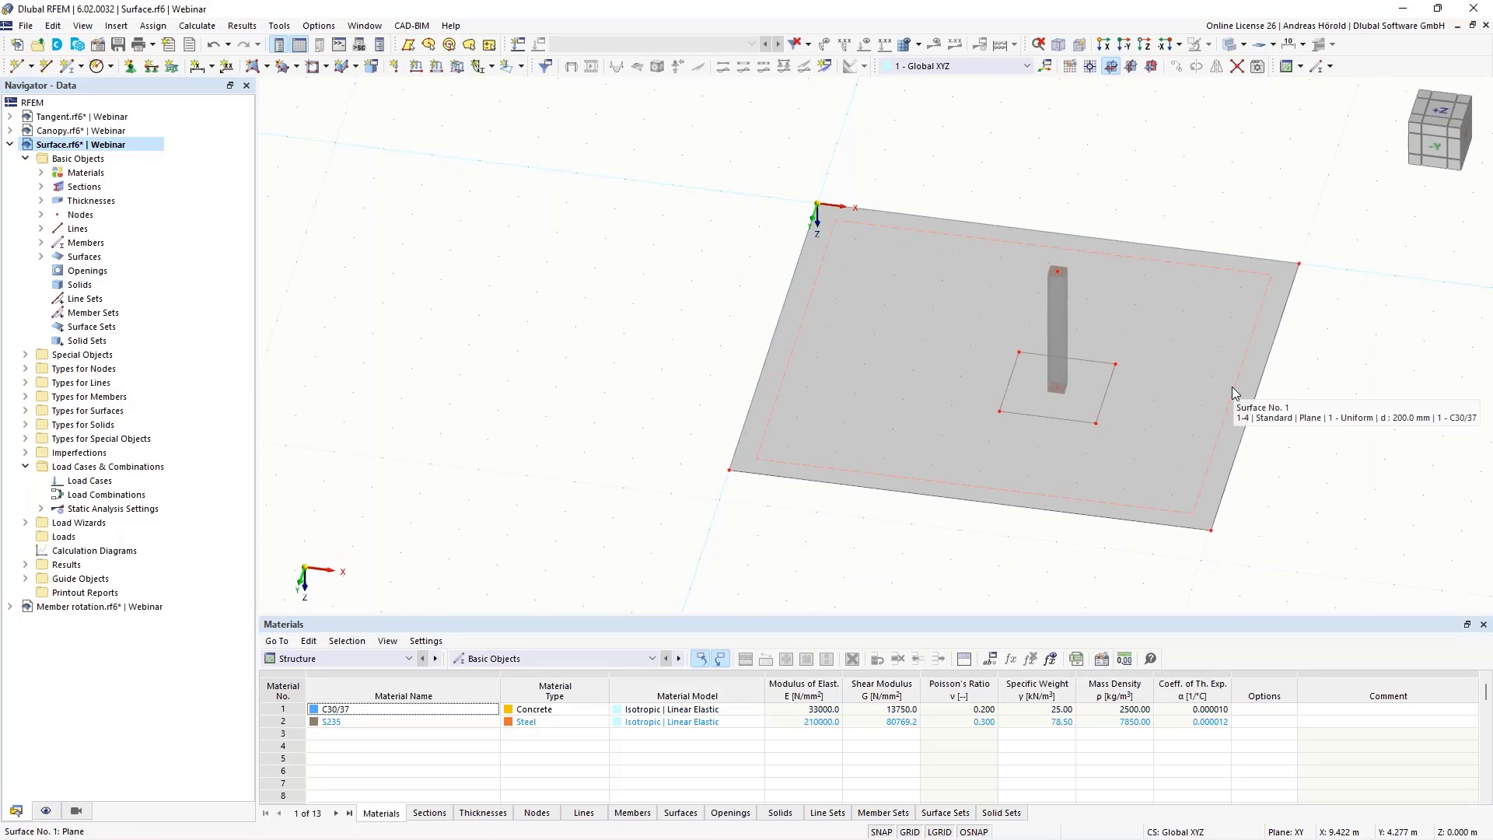
right_click(1233, 393)
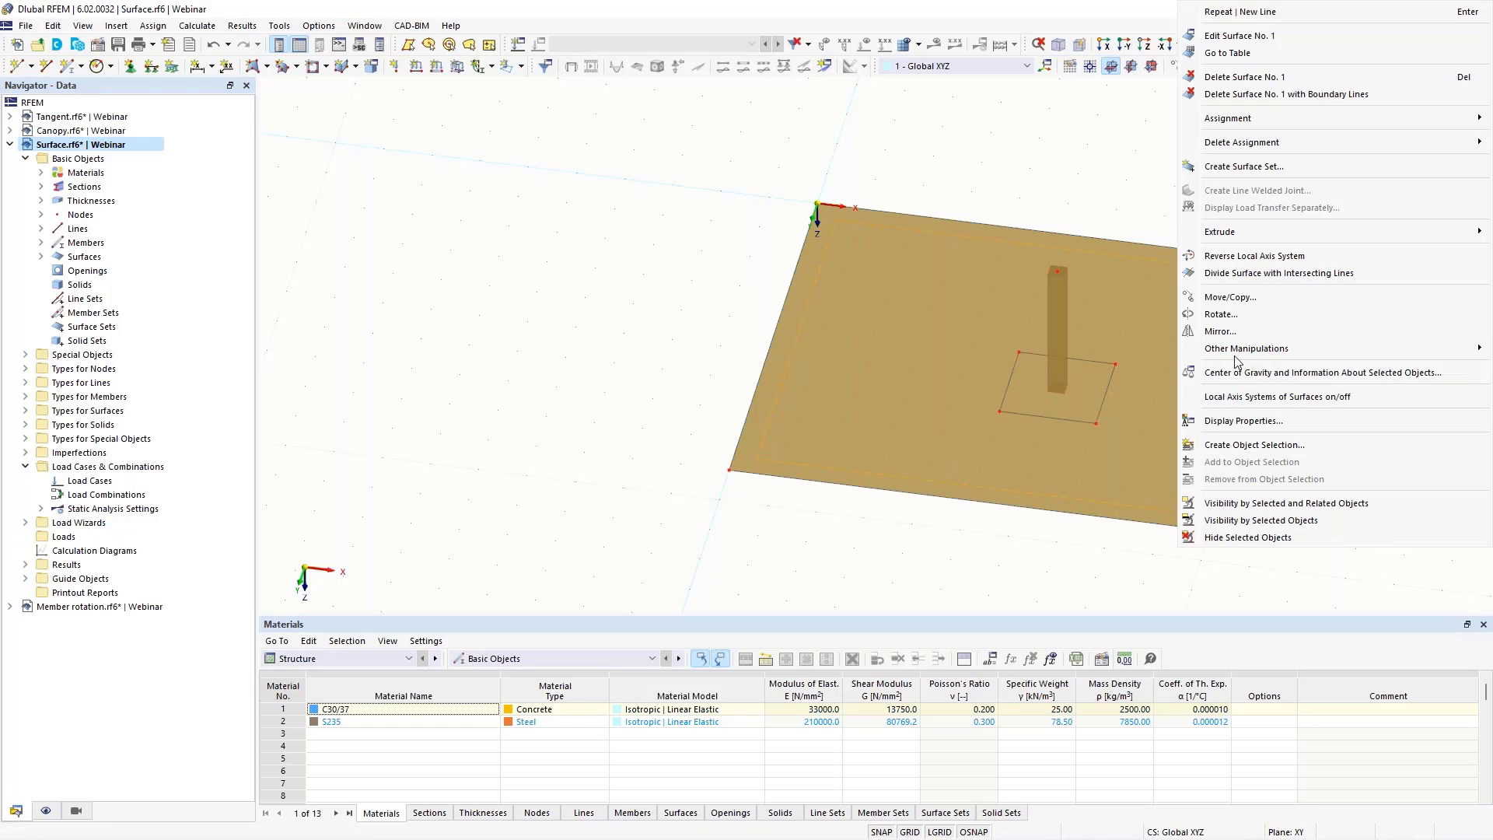
left_click(1233, 274)
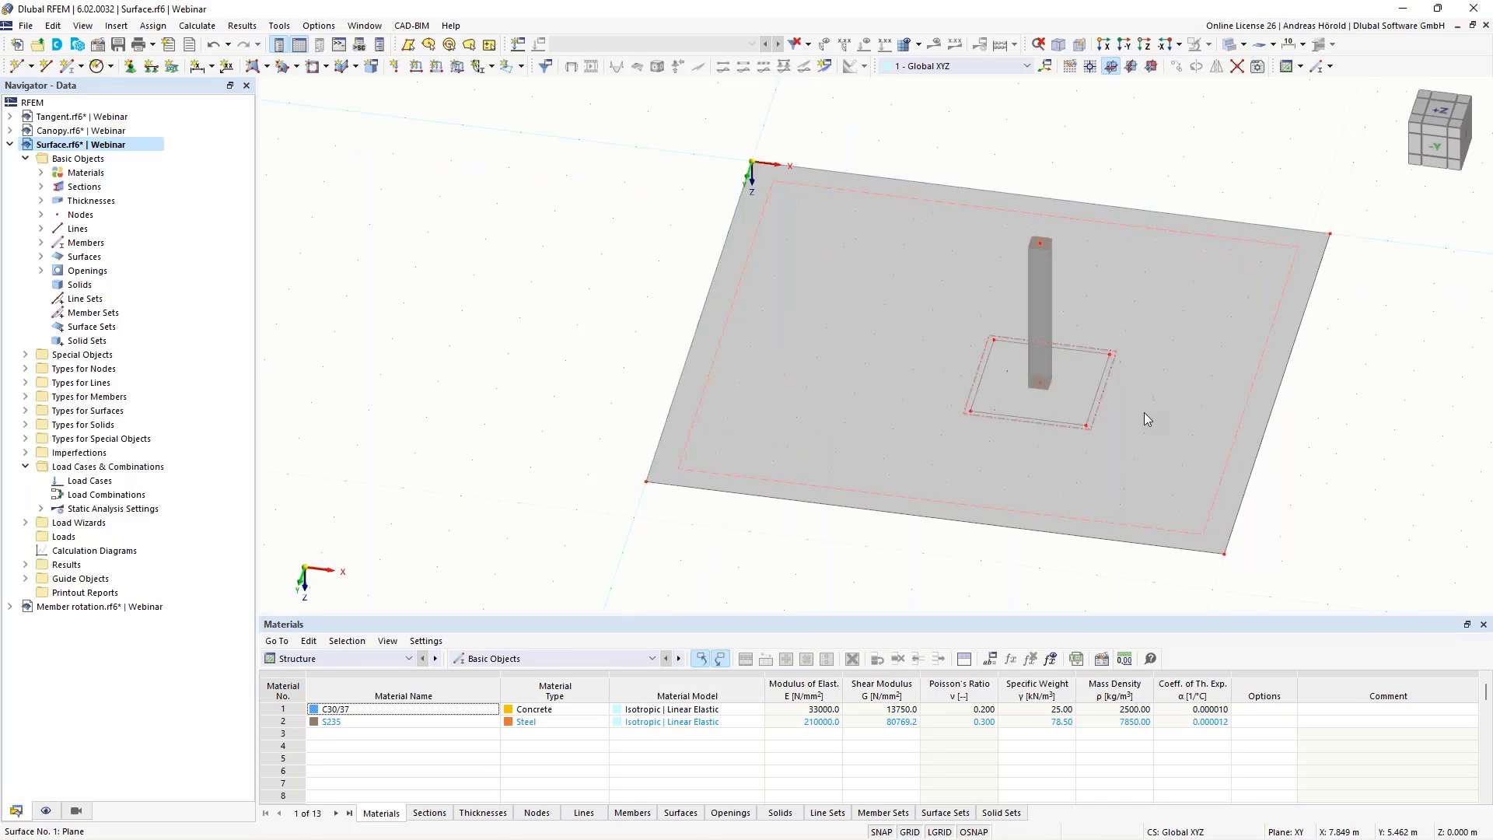
Assign a new uniform thickness of 500 mm in C30/37 to the square surface under the column
scroll(1144, 412, "up", 3)
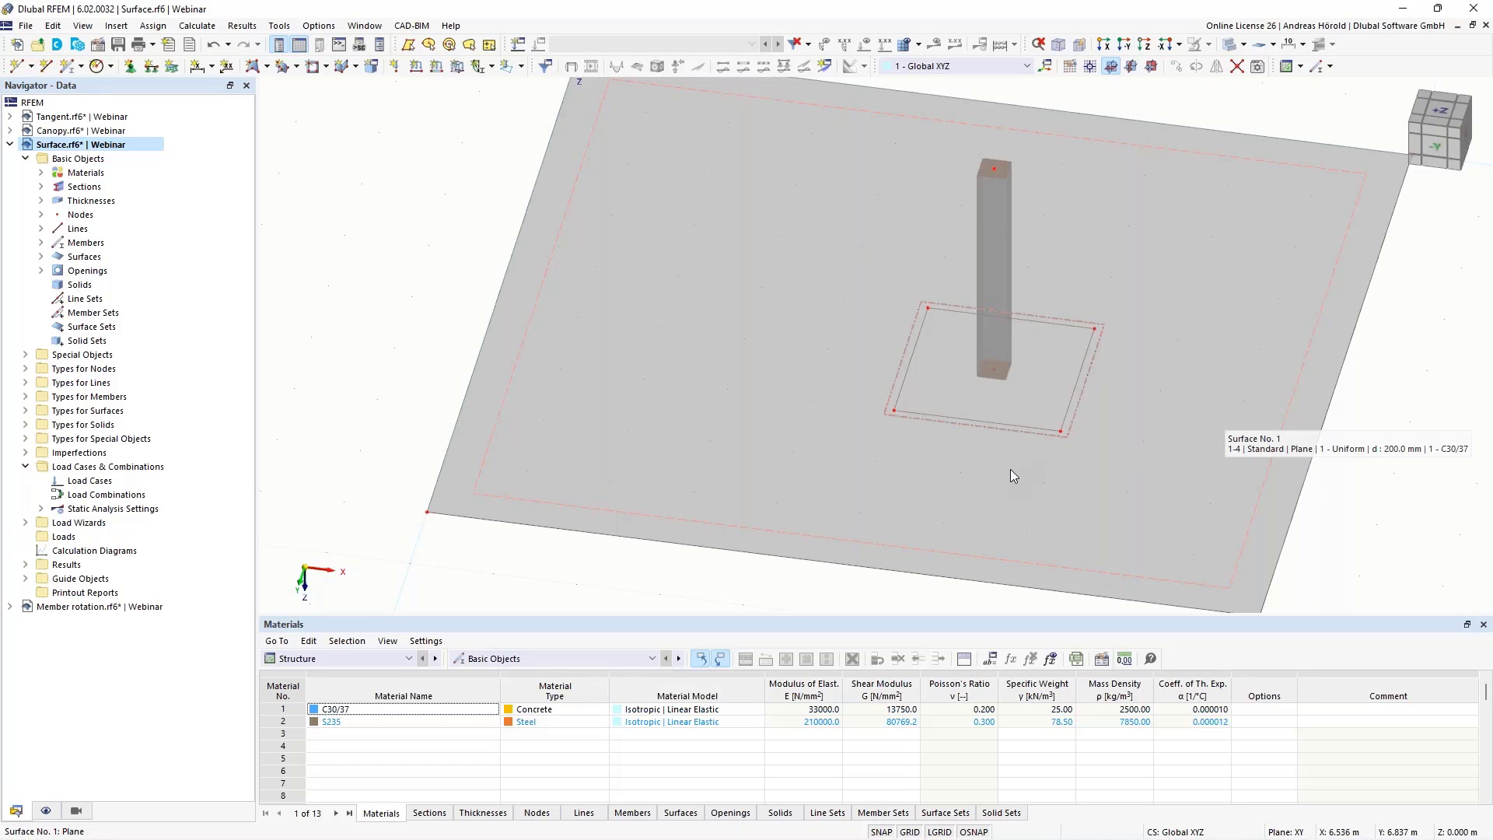
scroll(1010, 469, "up", 1)
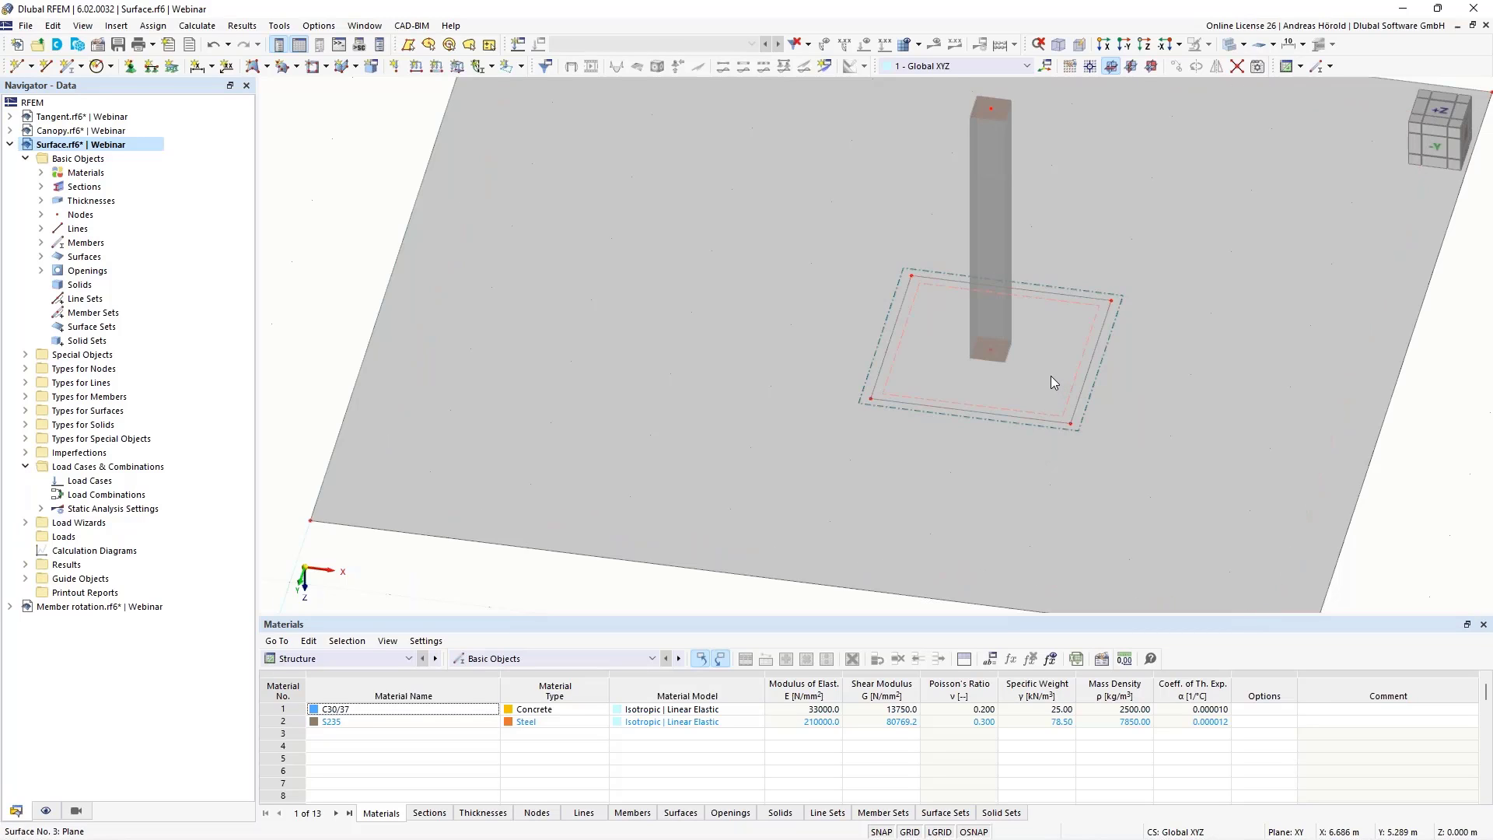
left_click(1051, 376)
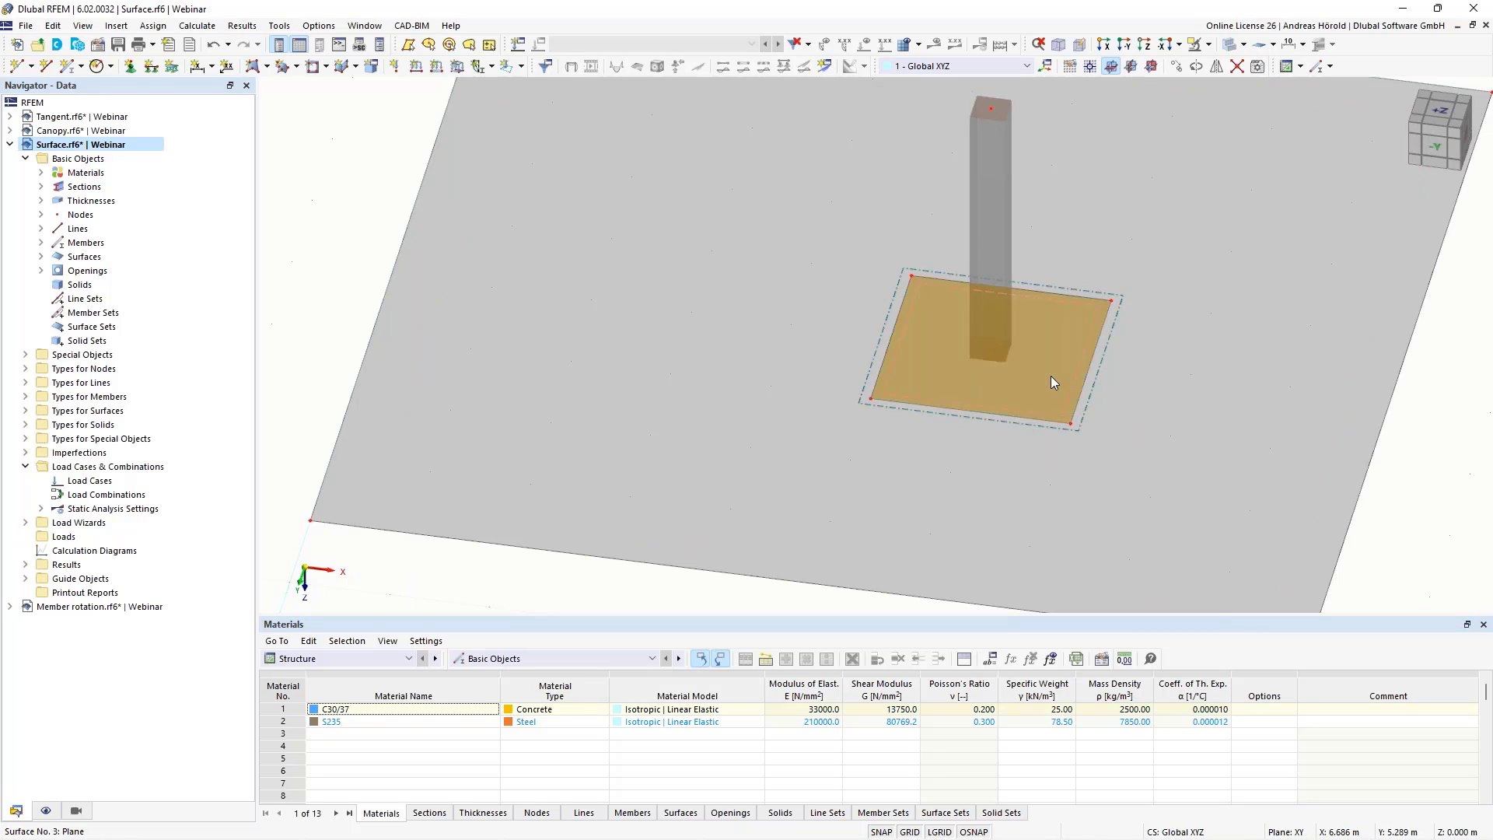
double_click(1051, 376)
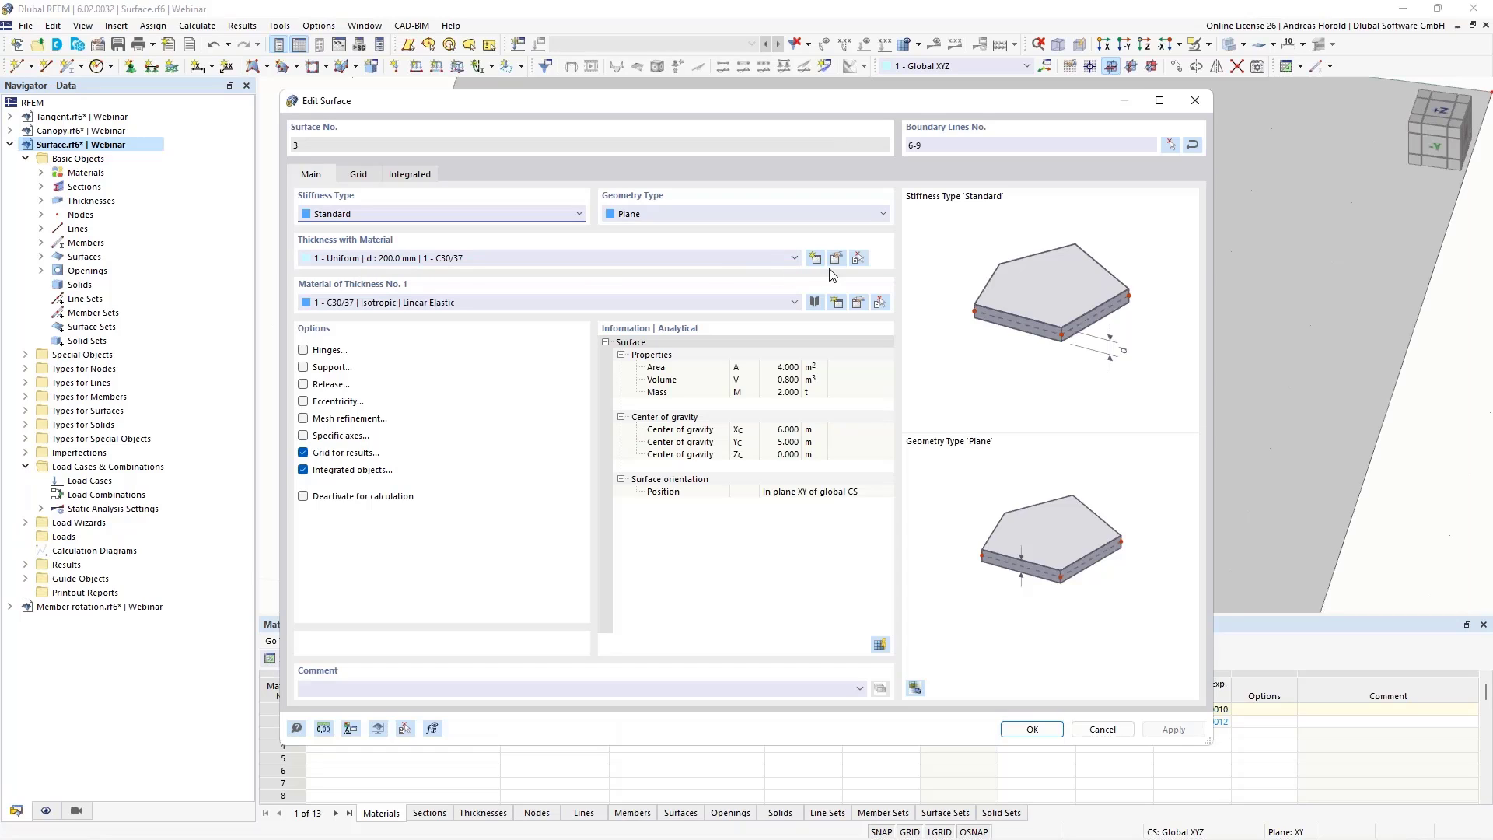
left_click(759, 258)
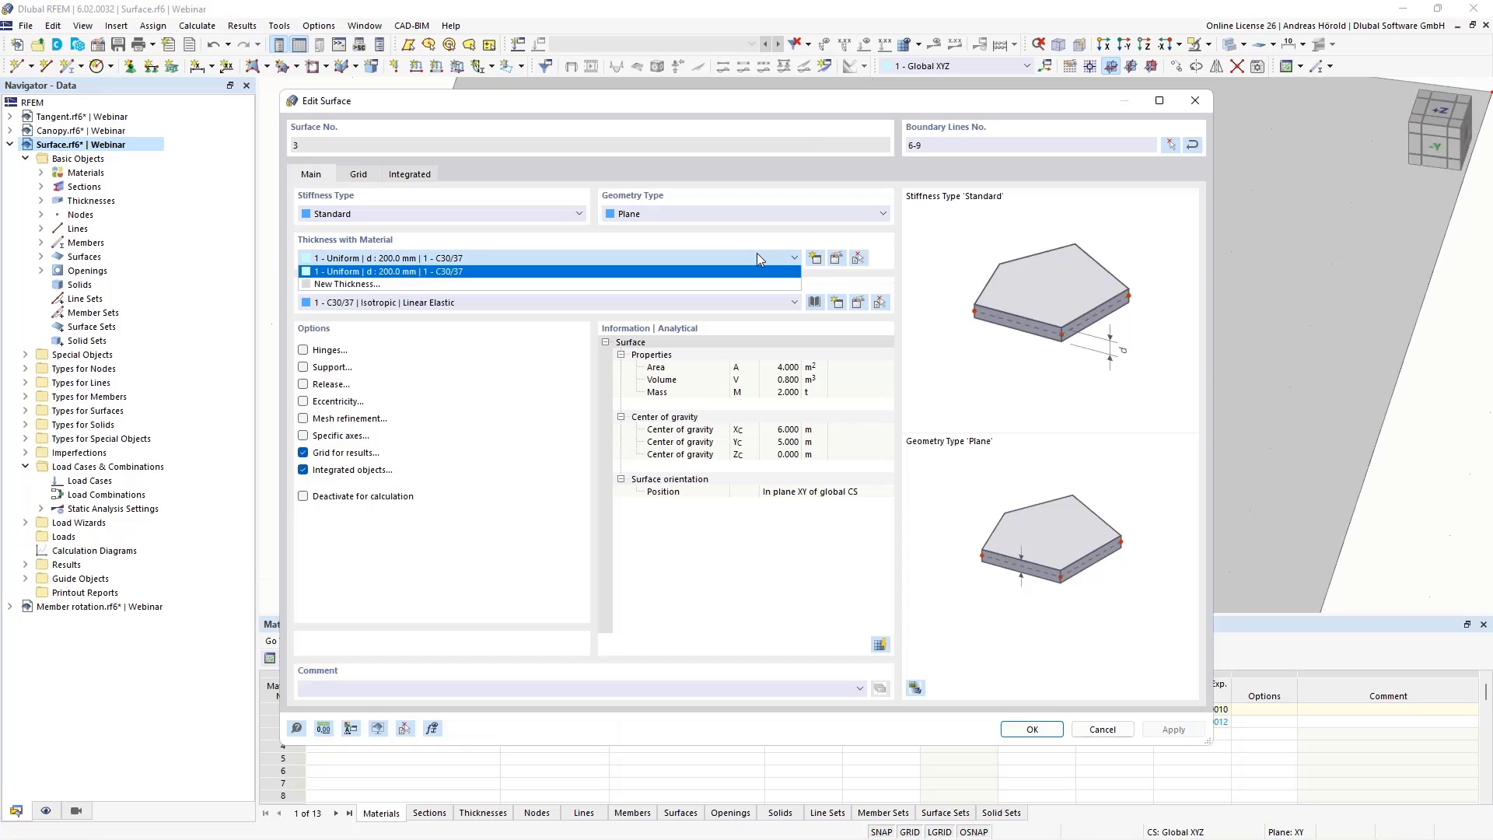
left_click(332, 283)
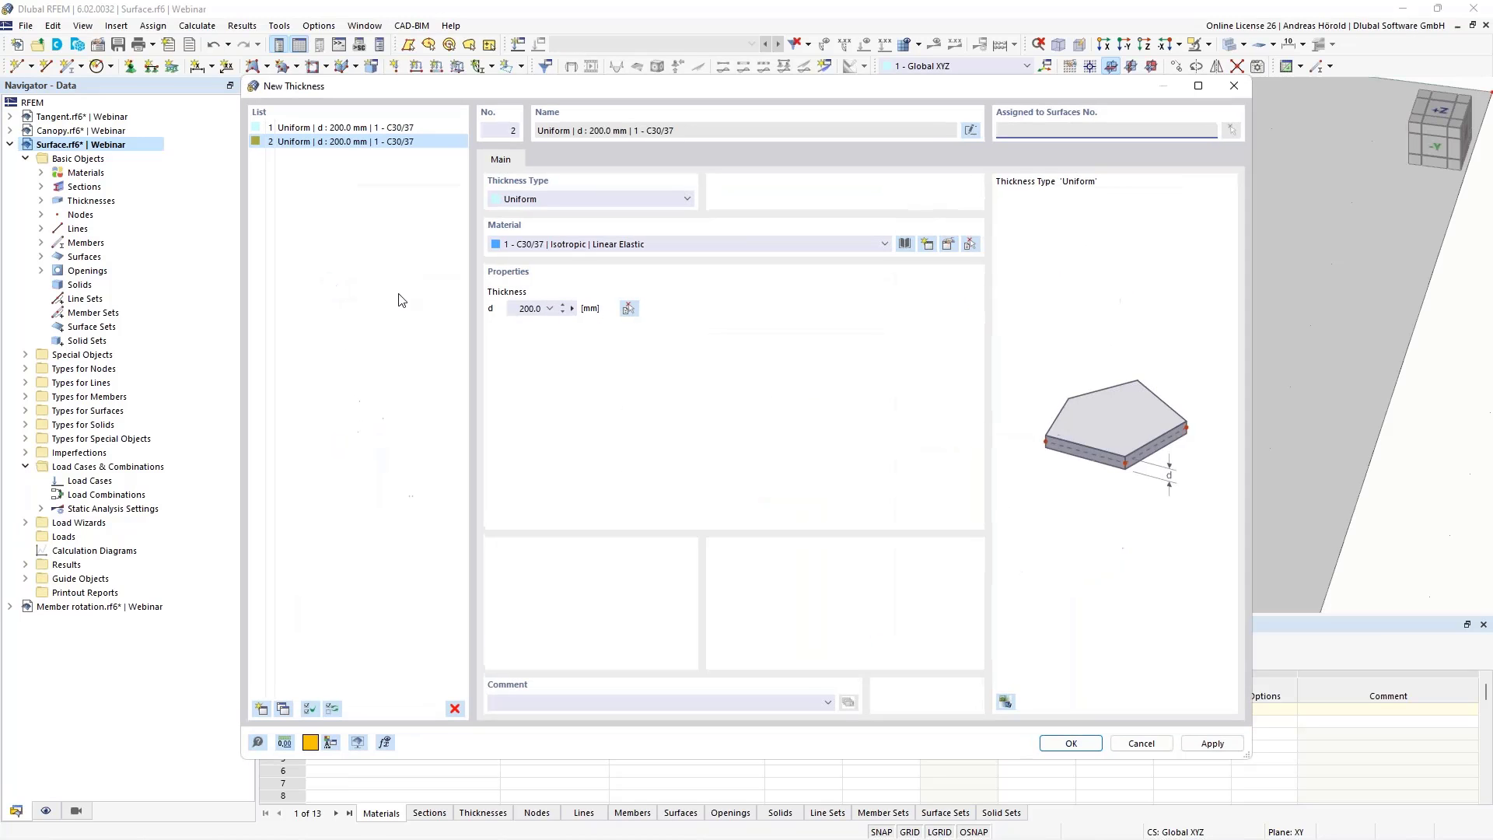
left_click_drag(518, 309, 570, 308)
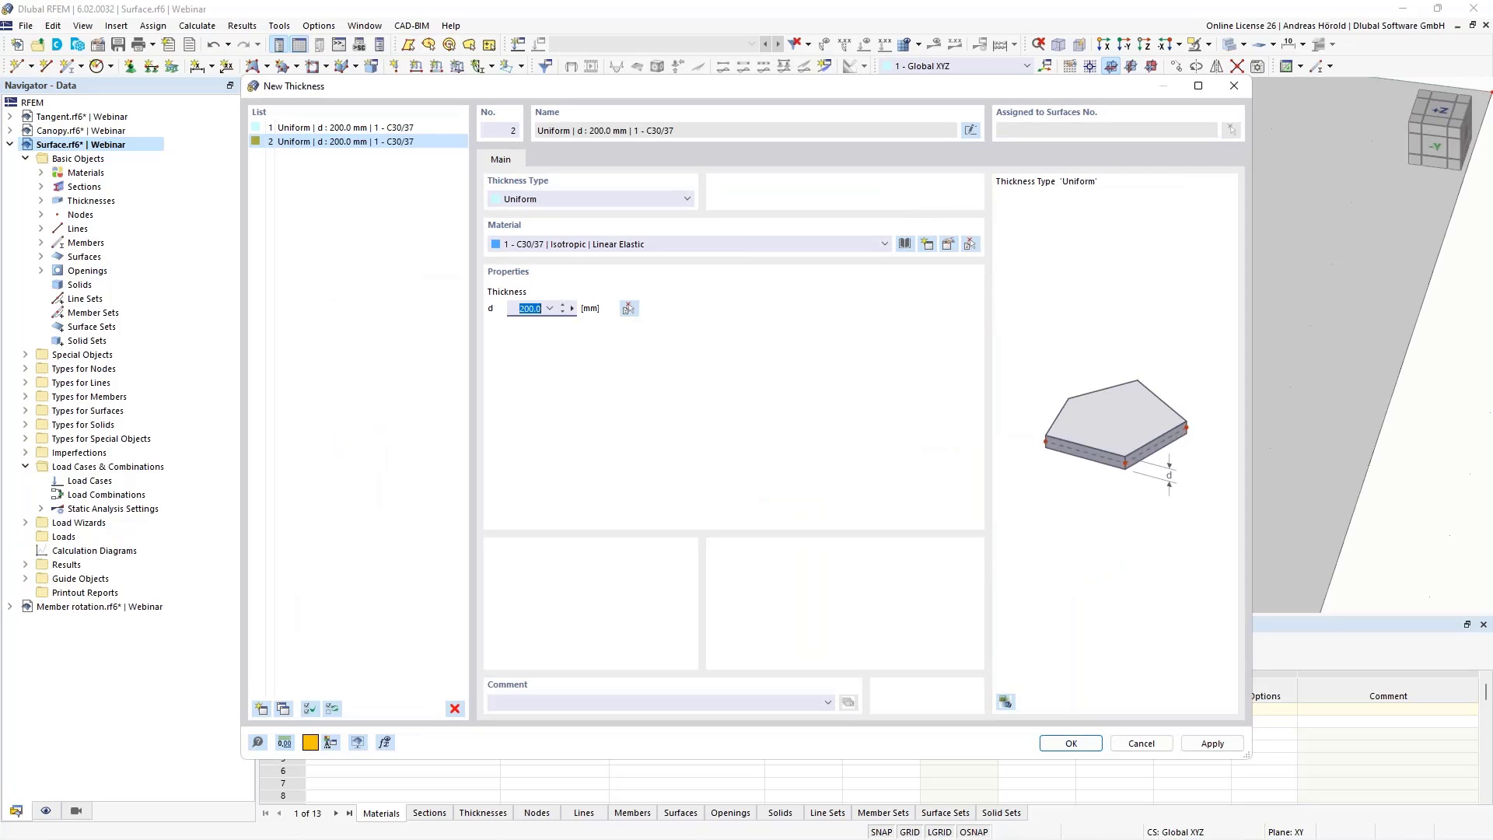
type("500")
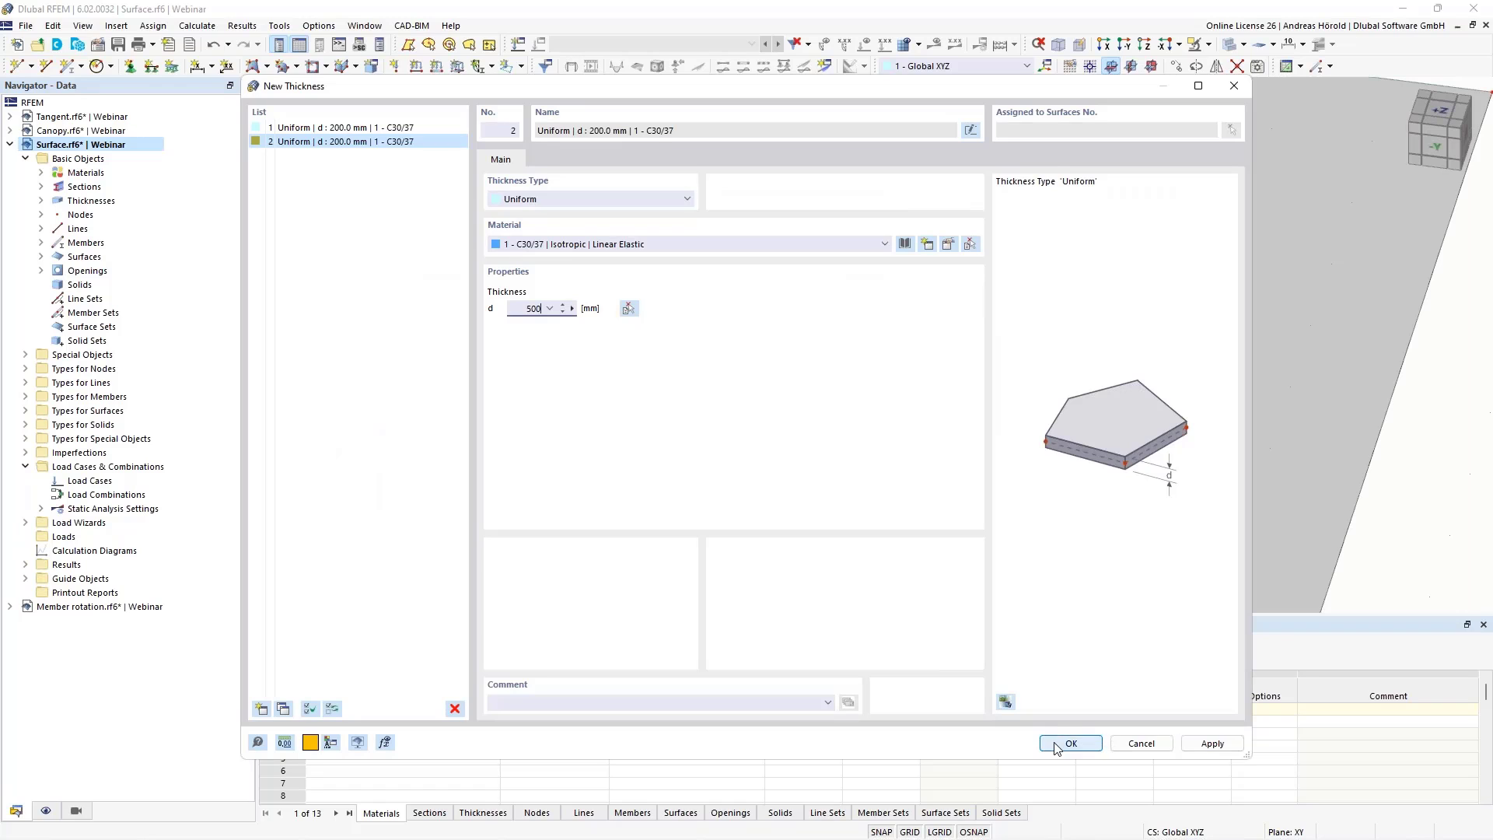
left_click(1056, 744)
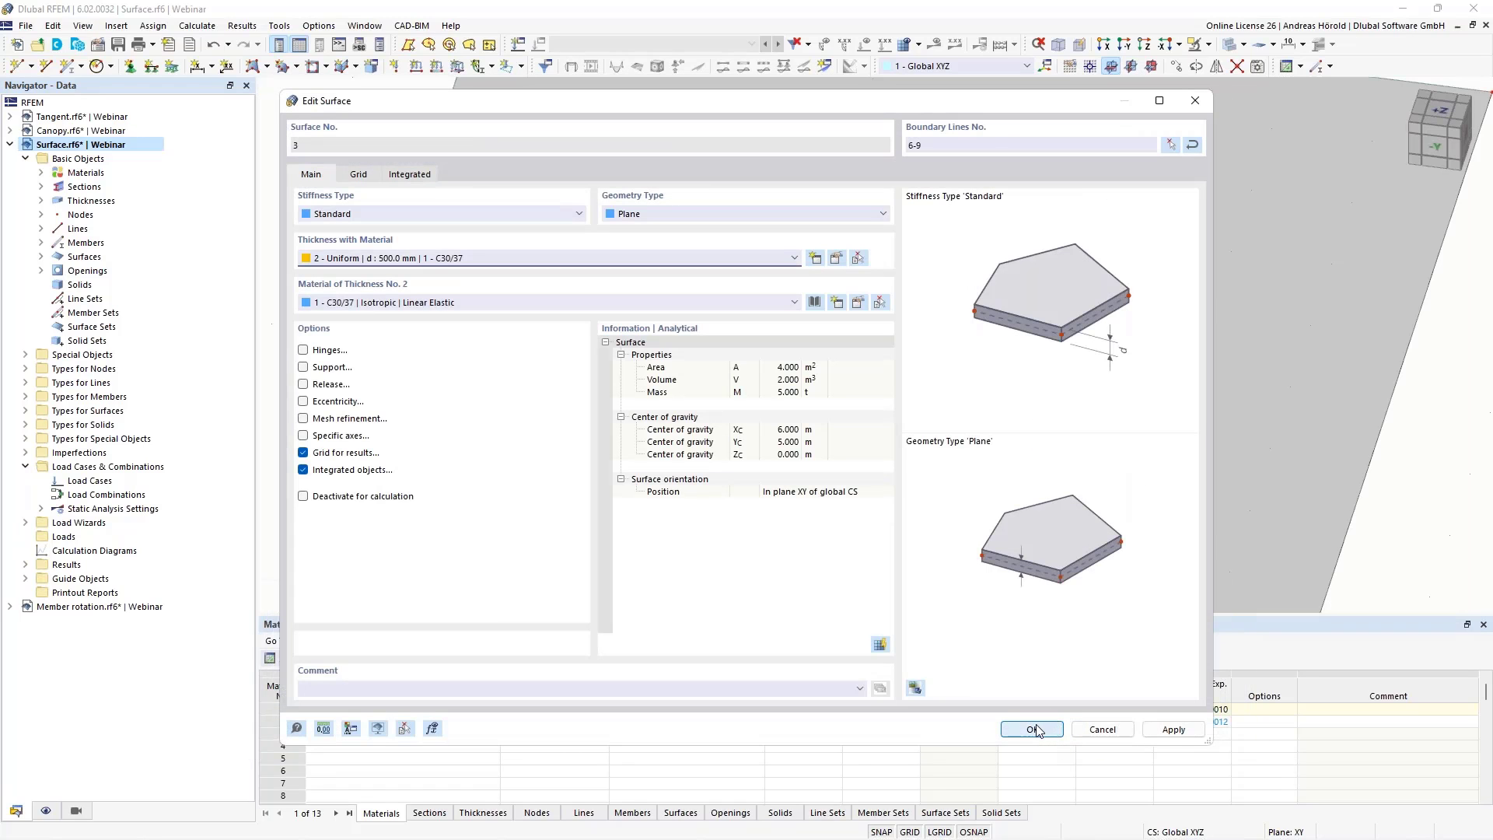
left_click(1037, 729)
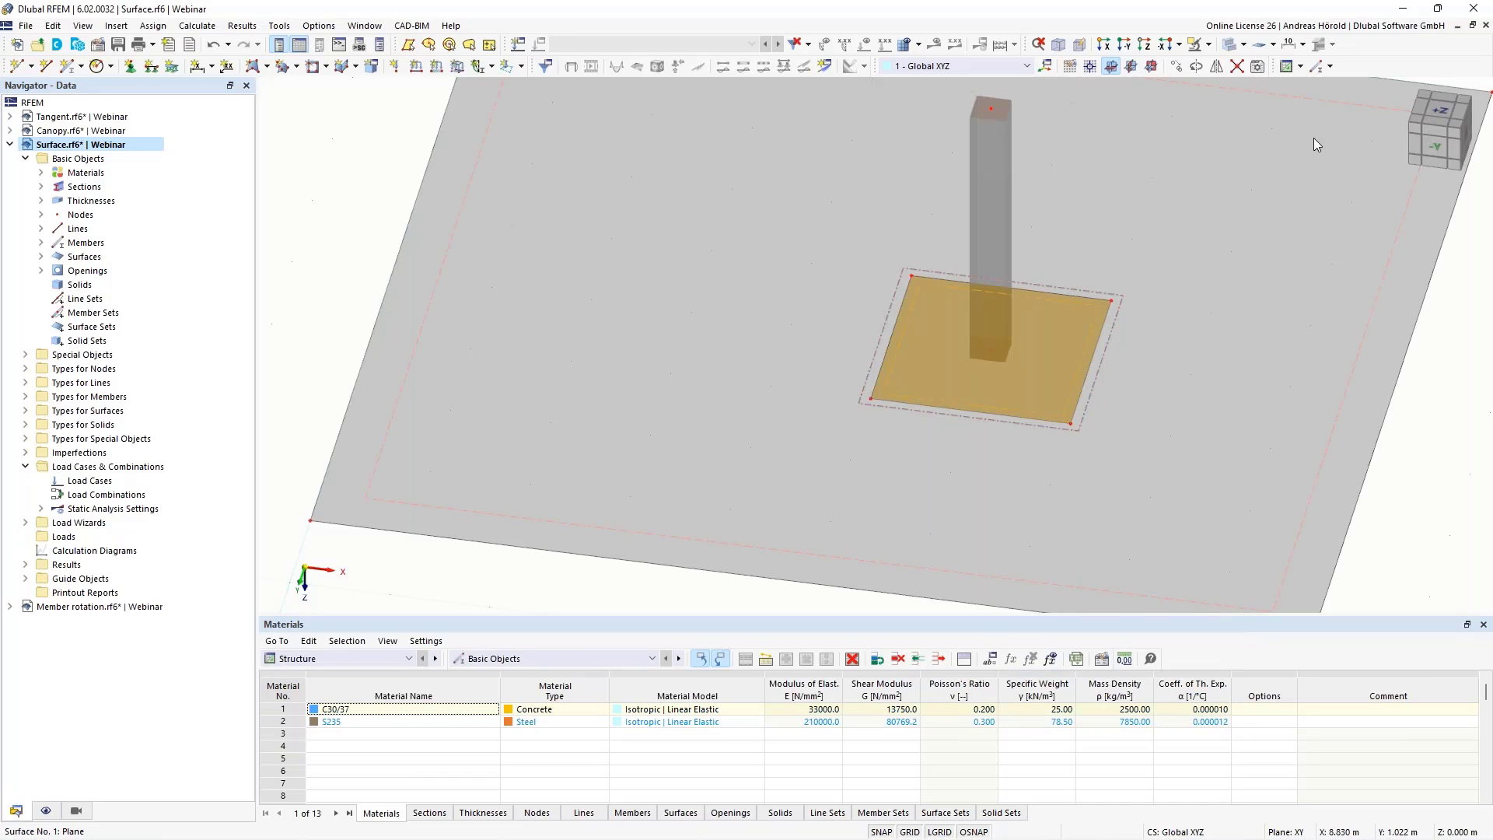
Set the solid model rendering of surfaces to Filled incl. Thickness
middle_click_drag(1439, 493, 1439, 381, "ctrl")
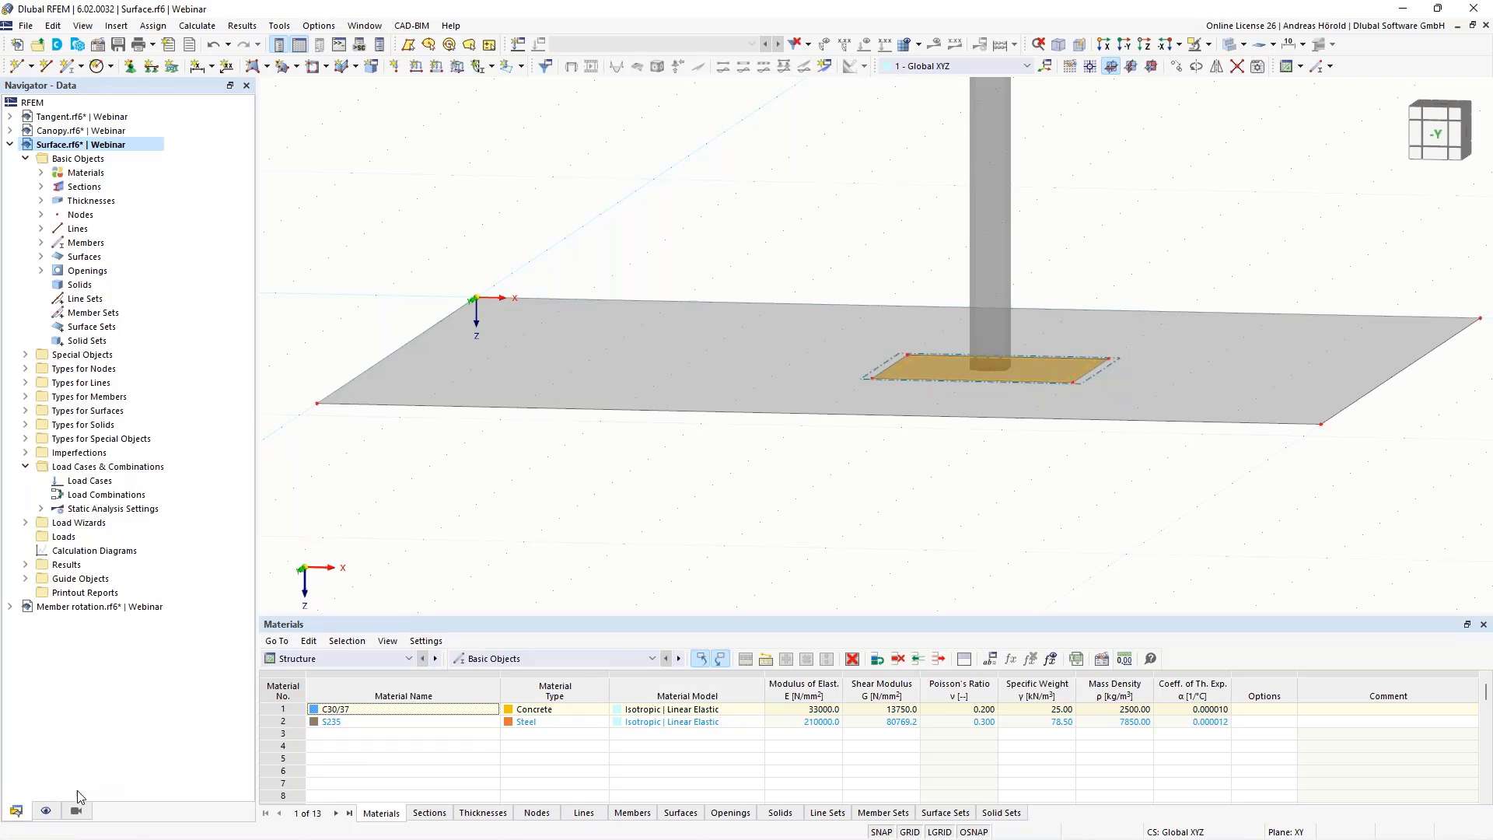
left_click(44, 812)
scroll(86, 597, "down", 4)
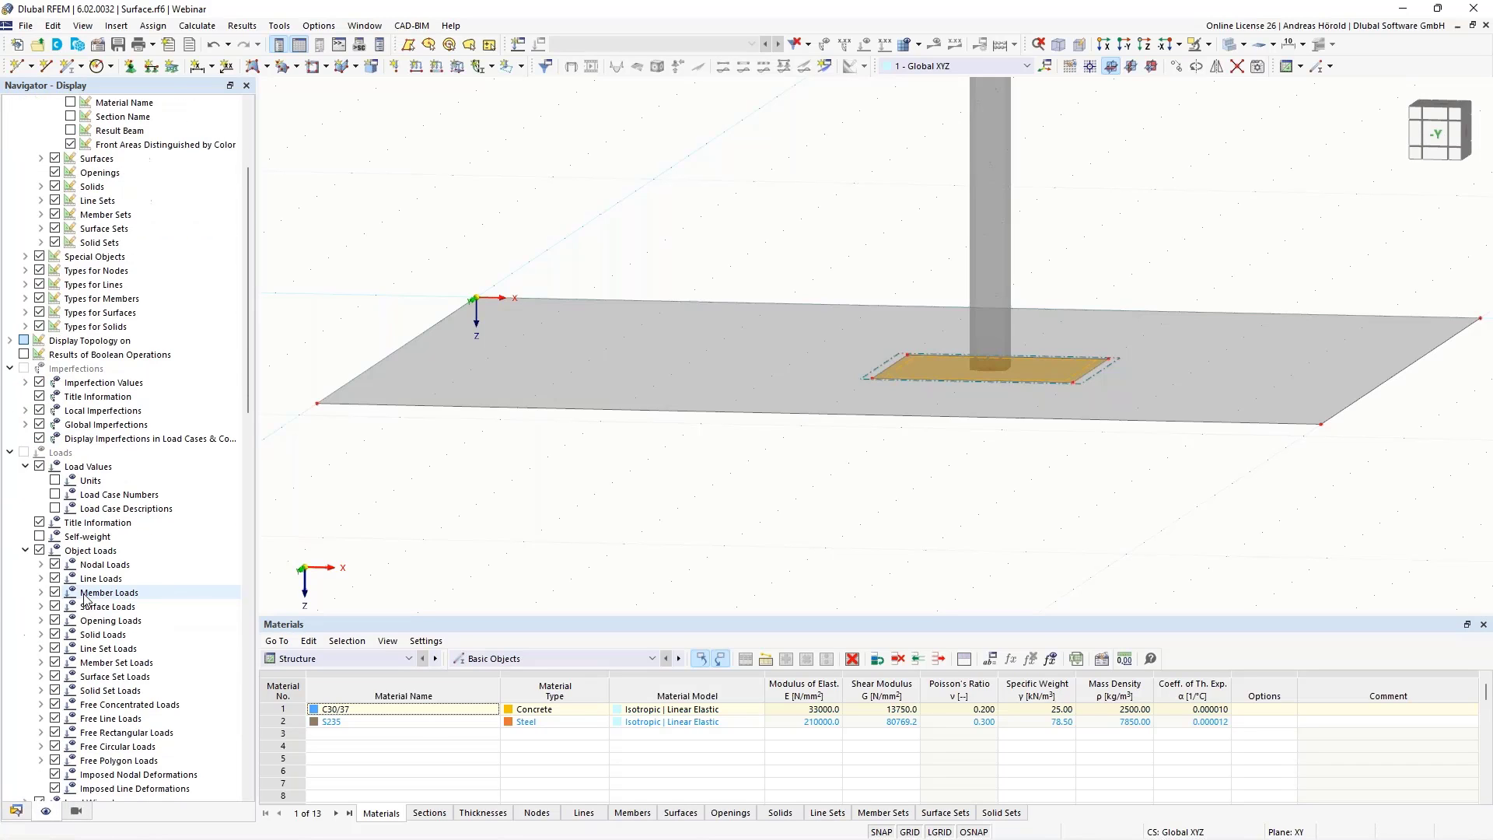
scroll(85, 597, "up", 4)
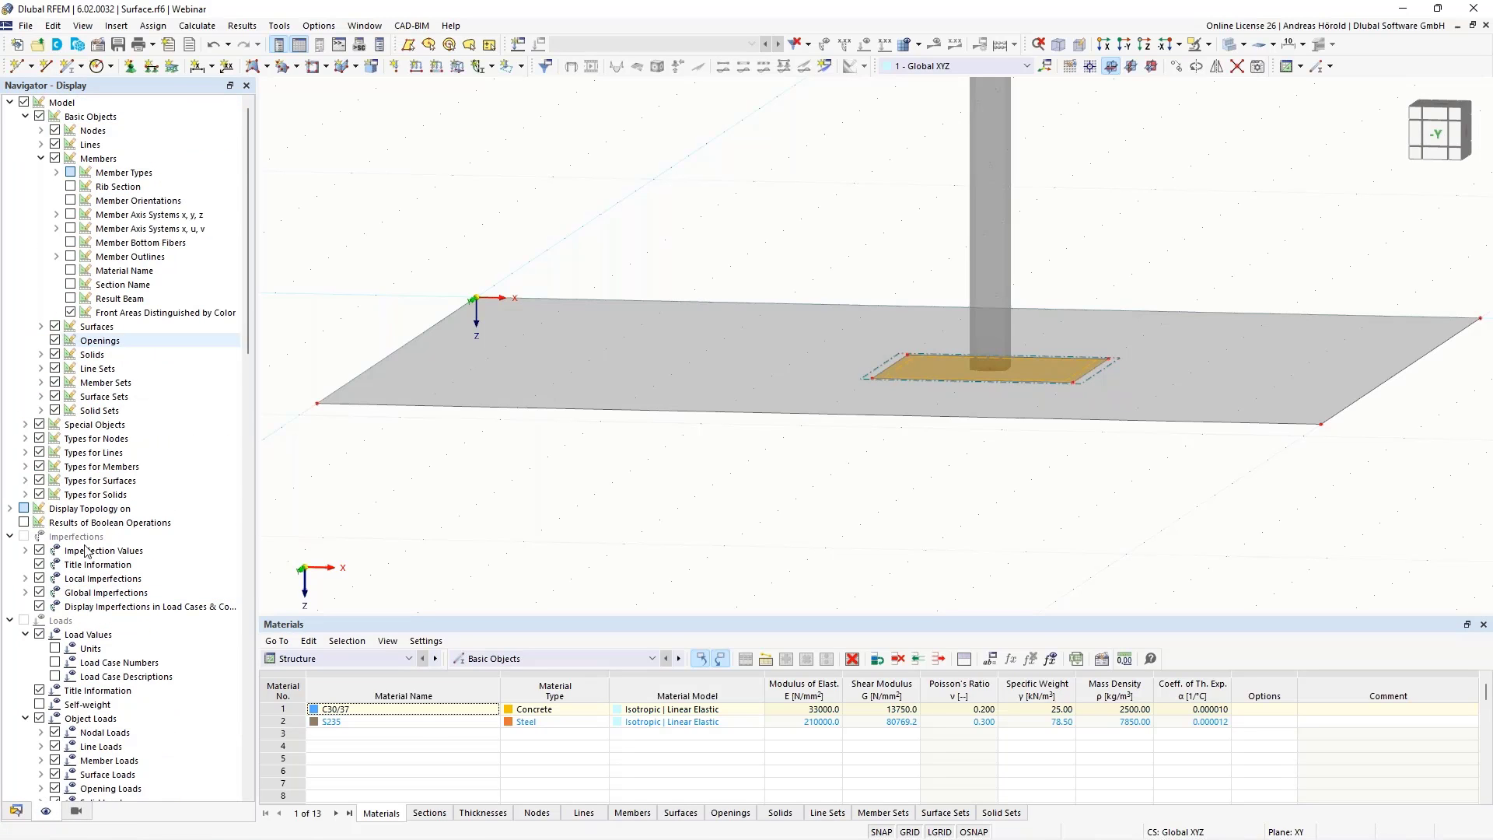
scroll(73, 622, "down", 9)
scroll(72, 622, "down", 12)
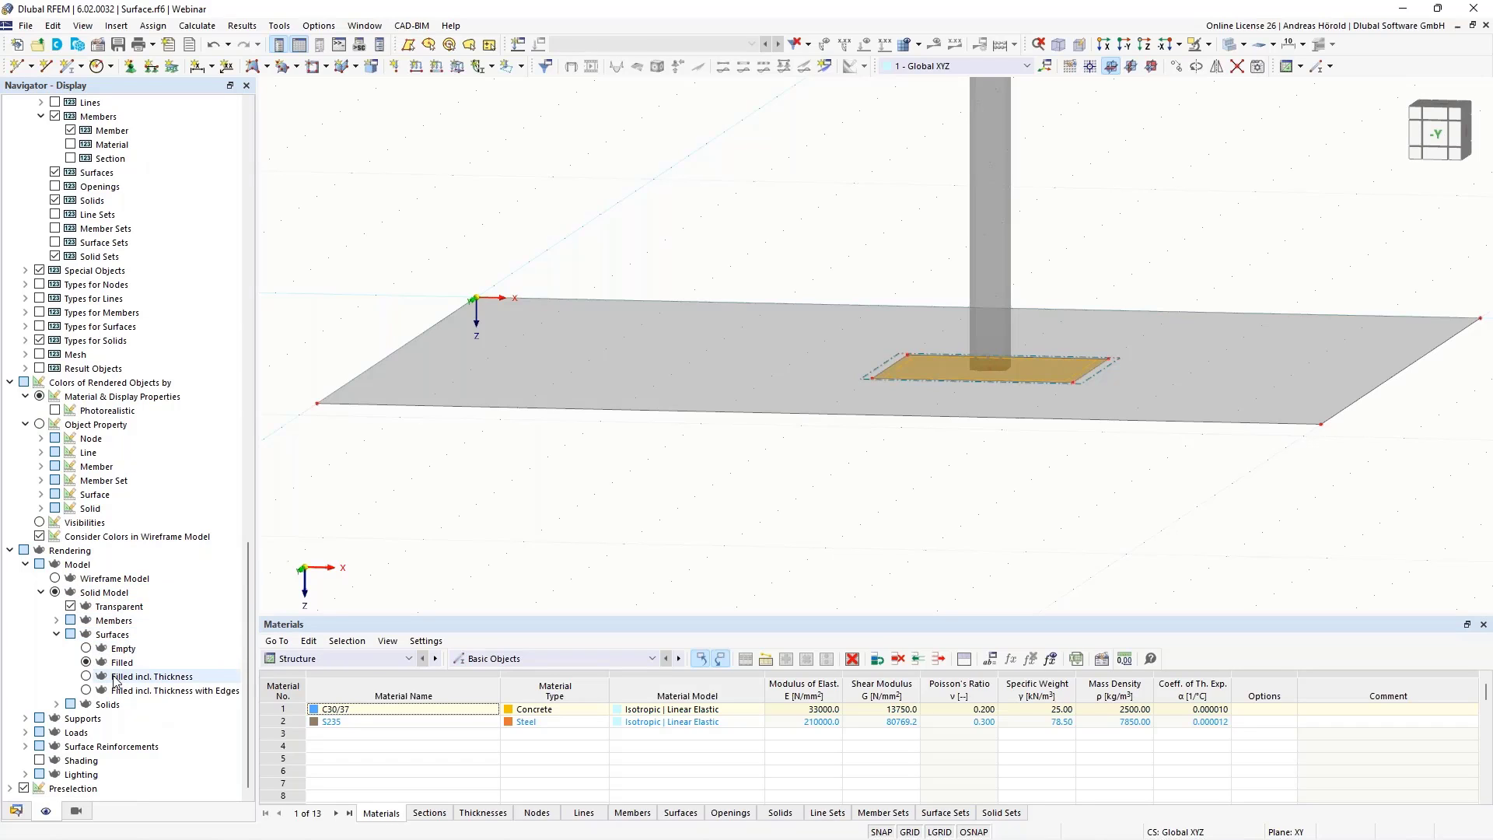
left_click(86, 677)
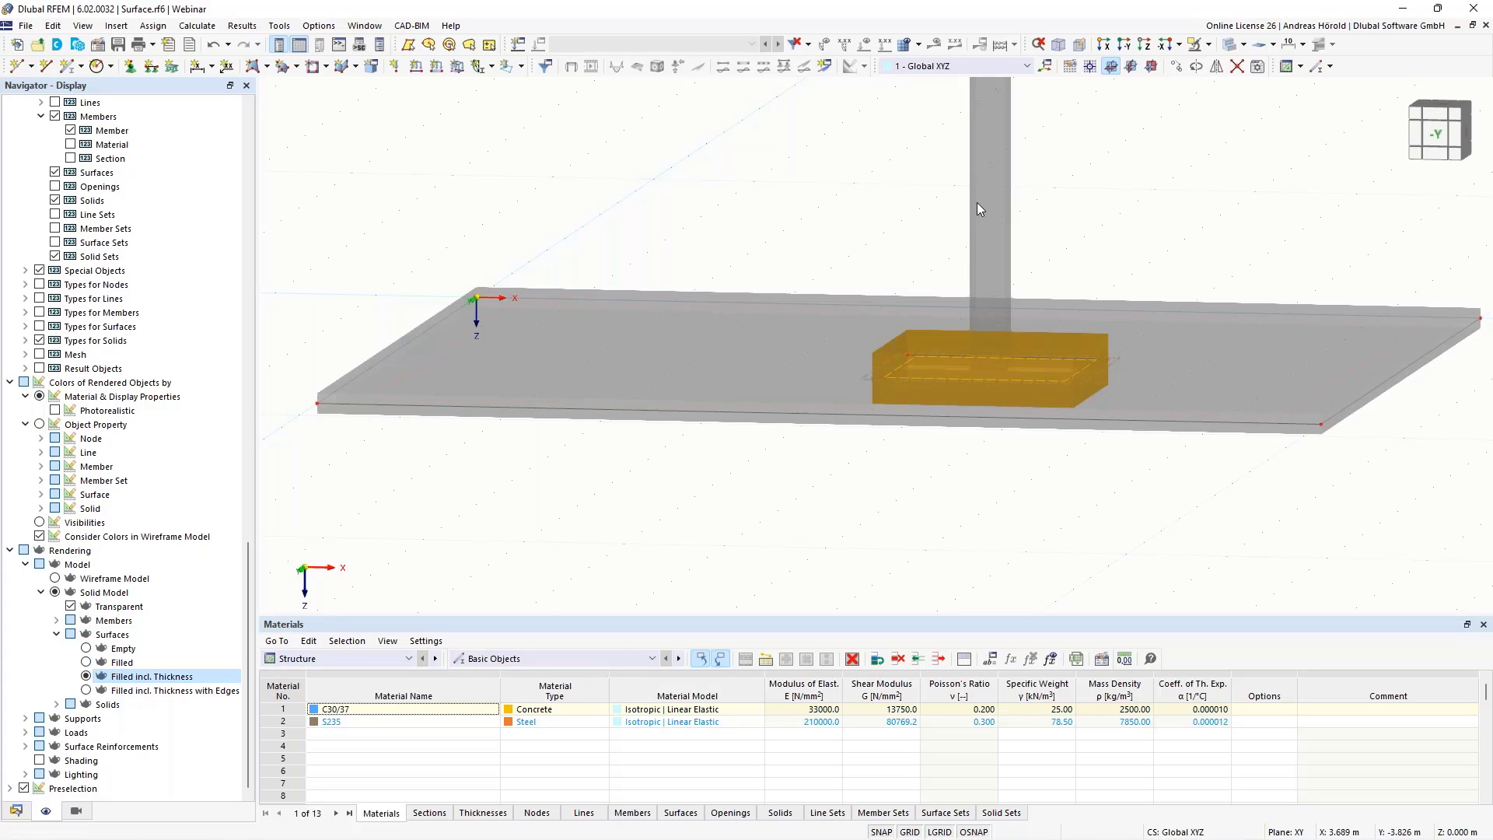
Activate eccentricity for the 500 mm thick surface under the column and start a new surface eccentricity for it
left_click(1124, 45)
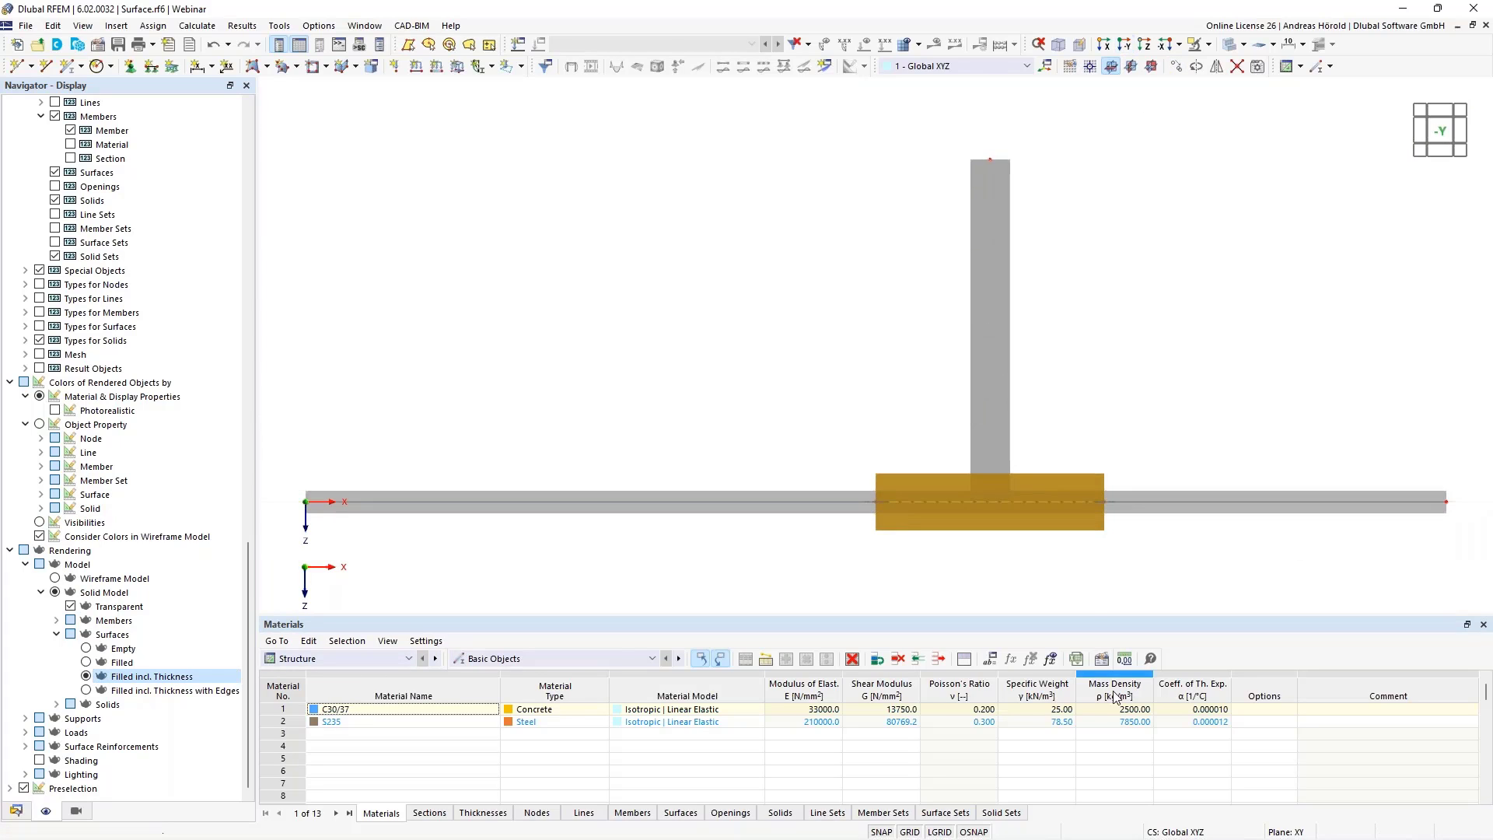
scroll(1064, 597, "down", 1)
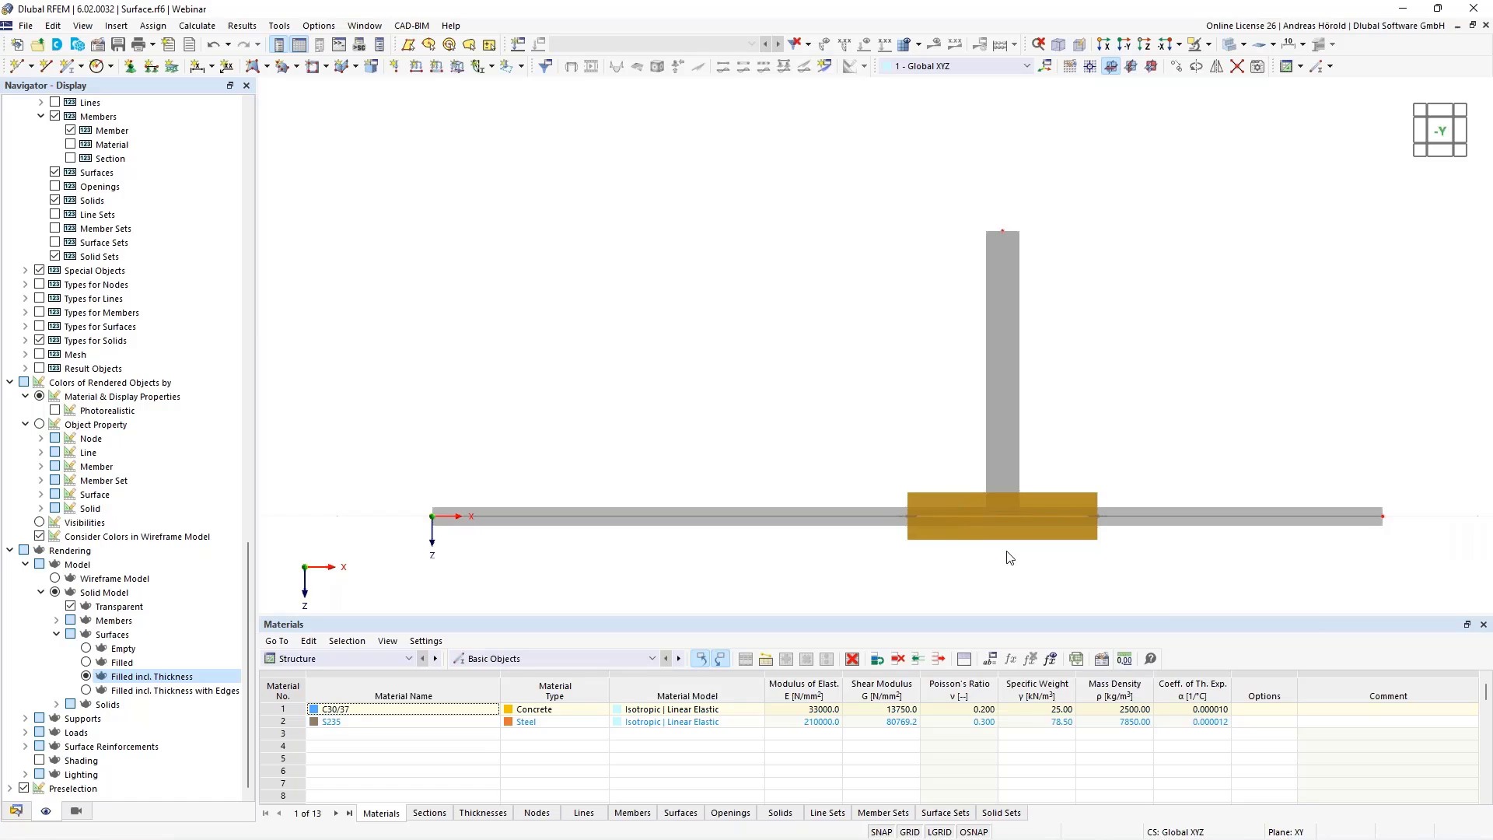
scroll(1005, 558, "up", 3)
middle_click_drag(997, 502, 1003, 451)
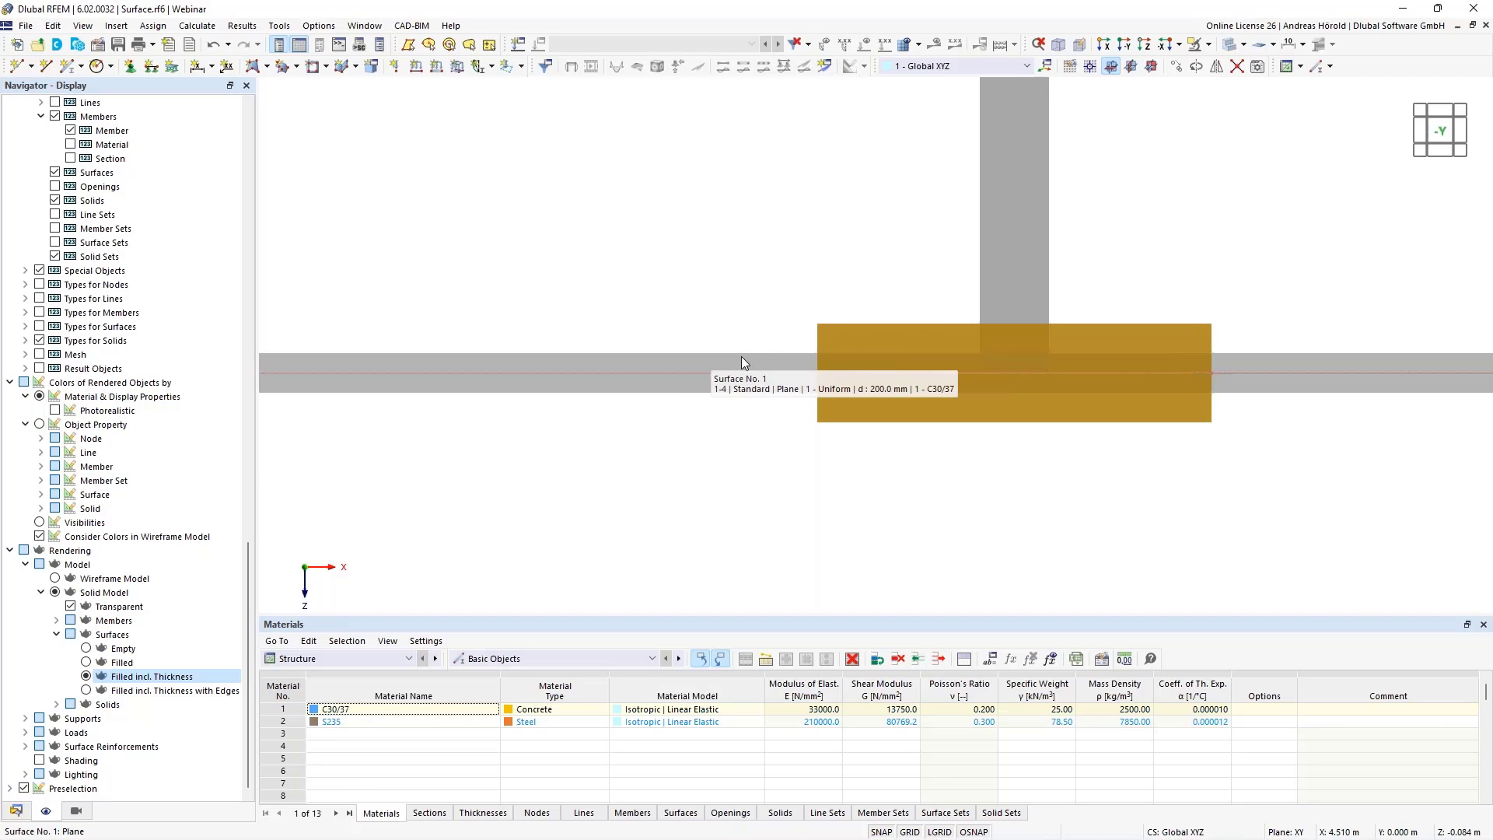
double_click(935, 347)
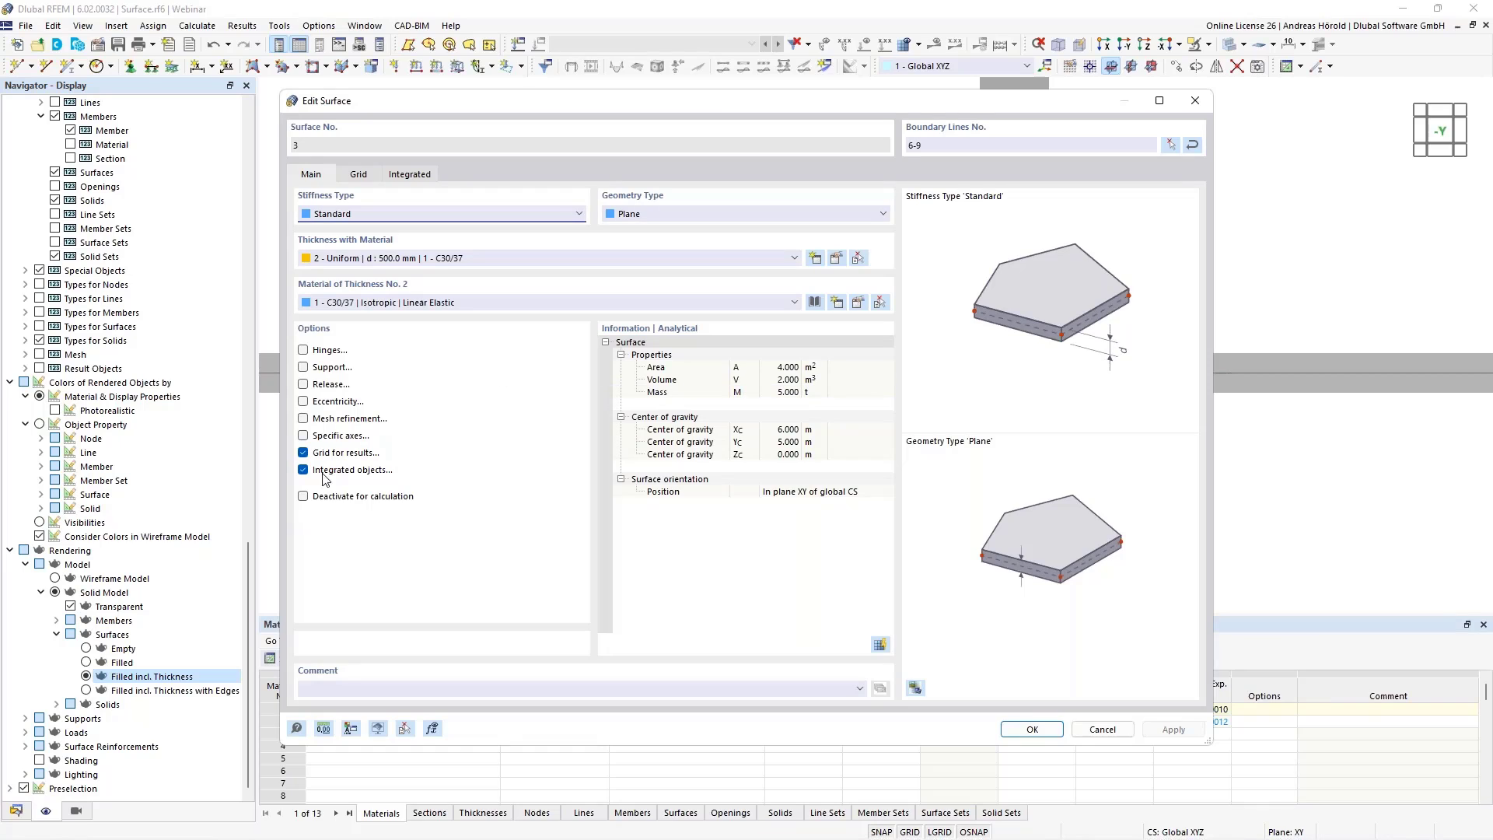
left_click(303, 402)
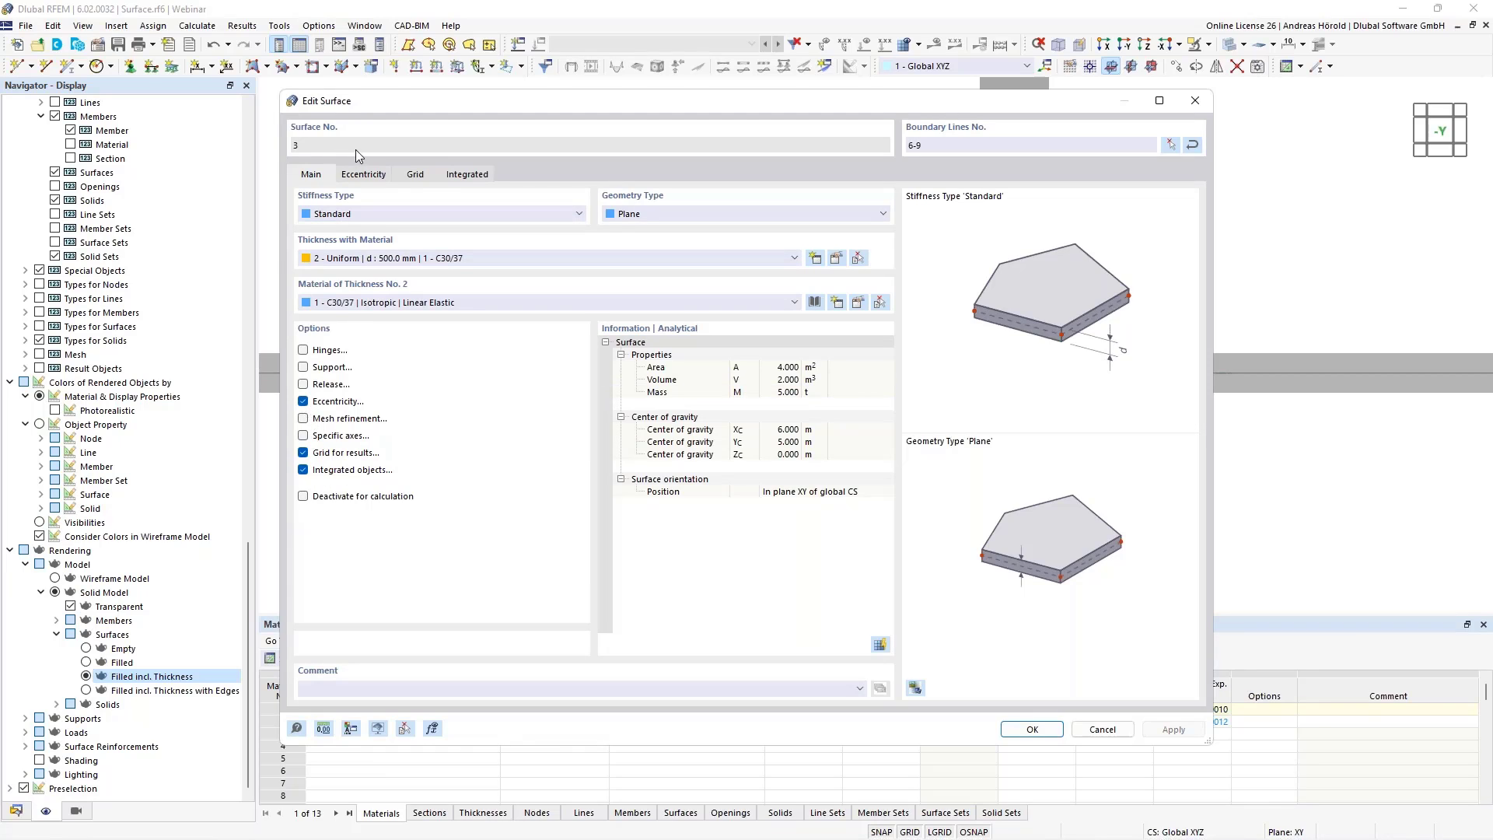
left_click(365, 178)
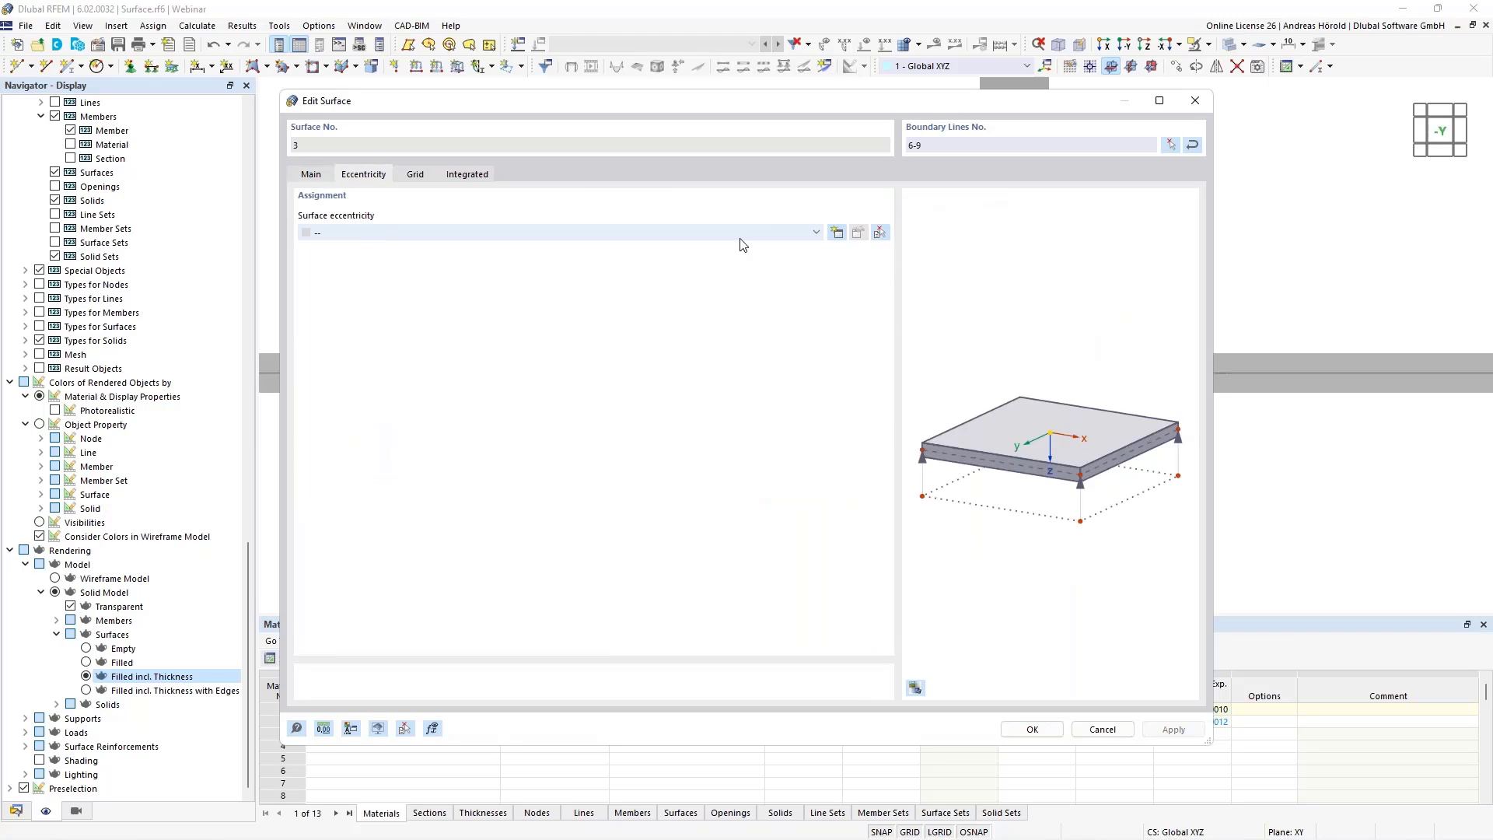
left_click(837, 233)
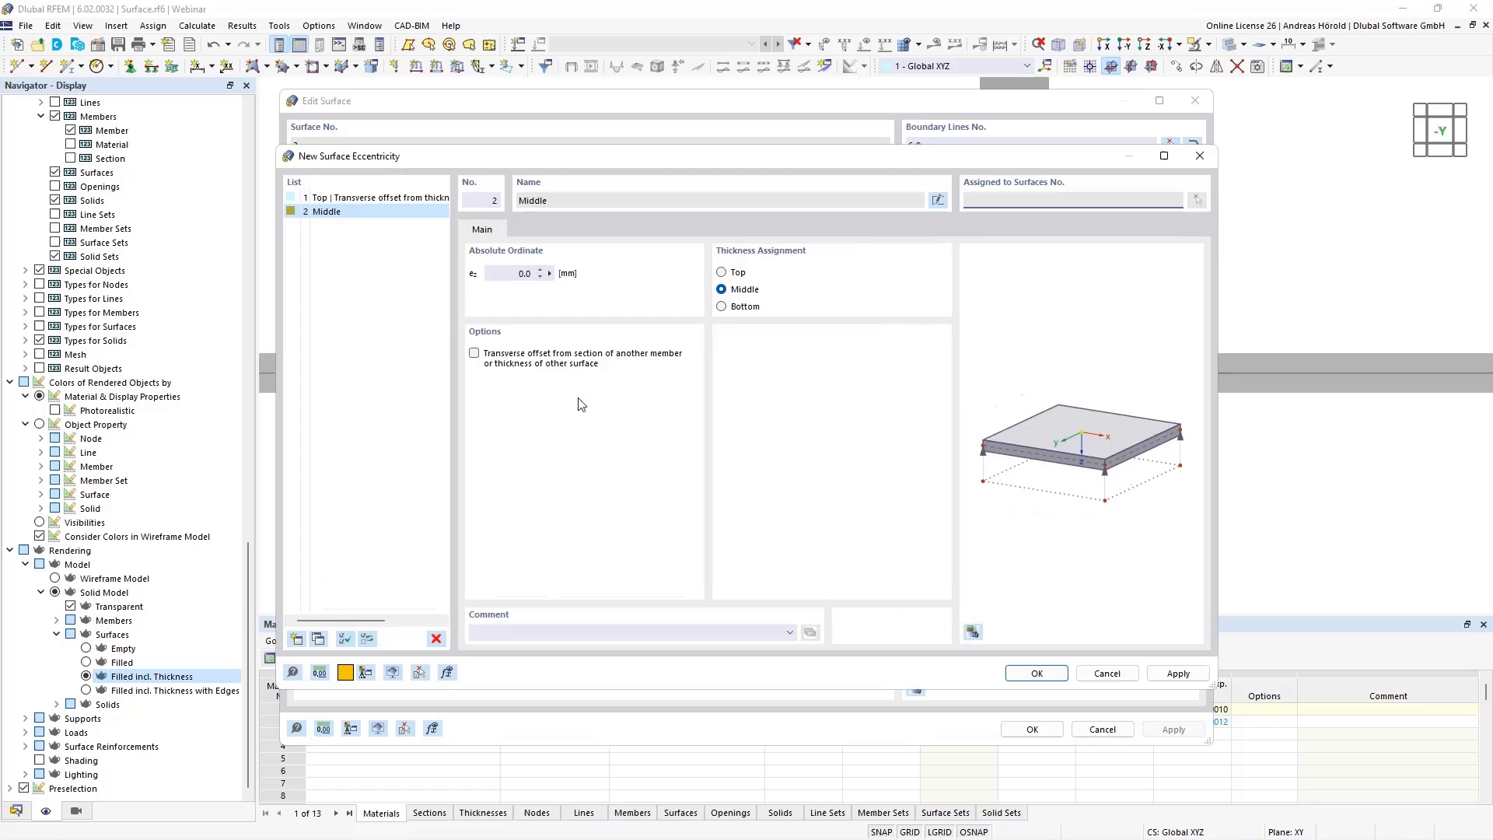
Enable the transverse offset from another object, with both the thickness assignment and the axis offset set to Top
left_click(474, 354)
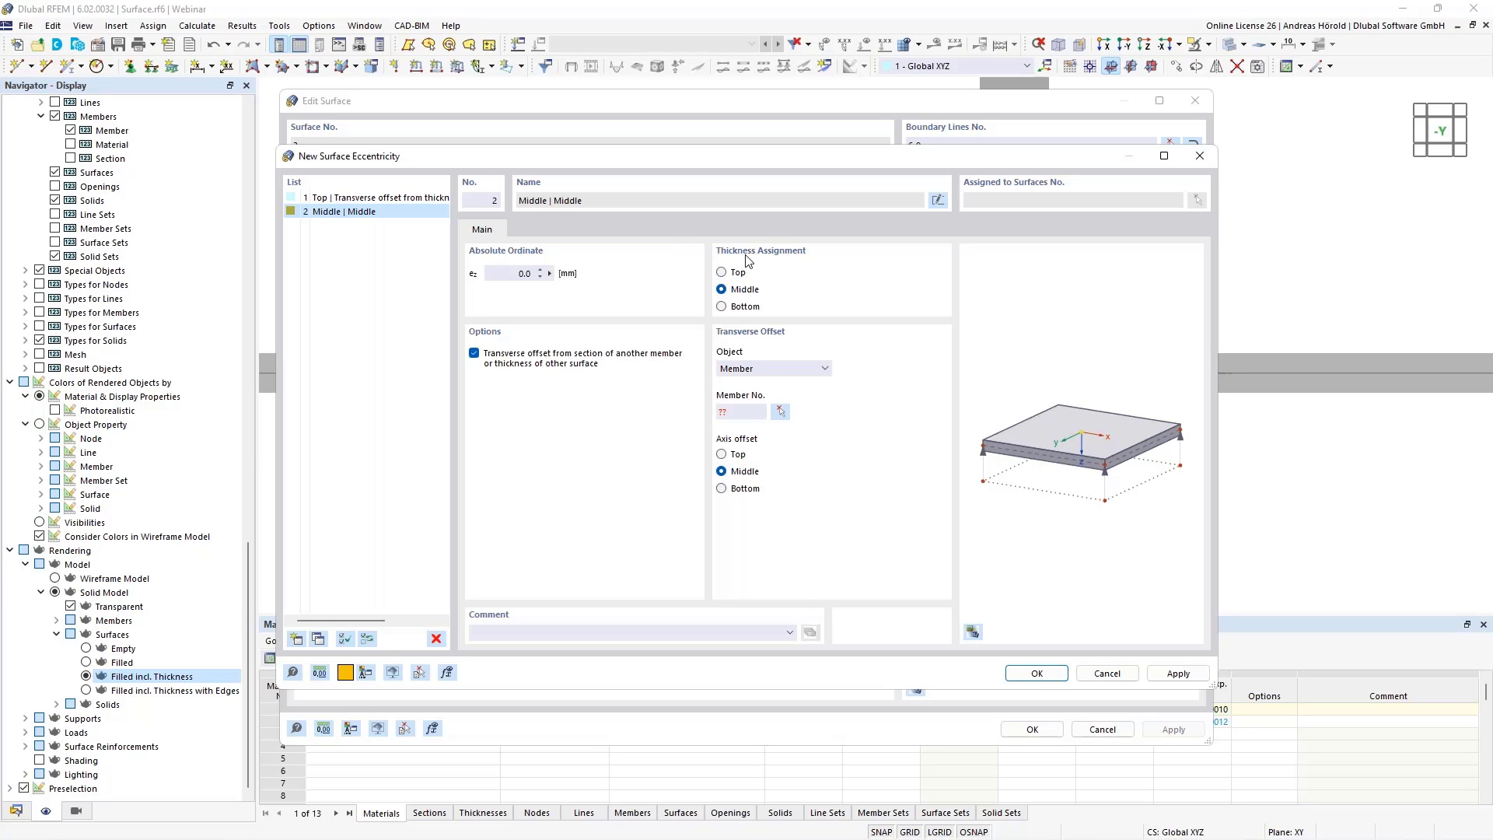
left_click(722, 272)
left_click(722, 455)
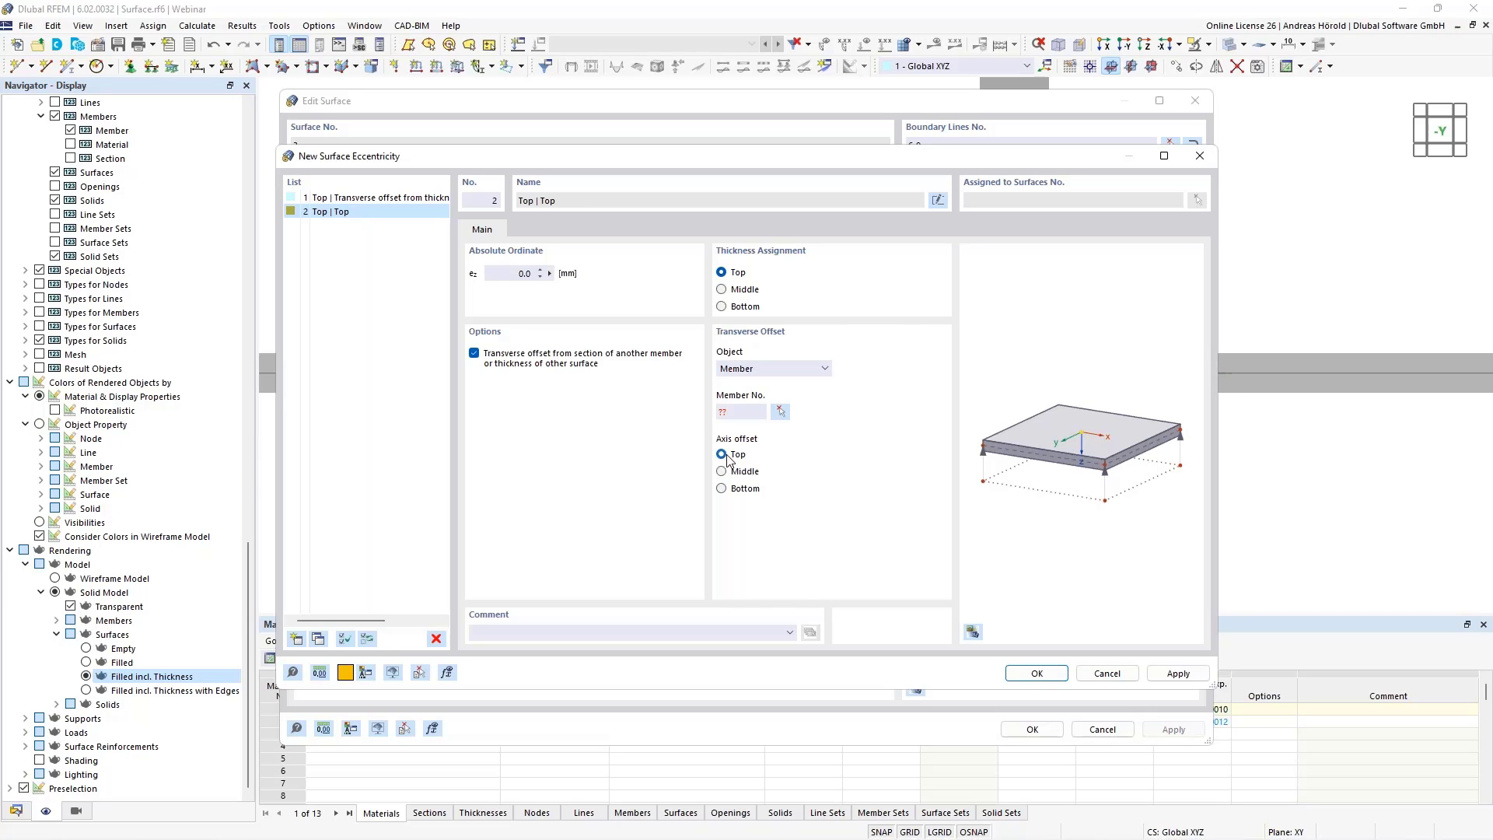
left_click(781, 412)
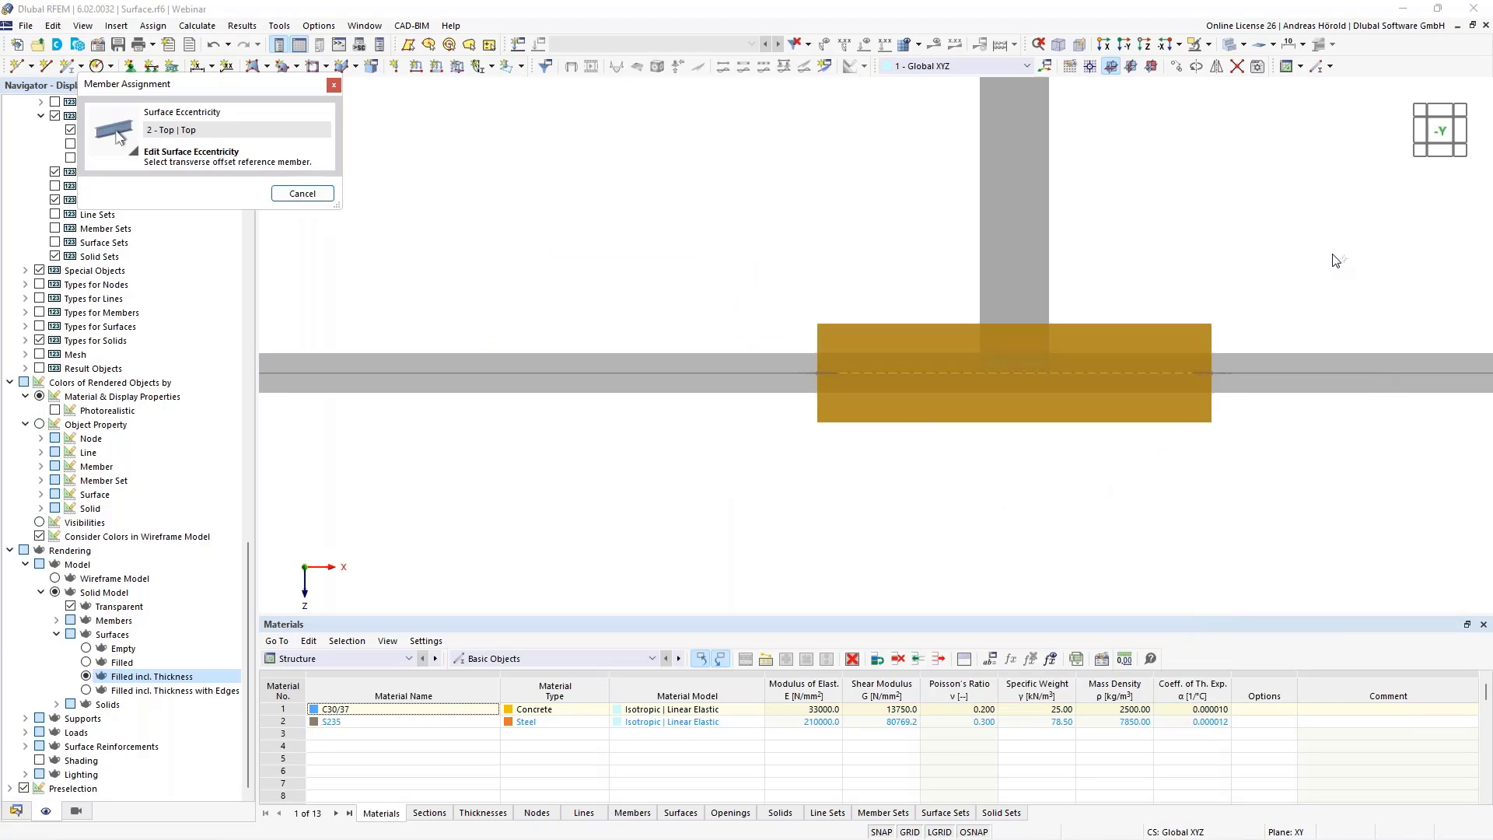
middle_click_drag(1332, 258, 1330, 297, "ctrl")
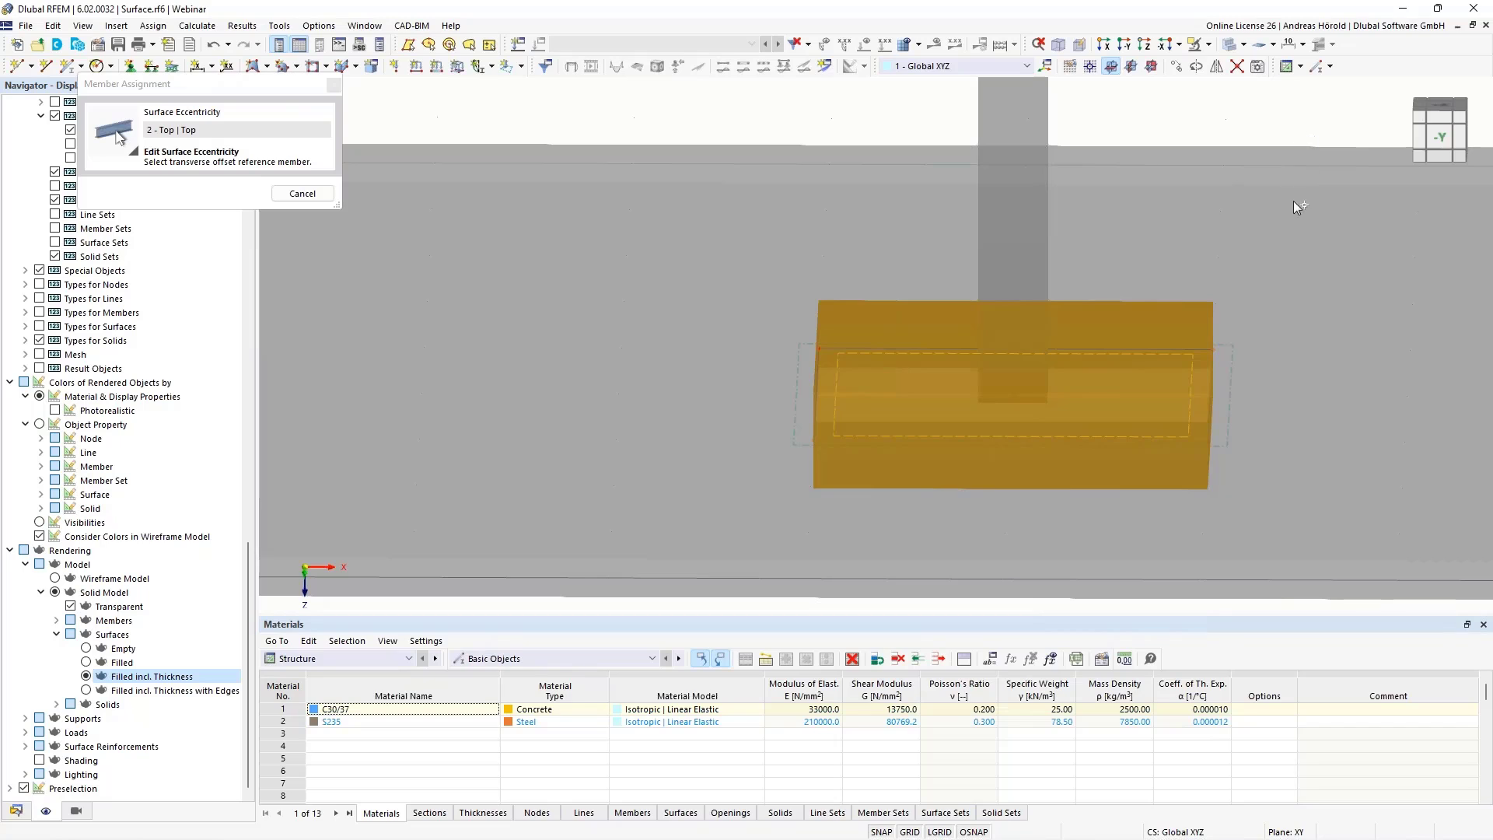
scroll(980, 304, "down", 4)
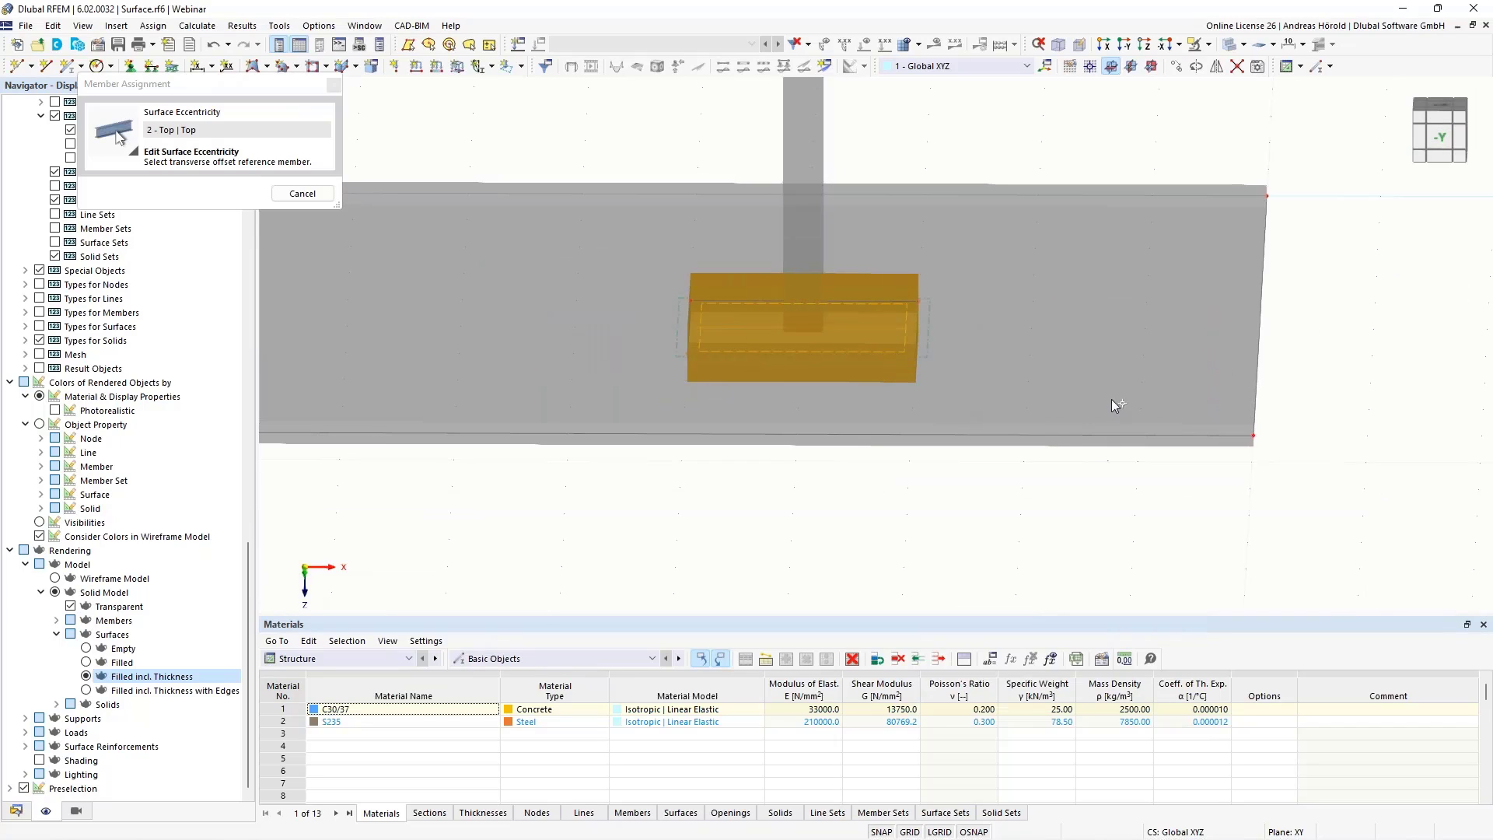
middle_click_drag(1066, 373, 1063, 449, "ctrl")
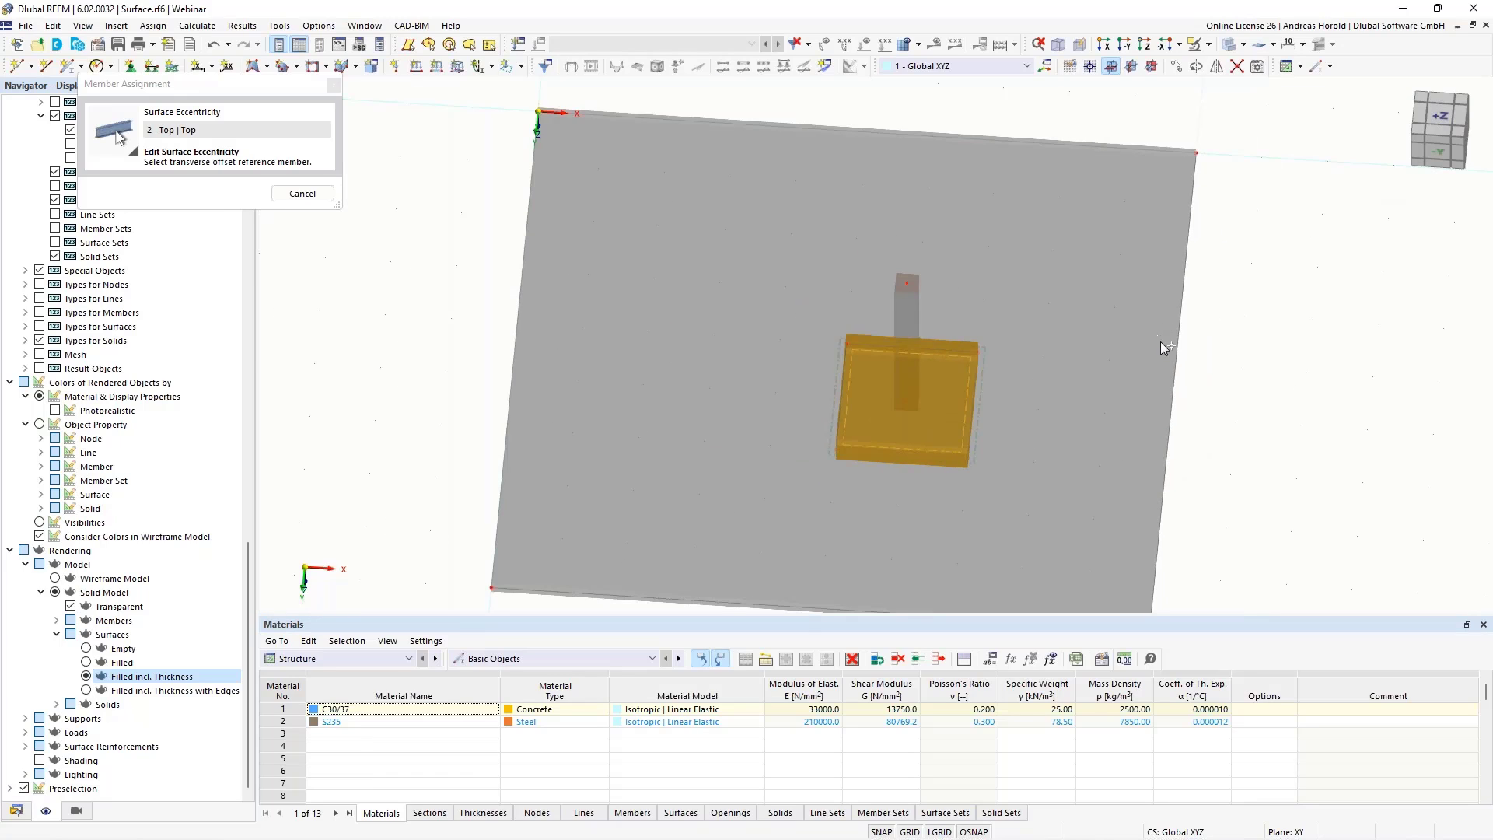
left_click(304, 195)
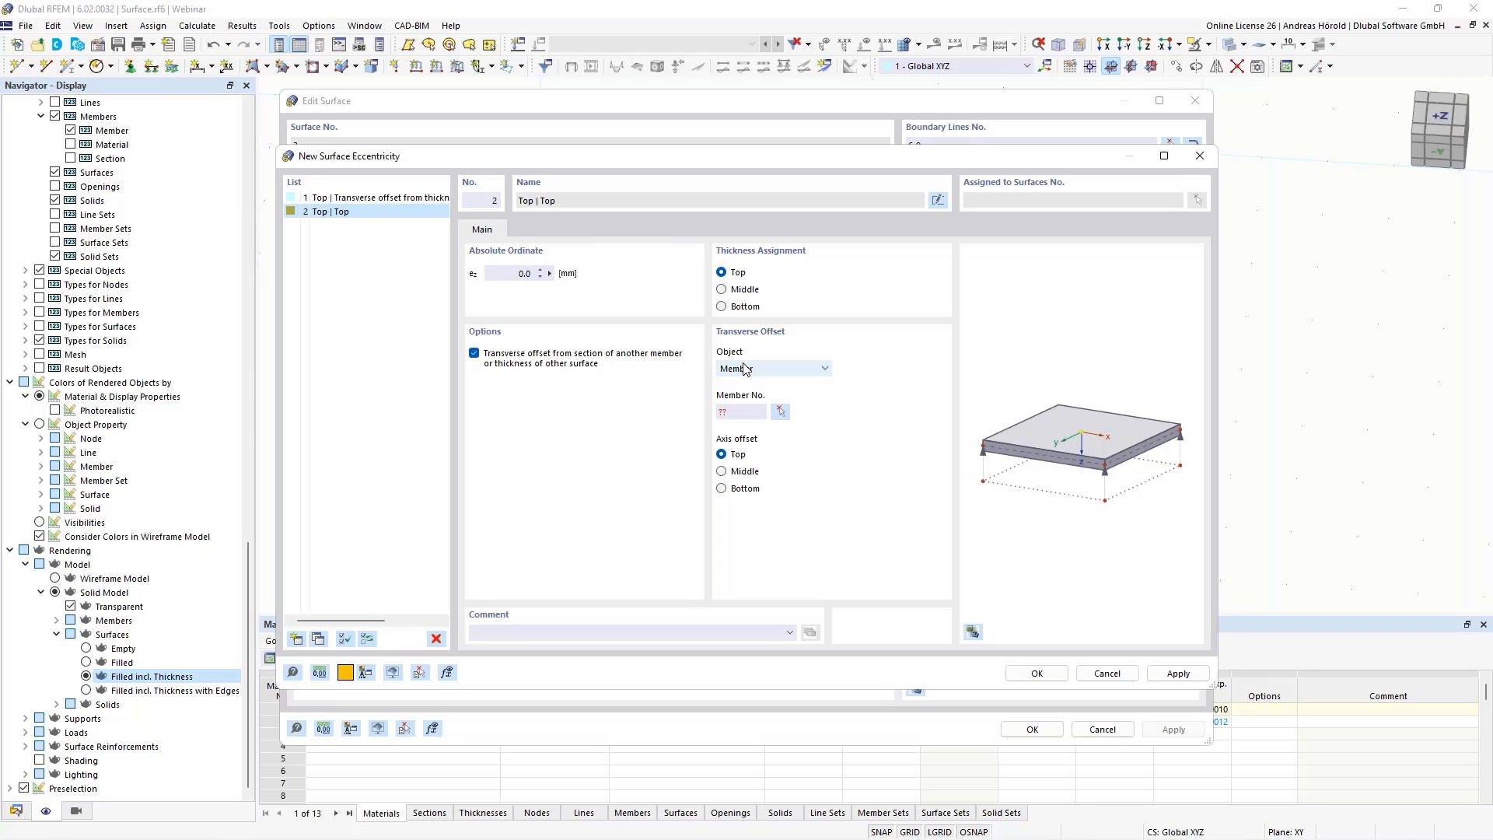
Set the transverse offset object to Surface, reference slab surface 1, and apply the eccentricity to the thicker surface
left_click(754, 370)
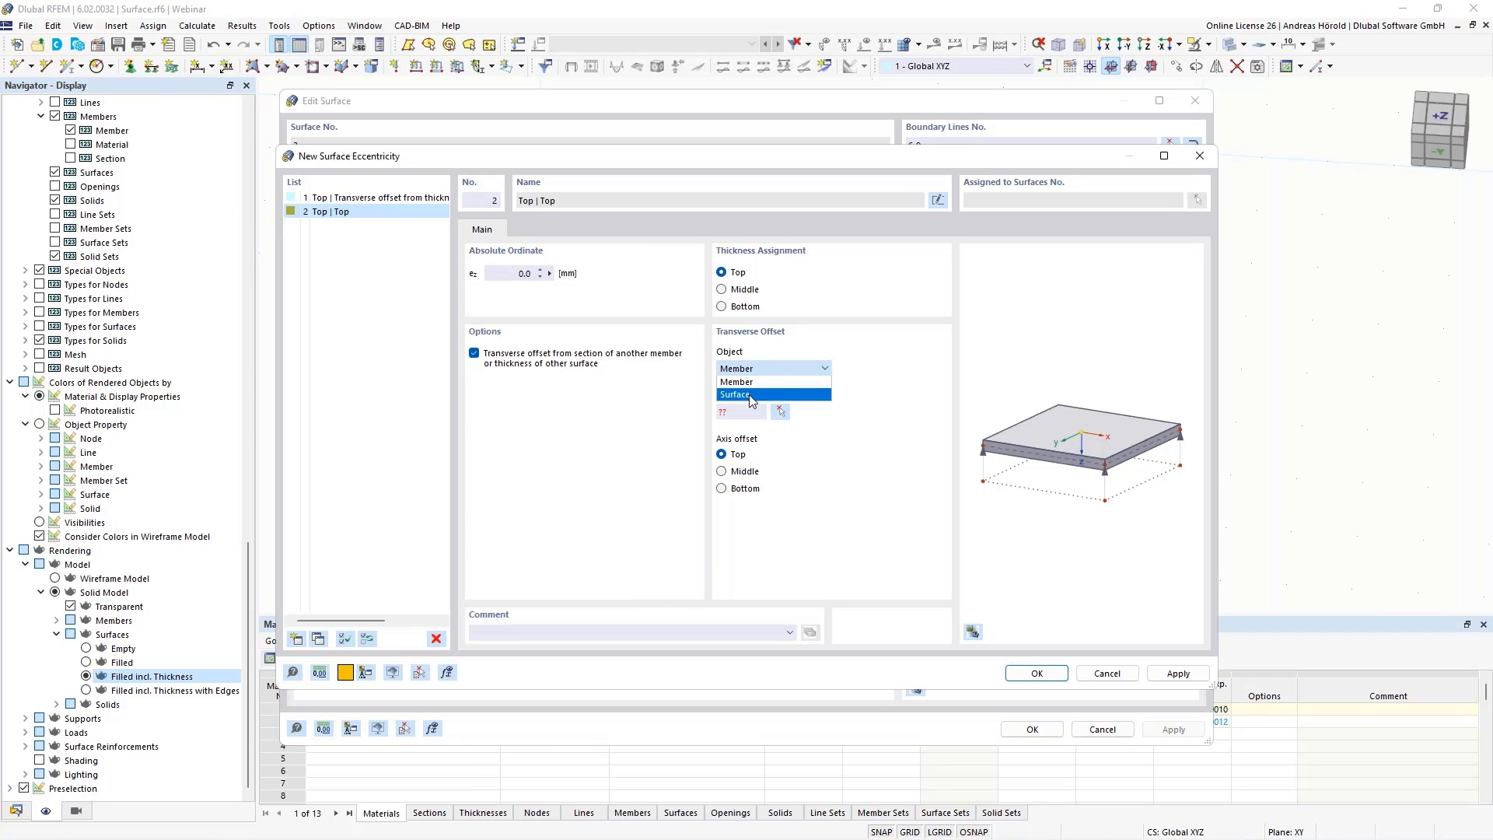
left_click(752, 396)
left_click(782, 419)
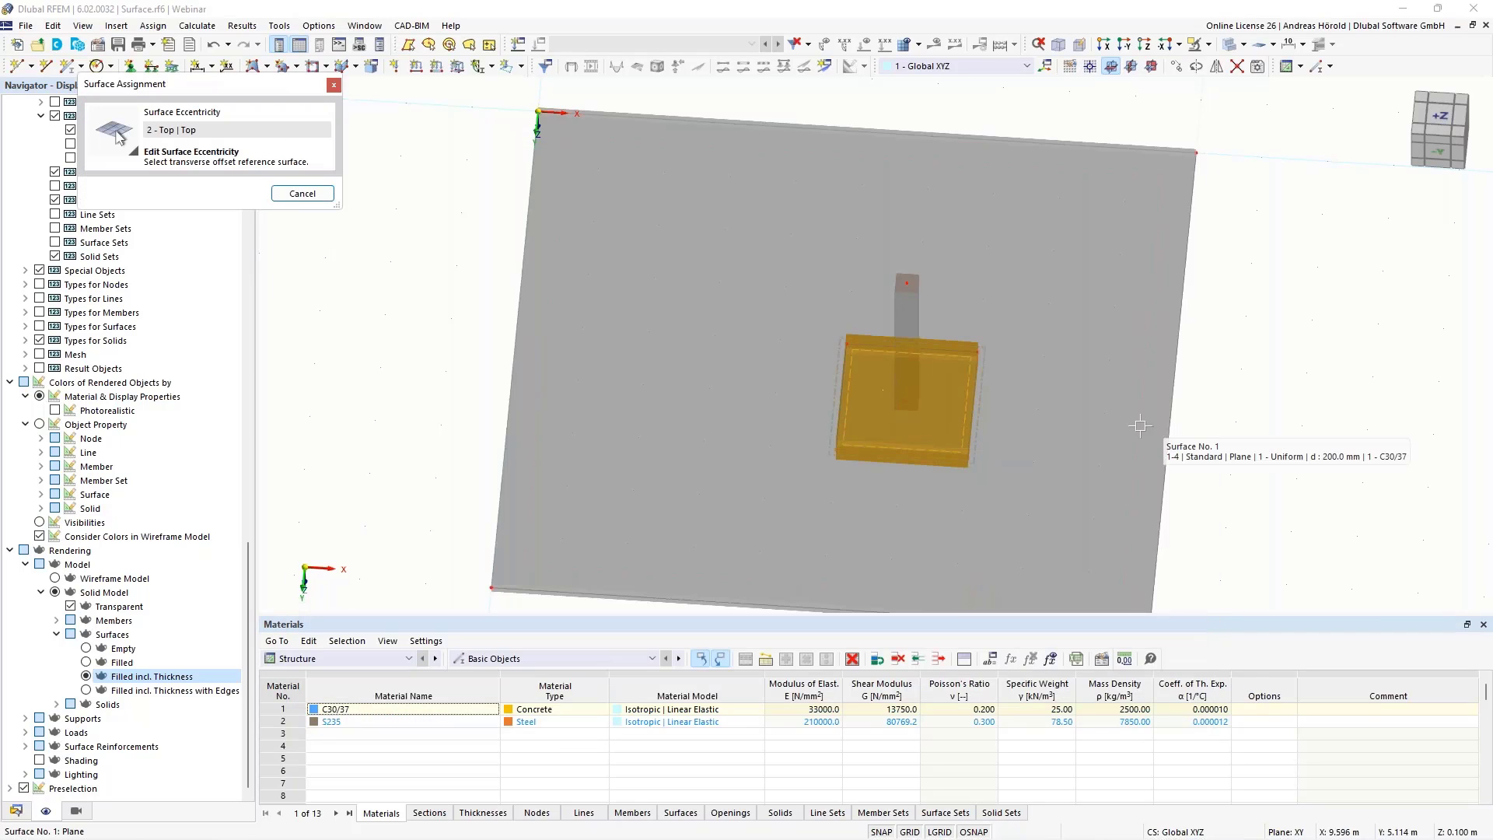
left_click(1140, 433)
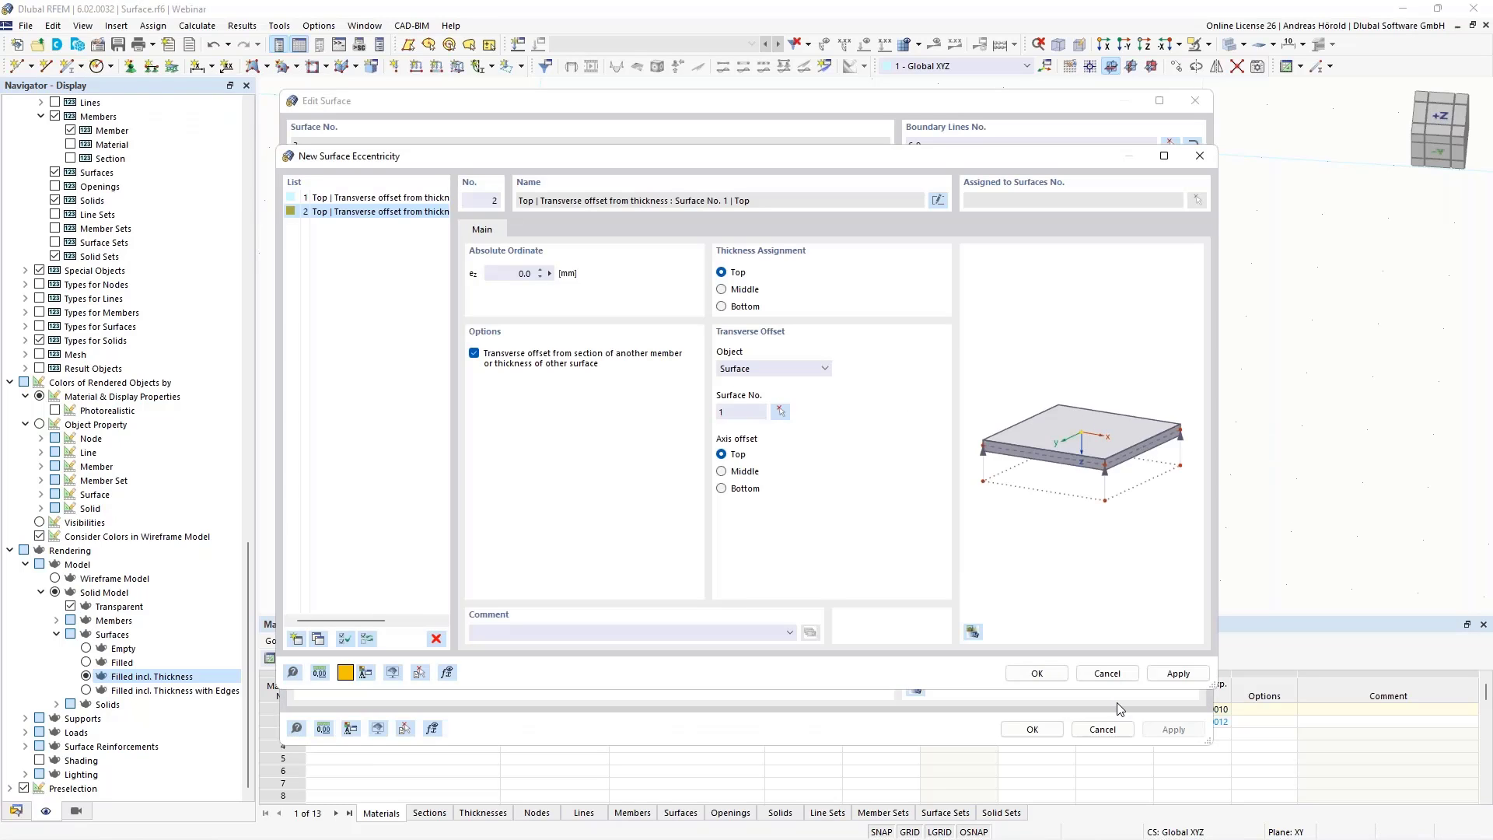
left_click(1037, 674)
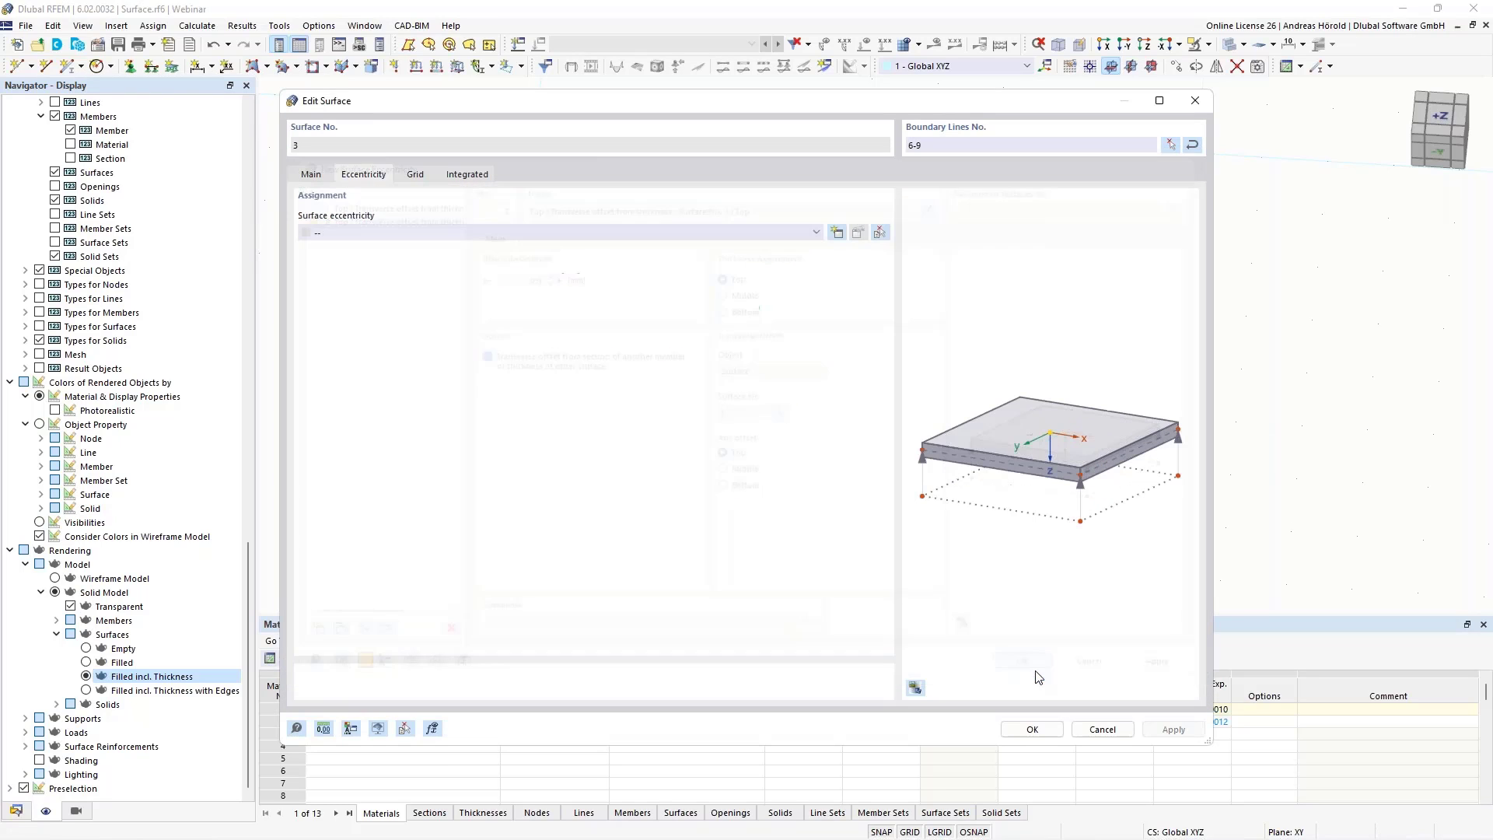
left_click(1031, 731)
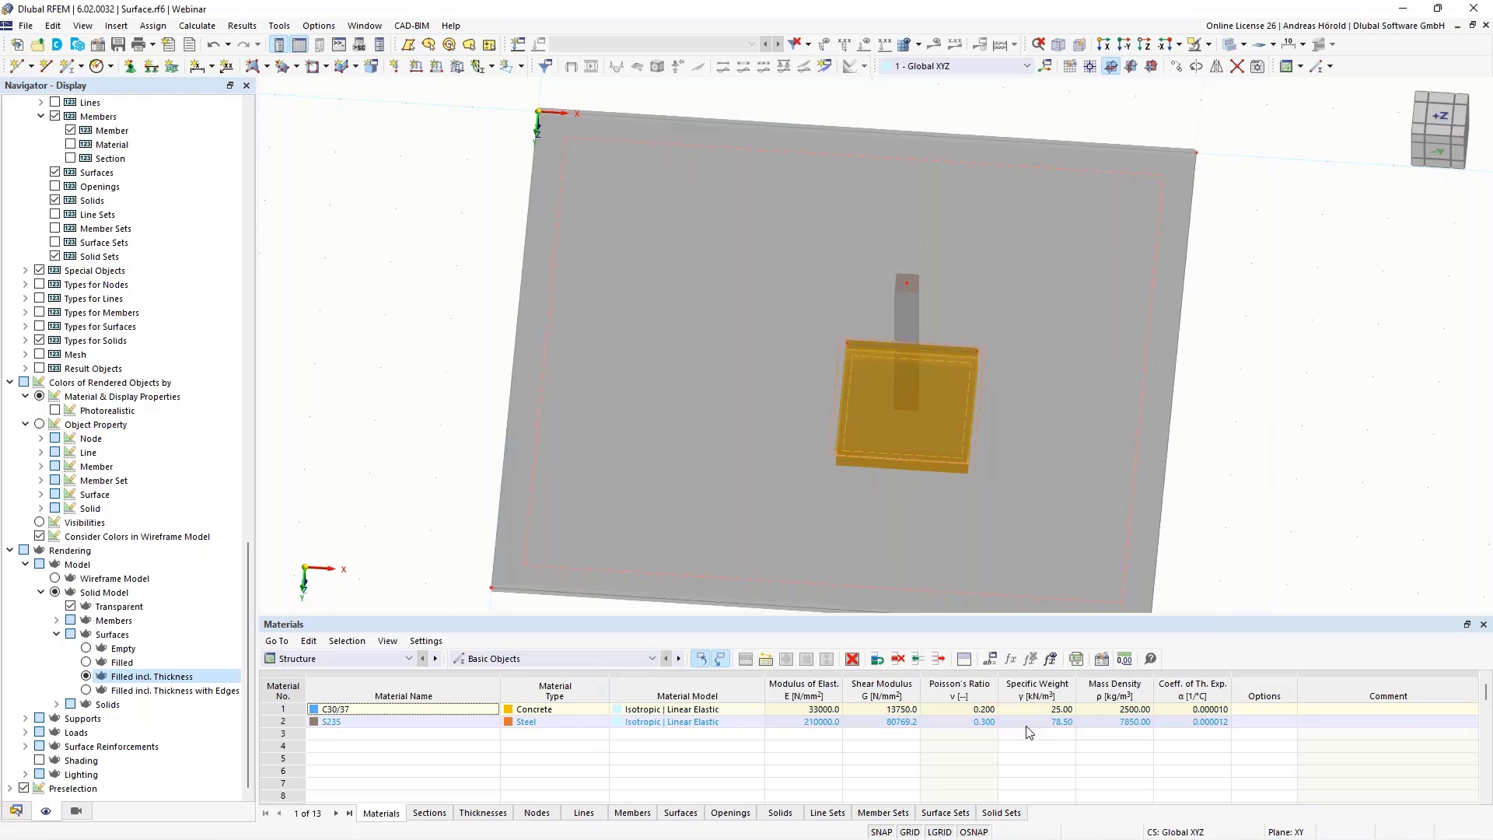
left_click(1125, 46)
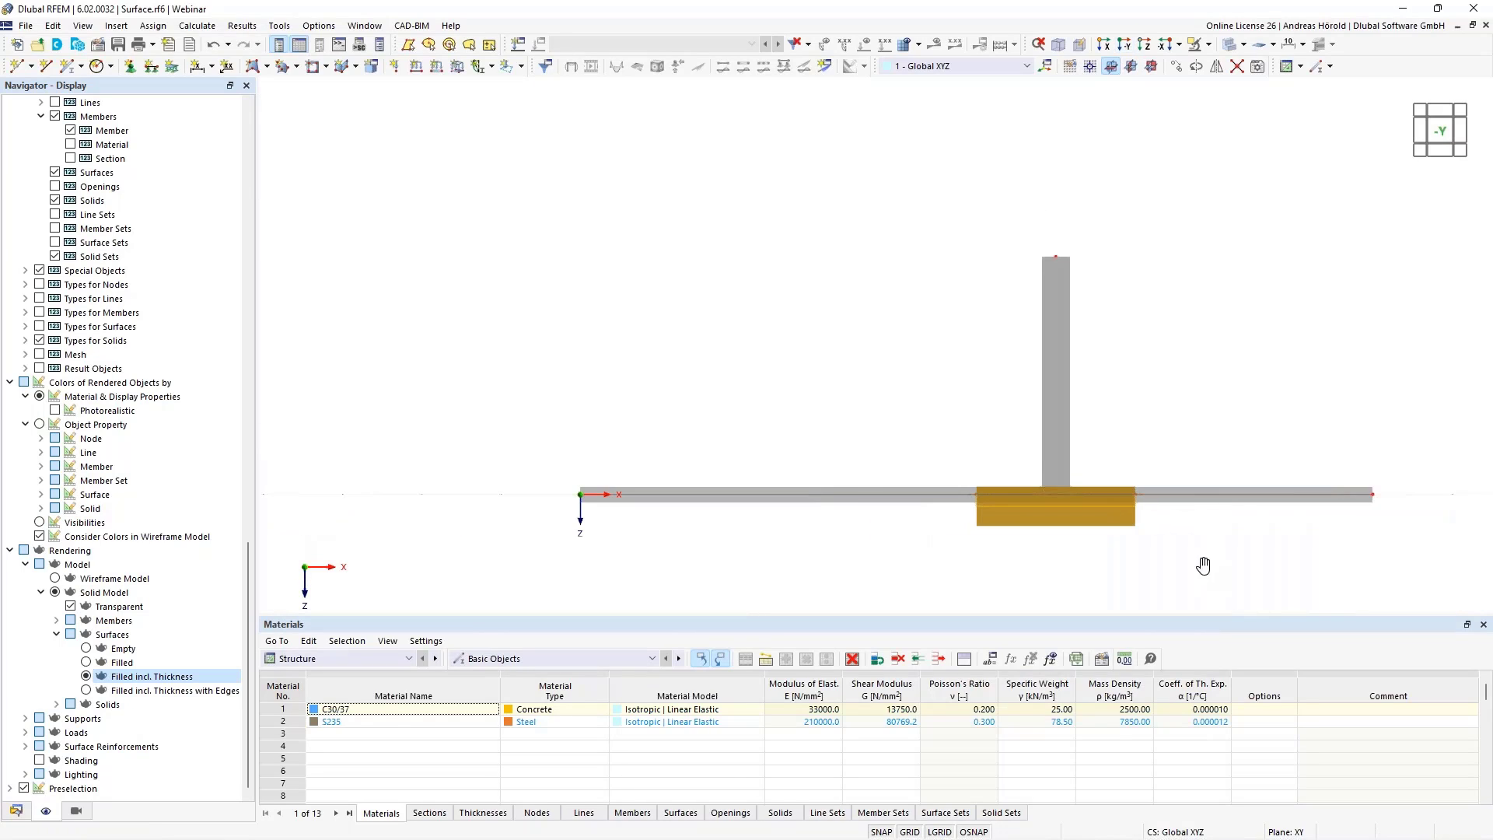
middle_click_drag(1204, 565, 1156, 414)
scroll(1153, 420, "down", 1)
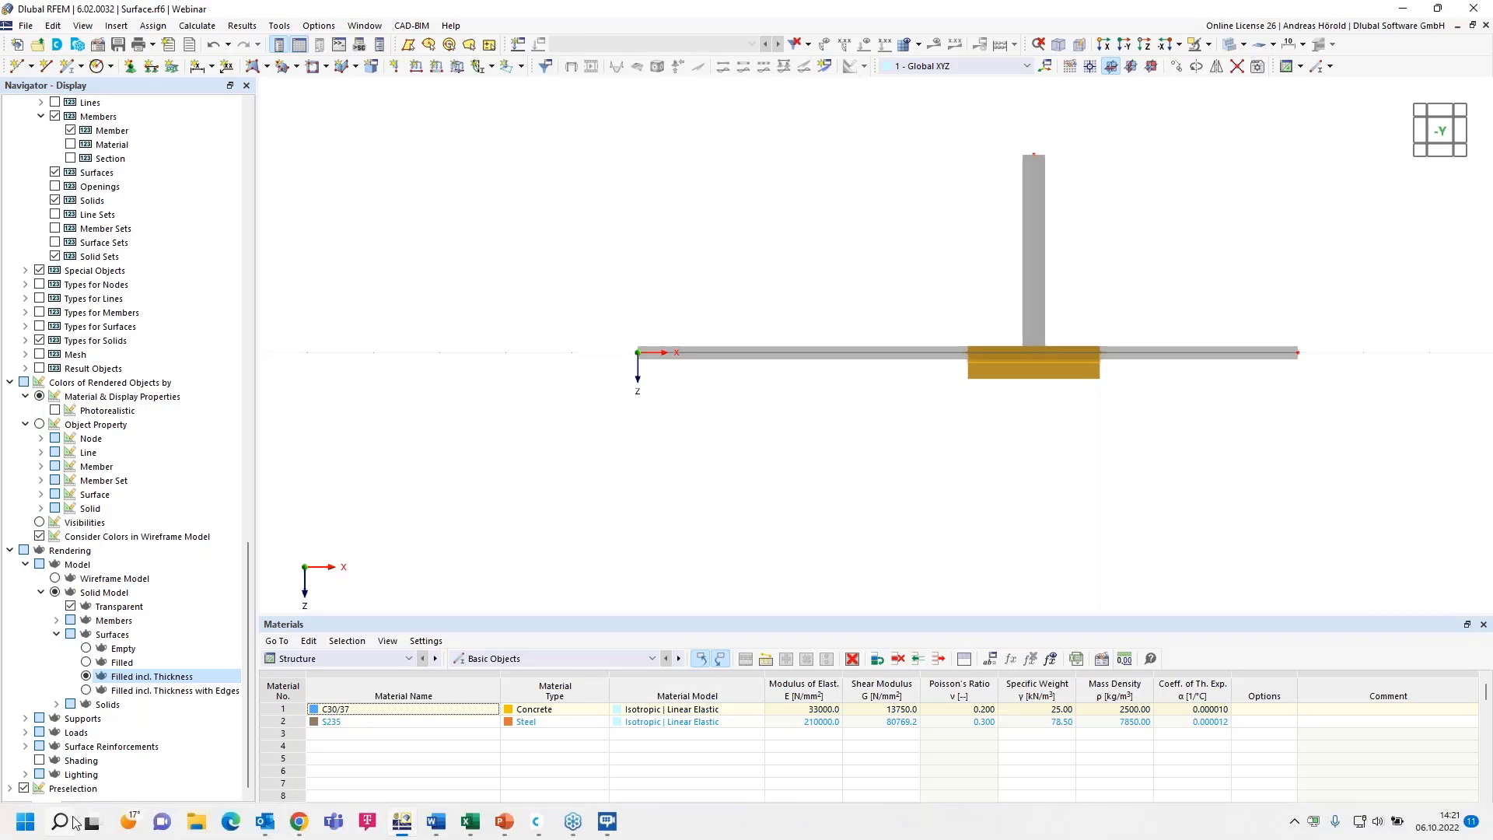
Switch to the Member rotation.rf6 model and reduce the height of the table area to enlarge the model view
left_click(15, 811)
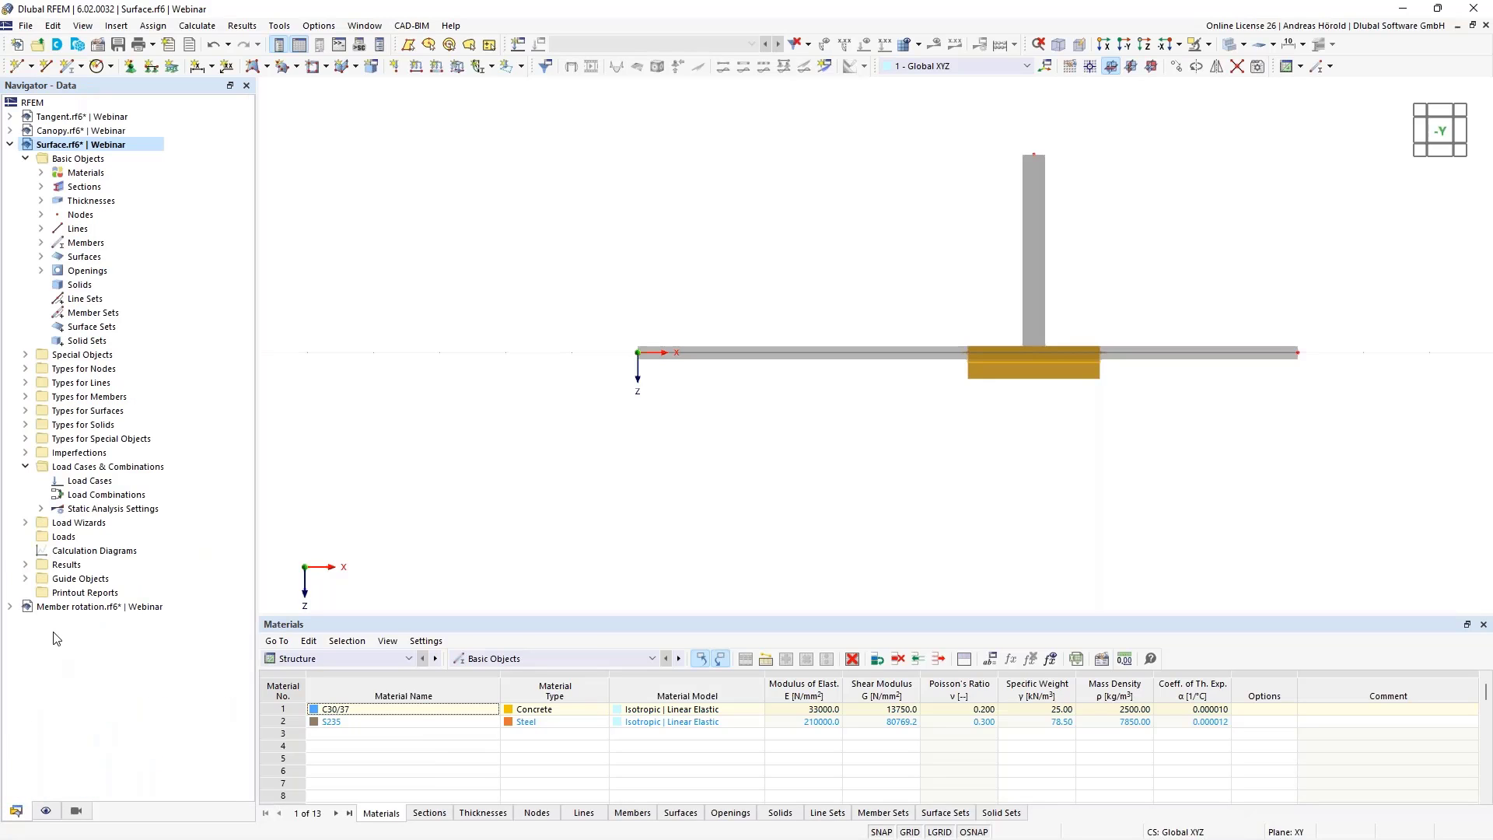
double_click(59, 608)
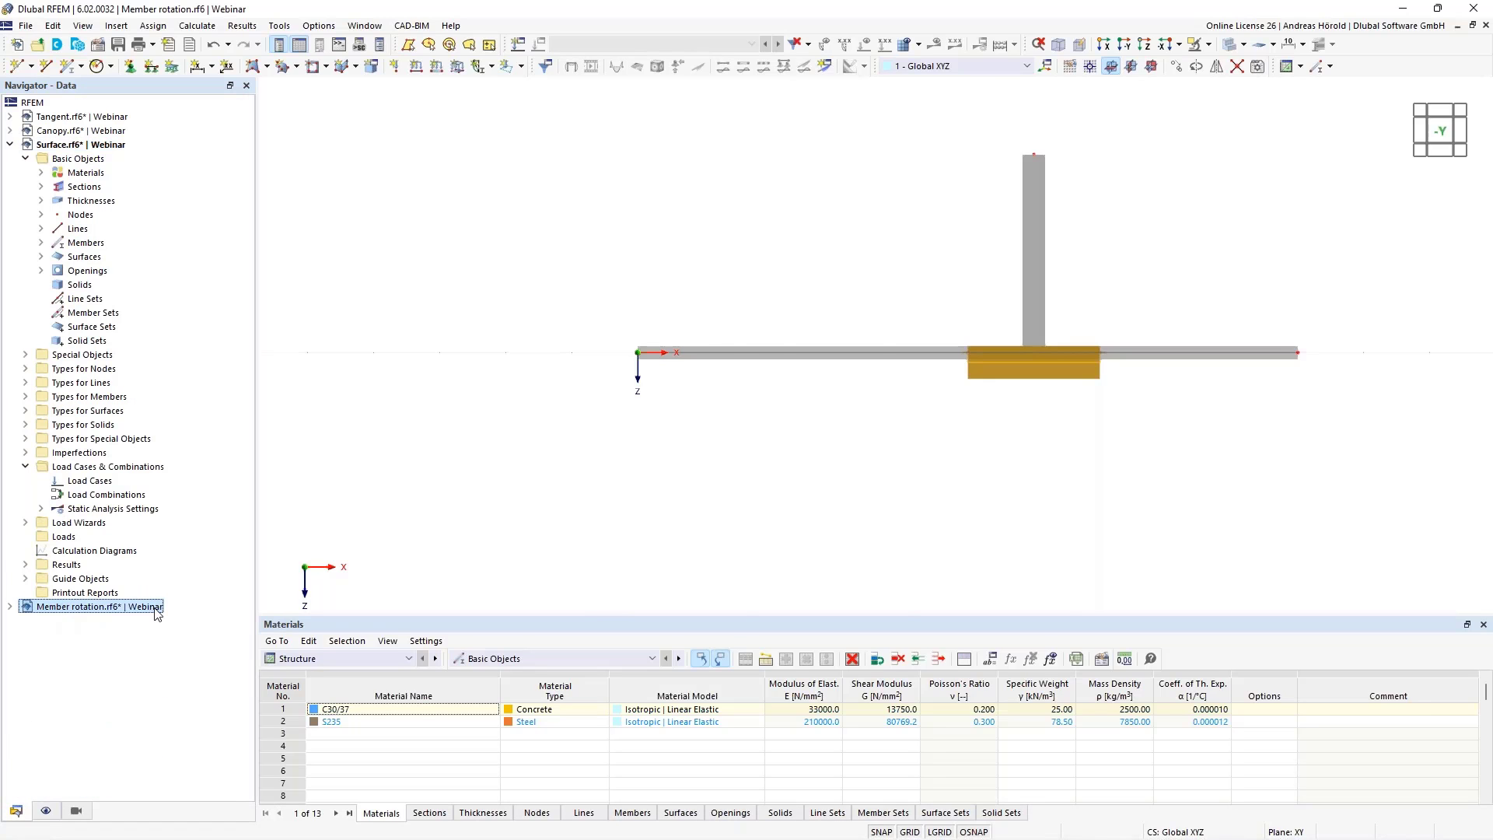
left_click_drag(731, 622, 722, 694)
scroll(717, 595, "down", 1)
middle_click_drag(717, 595, 720, 525)
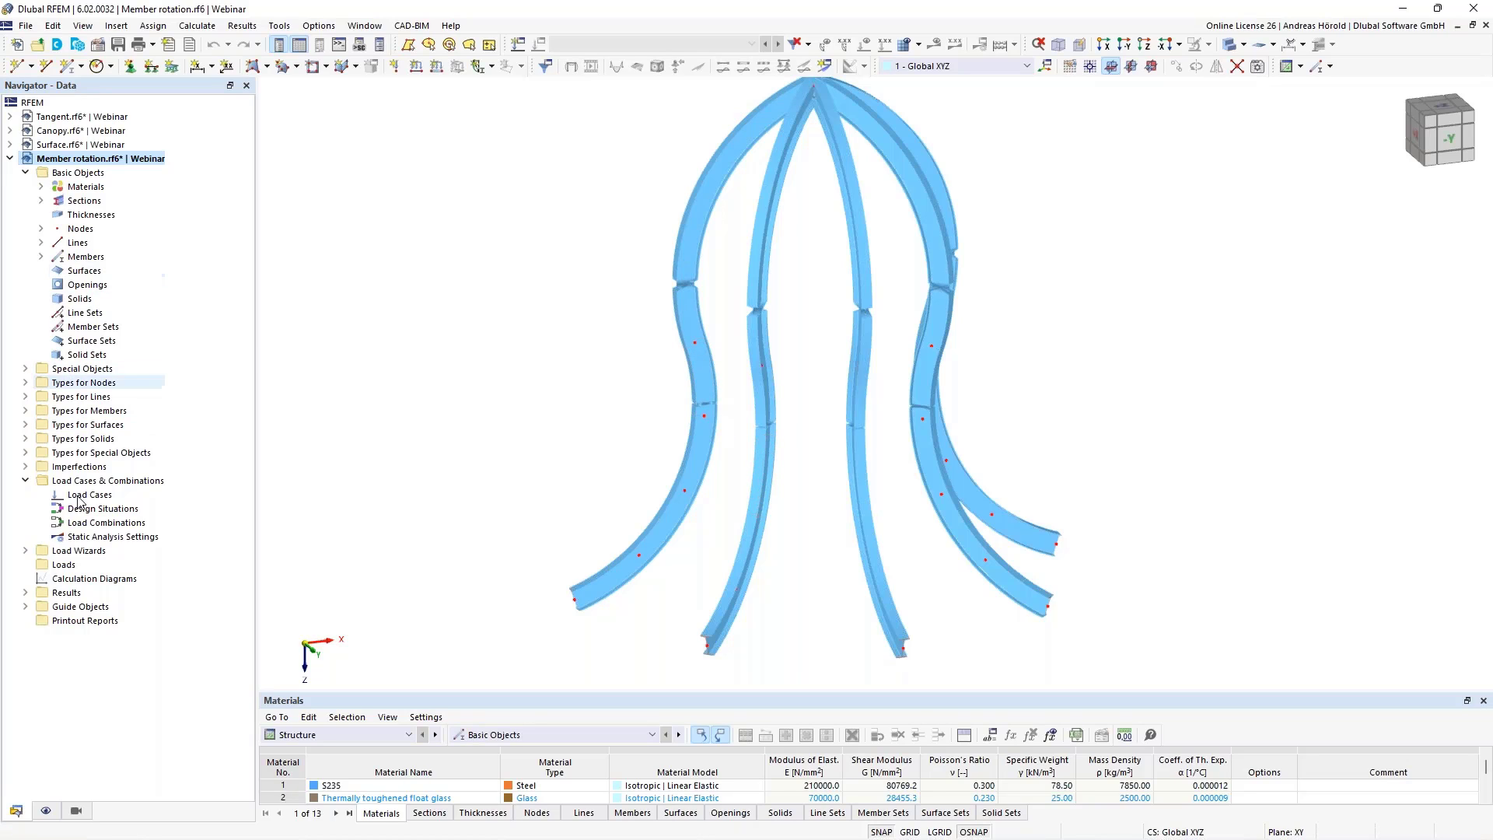
Display the member axis systems x, y, z and examine their orientation along the curved members
left_click(46, 810)
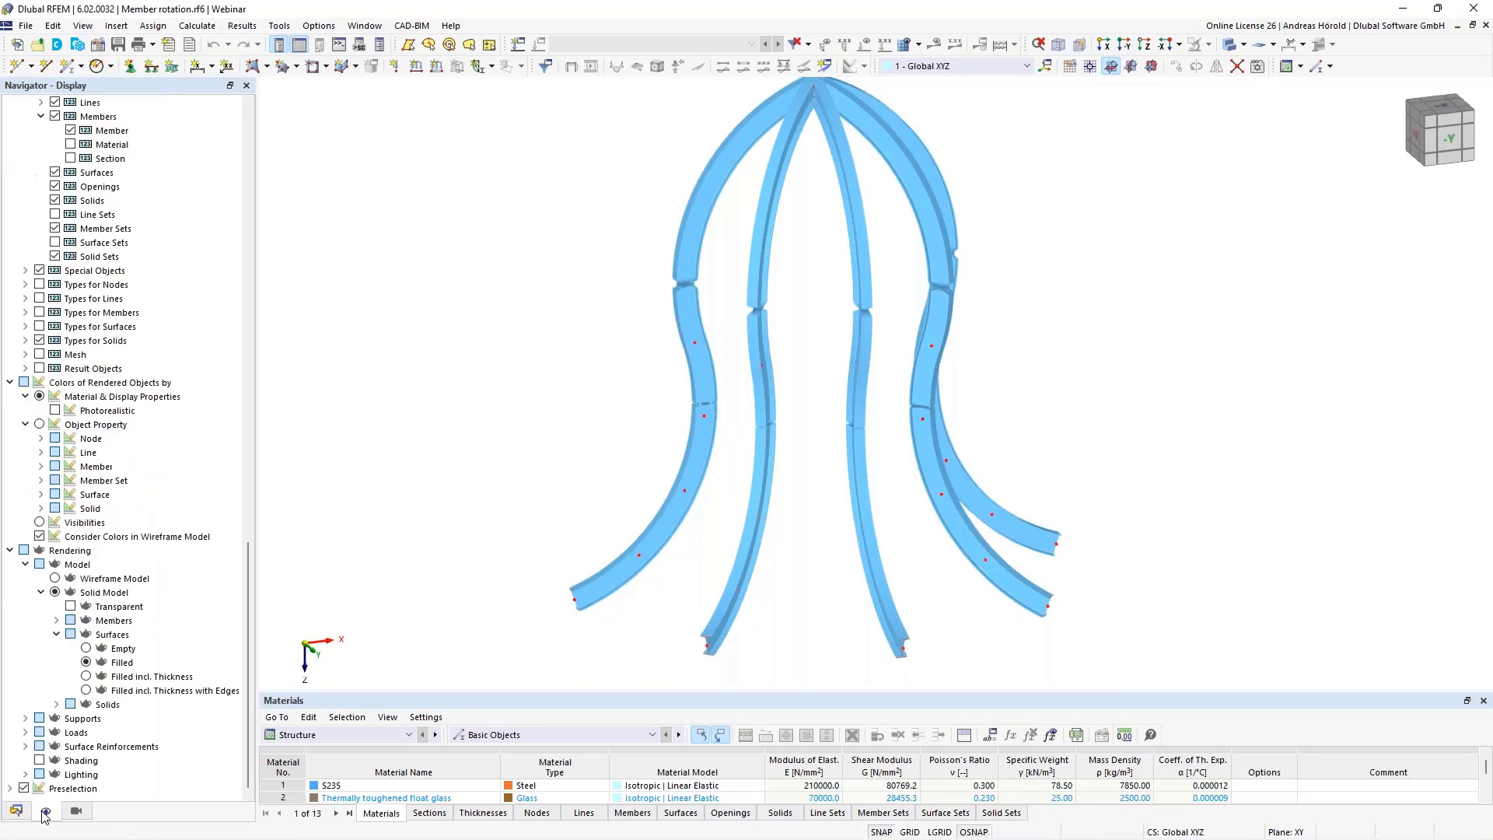
scroll(116, 245, "up", 20)
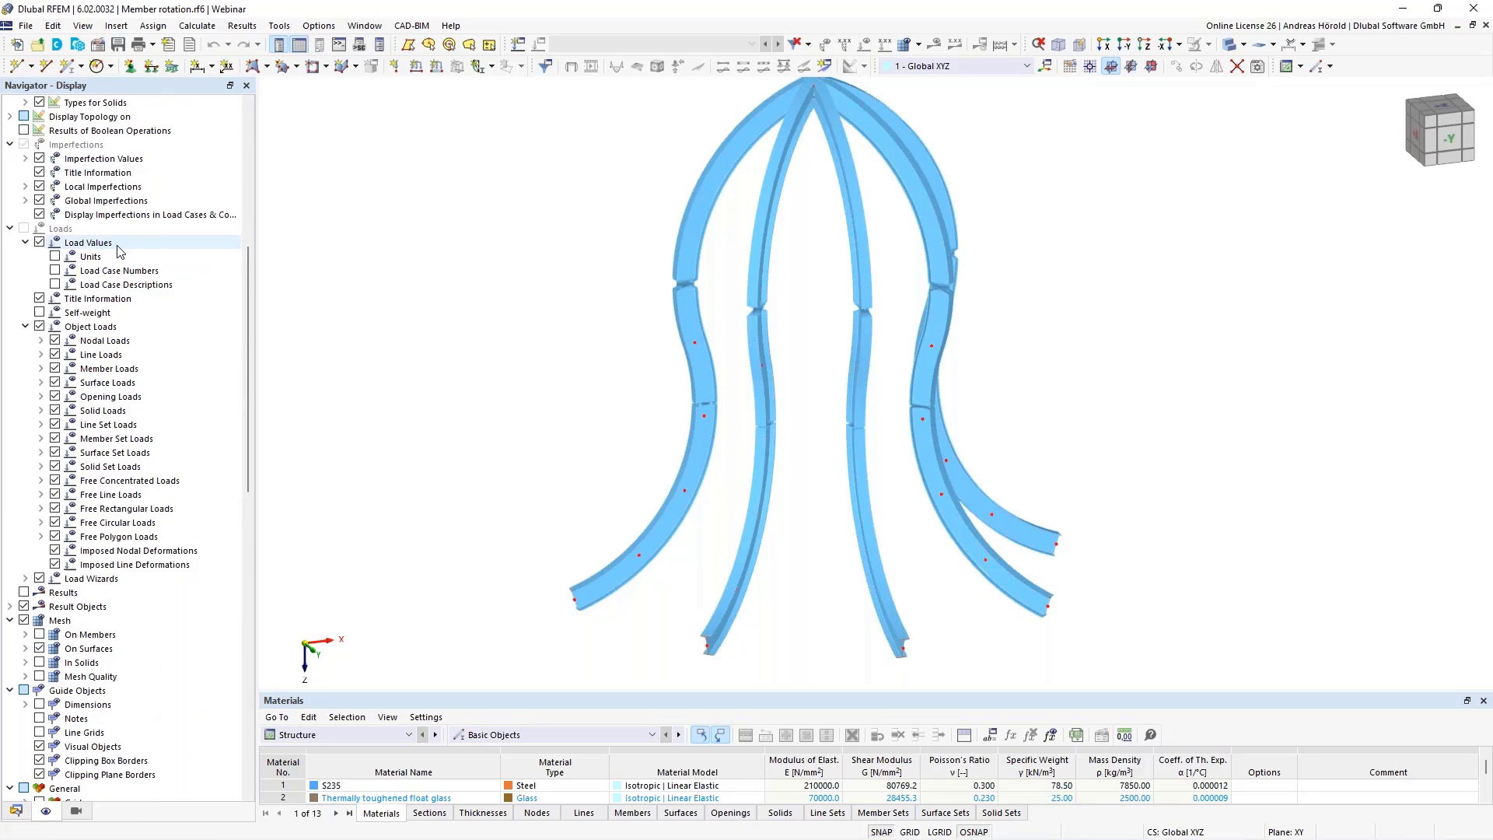
left_click(41, 158)
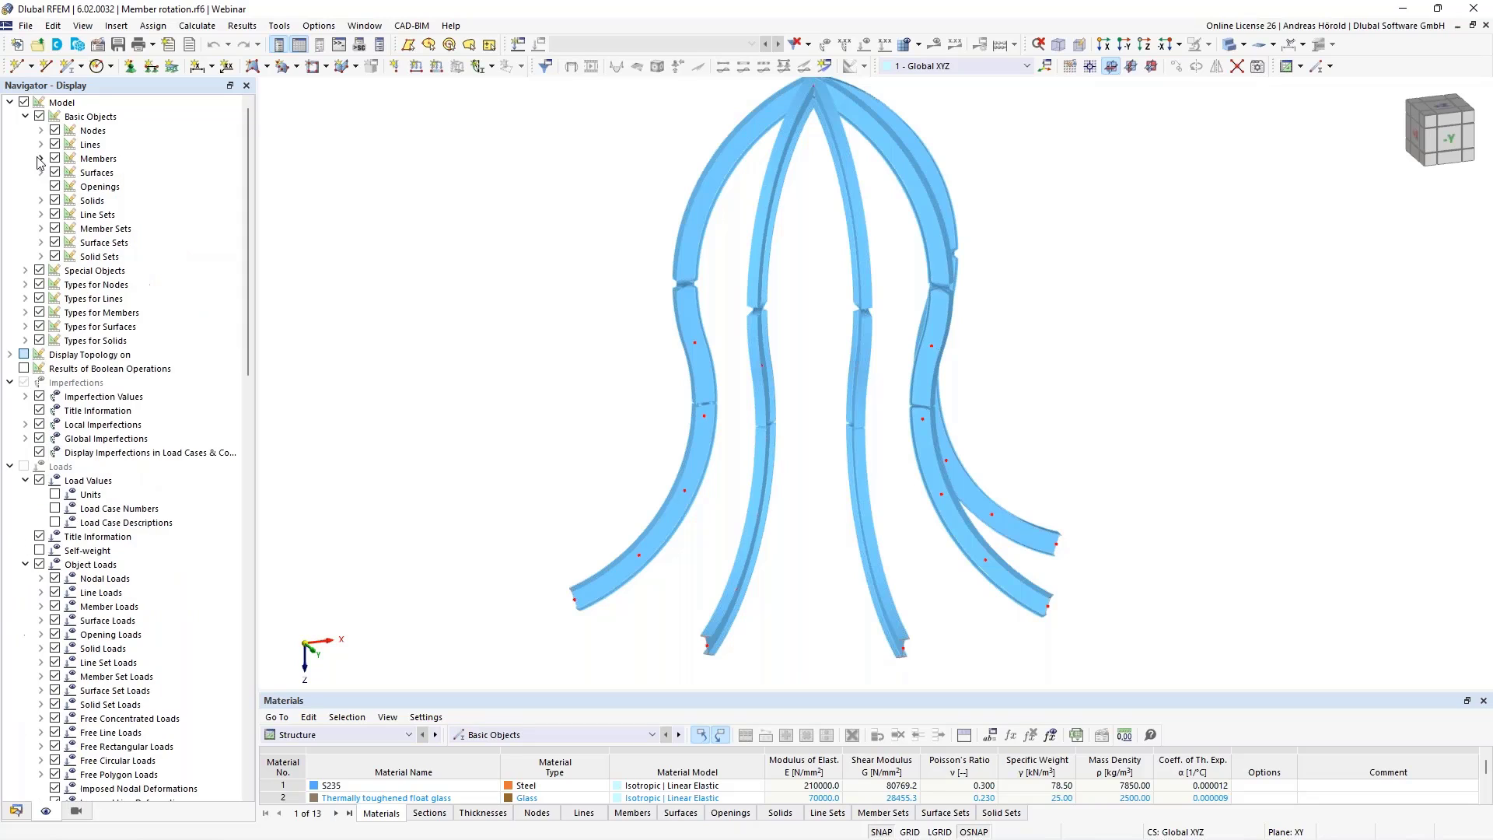
left_click(41, 157)
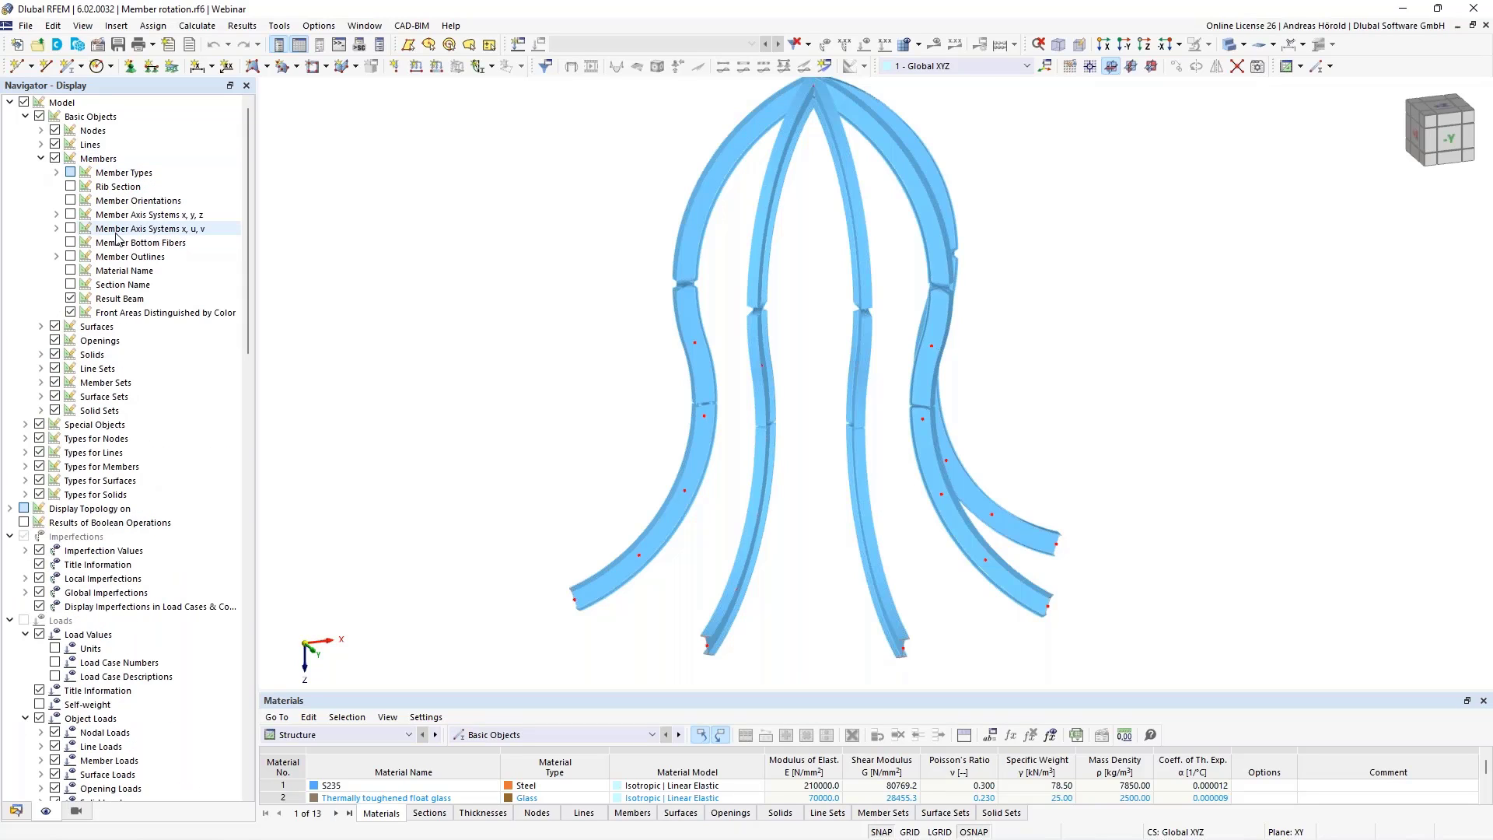
left_click(70, 214)
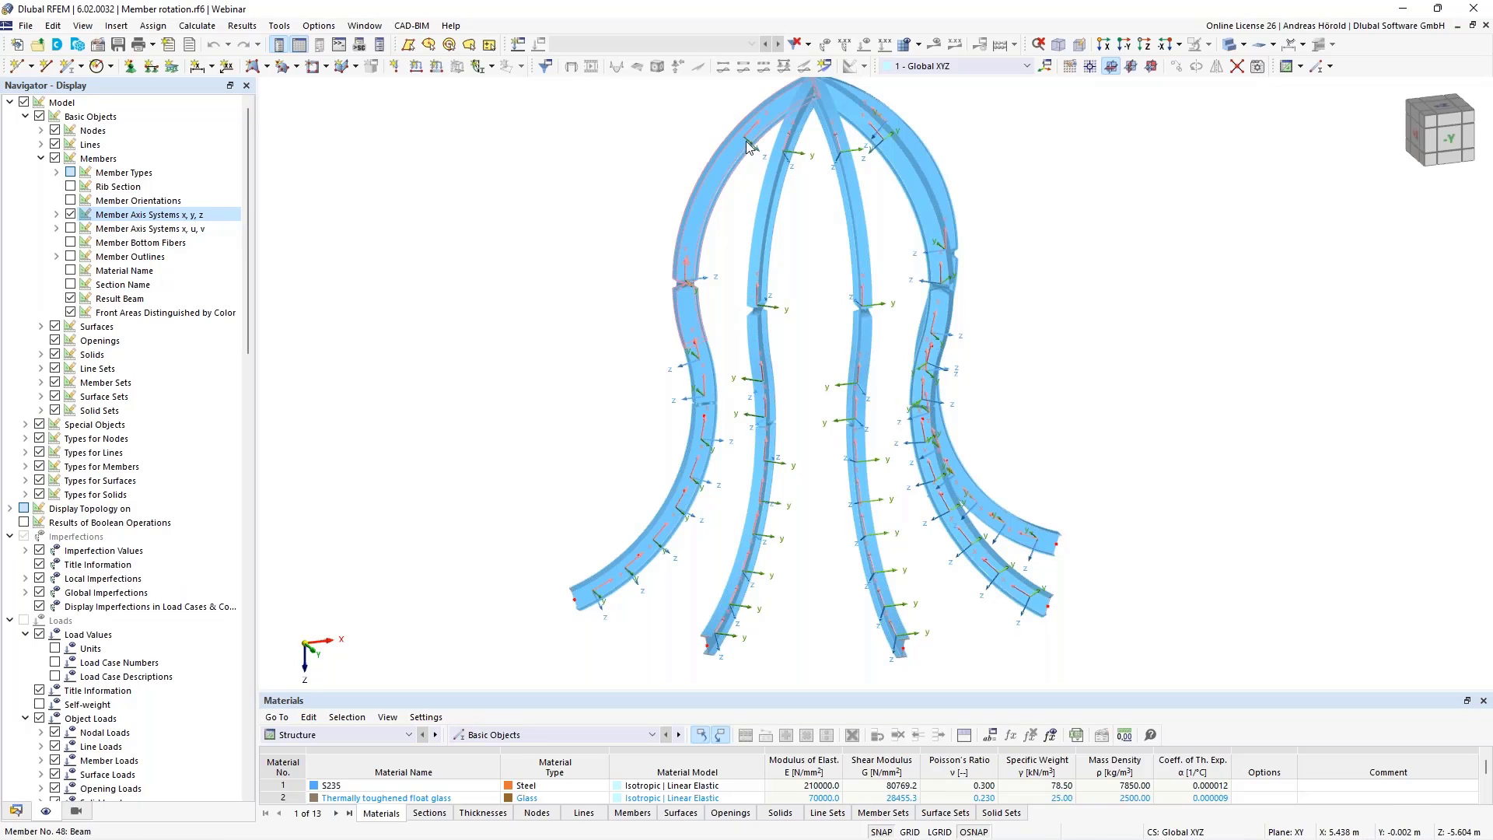
scroll(746, 179, "up", 2)
middle_click_drag(745, 189, 751, 236)
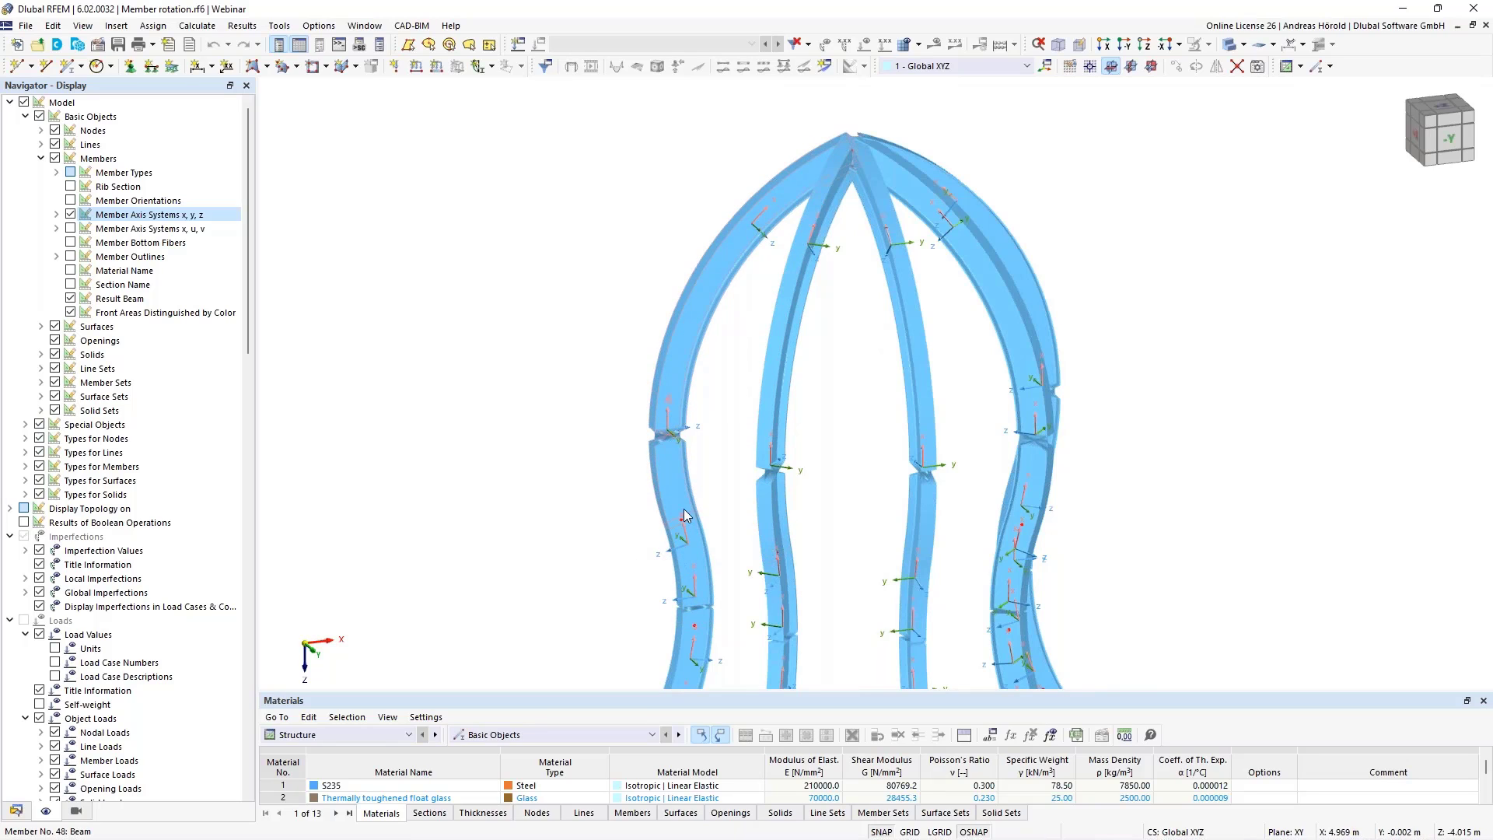
scroll(695, 497, "up", 3)
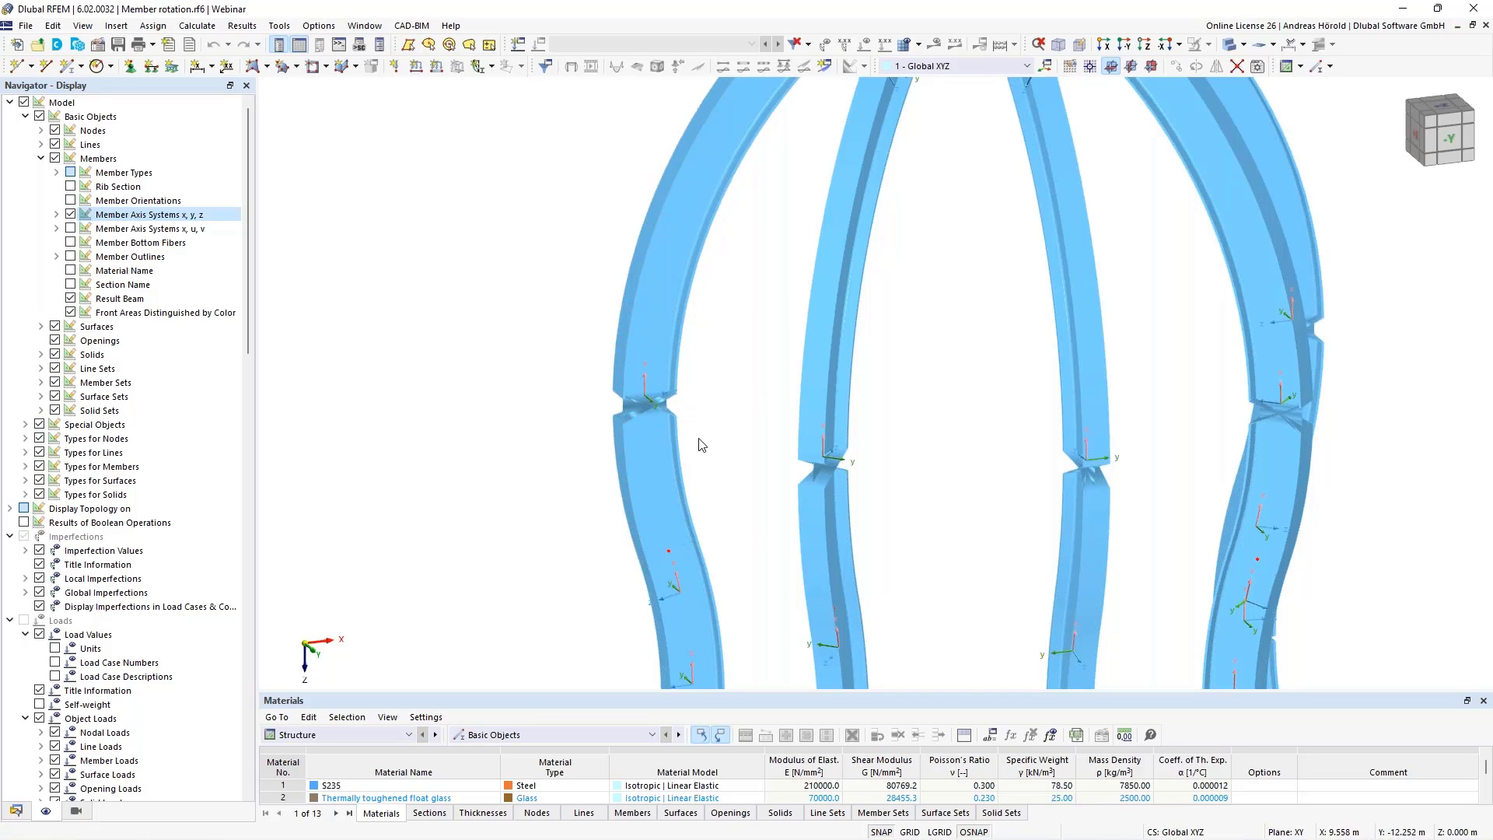
scroll(702, 445, "down", 5)
middle_click_drag(801, 535, 811, 416)
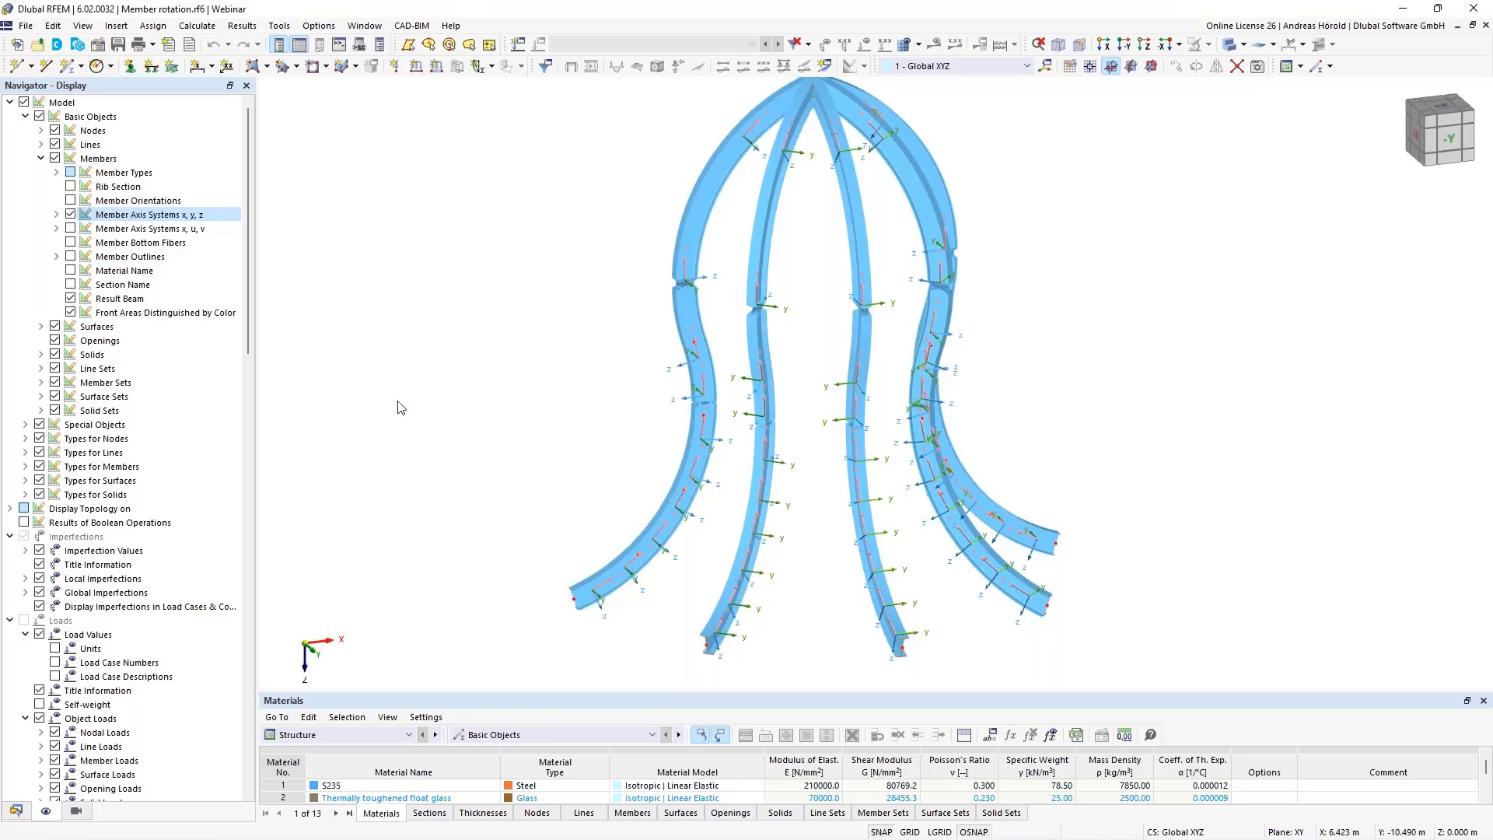
Add a node halfway between the end nodes of two opposite outer feet, starting from node 104 with the distance at 50%
left_click(31, 68)
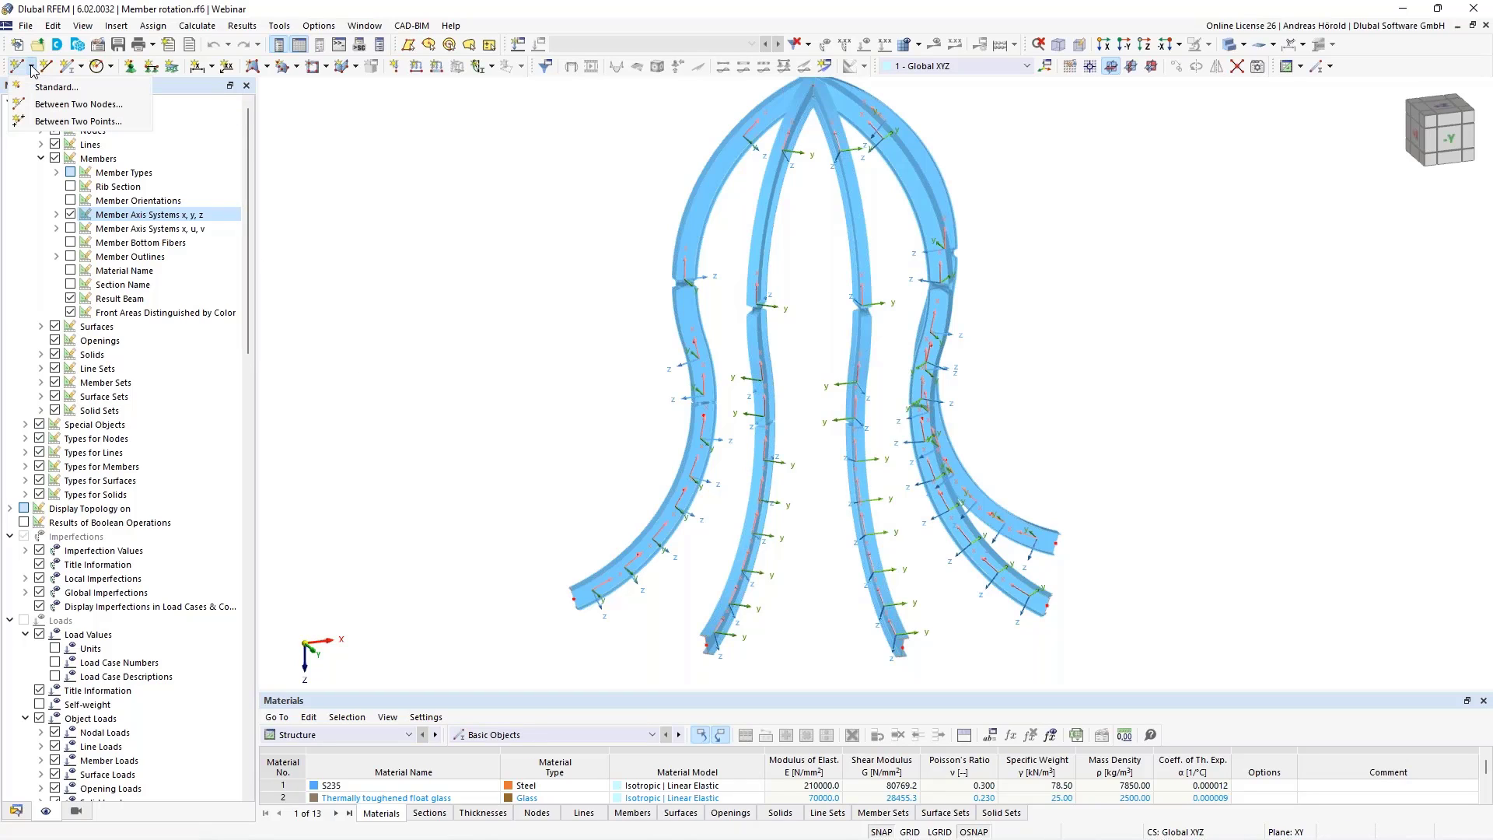
left_click(68, 110)
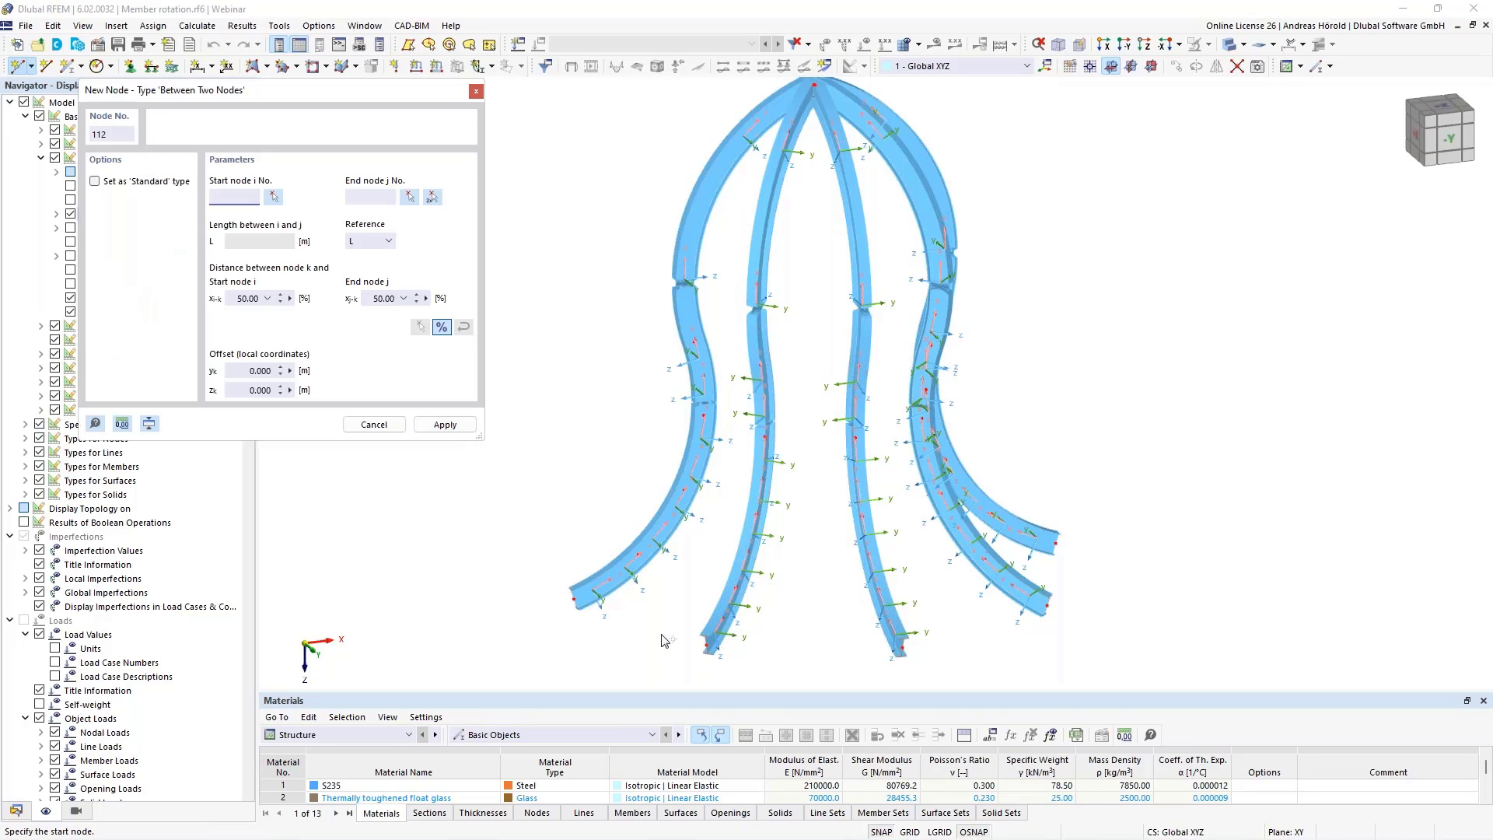
left_click(574, 599)
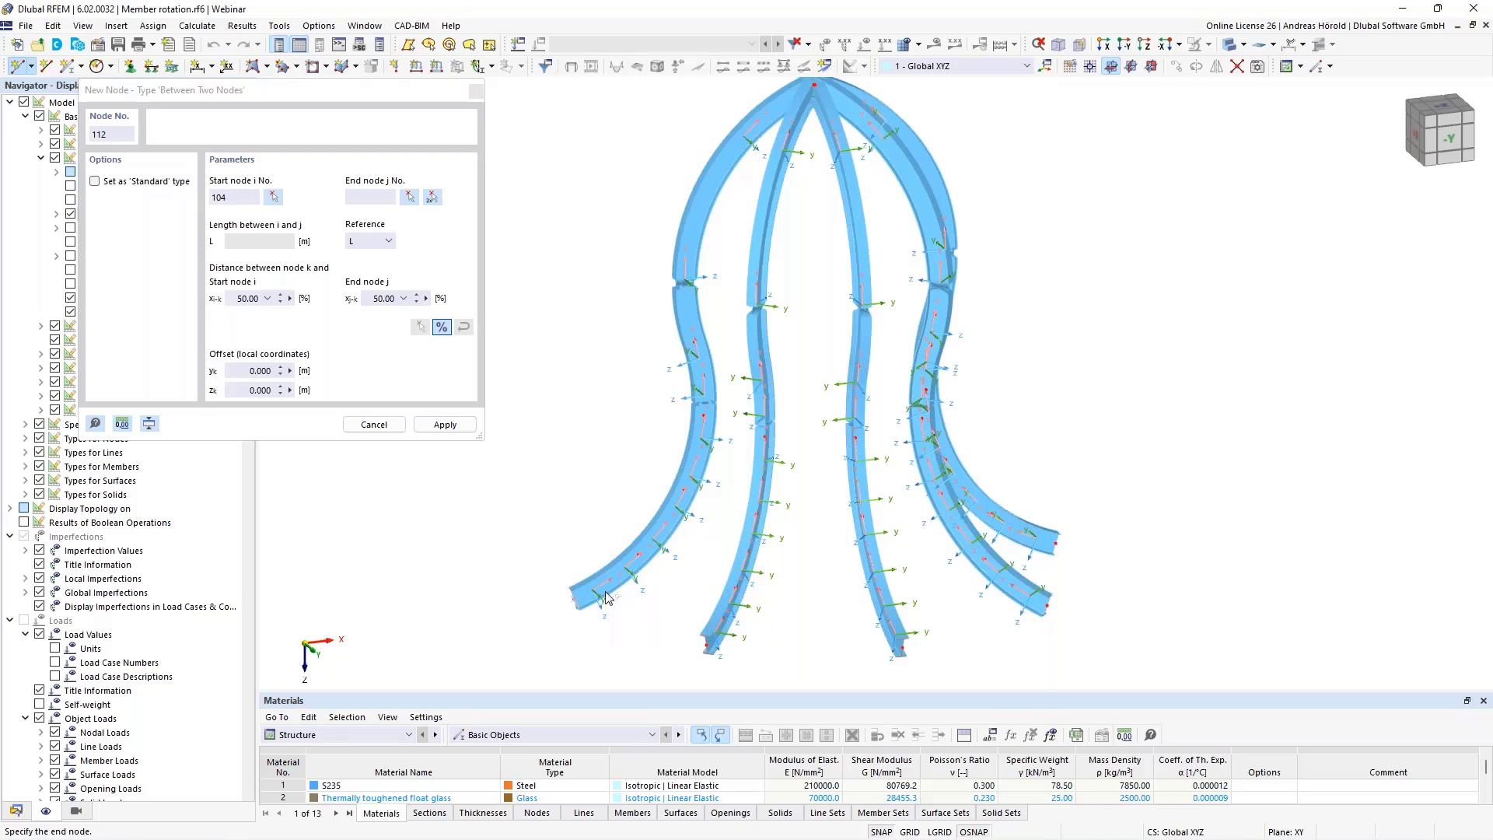
left_click(1055, 542)
key("Escape")
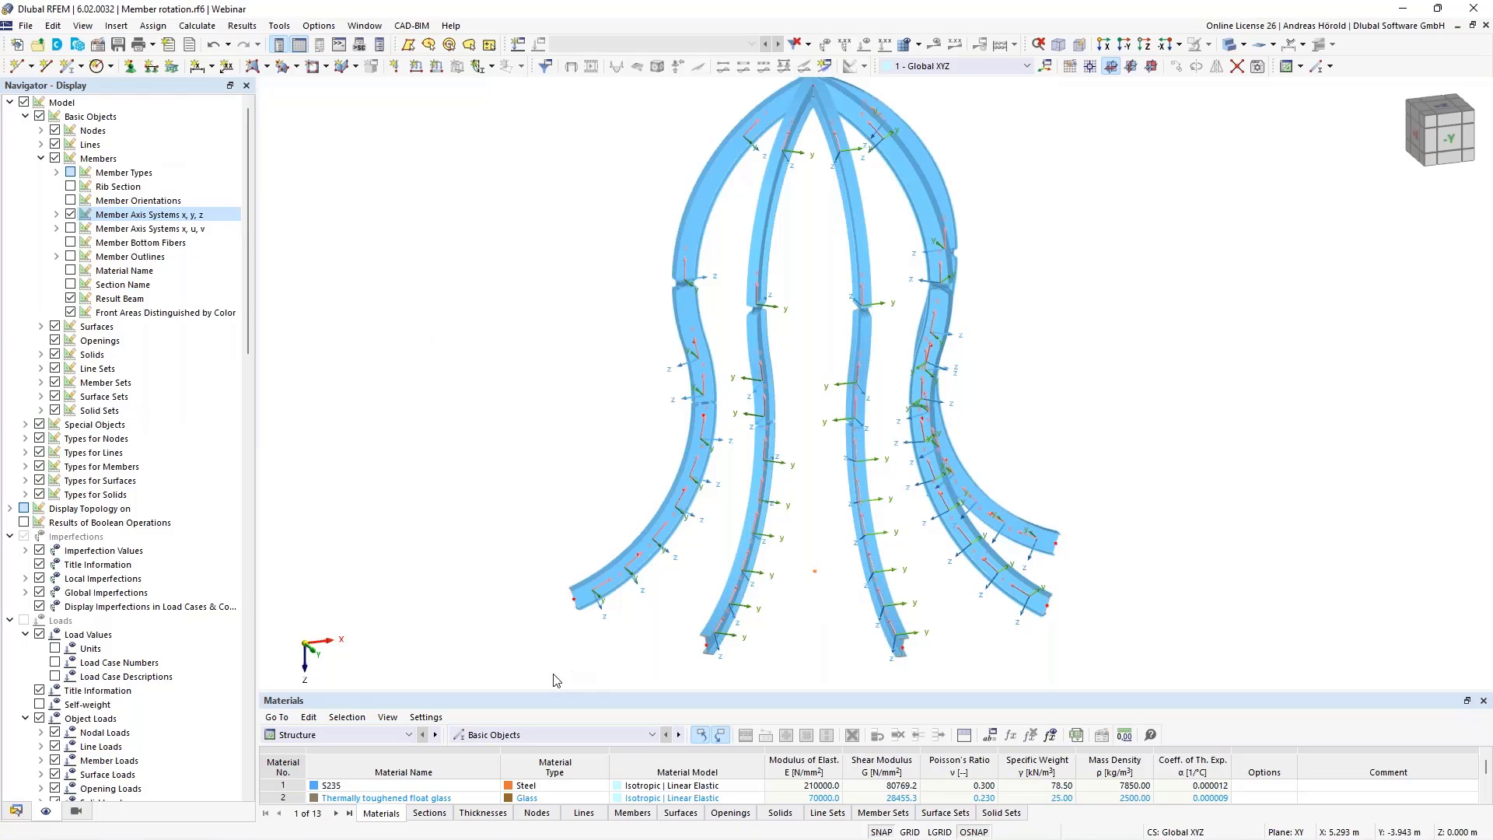
Select all the curved members and set their member rotation type to Help node in plane x-z
left_click_drag(529, 676, 1130, 106)
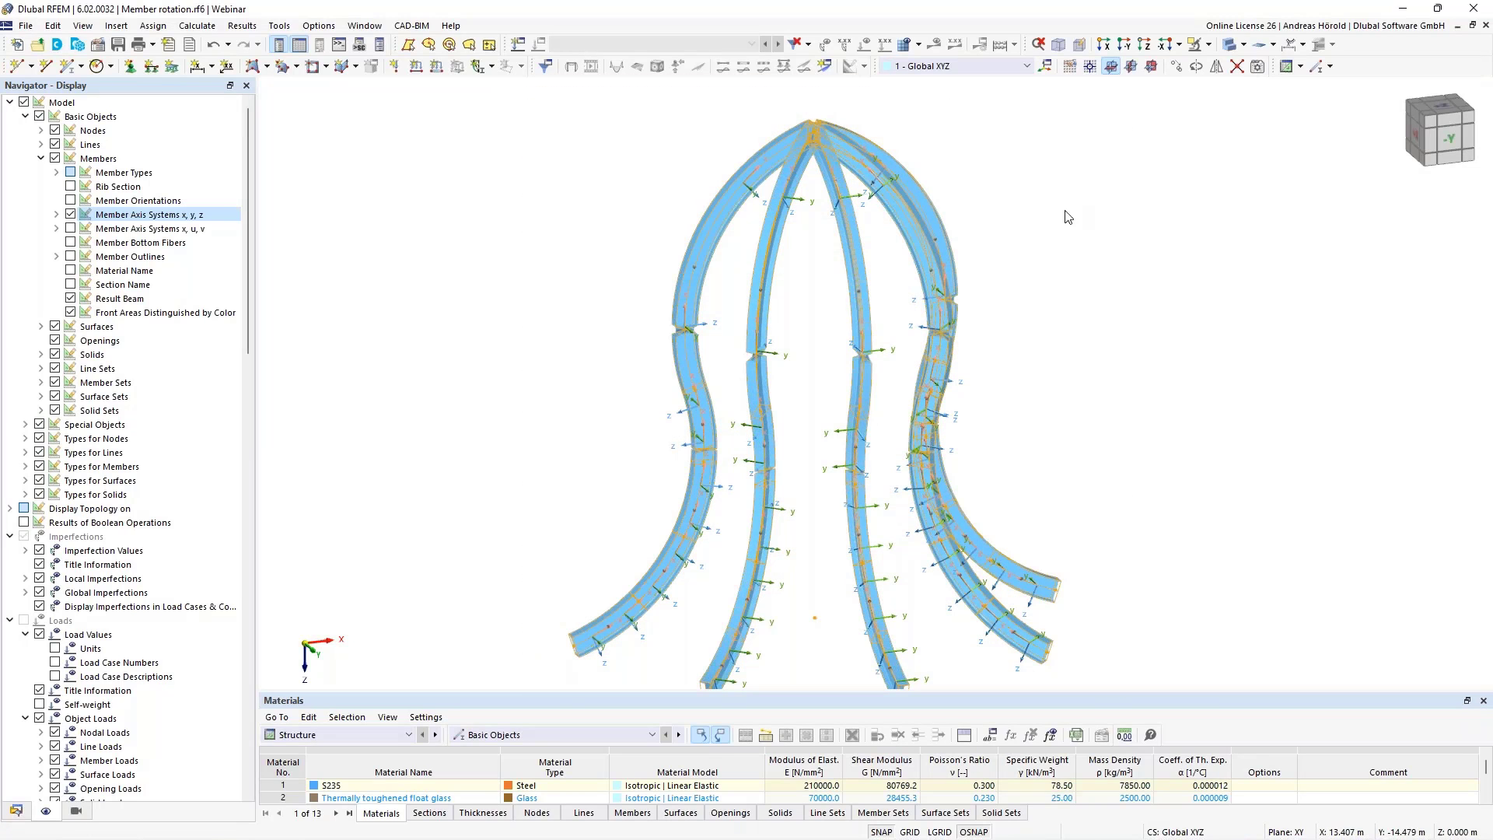
double_click(922, 247)
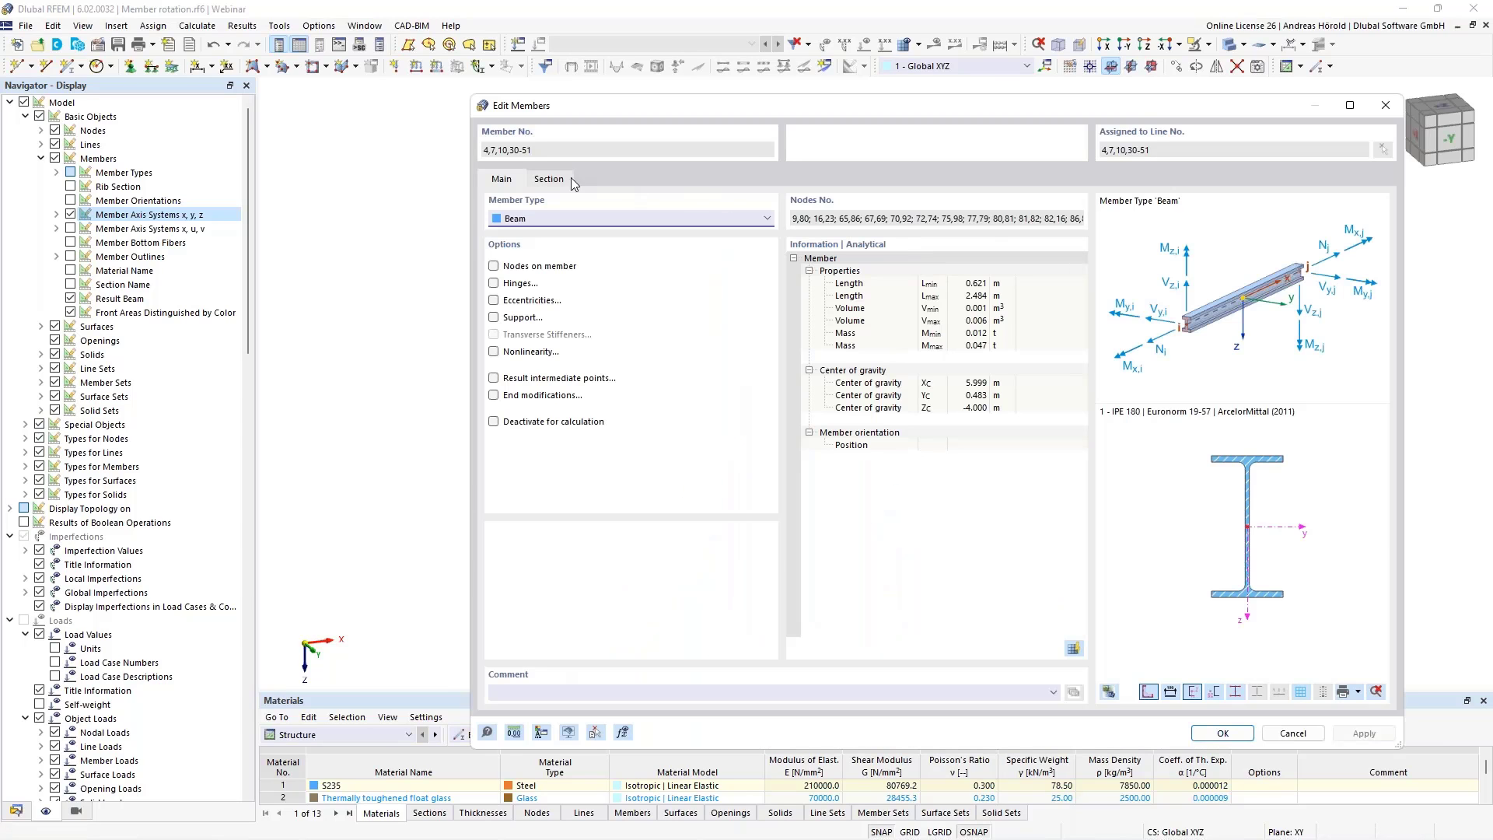
left_click(549, 180)
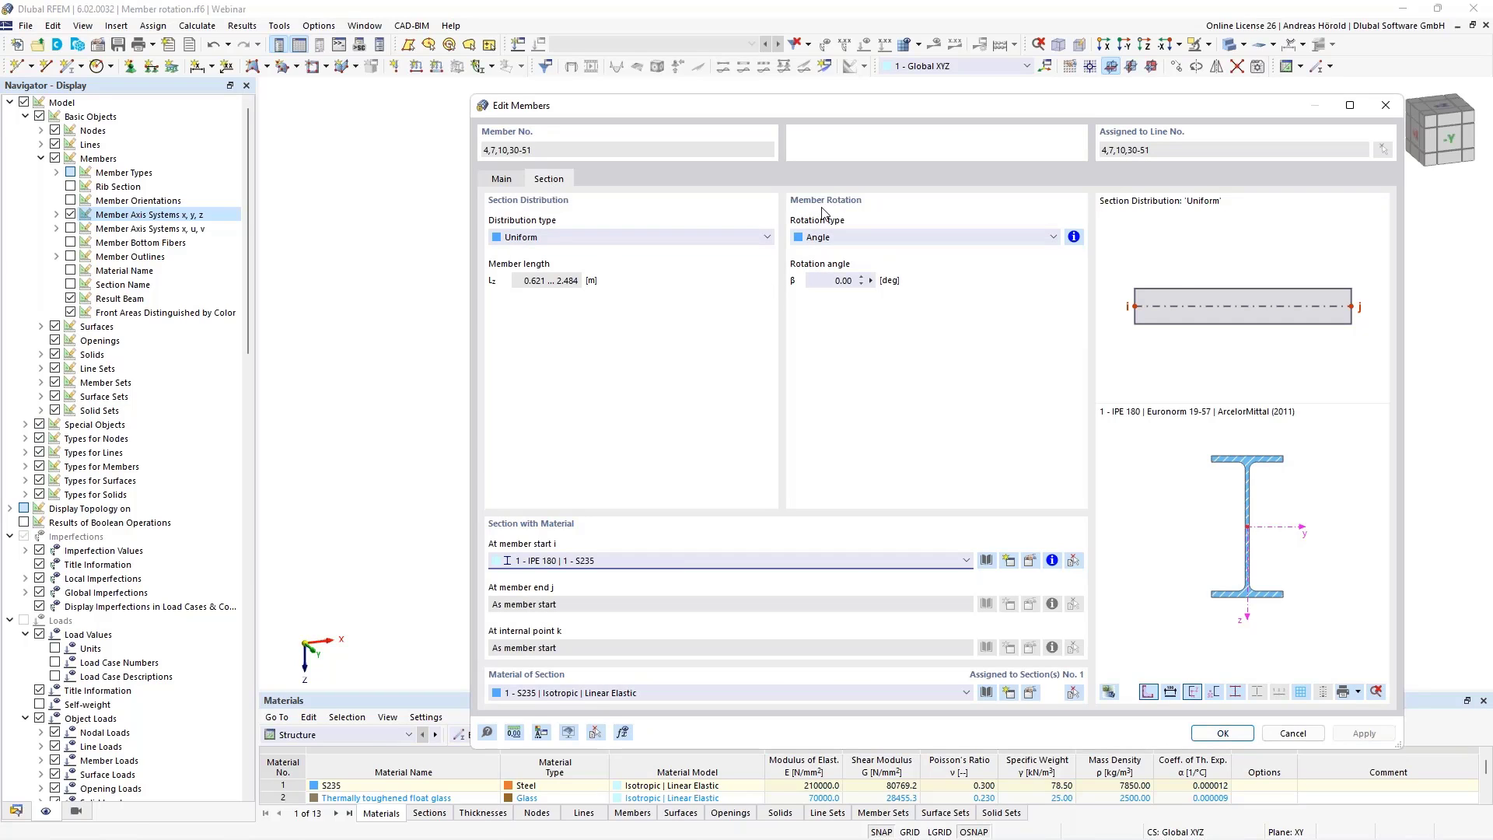
left_click(840, 237)
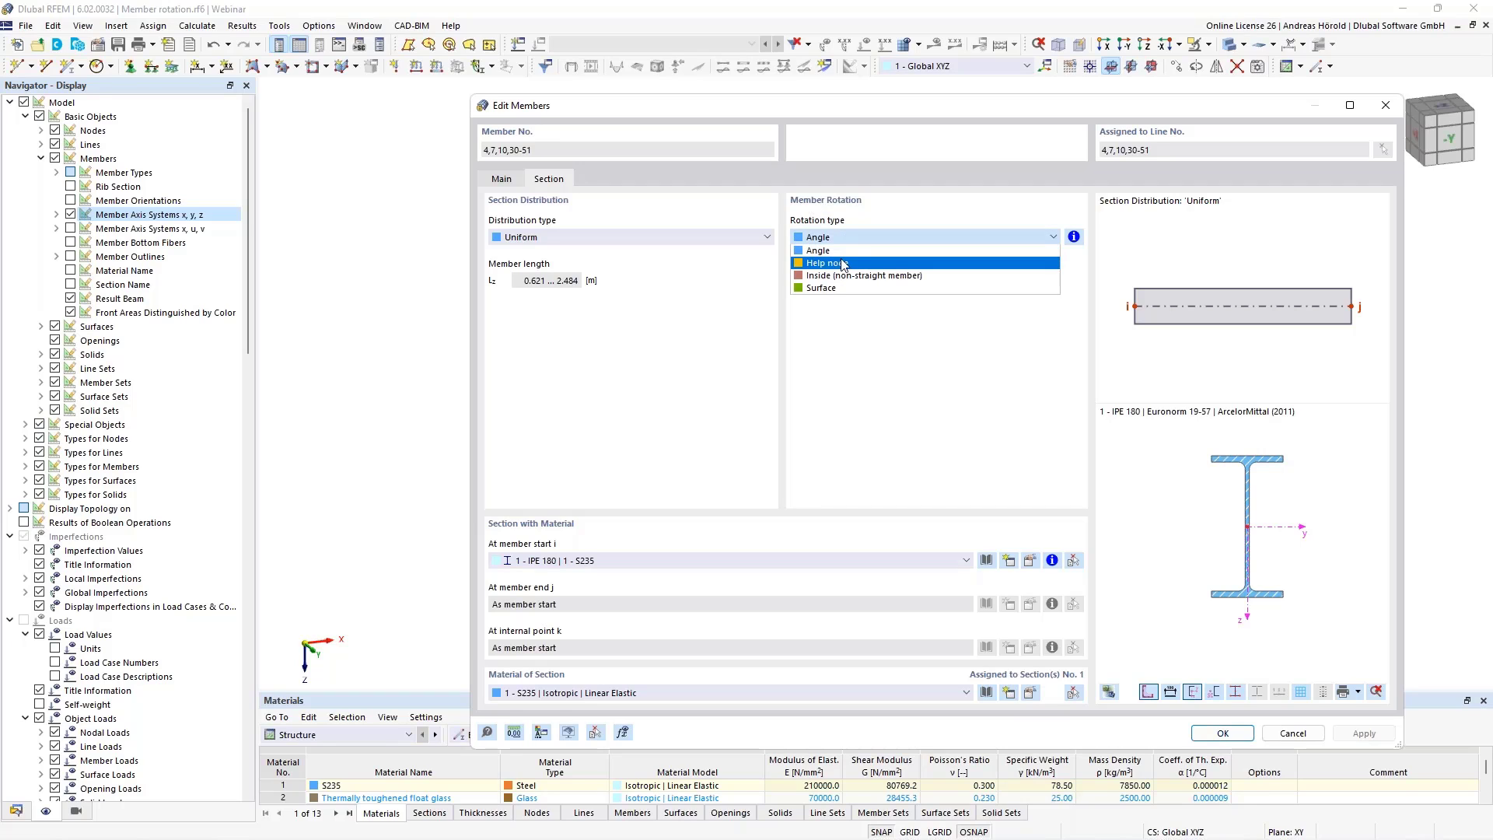
left_click(842, 263)
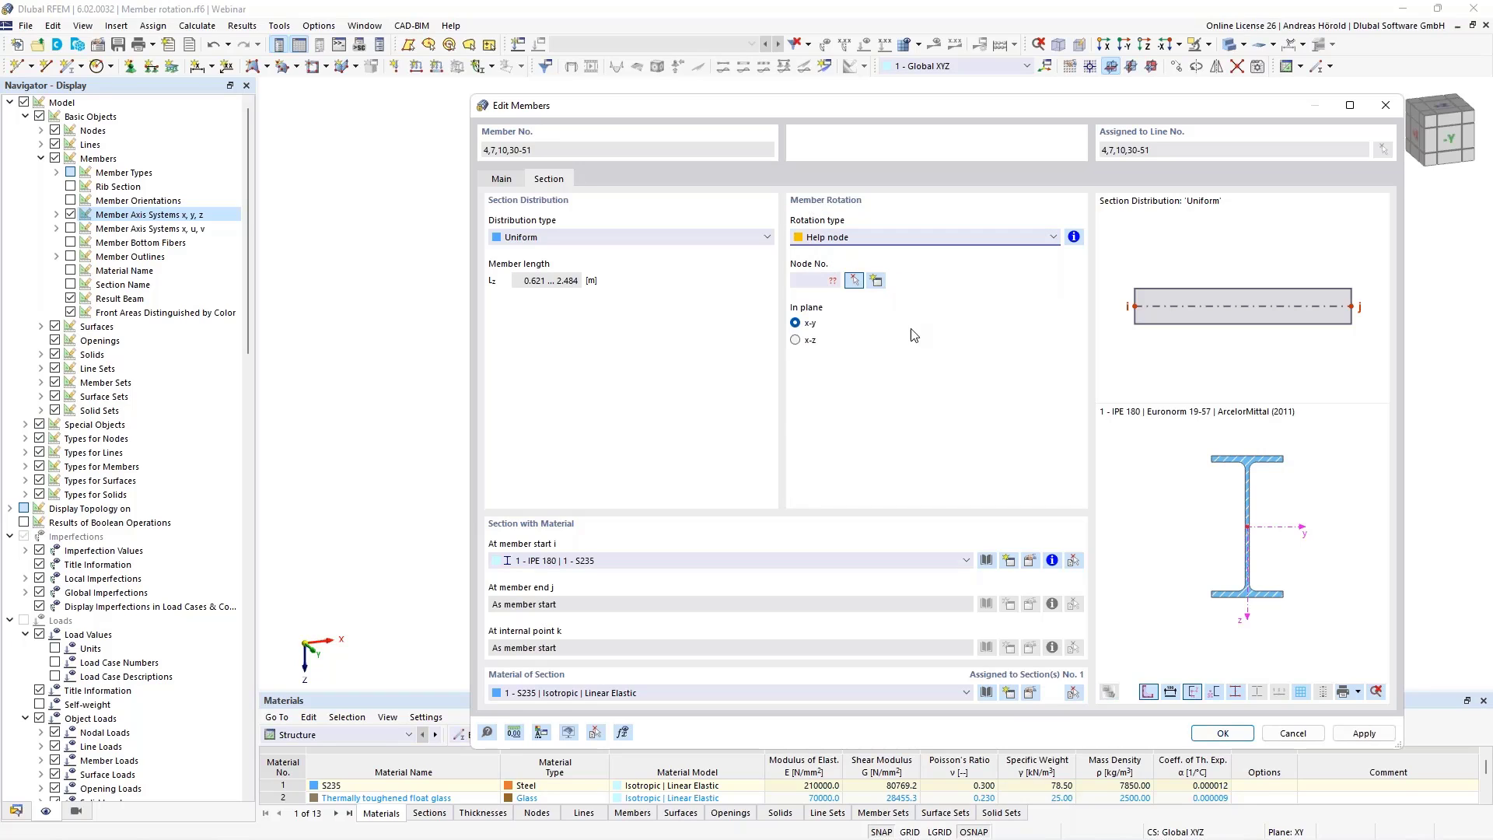
left_click(795, 341)
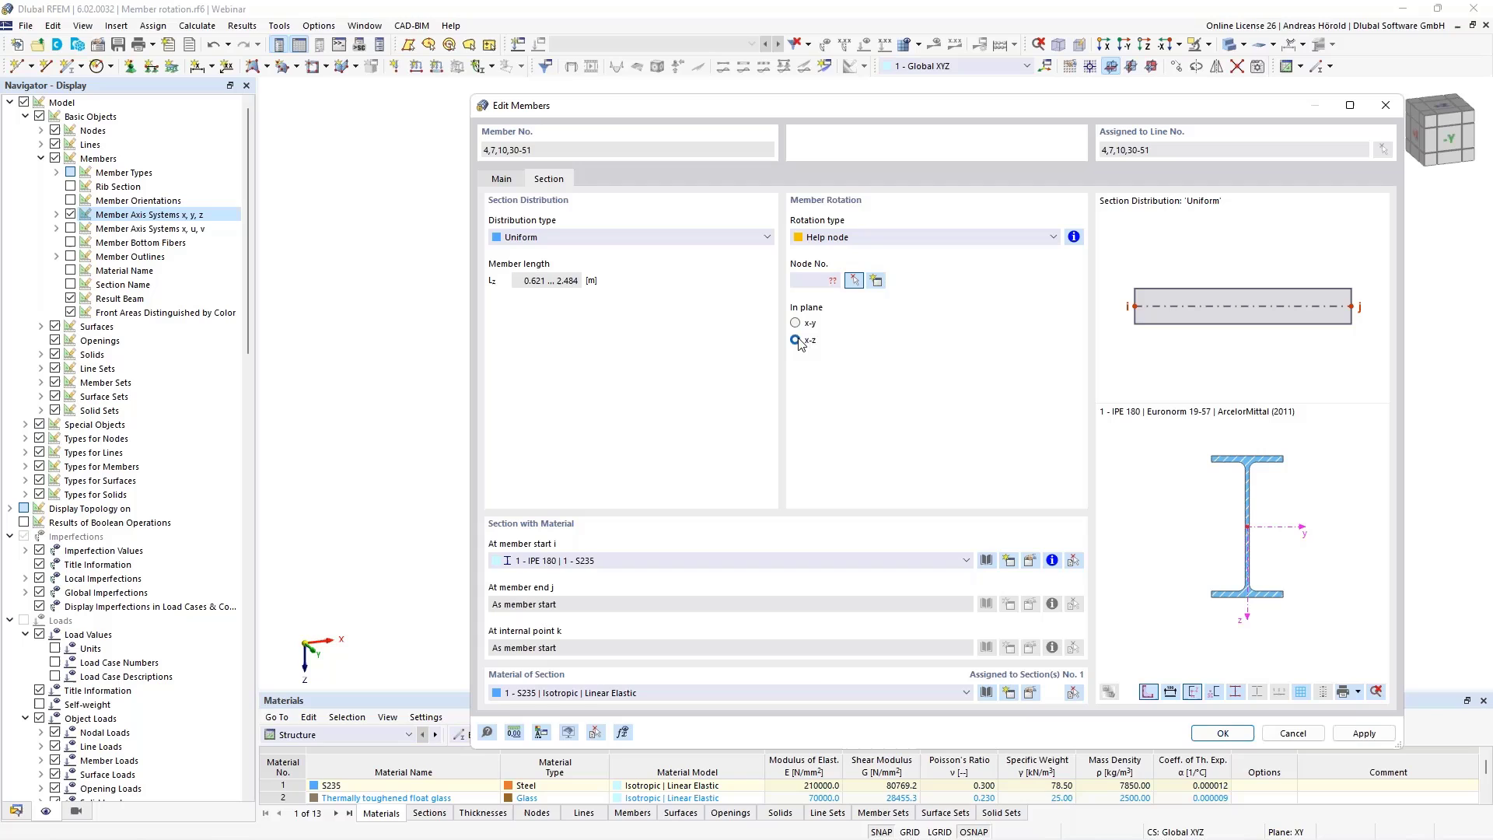
Assign node 112, centred between the member feet, as the help node, apply the rotation and check the aligned members
left_click(854, 281)
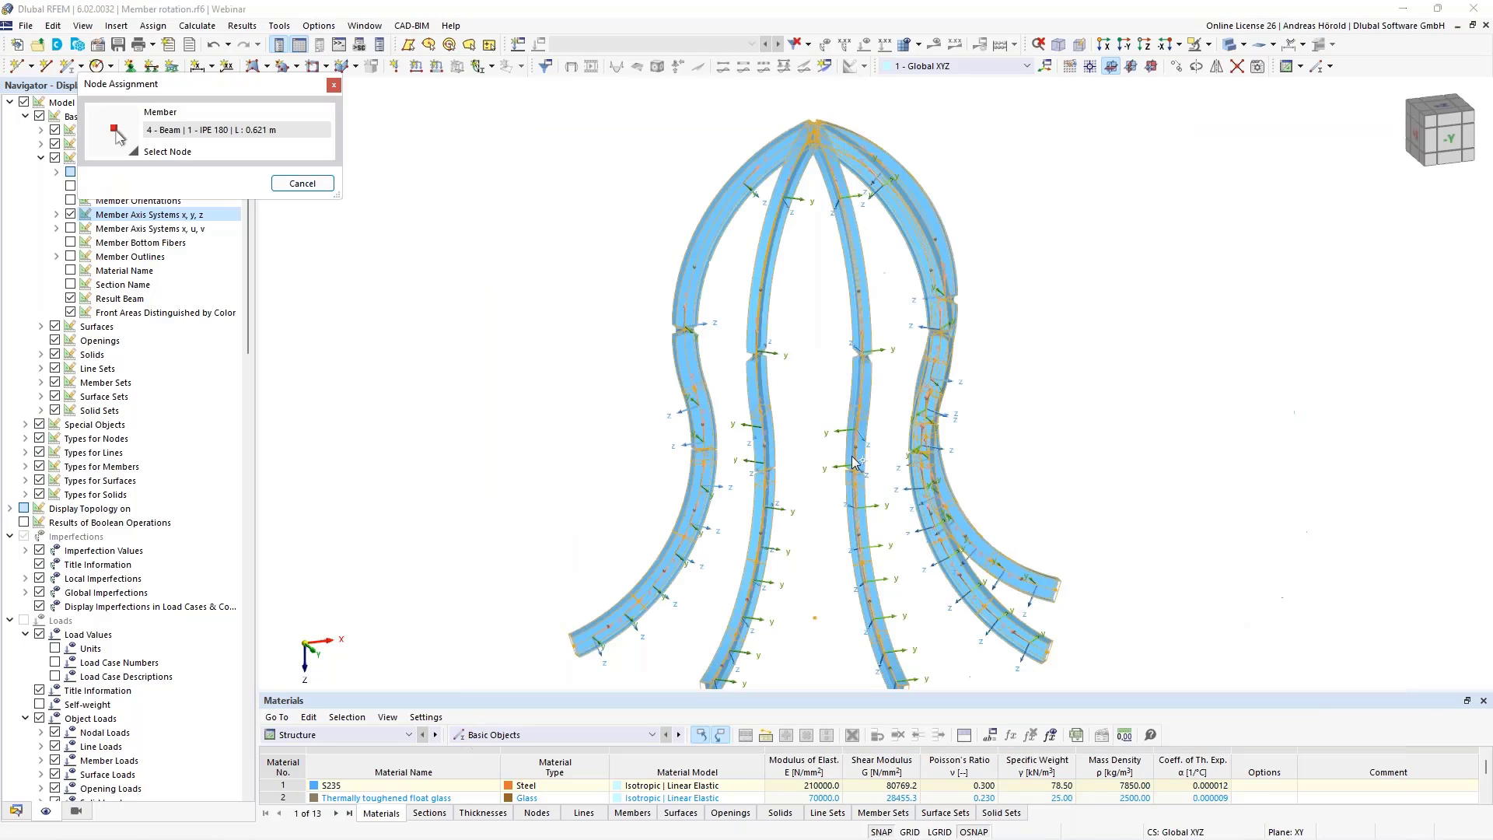
left_click(815, 618)
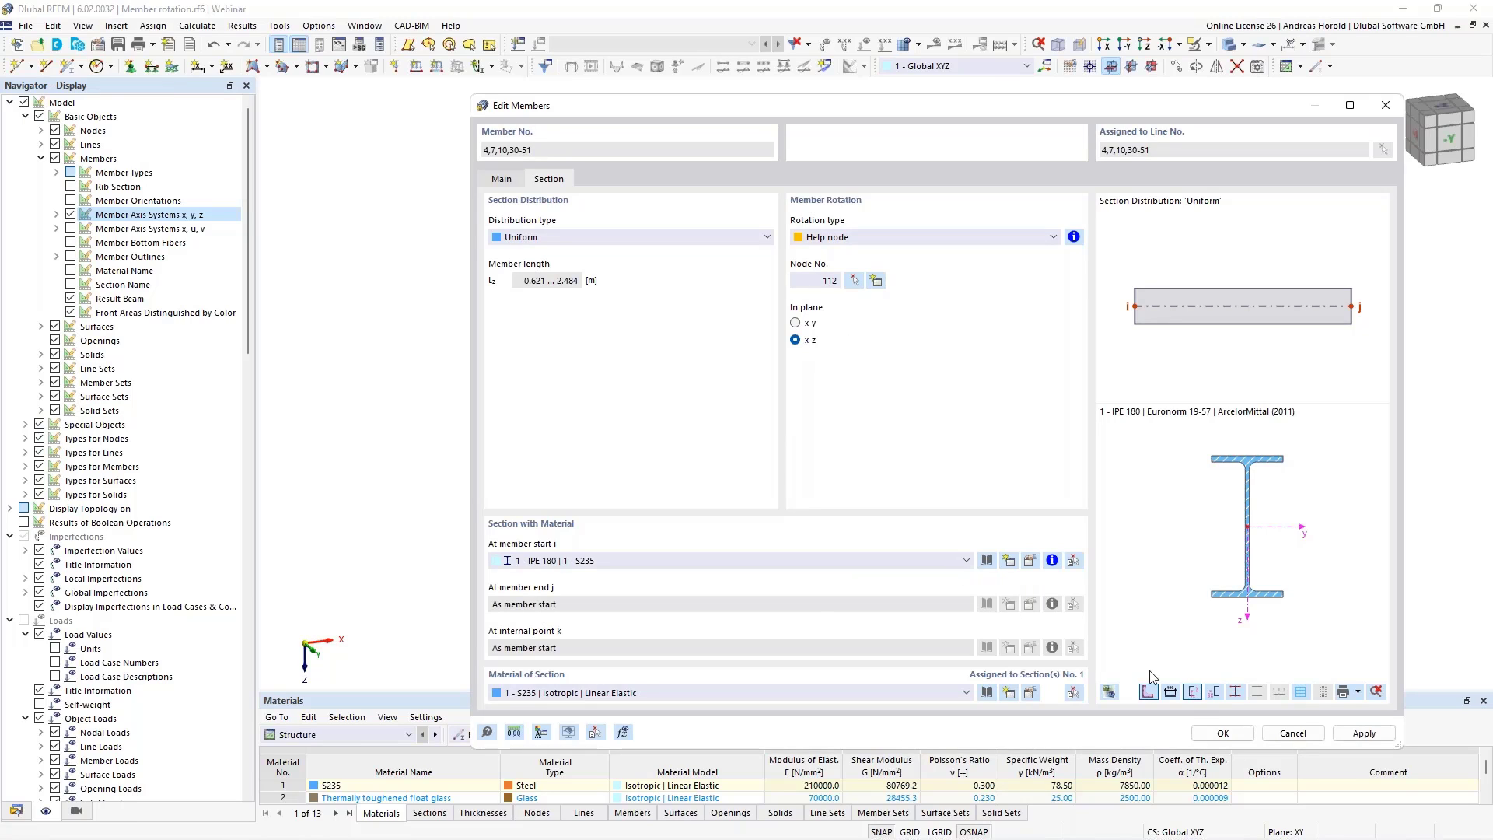
left_click(1222, 733)
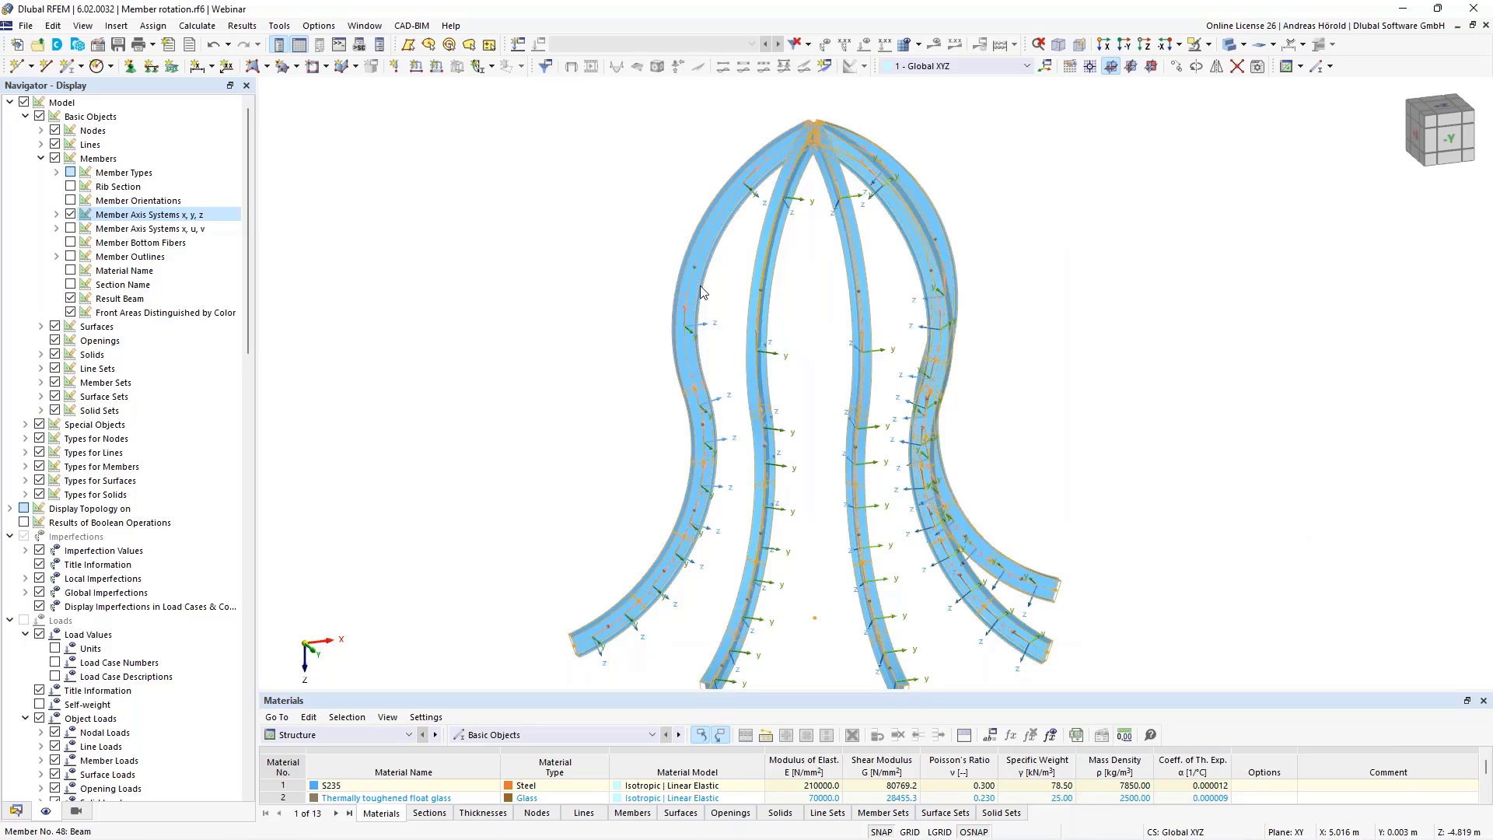
scroll(694, 448, "up", 5)
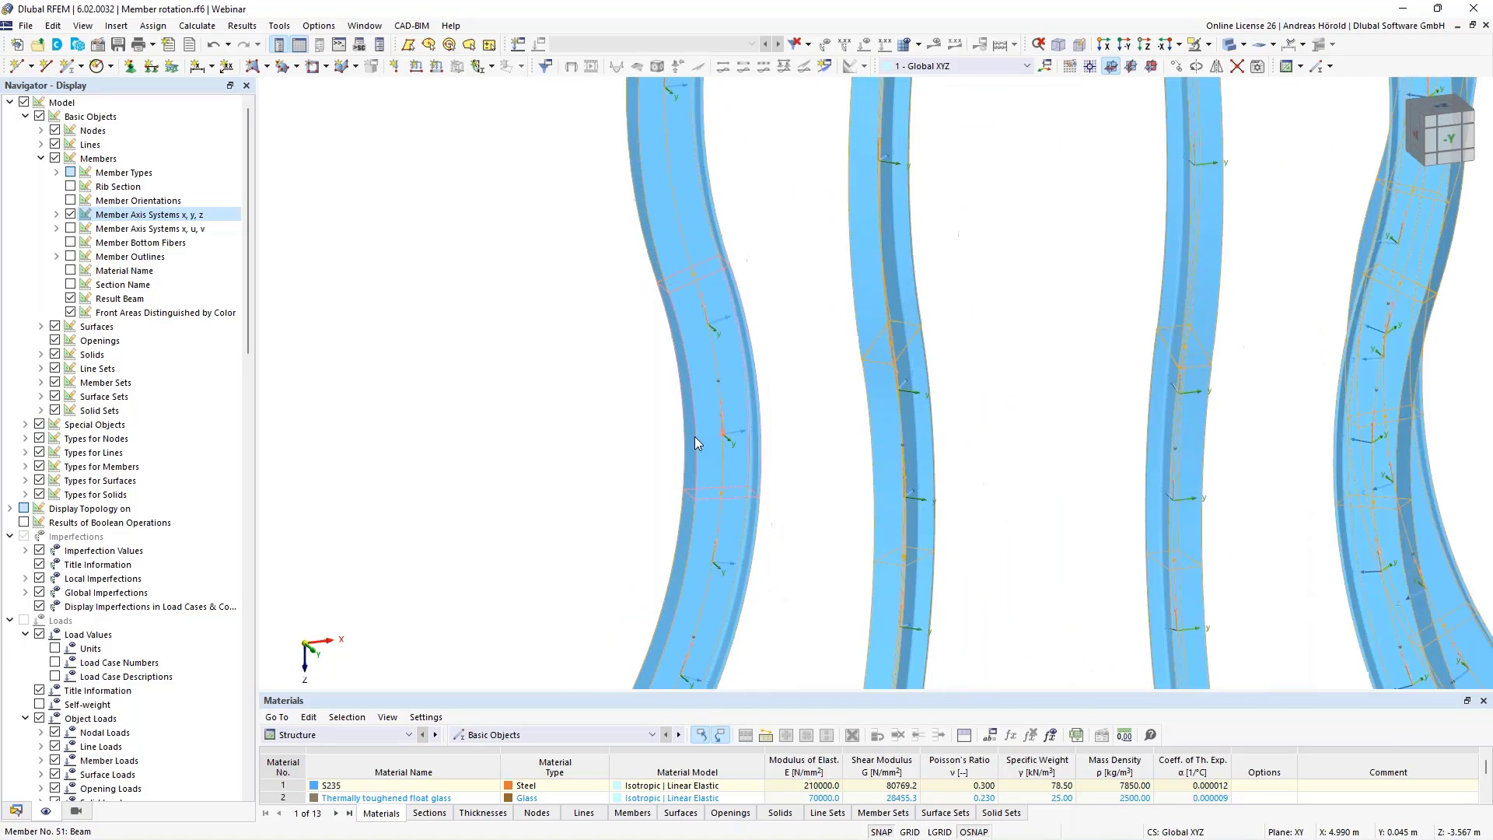
scroll(694, 436, "down", 5)
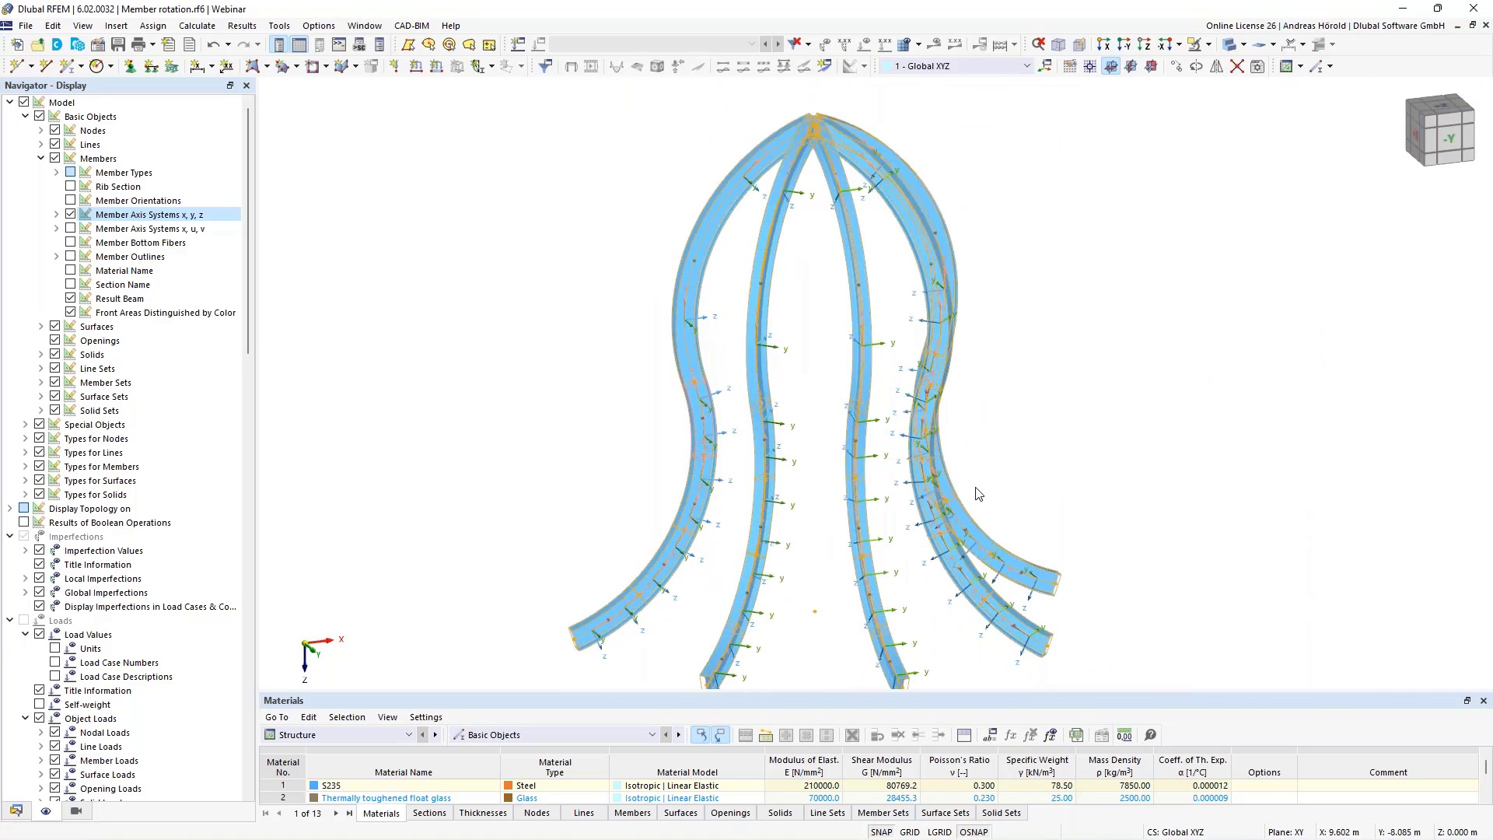
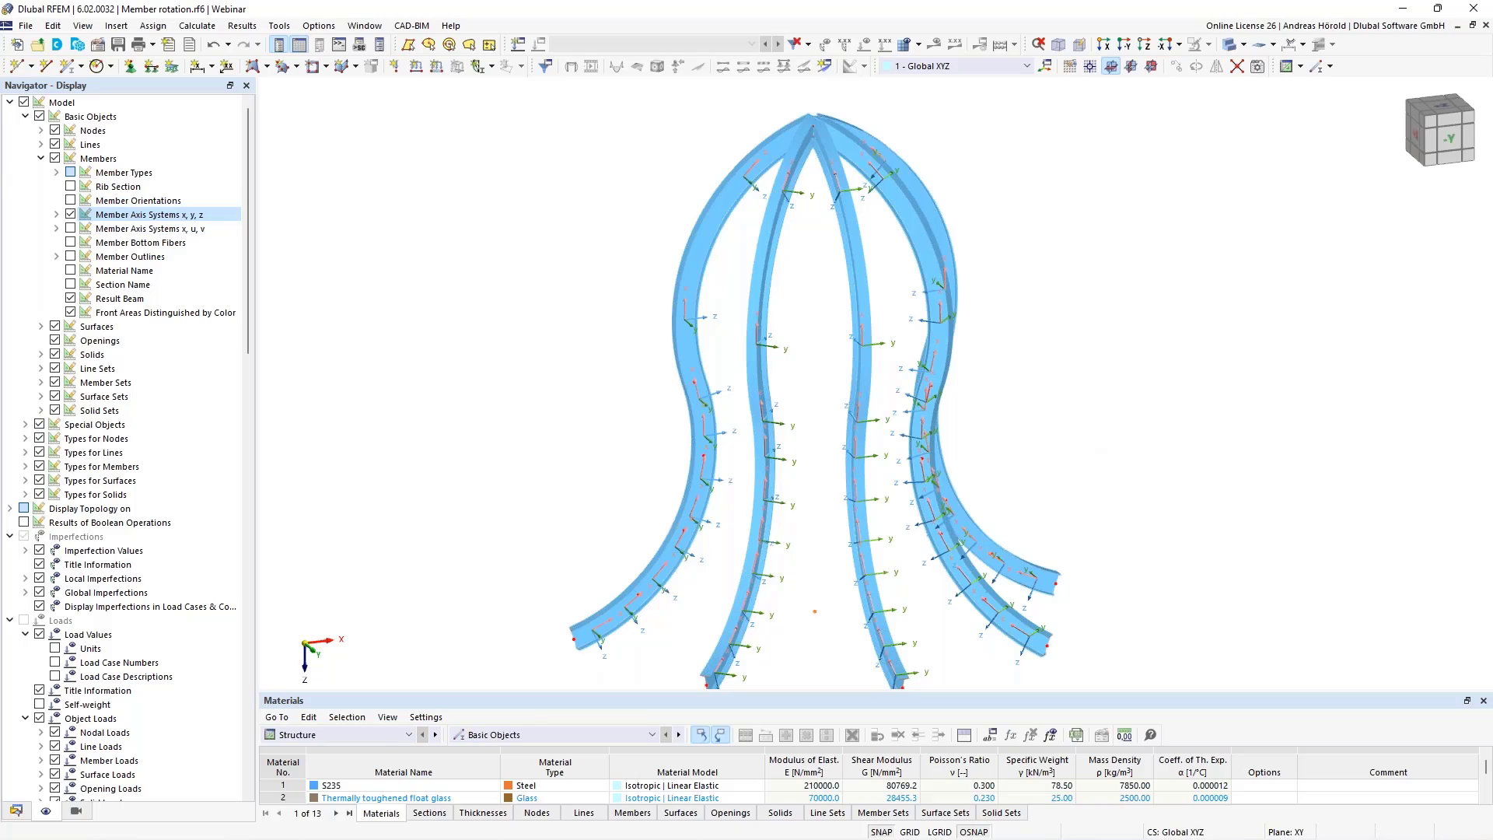
Review the file formats available for exporting and importing the model
left_click(26, 27)
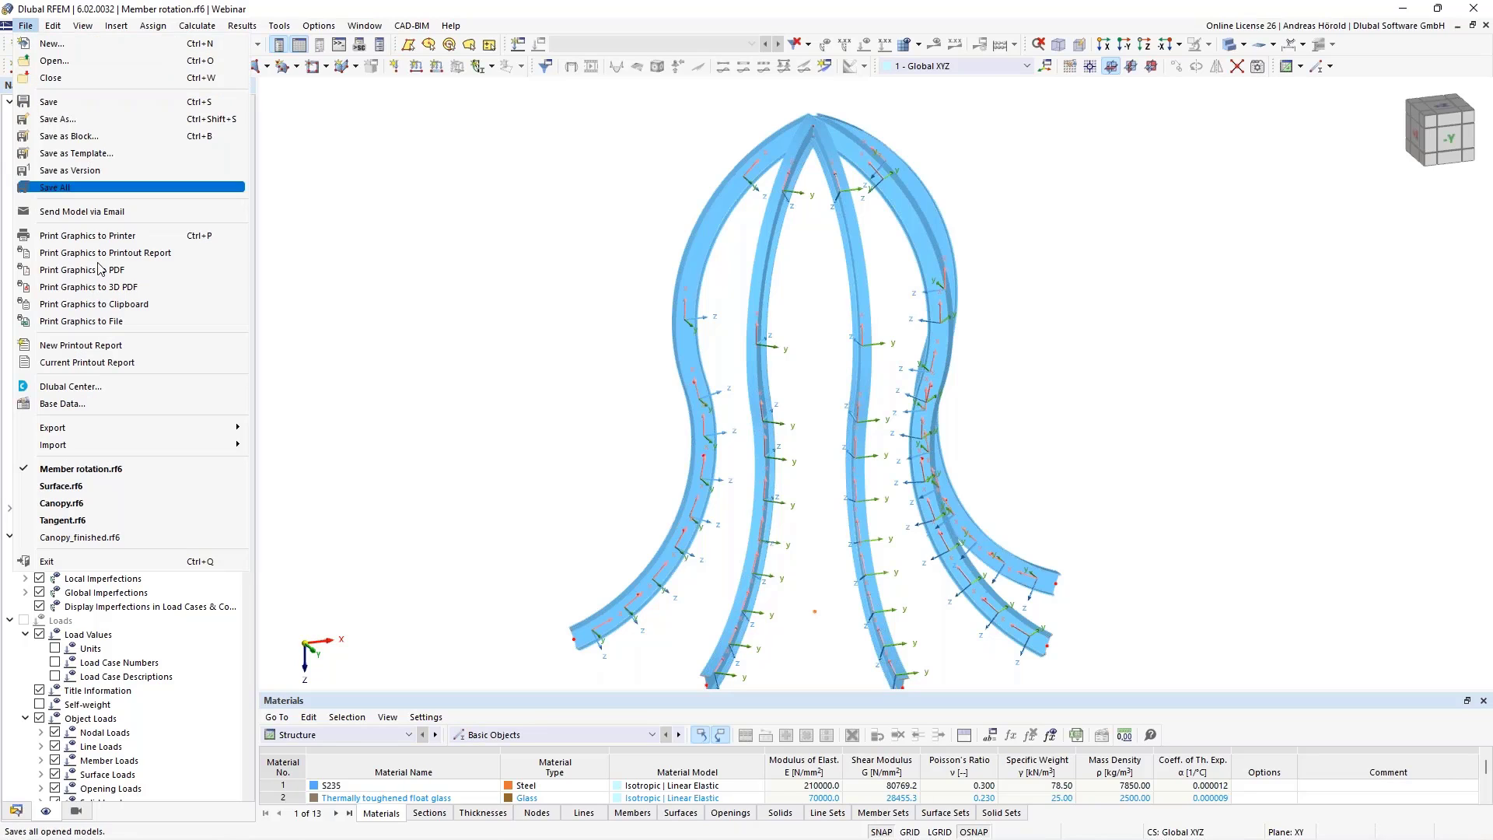
mouse_move(140, 428)
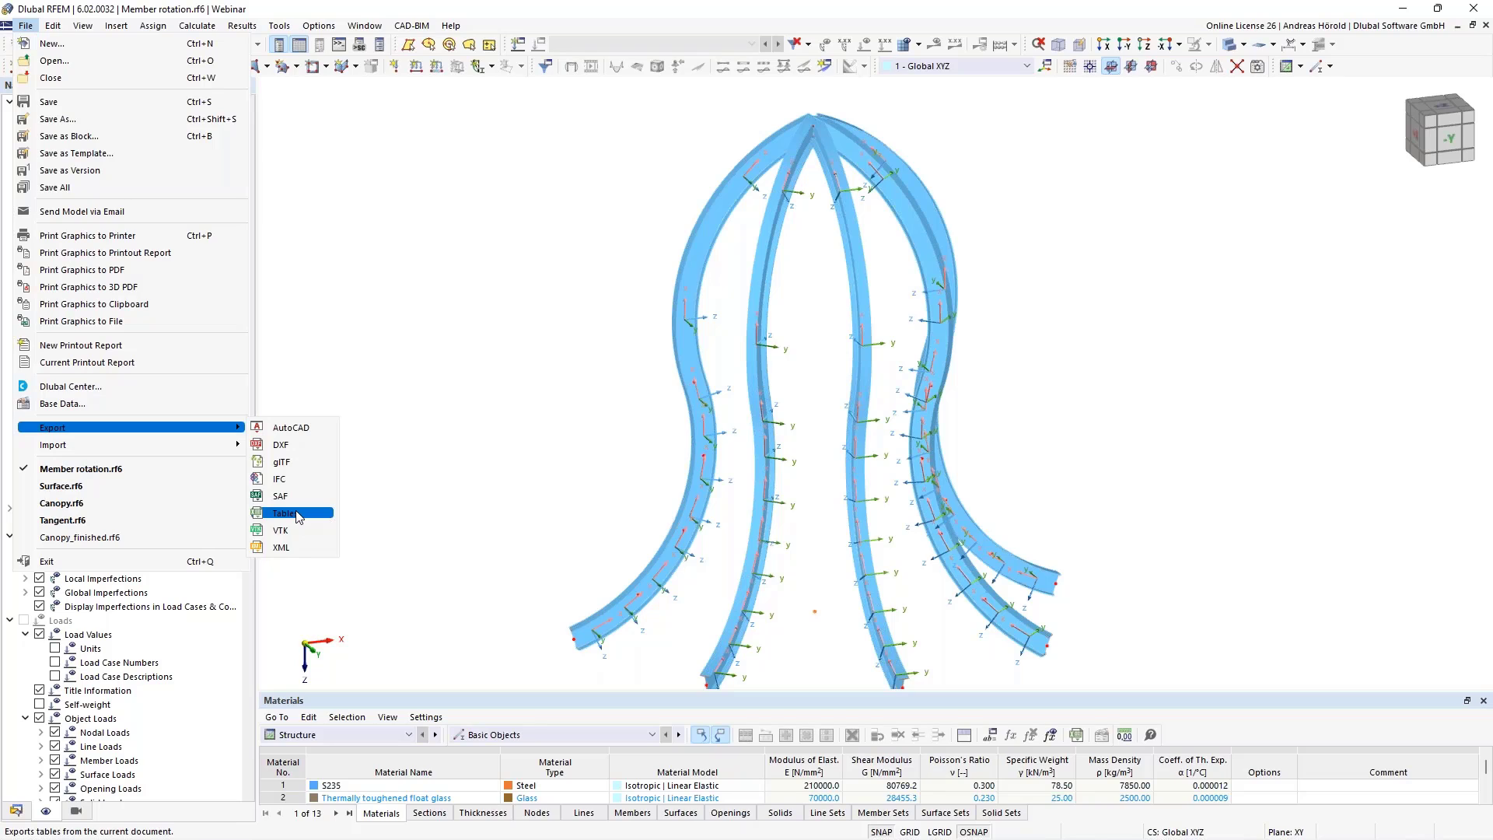
mouse_move(181, 448)
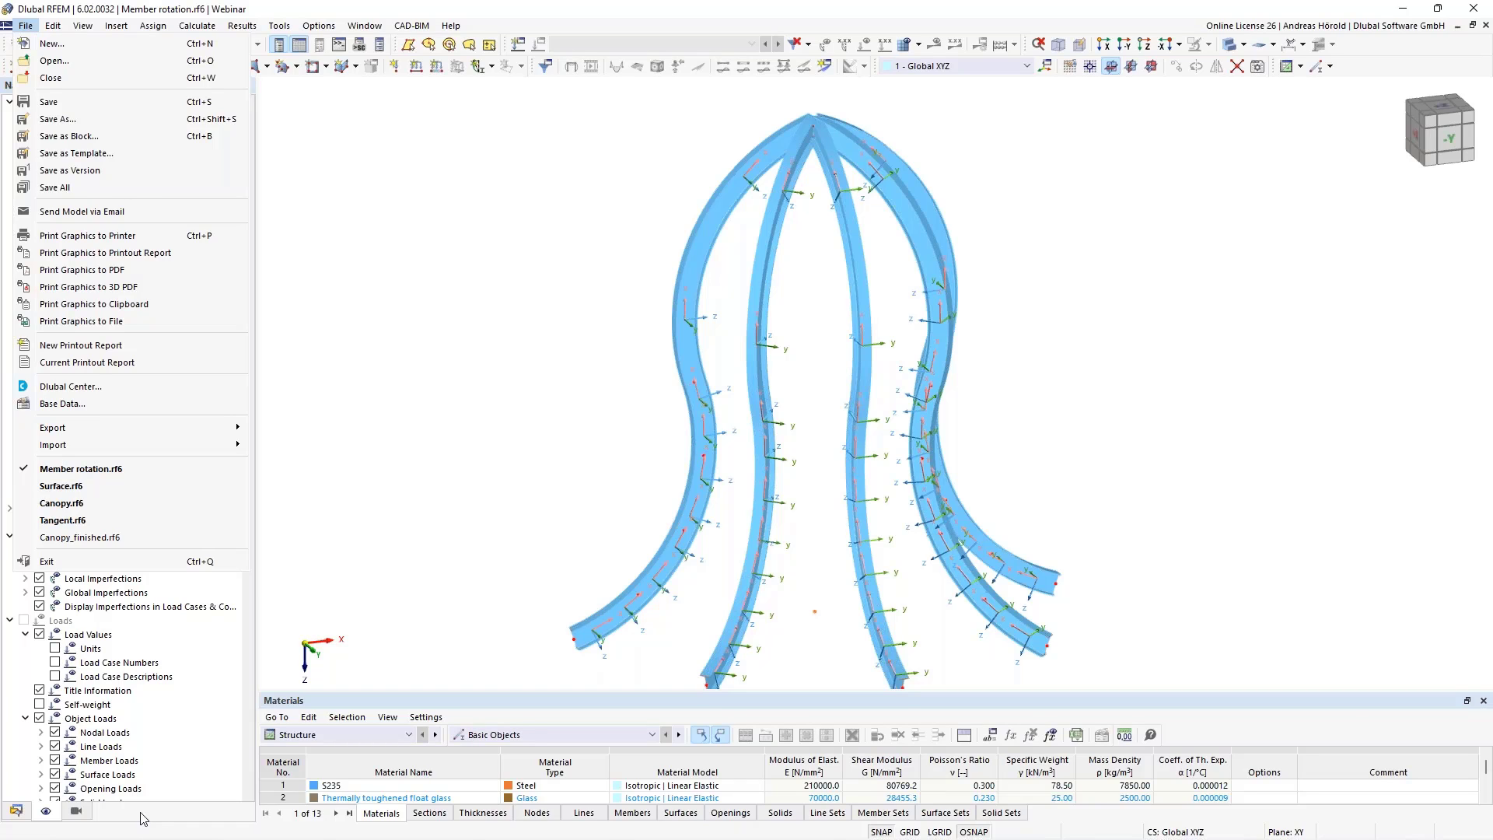
Switch to the web browser and open the Frequently Asked Questions (FAQ) page of the Dlubal website
left_click(196, 823)
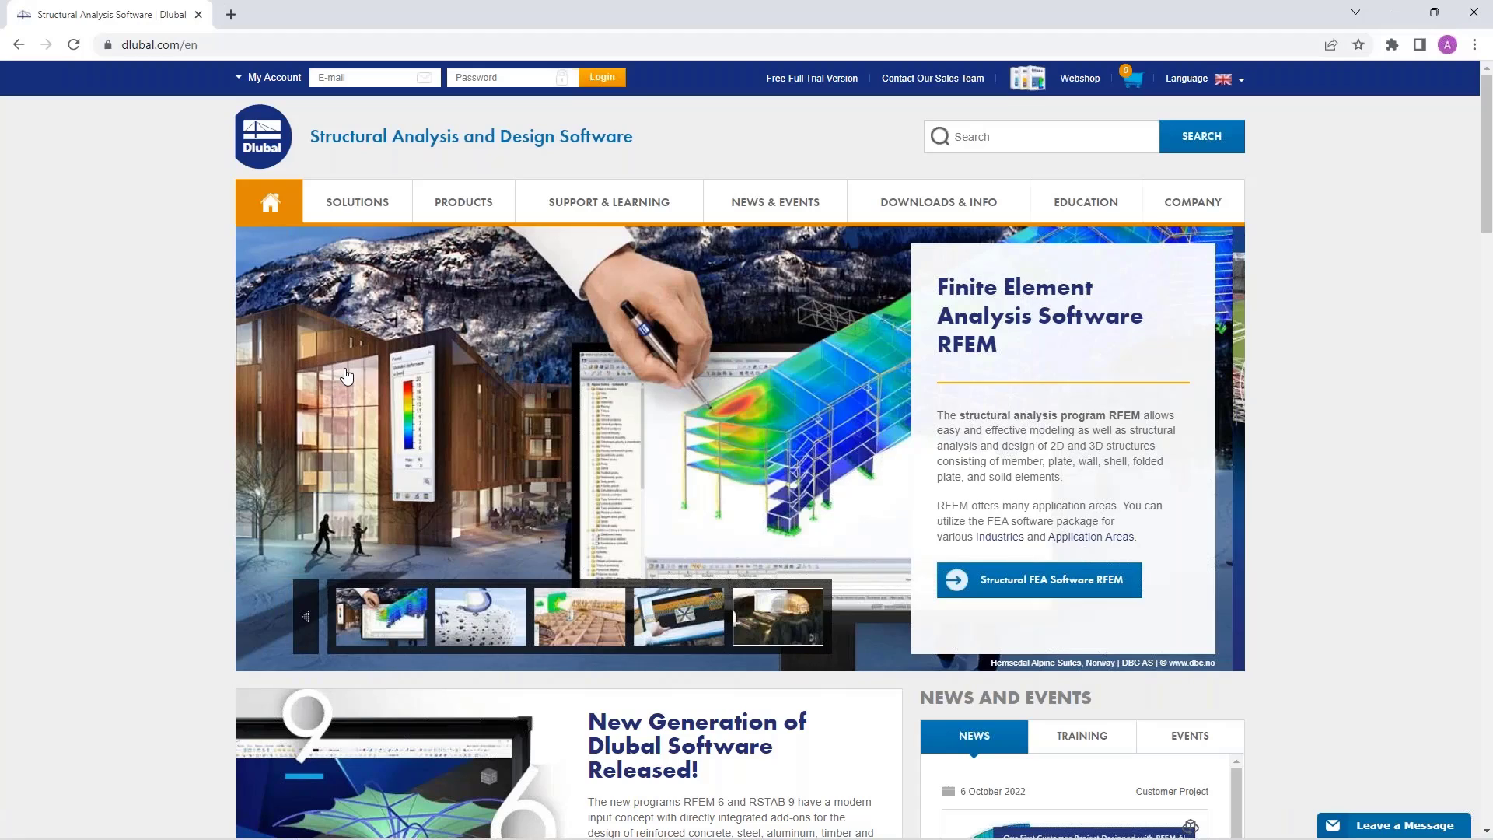
mouse_move(627, 203)
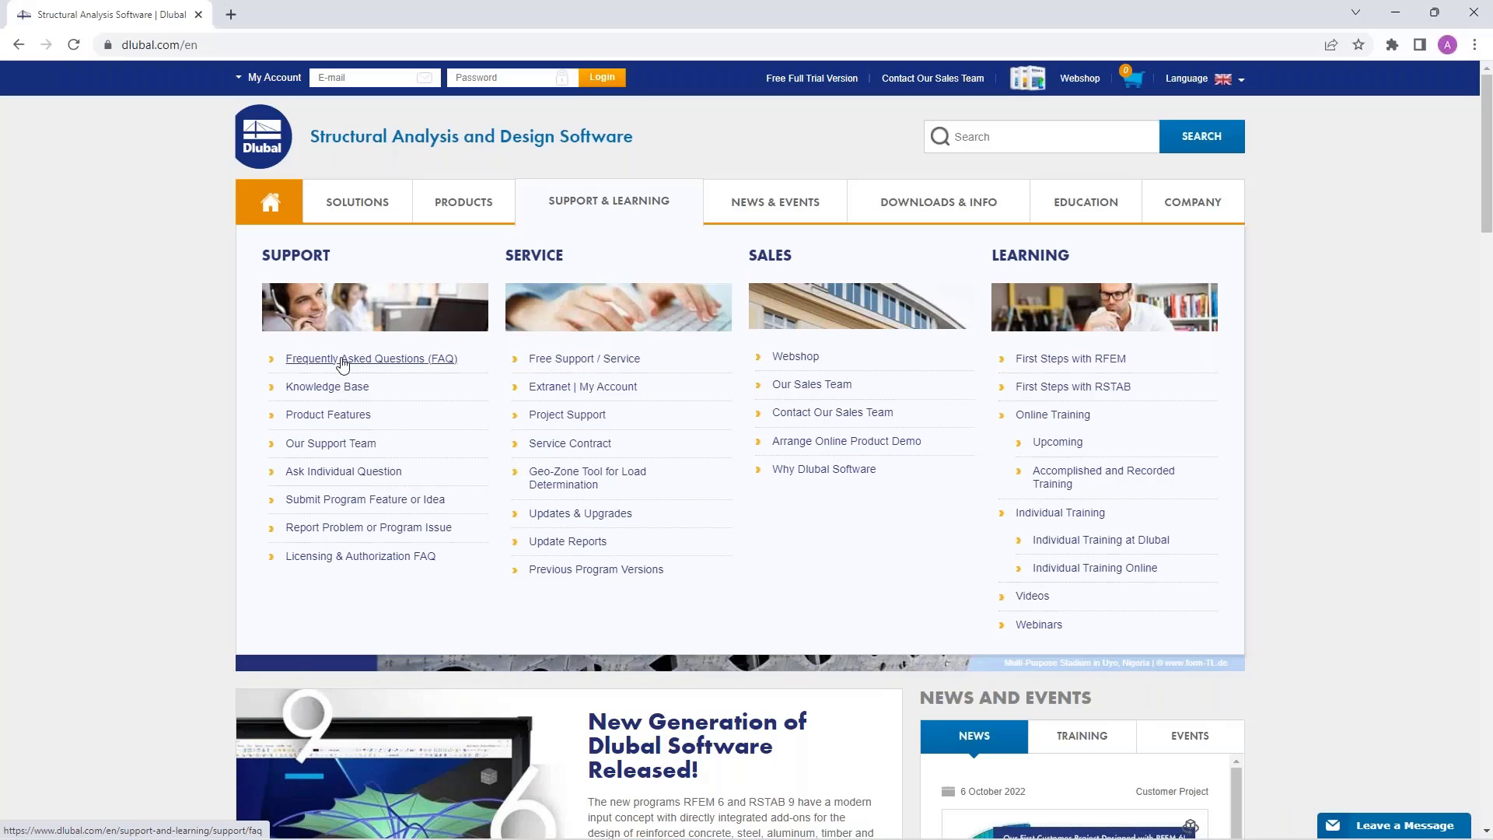
left_click(342, 359)
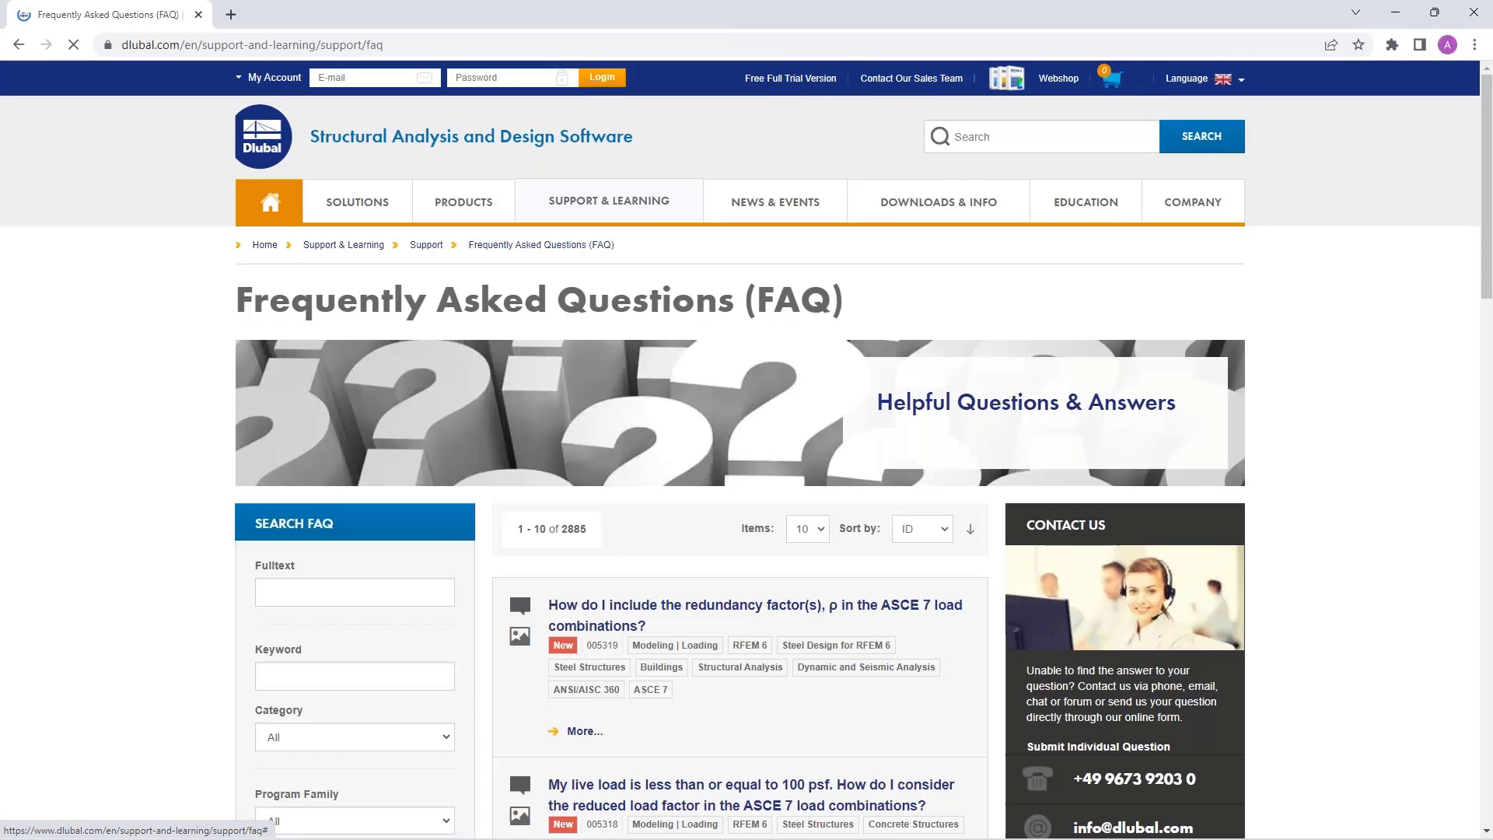
Search the FAQ full text for "excel" and open the entry on Microsoft Excel import in RFEM 6 and RSTAB 9
left_click(322, 595)
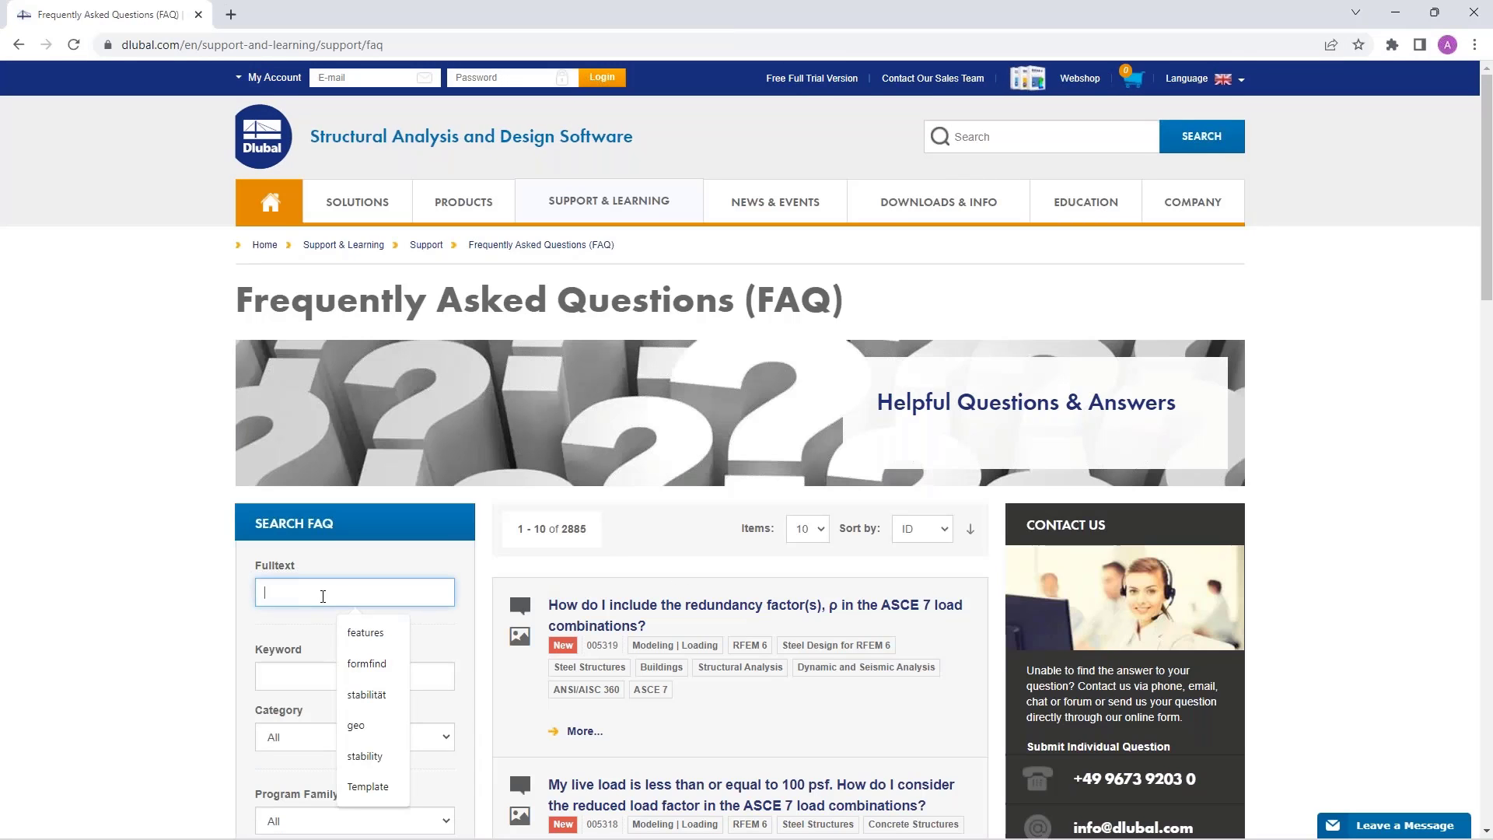
type("ex")
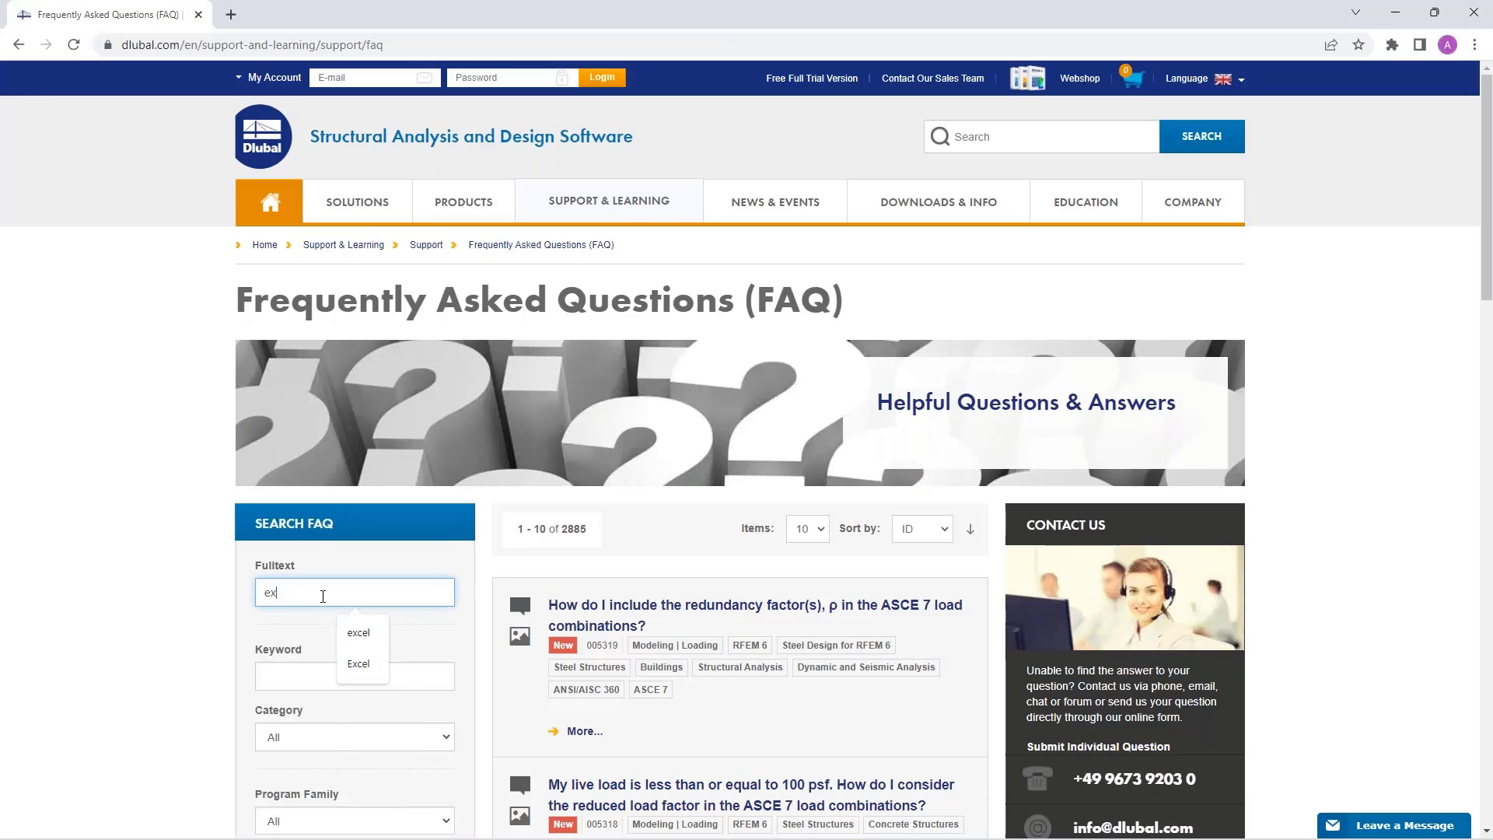
type("cel")
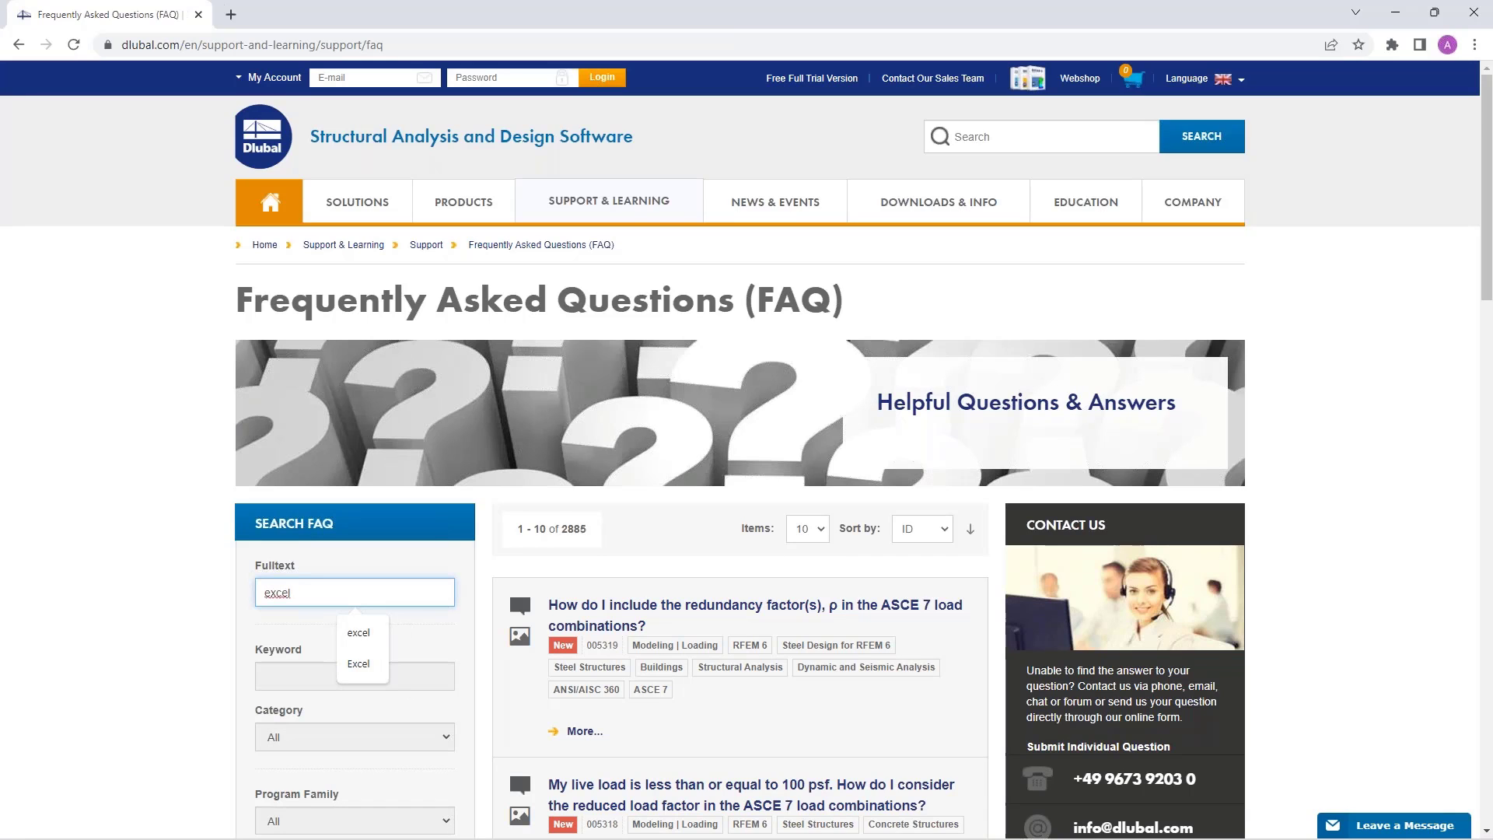
scroll(723, 610, "down", 7)
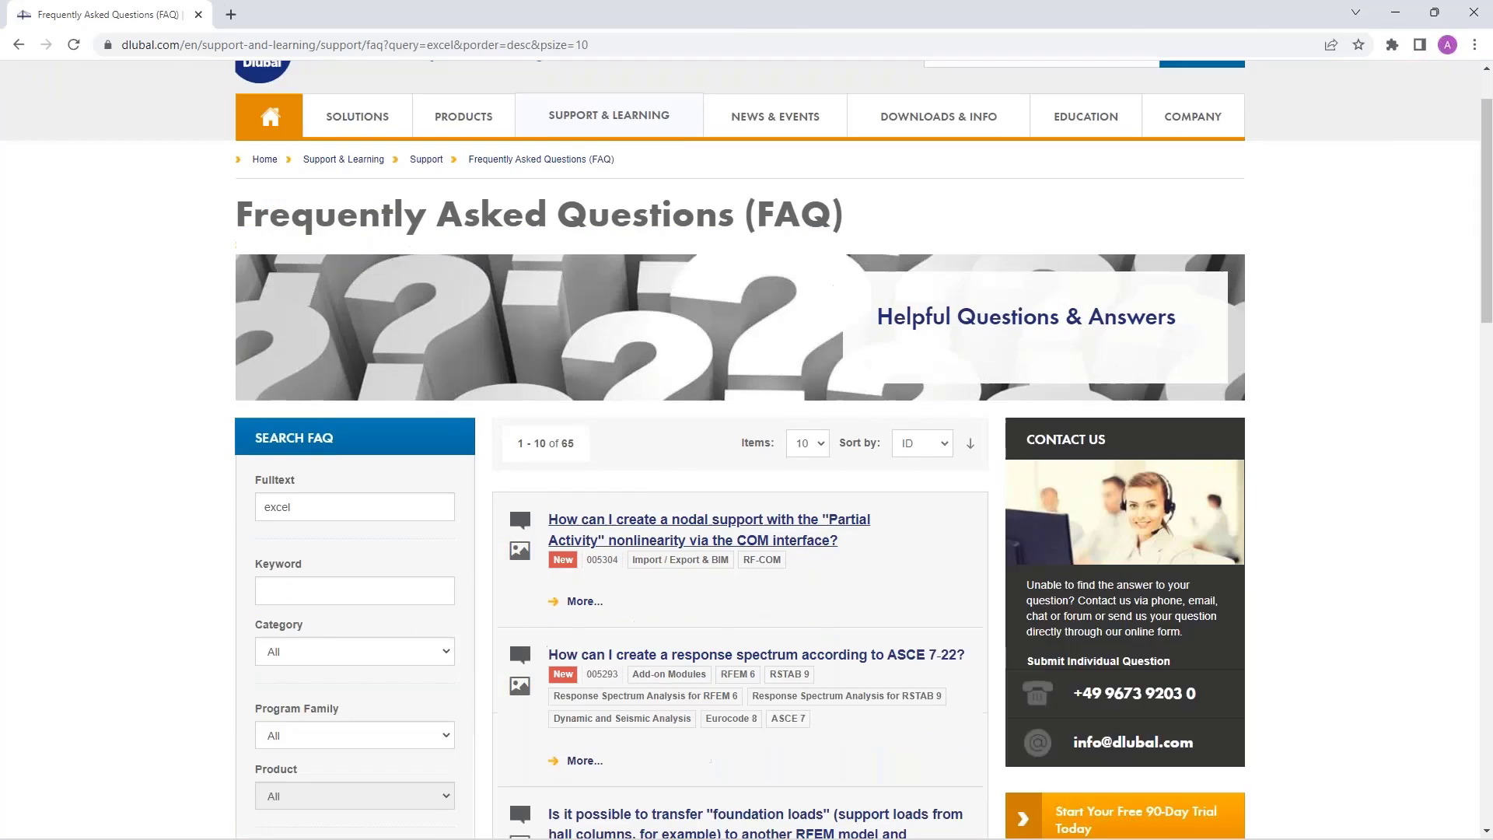
scroll(661, 435, "down", 3)
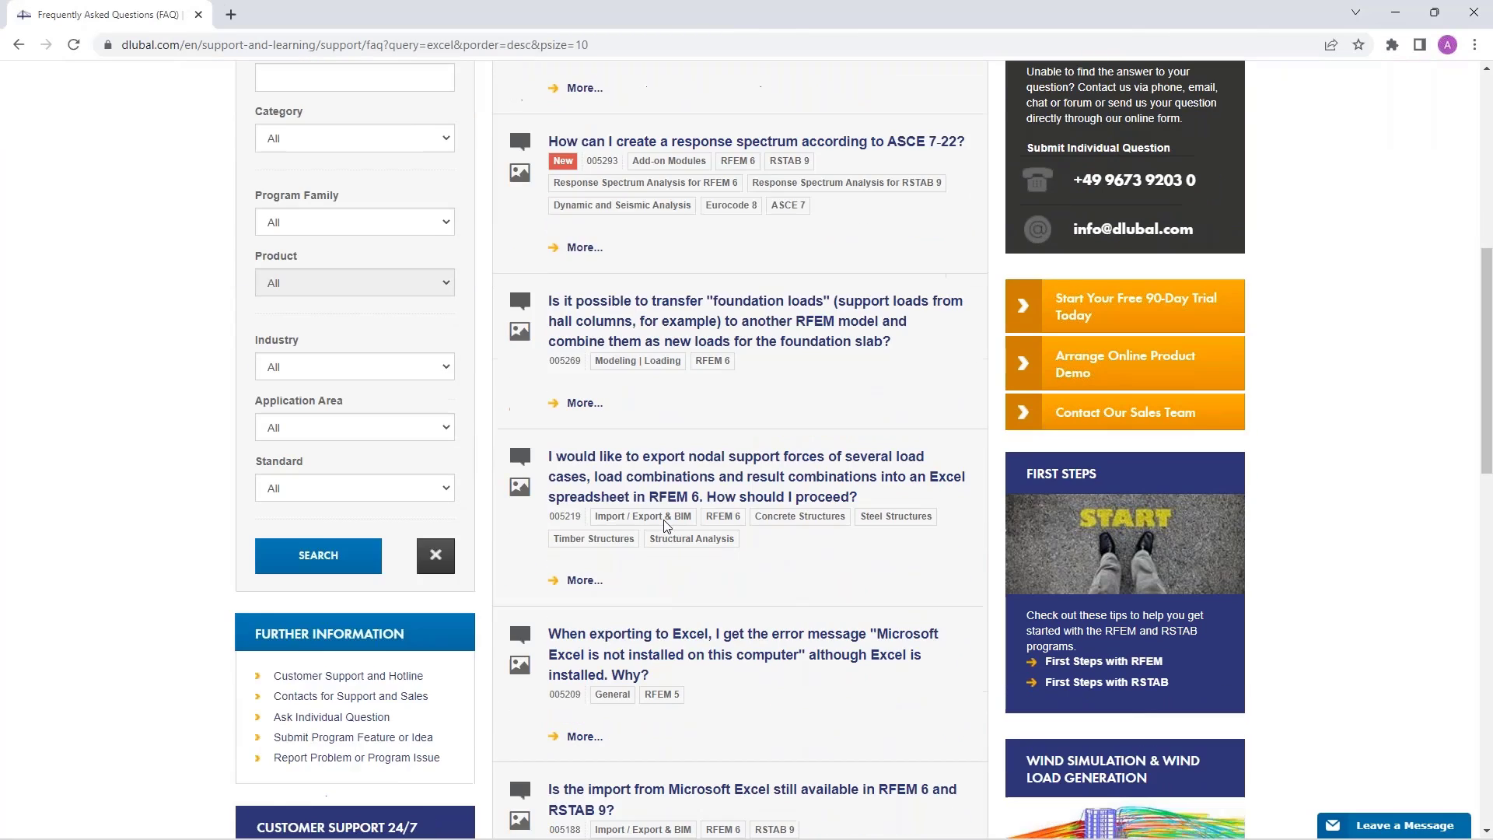
scroll(662, 527, "down", 1)
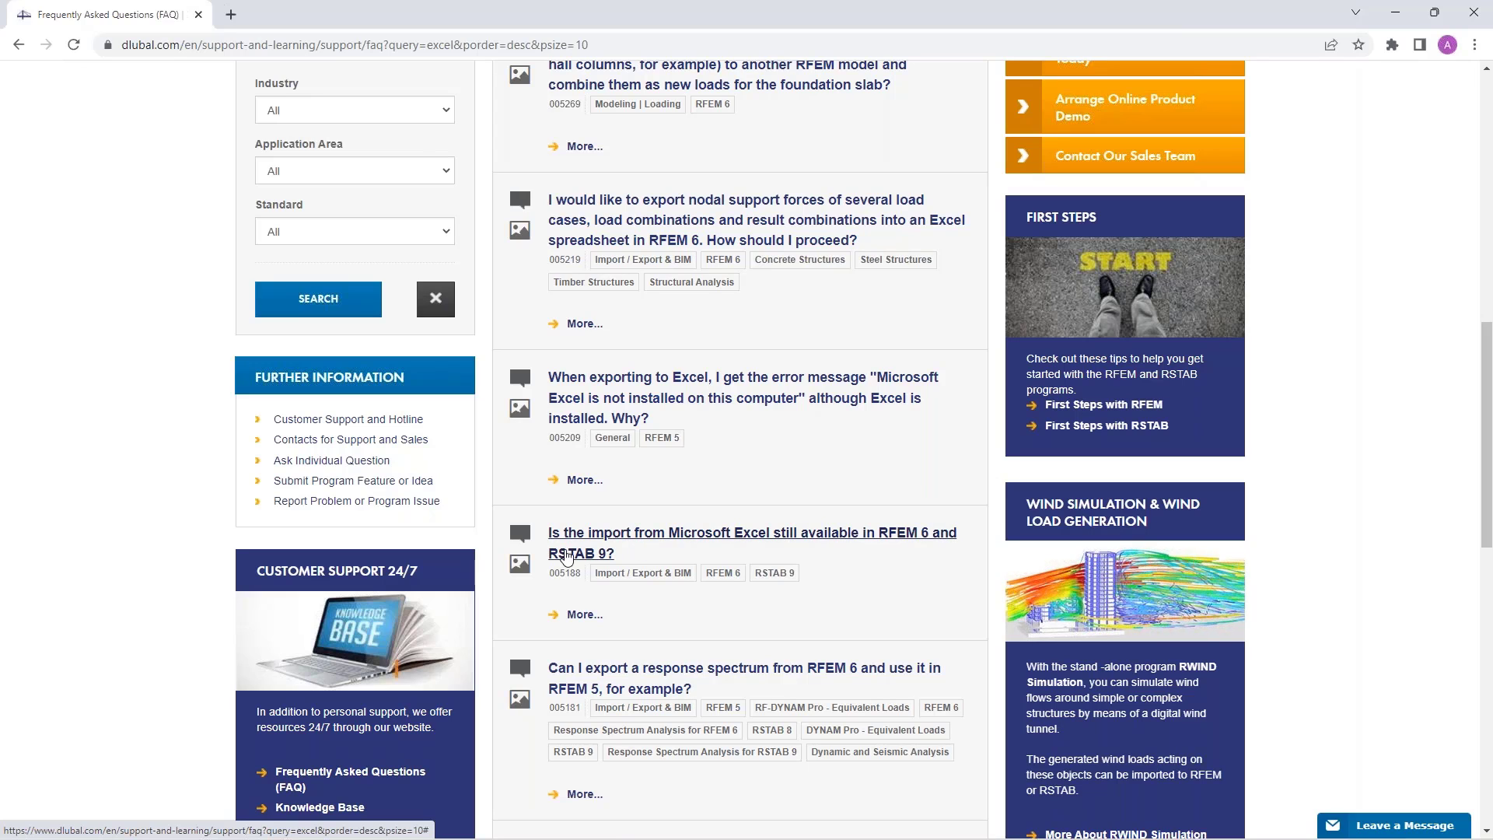
left_click(583, 616)
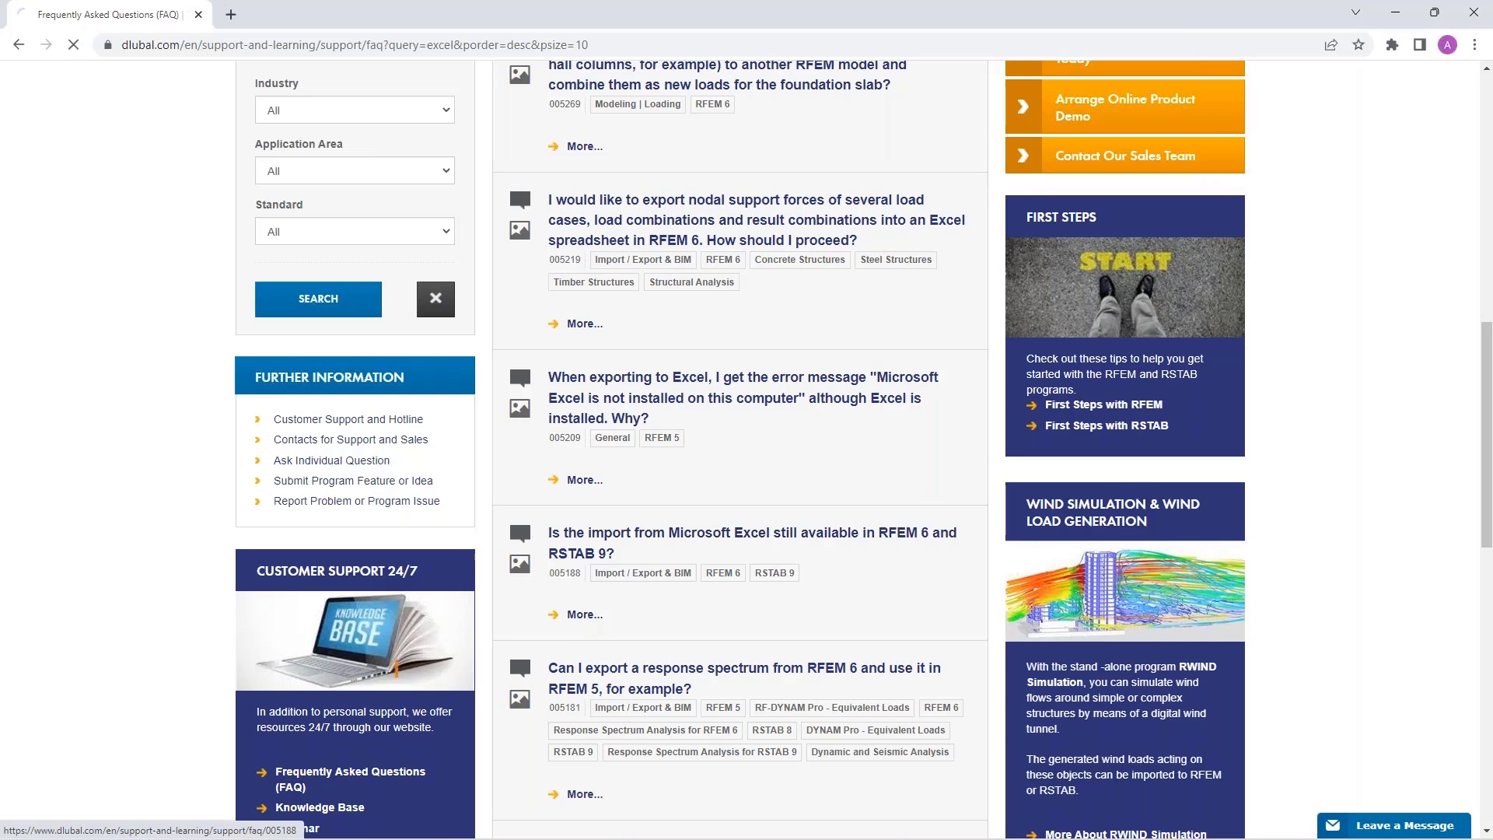
Copy the path C:\Program Files\Dlubal\RFEM 6.02\tools\ExcelAddIn from the answer and show that folder in a maximized File Explorer window
scroll(689, 321, "down", 4)
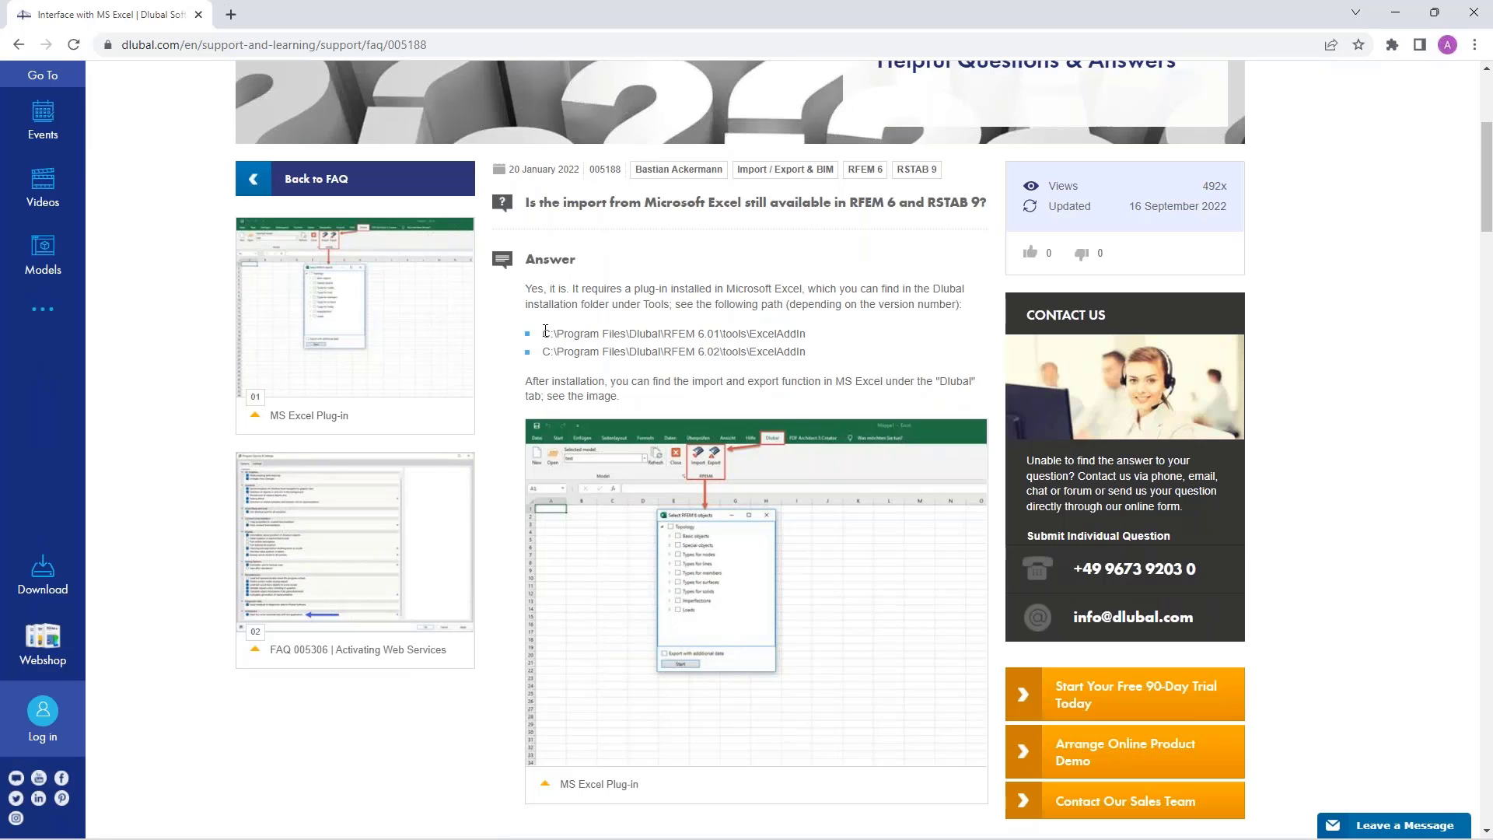
left_click_drag(545, 331, 827, 339)
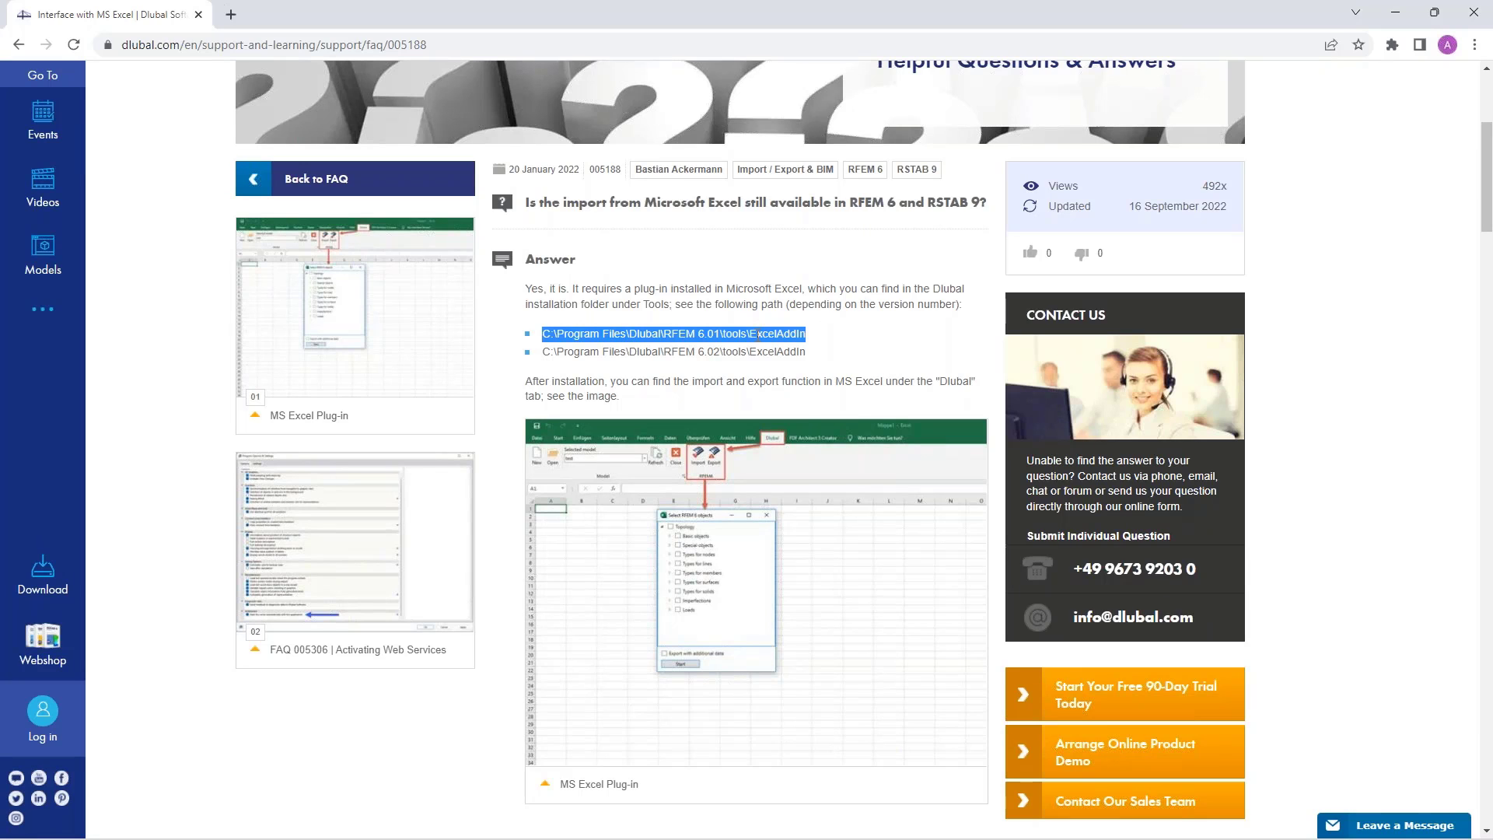
left_click(543, 354)
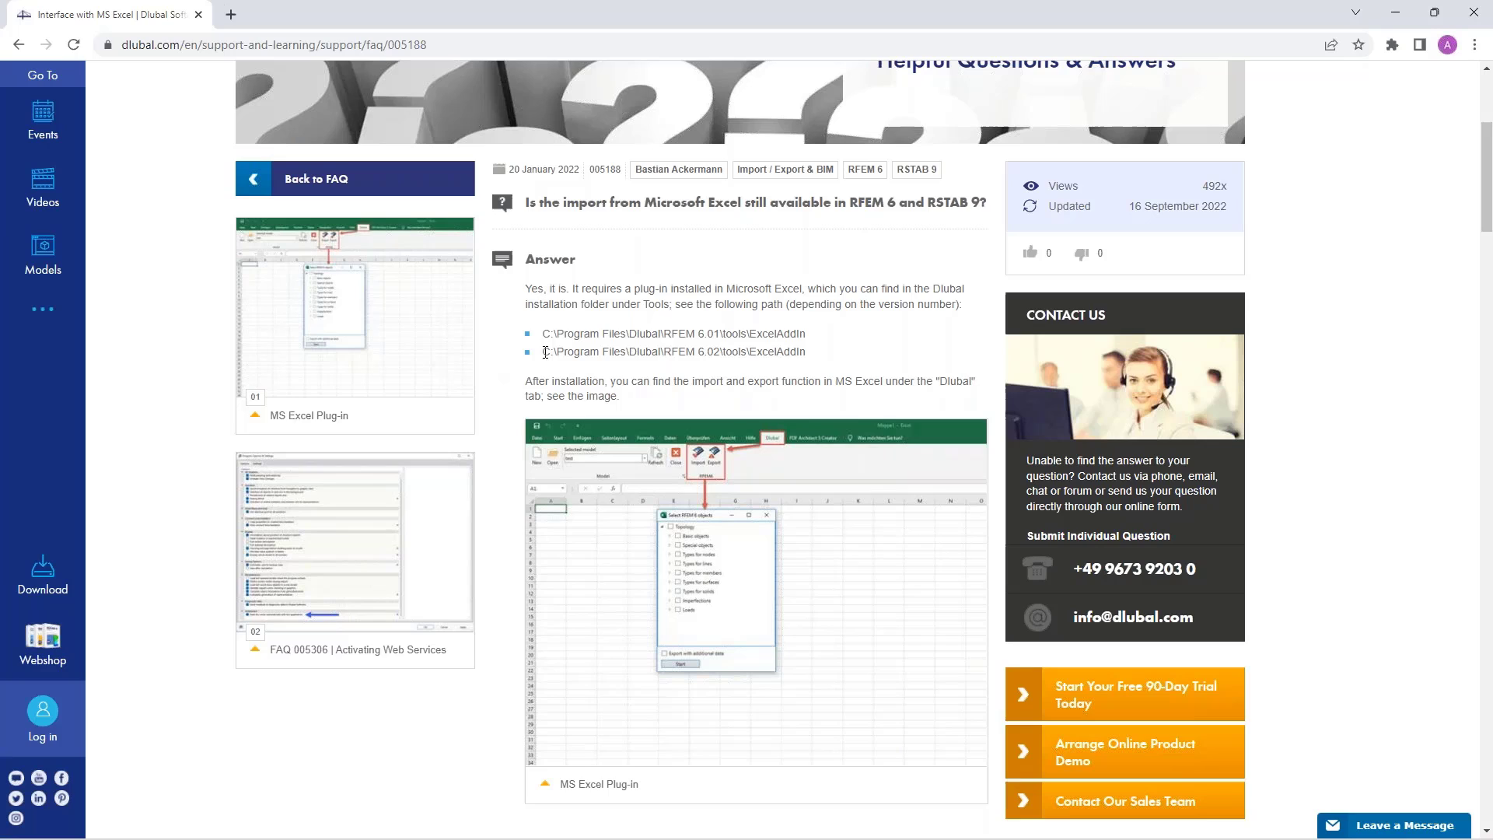
left_click_drag(543, 354, 811, 355)
right_click(776, 356)
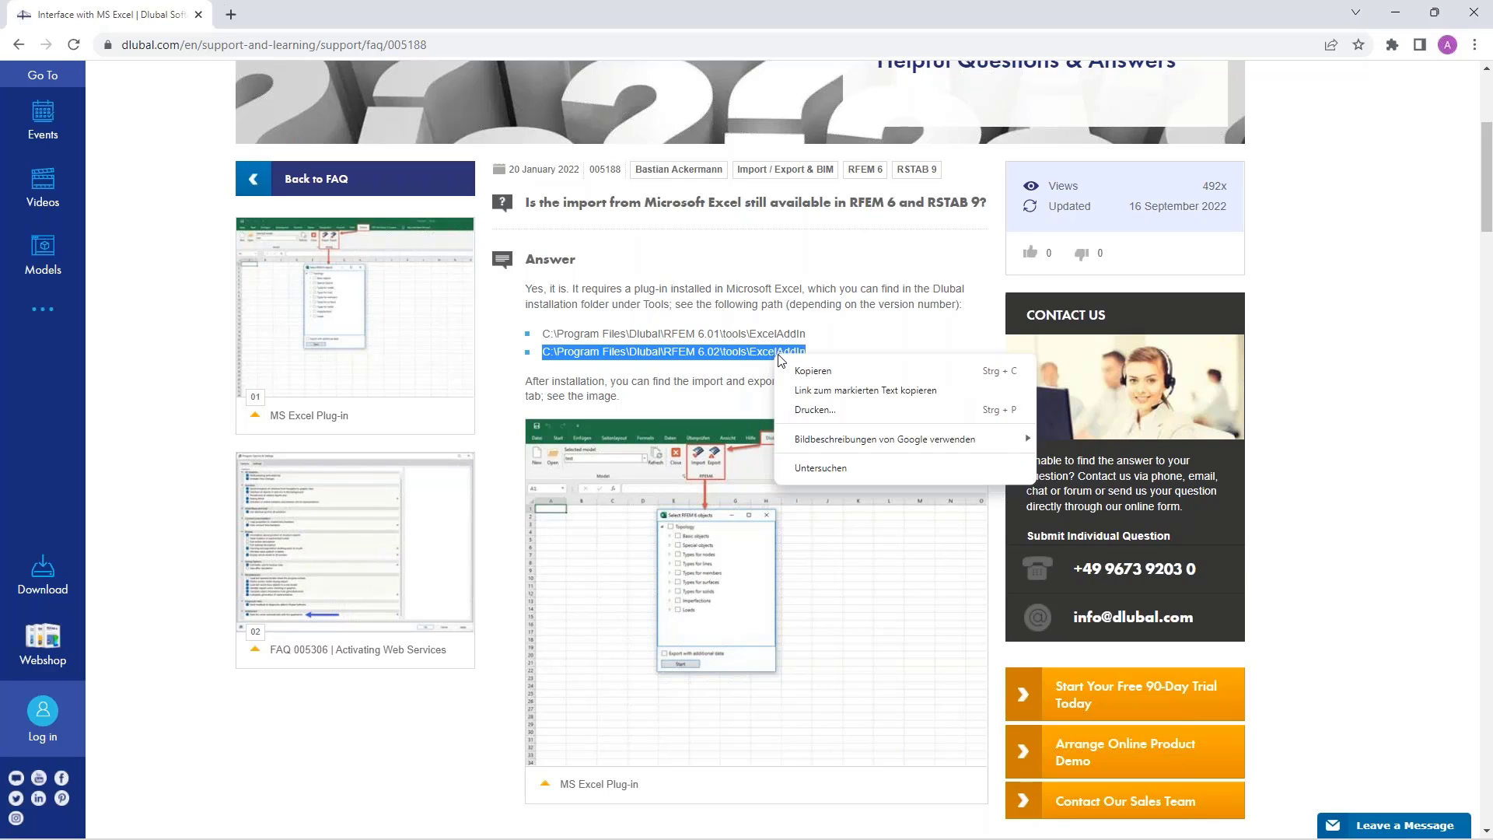
left_click(826, 376)
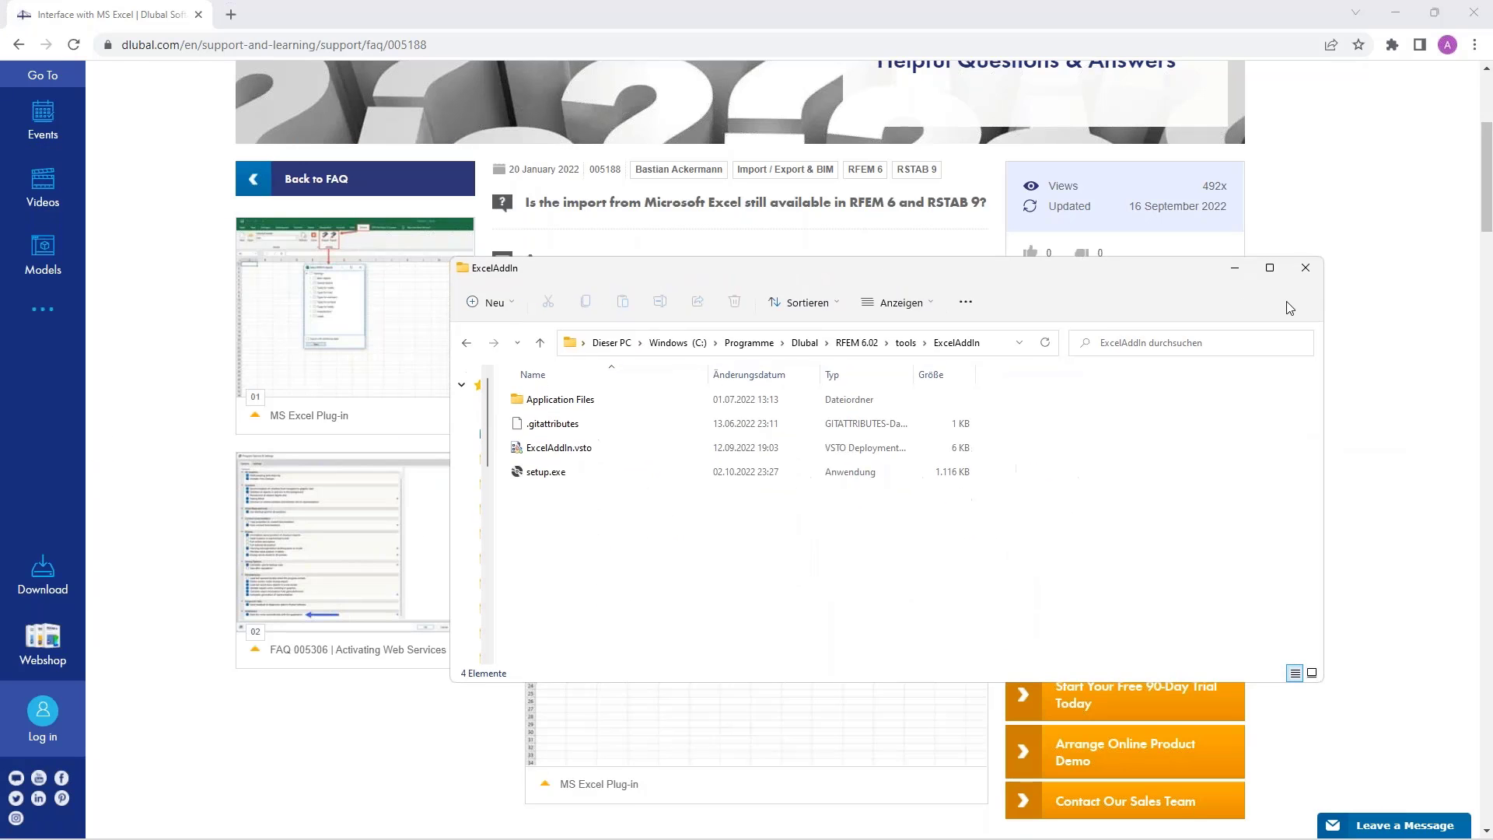
left_click(1270, 268)
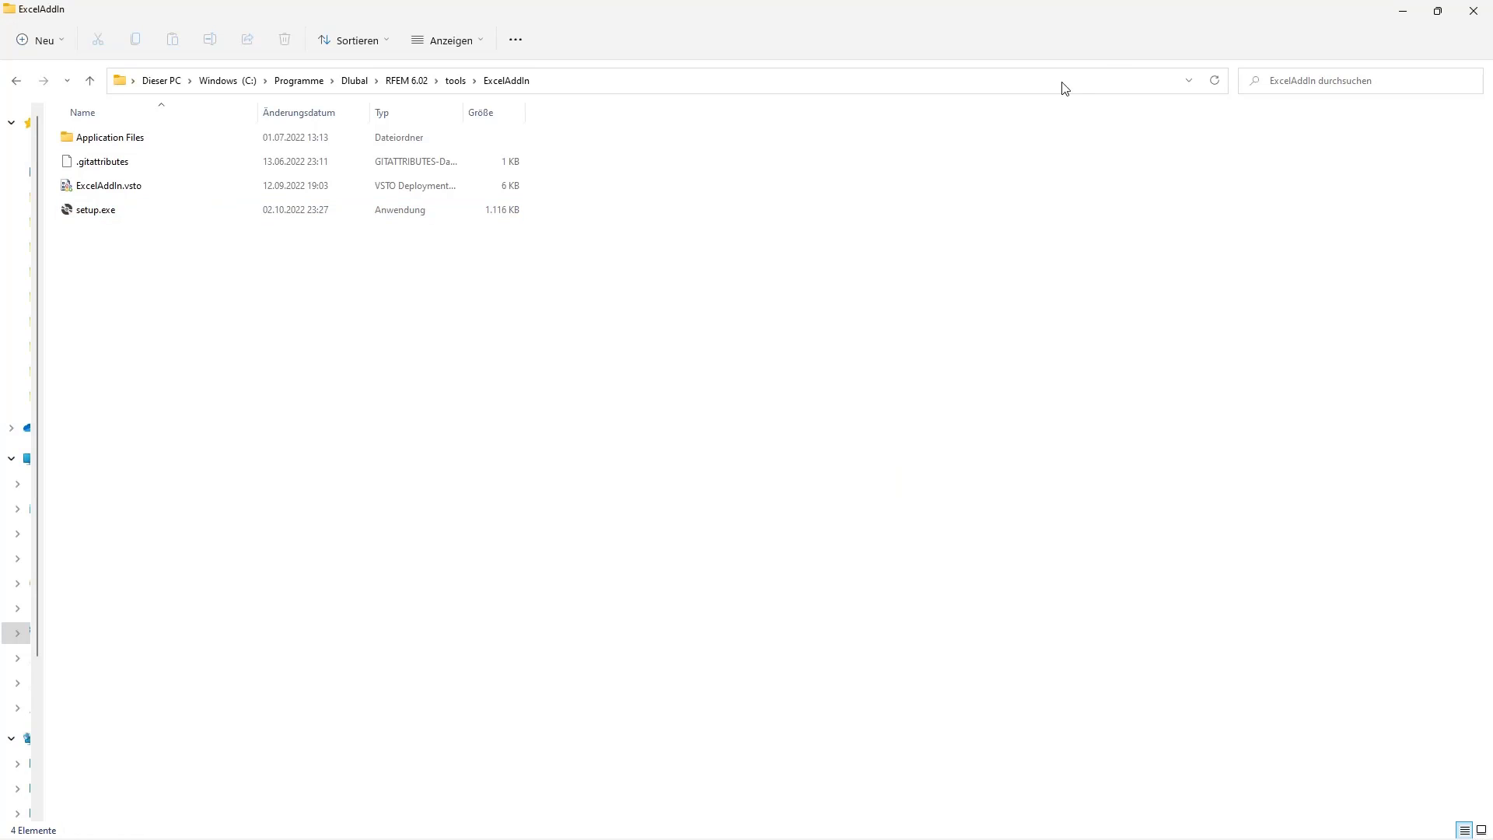
left_click(1131, 33)
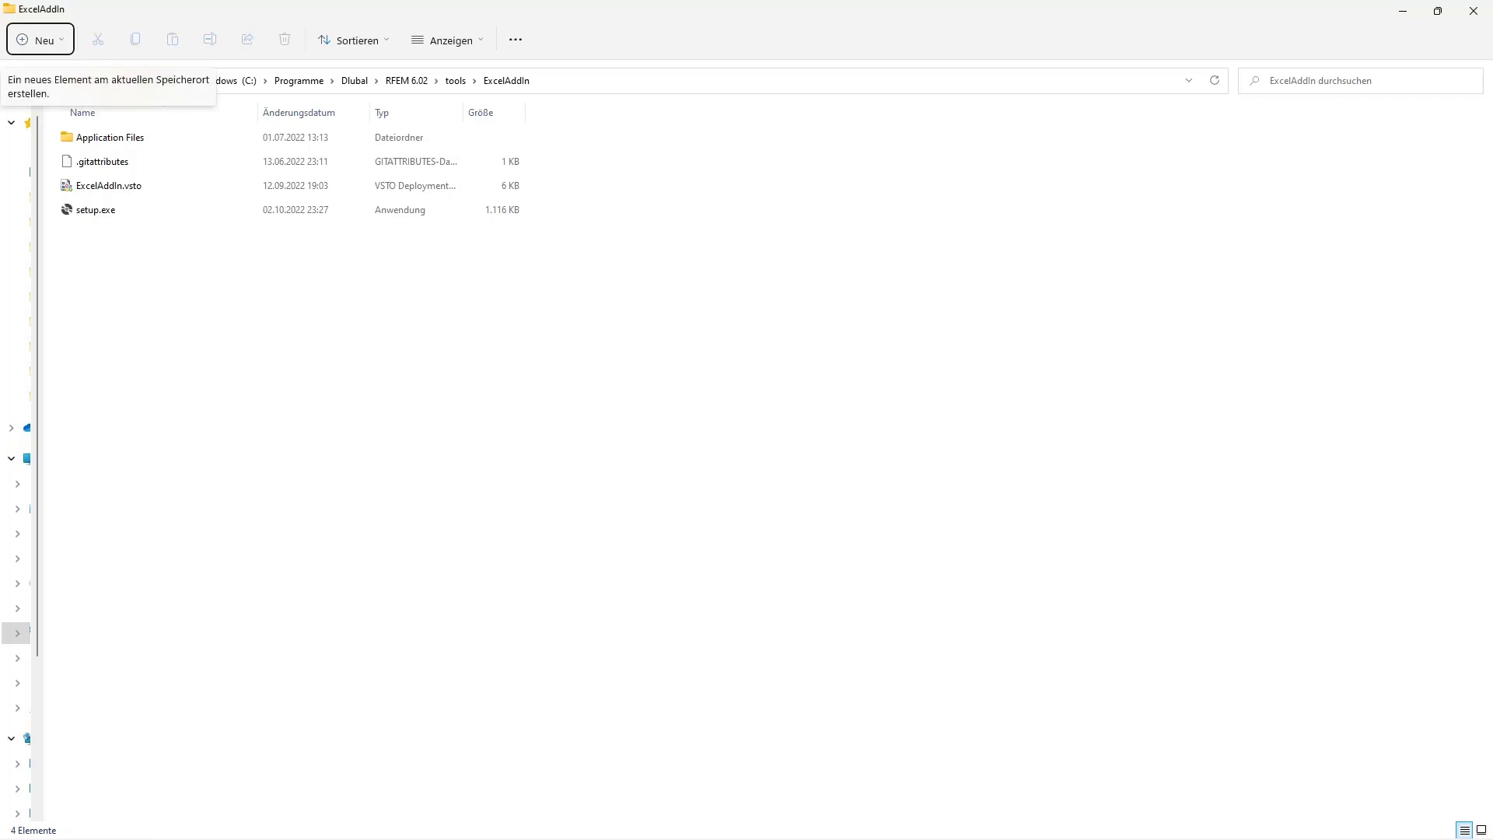
double_click(1063, 16)
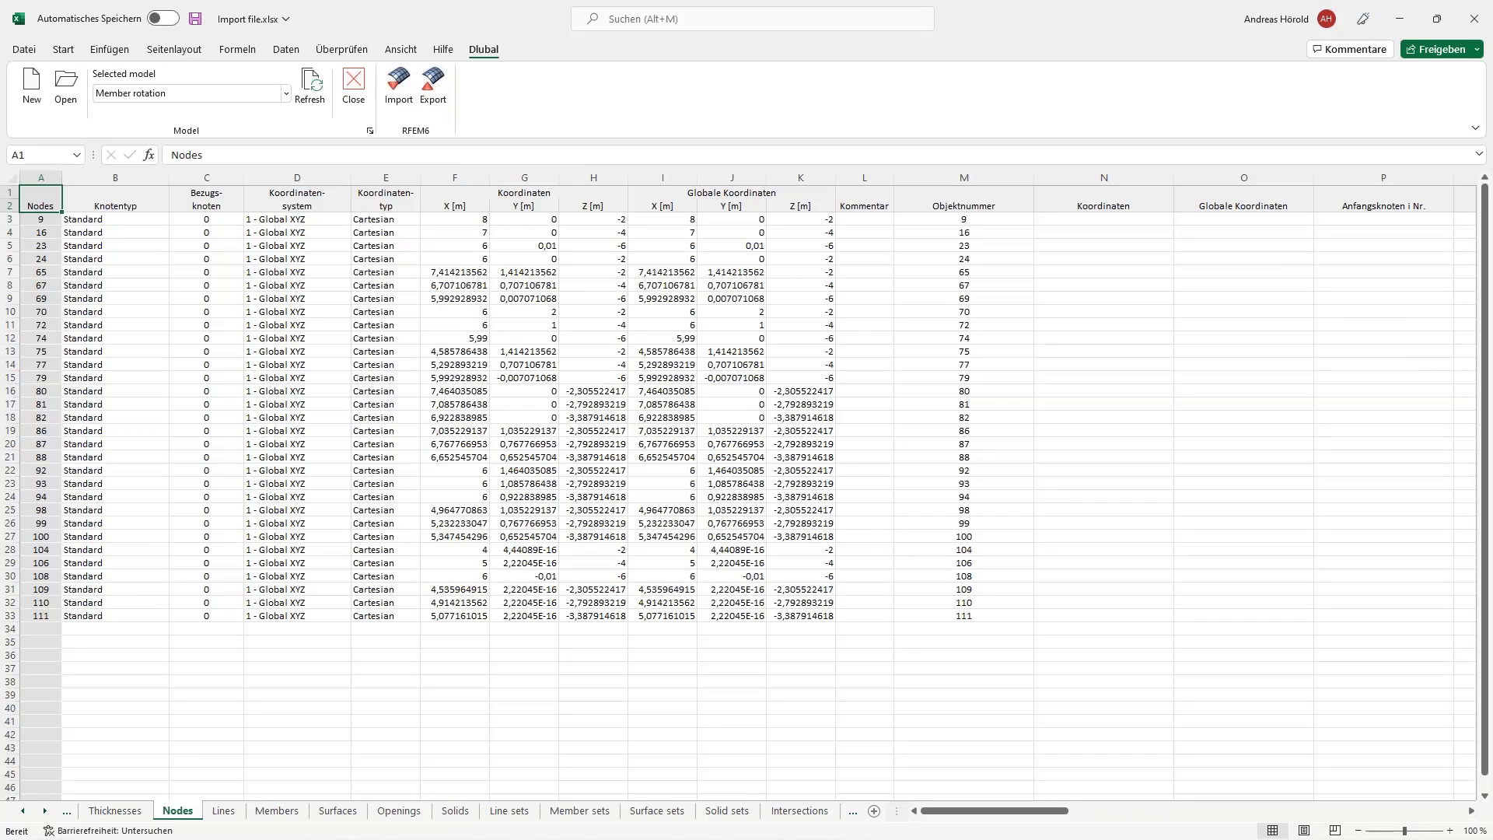
Switch to RFEM and delete all objects of the curved-member model Member rotation
mouse_move(432, 829)
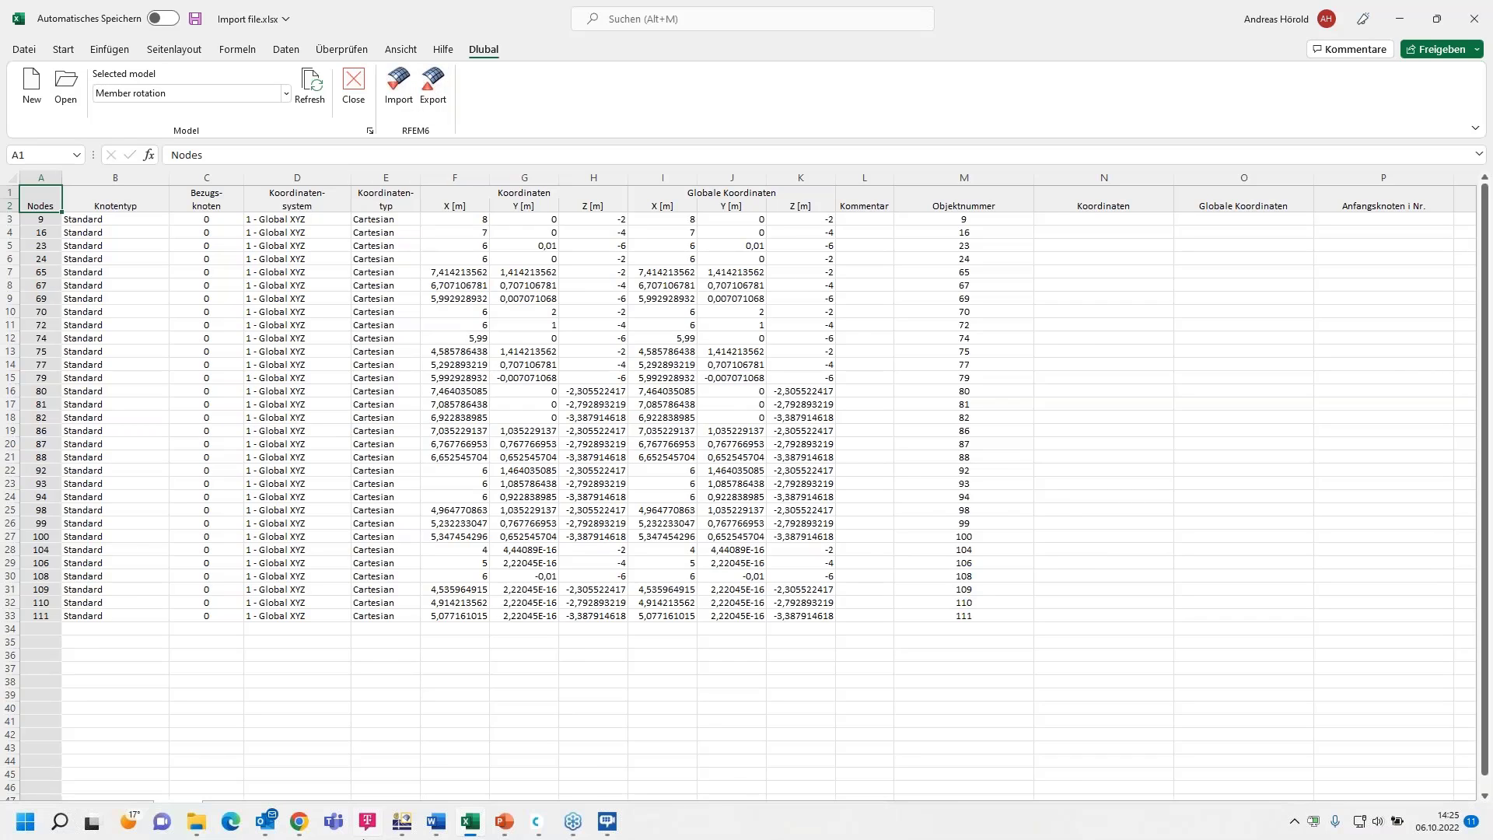
left_click(404, 827)
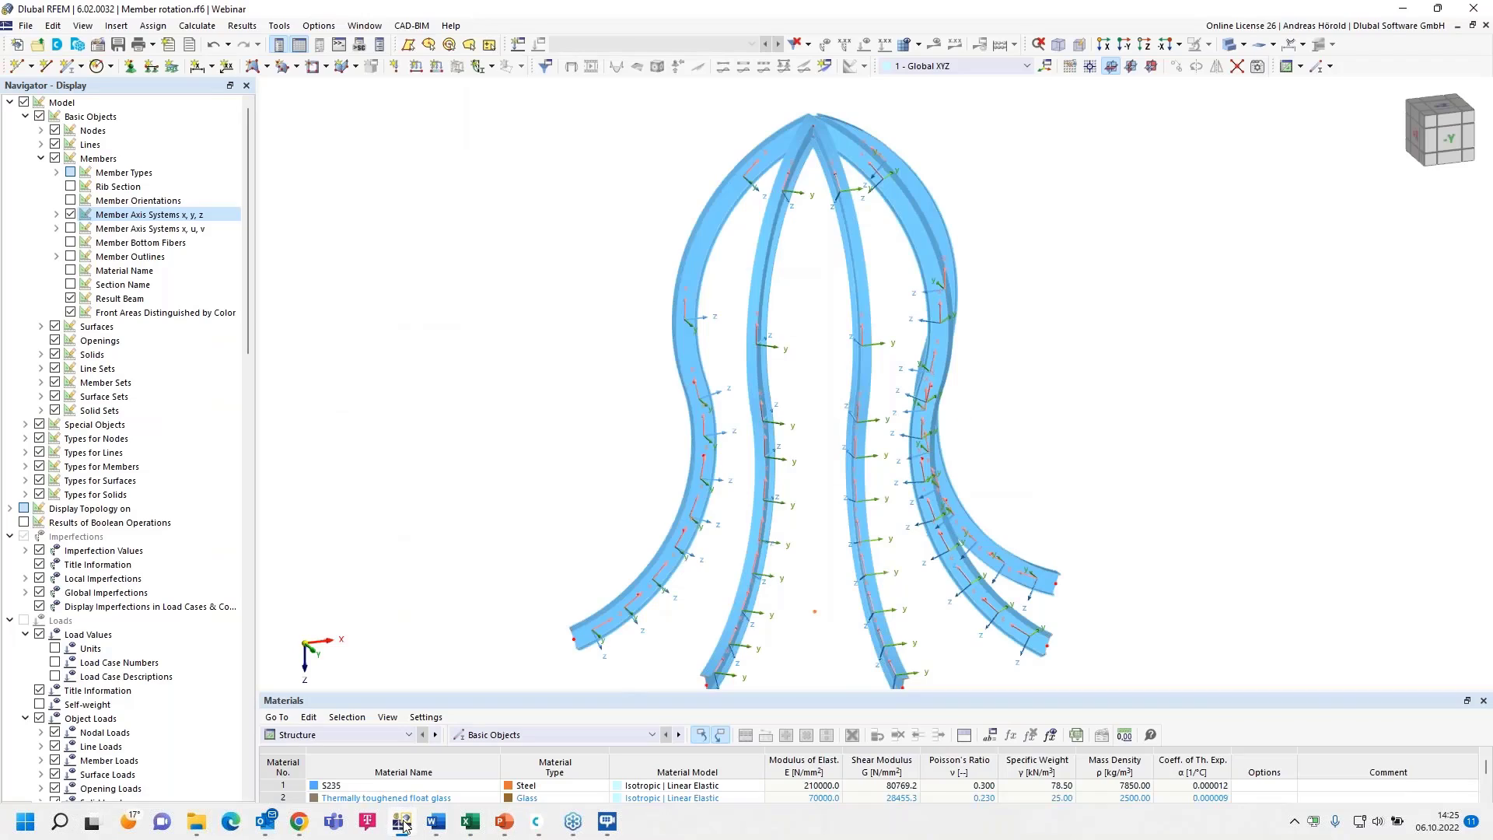
middle_click_drag(1153, 434, 1081, 381, "ctrl")
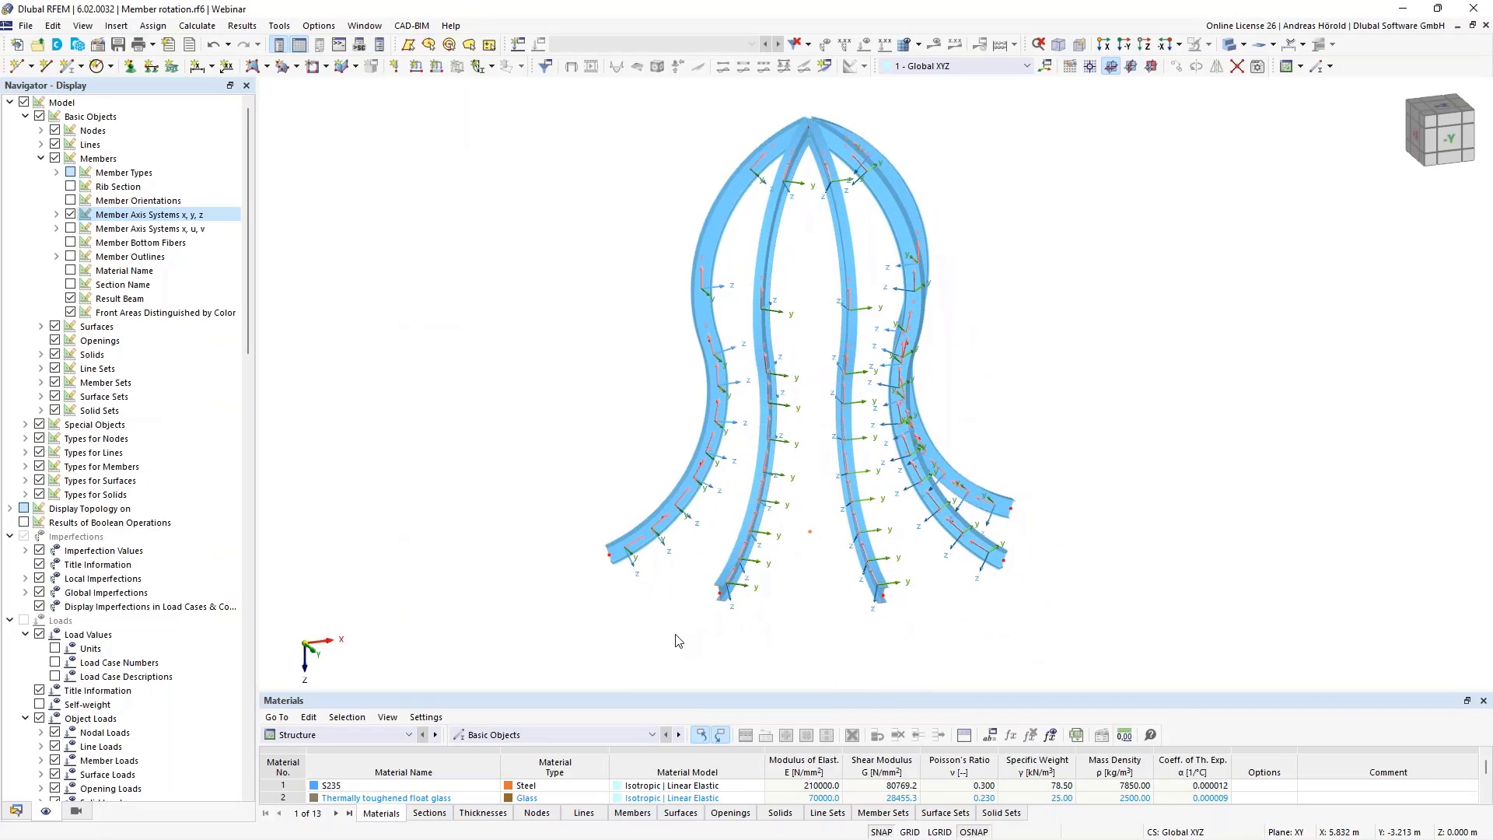
middle_click_drag(666, 626, 649, 655)
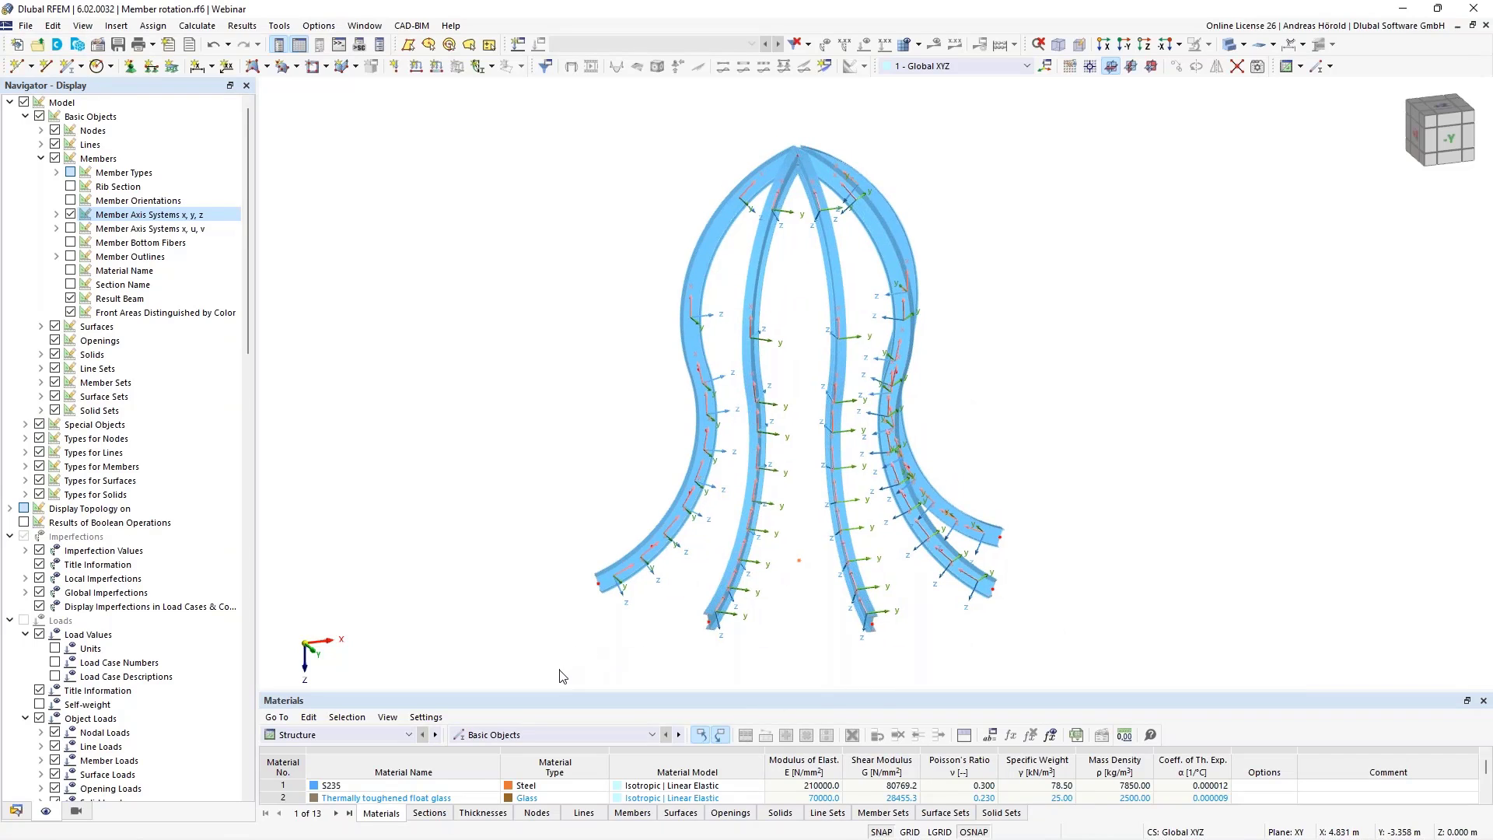
left_click_drag(559, 670, 1120, 104)
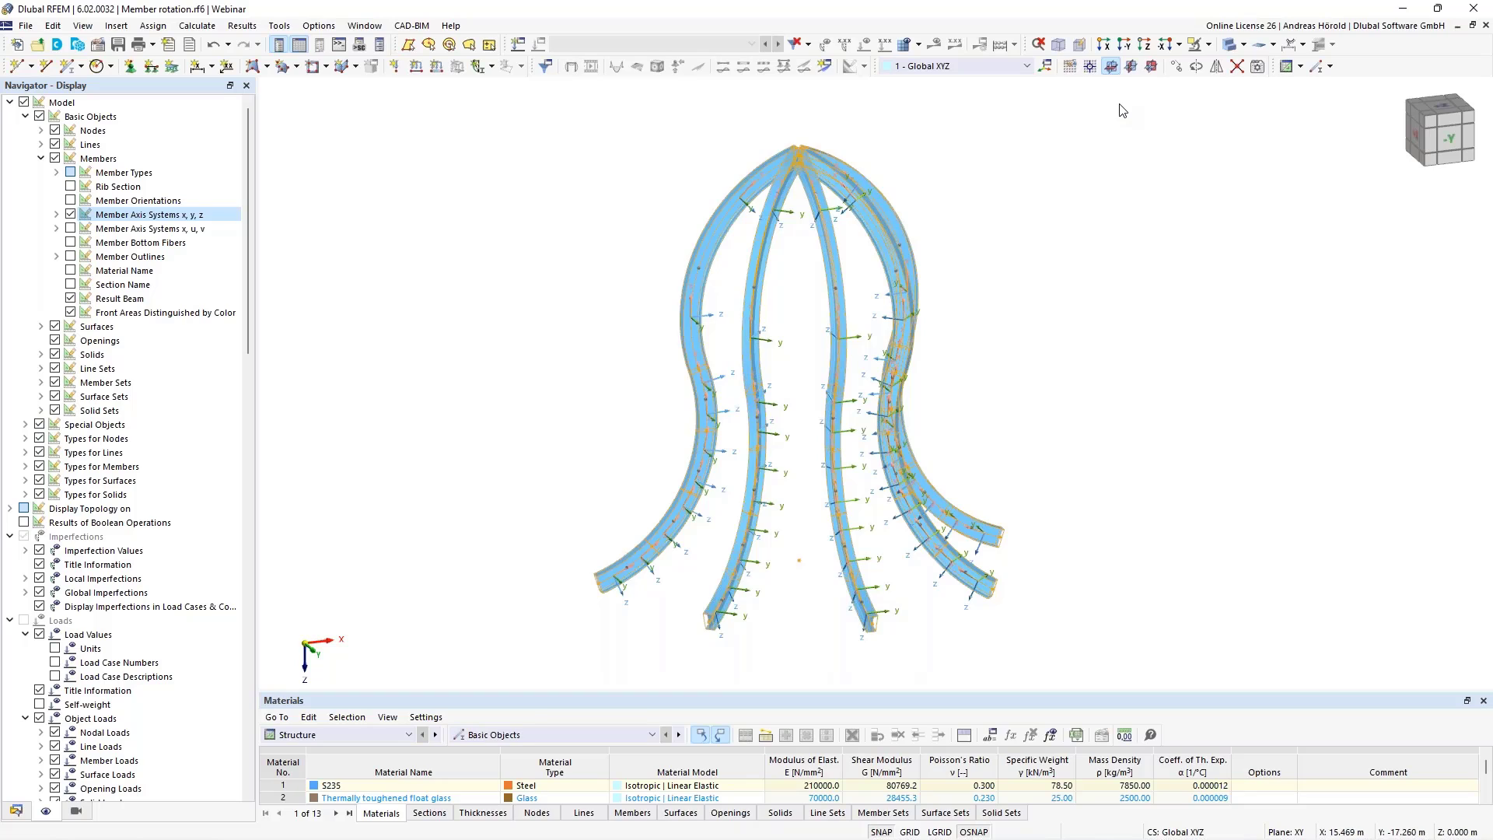
key("Delete")
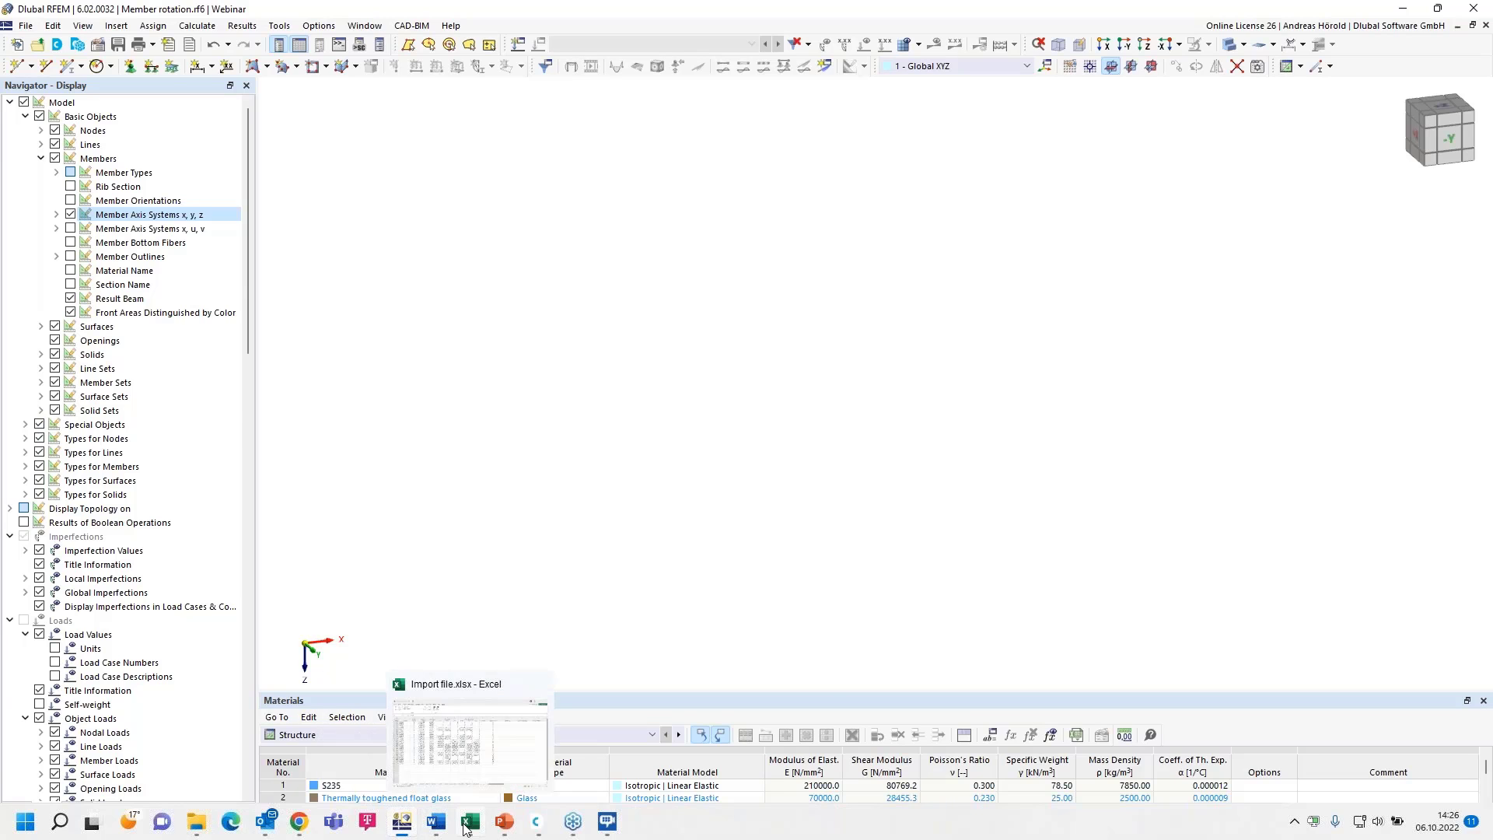
Switch to Excel and export basic objects, special objects and types for nodes, lines and members from Import file.xlsx to RFEM 6 with additional data
left_click(466, 829)
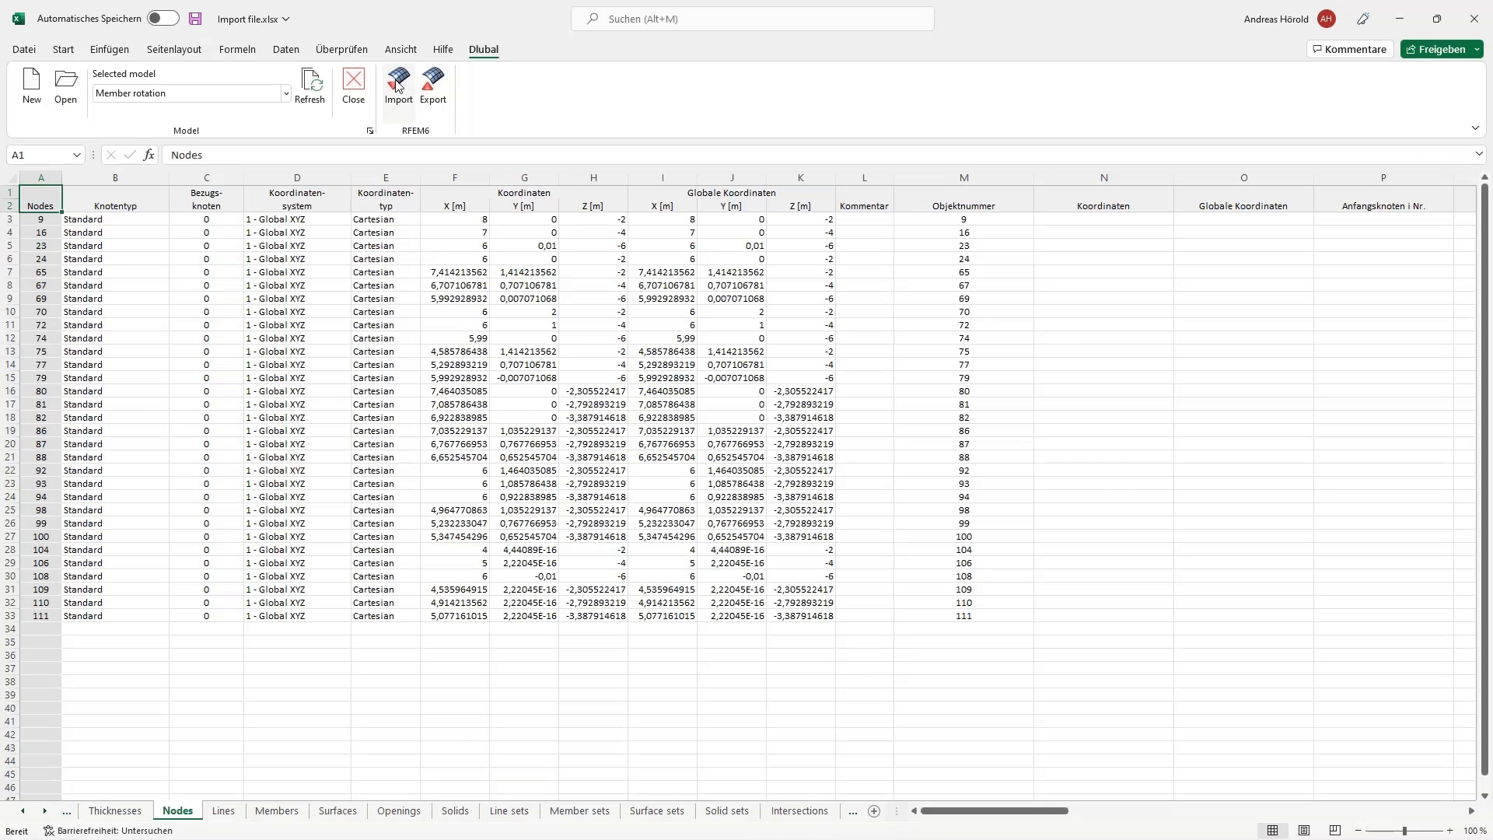
left_click(432, 87)
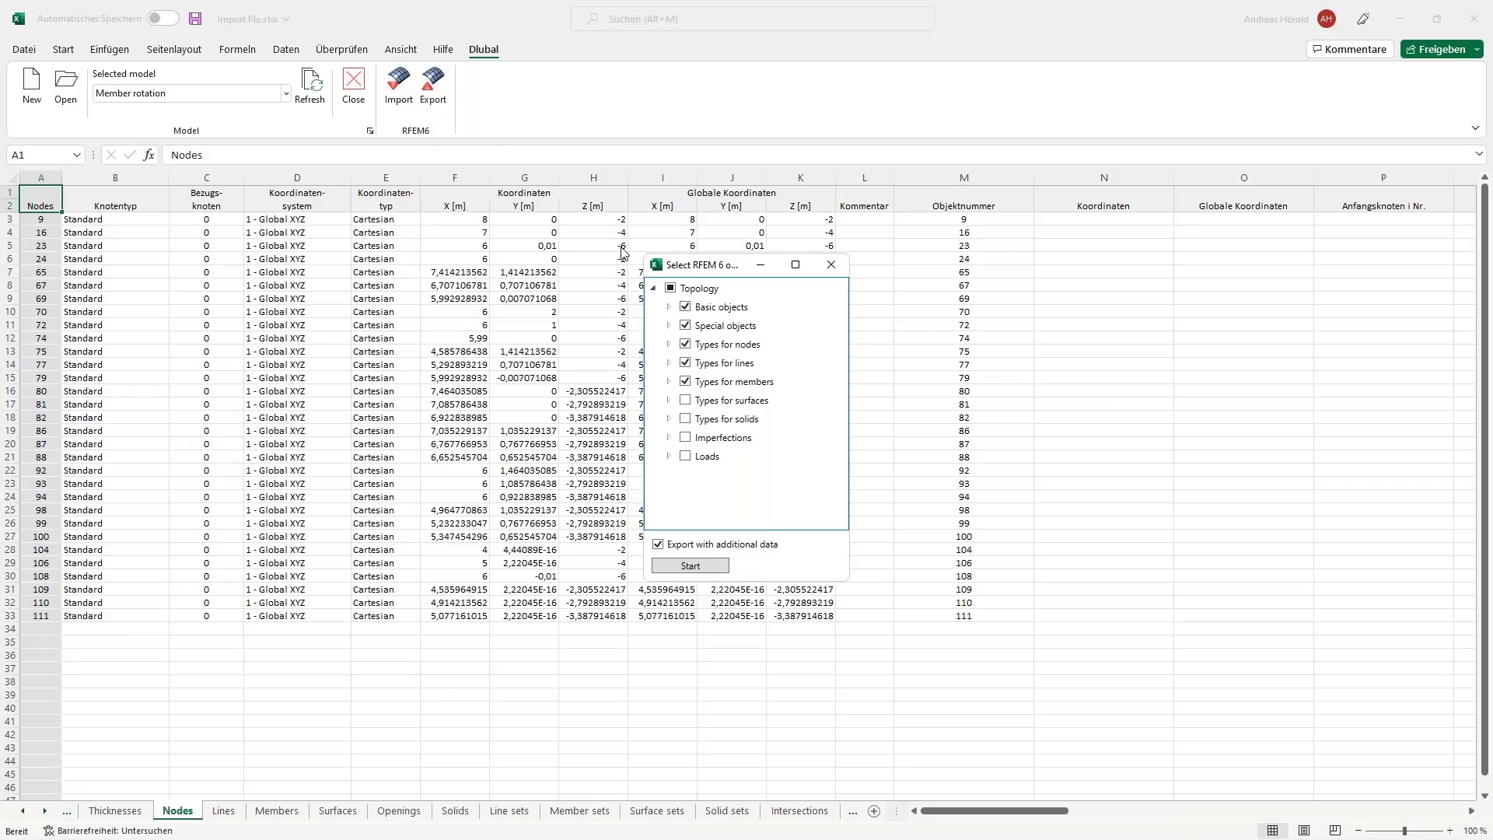
left_click(672, 290)
left_click(671, 289)
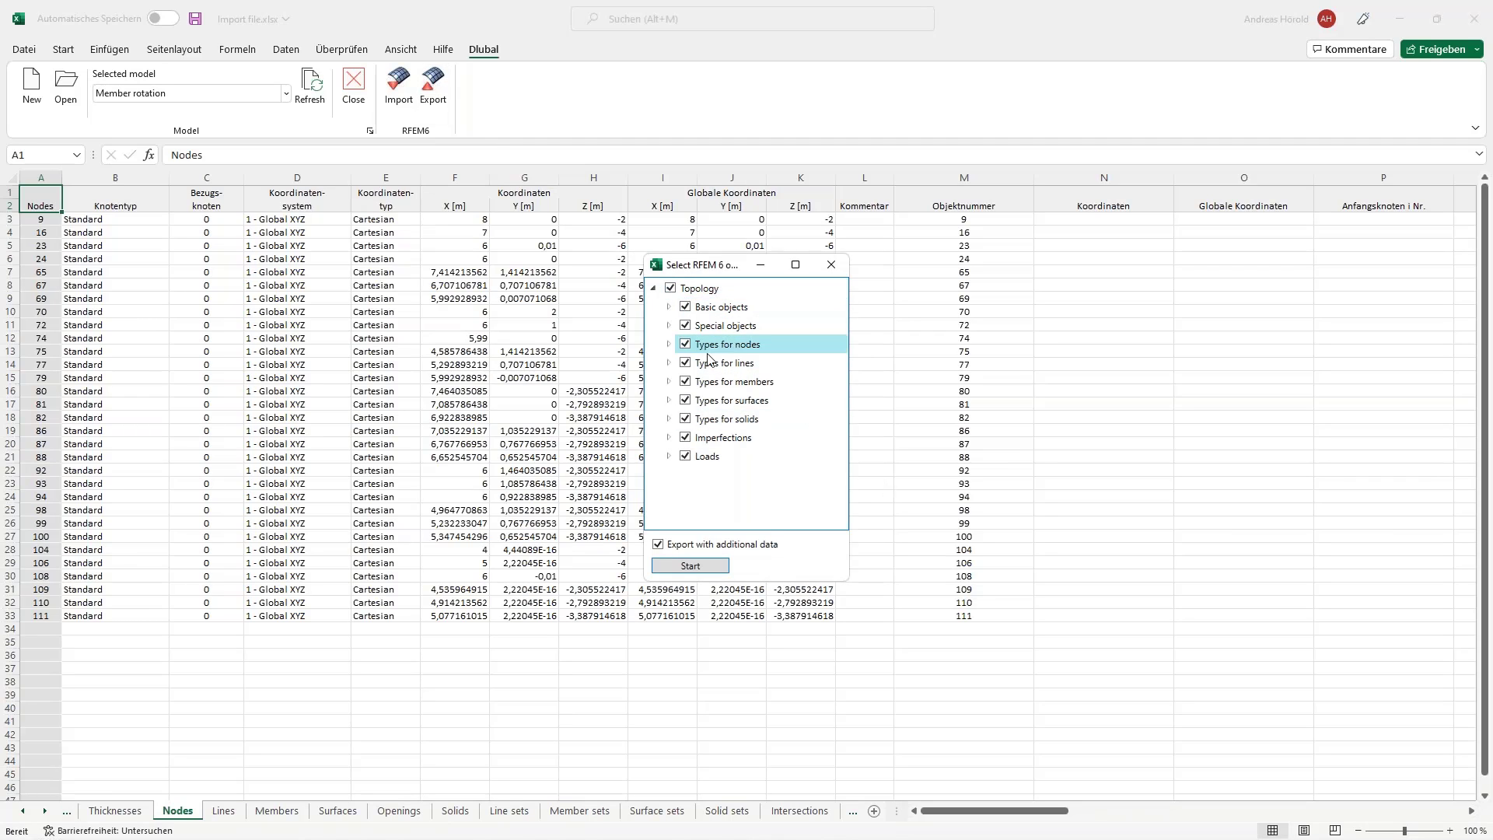
left_click(686, 459)
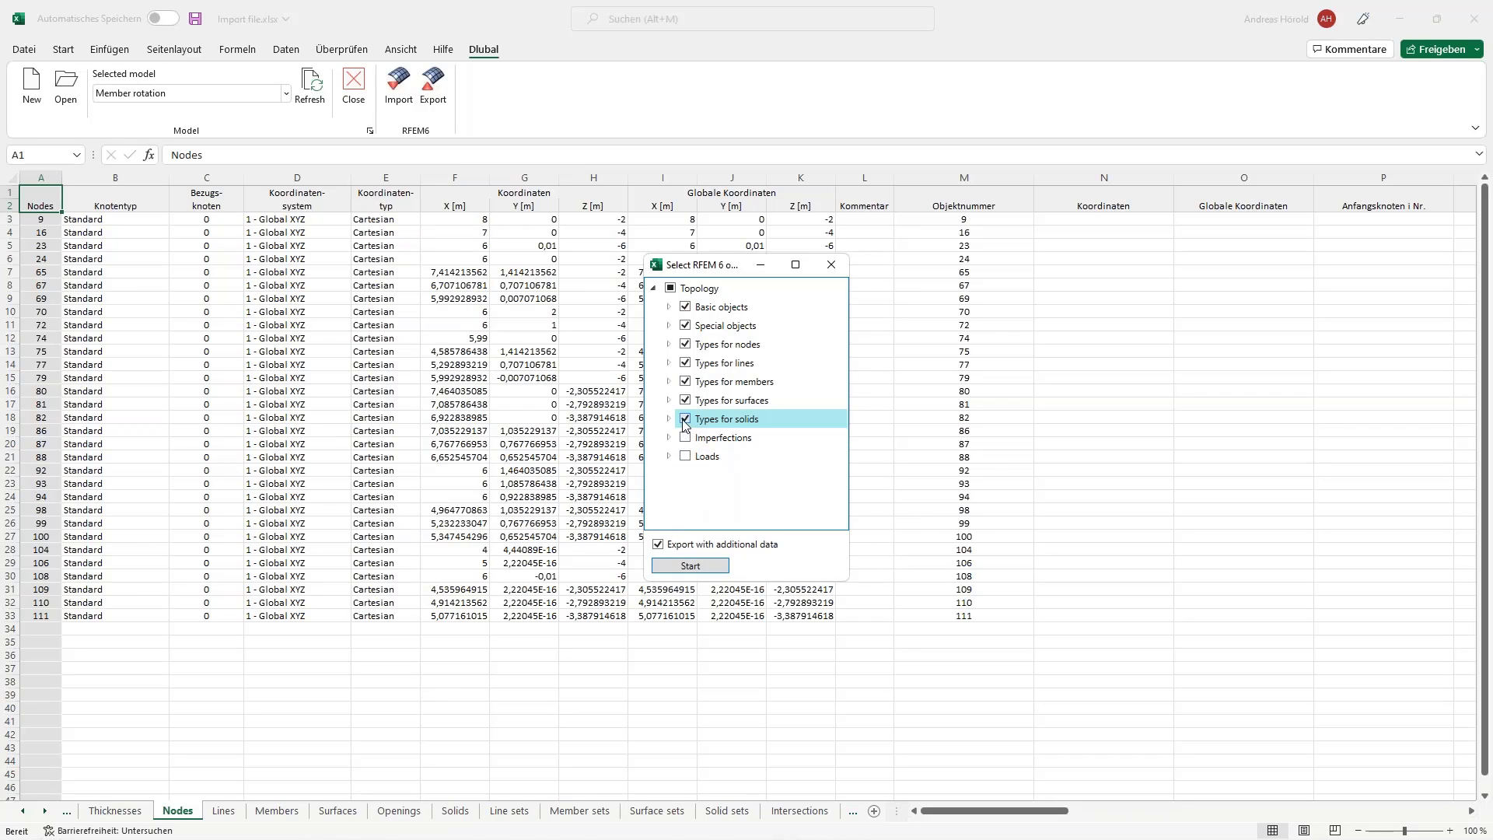
left_click(685, 420)
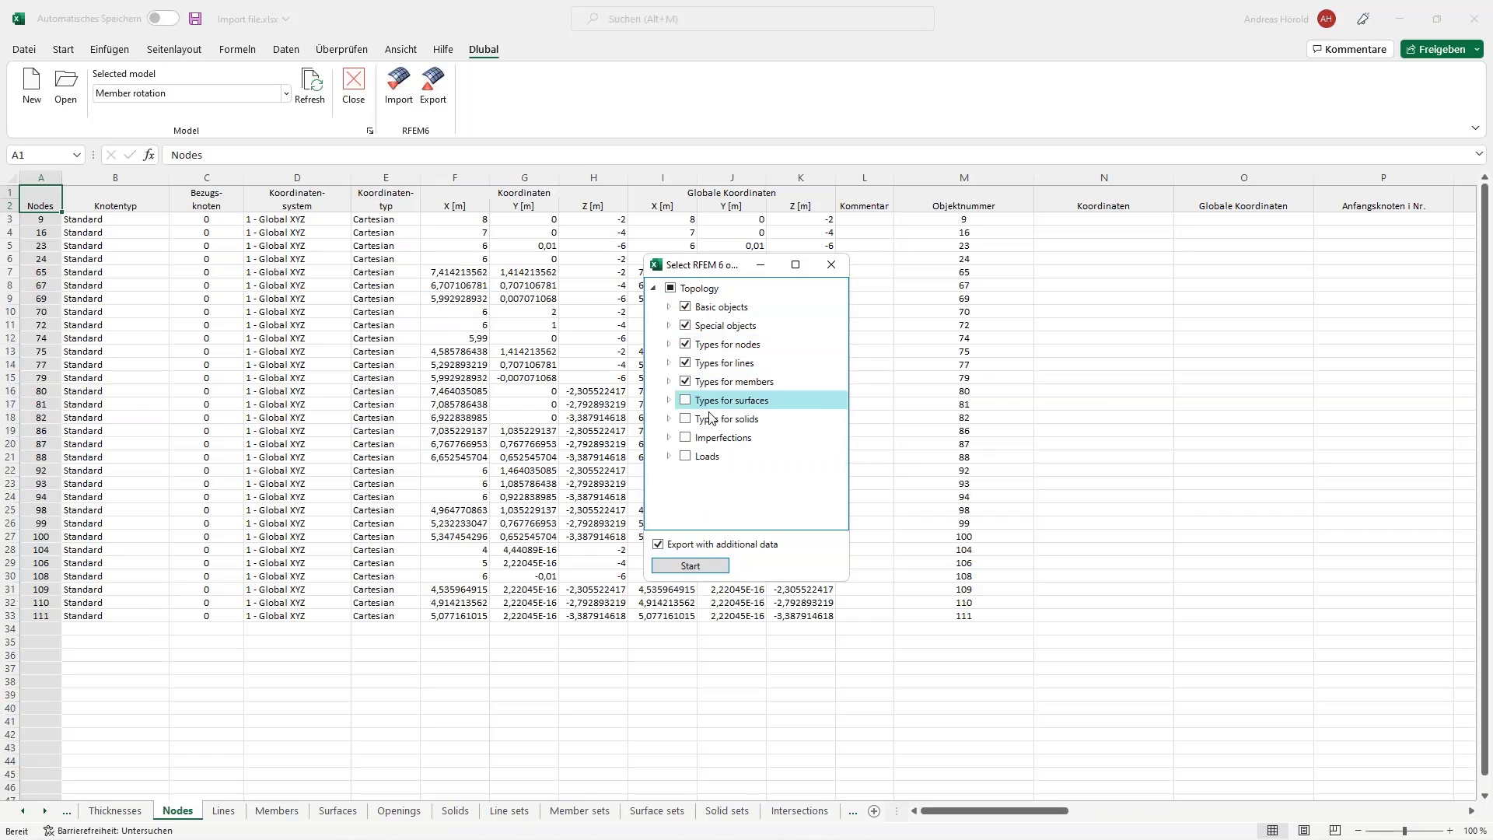
left_click(690, 567)
Switch to RFEM and abort the external application connection that locks the program
mouse_move(445, 832)
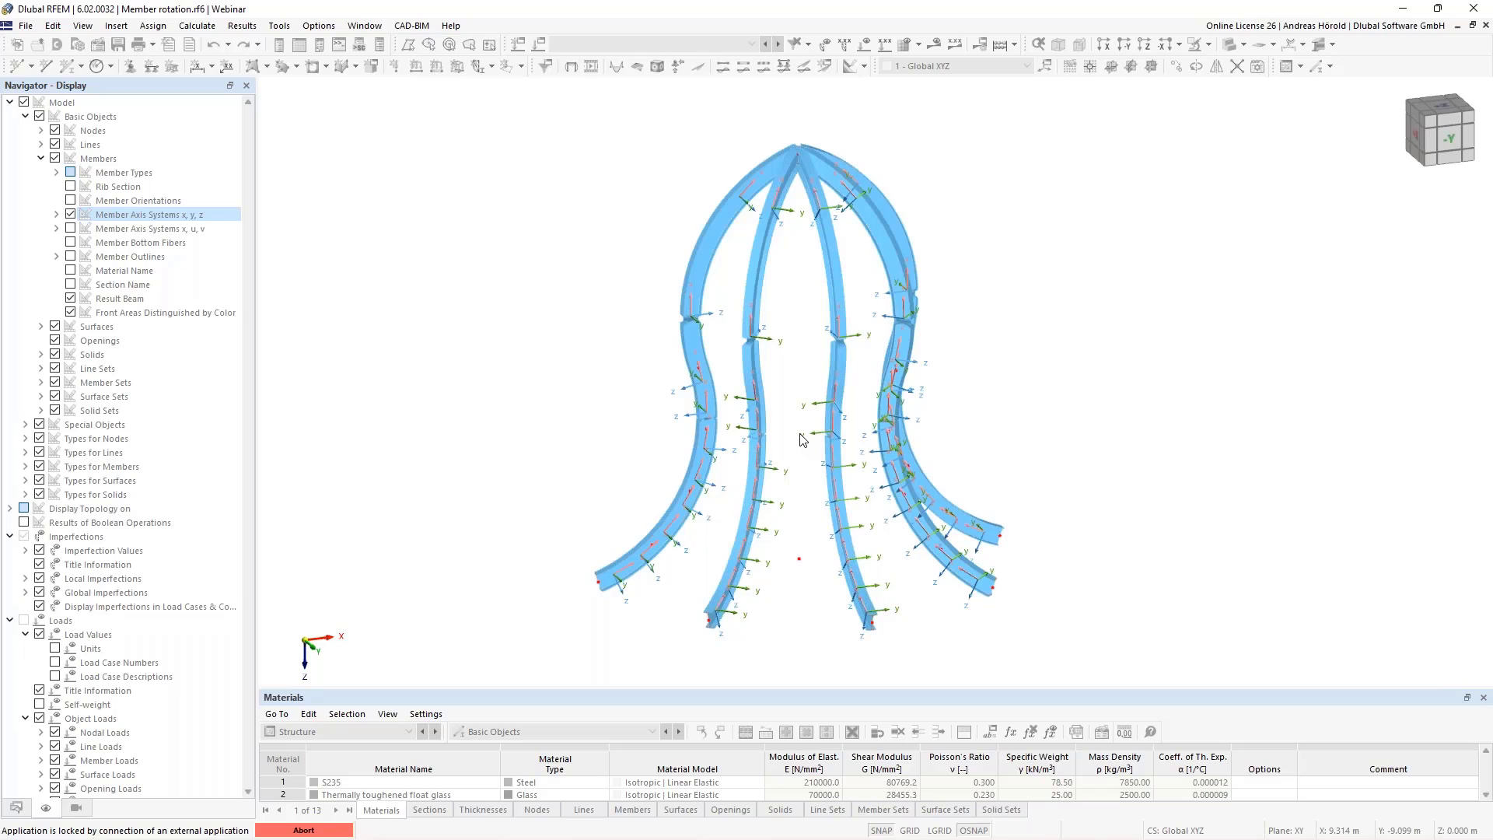
mouse_move(300, 821)
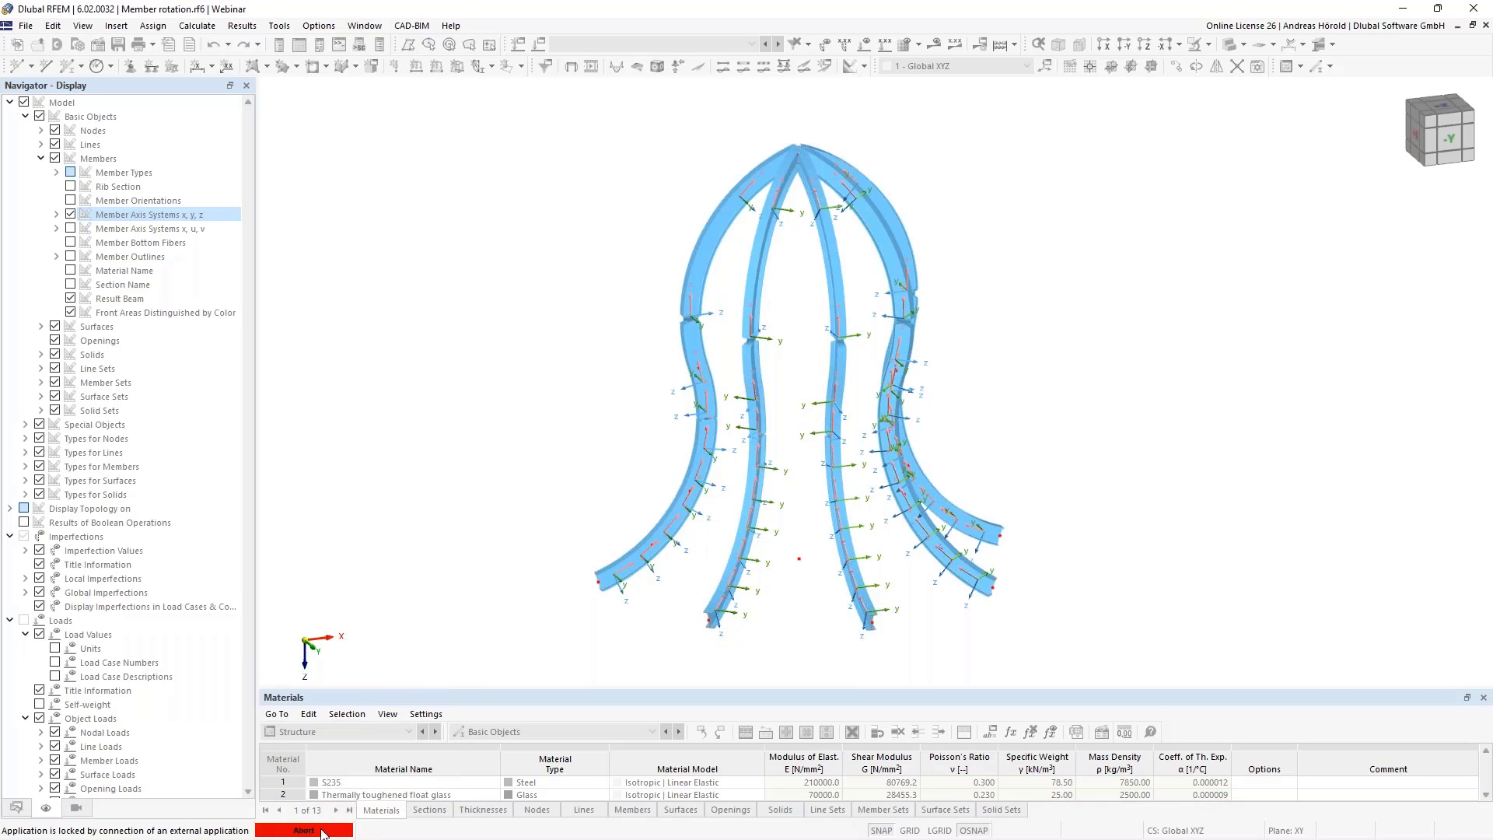
left_click(305, 831)
left_click(813, 498)
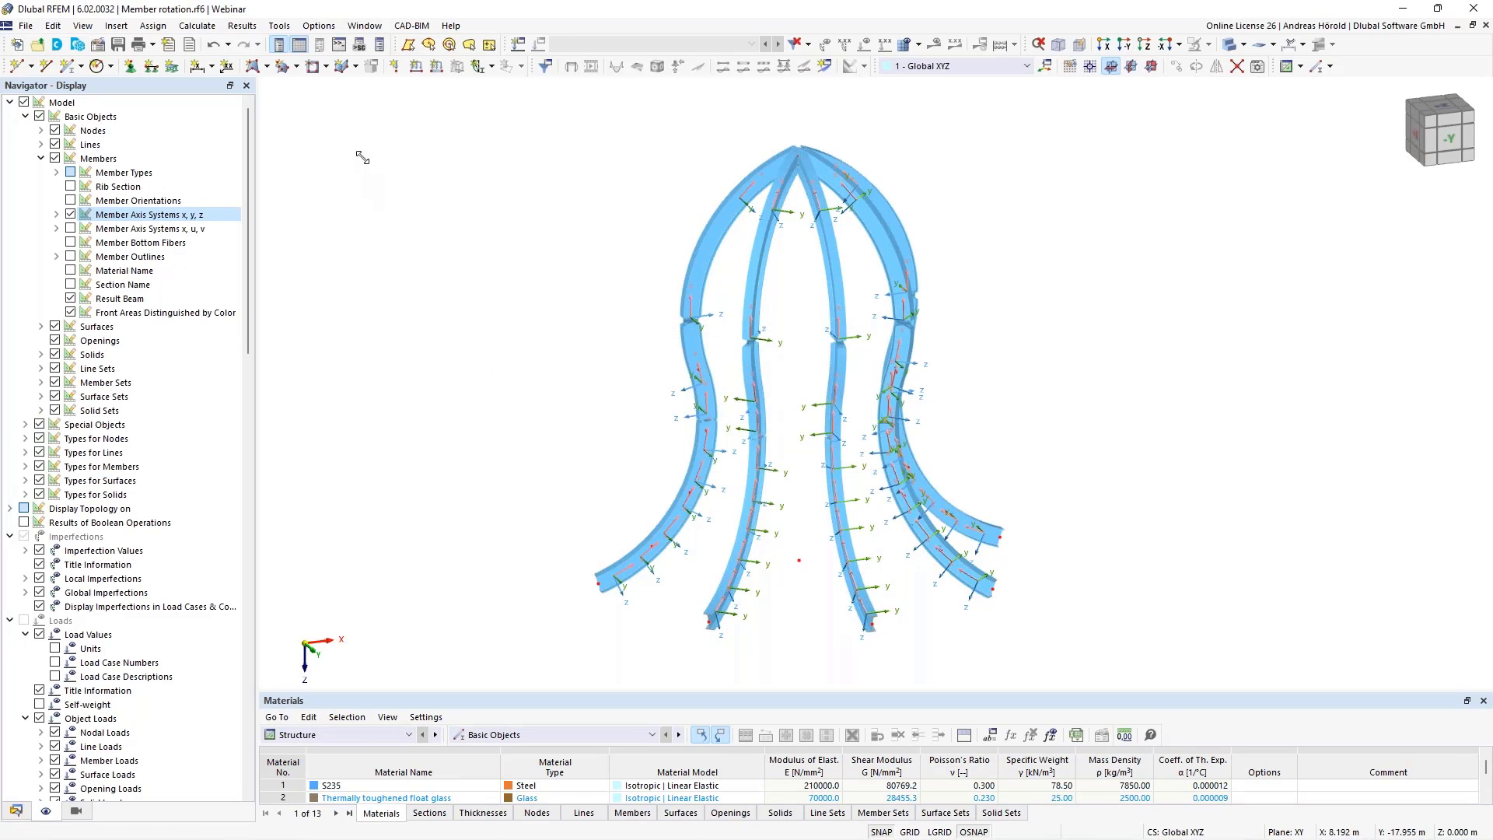
Check the WebService program option for starting the server automatically with the application and close the program options without changes
left_click(321, 26)
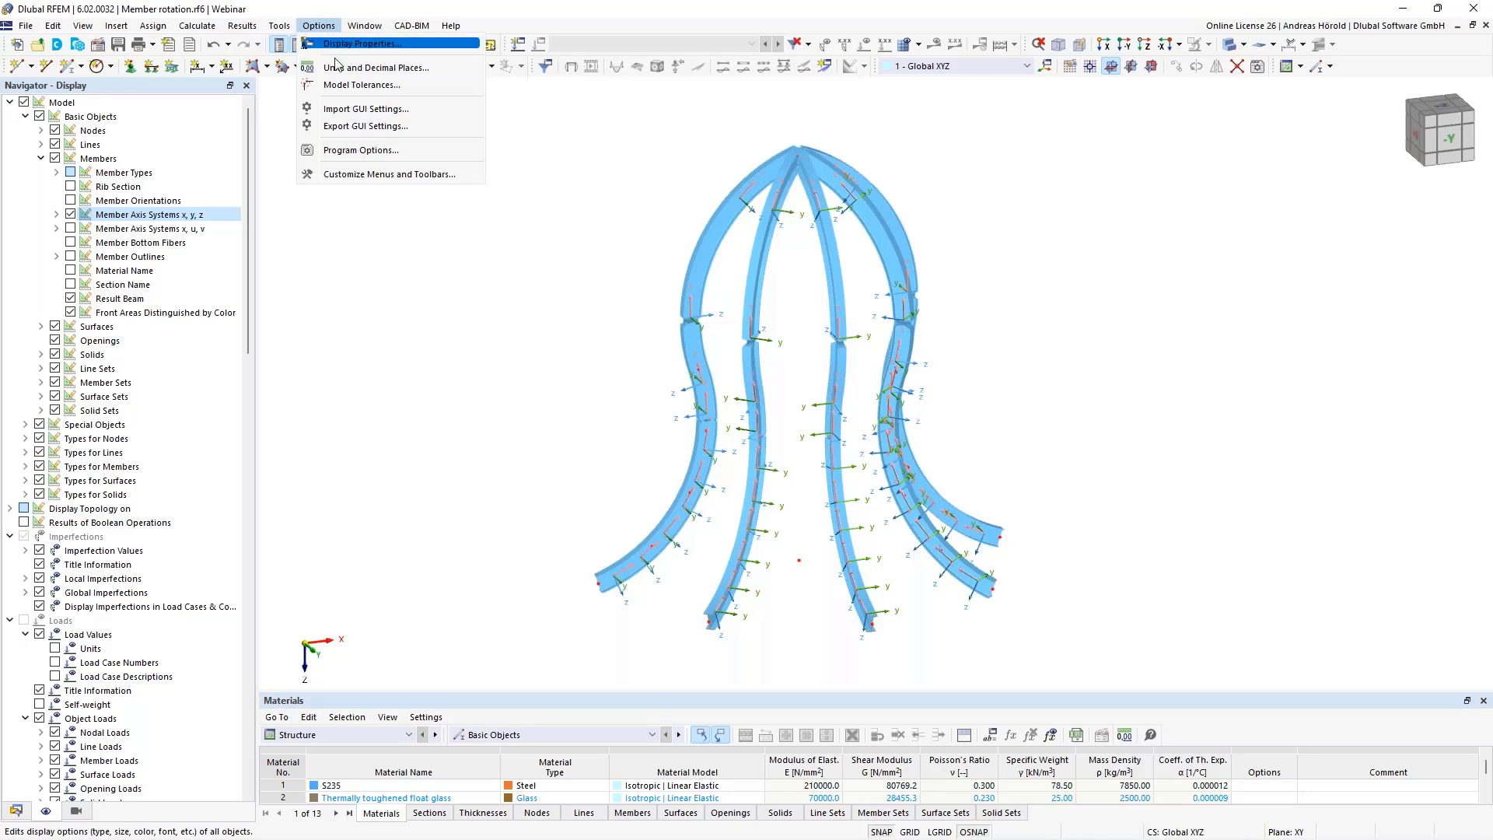
left_click(403, 150)
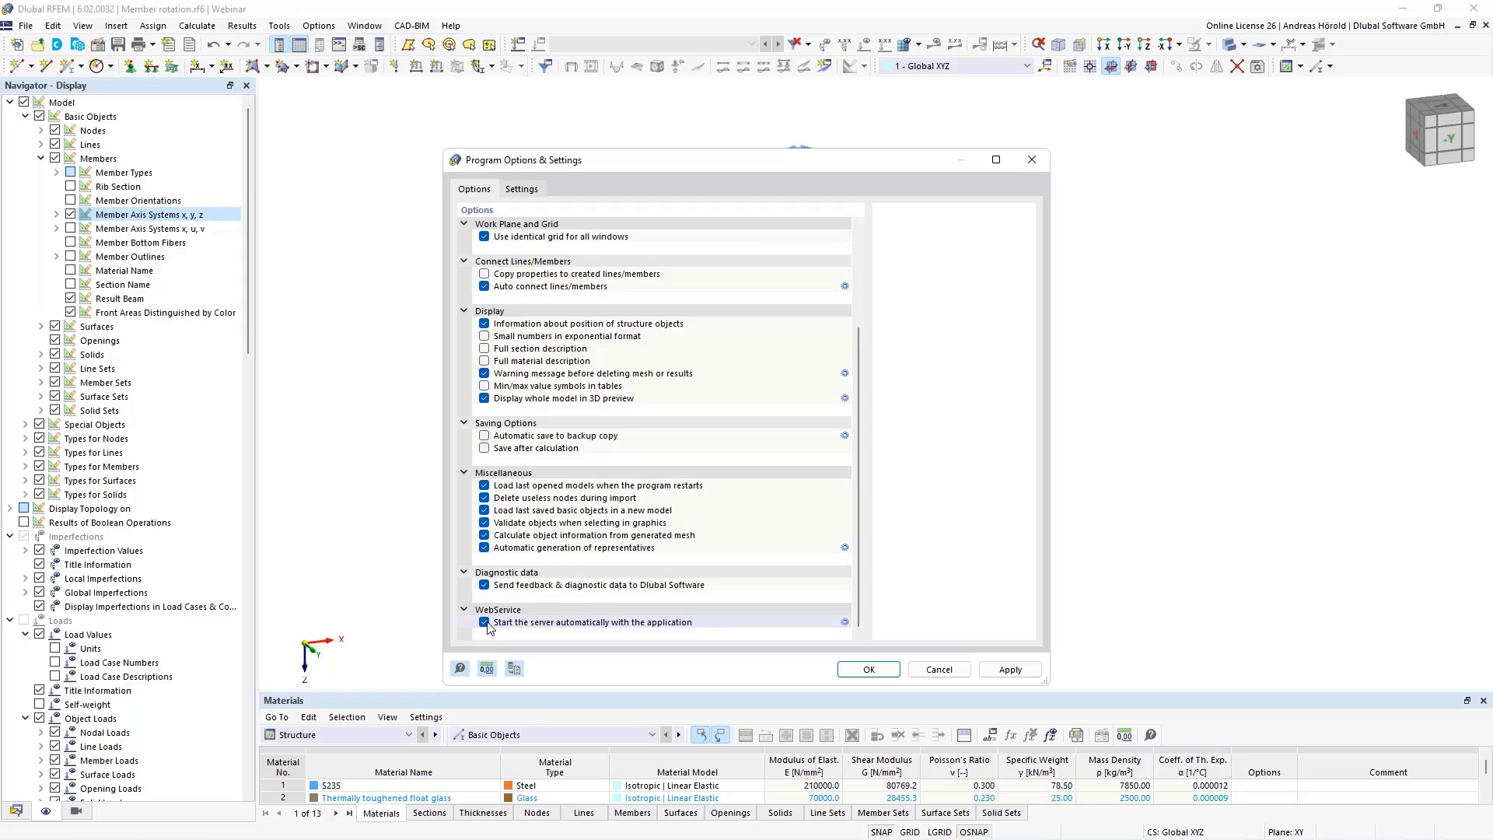
left_click(484, 623)
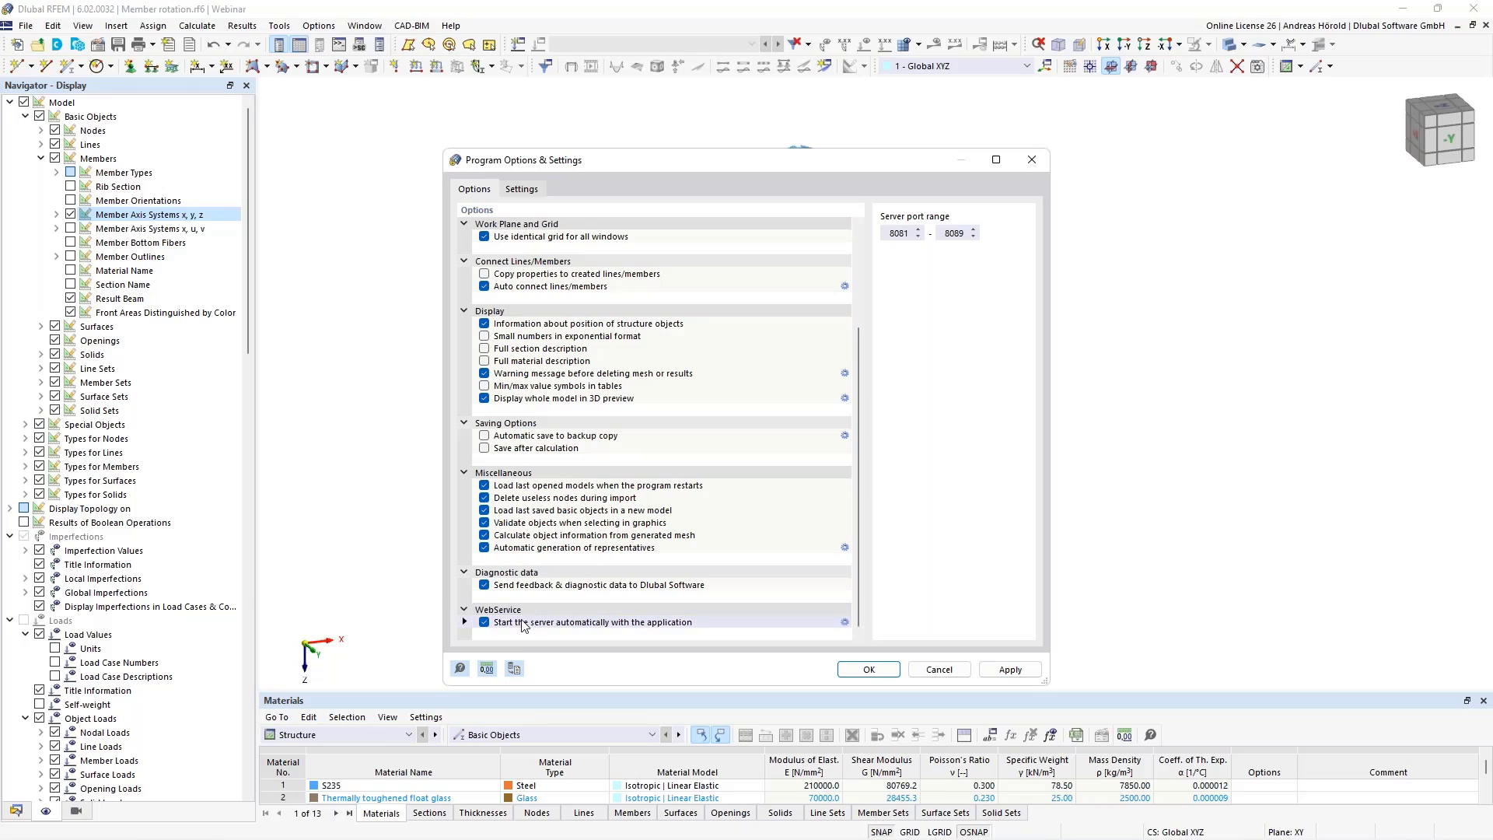
left_click(938, 669)
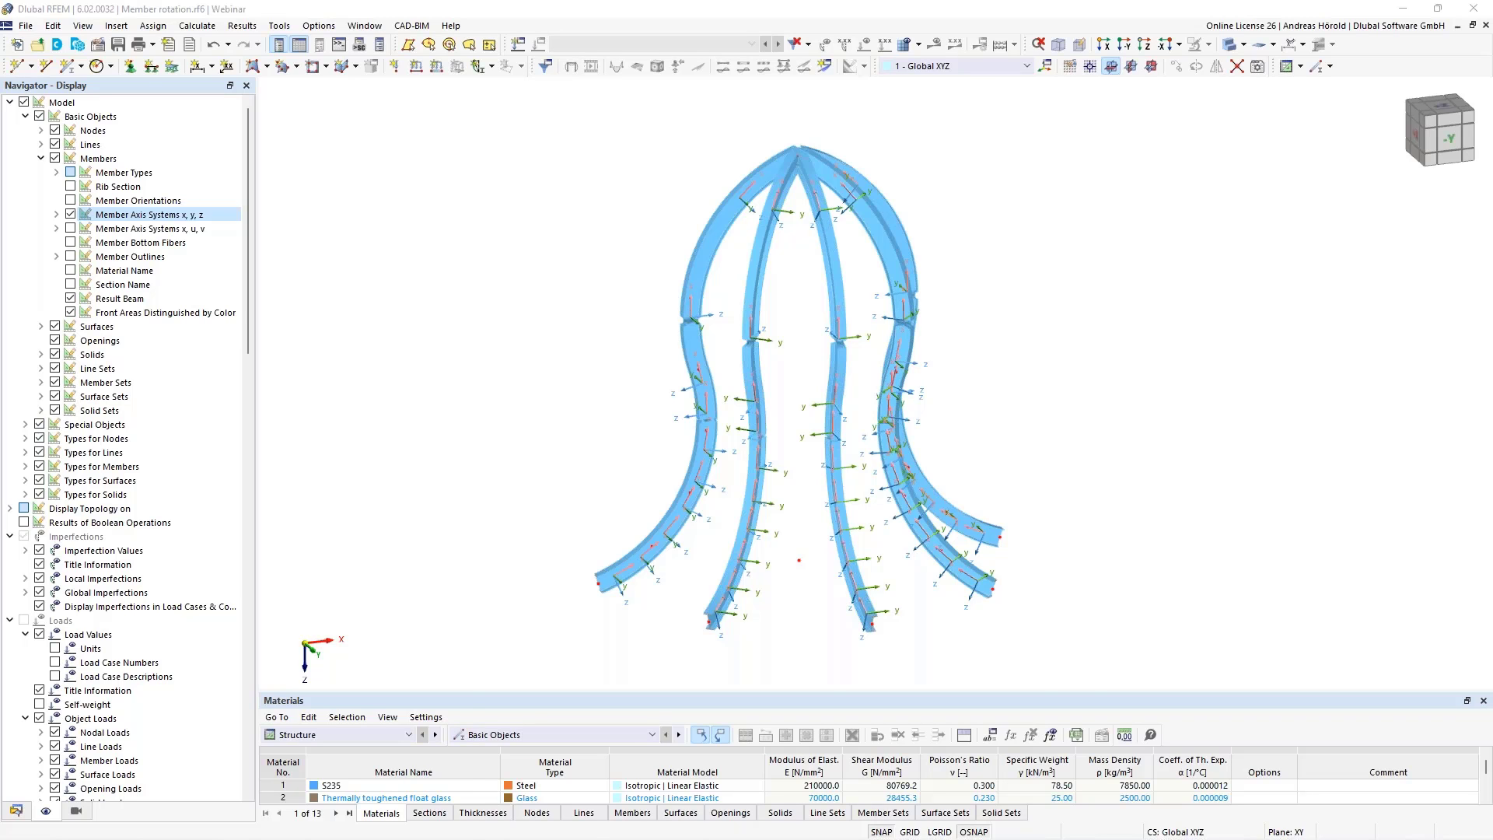
Show the Dlubal website in a maximized browser window, open its Webinars page and review the upcoming webinars
left_click_drag(0, 193, 311, 222)
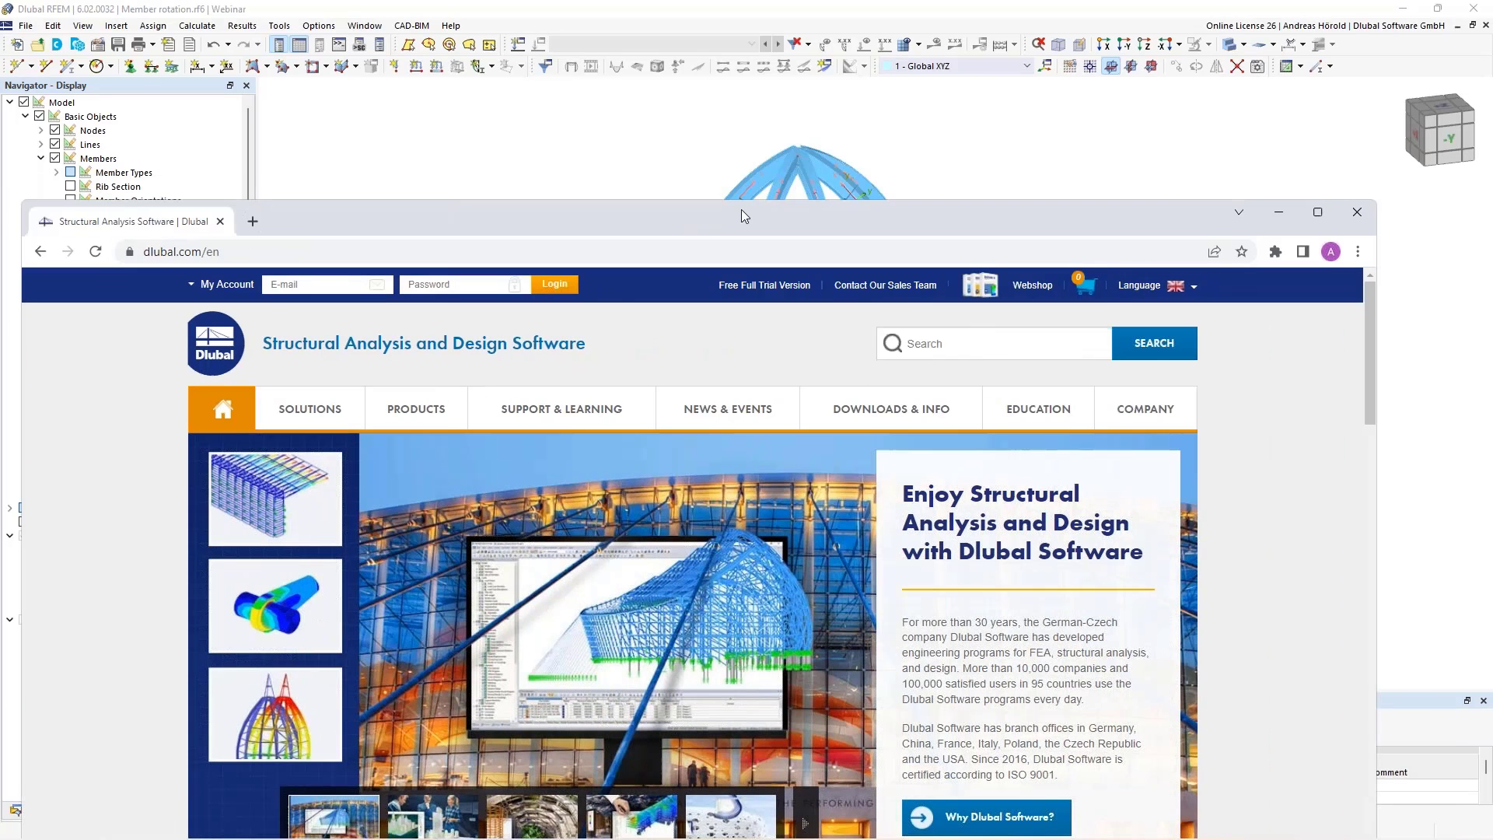
left_click(1319, 213)
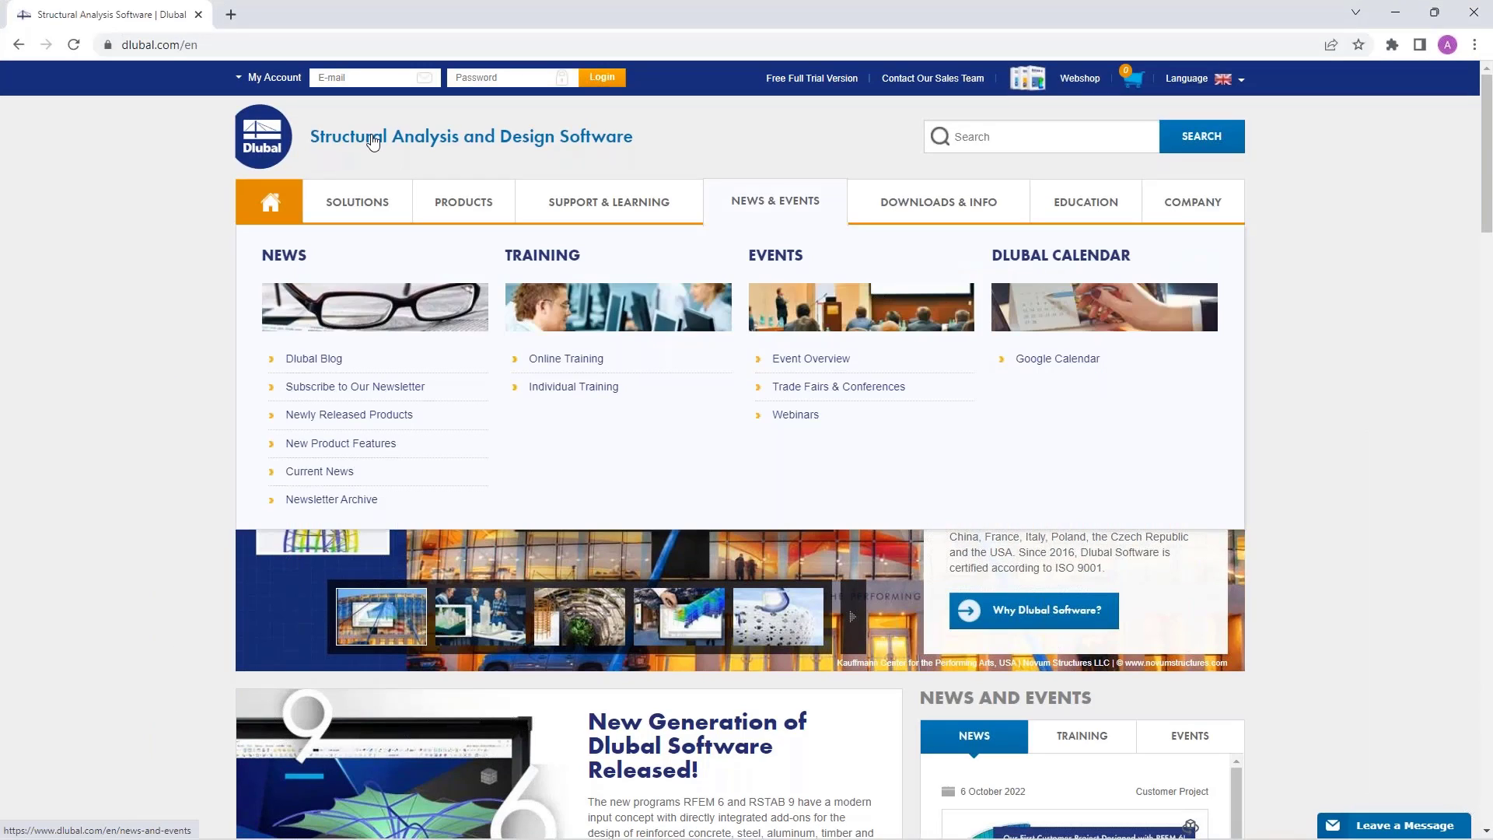
mouse_move(775, 204)
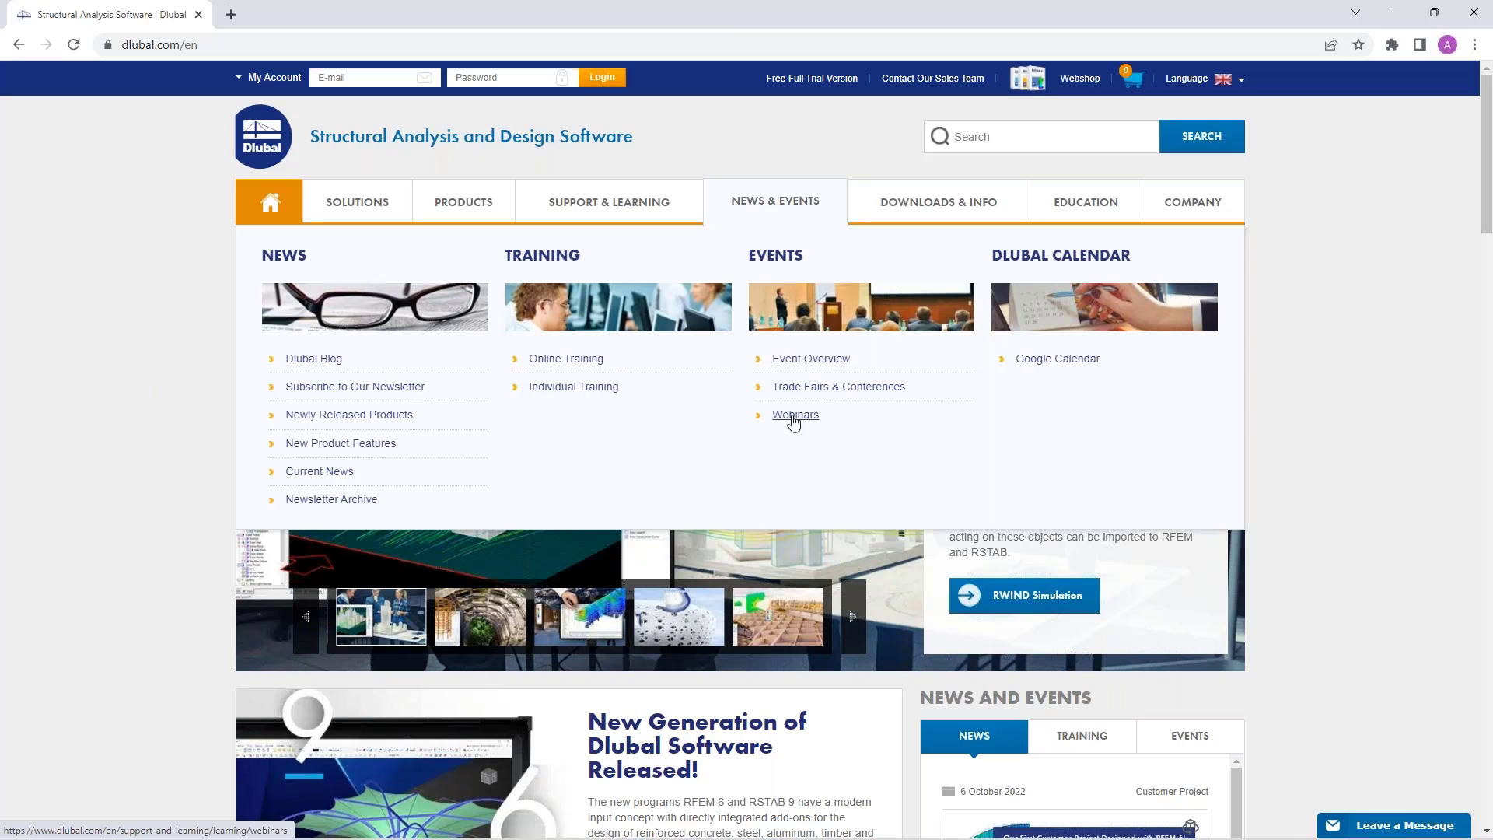
left_click(793, 421)
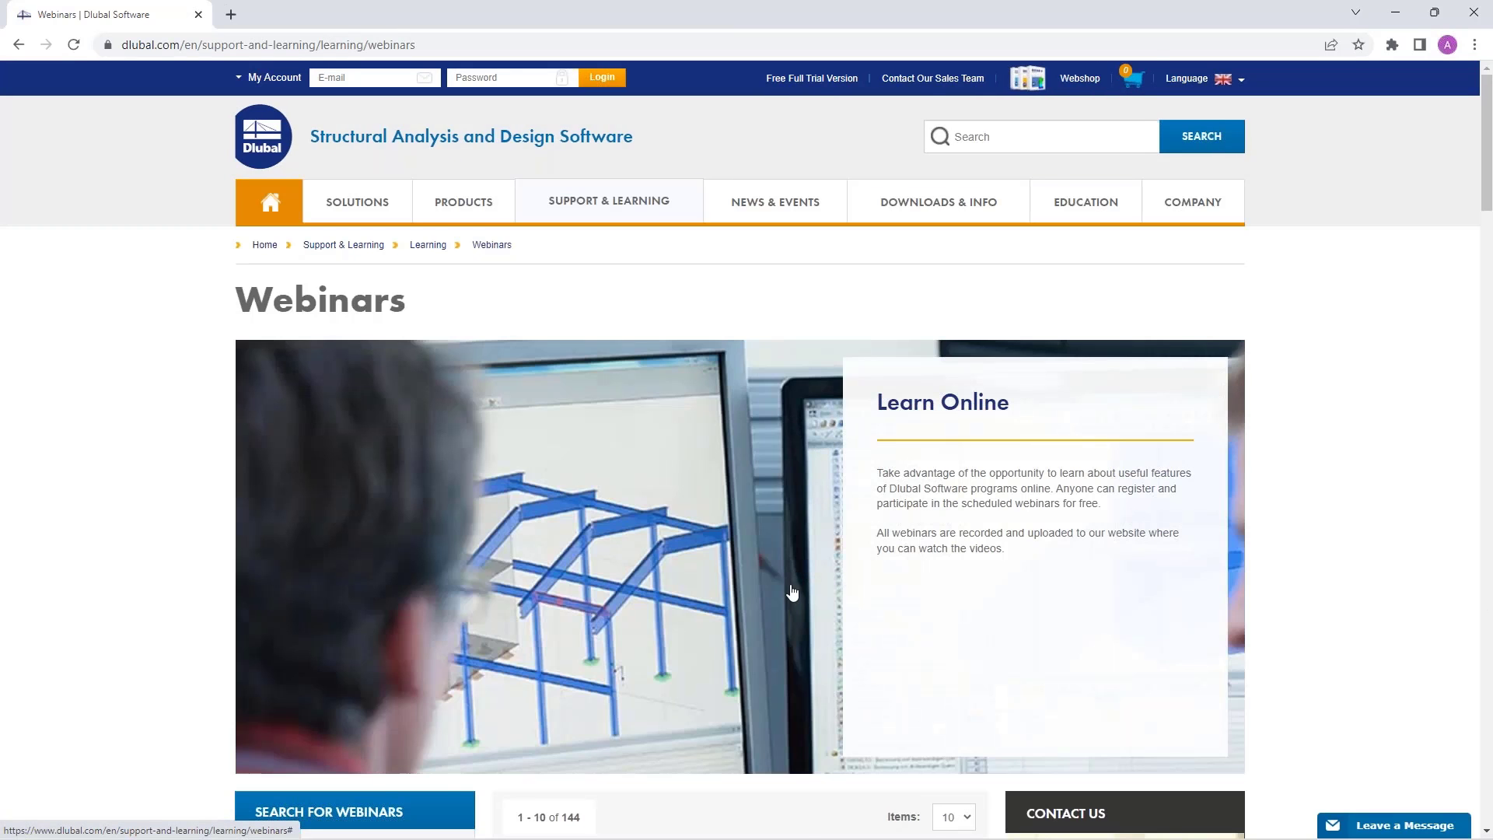
scroll(793, 595, "down", 6)
scroll(793, 595, "down", 2)
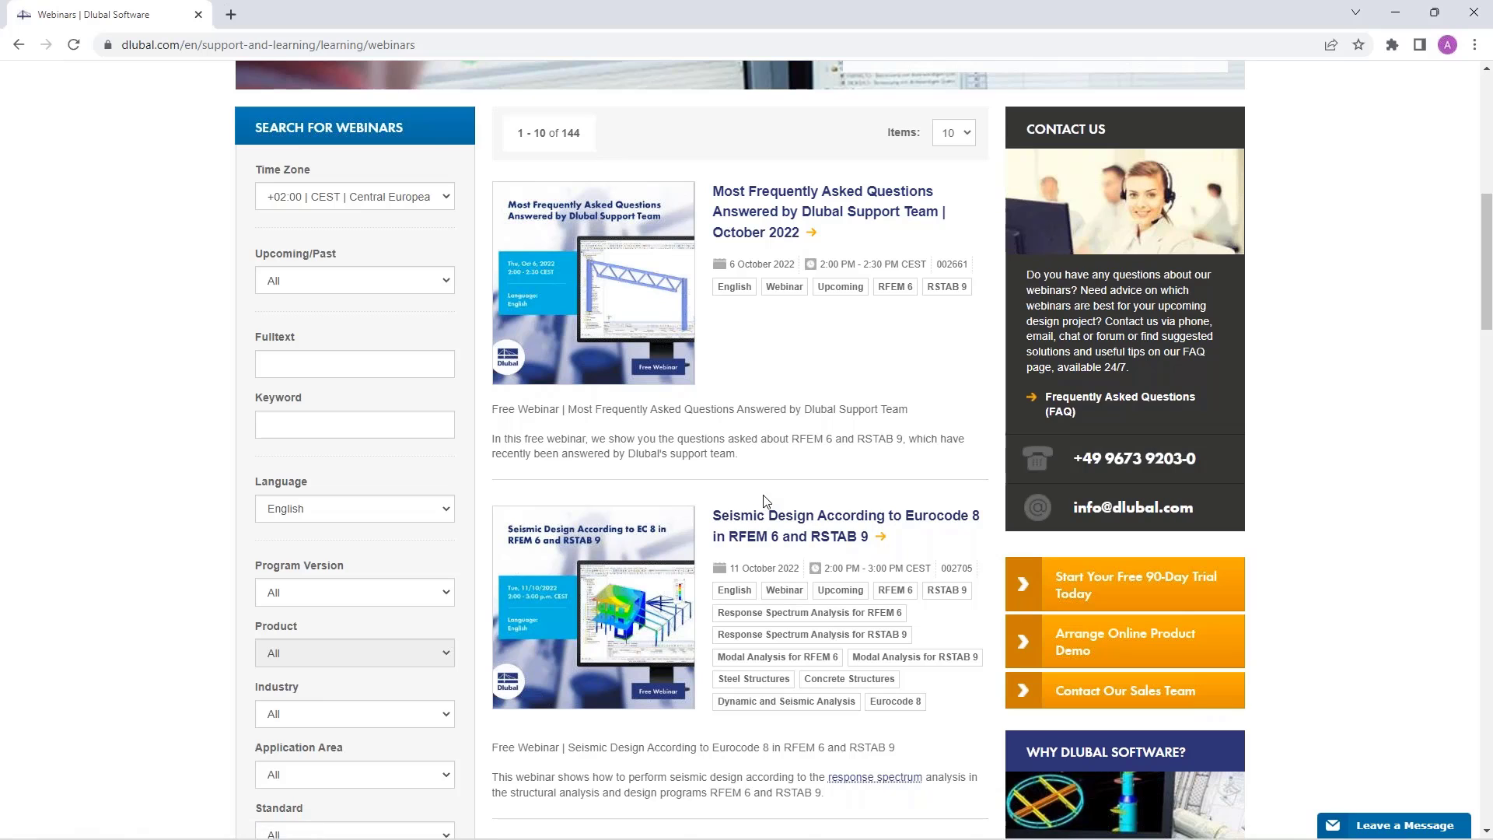
scroll(769, 550, "down", 1)
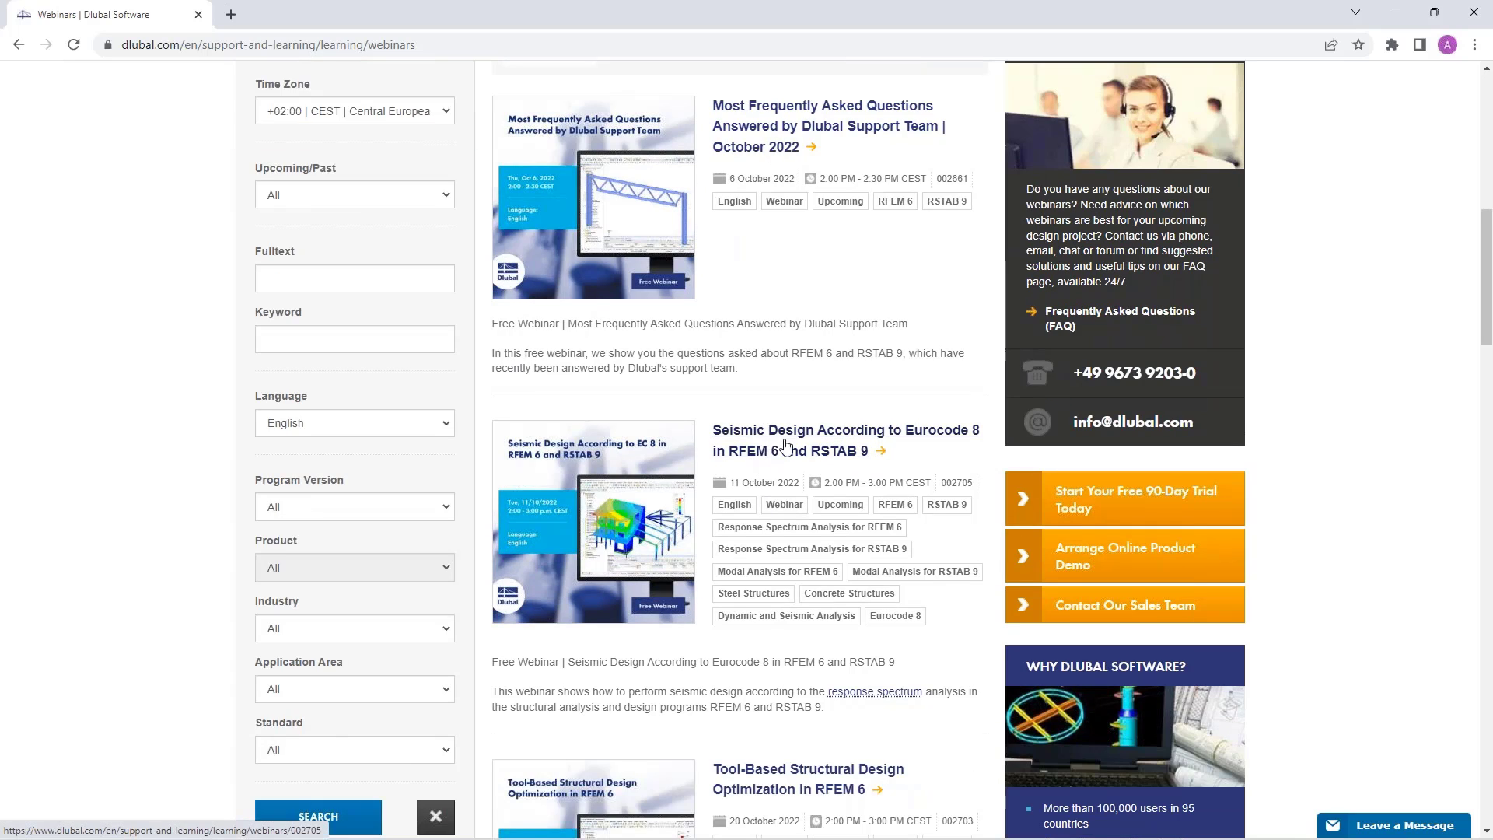
scroll(806, 447, "down", 1)
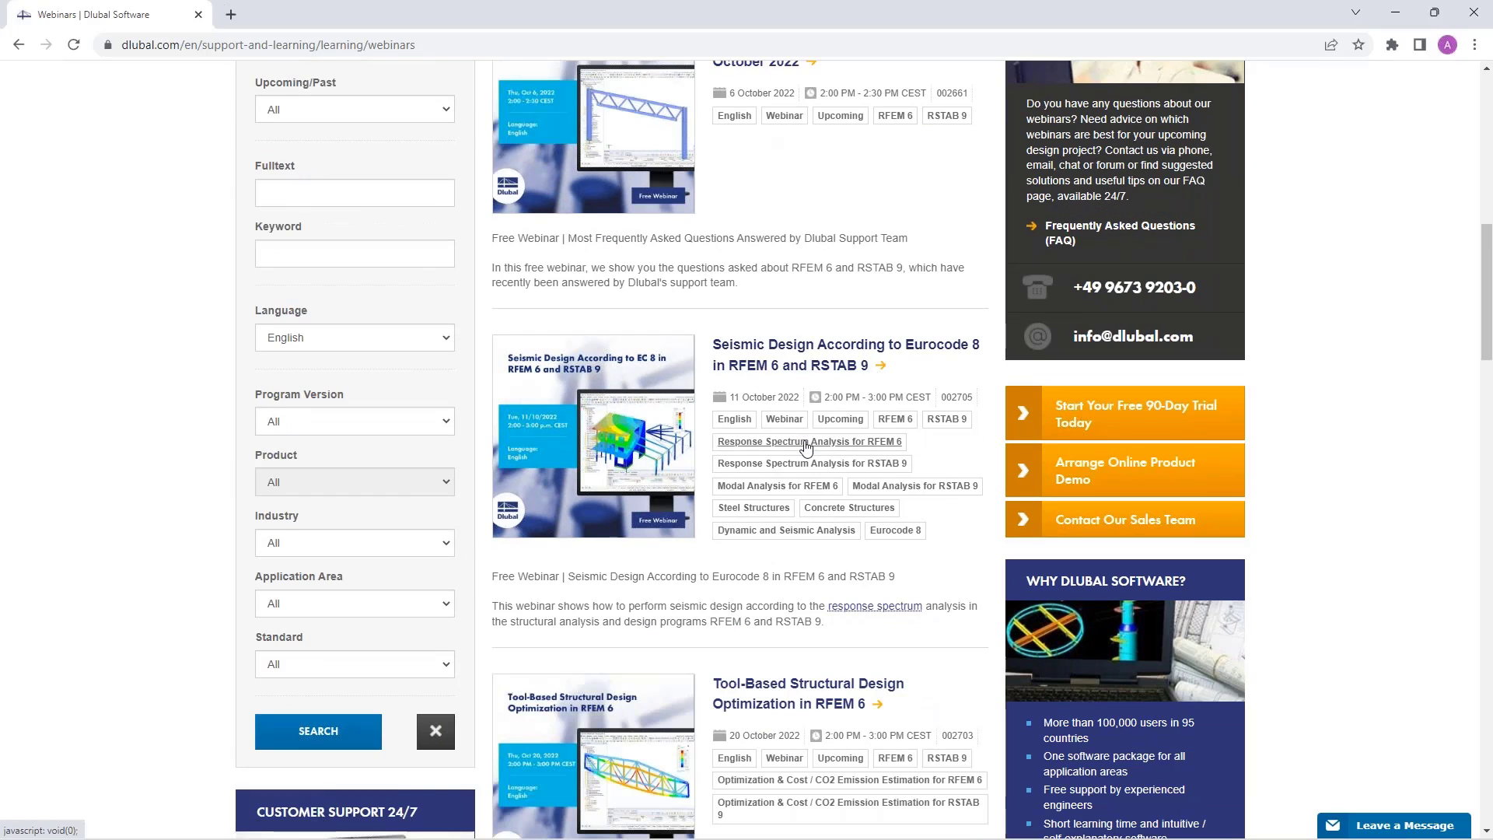
scroll(807, 448, "down", 1)
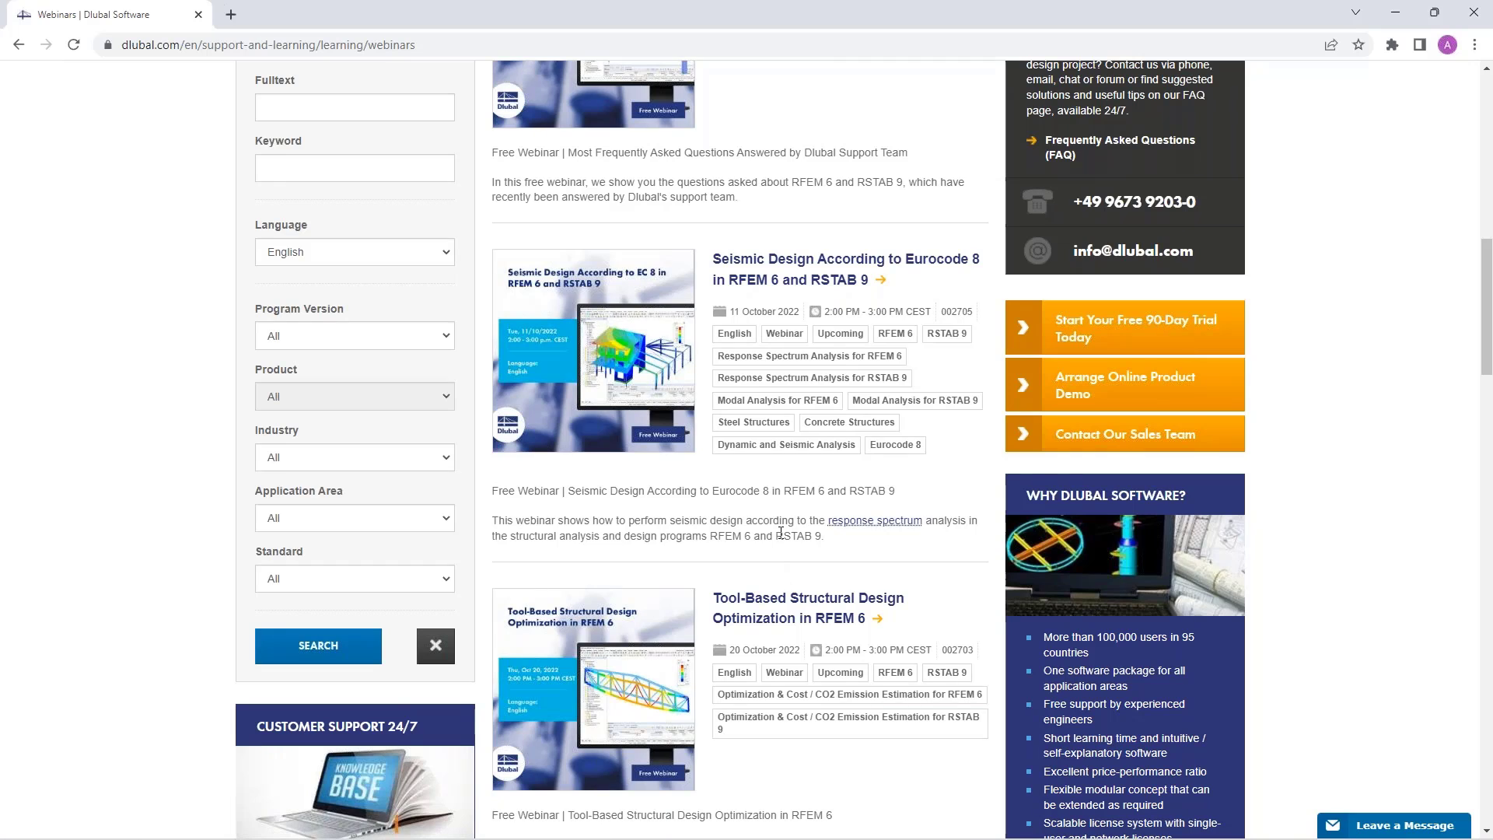
scroll(780, 532, "up", 4)
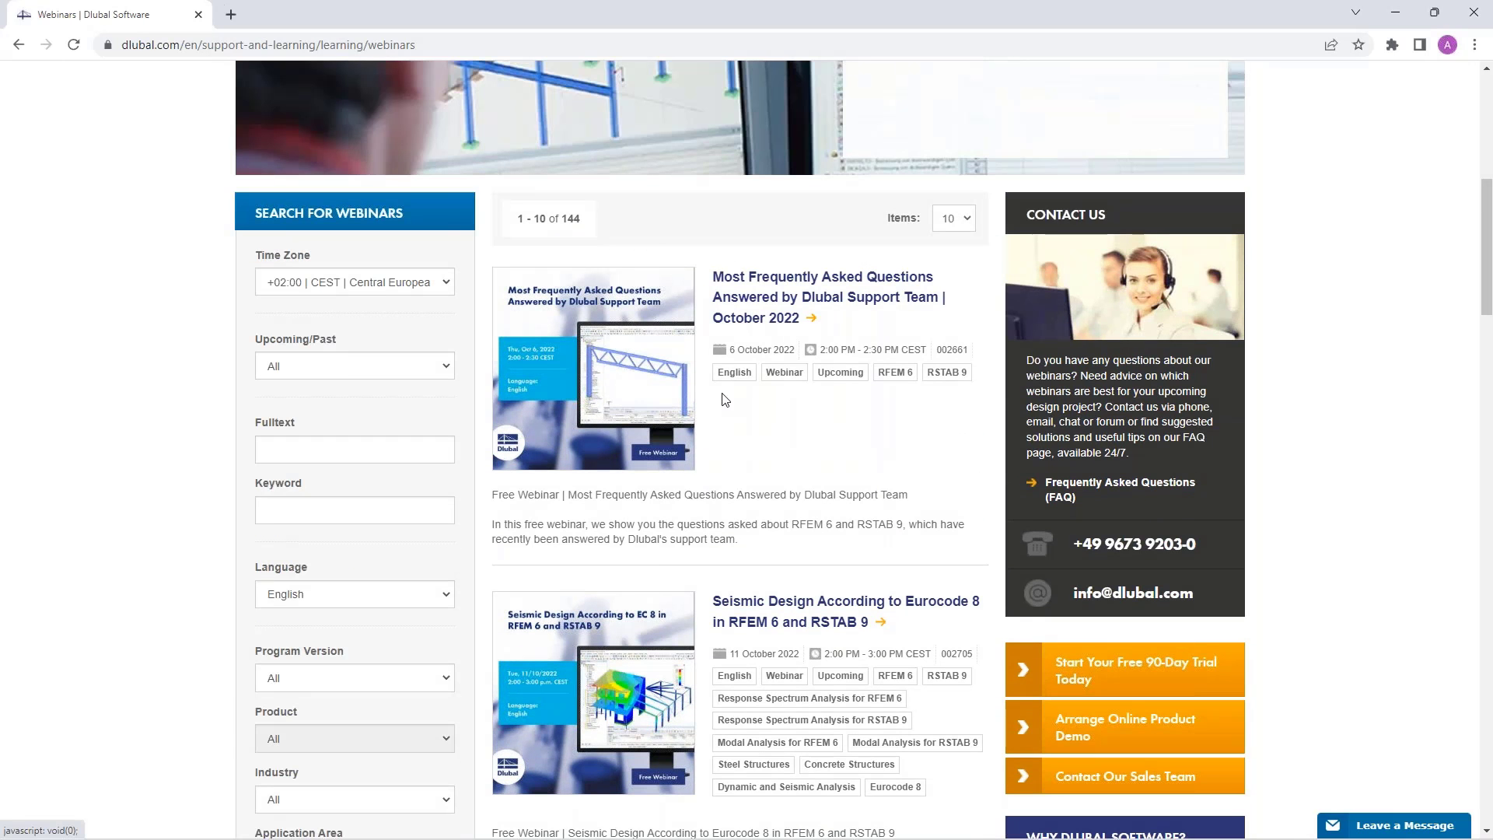
Open the webinar Most Frequently Asked Questions Answered by Dlubal Support Team | October 2022 and review its Models to Download section
left_click(761, 290)
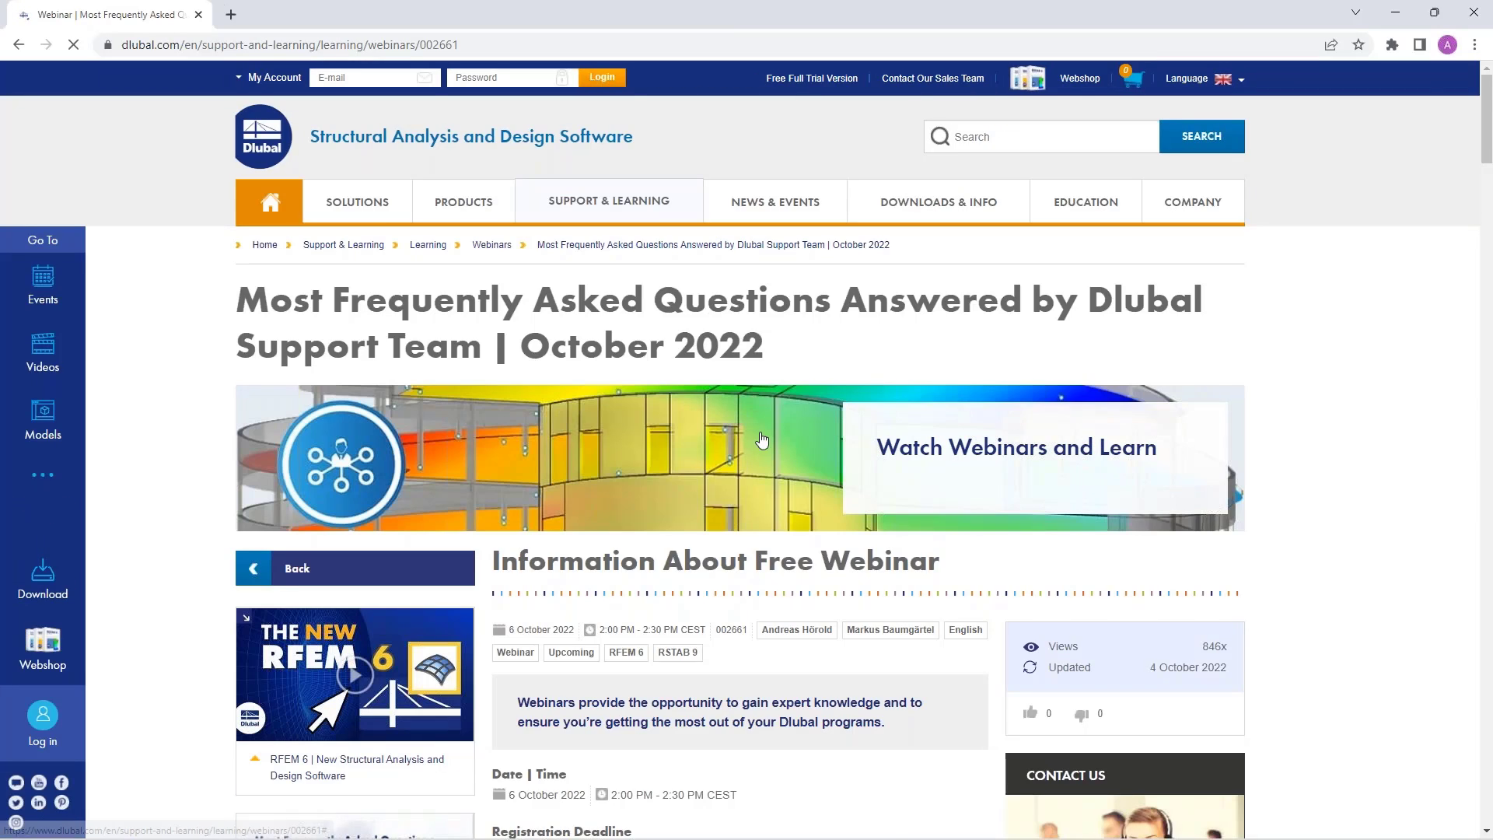
scroll(758, 447, "down", 5)
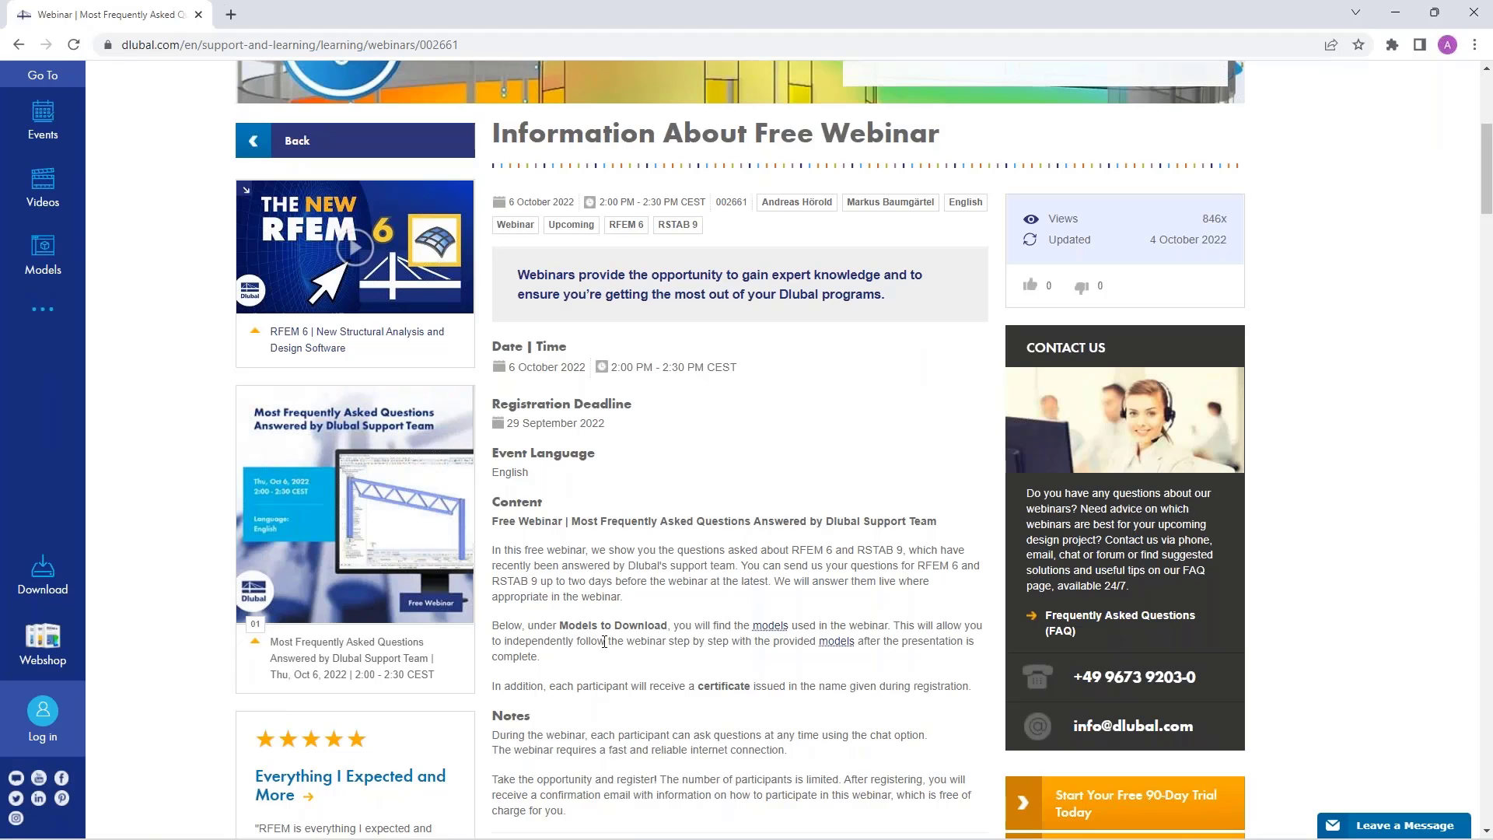
scroll(688, 562, "down", 20)
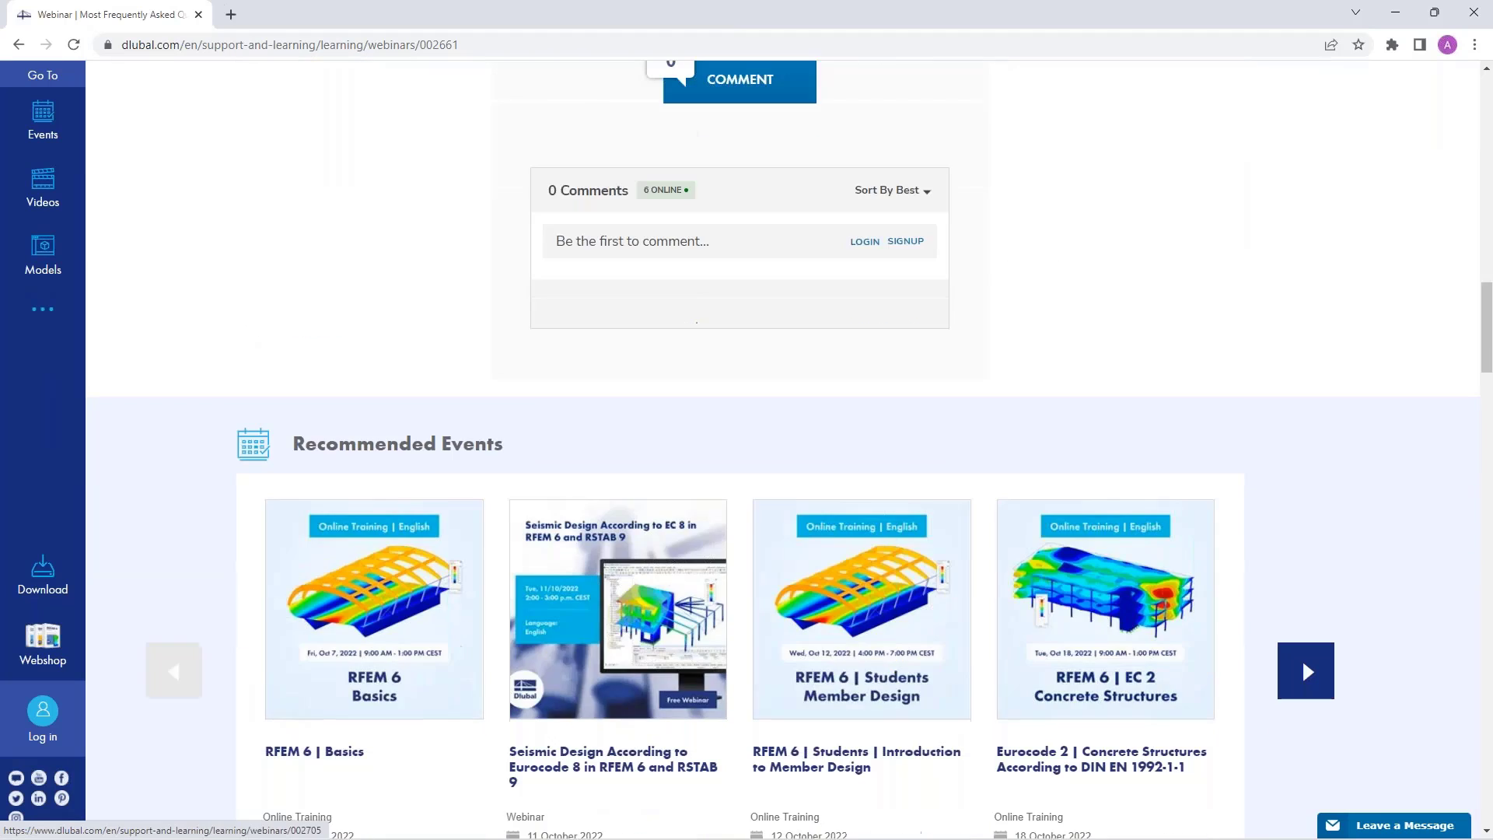
scroll(260, 464, "down", 8)
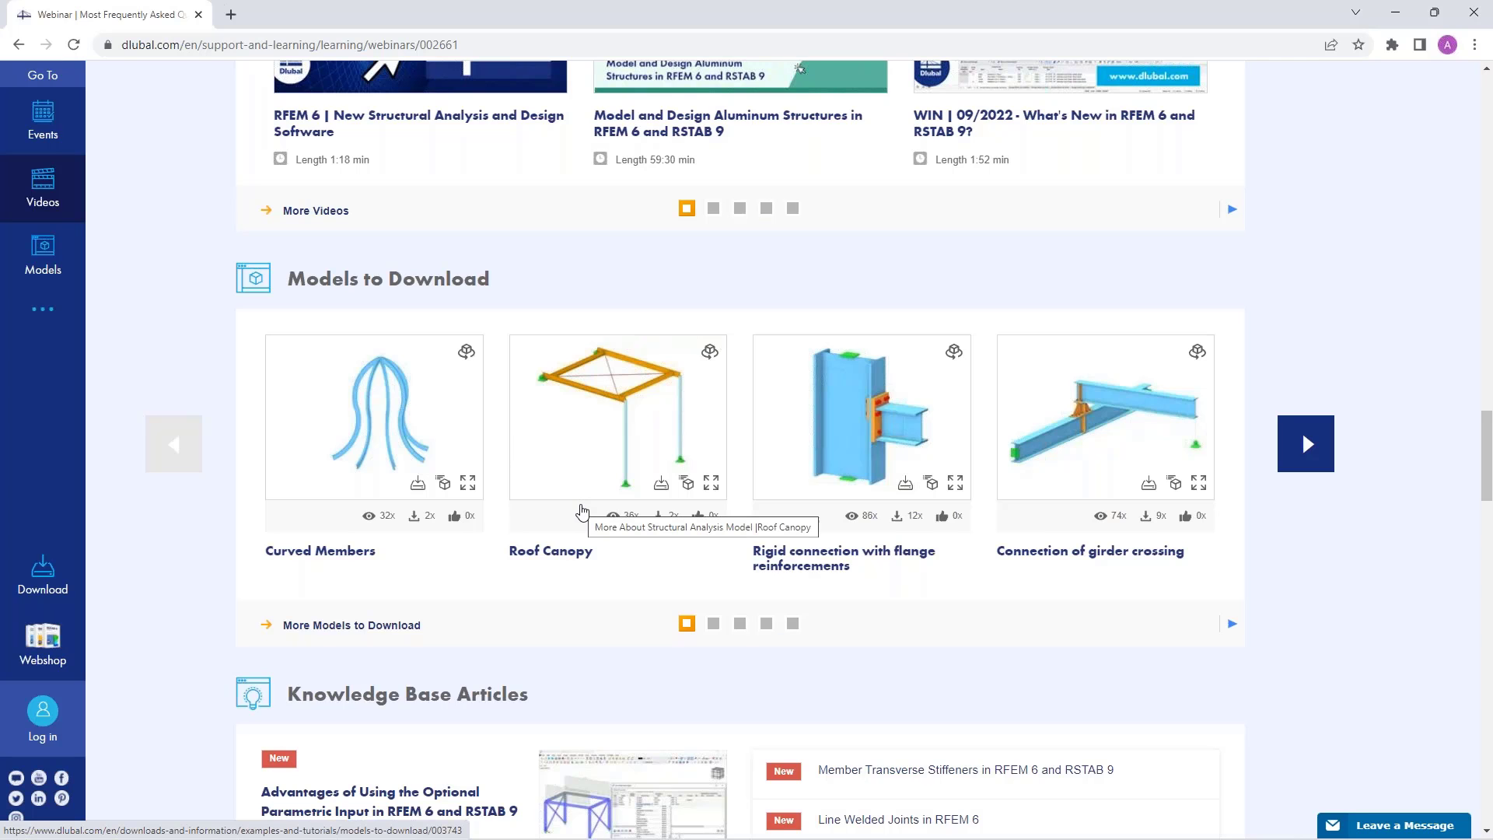
scroll(582, 511, "up", 20)
scroll(582, 511, "up", 15)
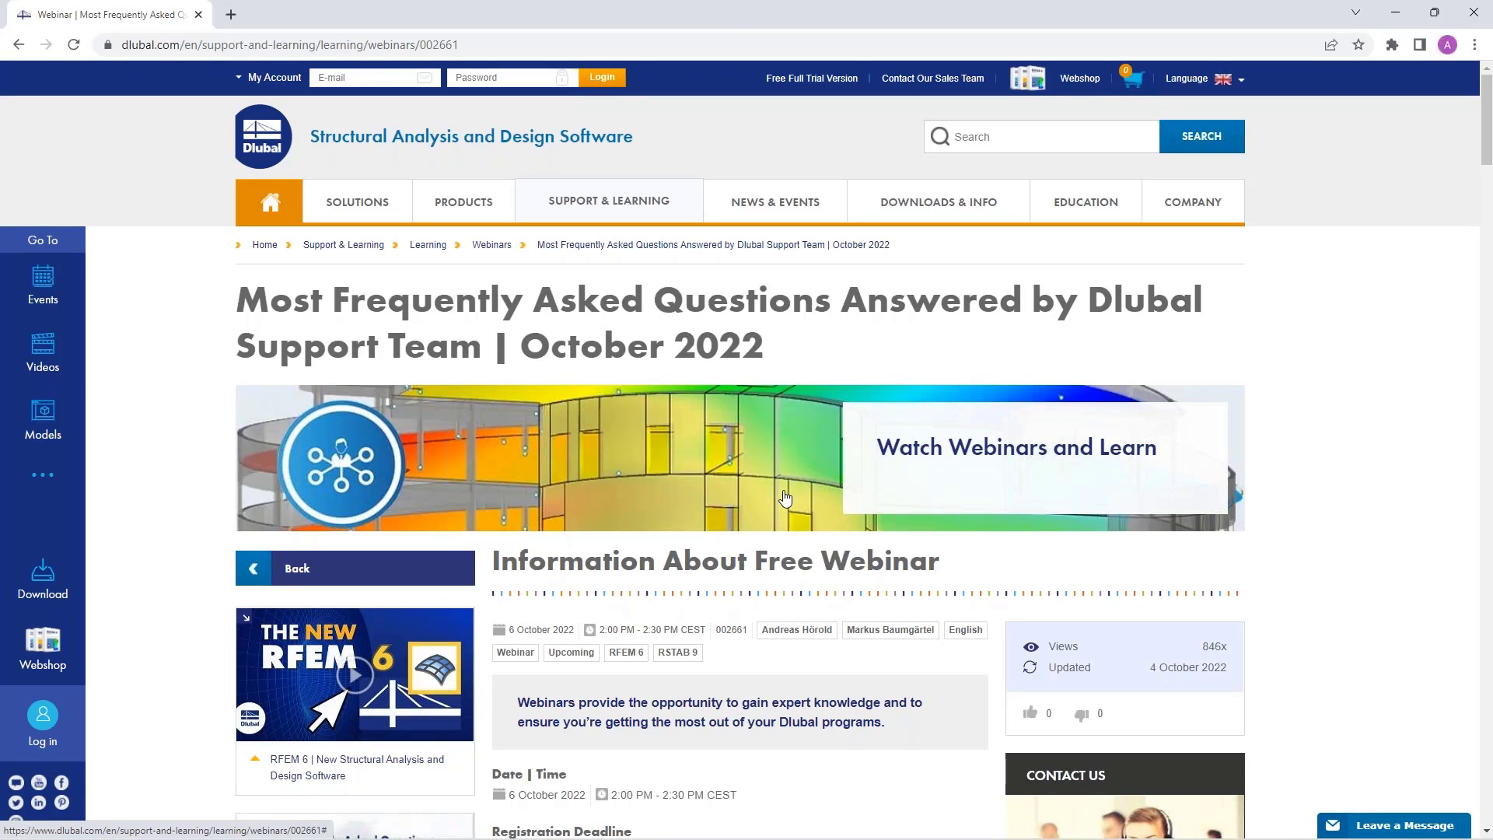
Open the Free Full Trial Version page and review the trial downloads for RFEM 6, RSTAB 9, RSECTION 1 and RWIND 2
left_click(802, 81)
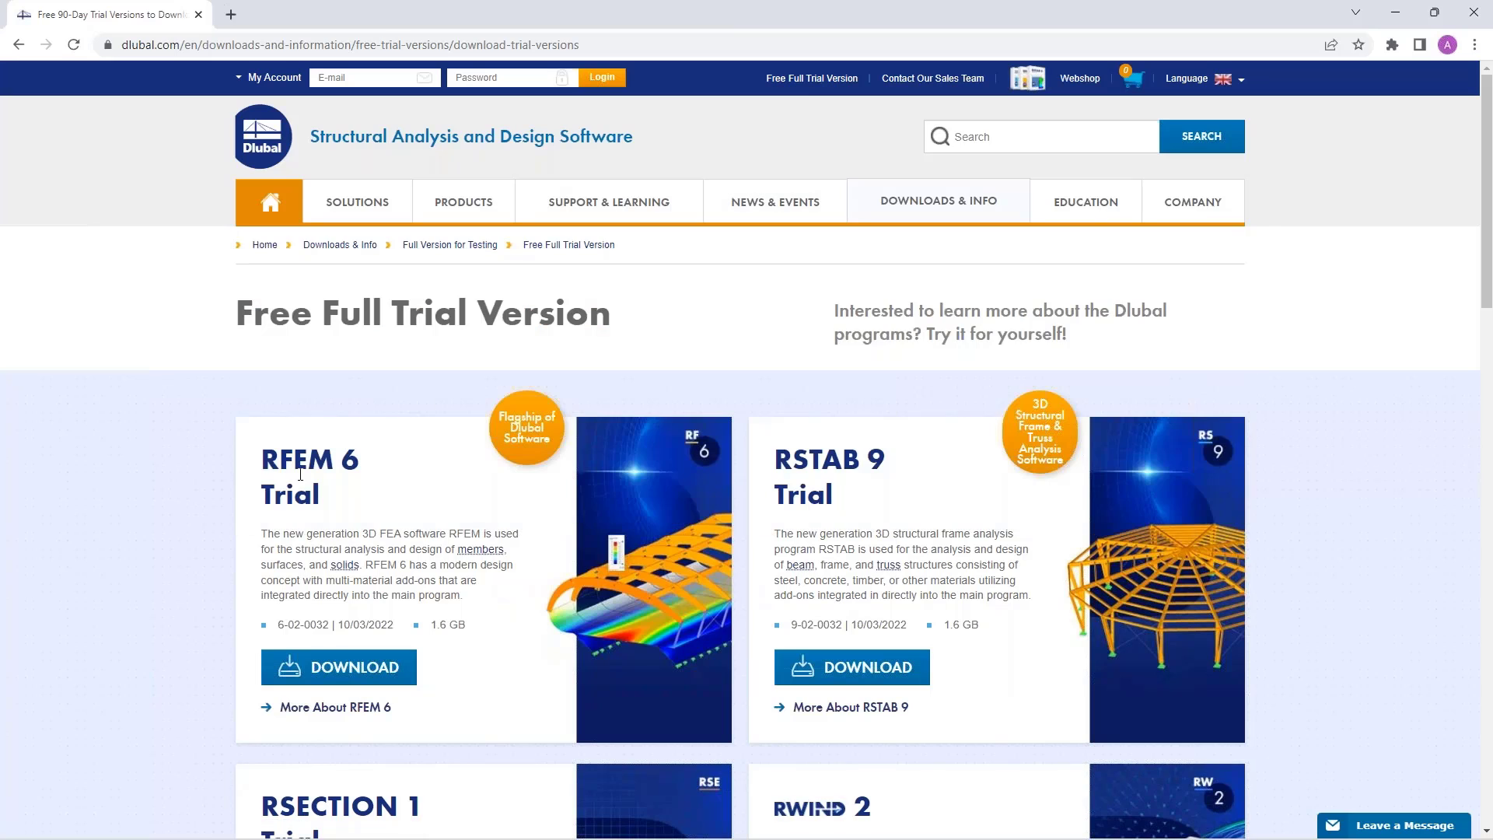
scroll(477, 579, "down", 3)
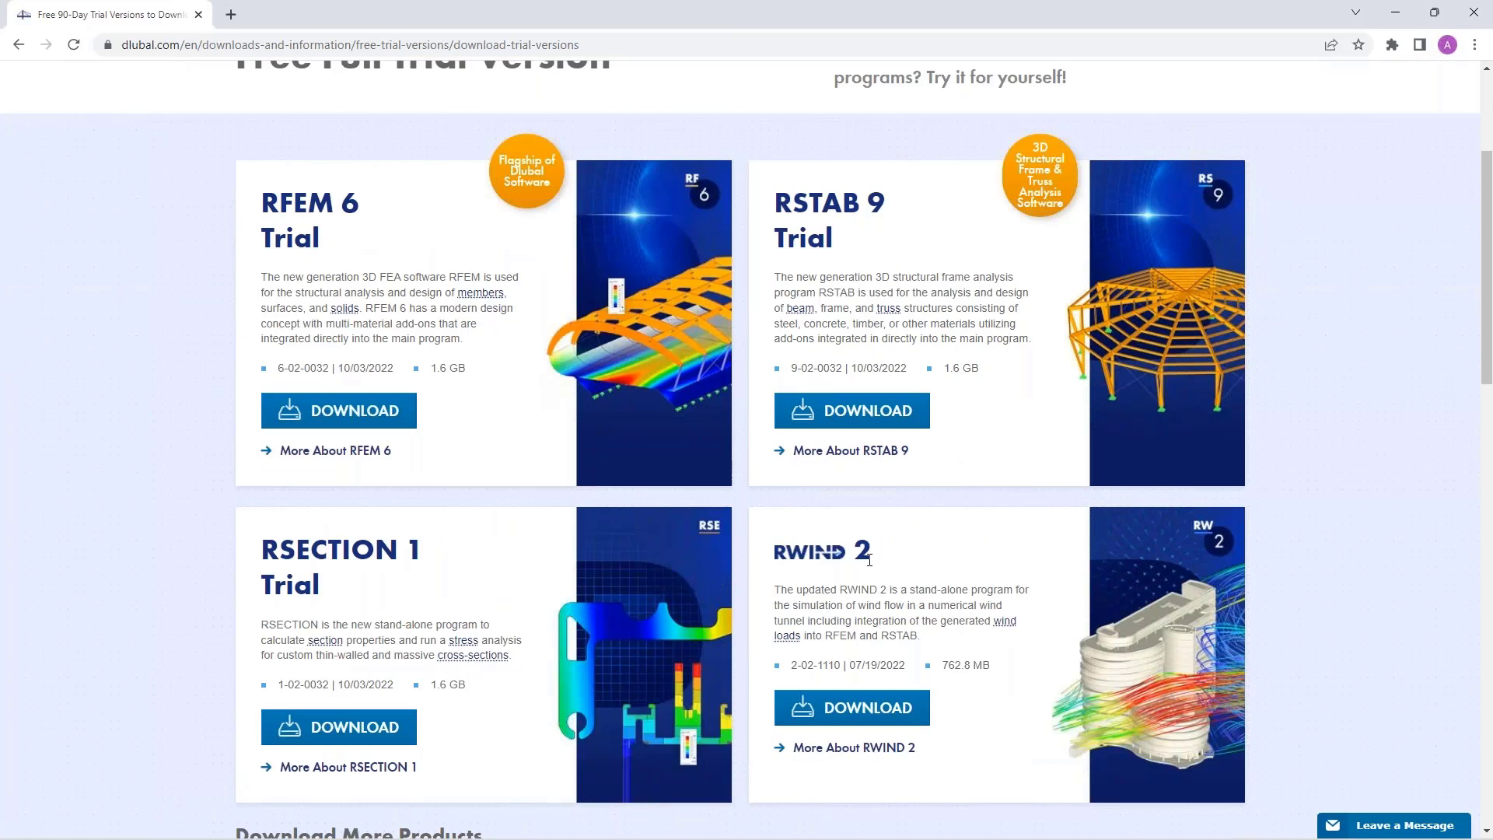
scroll(418, 356, "up", 1)
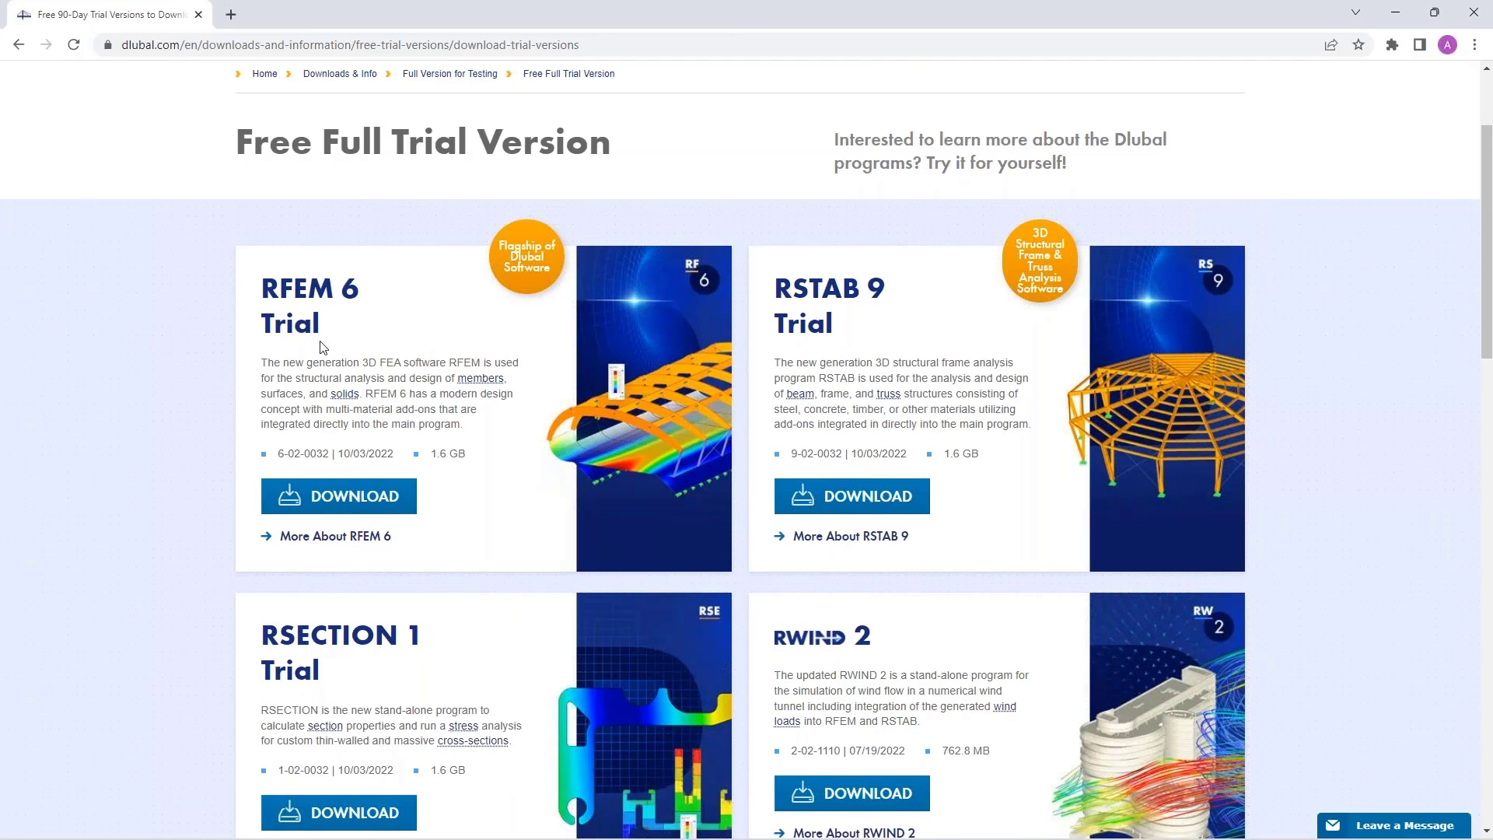